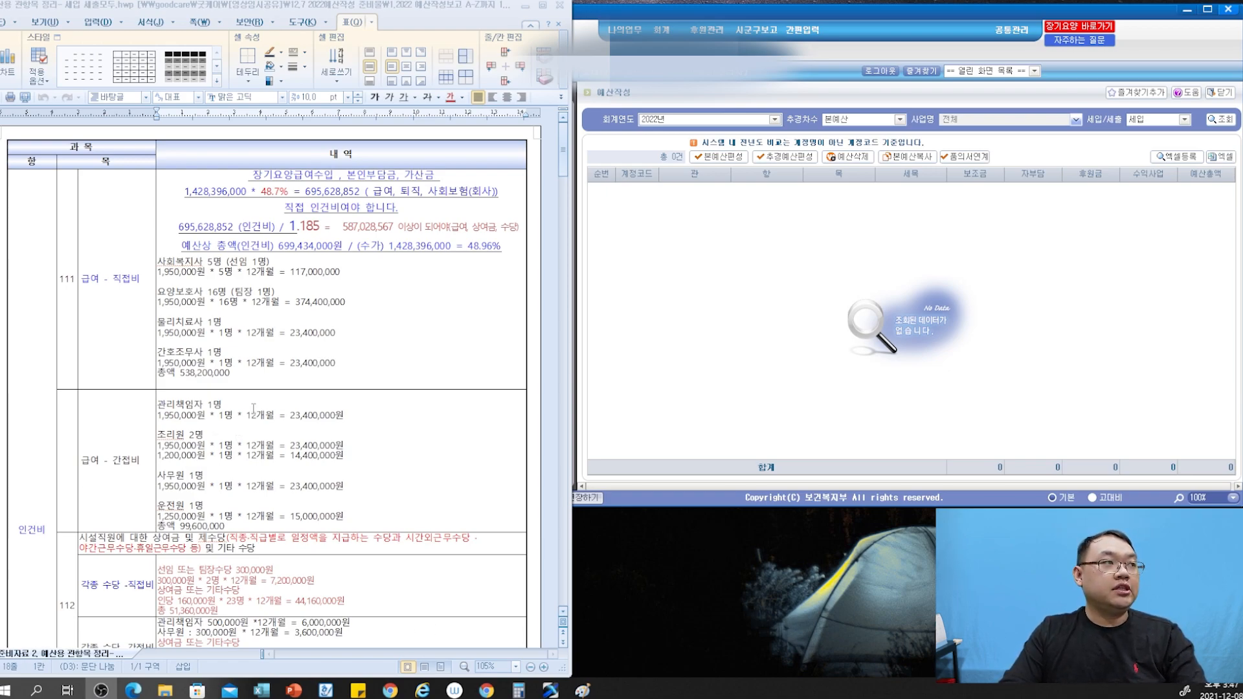
Bring the 장기요양재무회계 세입예산과목구분 table into view in the budget document
scroll(253, 409, "down", 20)
scroll(283, 410, "down", 20)
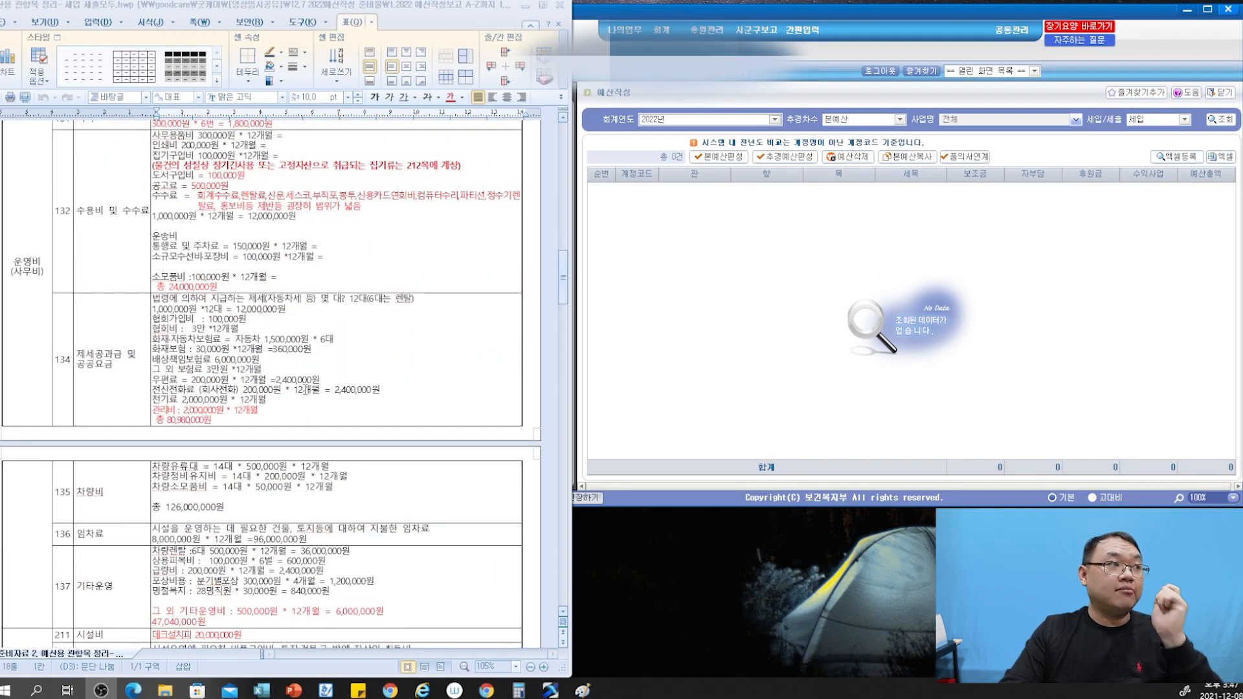
scroll(302, 391, "down", 5)
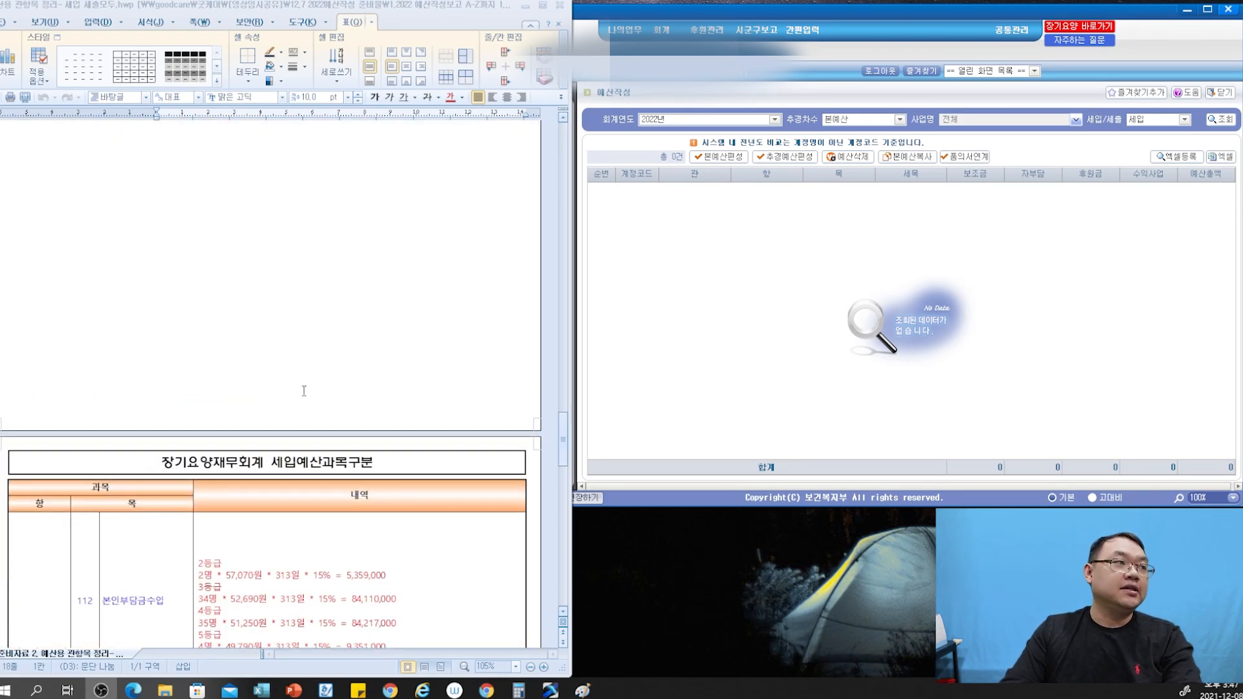
scroll(321, 391, "down", 5)
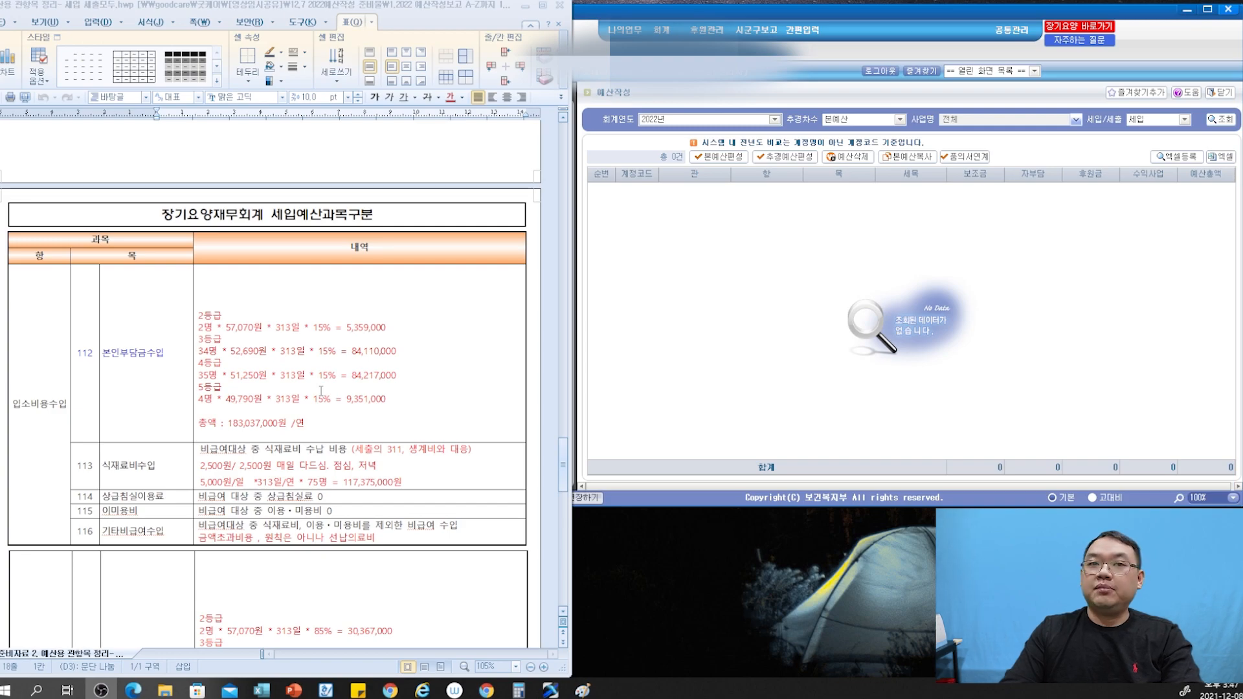
scroll(320, 391, "down", 1)
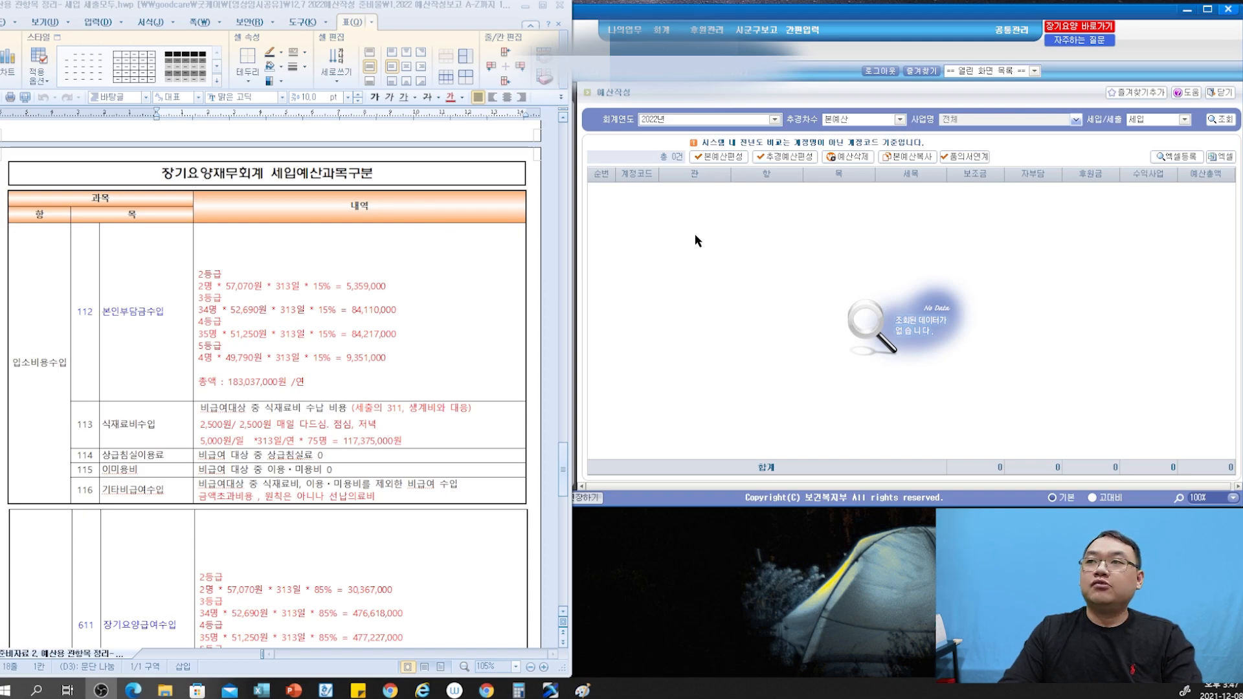
Switch to 사회복지시설정보시스템, open 예산작성 under 예산관리, and inspect the 사업명 choices without changing the selection
mouse_move(661, 31)
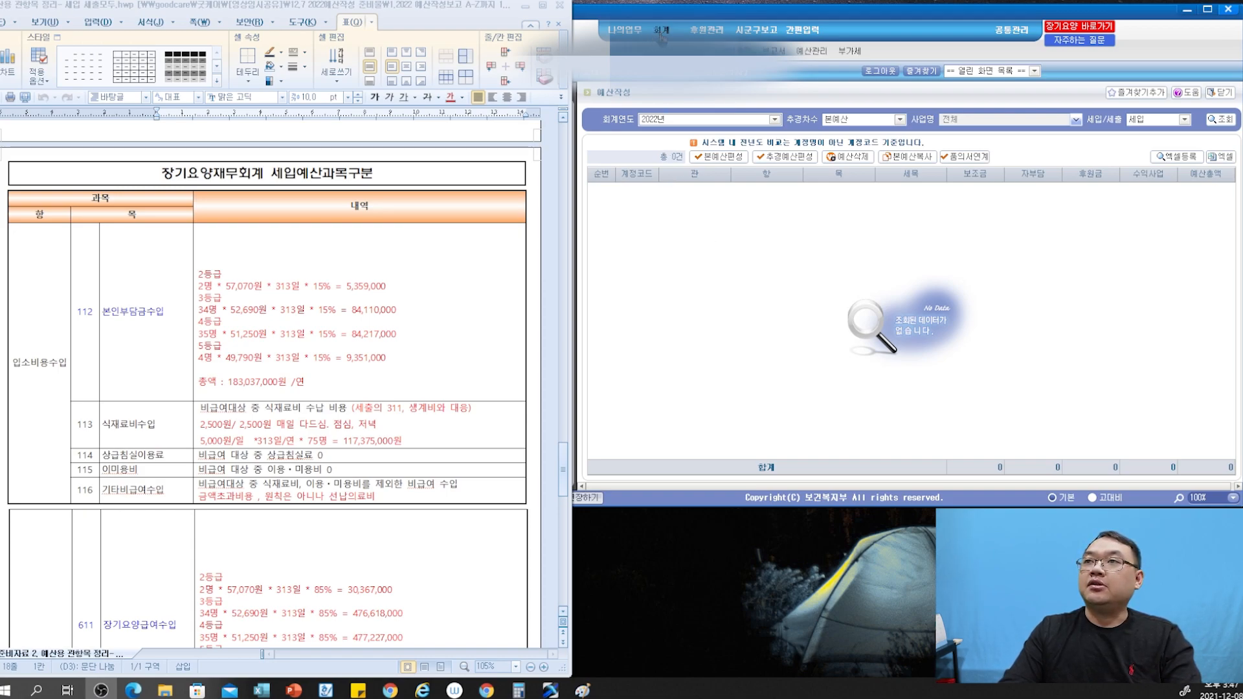
left_click(817, 55)
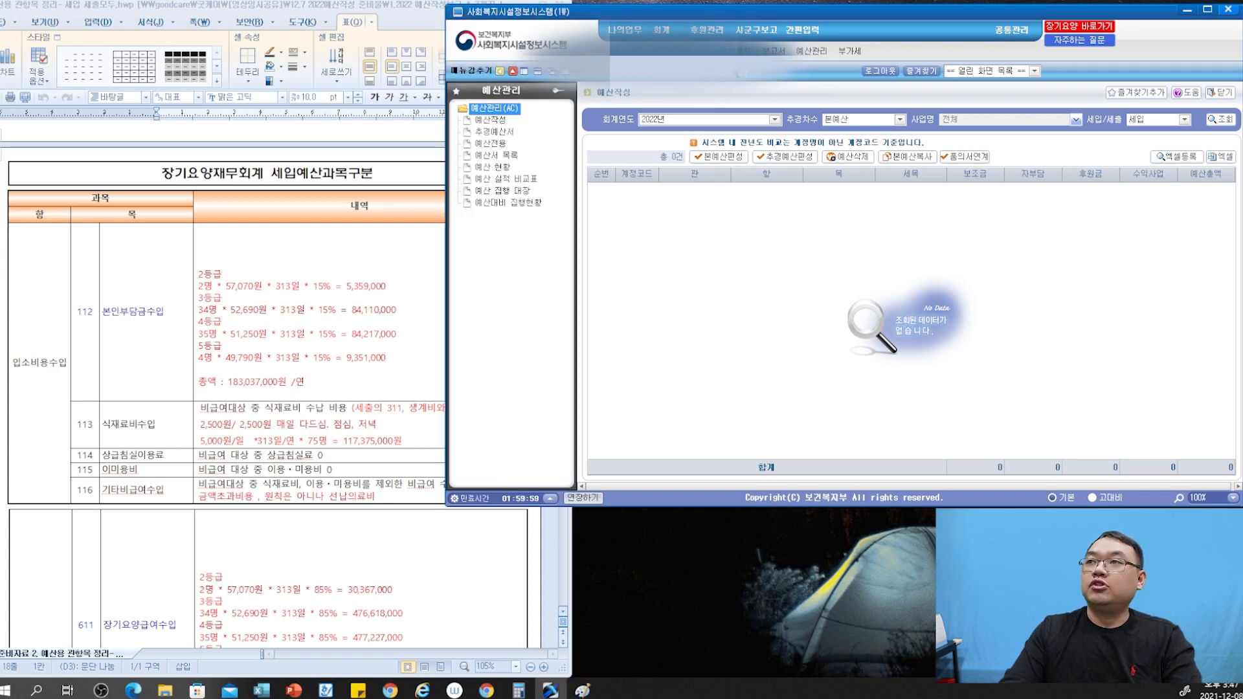
left_click(491, 121)
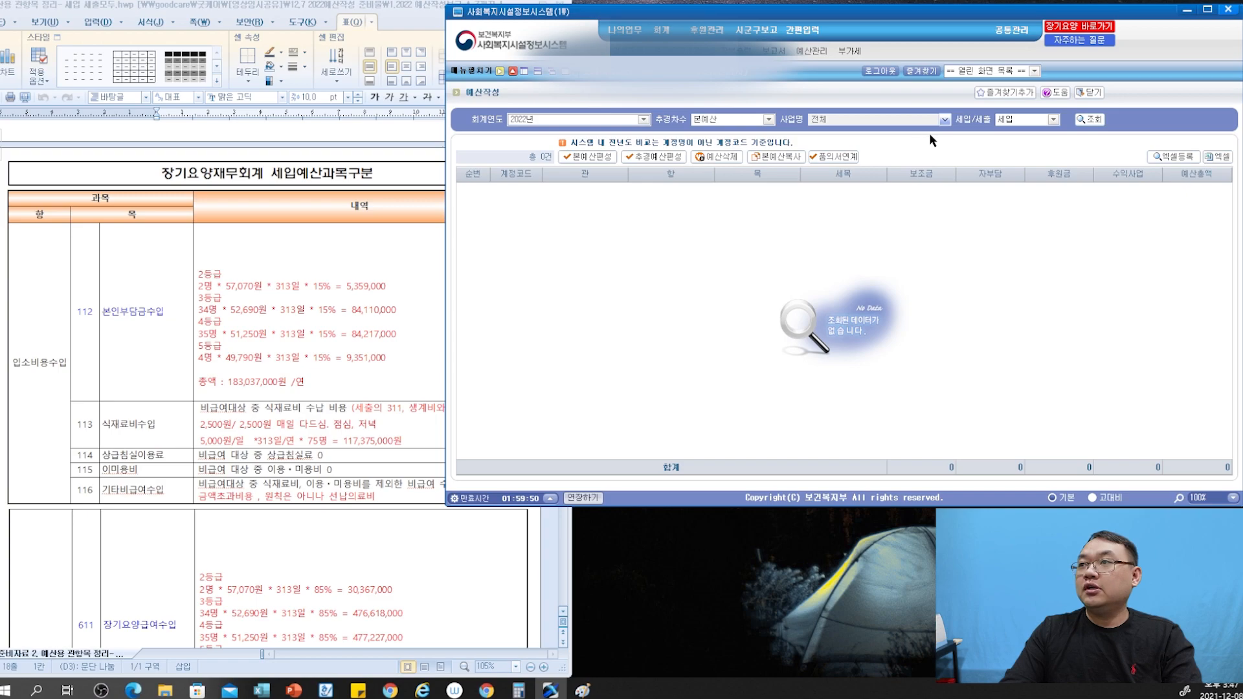
left_click(944, 120)
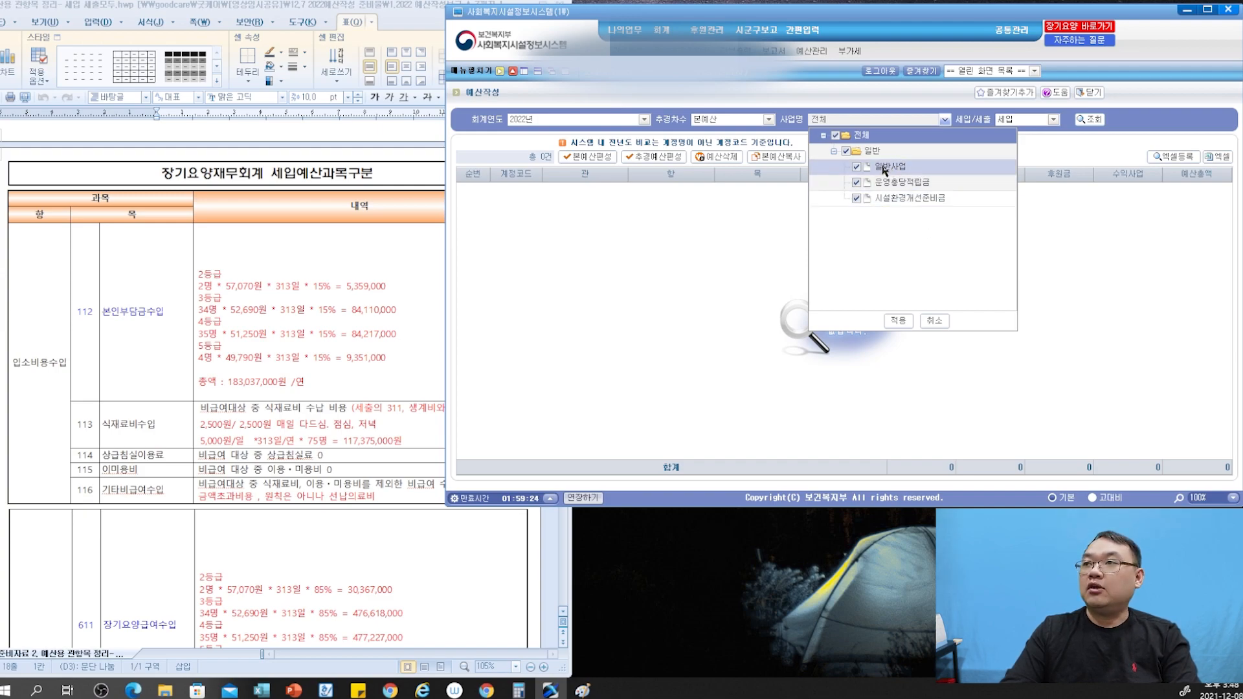
left_click(934, 321)
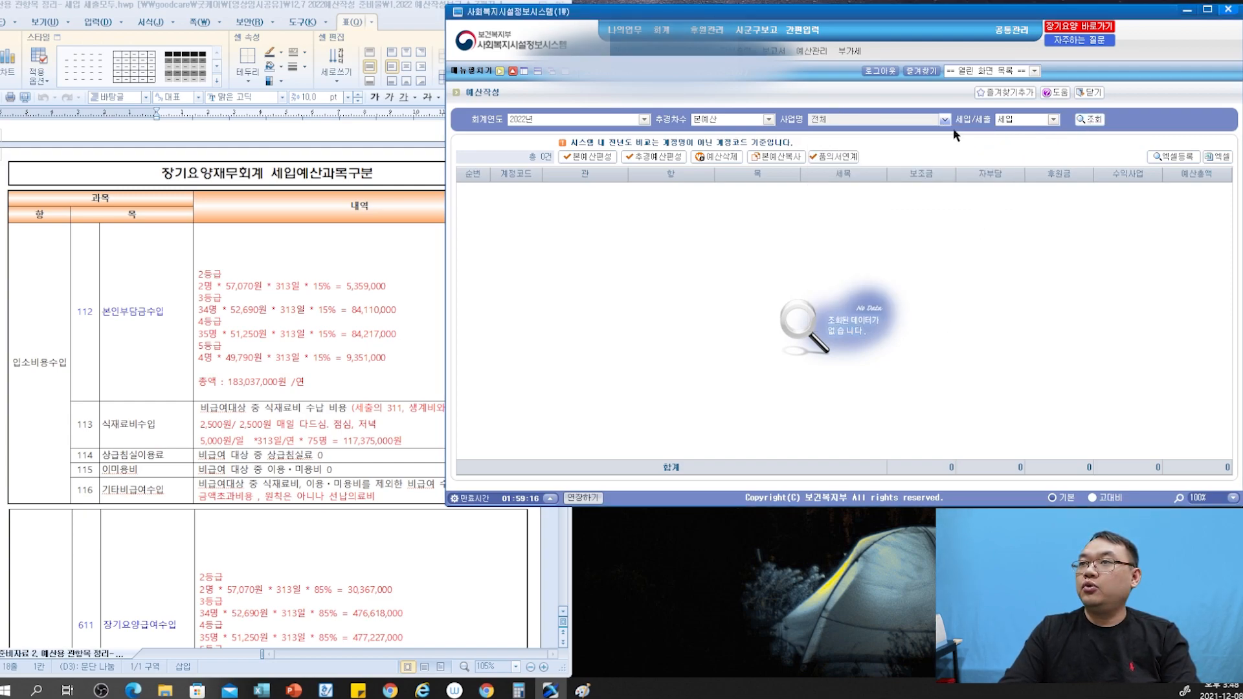
Start 본예산편성 for 2022 revenue, bring up the account code list for new rows, and tick every account code
left_click(593, 160)
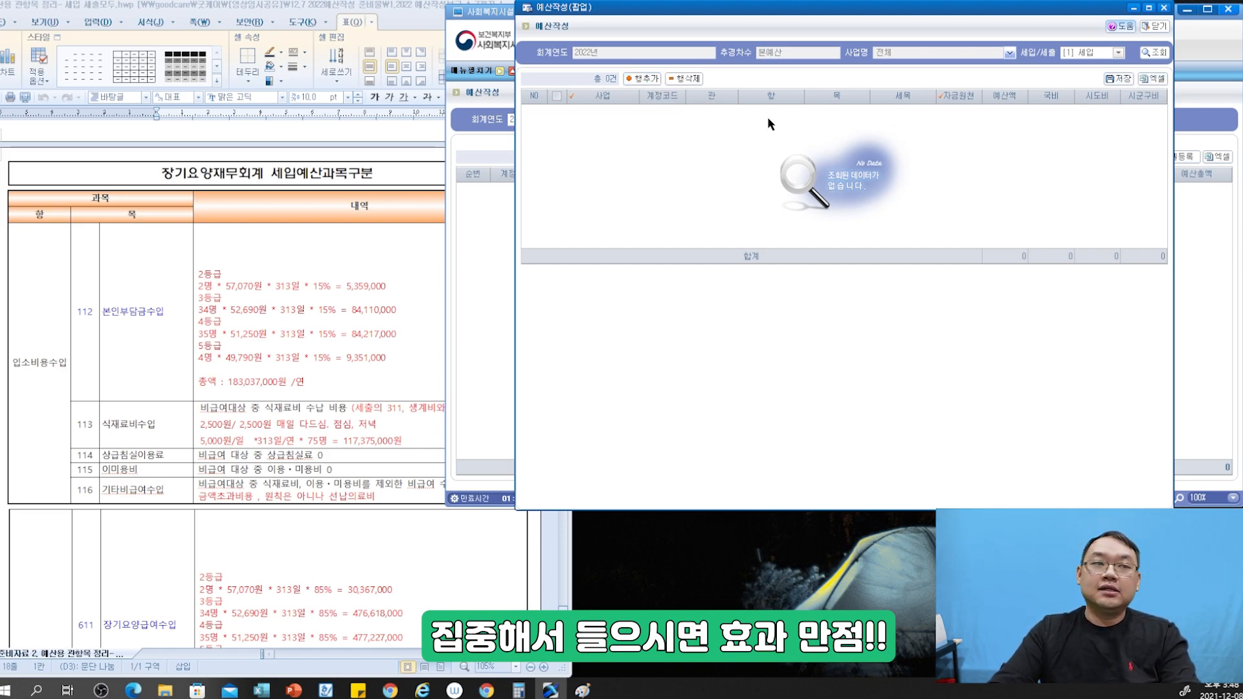
left_click(647, 81)
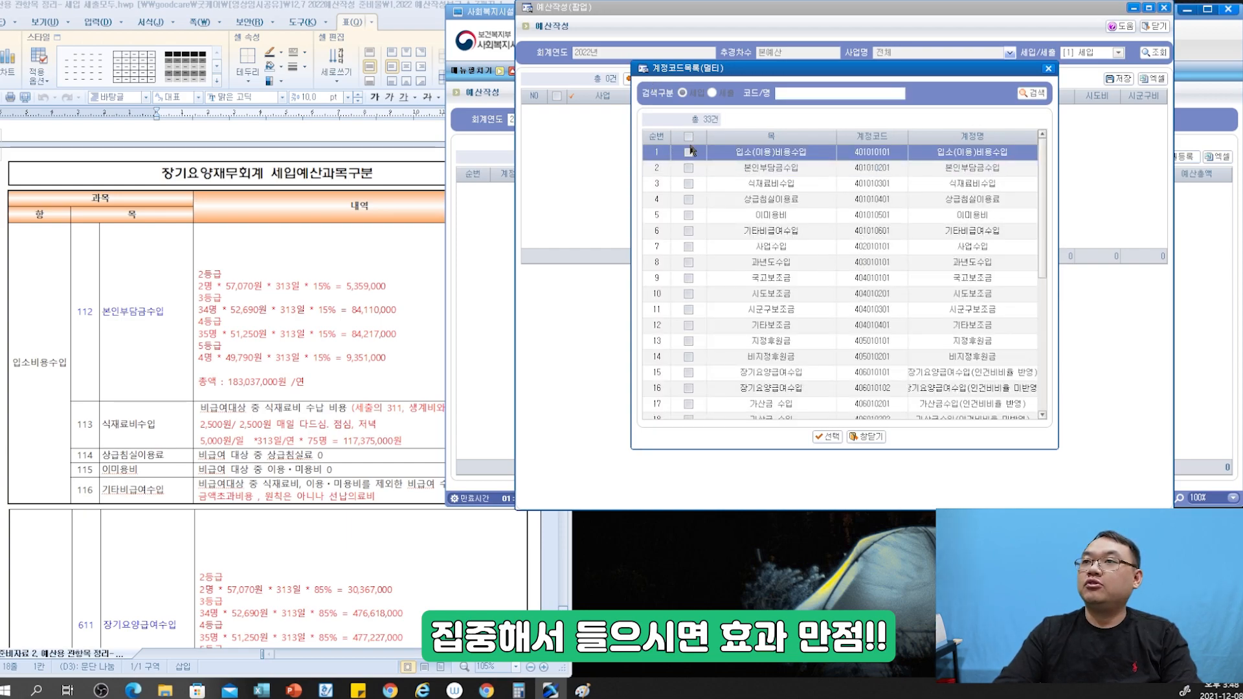
left_click(688, 136)
scroll(738, 227, "down", 5)
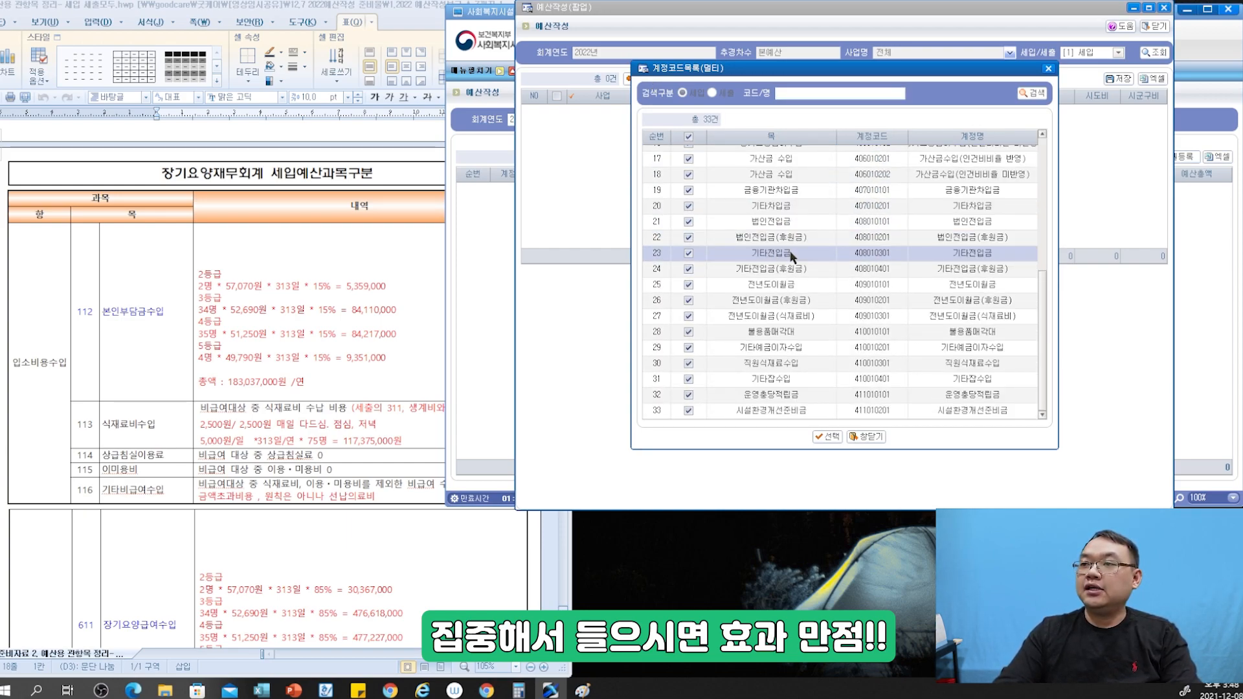
scroll(792, 256, "up", 5)
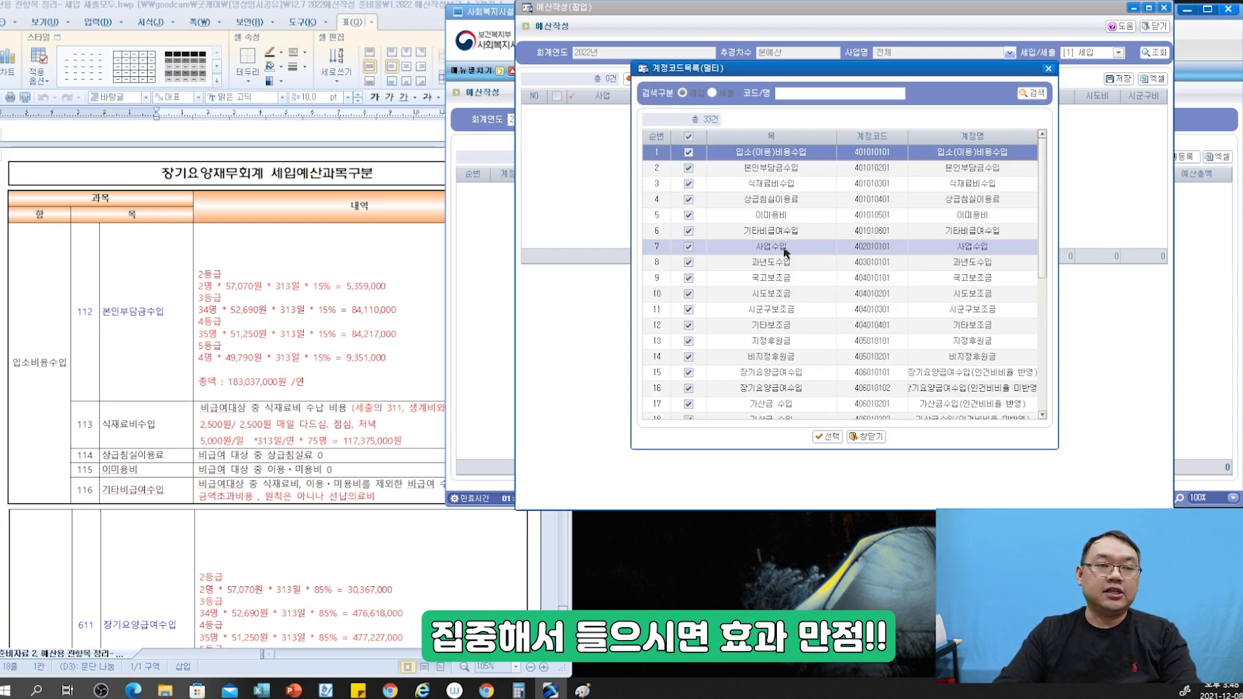
Switch to the budget document and enlarge the revenue table to read items 112 to 116 beside the account code list
left_click(220, 298)
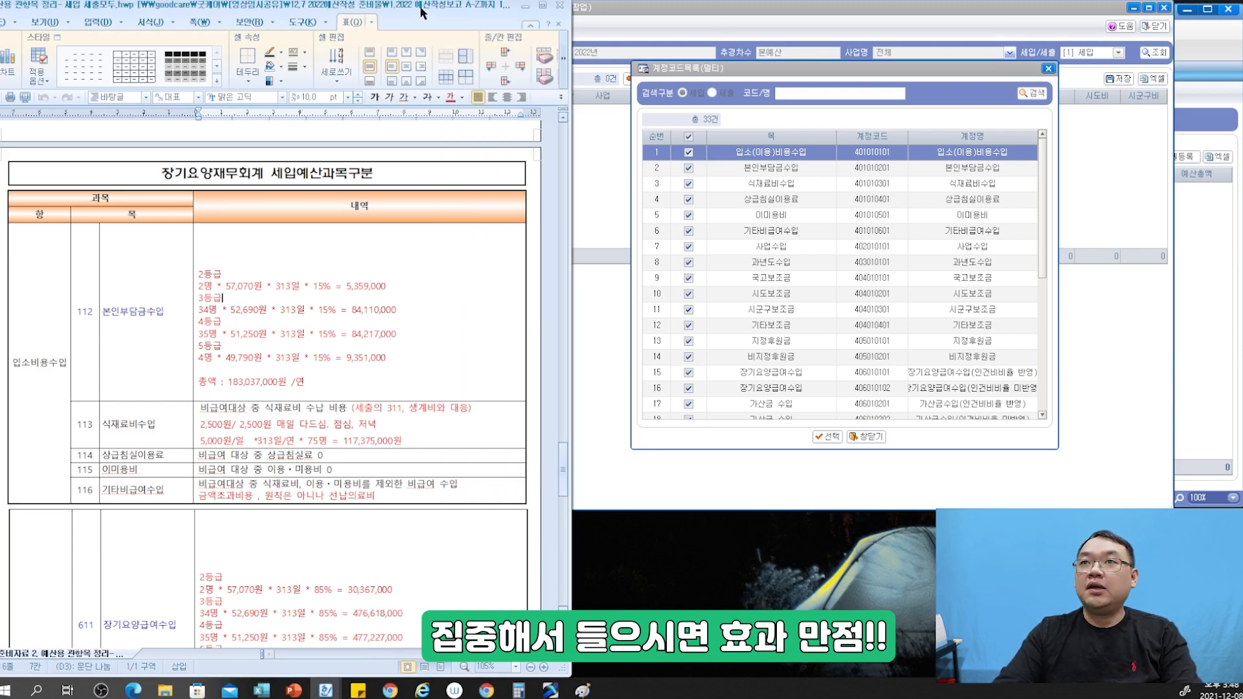
left_click_drag(420, 9, 465, 12)
scroll(445, 348, "up", 2)
scroll(445, 348, "up", 8)
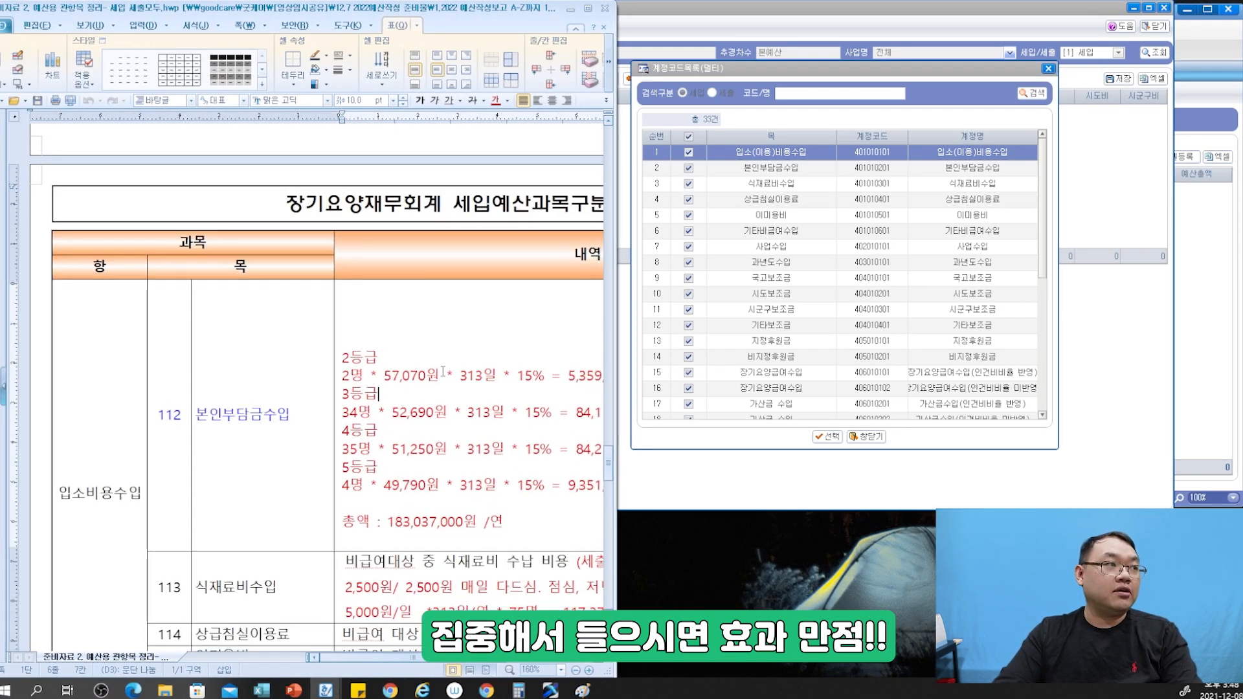
scroll(444, 369, "down", 1)
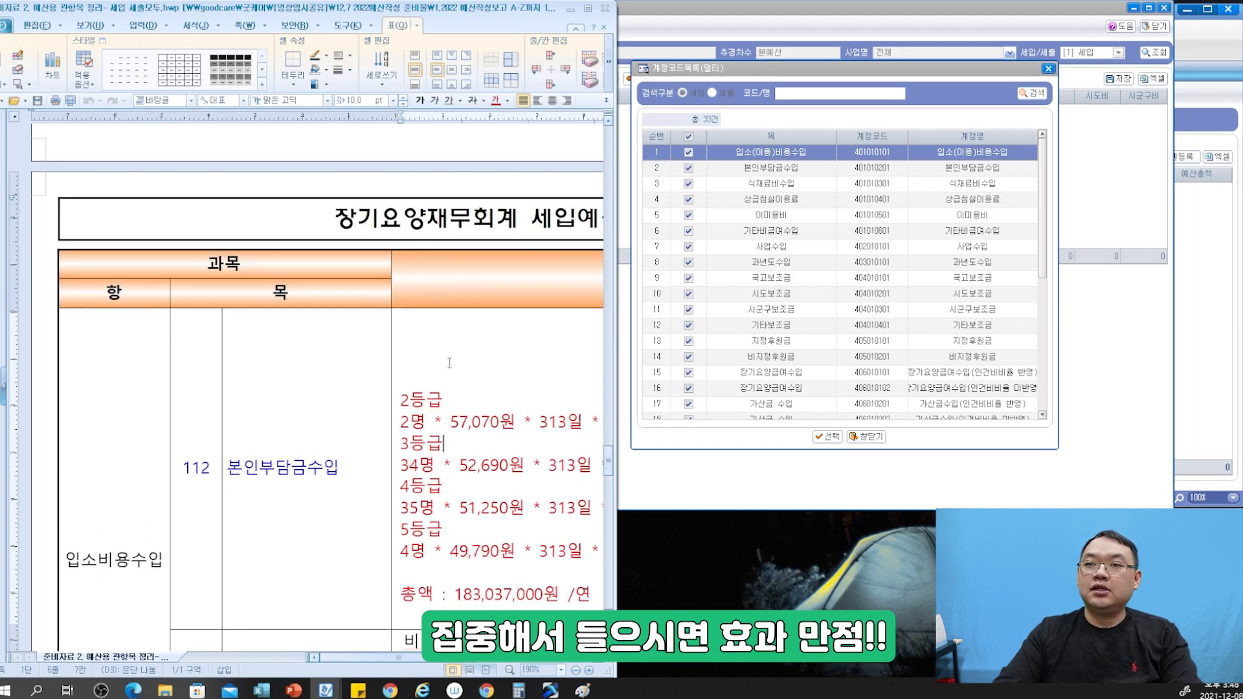
scroll(317, 315, "down", 3)
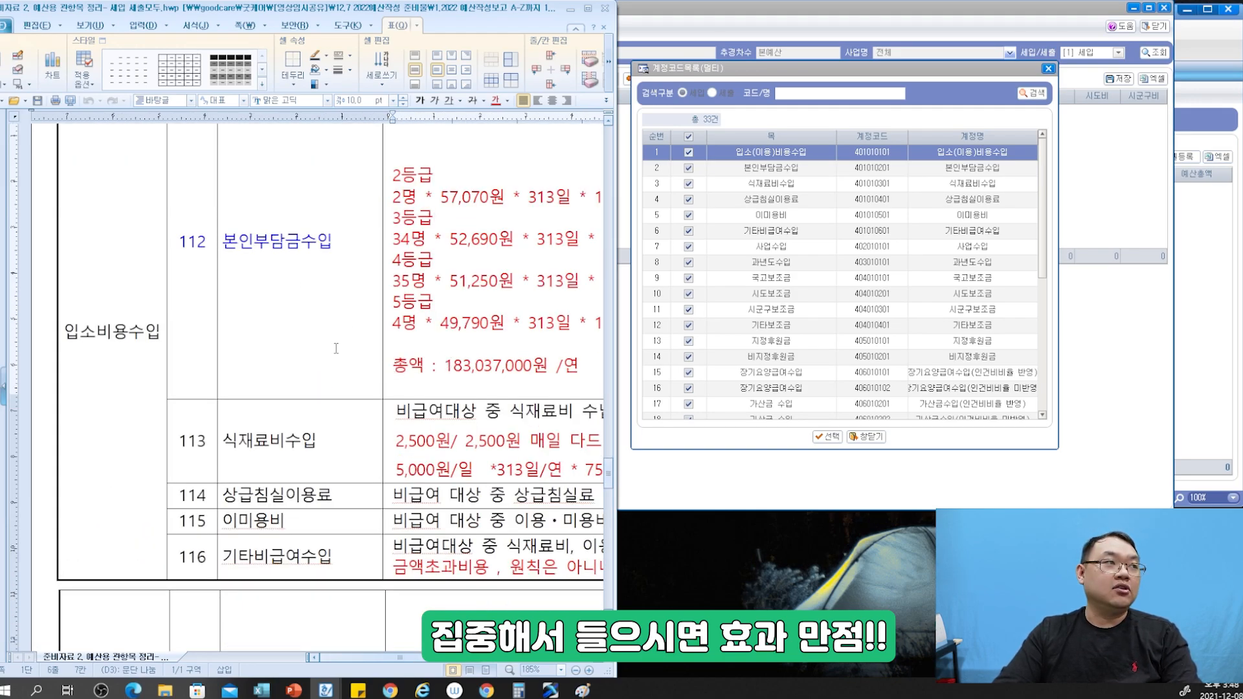
Check the document's revenue items against the account list and untick 입소(이용)비용수입, 상급침실이용료 and 이미용비
left_click(686, 153)
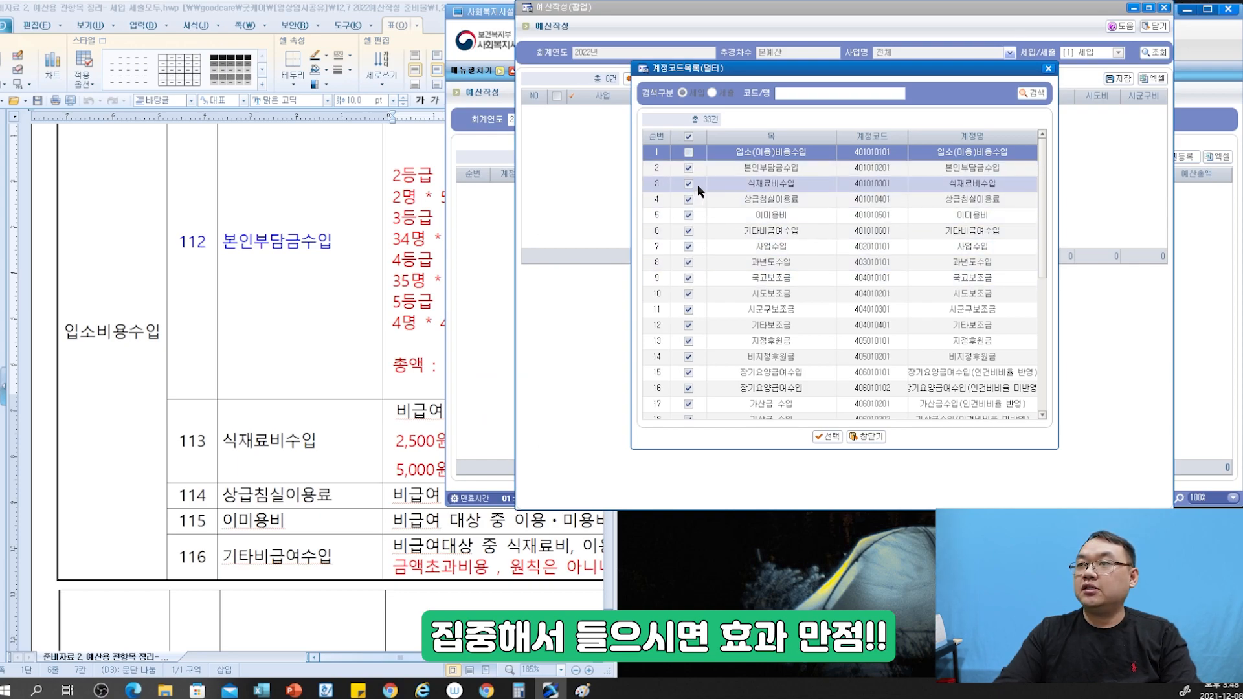
scroll(337, 398, "down", 3)
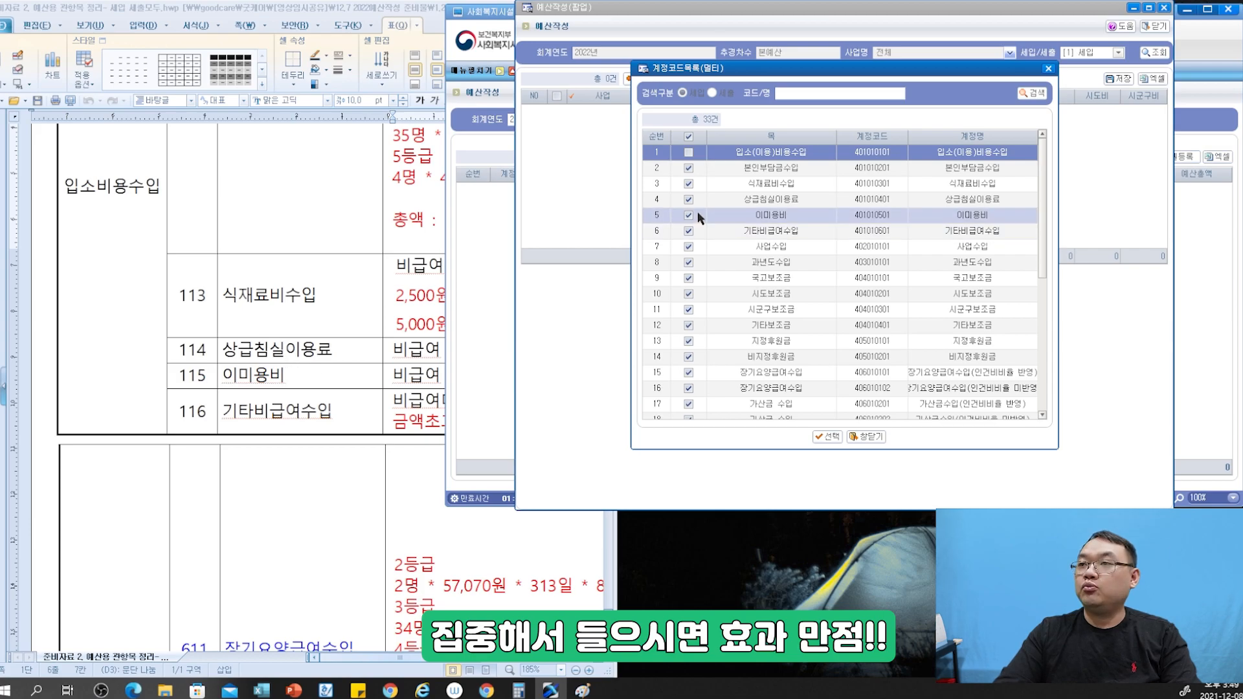
left_click(383, 359)
scroll(392, 405, "up", 5)
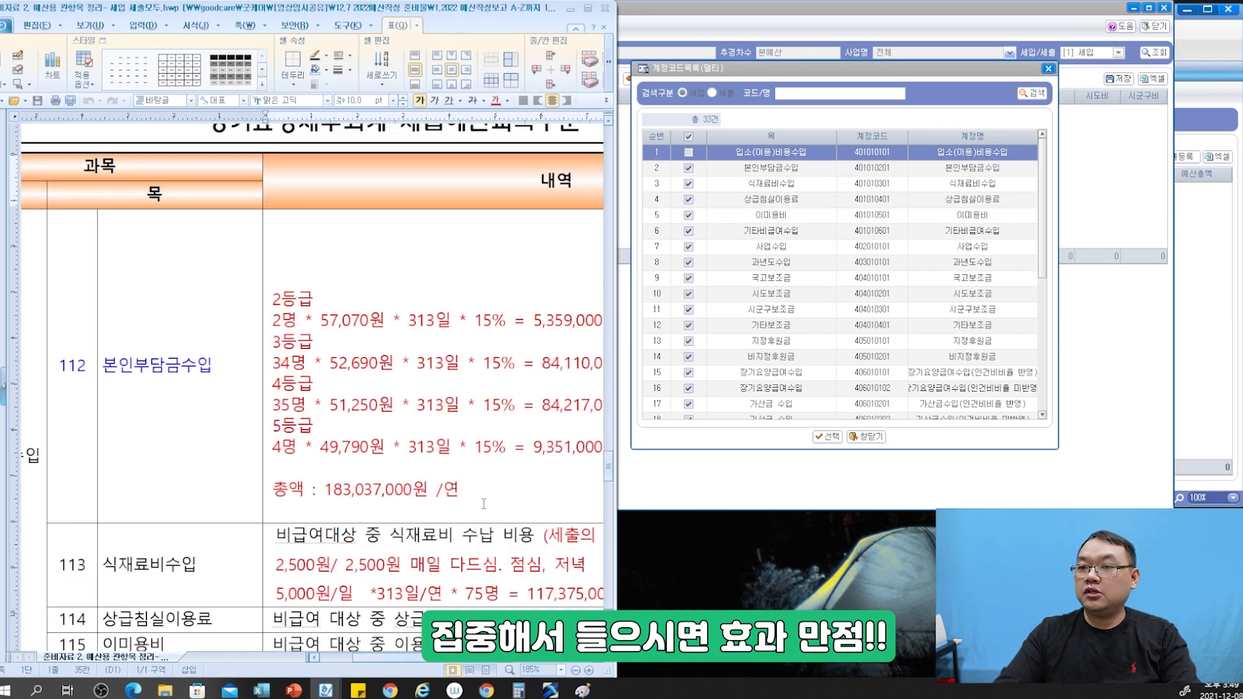
scroll(483, 503, "down", 6)
scroll(478, 407, "down", 1)
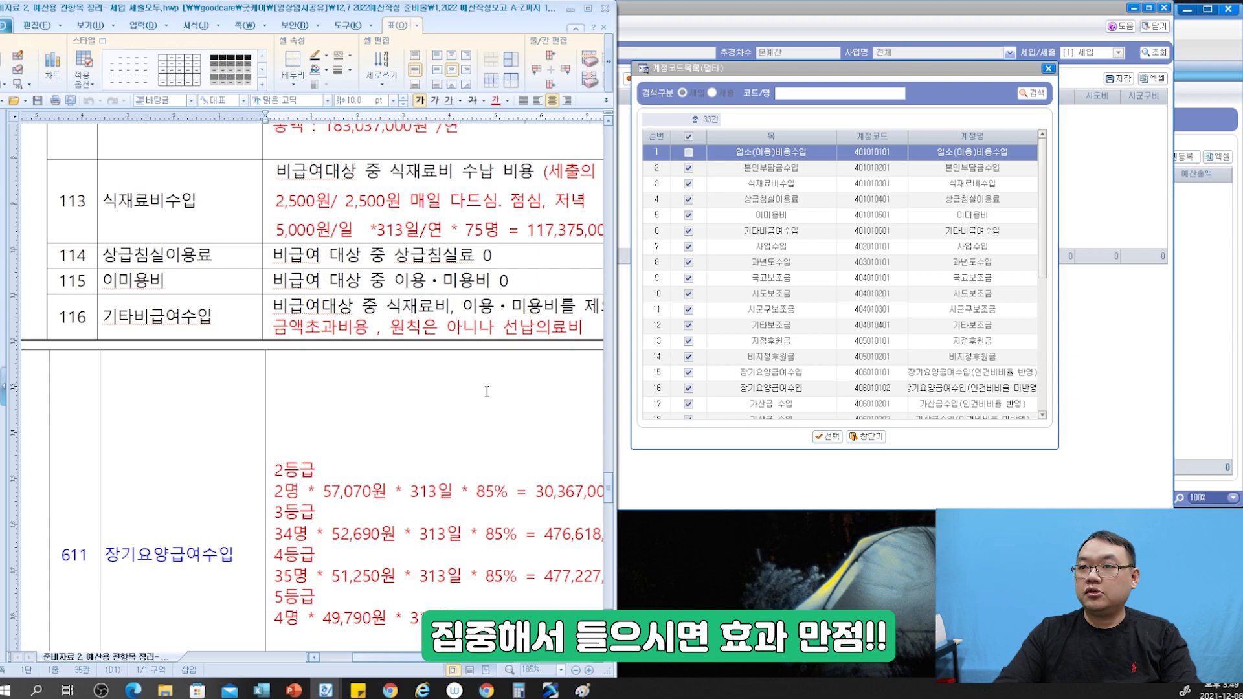
scroll(485, 391, "down", 1)
left_click(490, 325)
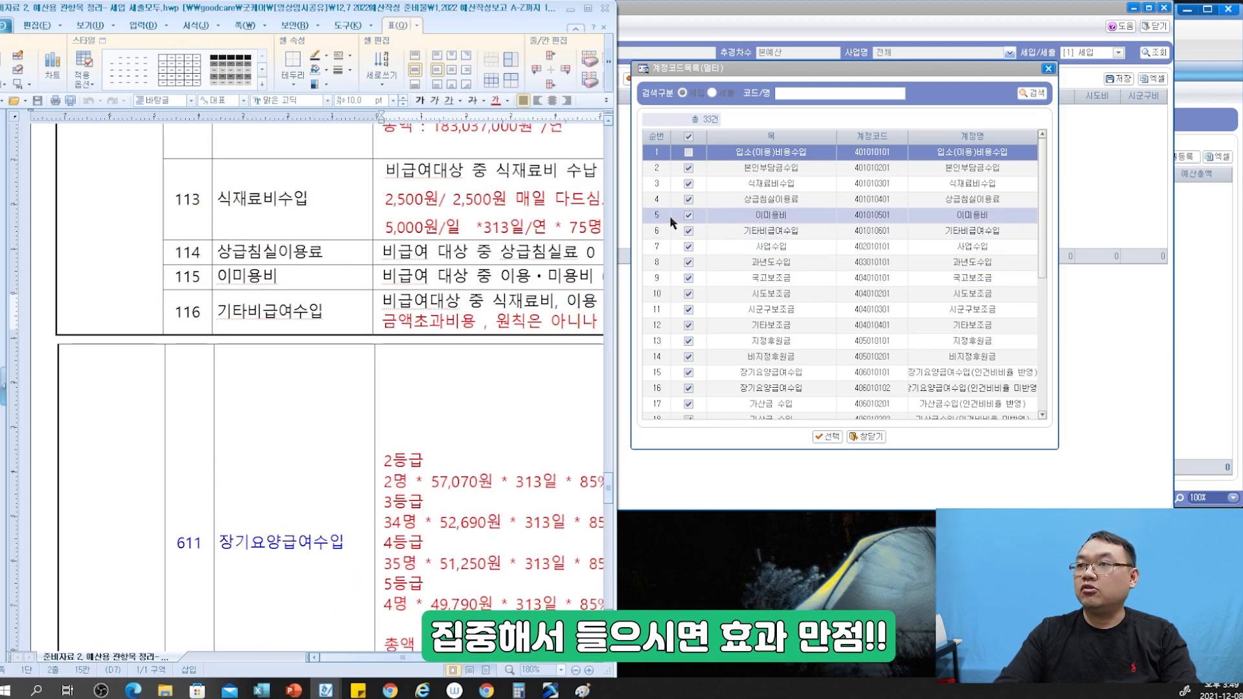
left_click(688, 199)
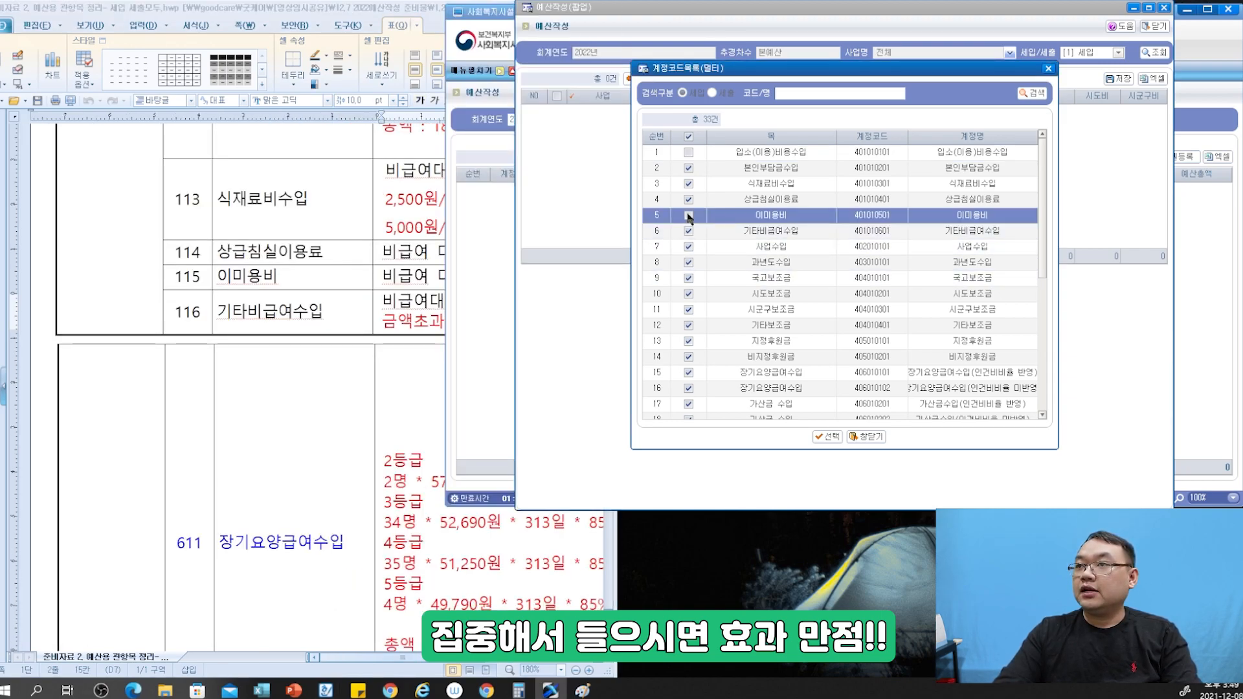
left_click(688, 215)
left_click(689, 230)
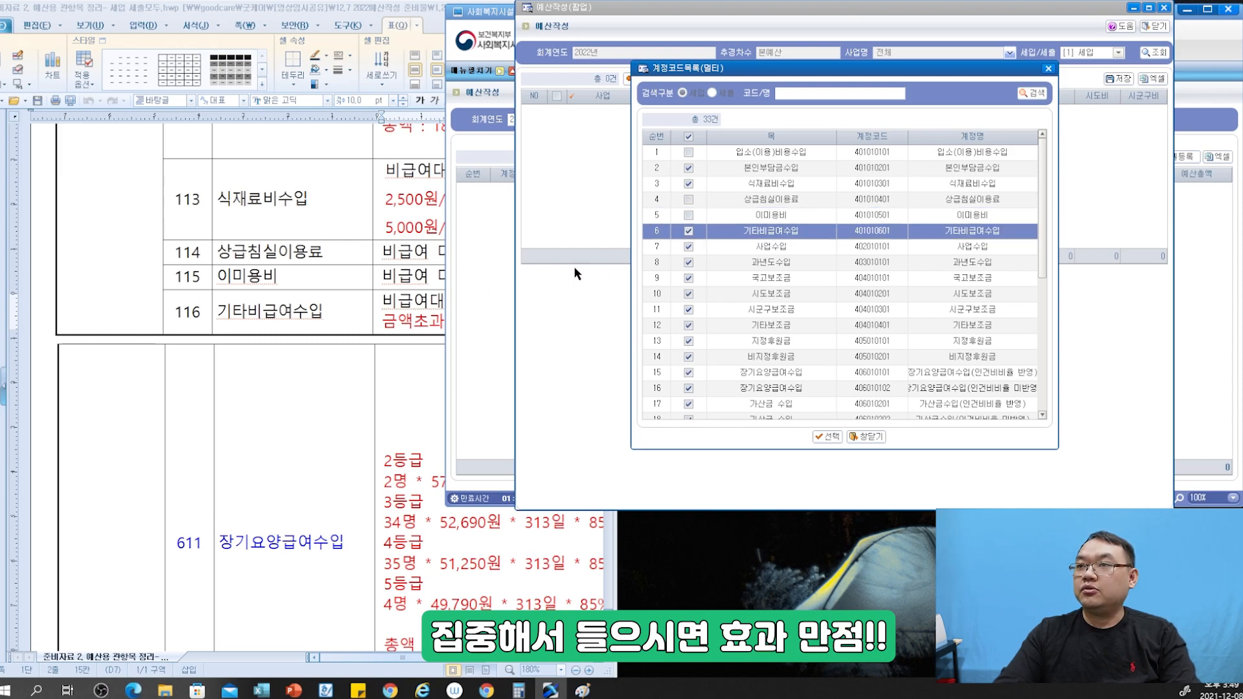
Untick 사업수입, 과년도수입, 국고보조금, 시도보조금, 시군구보조금, 지정후원금 and 비지정후원금 in the account code list
scroll(339, 343, "down", 1)
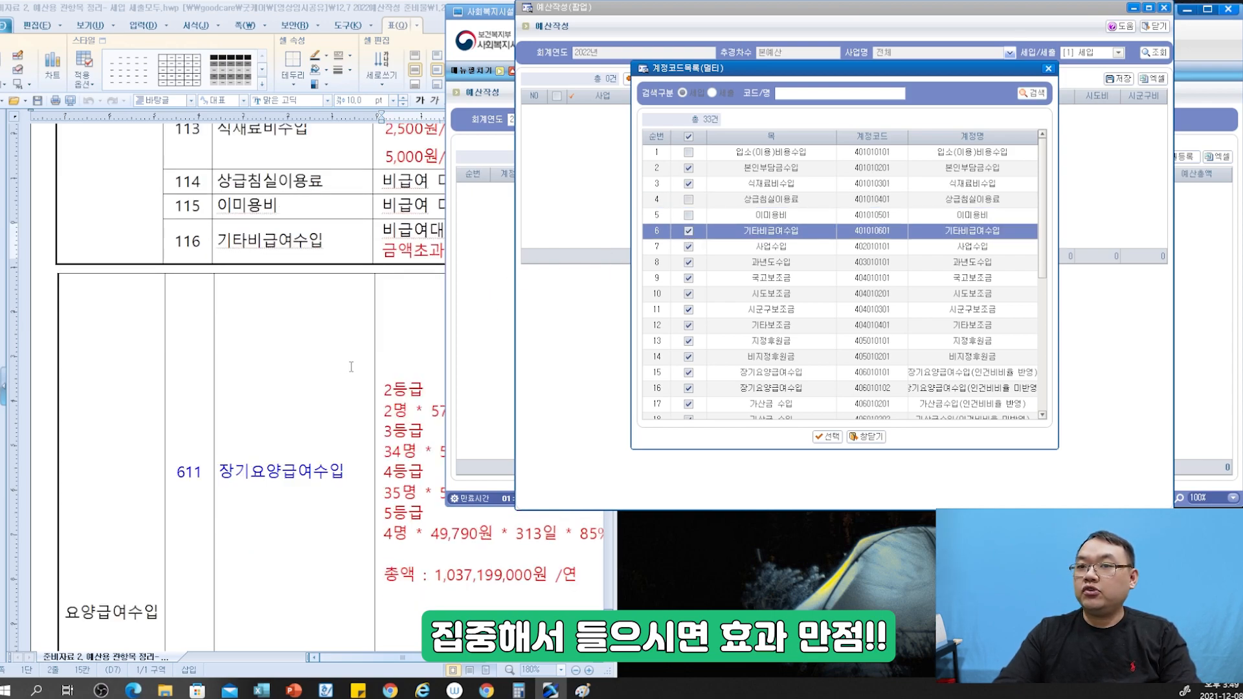
left_click(689, 246)
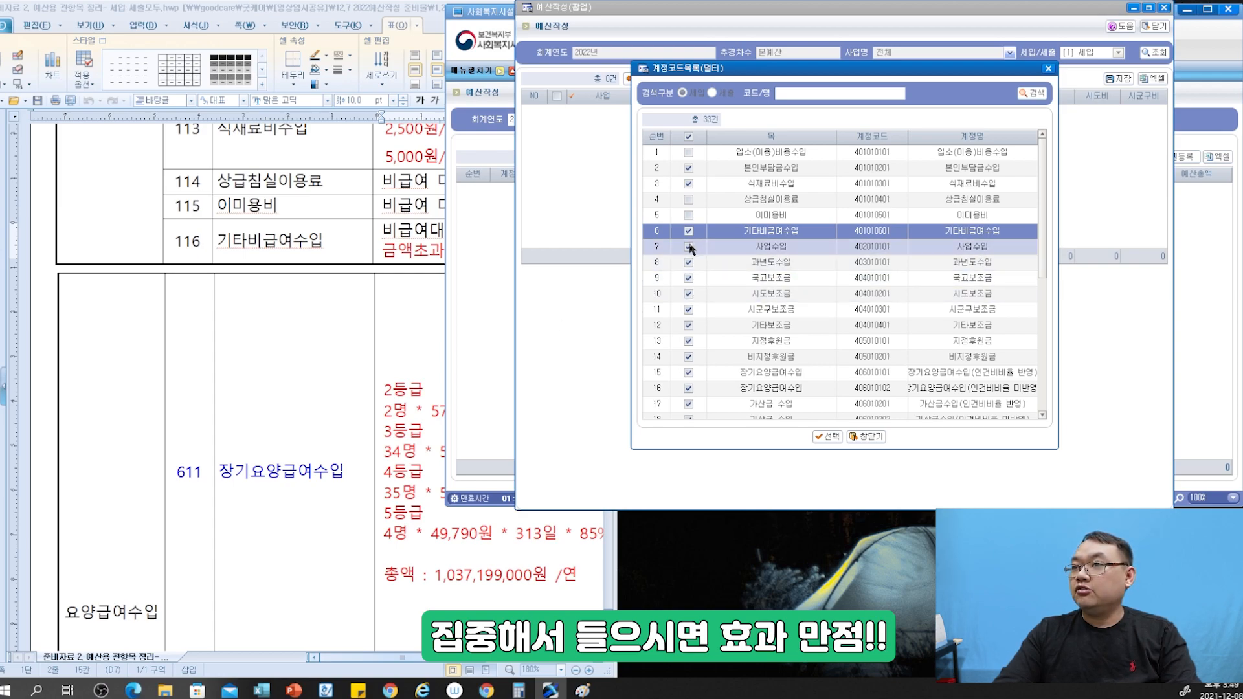
left_click(689, 262)
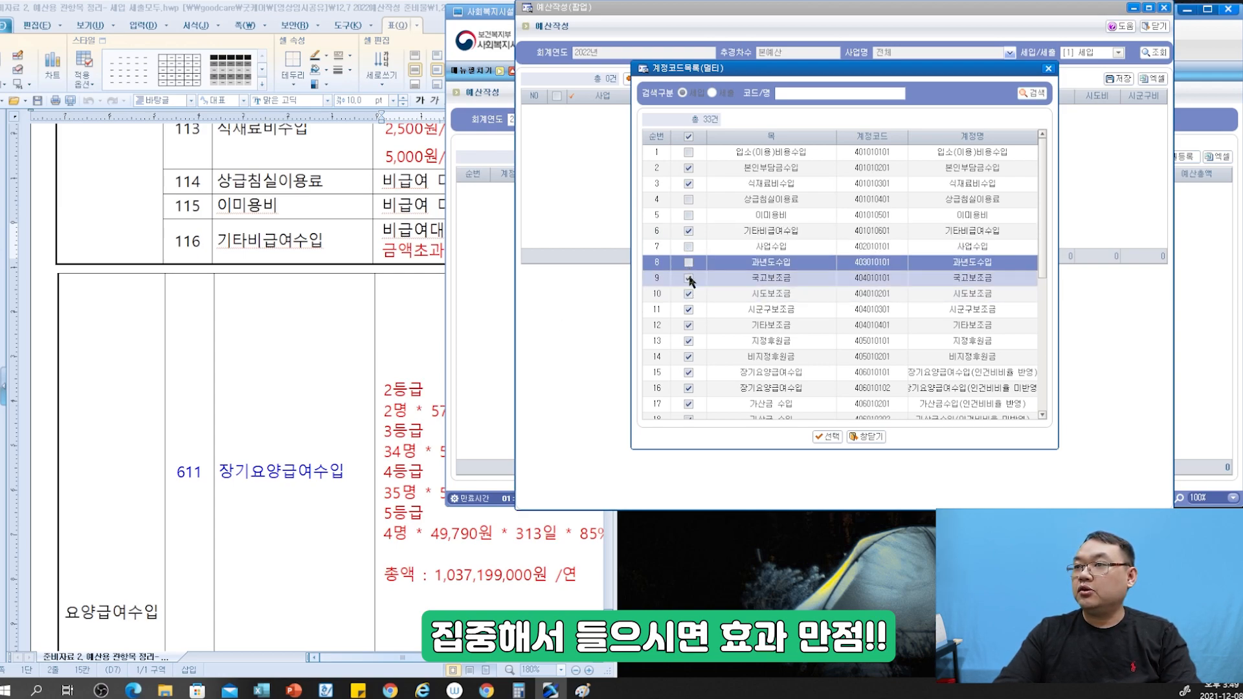
left_click(689, 278)
left_click(689, 294)
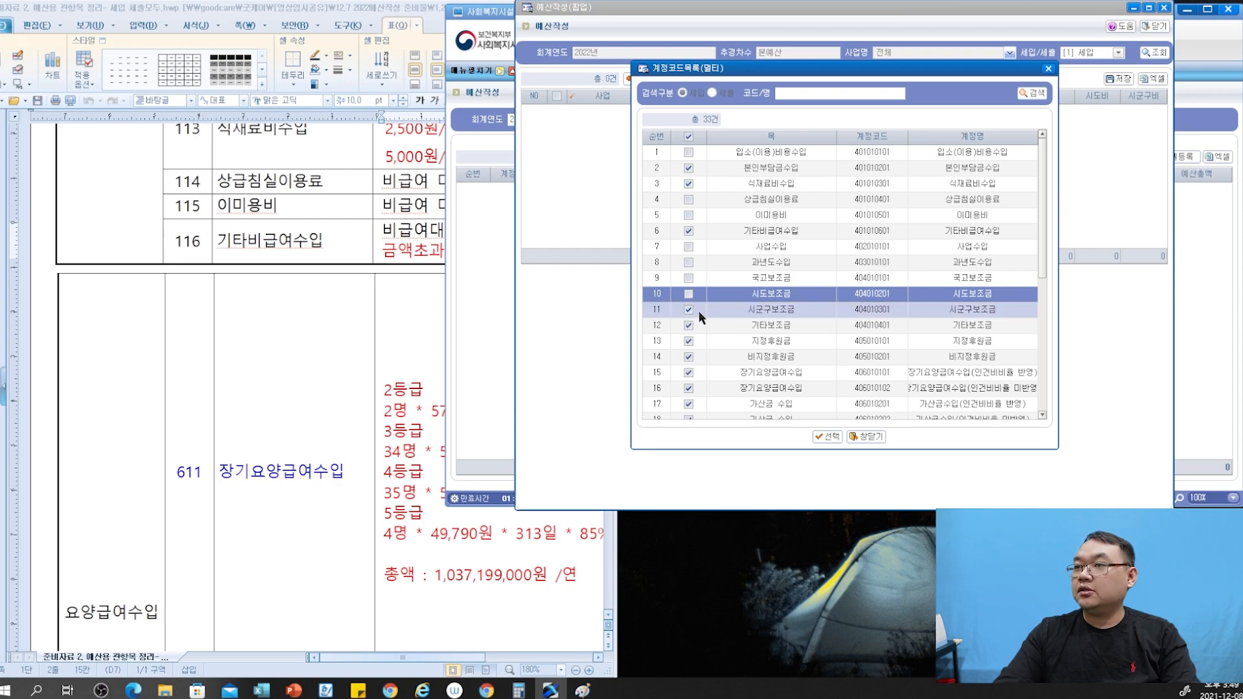
left_click(689, 310)
left_click(689, 341)
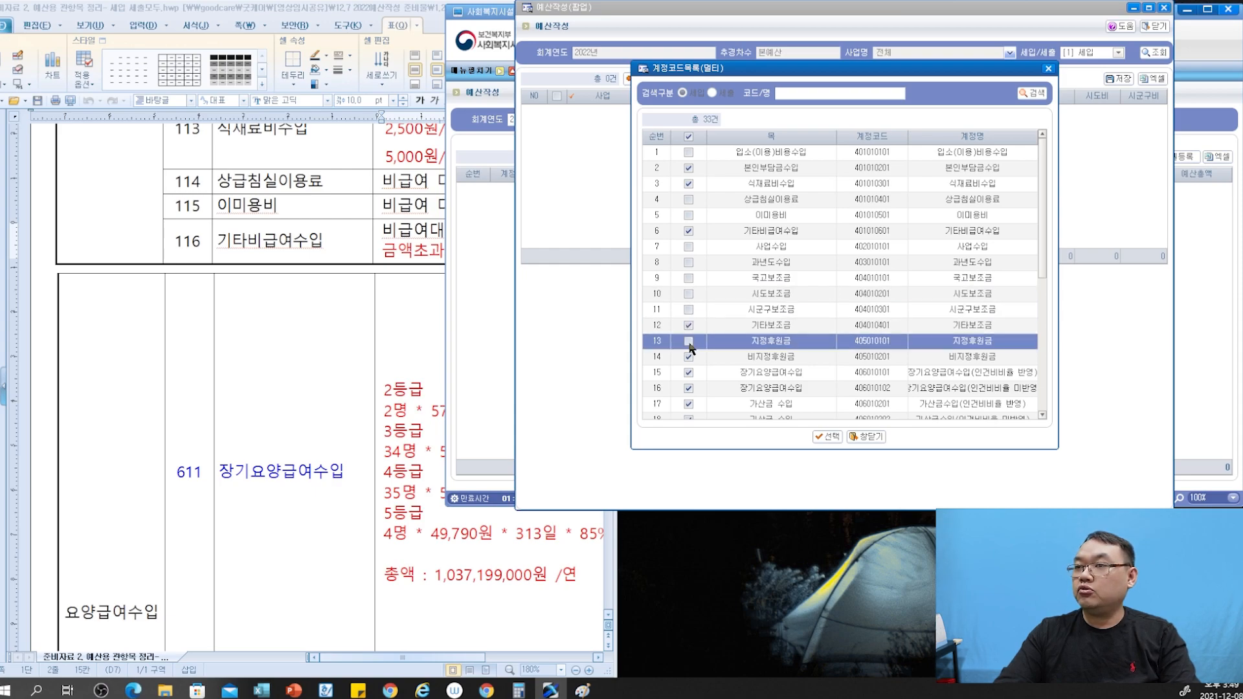
left_click(688, 356)
Untick 장기요양급여수입(인건비비율 미반영), code 406010102, in the account code list
scroll(692, 361, "down", 1)
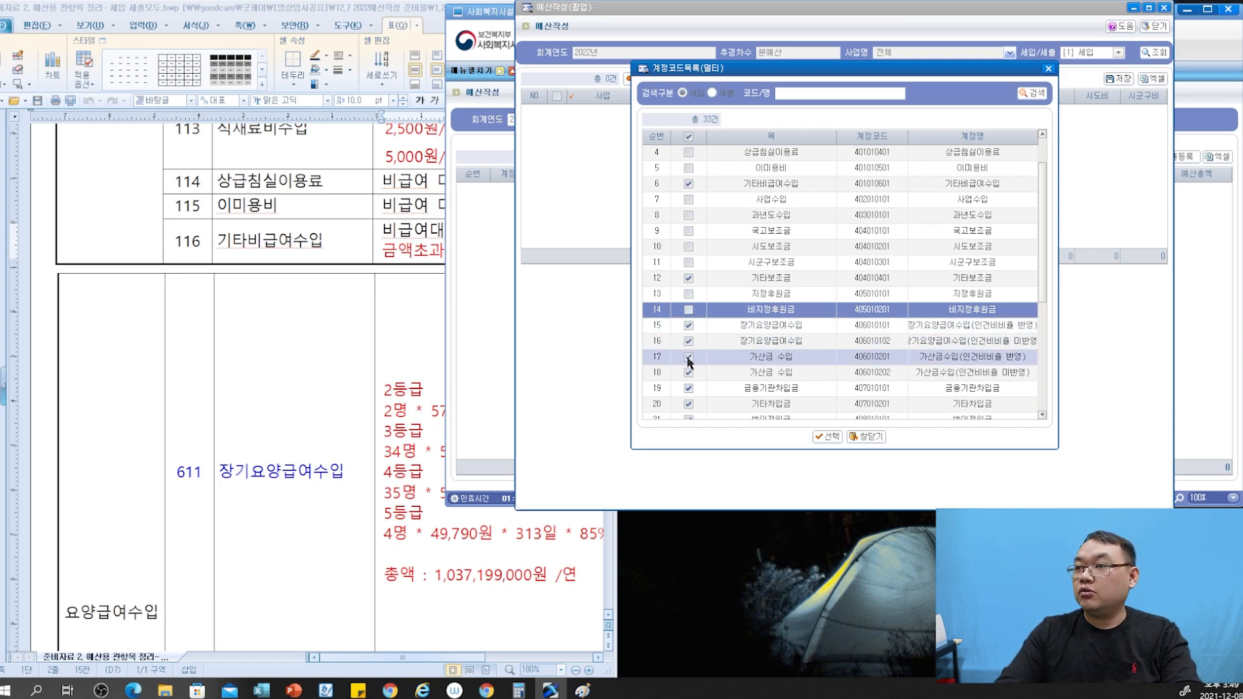
scroll(761, 369, "down", 1)
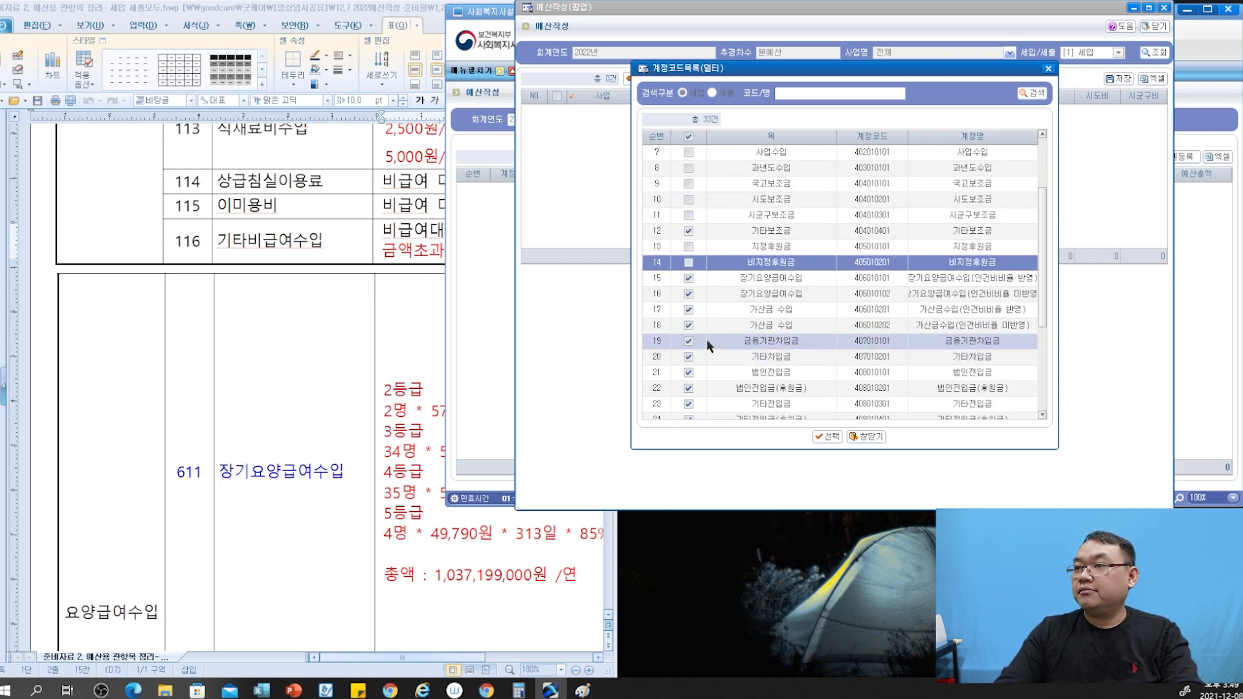
left_click(689, 295)
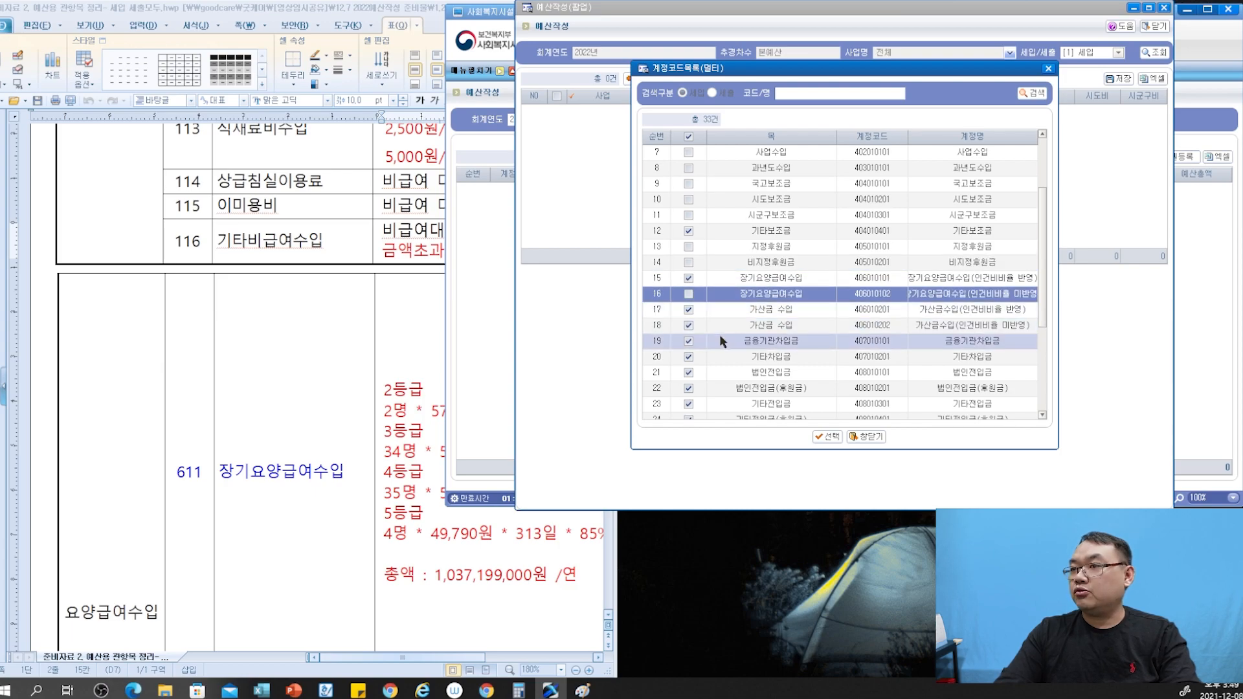
Untick 금융기관차입금, 기타차입금, 법인전입금, 법인전입금(후원금) and 기타전입금 in the account code list
scroll(719, 334, "down", 1)
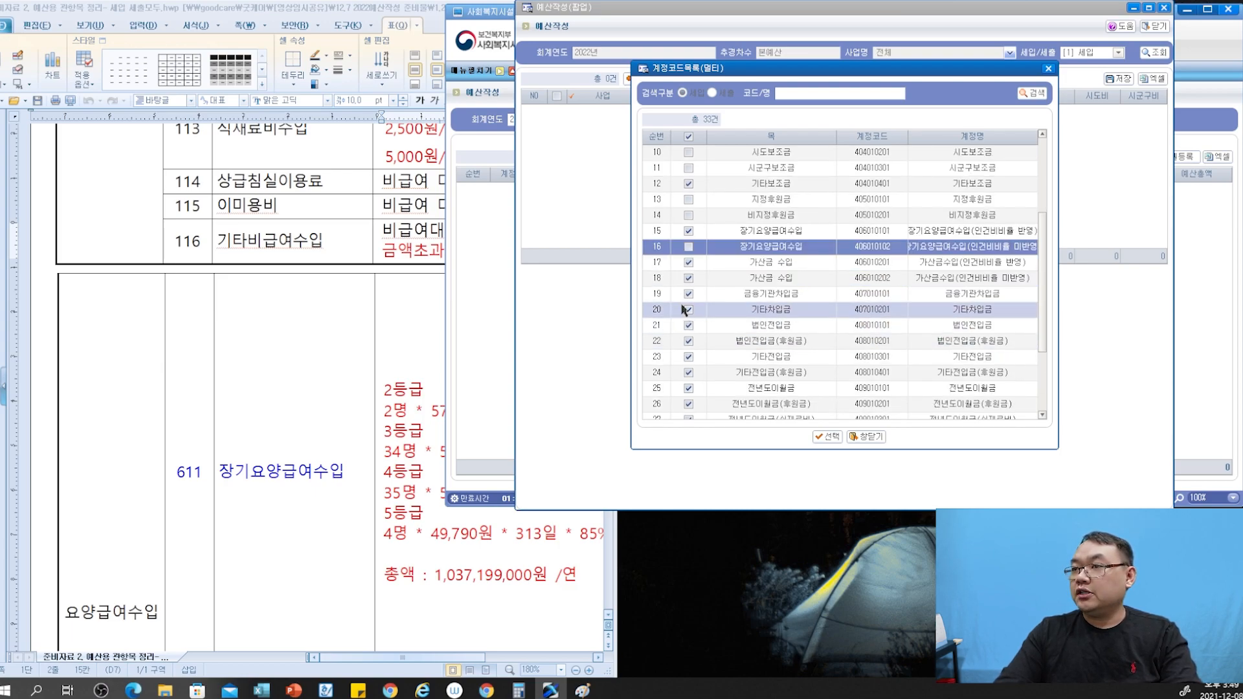
left_click(686, 296)
left_click(695, 313)
left_click(689, 325)
left_click(689, 341)
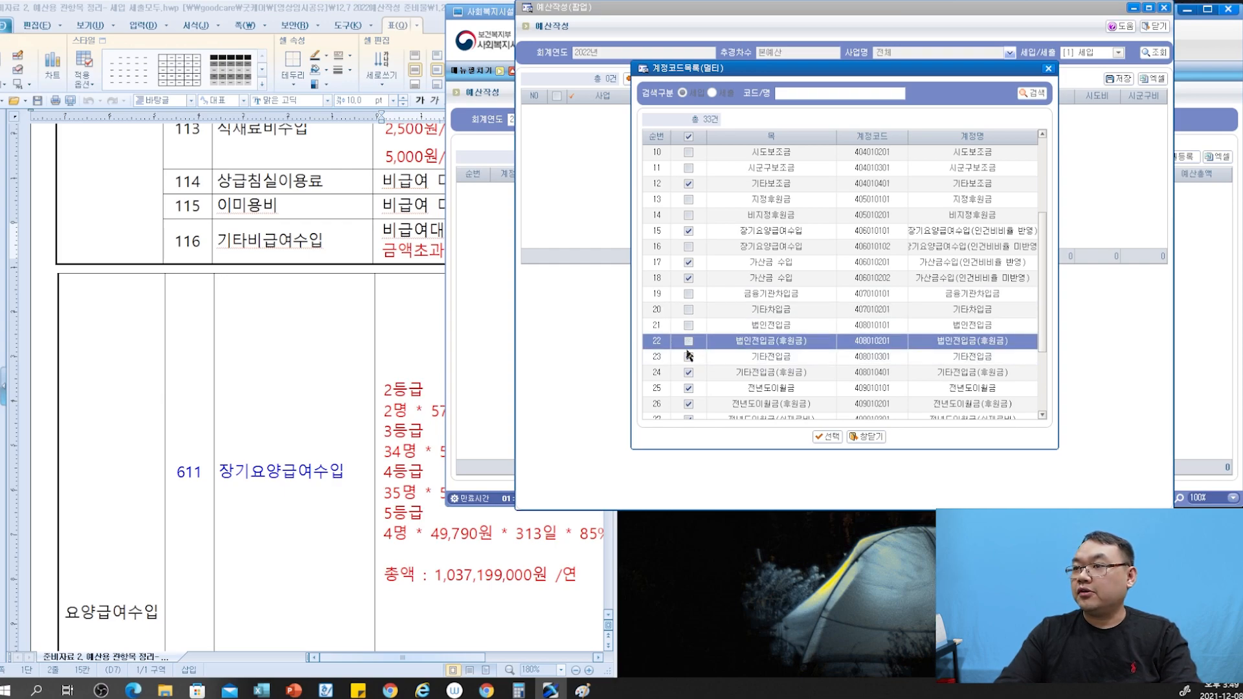
left_click(690, 360)
Untick 기타전입금(후원금), 전년도이월금(후원금) and 불용품매각대, and add the remaining ticked account codes to the budget
scroll(690, 360, "down", 1)
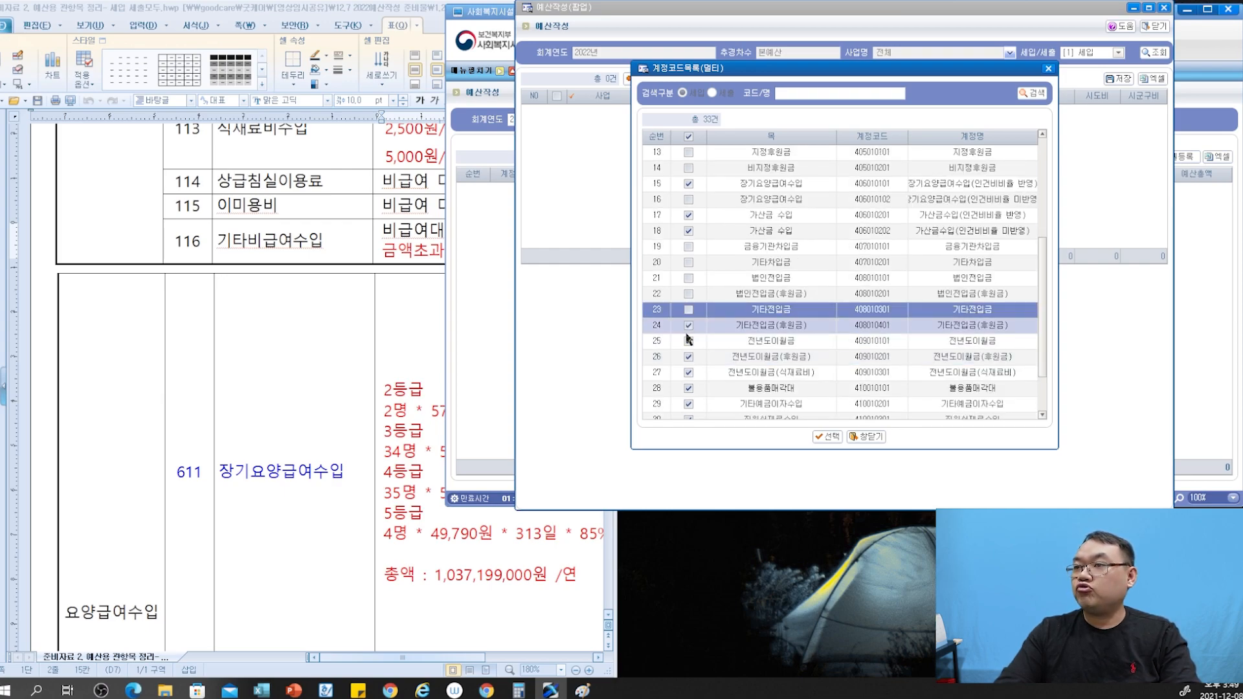
left_click(689, 325)
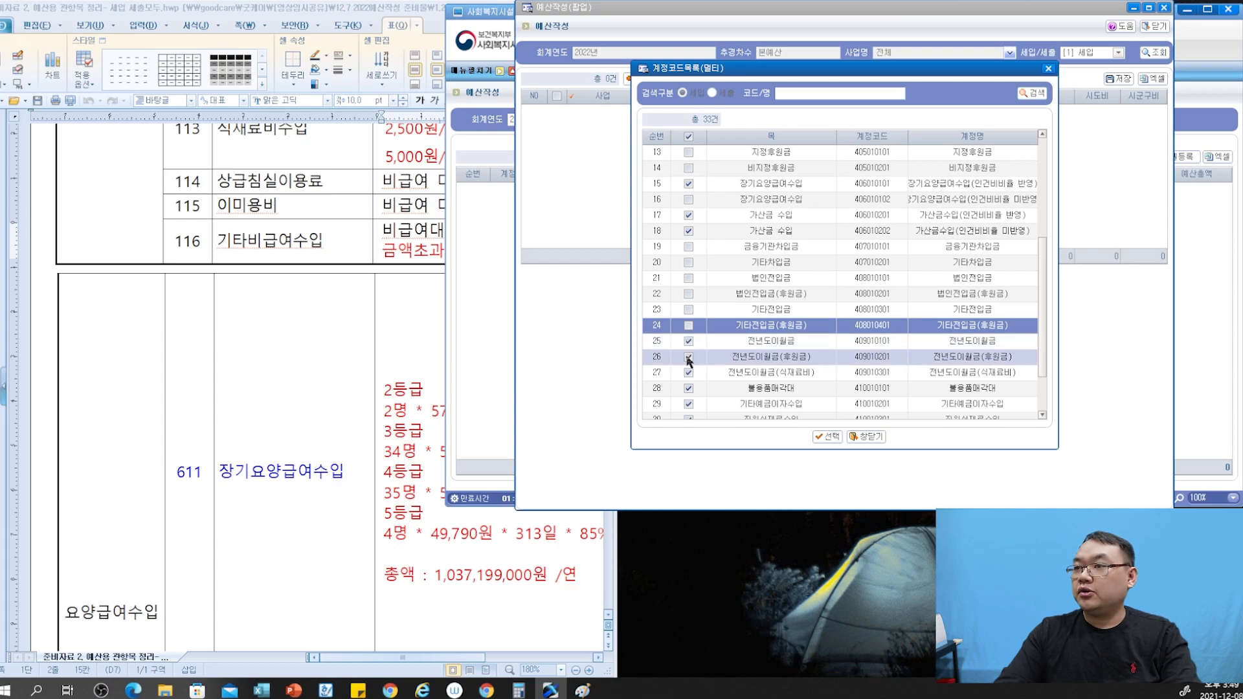
left_click(689, 356)
scroll(699, 343, "down", 1)
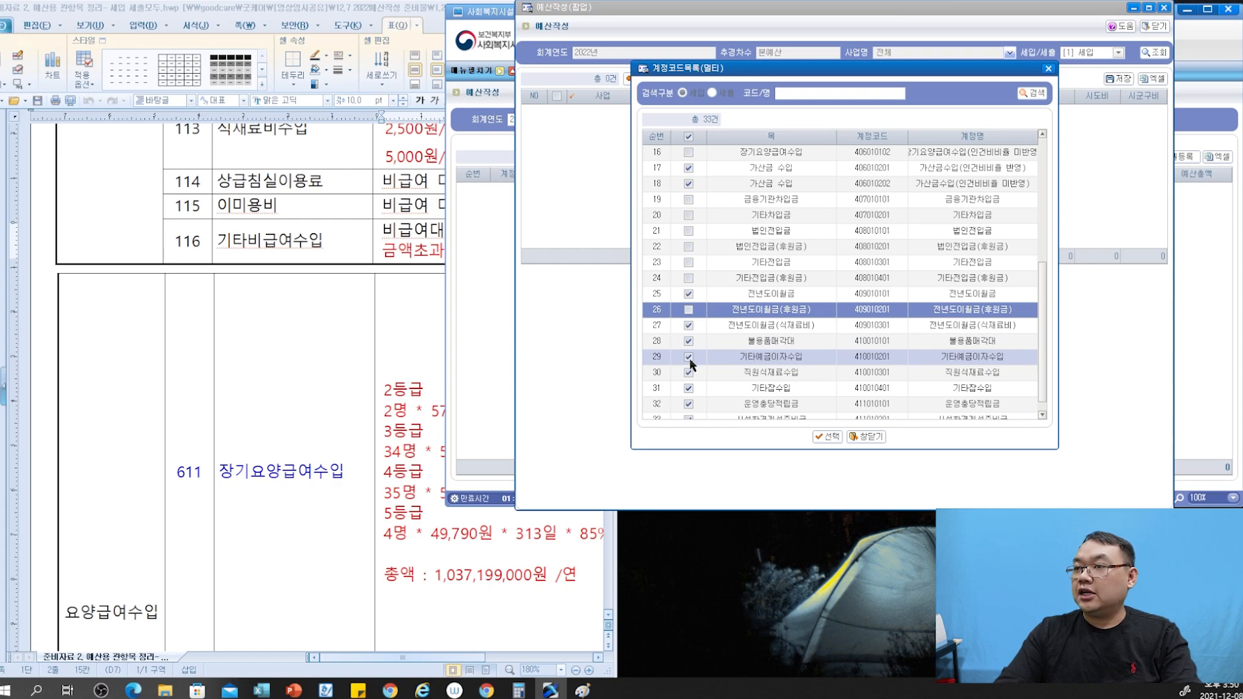
left_click(688, 340)
scroll(694, 354, "down", 1)
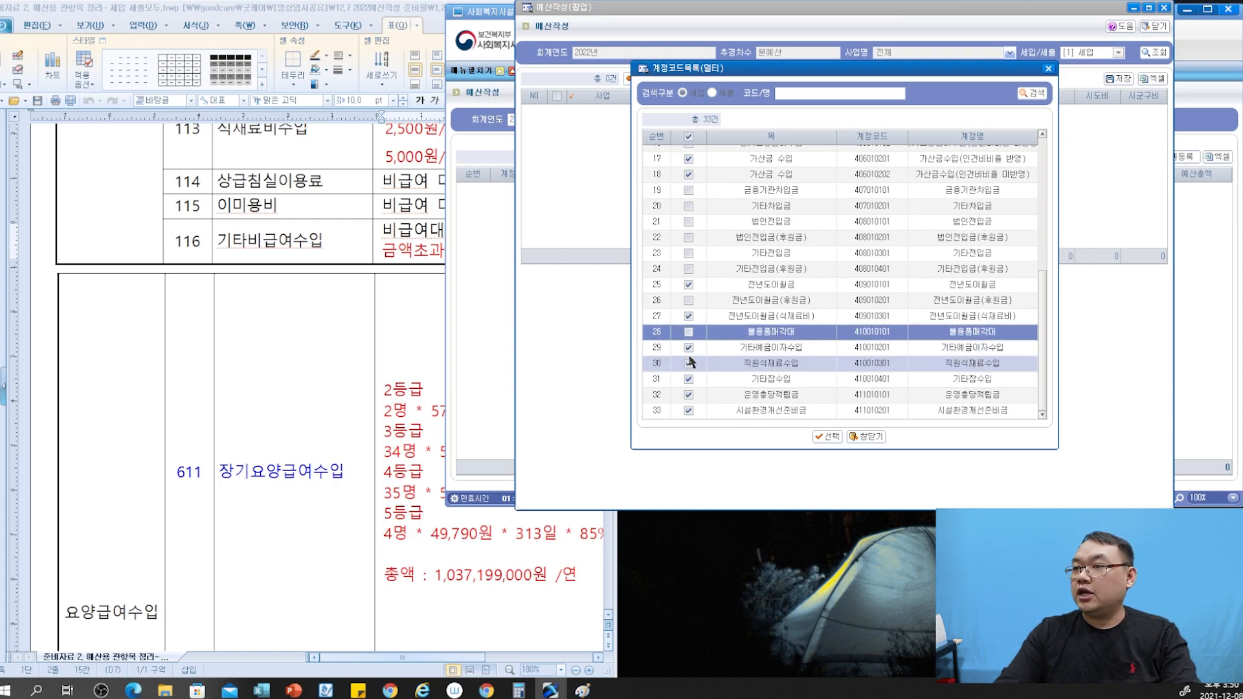
left_click(689, 410)
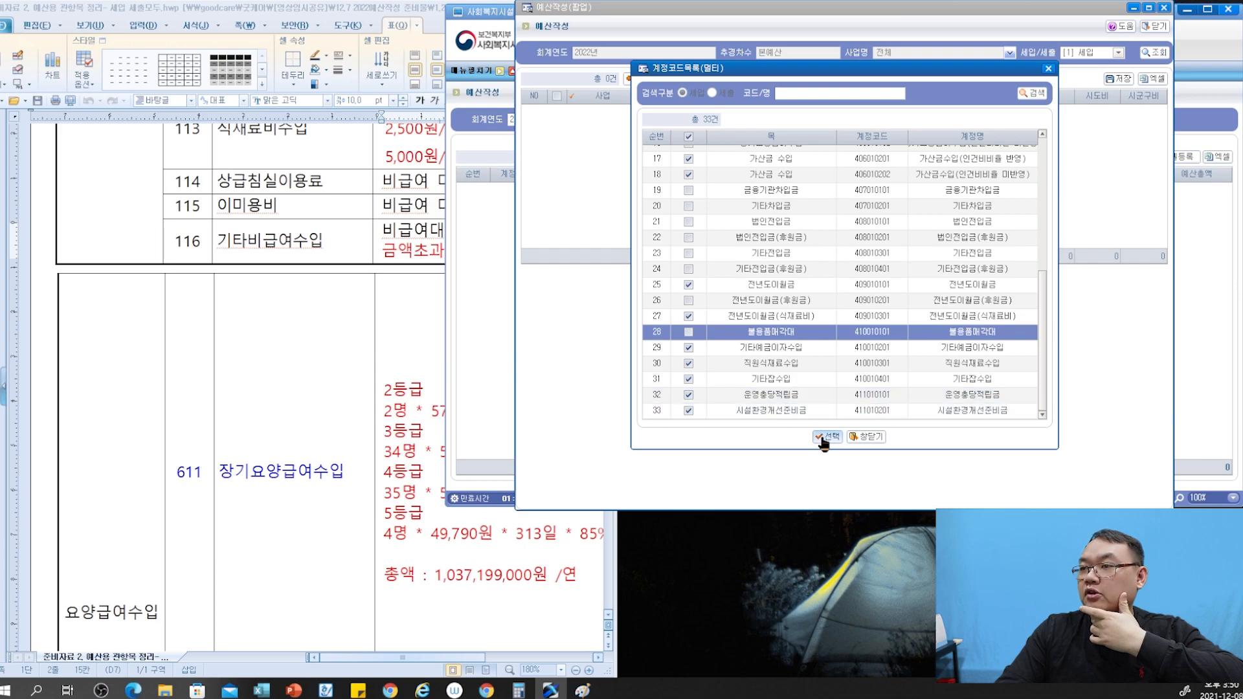
left_click(825, 437)
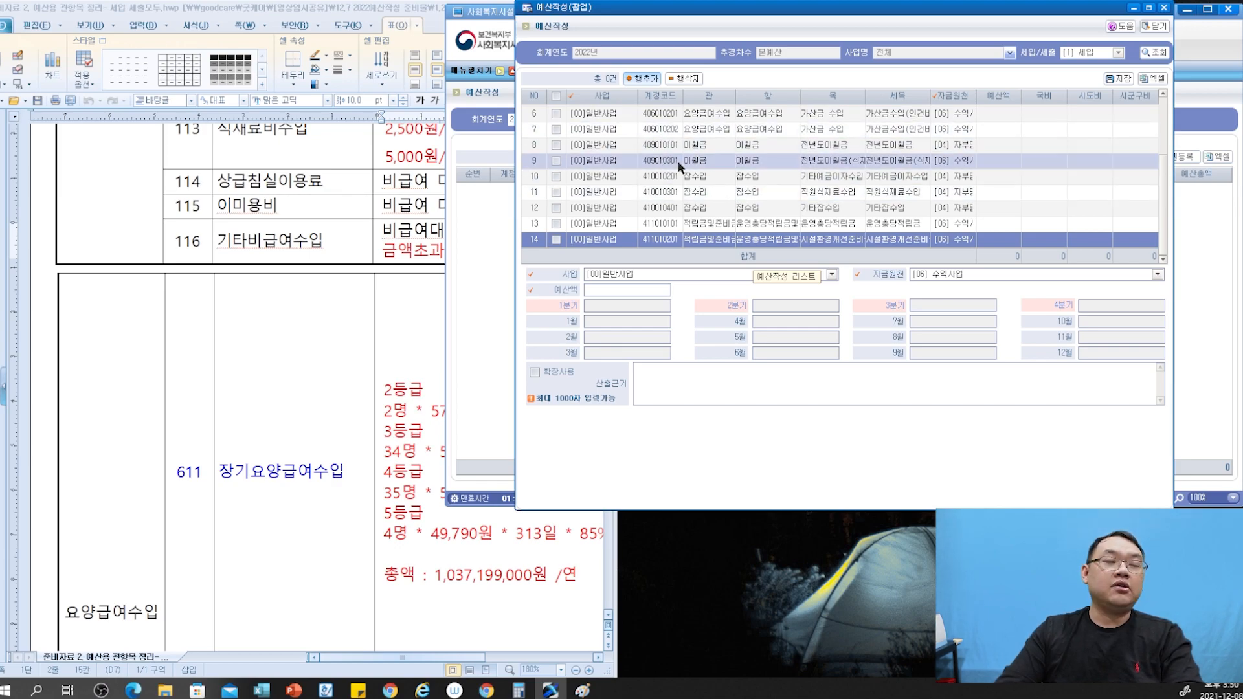
Set the 사업 of the 운영충당적립금 row to [01]운영충당적립금 and of the 시설환경개선준비금 row to [02]시설환경개선준비금
left_click(1149, 8)
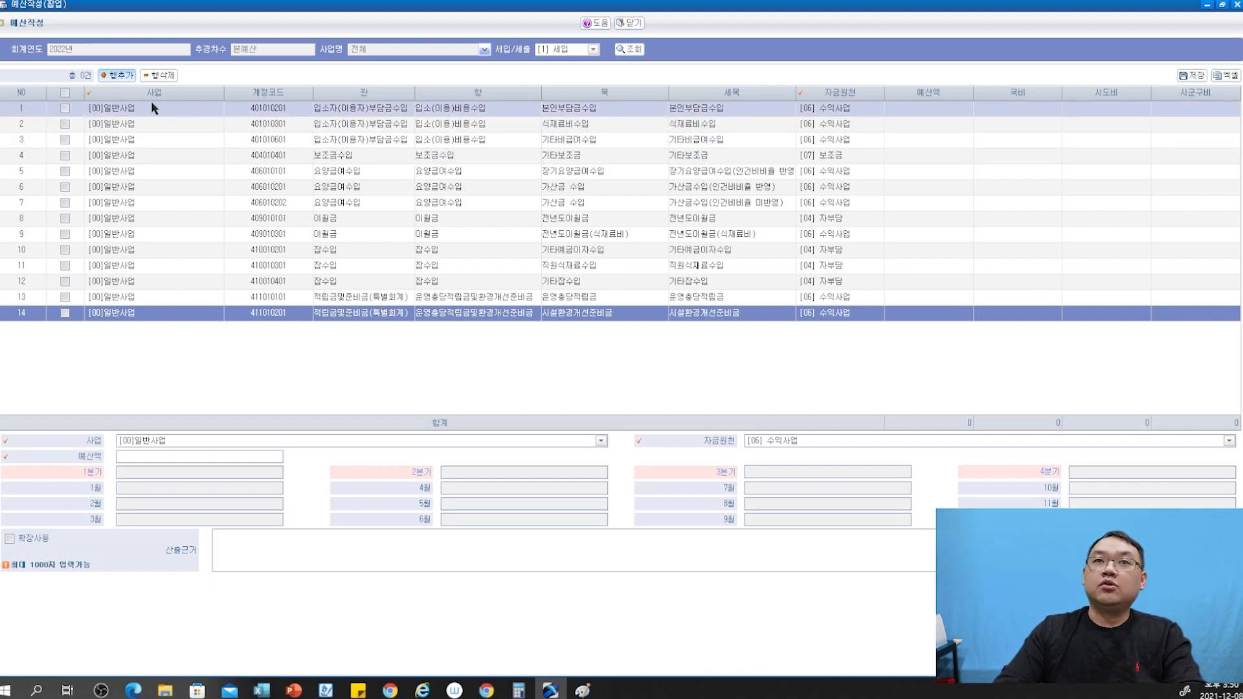
left_click(168, 110)
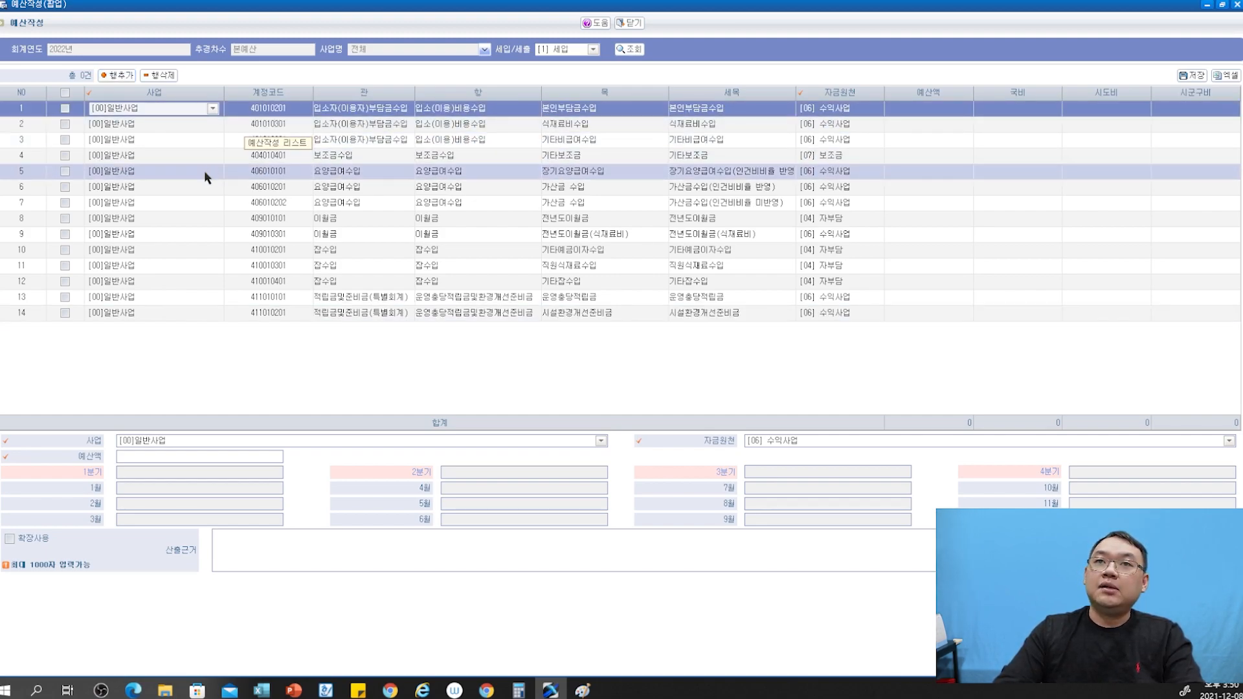
left_click(174, 296)
left_click(166, 297)
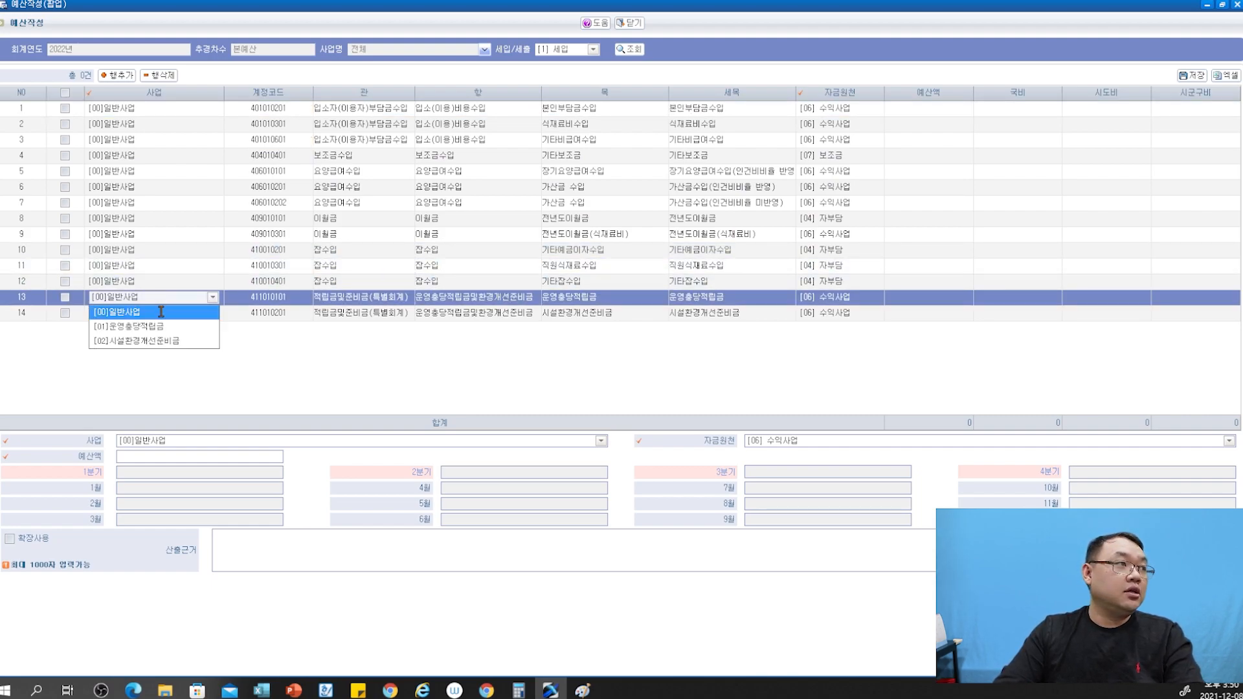
left_click(155, 326)
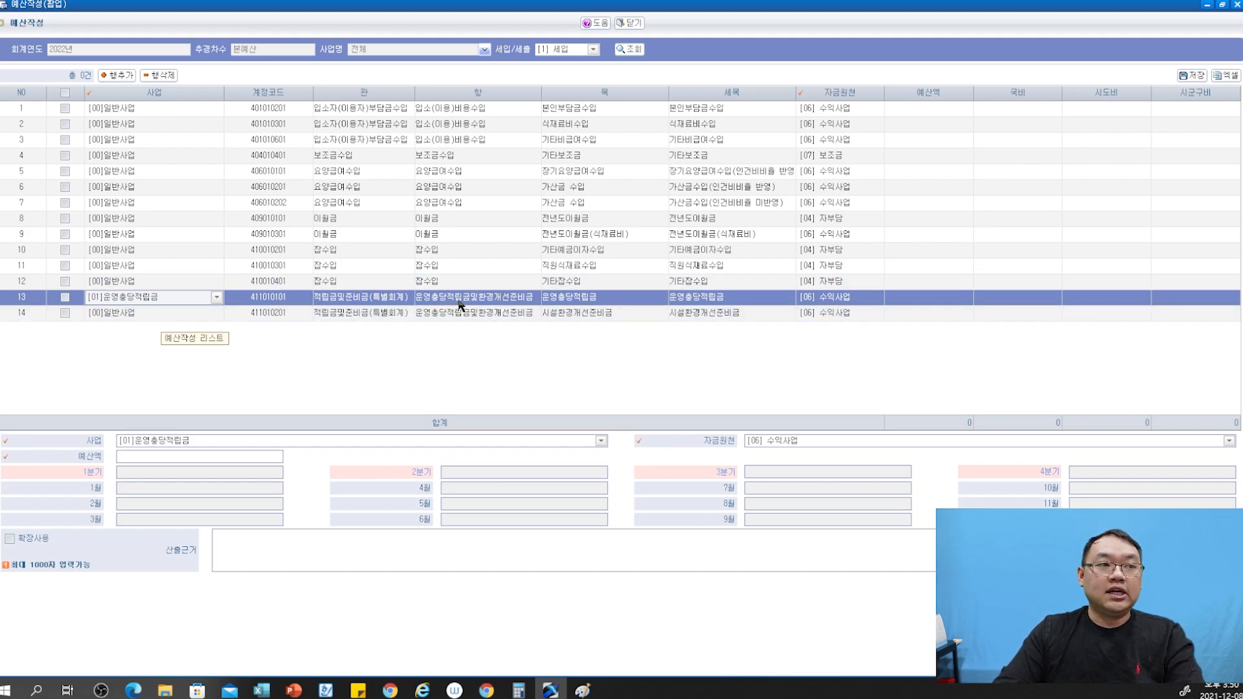
left_click(236, 313)
left_click(216, 312)
left_click(187, 357)
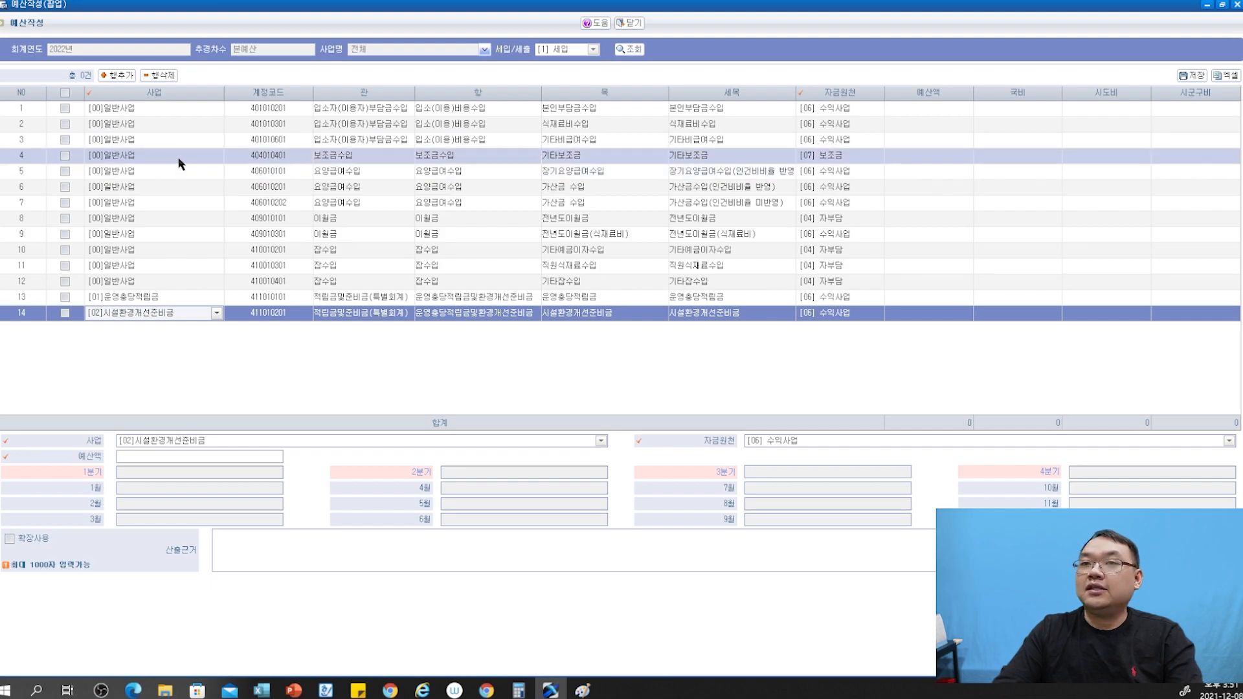
Try to save the budget list, tick all rows and try saving again
left_click(1200, 77)
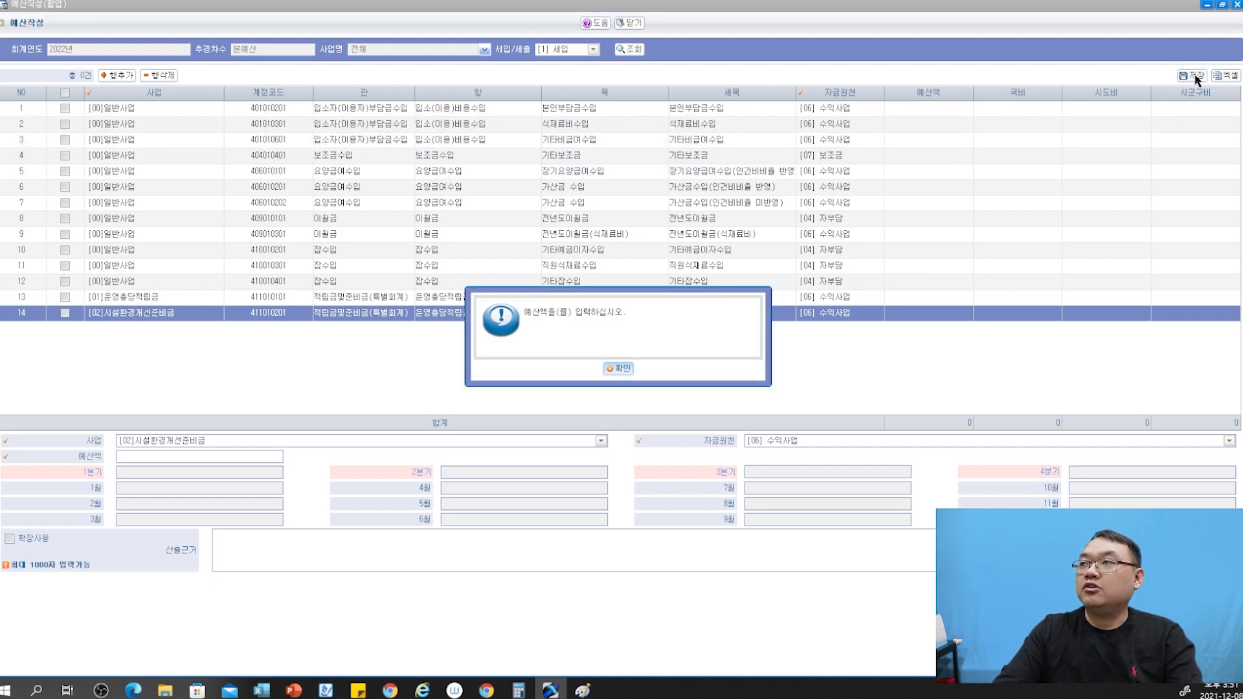
left_click(616, 370)
left_click(65, 93)
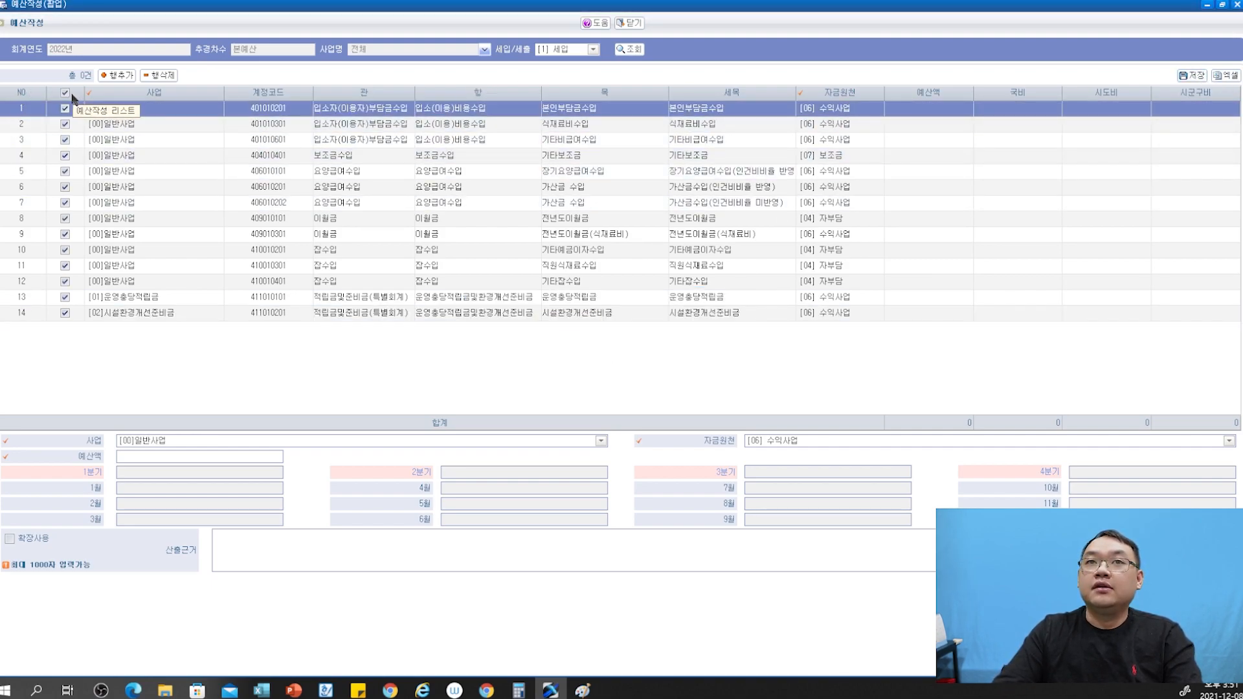
left_click(1184, 77)
left_click(617, 367)
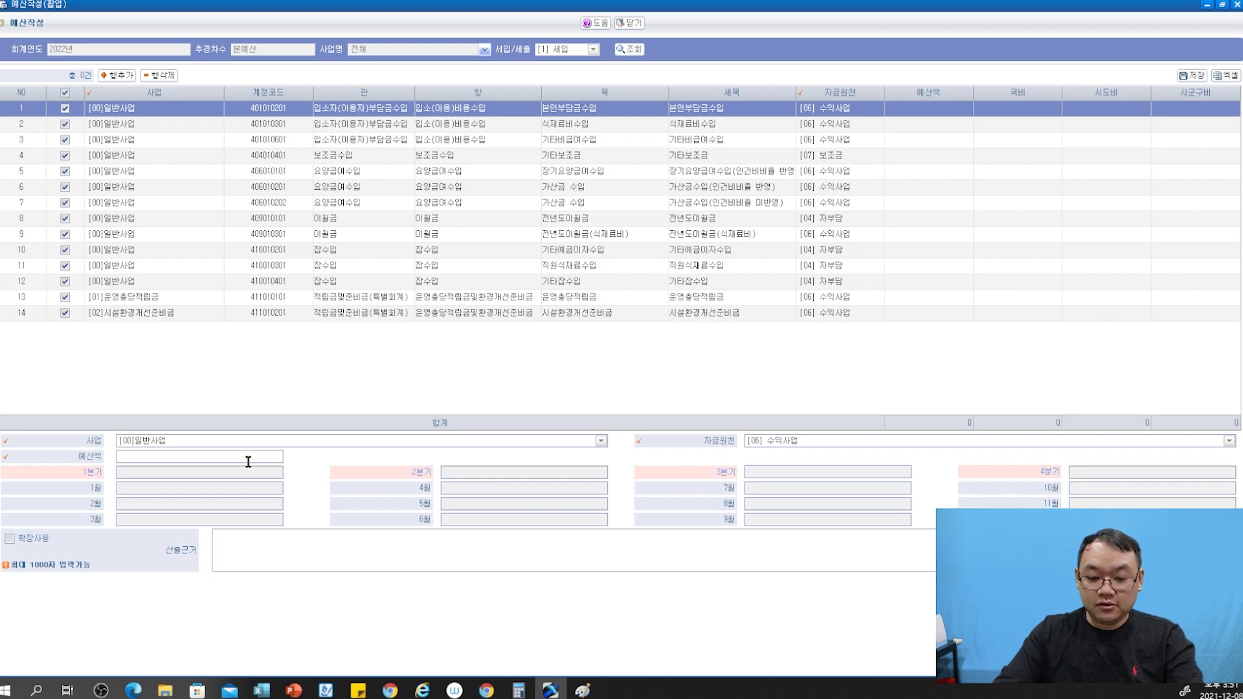
Set the 예산액 to 0 for rows 1 to 7, from 본인부담금수입 through 가산금수입(인건비비율 미반영)
left_click(684, 125)
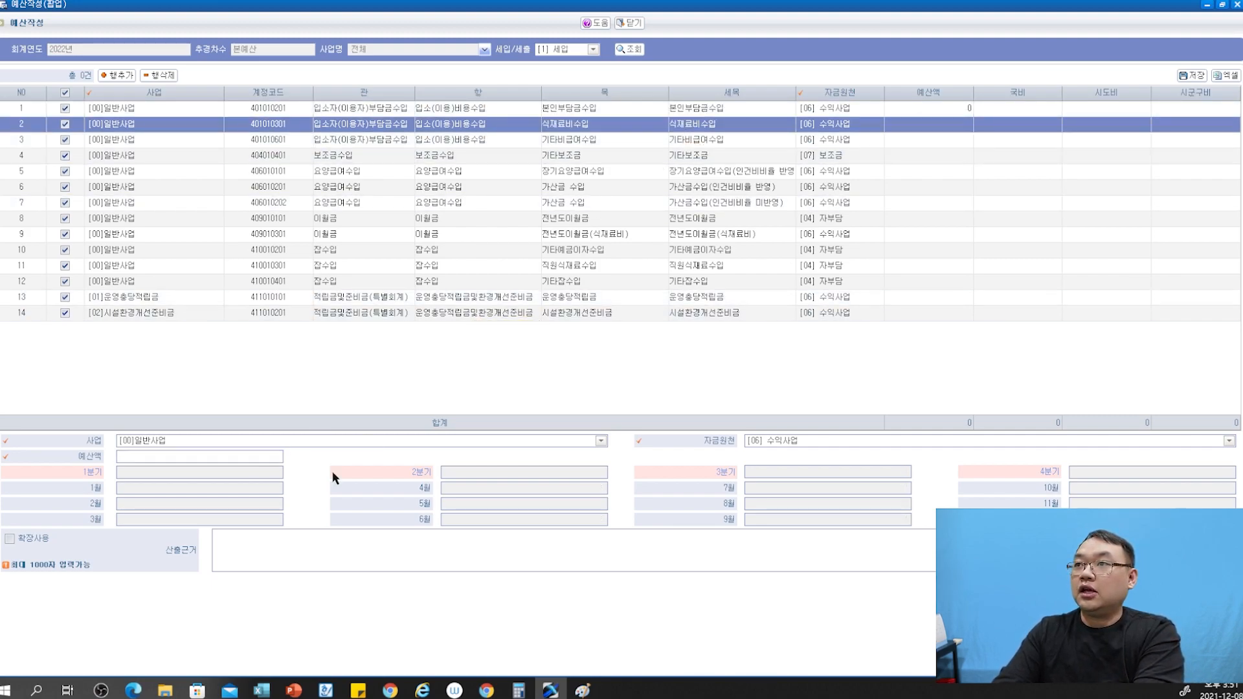
left_click(648, 142)
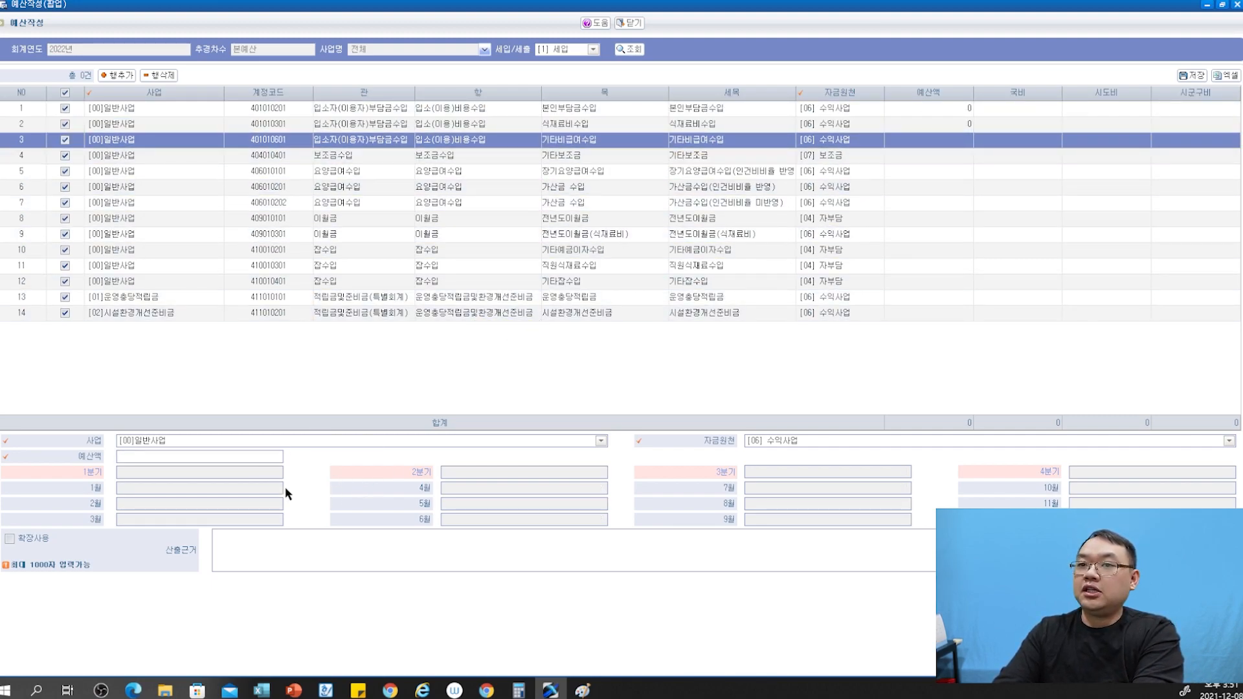
left_click(683, 157)
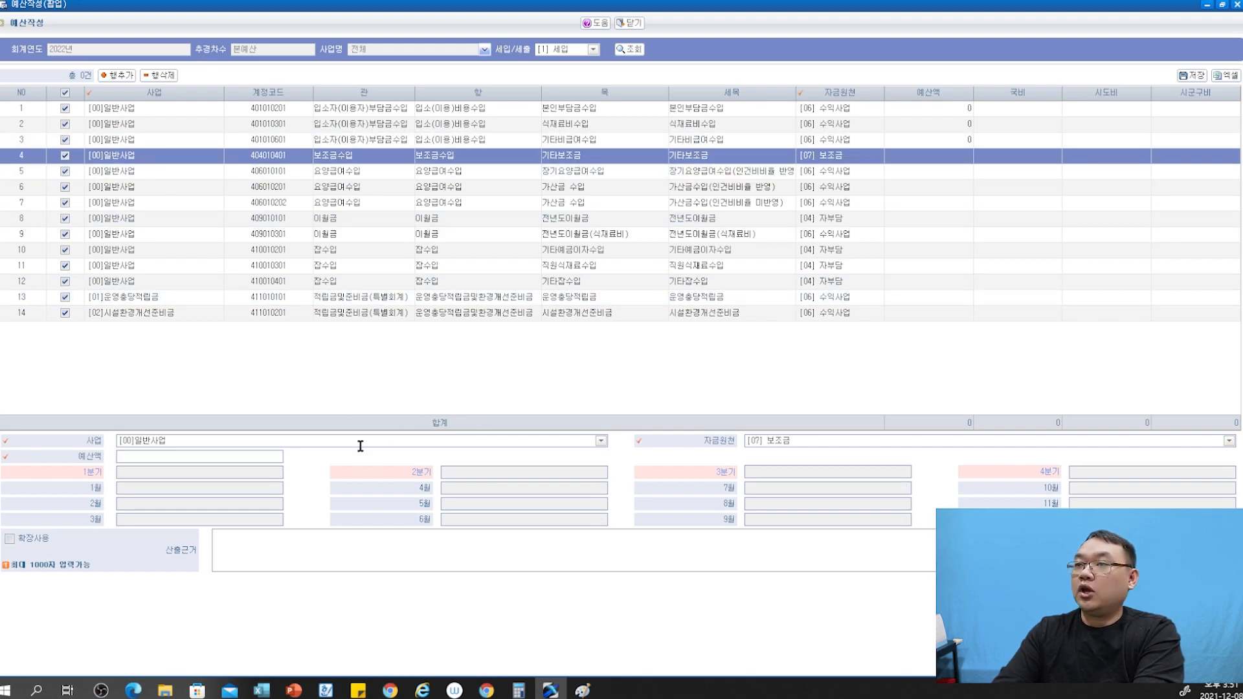
left_click(654, 172)
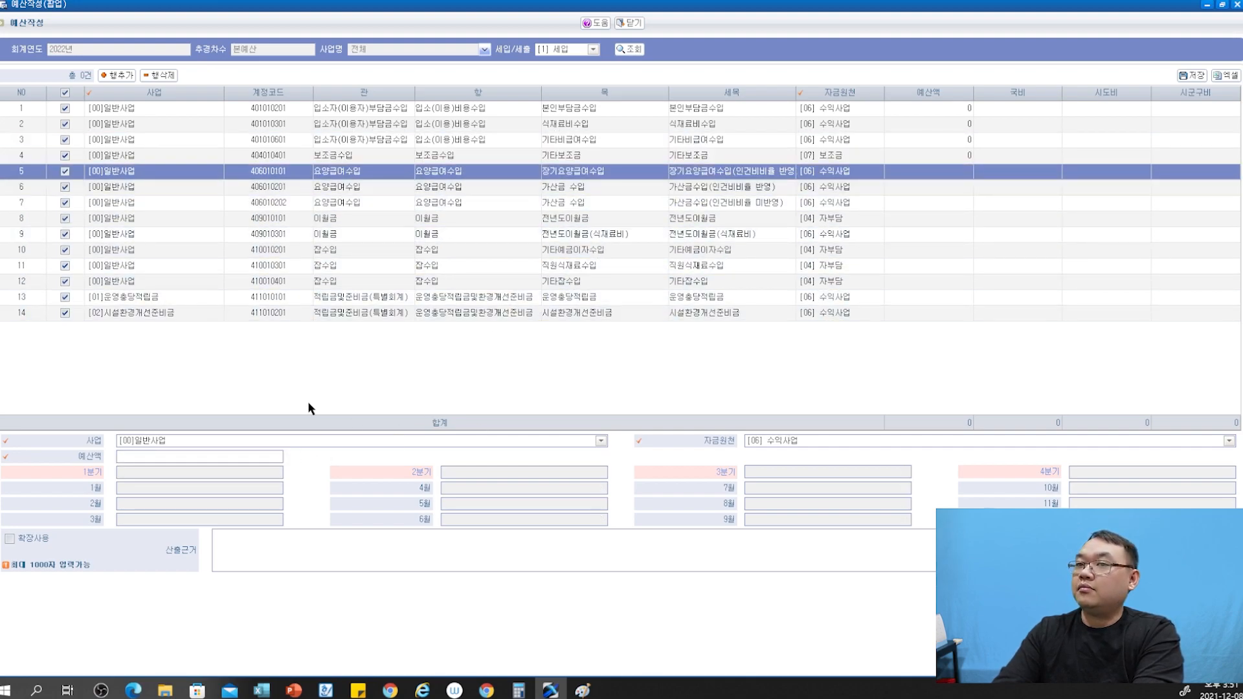
left_click(673, 188)
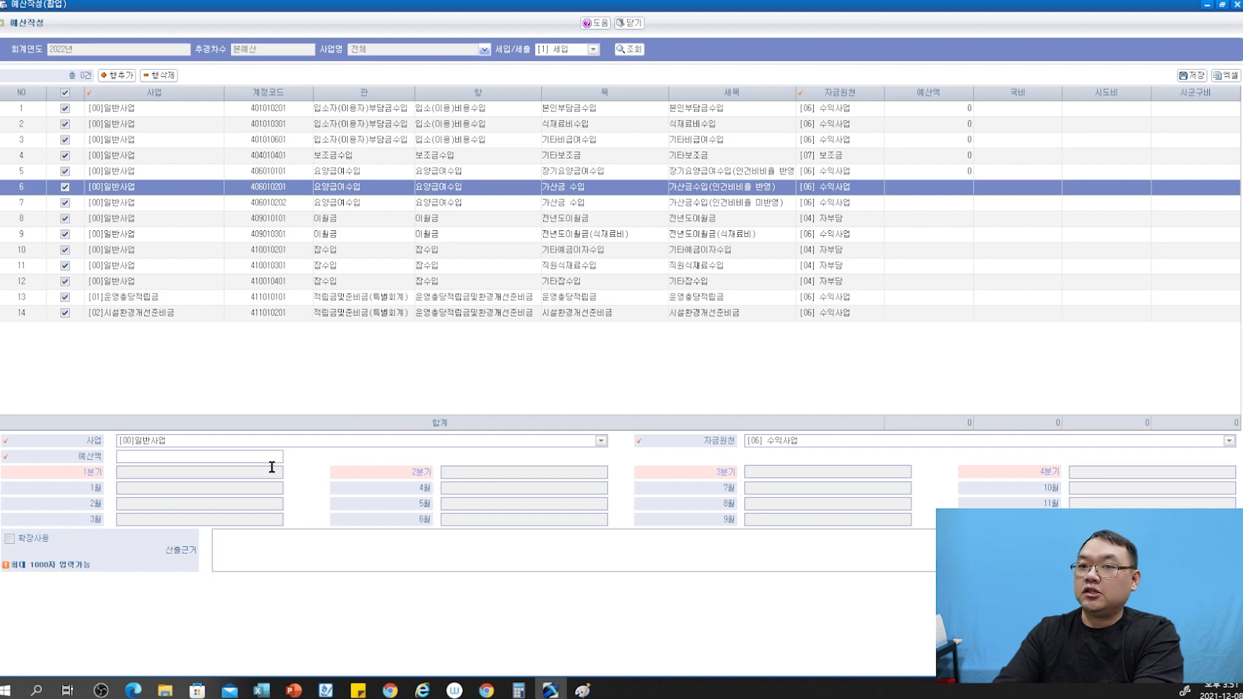
left_click(715, 204)
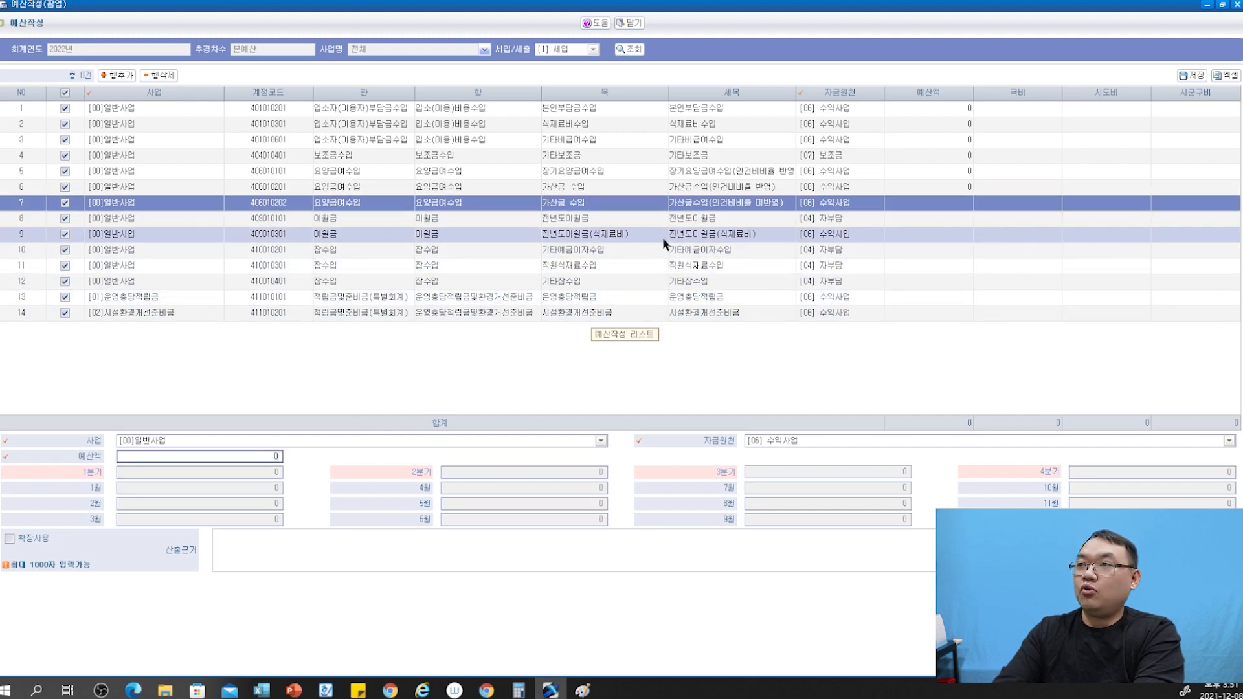
Set the 예산액 to 0 for rows 8 to 14, from 전년도이월금 through 시설환경개선준비금
left_click(648, 219)
left_click(697, 235)
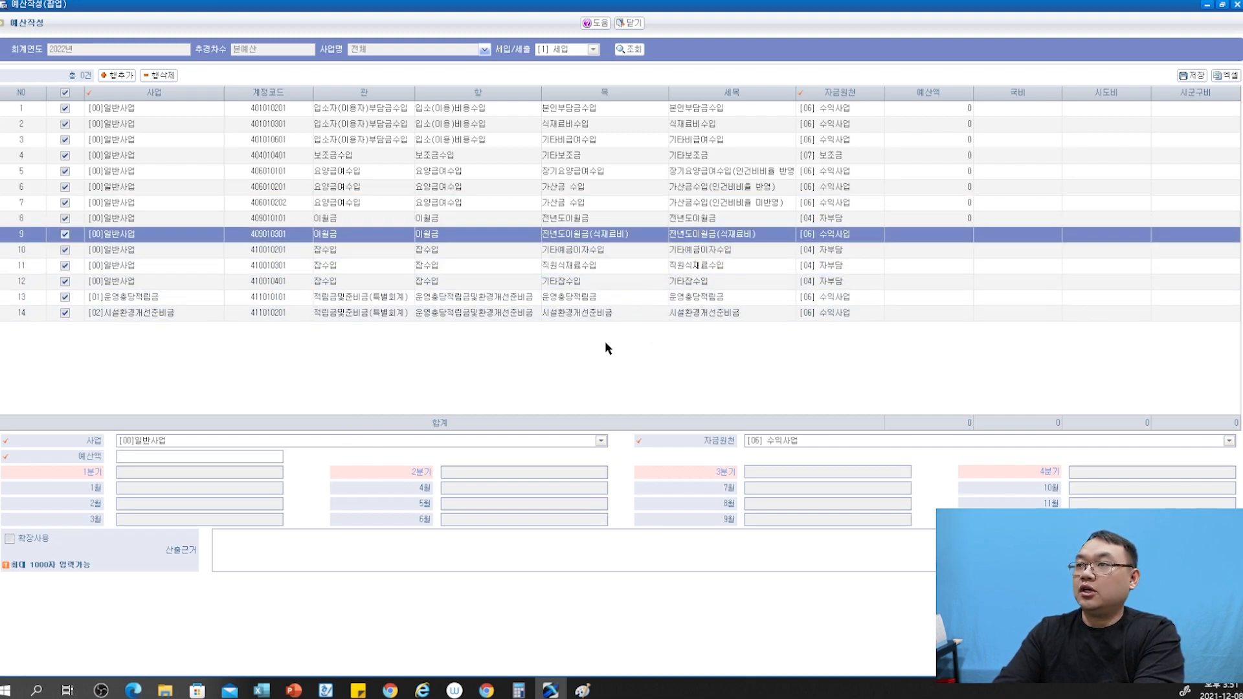
left_click(712, 251)
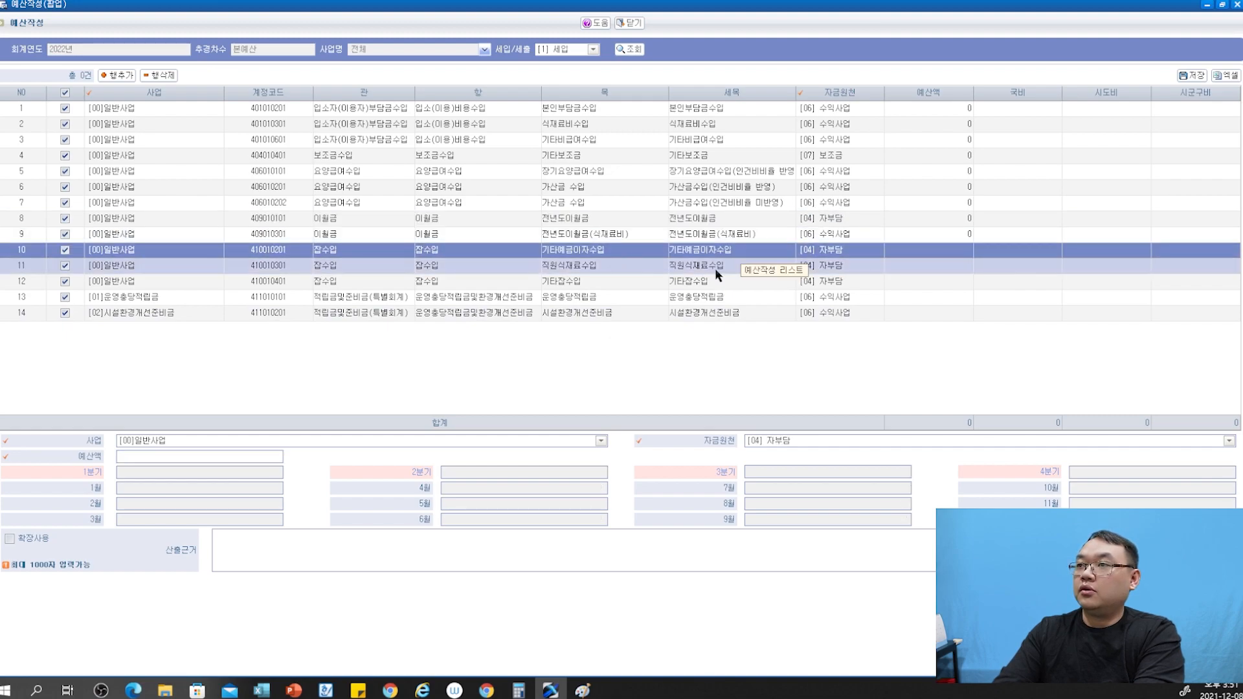
left_click(754, 264)
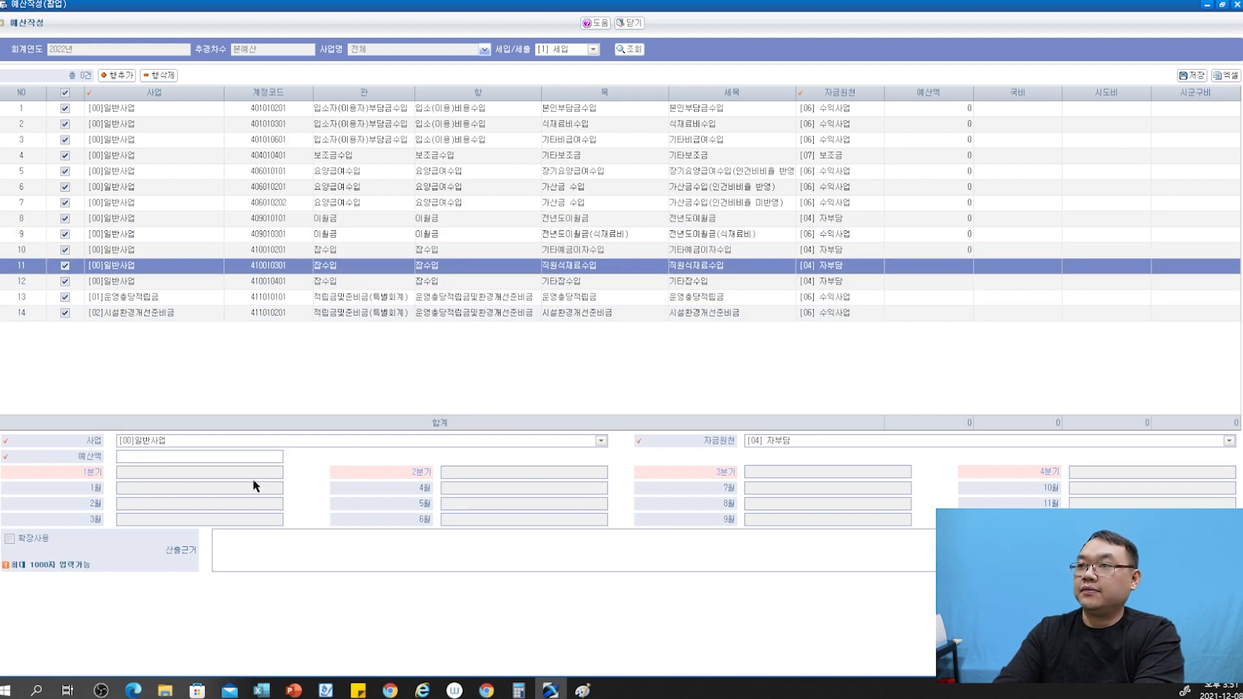
left_click(745, 282)
left_click(274, 442)
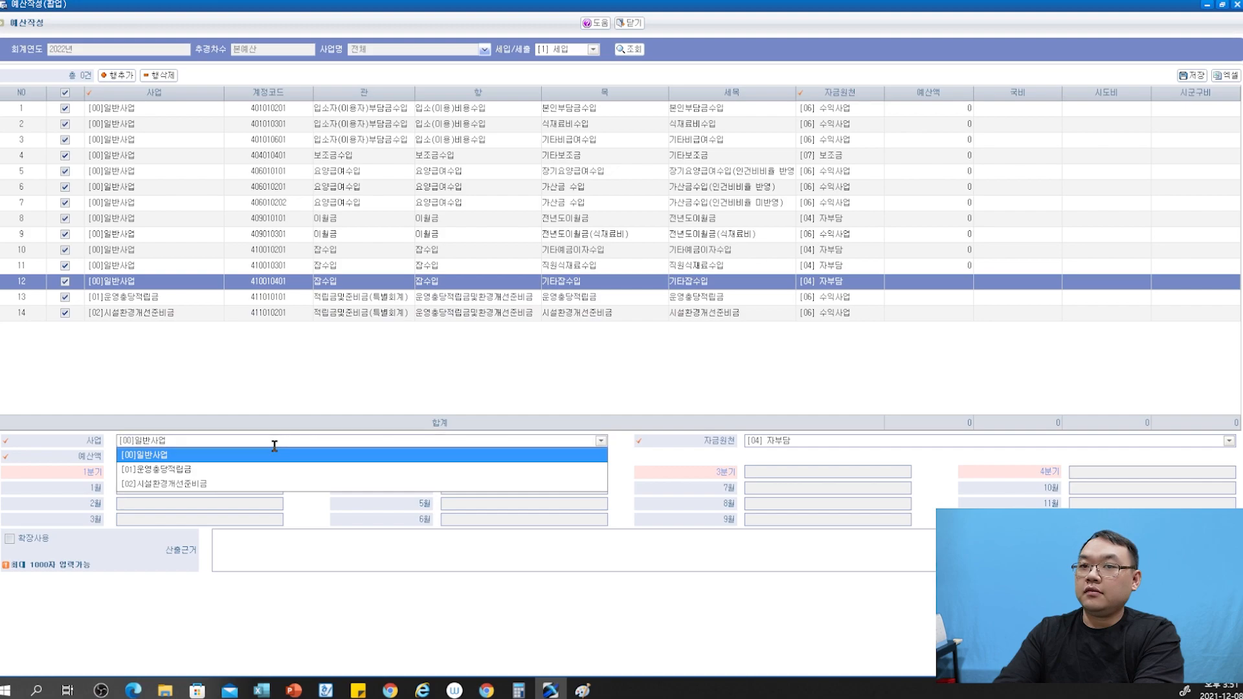
left_click(253, 400)
left_click(258, 456)
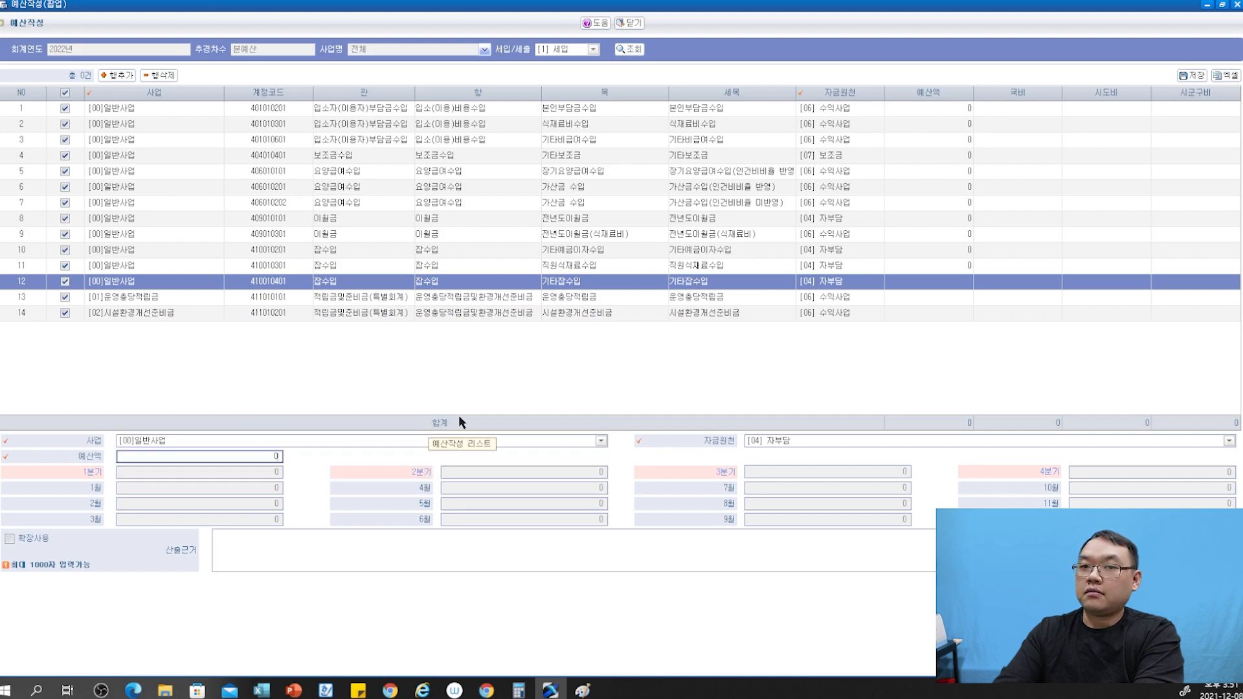
left_click(787, 301)
left_click(662, 313)
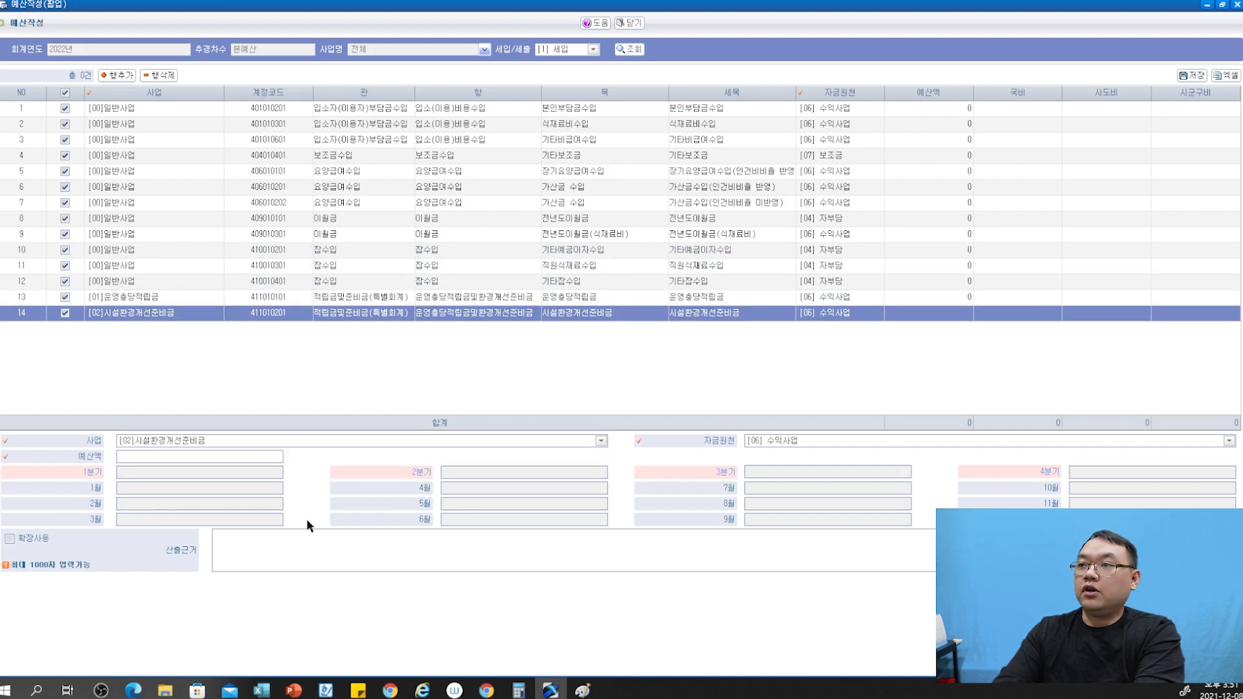
left_click(267, 456)
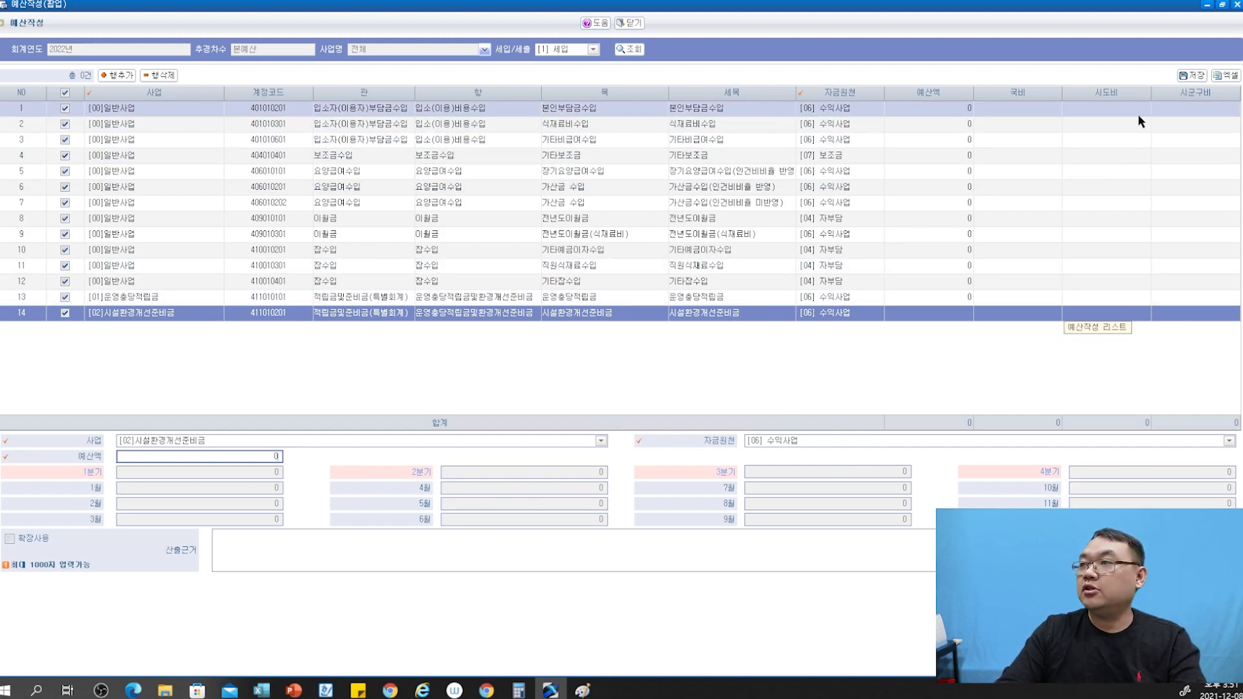
Save all ticked budget rows and confirm the save
left_click(1188, 76)
left_click(596, 369)
left_click(618, 368)
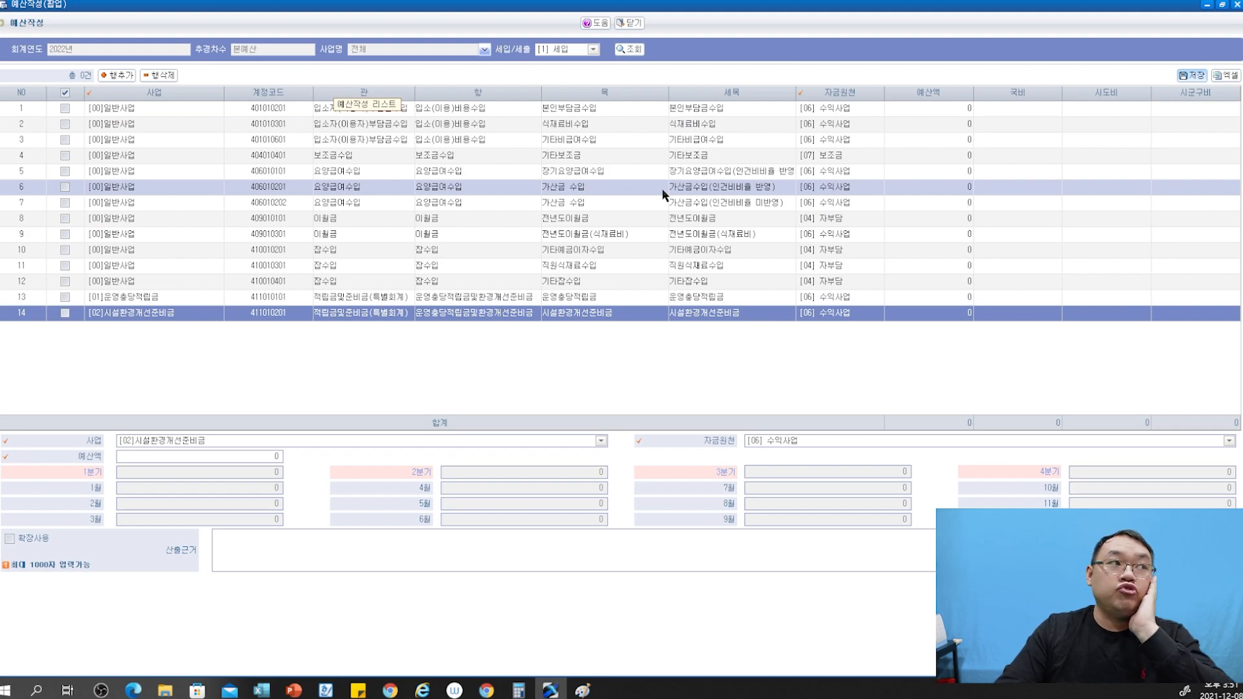
Shrink the budget window beside the budget document, select its 본인부담금수입 row and show the document's full item 112 calculation
left_click(1221, 5)
left_click(730, 114)
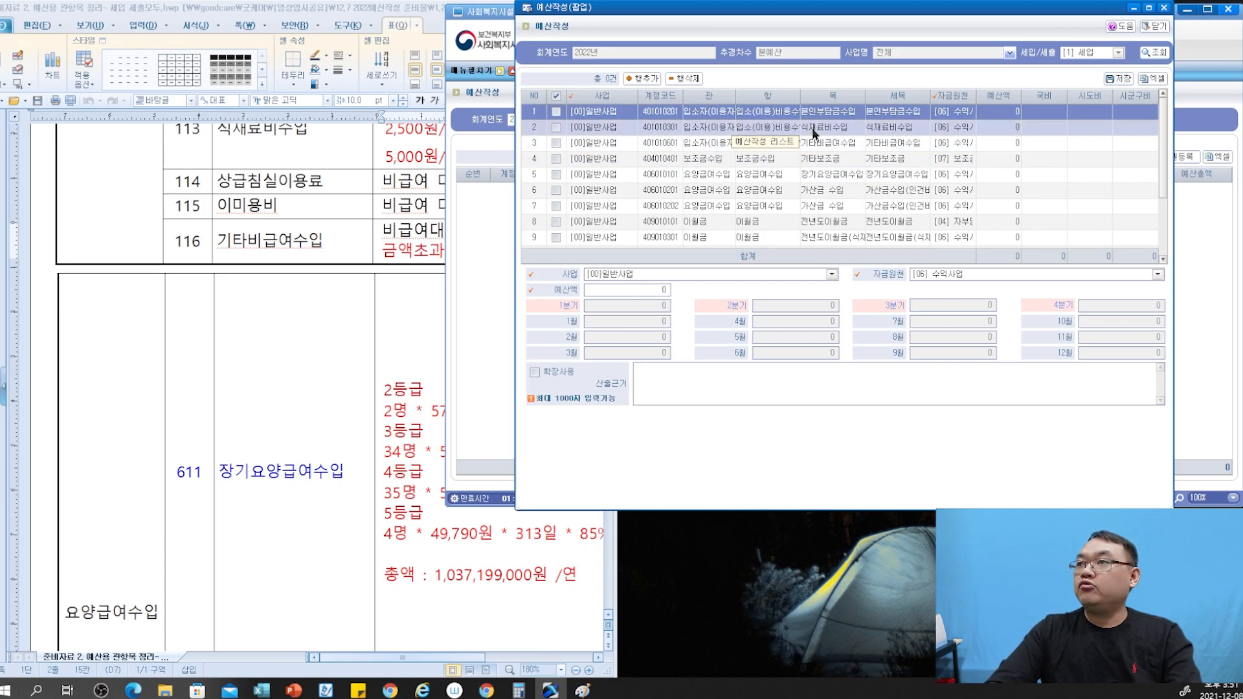
left_click(313, 356)
scroll(313, 356, "up", 10)
scroll(313, 355, "down", 5)
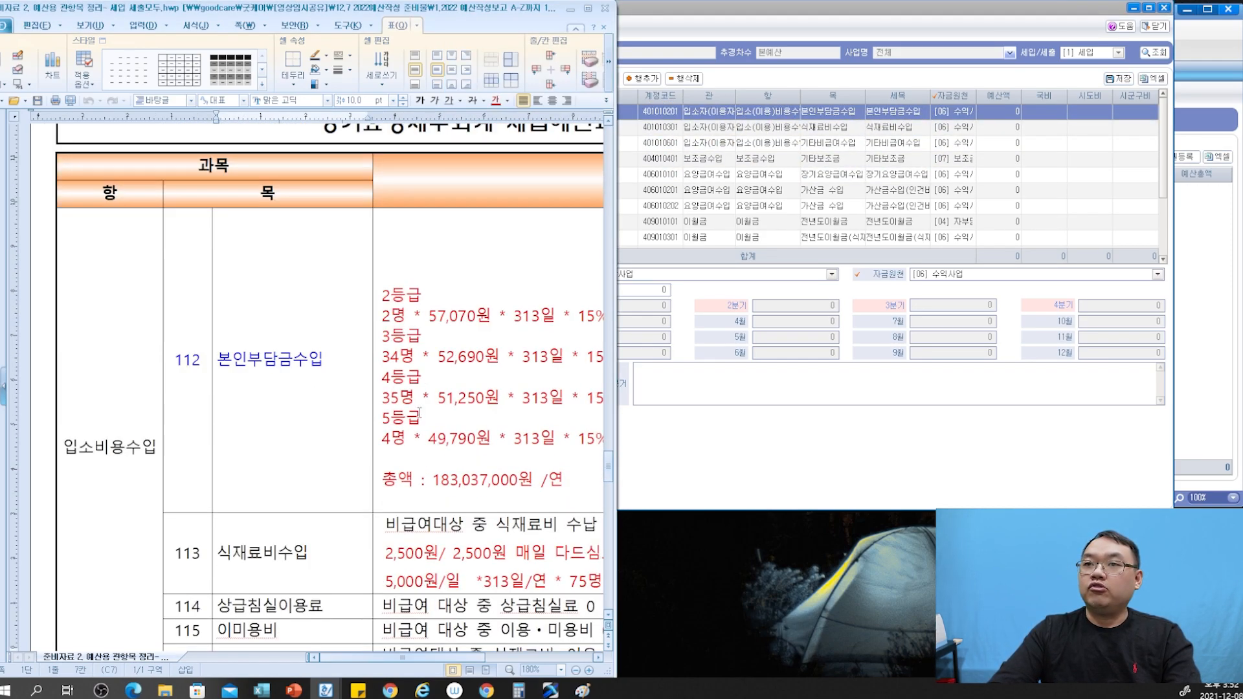
scroll(431, 437, "down", 3, "ctrl")
scroll(458, 431, "down", 2, "ctrl")
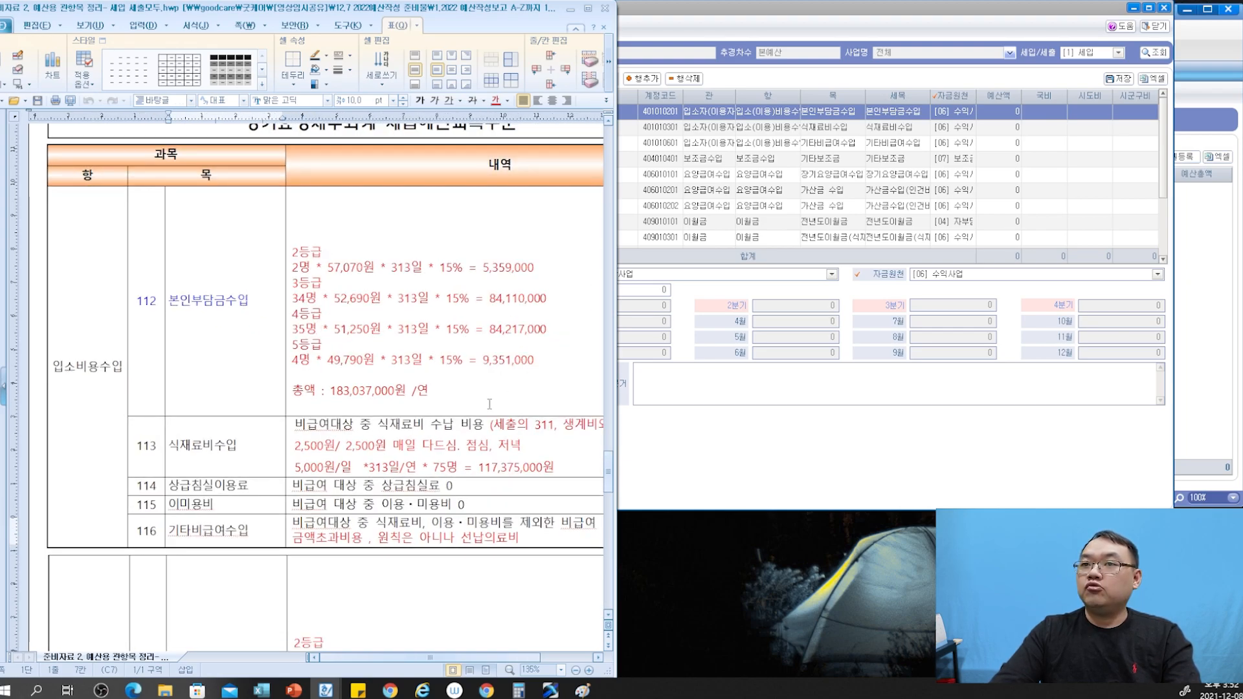
Copy the 총액 183,037,000 of item 112 from the document into the 예산액 of the 본인부담금수입 row
left_click_drag(394, 391, 330, 390)
key("ctrl+c")
left_click(651, 336)
key("ctrl+v")
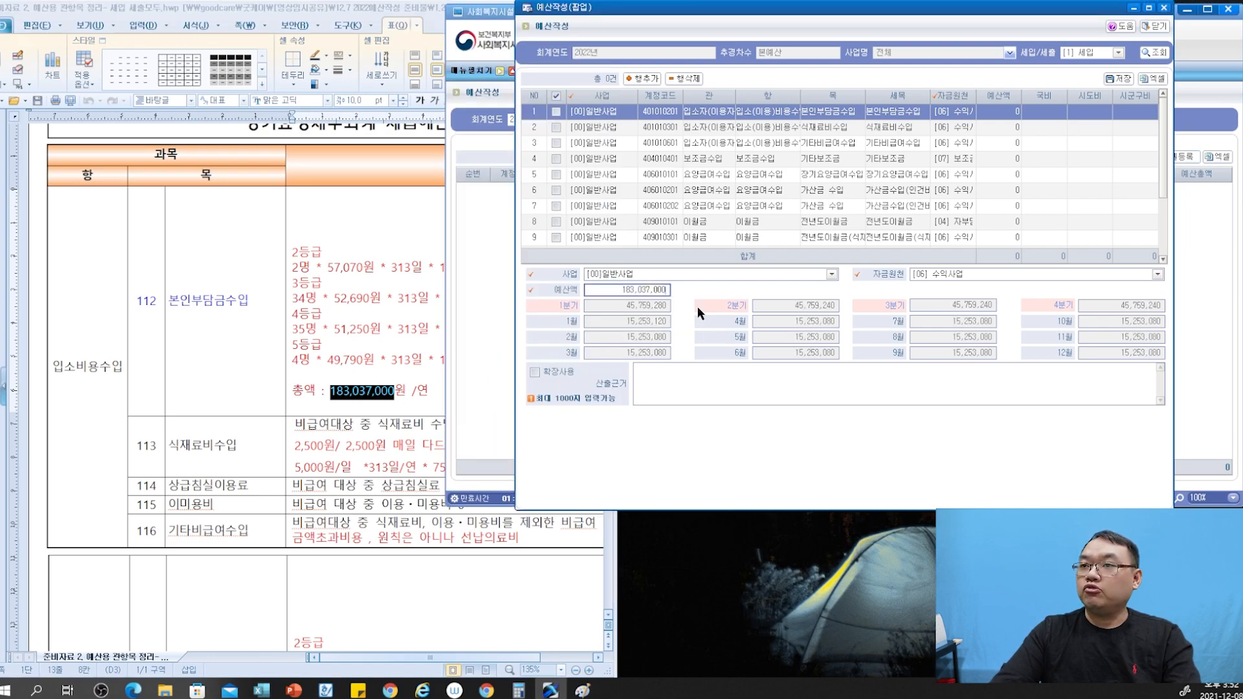
left_click(394, 371)
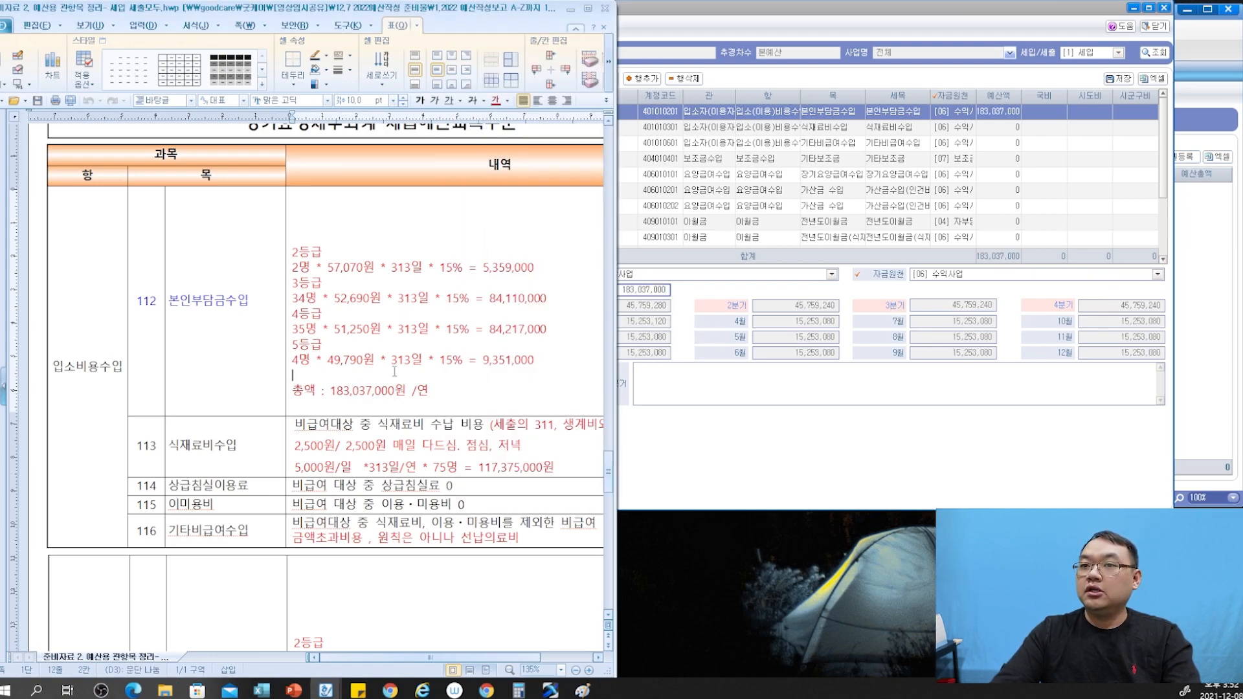
key("shift+Up")
key("shift+Up")
key("shift+Up")
key("shift+Up")
key("shift+Up")
key("shift+Up")
key("shift+Up")
key("shift+Up")
key("Delete")
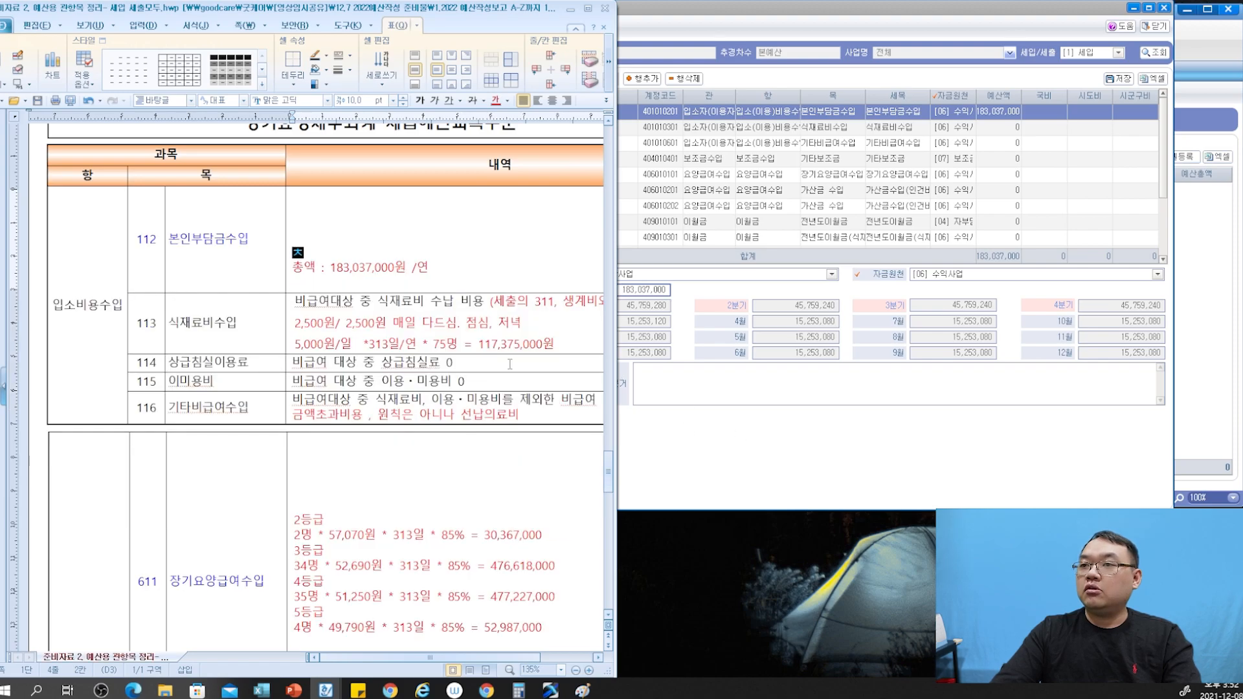
key("ctrl+z")
Copy the 2등급 to 5등급 calculation lines of item 112 from the document into the 산출근거 of the 본인부담금수입 row
left_click_drag(447, 374, 297, 253)
left_click(733, 390)
key("ctrl+v")
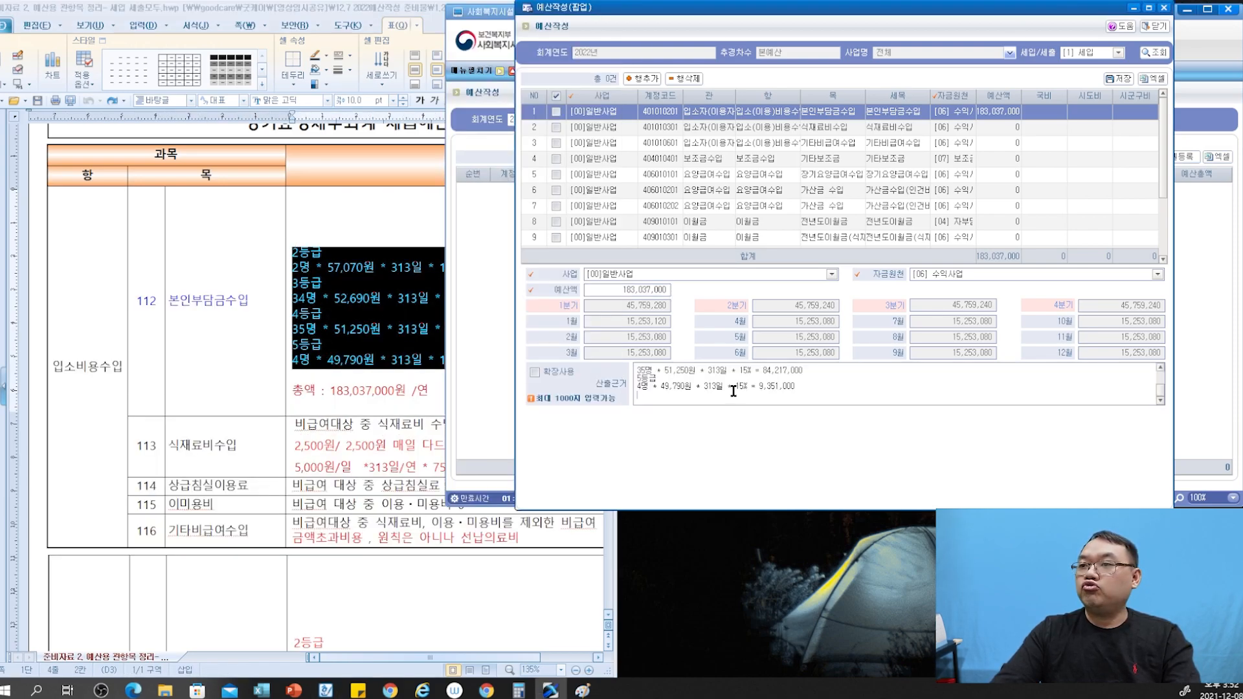
scroll(733, 387, "up", 2)
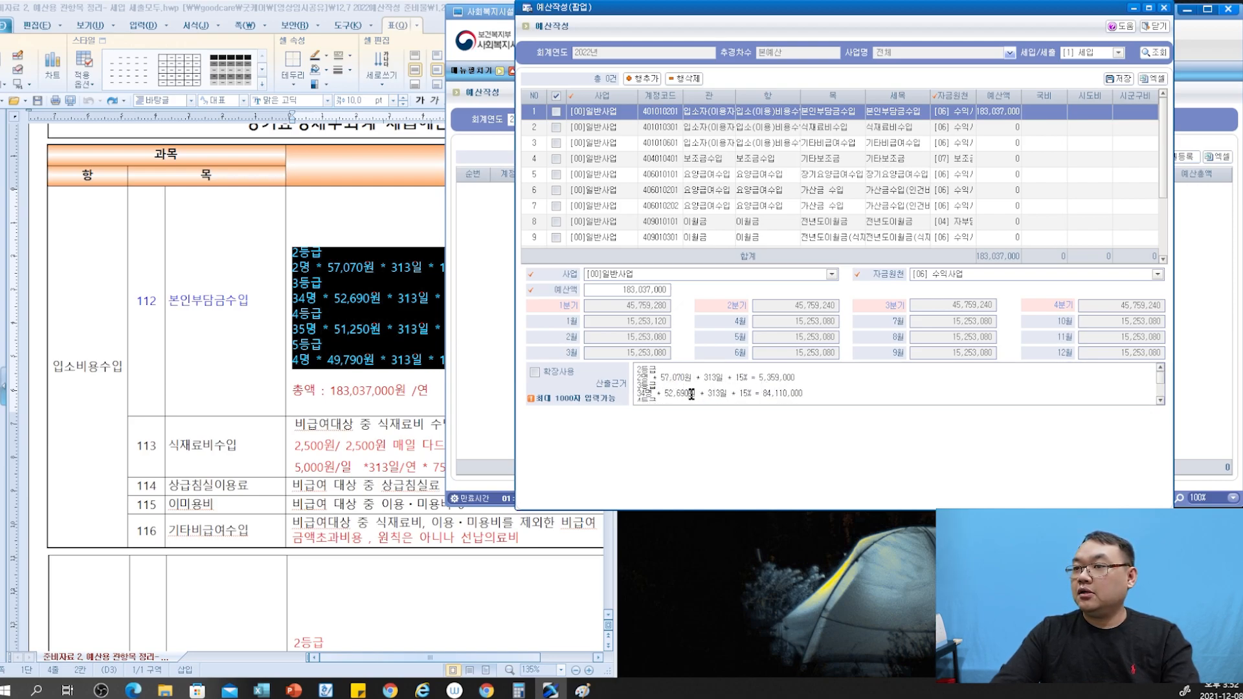
scroll(738, 388, "down", 2)
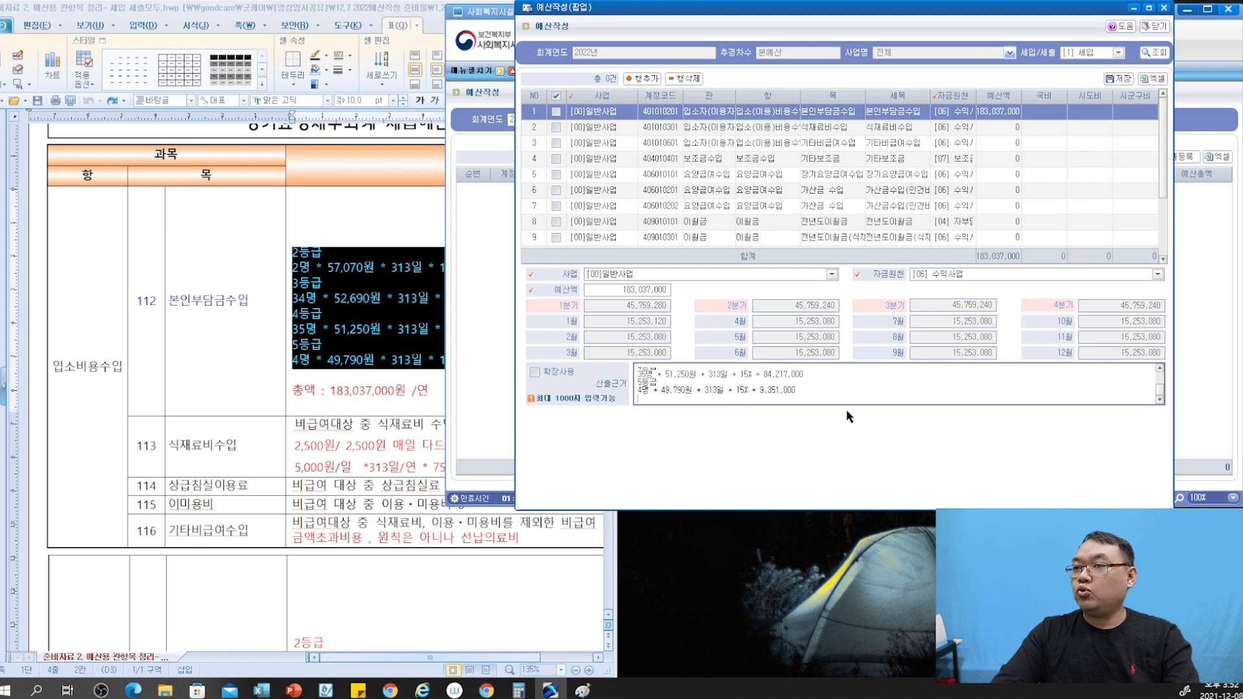
Copy the amount 117,375,000 of item 113 from the document into the 예산액 of the 식재료비수입 row
left_click(382, 360)
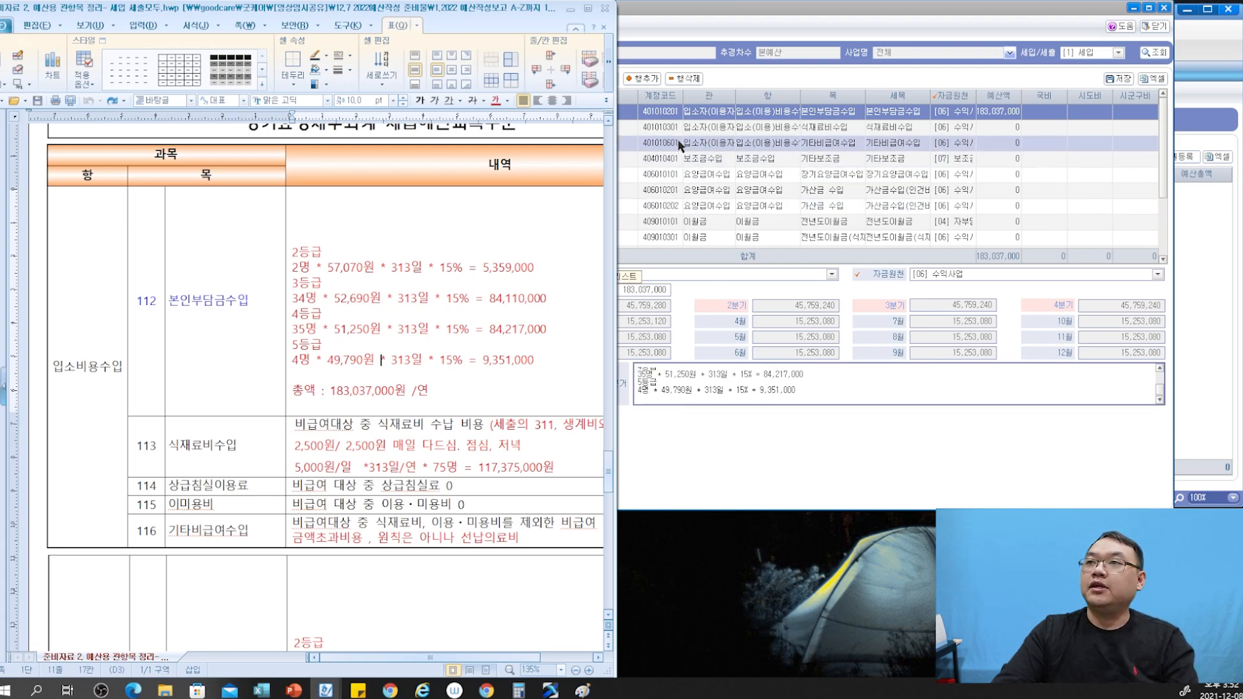
left_click(702, 128)
left_click(414, 424)
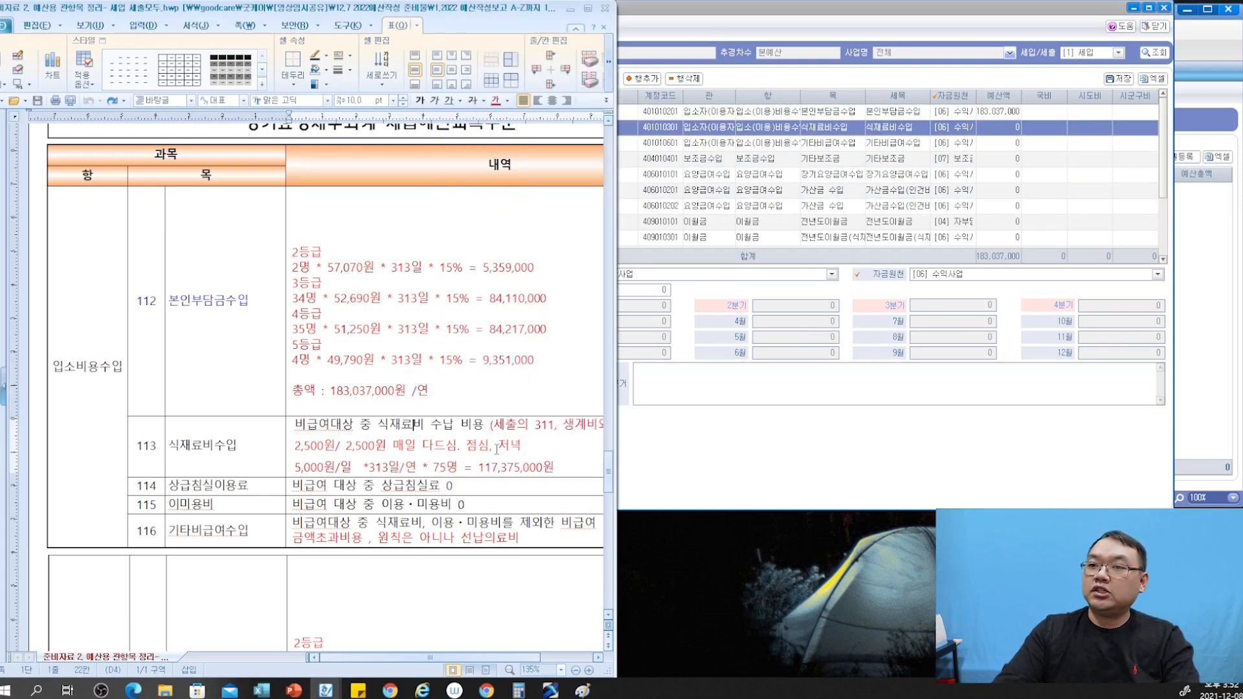
left_click_drag(545, 467, 486, 470)
key("ctrl+c")
left_click(658, 340)
left_click_drag(629, 291, 667, 290)
key("ctrl+v")
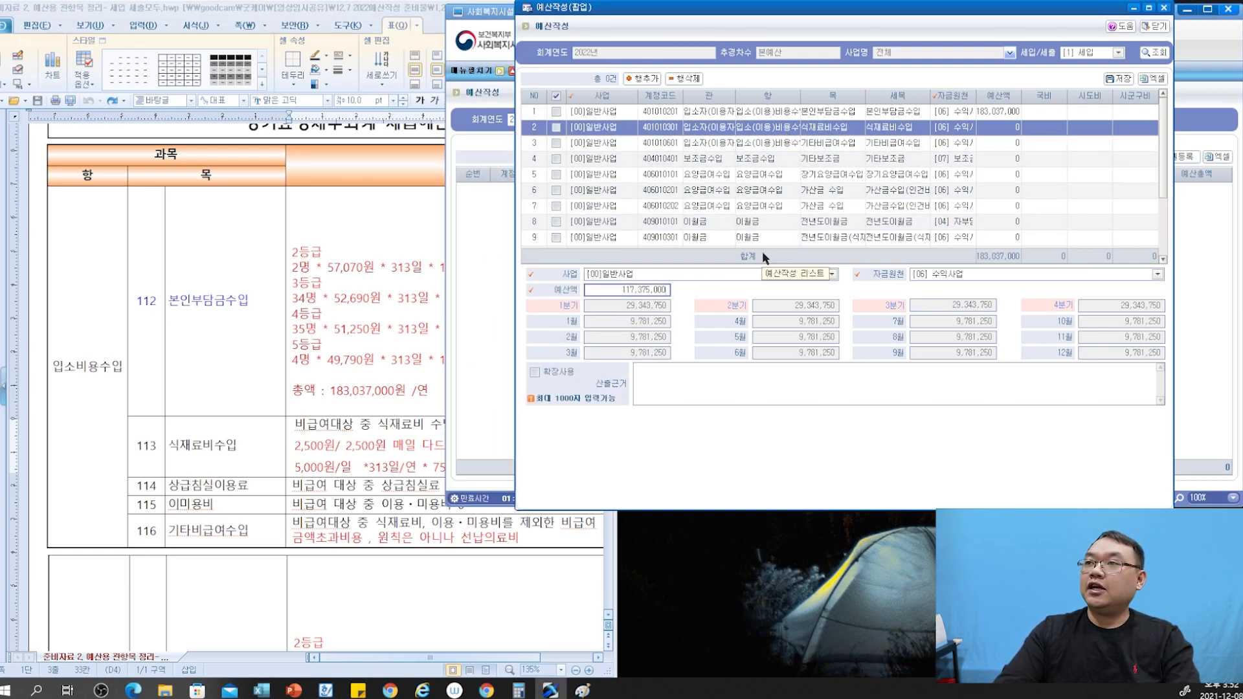
Copy the two meal-cost calculation lines of item 113 into the 산출근거 of the 식재료비수입 row
left_click(419, 444)
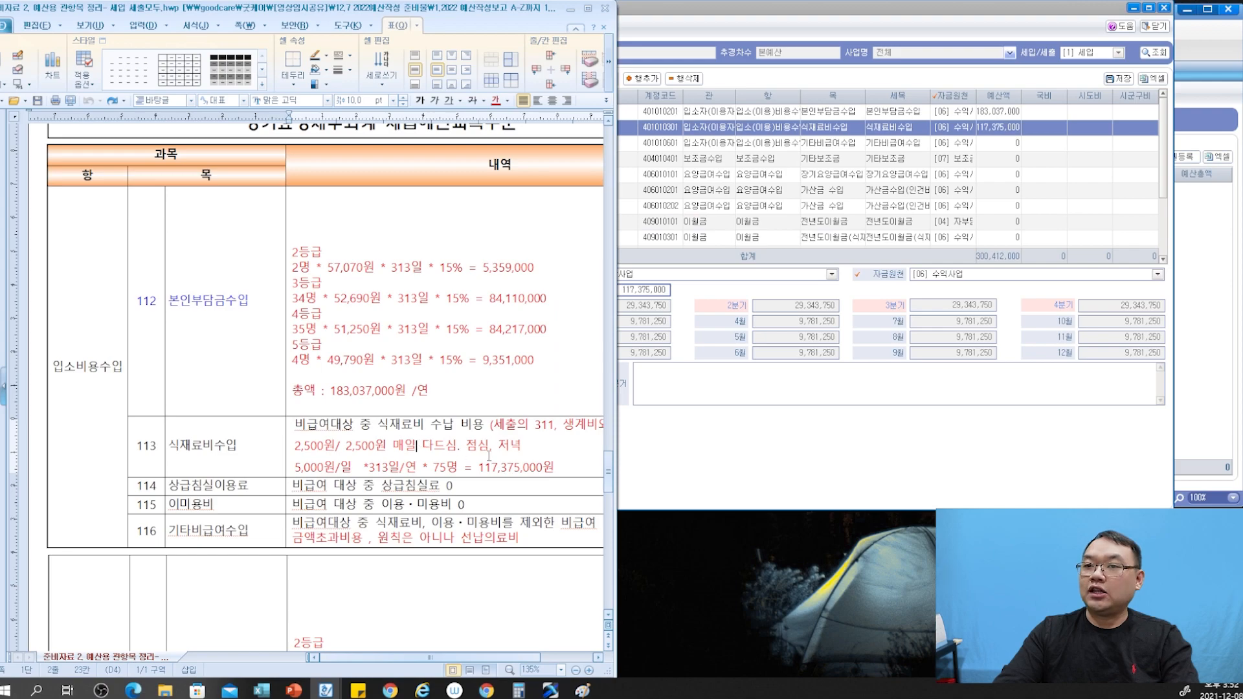
key("End")
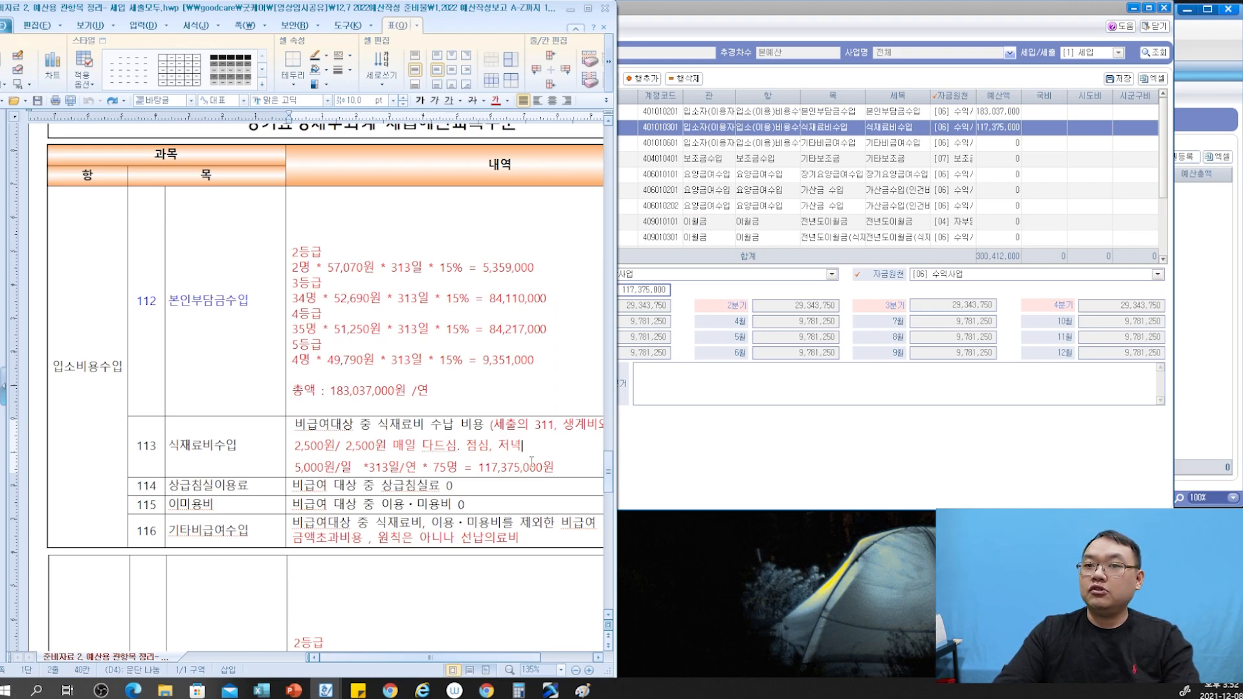
left_click_drag(567, 468, 293, 444)
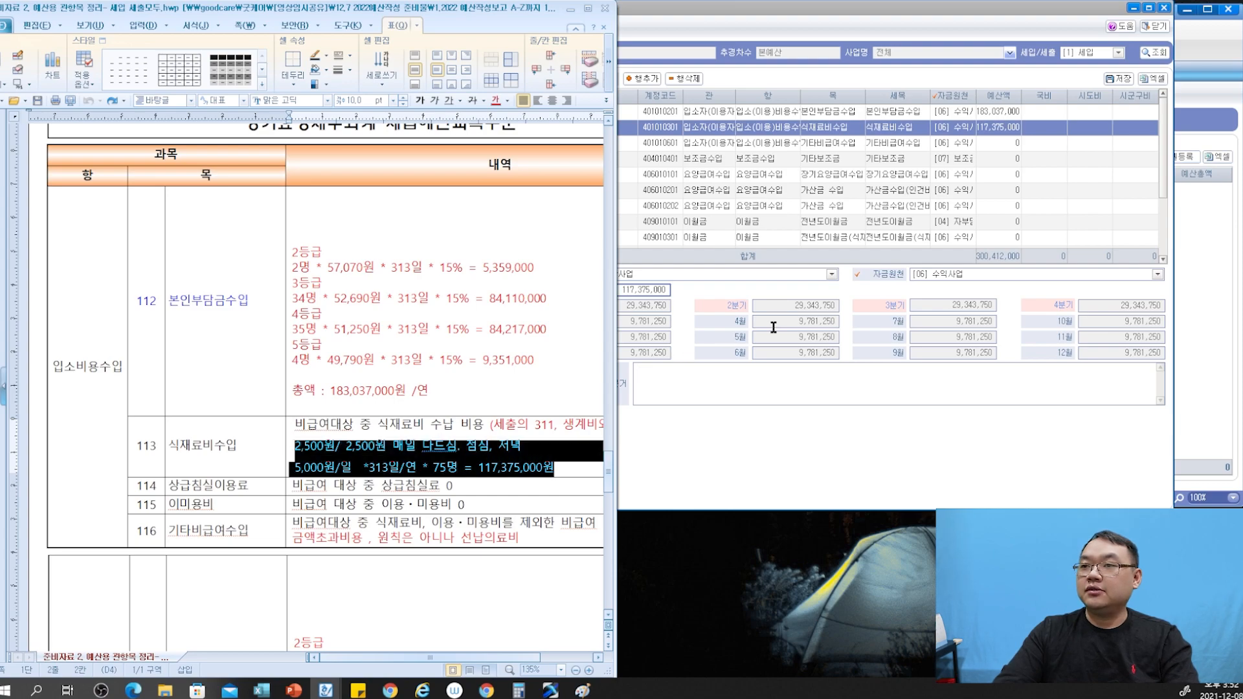
left_click(770, 385)
key("ctrl+v")
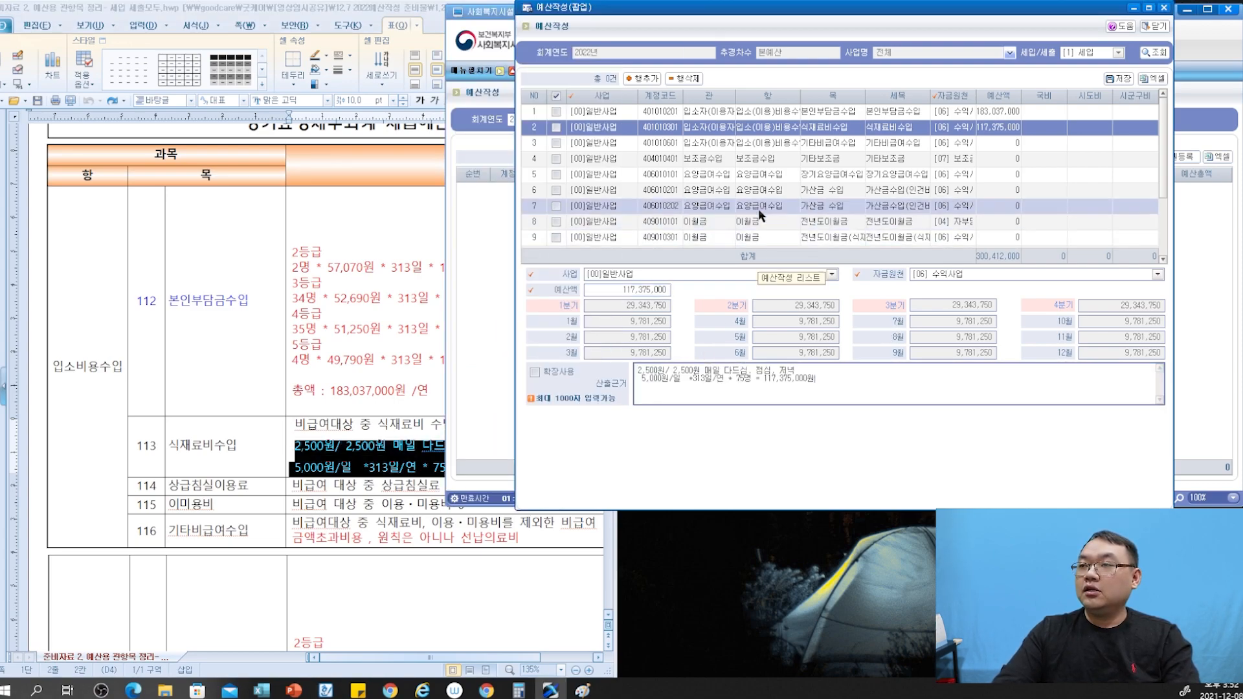
Copy the 총액 1,037,199,000 of item 611 from the document into the 예산액 of the 장기요양급여수입 row
left_click(744, 143)
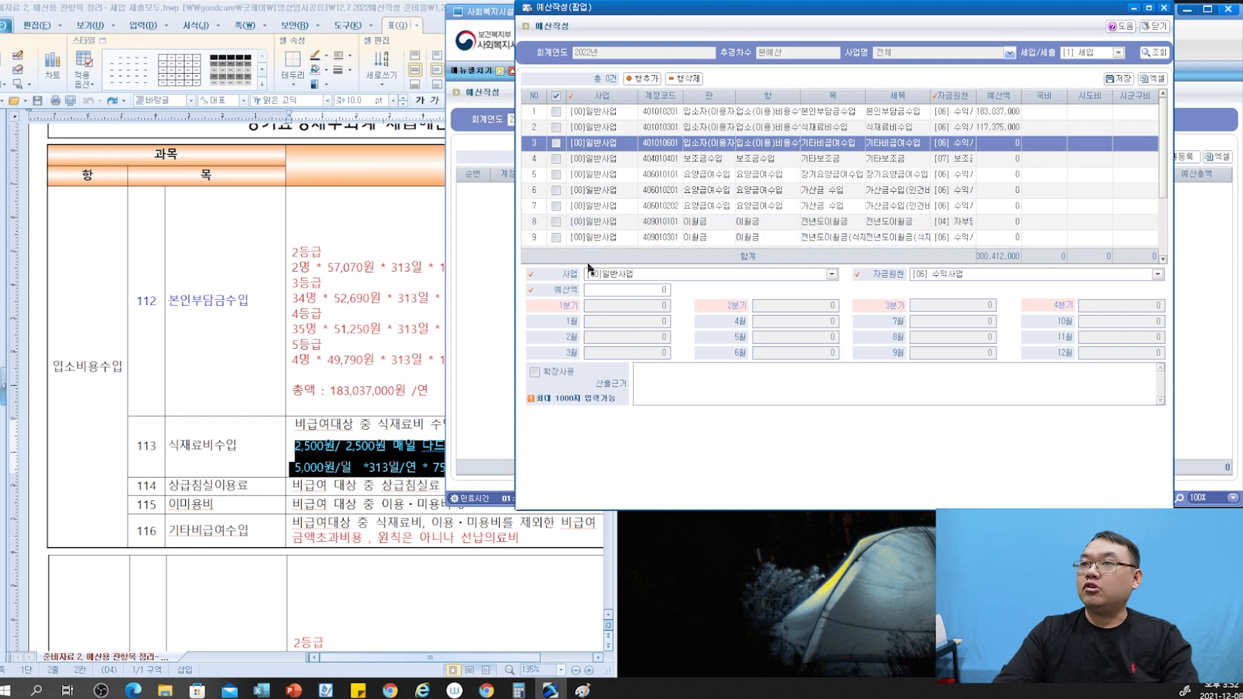
left_click(391, 476)
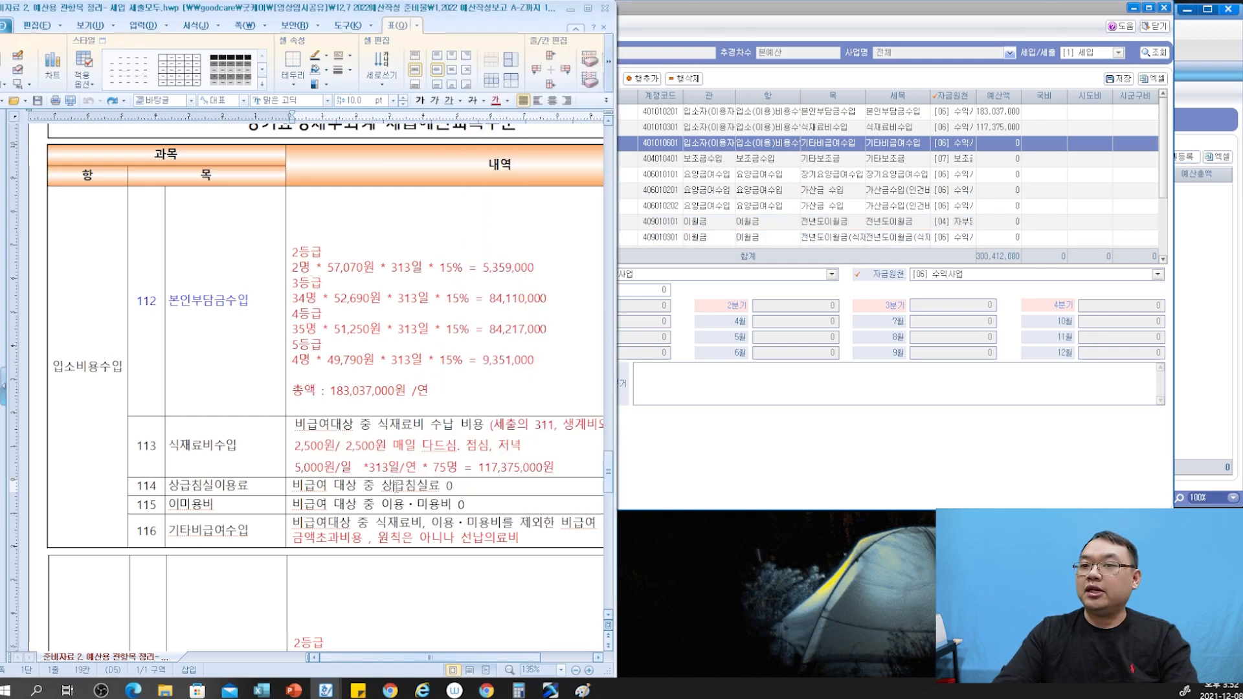
scroll(392, 476, "down", 1)
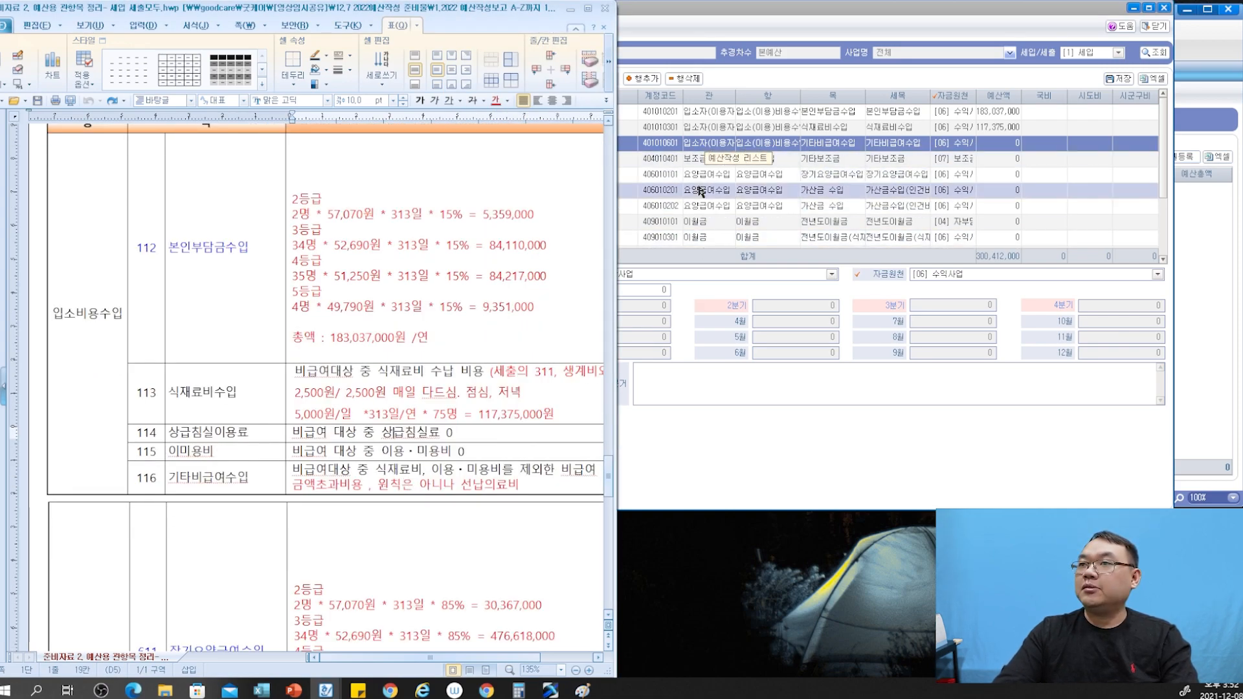
left_click(805, 172)
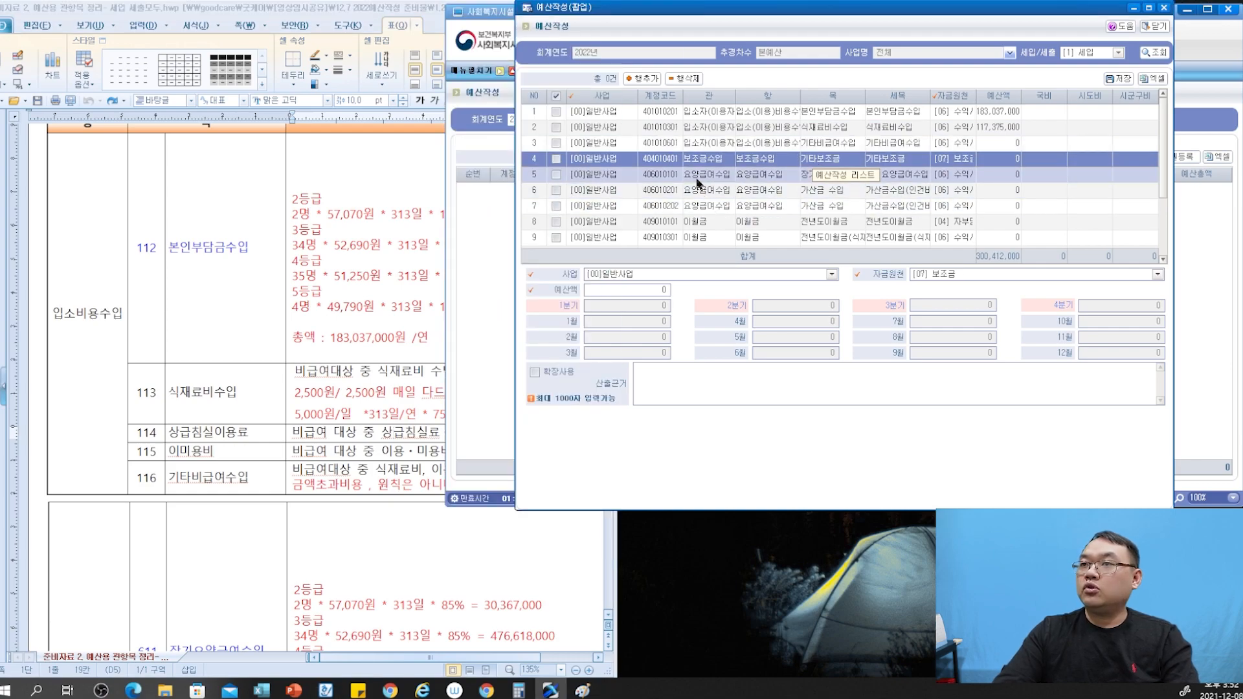
left_click(404, 506)
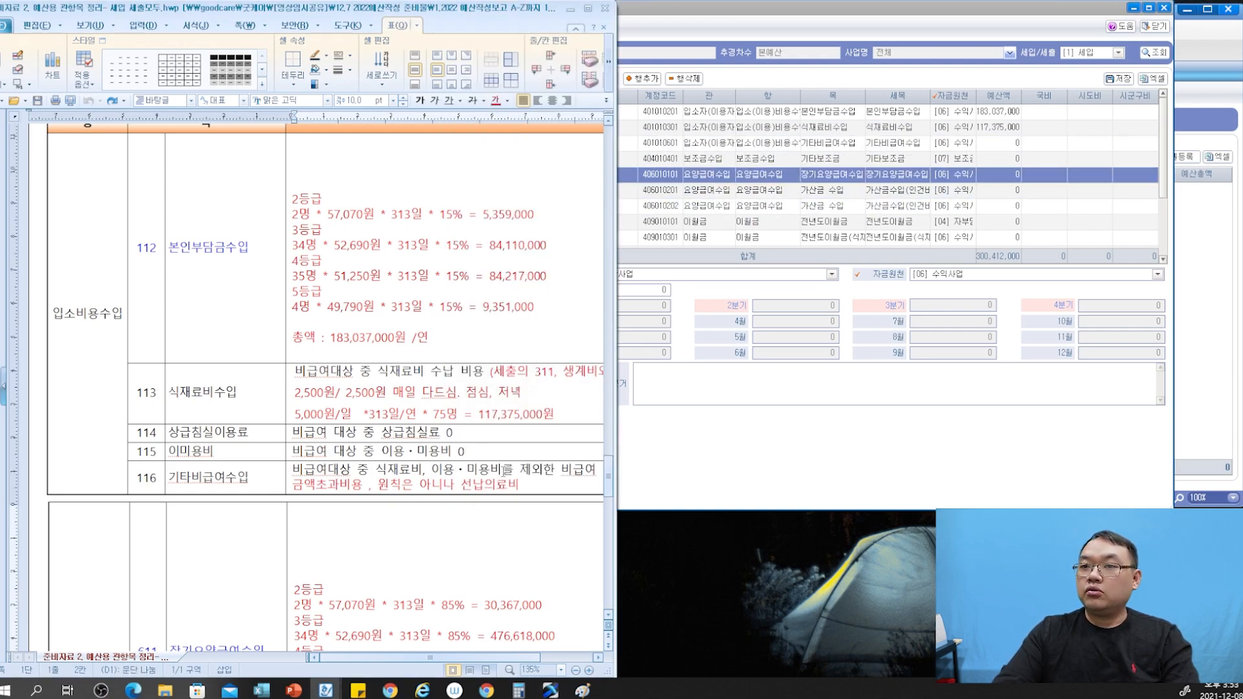
scroll(367, 347, "down", 3)
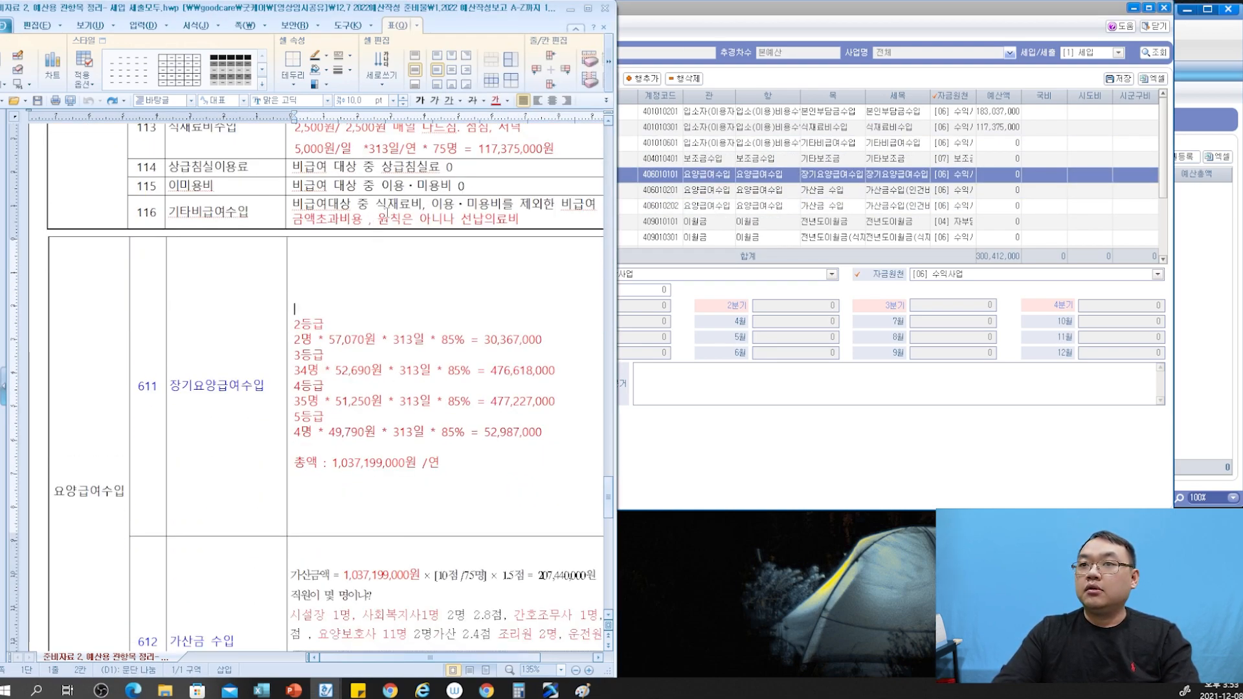
scroll(309, 378, "down", 1)
left_click_drag(441, 409, 336, 415)
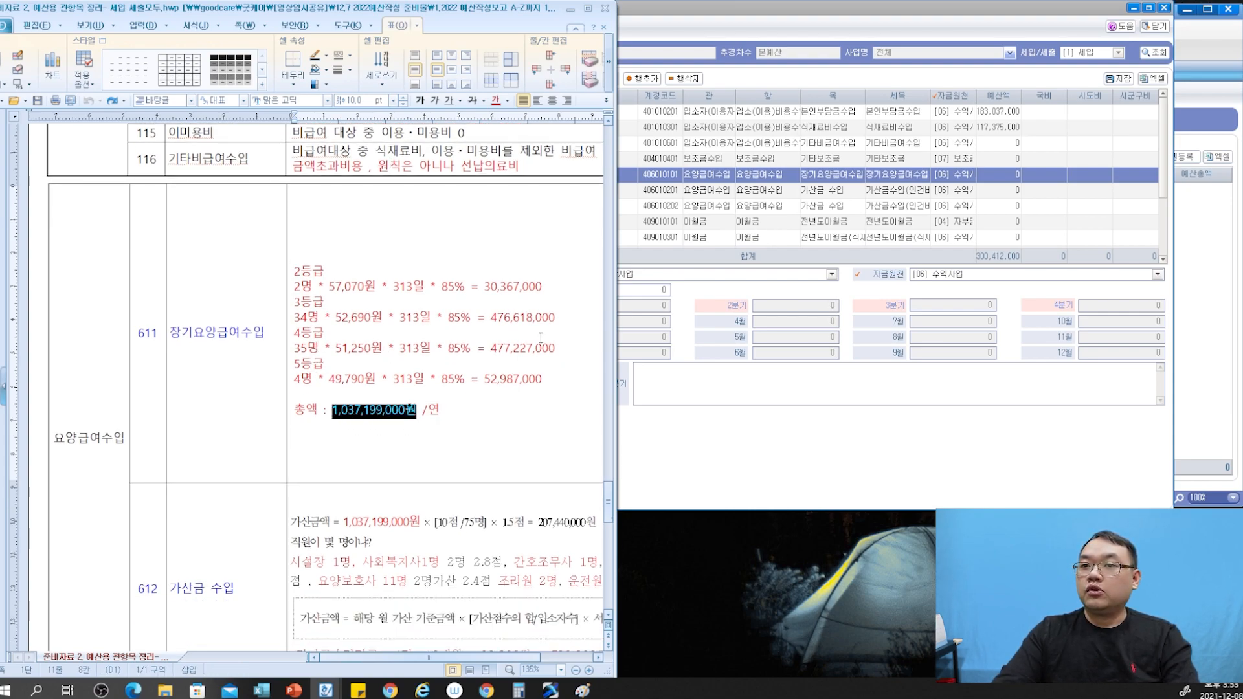
left_click(691, 277)
left_click(660, 345)
left_click(652, 291)
key("ctrl+v")
Copy the 2등급 to 5등급 calculation lines of item 611 into the 산출근거 of the 장기요양급여수입 row
left_click(412, 448)
left_click_drag(542, 383, 296, 277)
left_click(654, 393)
key("ctrl+v")
Copy the 가산금액 formula of item 612, ending in 207,440,000원, into the 산출근거 of the 가산금 수입 row with code 406010201
left_click(735, 191)
left_click(396, 503)
scroll(396, 504, "down", 1)
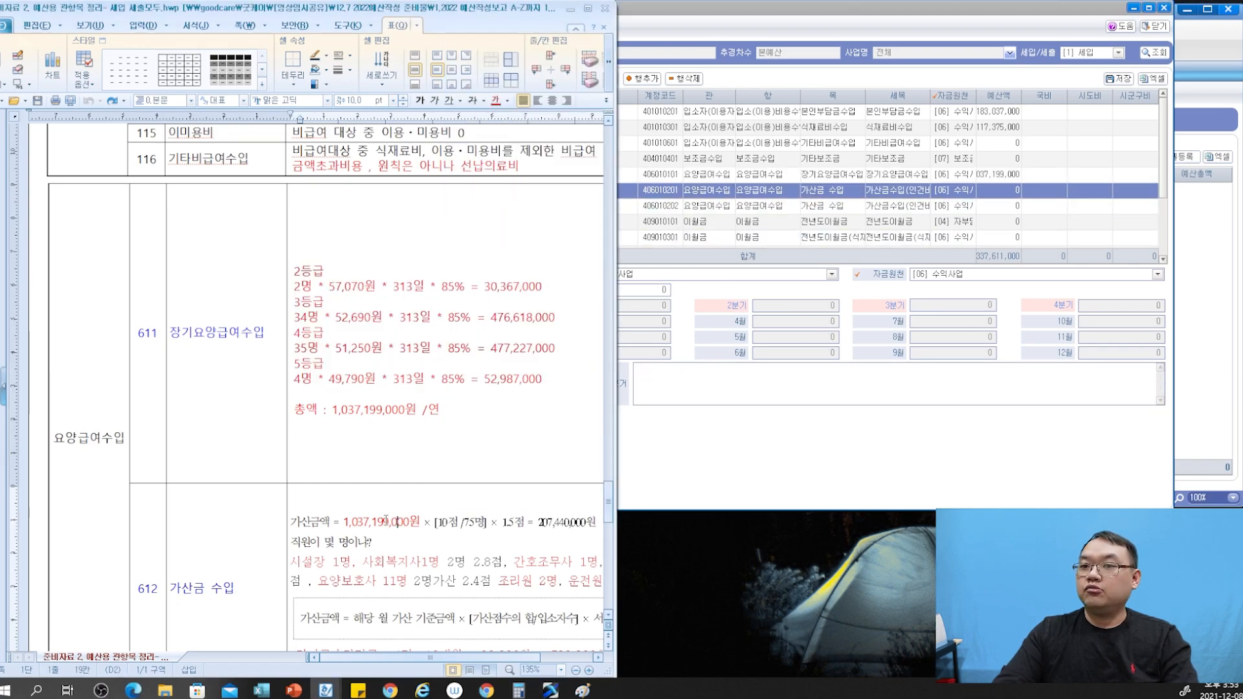
left_click_drag(538, 470, 594, 470)
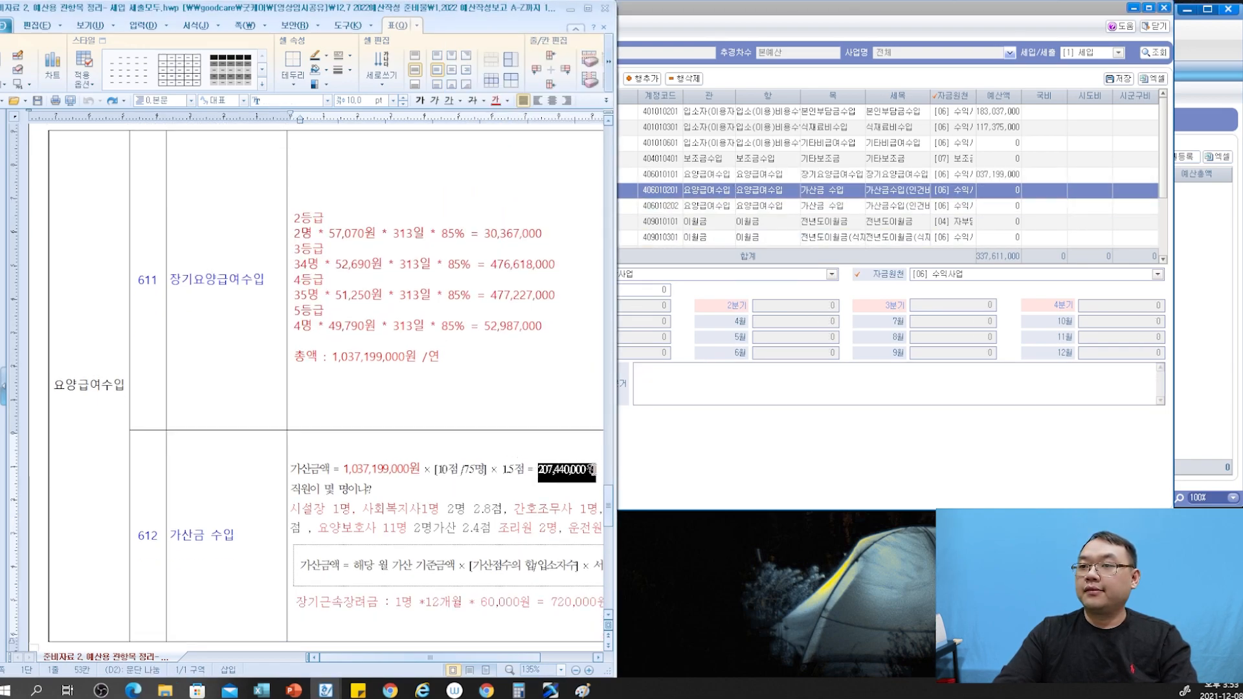
left_click(650, 290)
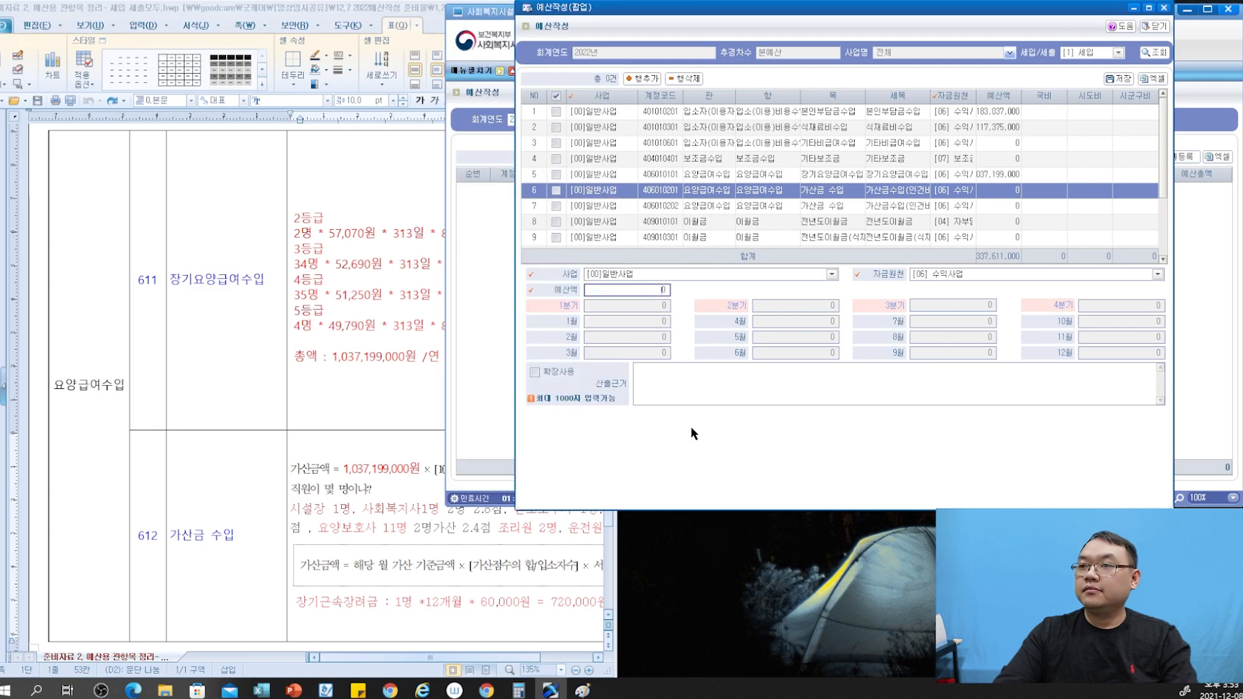
left_click(434, 528)
left_click_drag(292, 471, 411, 471)
left_click(473, 471)
left_click_drag(289, 471, 596, 465)
left_click(693, 392)
key("ctrl+v")
Append the document's 장기근속장려금 line (1명 *12개월 * 60,000원 = 720,000원) on a new line of the same 산출근거
left_click_drag(296, 602, 605, 602)
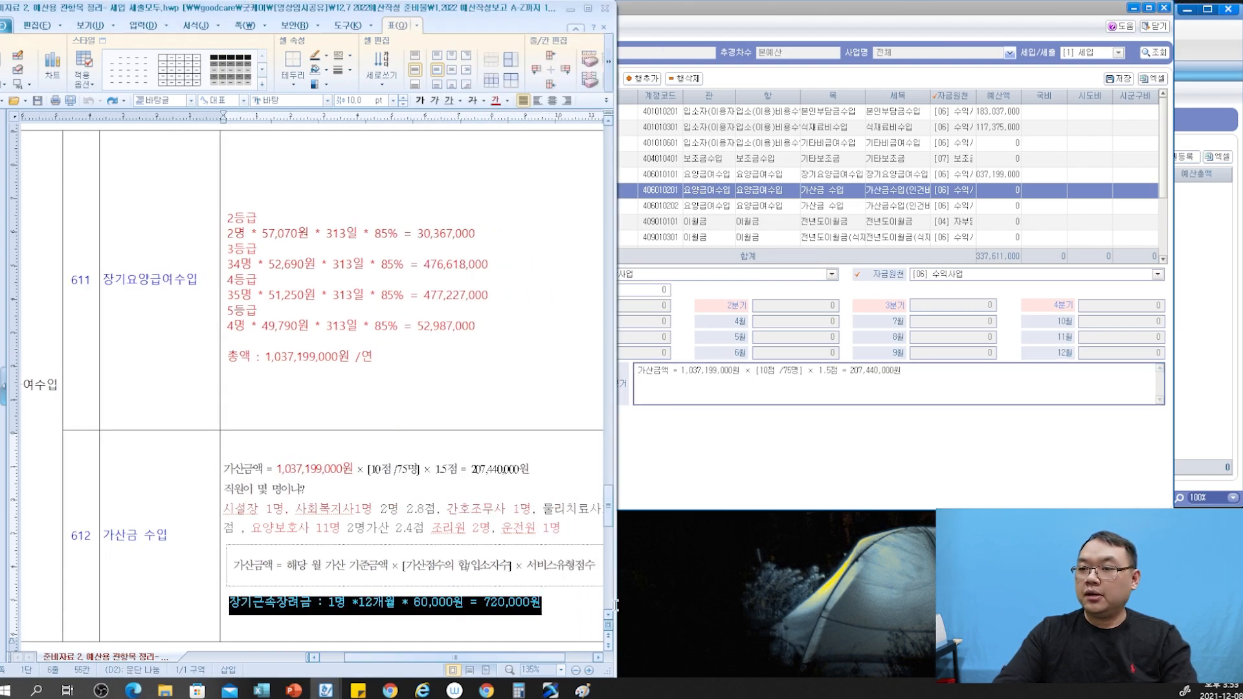
left_click(708, 383)
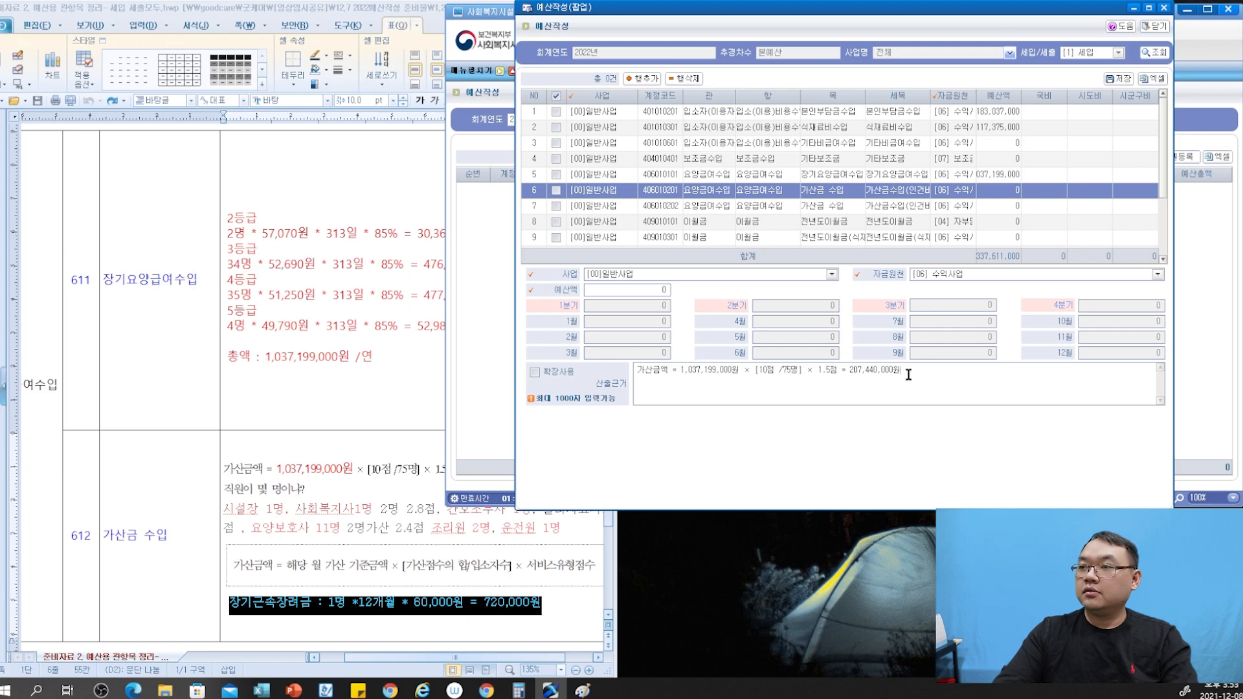
key("Return")
key("ctrl+v")
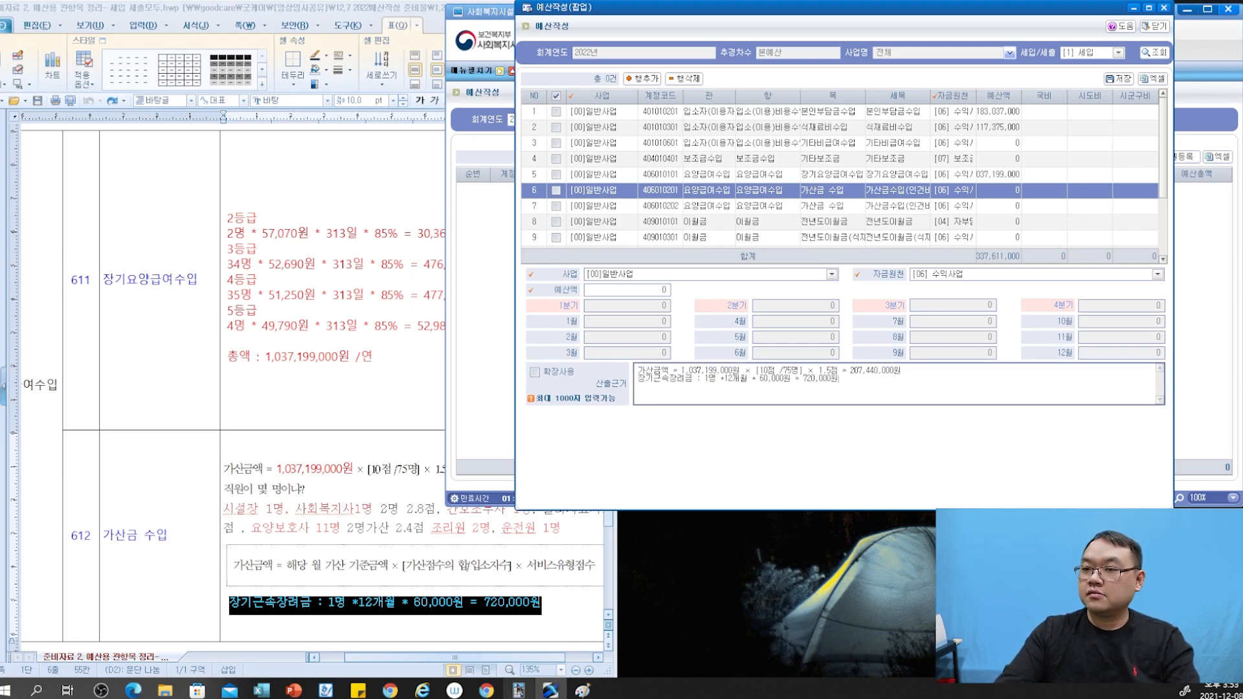
Open the calculator beside the budget window and add 207440000 and 720000
left_click(519, 690)
left_click_drag(919, 68, 885, 369)
key("Escape")
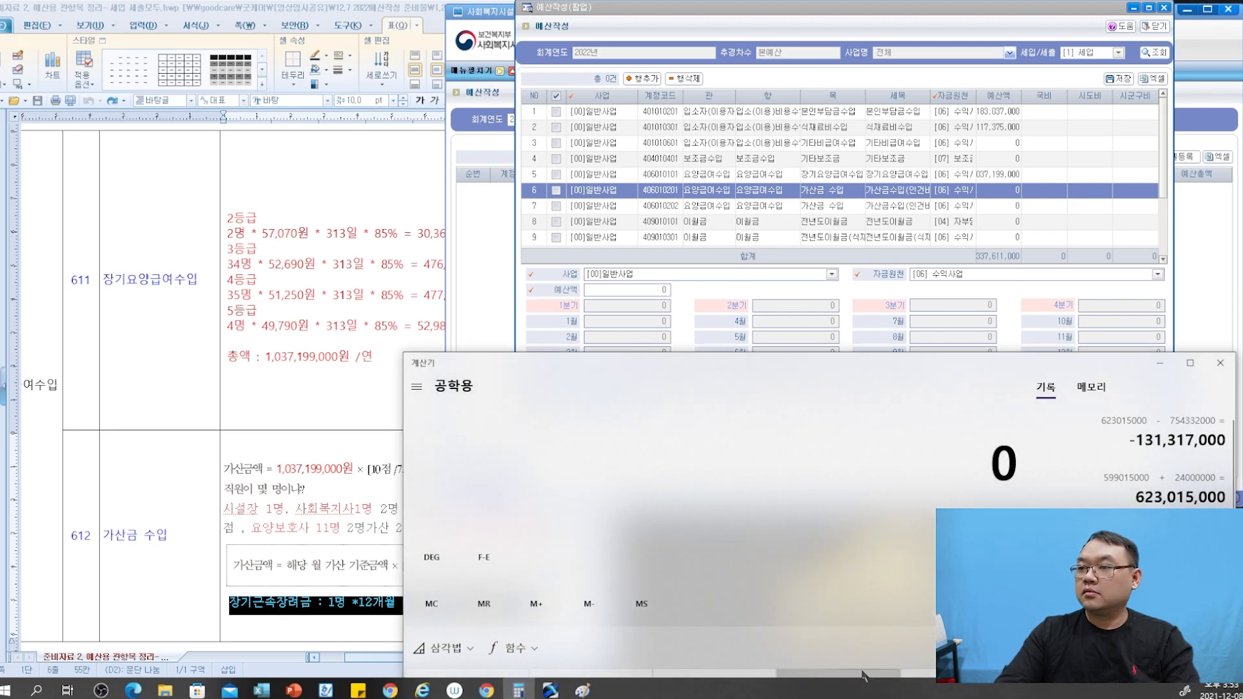
left_click_drag(888, 368, 883, 512)
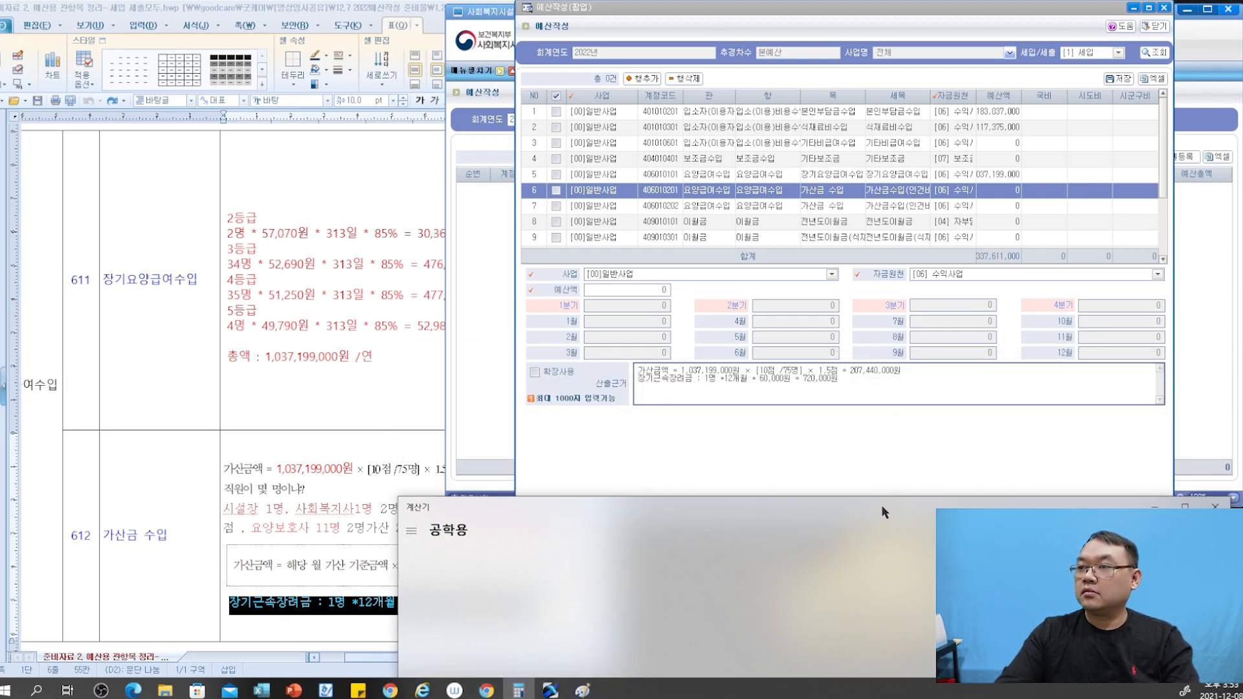
type("720000")
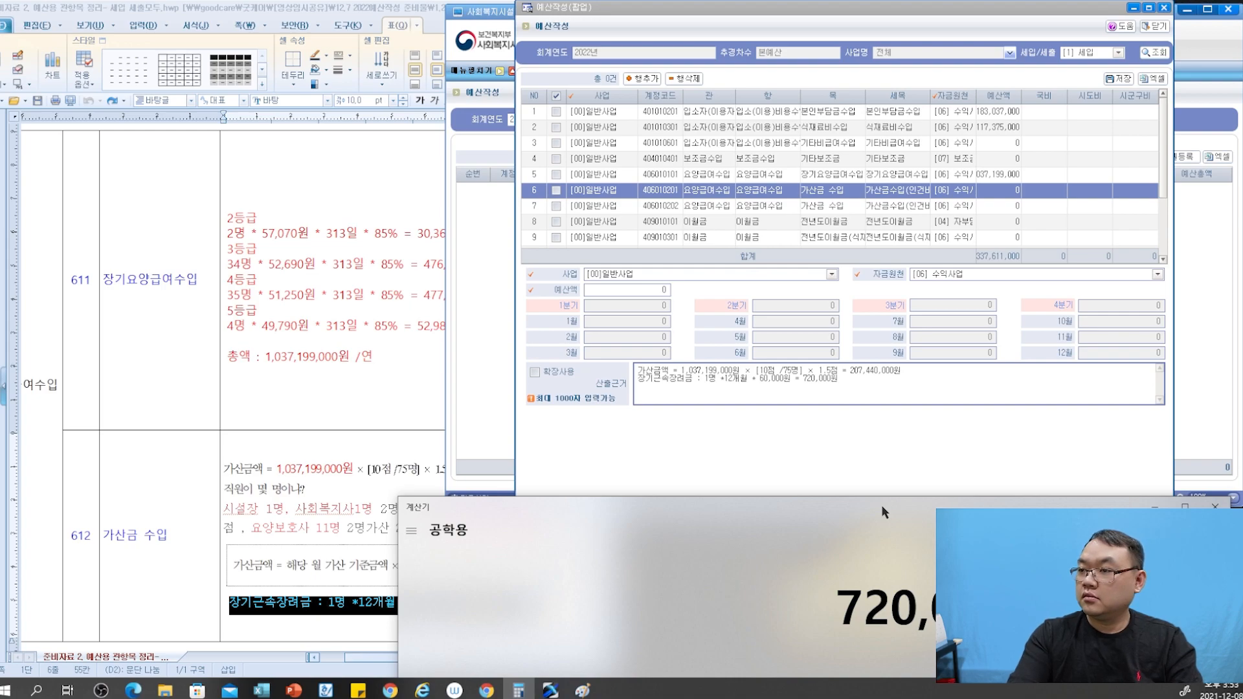
key("Escape")
type("207440000+720000")
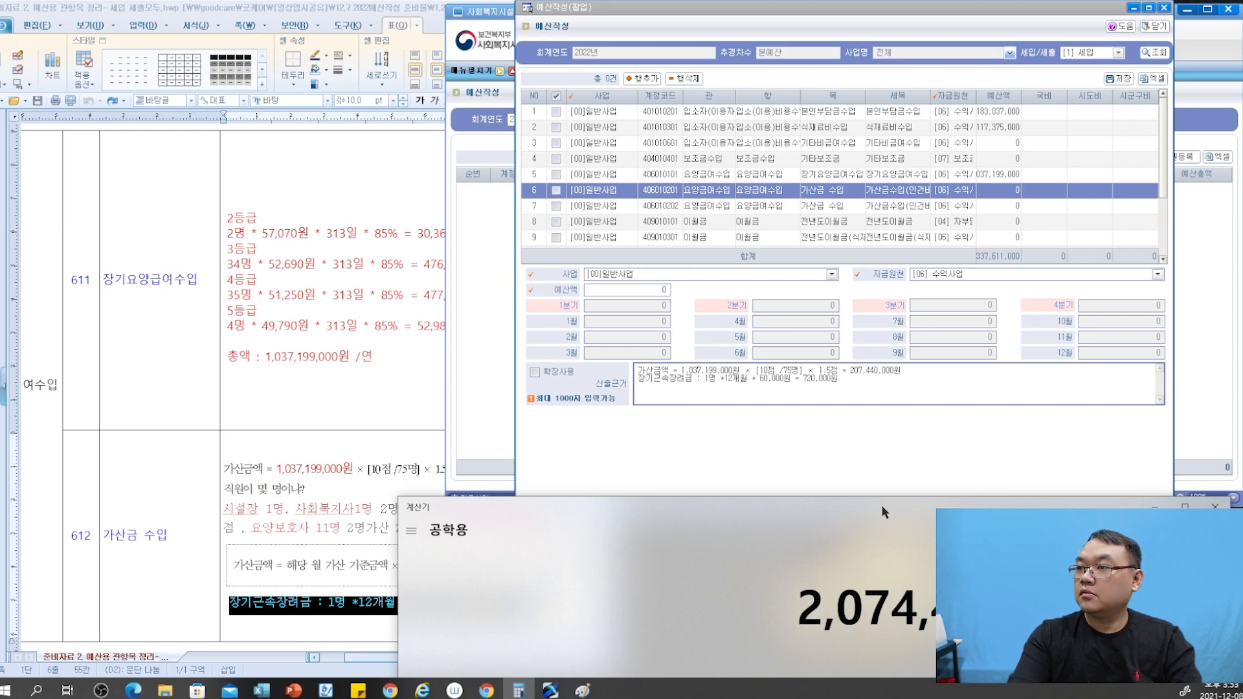
key("Return")
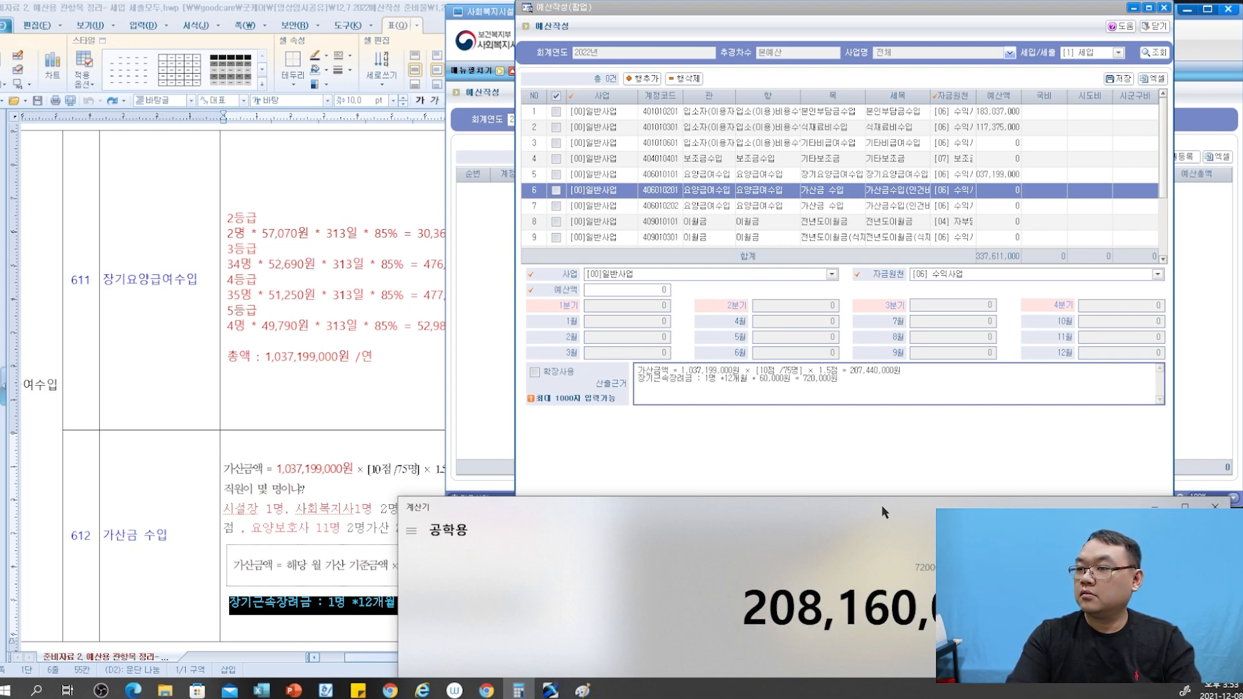
Copy the calculated sum 208,160,000 into the 예산액 of the 가산금 수입 row 406010201 and close the calculator
left_click(740, 618)
key("ctrl+c")
left_click(641, 290)
key("ctrl+v")
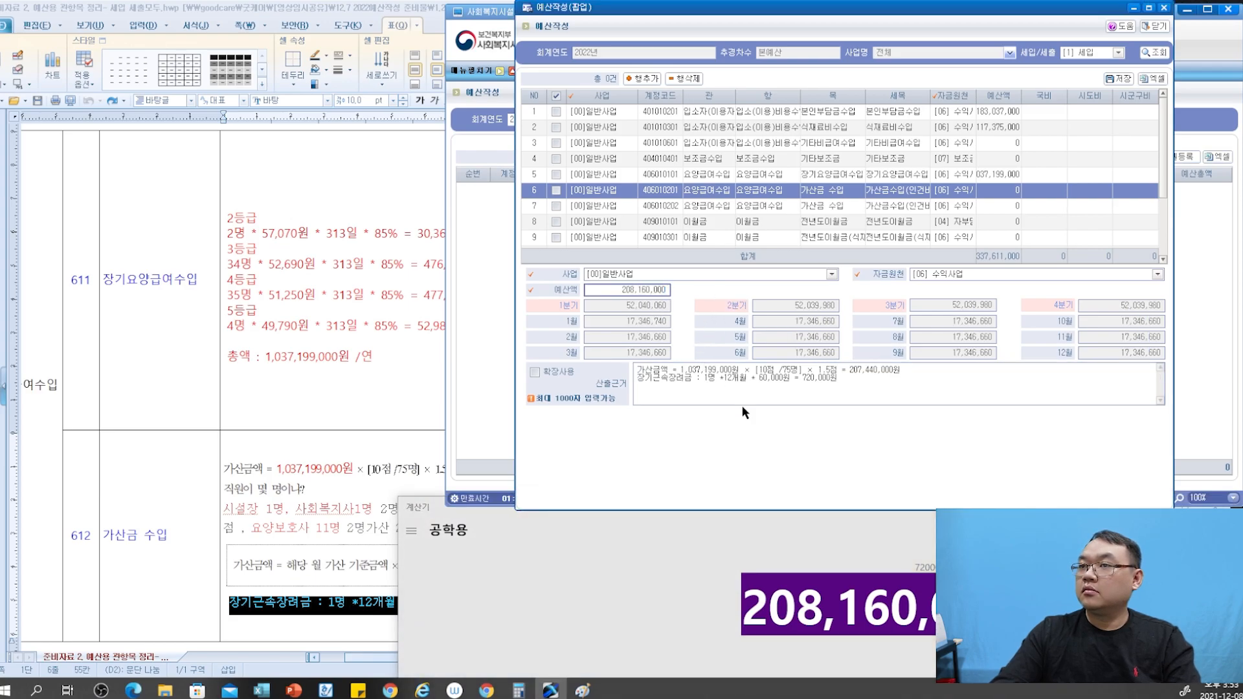
left_click(971, 541)
left_click(1216, 503)
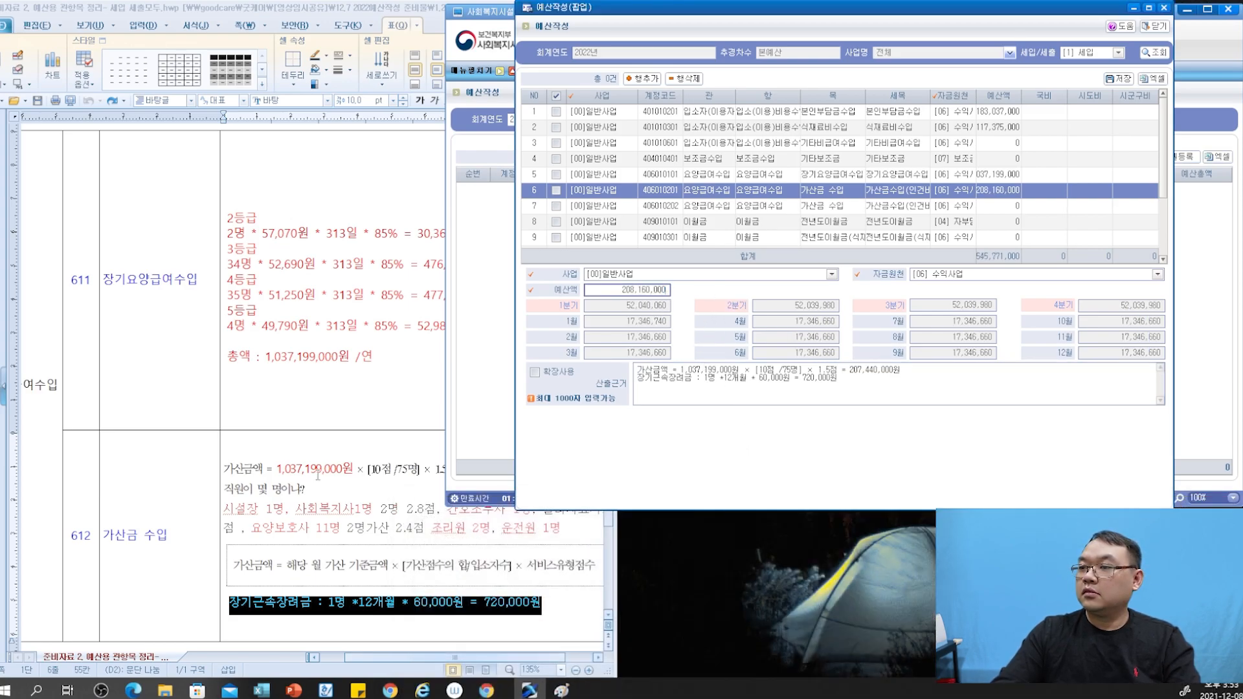
Copy the amount 6,000,000 from the document's item 1014 into the 예산액 of the 가산금 수입 row with code 406010202
left_click(345, 484)
scroll(344, 484, "down", 10)
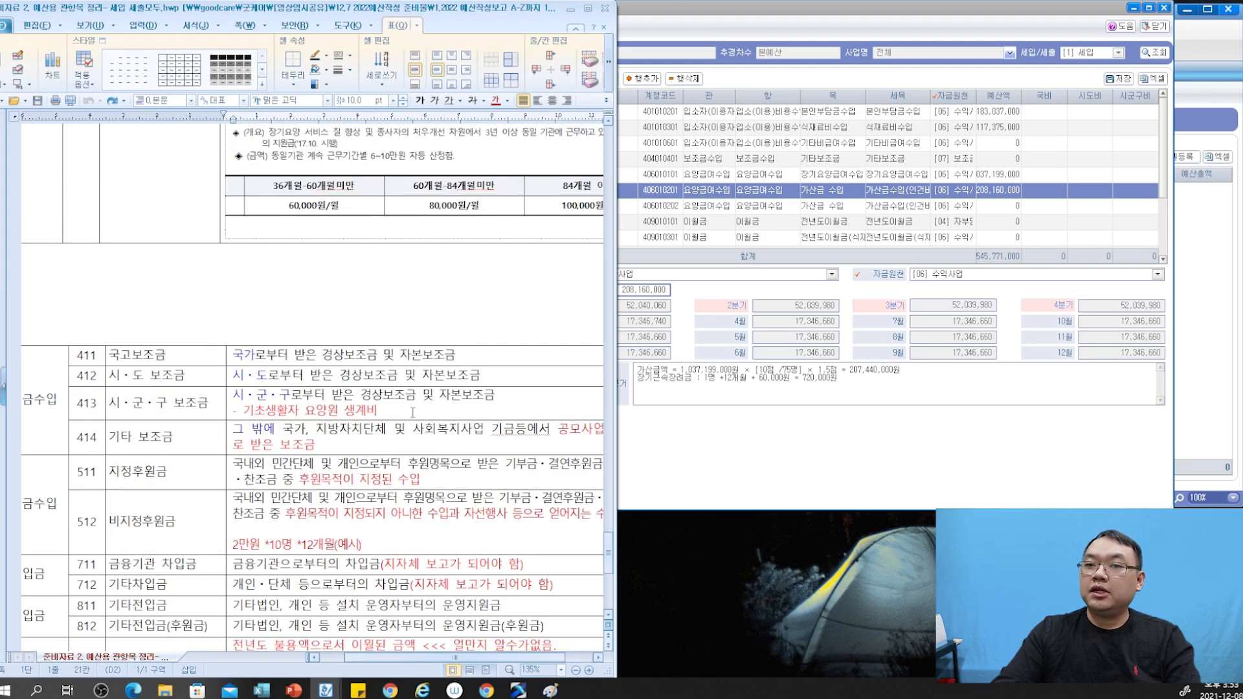
scroll(360, 362, "down", 3)
scroll(361, 376, "down", 3)
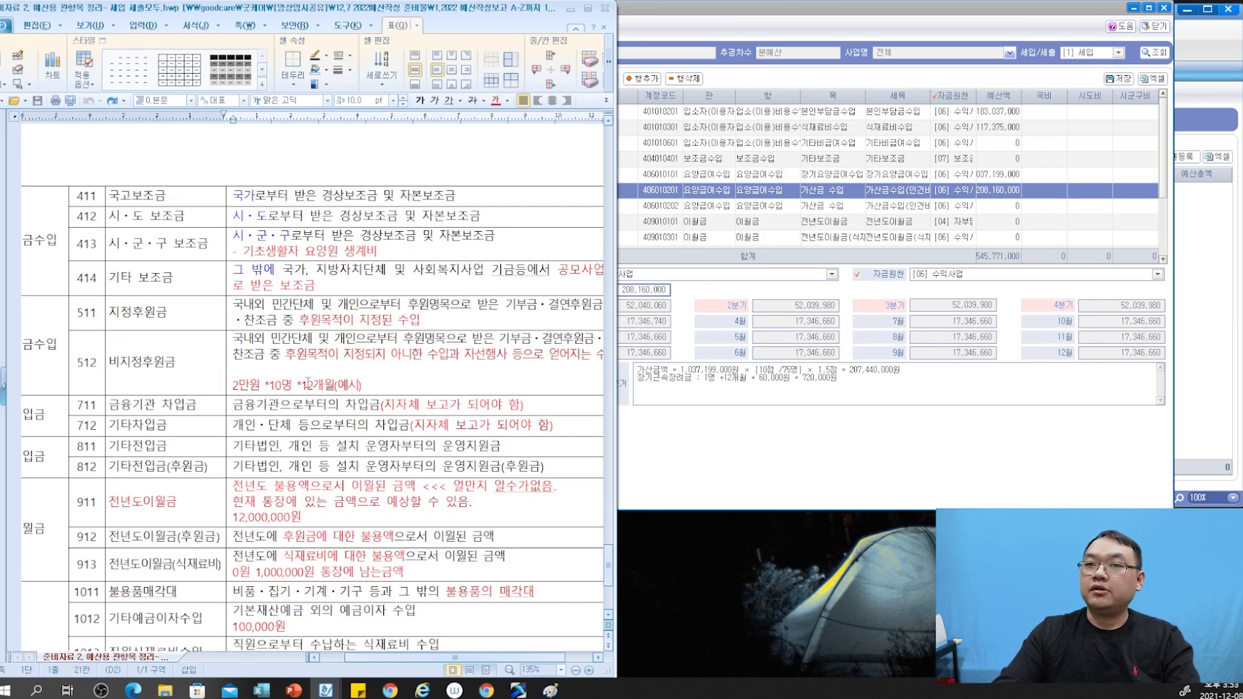
left_click(788, 207)
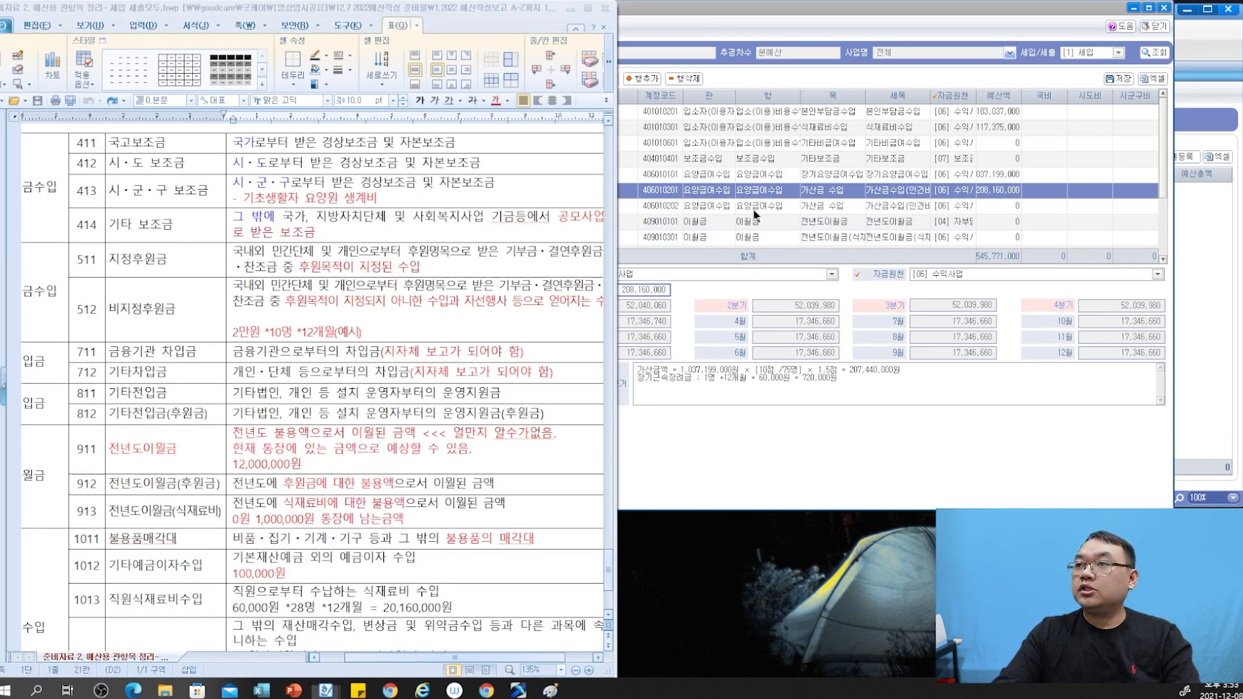
scroll(292, 460, "down", 6)
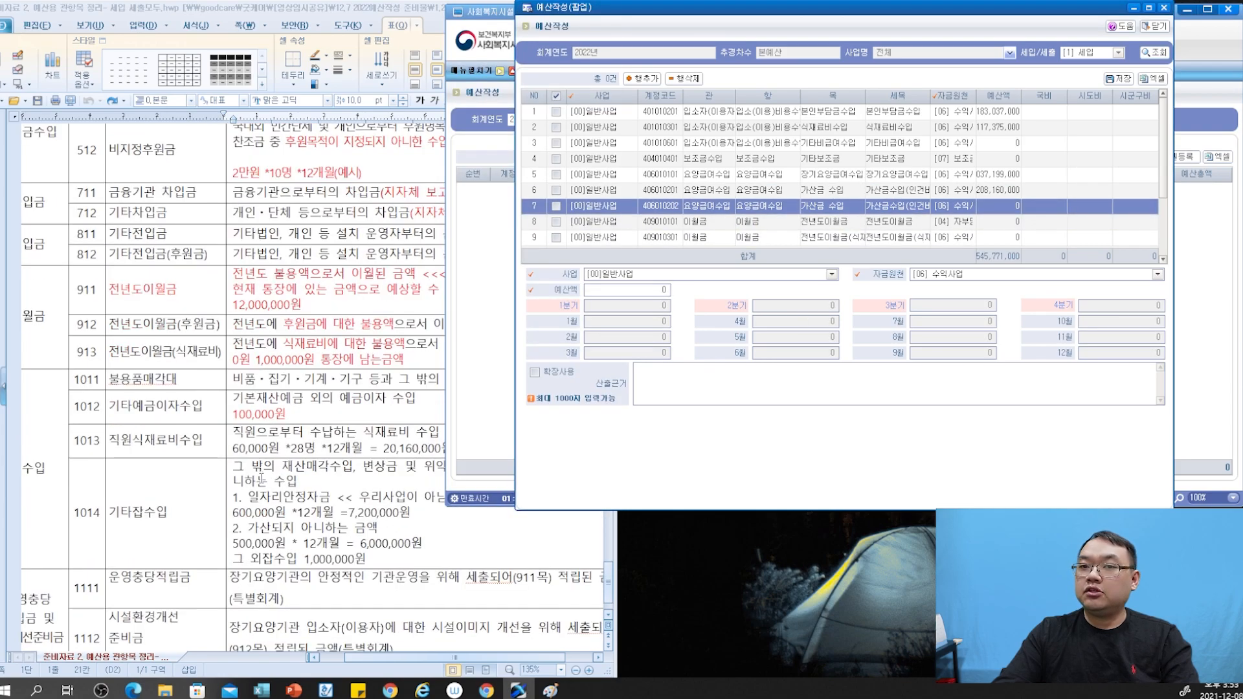
left_click(302, 466)
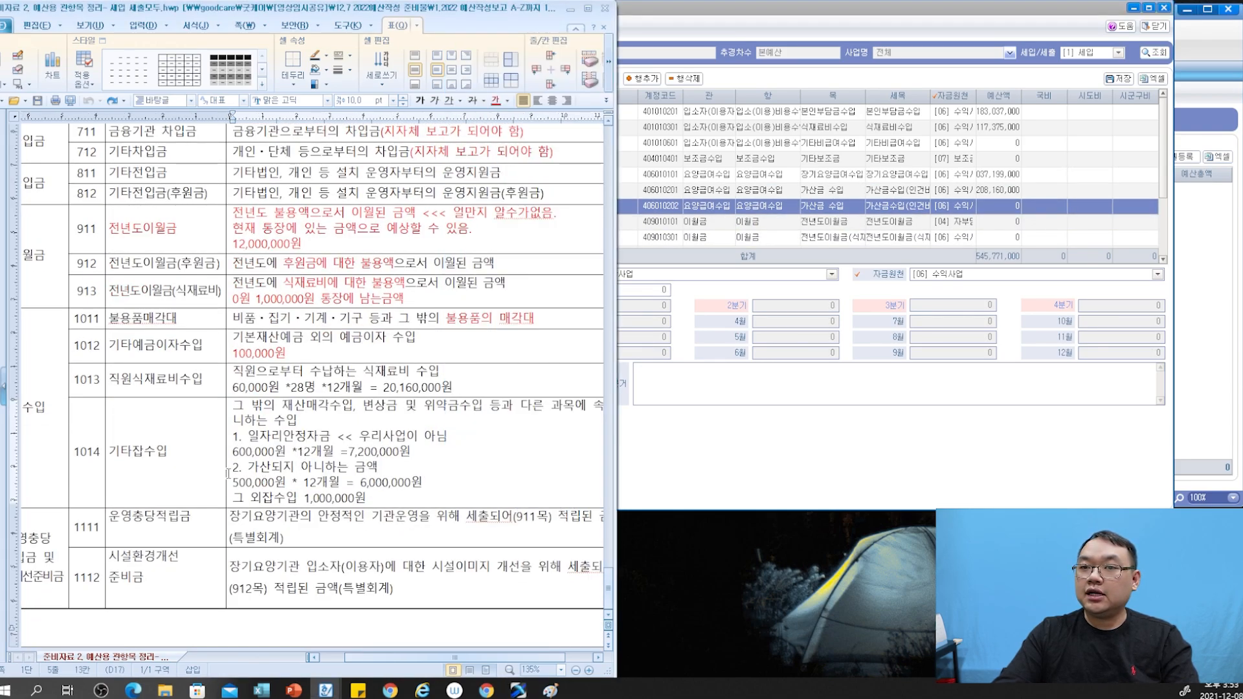
left_click(391, 483)
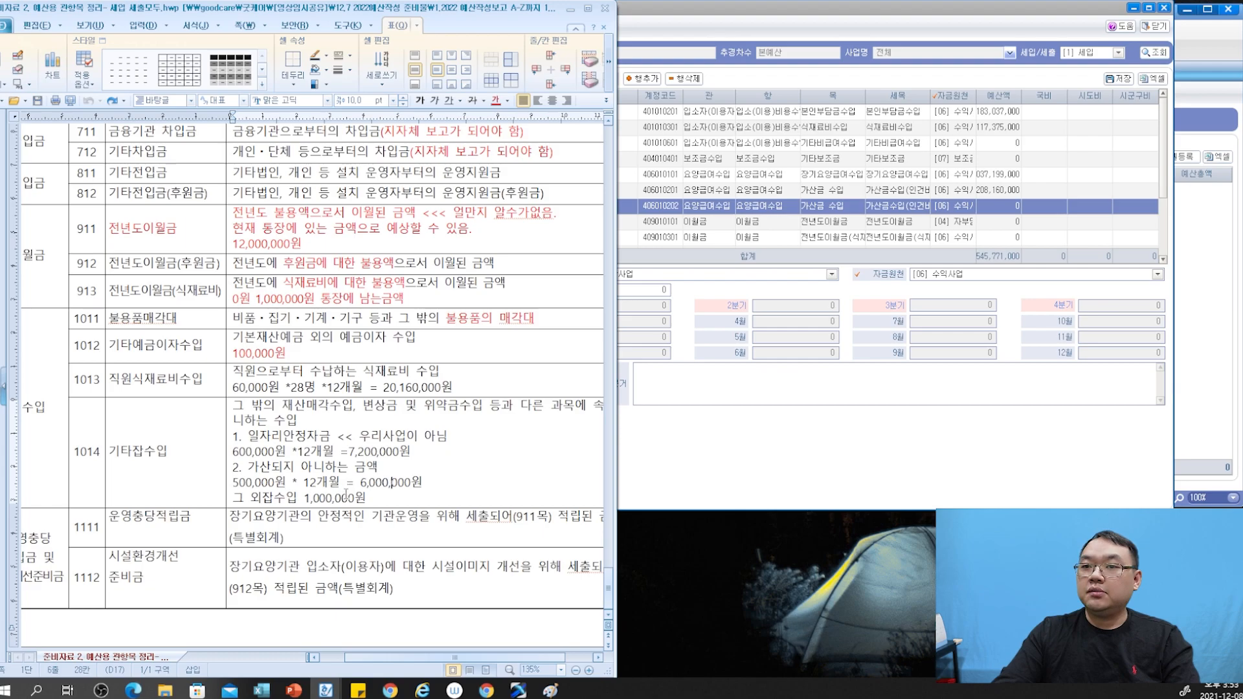
left_click_drag(357, 483, 410, 483)
key("ctrl+c")
left_click(637, 308)
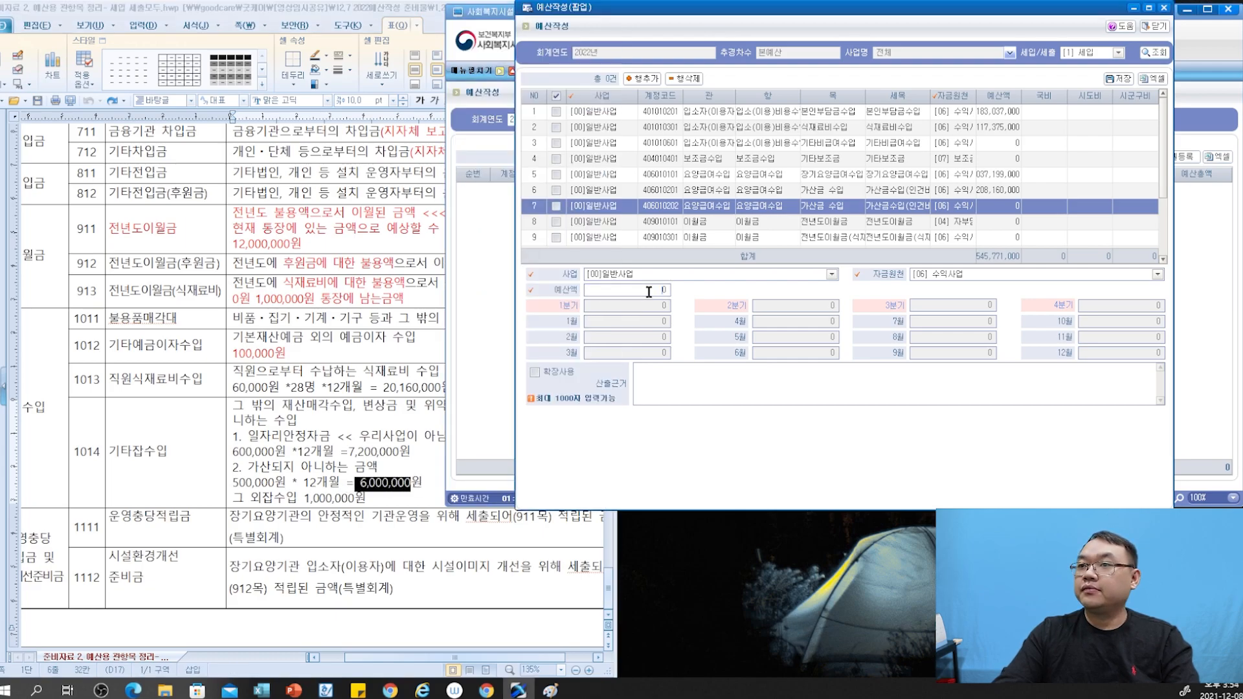
key("ctrl+v")
Copy item 1014's lines from "1. 일자리안정자금" through "그 외잡수입 1,000,000원" into the 산출근거 of the 기타잡수입 row 410010401
left_click(190, 446)
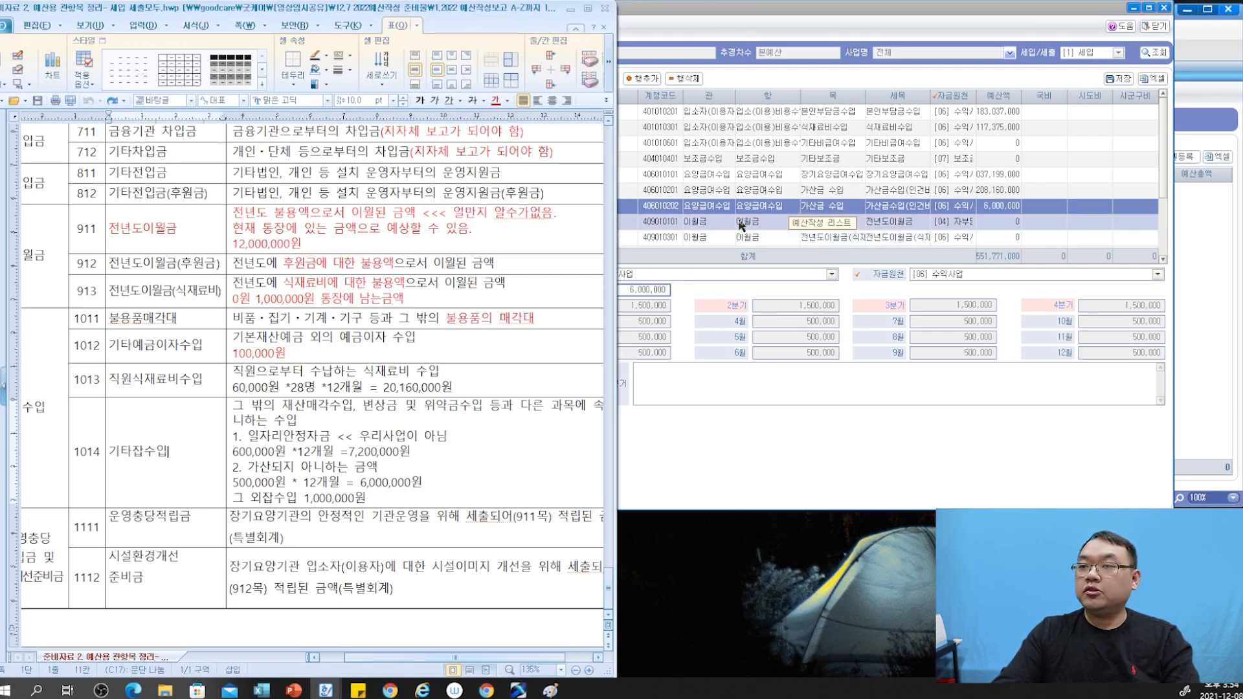
left_click(732, 223)
scroll(699, 233, "down", 5)
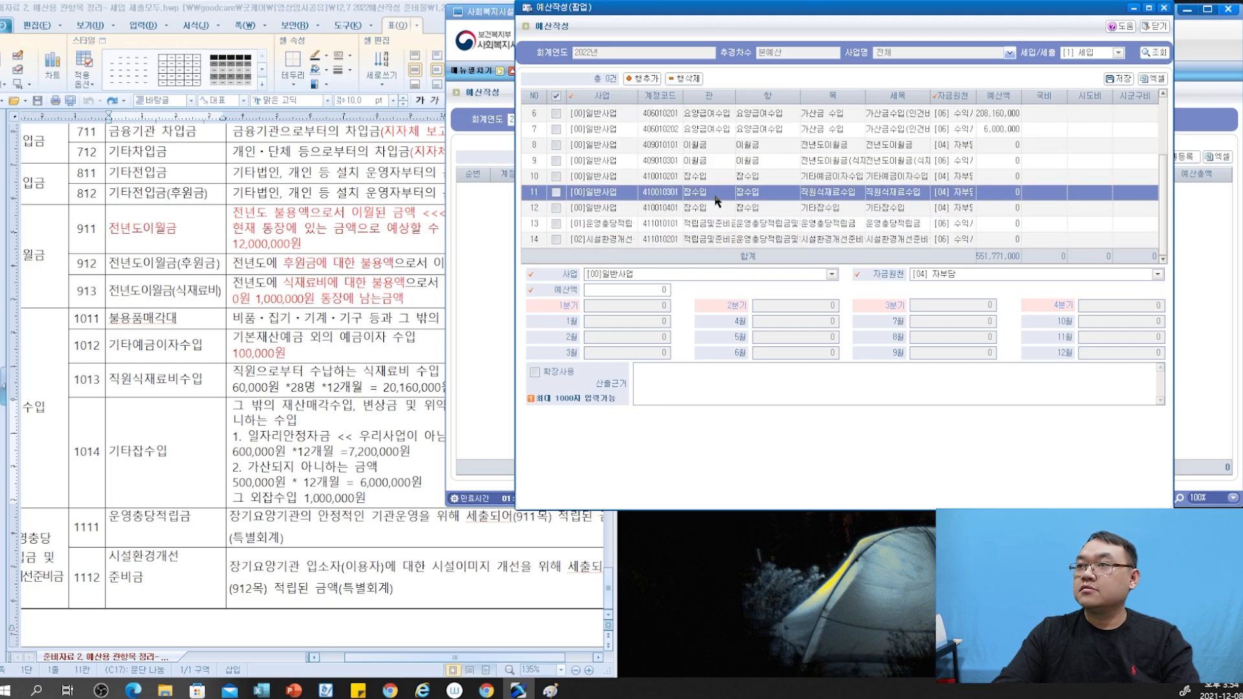
left_click(711, 214)
left_click(224, 462)
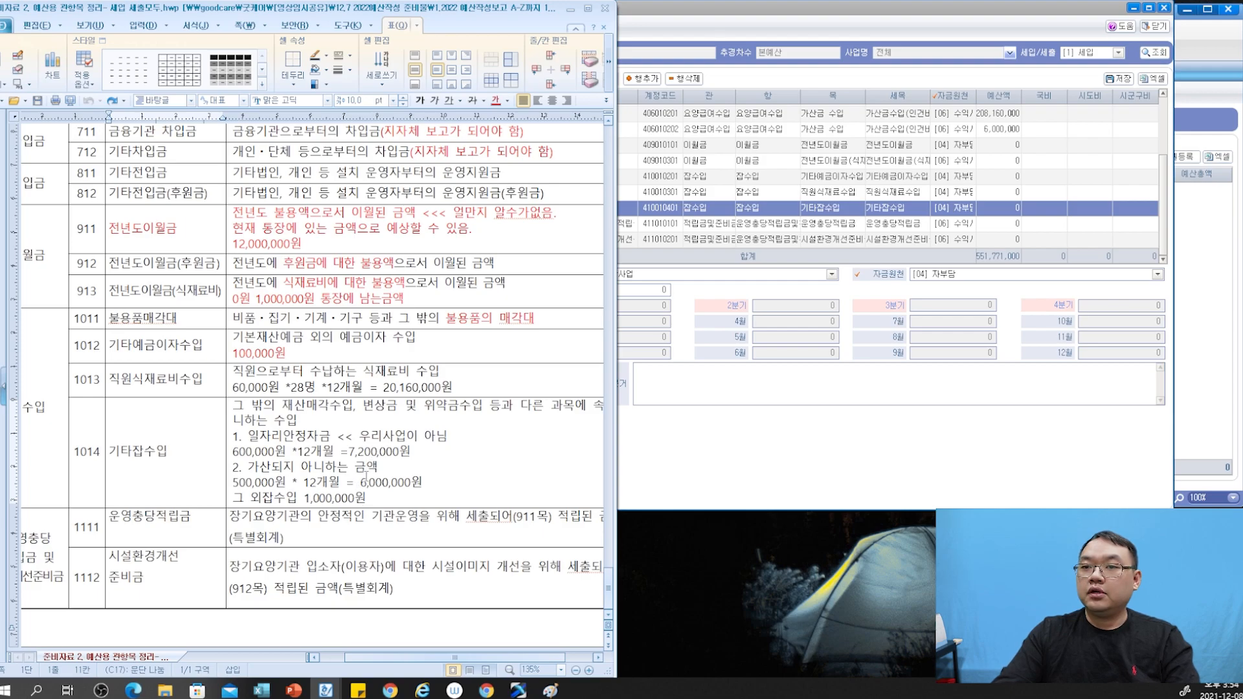
left_click_drag(375, 499, 234, 408)
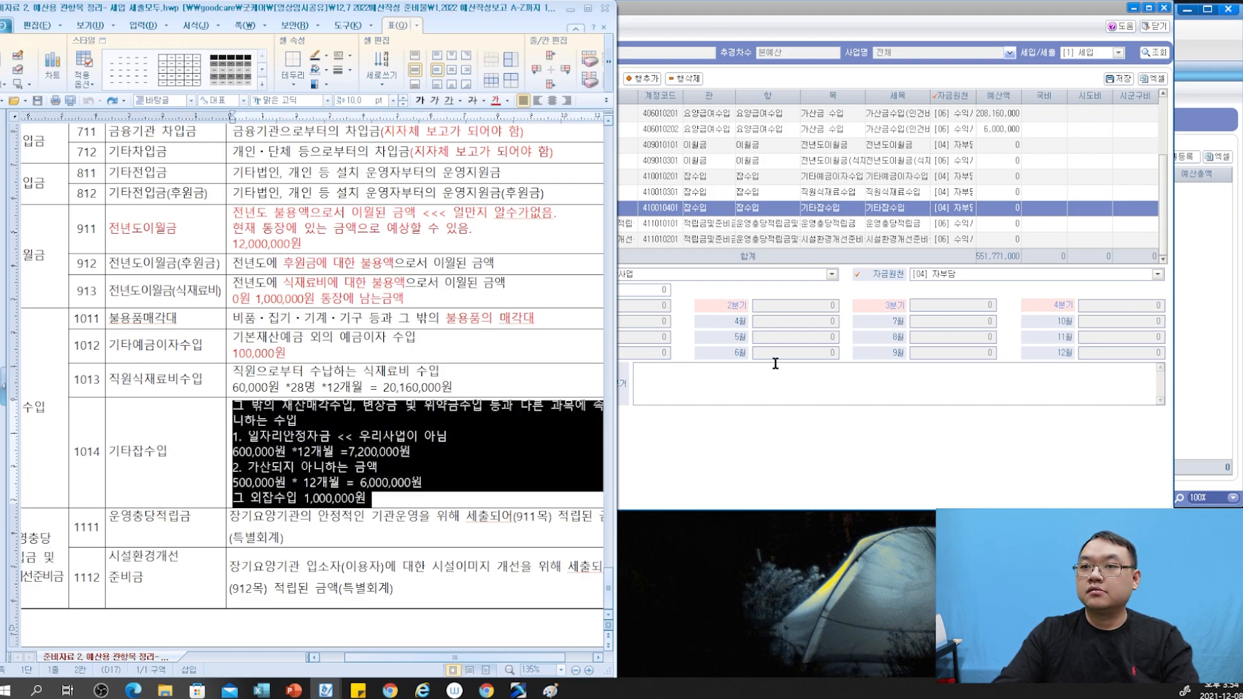
left_click(423, 473)
left_click_drag(394, 496, 230, 434)
key("ctrl+c")
left_click(760, 375)
key("ctrl+v")
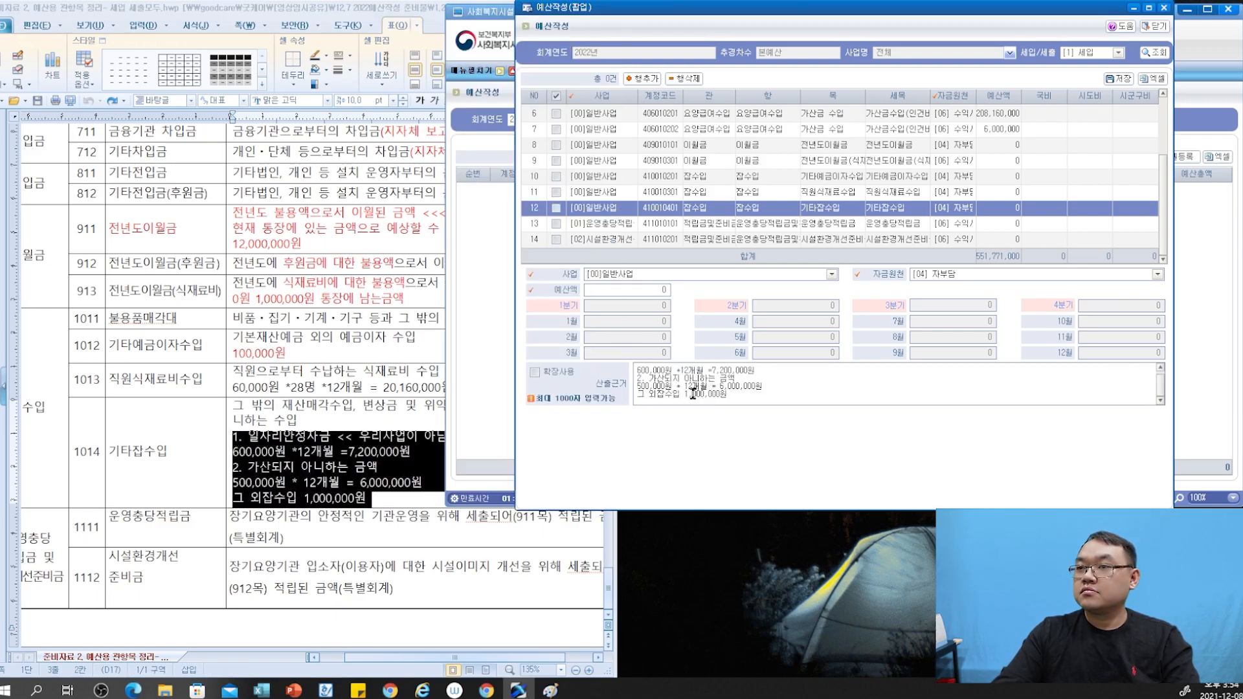
Remove the "가산되지 아니하는 금액" item and its 6,000,000원 formula from that 산출근거, and number the last line "2. 그 외잡수입 1,000,000원"
scroll(687, 389, "up", 1)
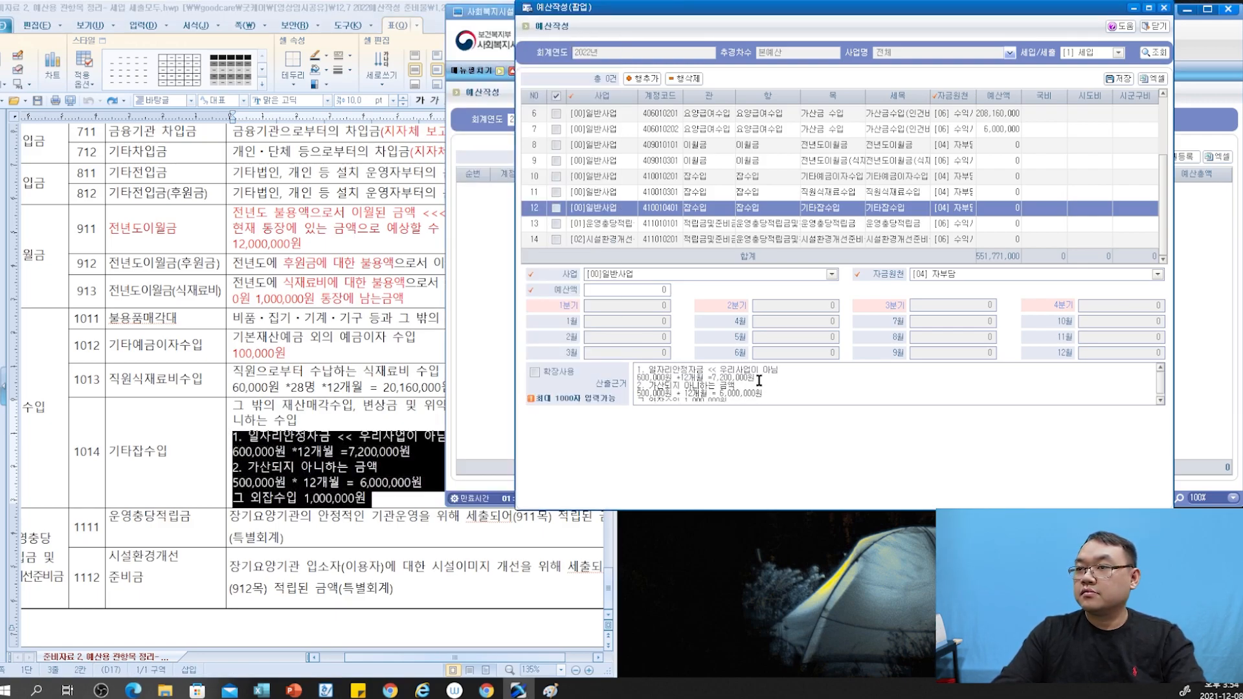
scroll(748, 390, "down", 1)
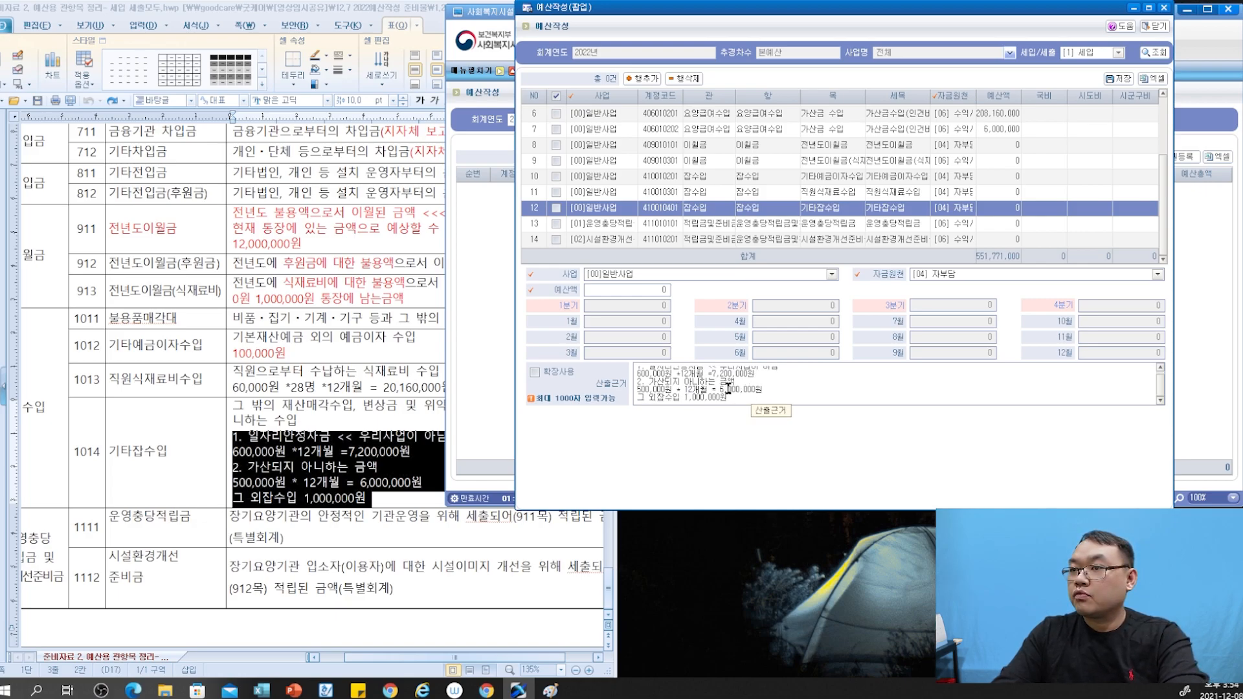
left_click_drag(769, 391, 655, 383)
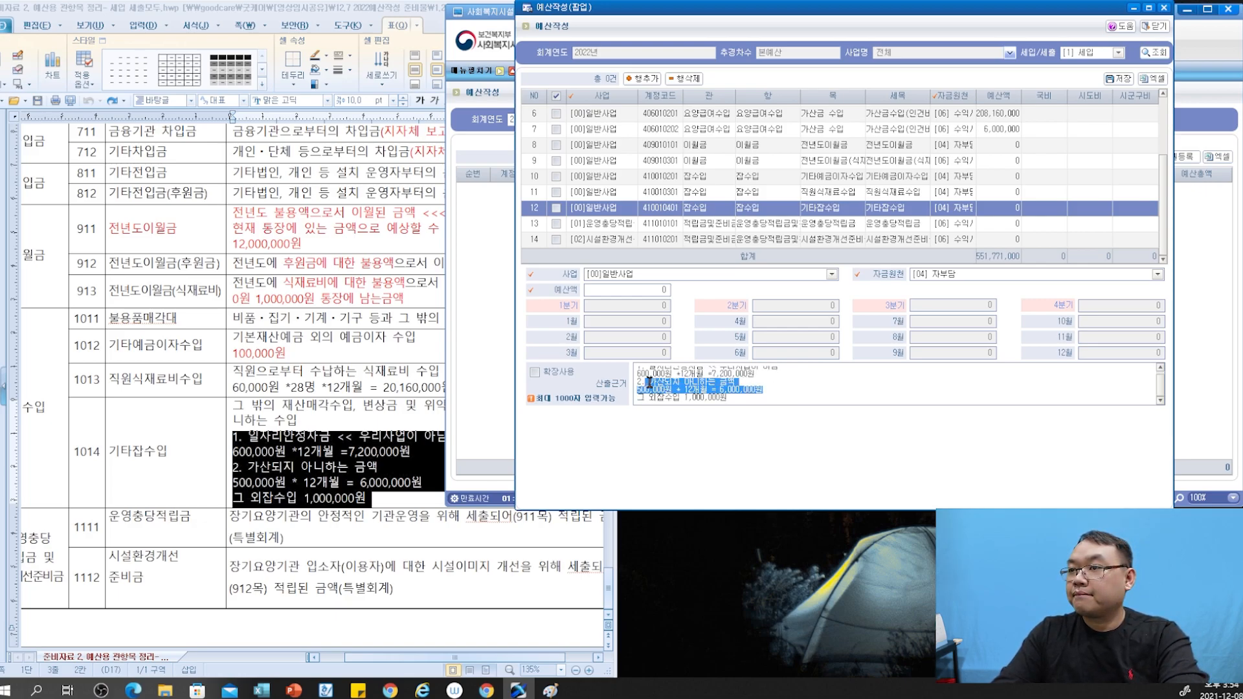
key("Delete")
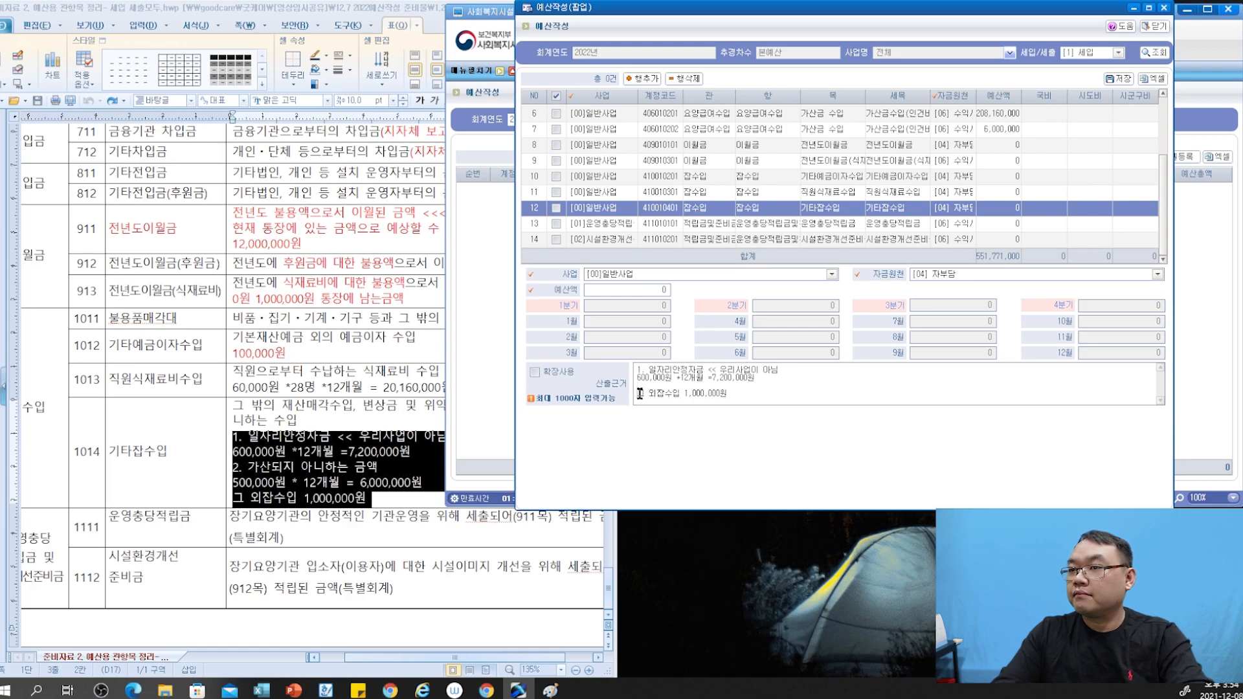
type("2. 그")
Set the 예산액 of the 기타잡수입 row 410010401 to 8,200,000
left_click(660, 290)
type("8,2")
type("00,000")
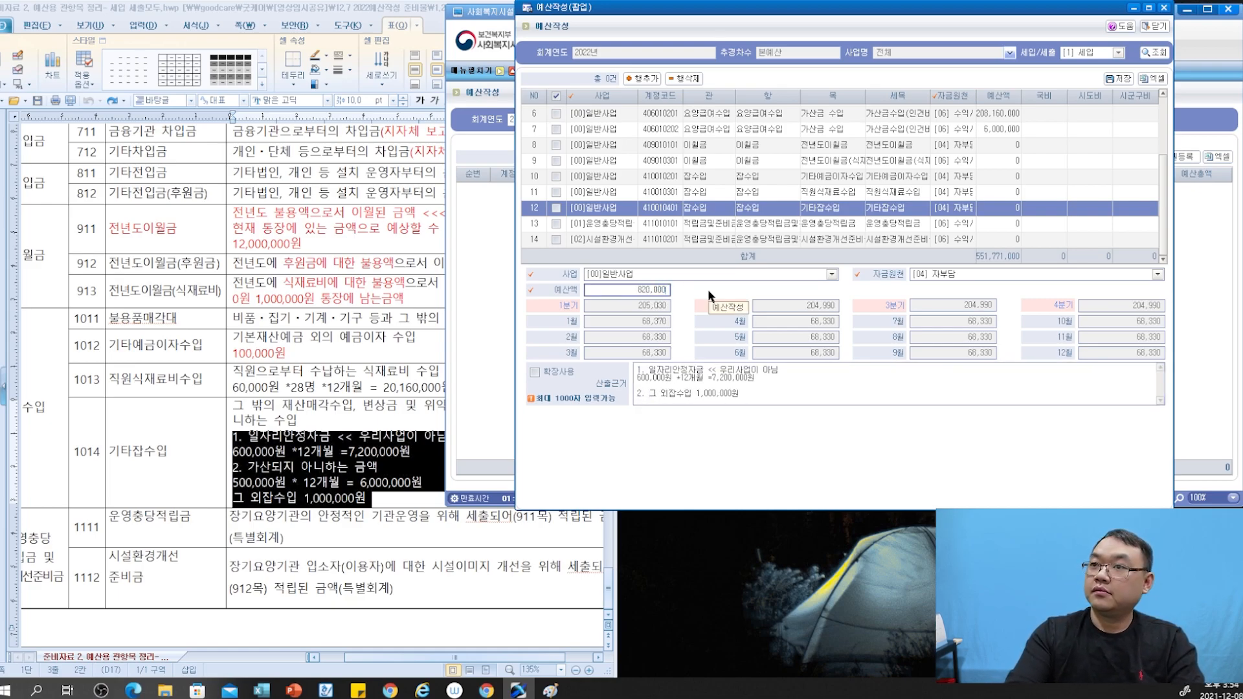
key("Return")
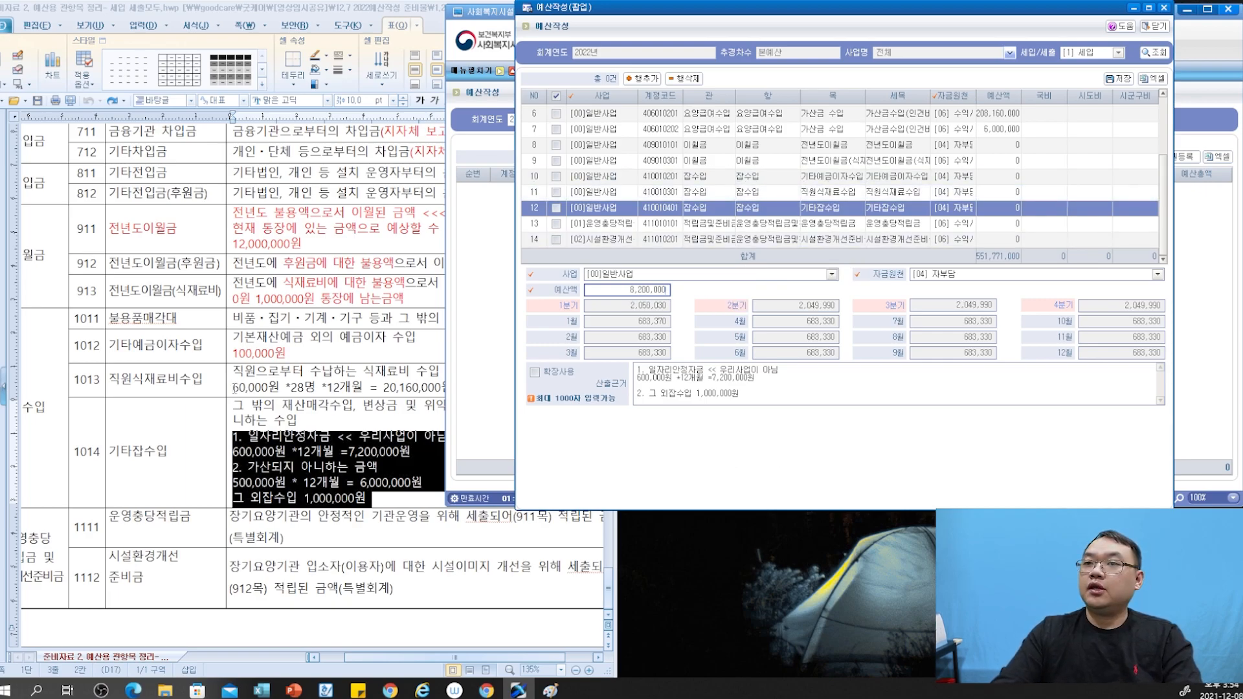
left_click(305, 451)
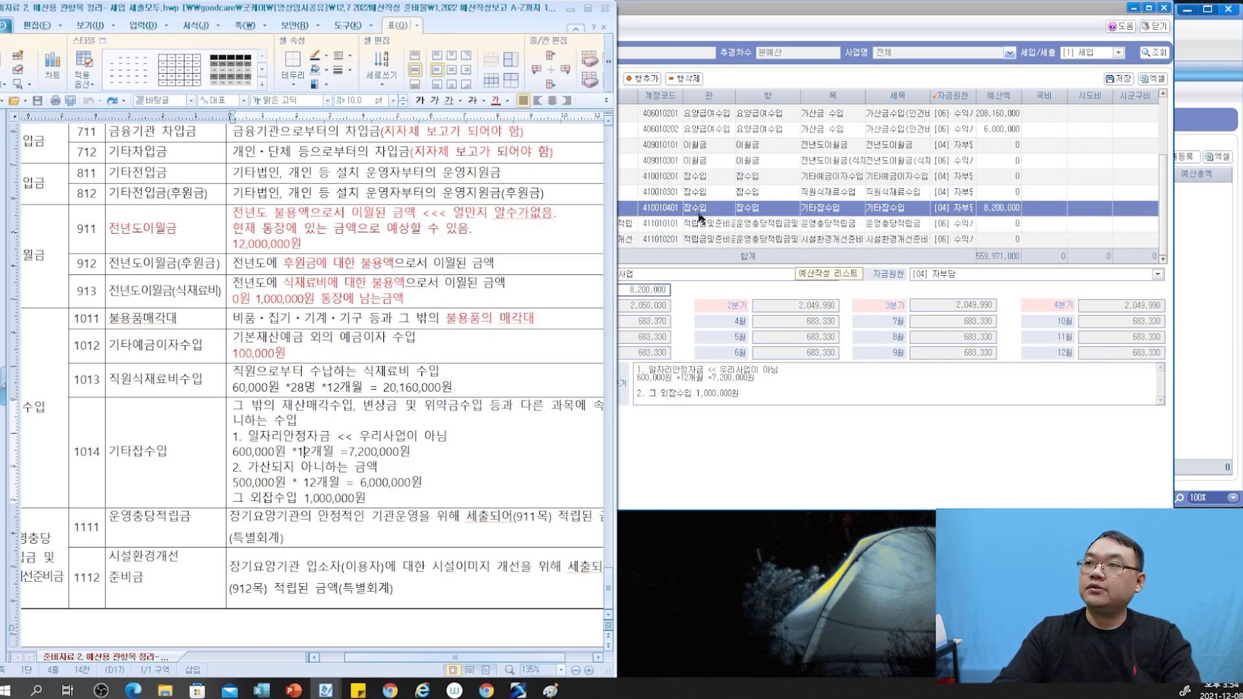
Copy the amount 12,000,000 from the document's item 911 into the 예산액 of the 전년도이월금 row 409010101
left_click(742, 196)
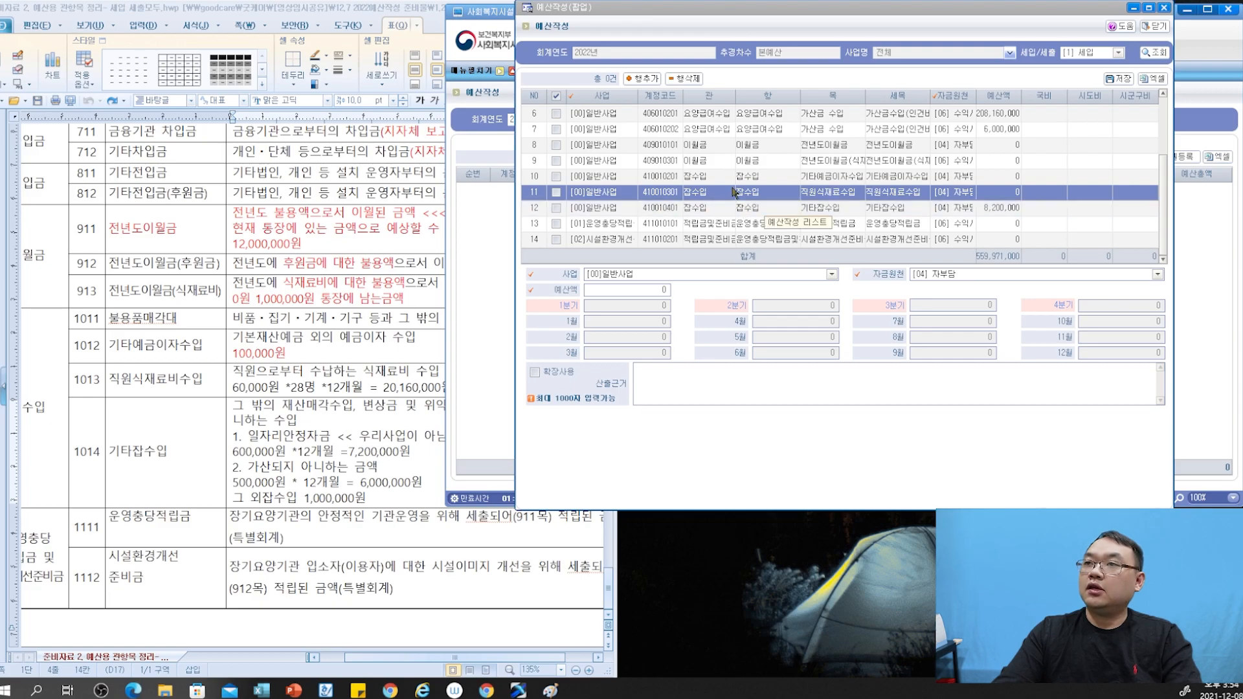
left_click(799, 129)
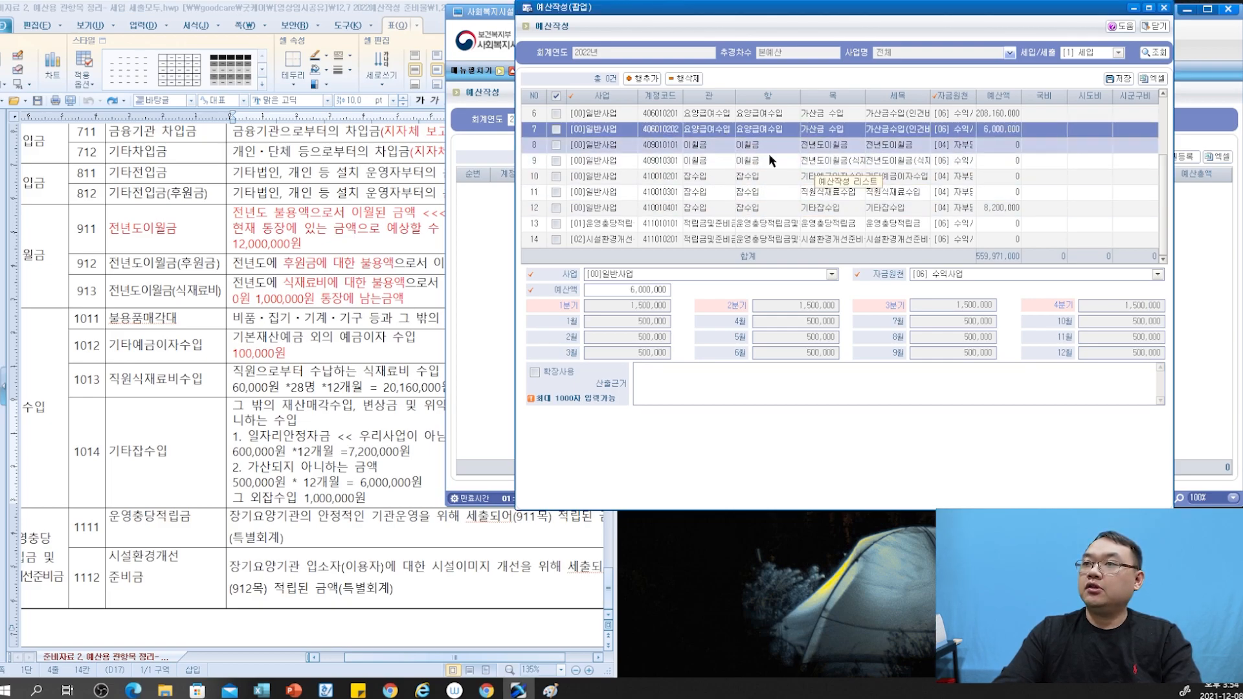
scroll(405, 429, "up", 5)
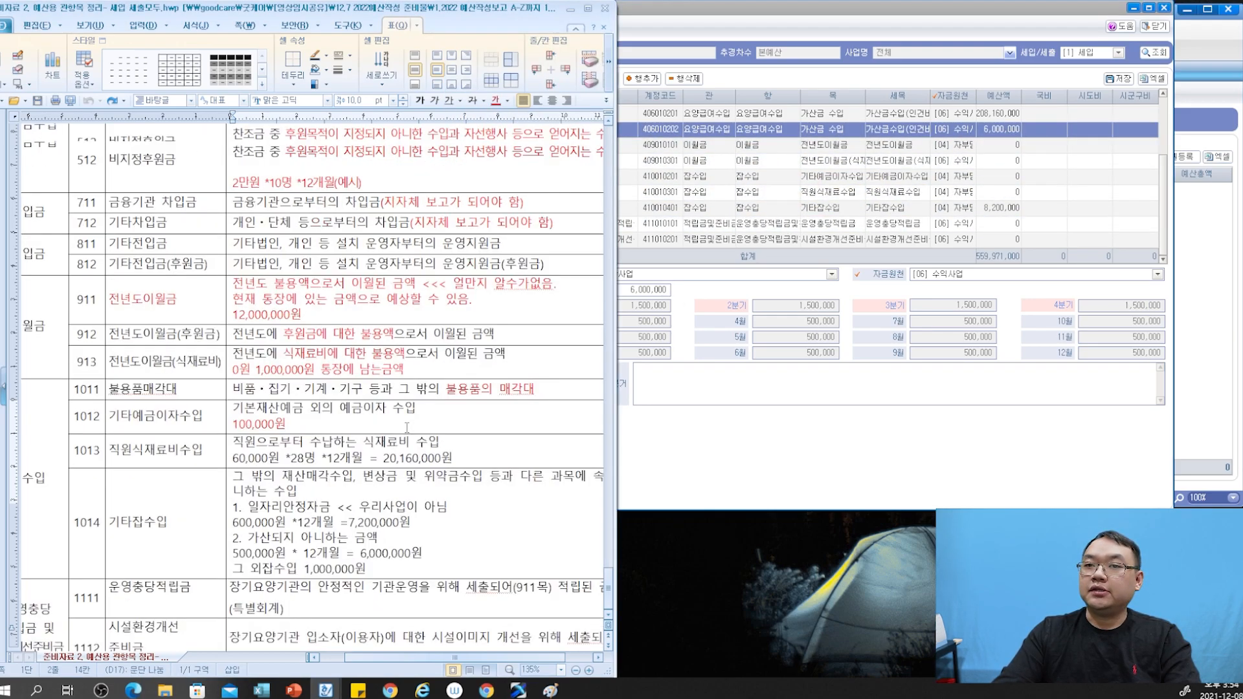
left_click(800, 145)
left_click(322, 390)
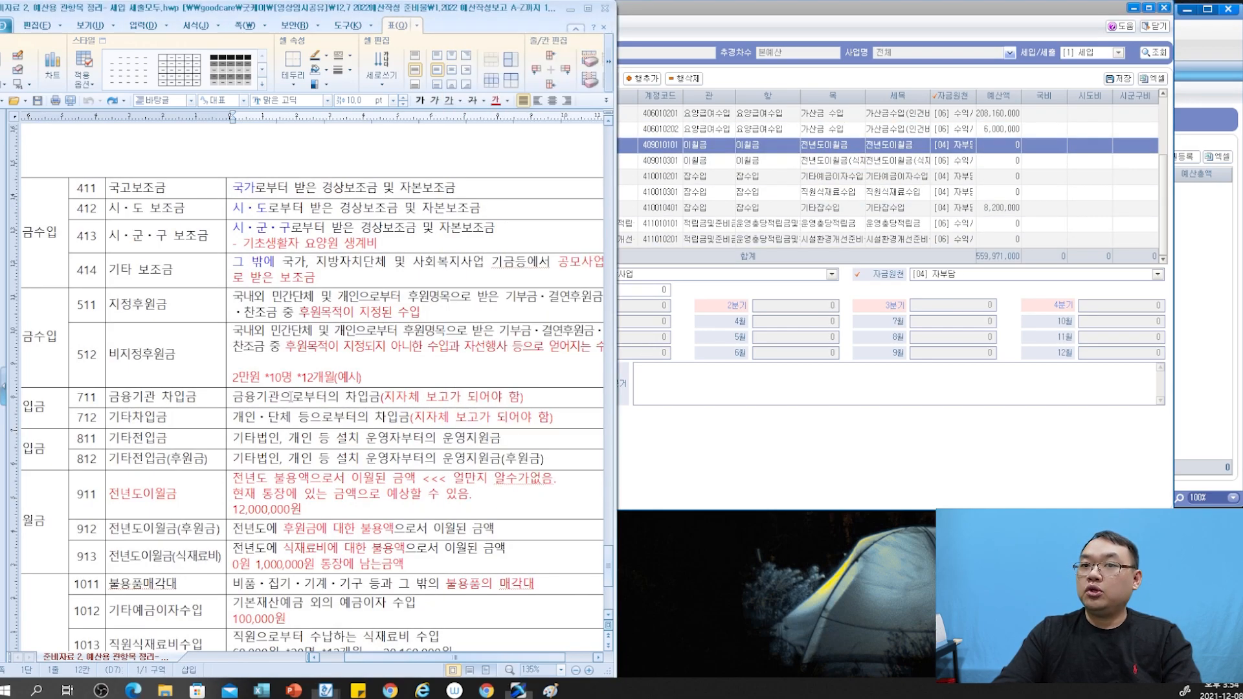
scroll(333, 501, "down", 1)
left_click(254, 455)
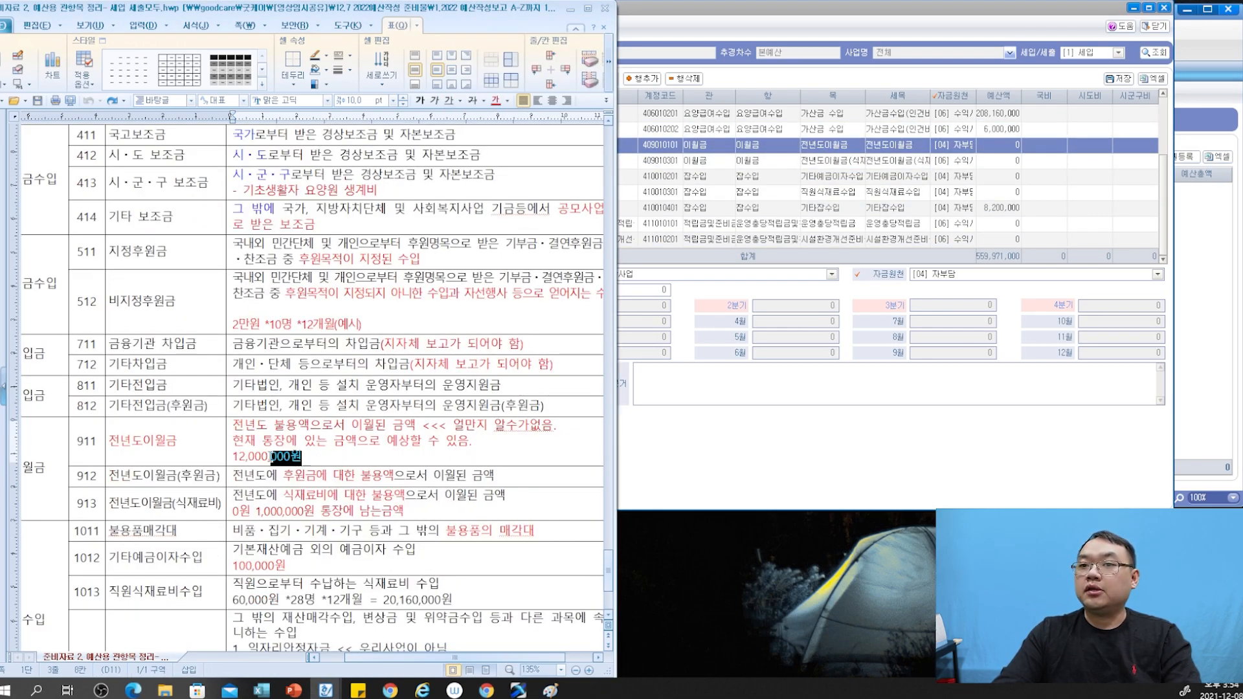
left_click_drag(233, 455, 291, 457)
key("ctrl+c")
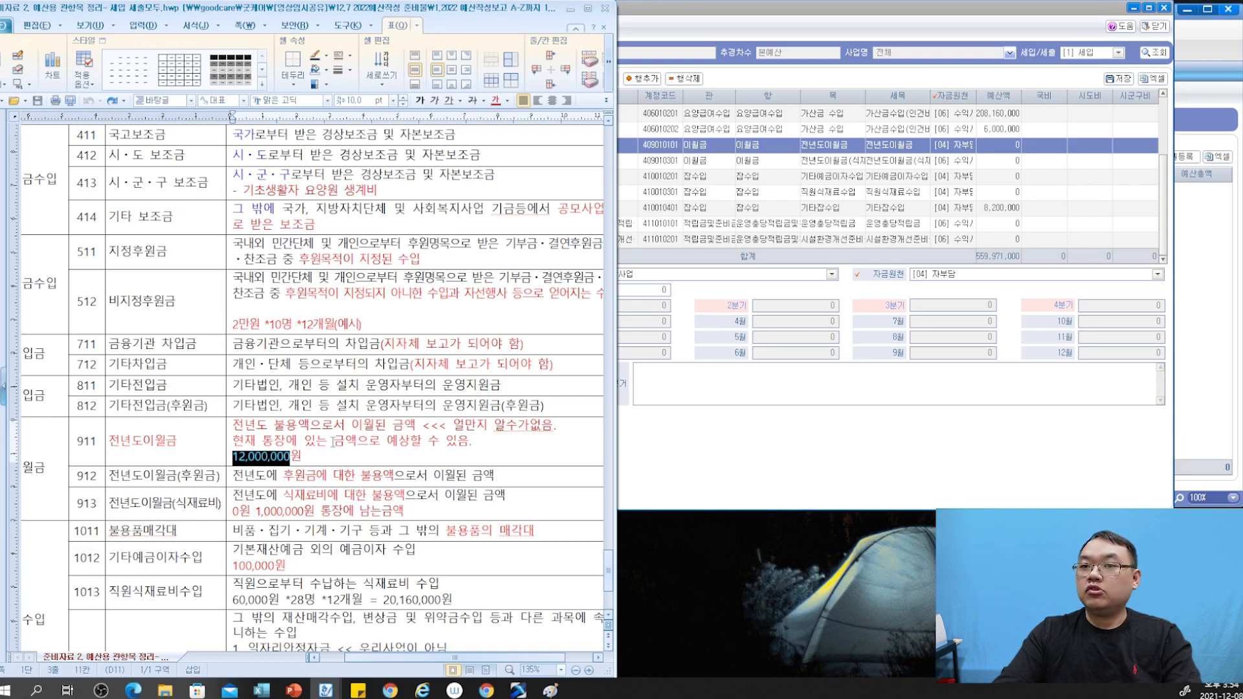
left_click(672, 275)
left_click(637, 363)
left_click(627, 289)
key("ctrl+v")
Enter item 913's amount 1,000,000 as the 예산액 of the 전년도이월금(식재료비) row 409010301
left_click(745, 163)
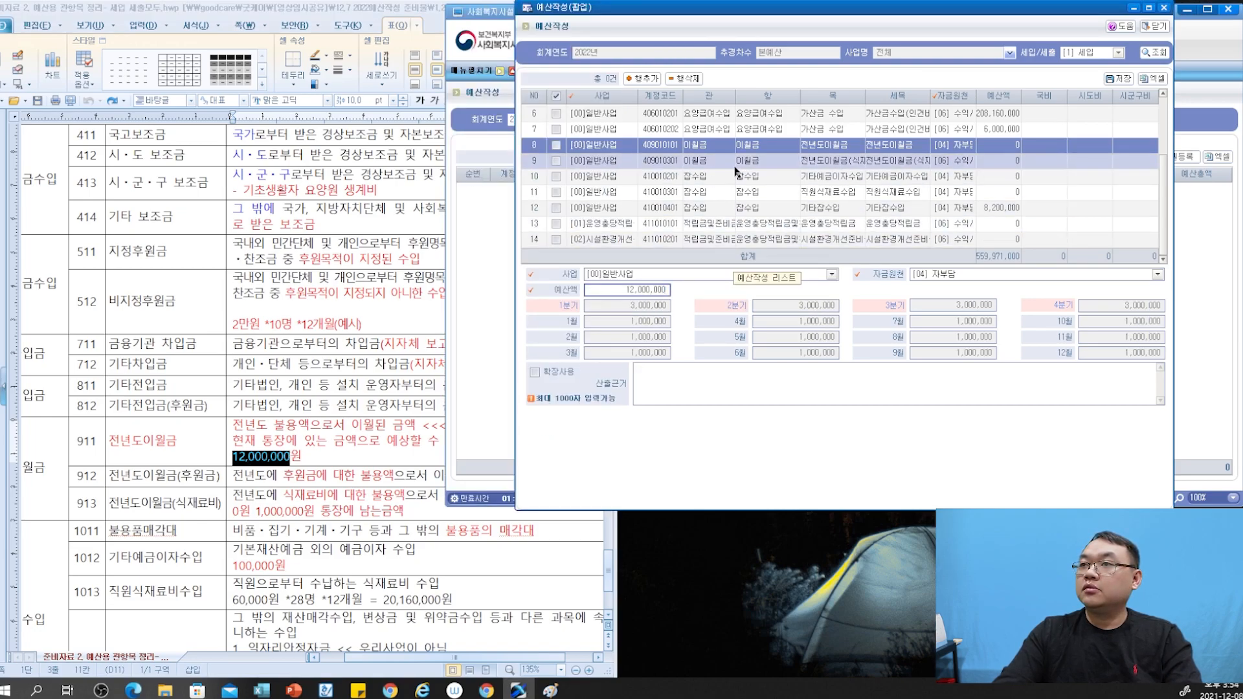
left_click(290, 486)
scroll(278, 473, "down", 1)
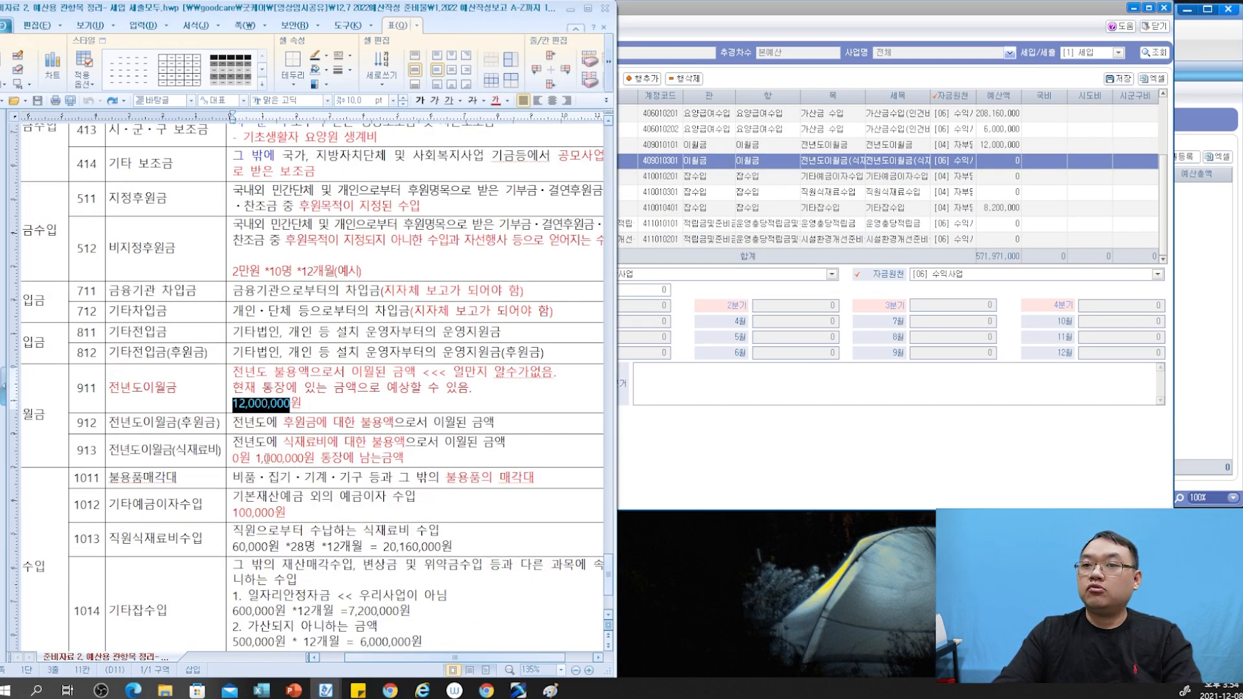
left_click_drag(257, 458, 298, 458)
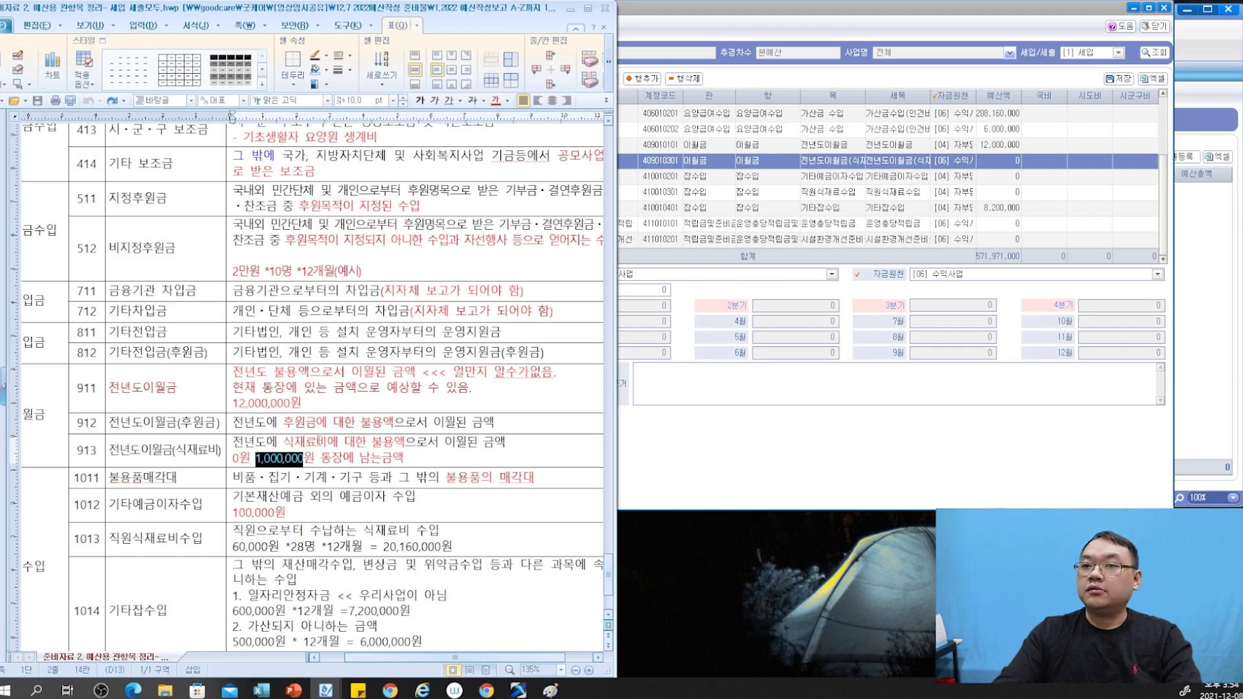
left_click(648, 289)
type("1,000,000")
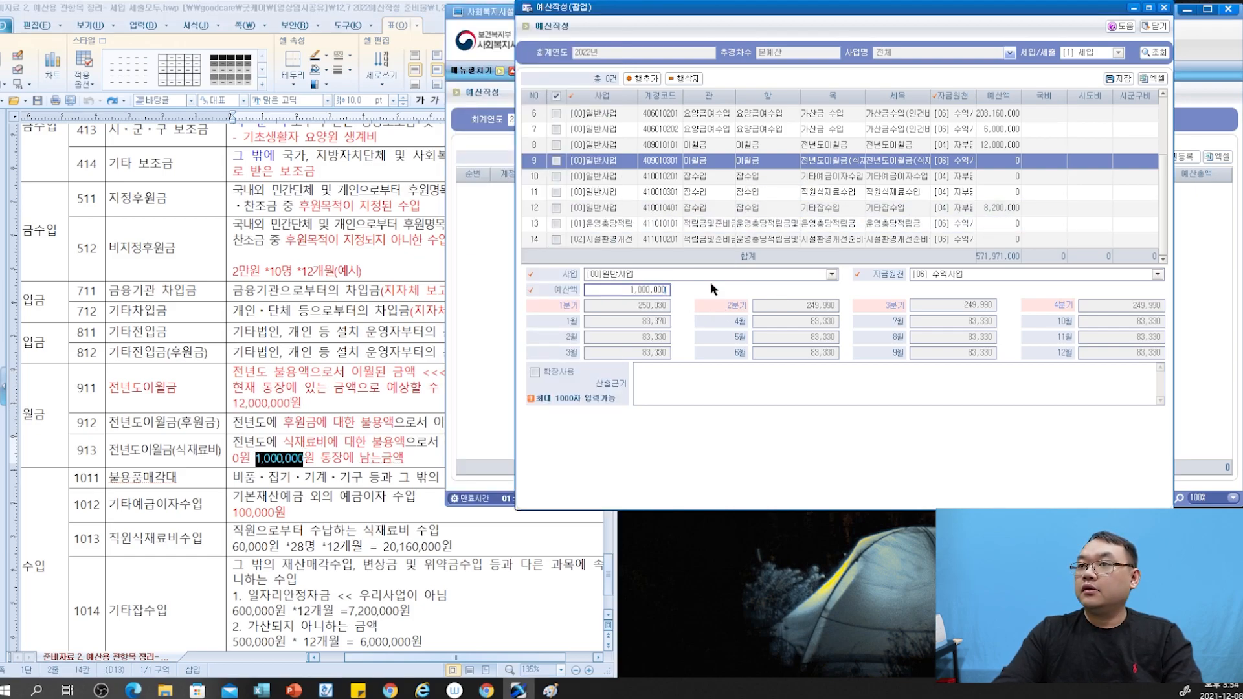
Change the 자금원천 of the 전년도이월금 row 409010101 to [06] 수익사업, matching the 가산금 수입 row 406010201
left_click(795, 176)
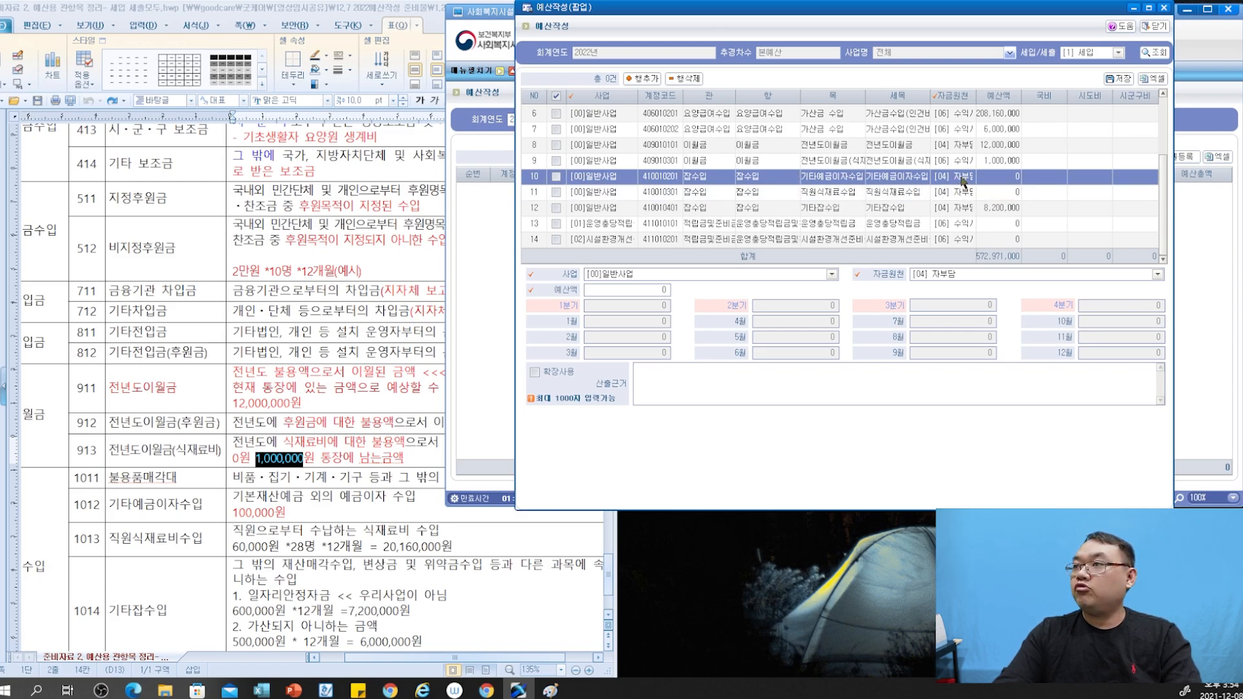
left_click(967, 115)
left_click(966, 275)
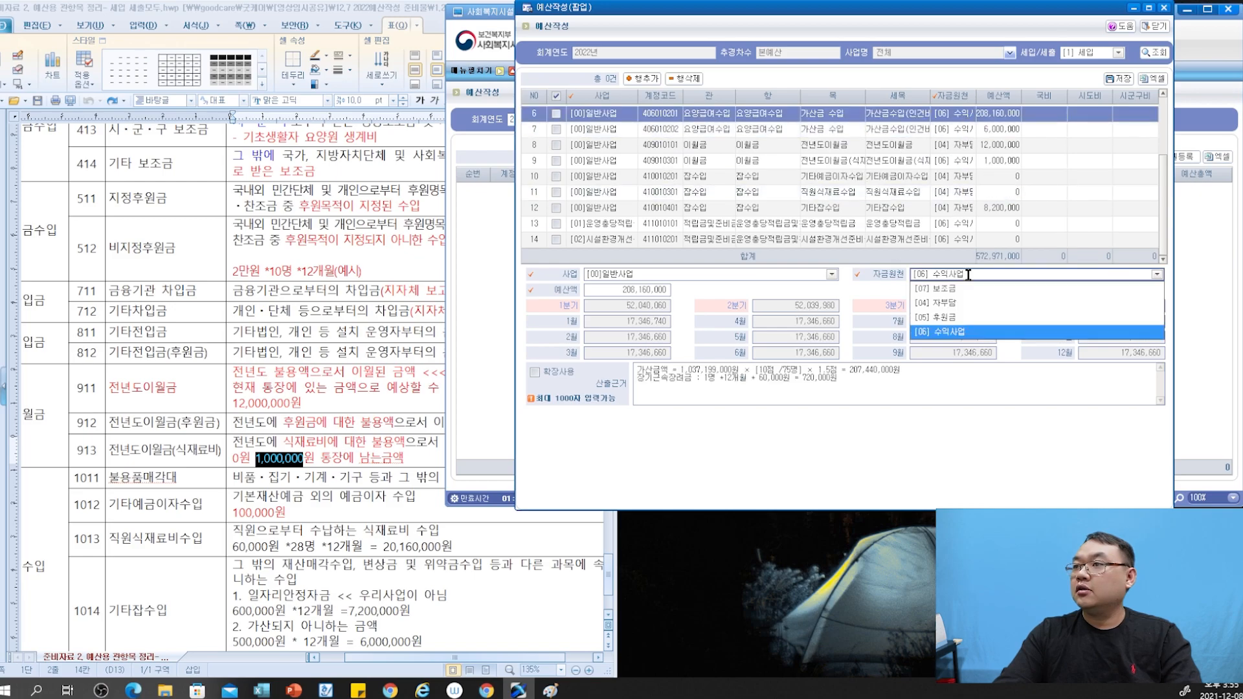
left_click(966, 275)
left_click(948, 149)
left_click(965, 274)
left_click(964, 337)
Change the 자금원천 of the 기타예금이자수입 row 410010201 and the 직원식재료수입 row 410010301 to [06] 수익사업
left_click(962, 179)
left_click(1013, 279)
left_click(975, 332)
left_click(958, 192)
left_click(984, 275)
left_click(987, 335)
Change the 자금원천 of the 기타잡수입 row 410010401 to [06] 수익사업 and check the 기타보조금 row's funding source
left_click(959, 208)
left_click(994, 275)
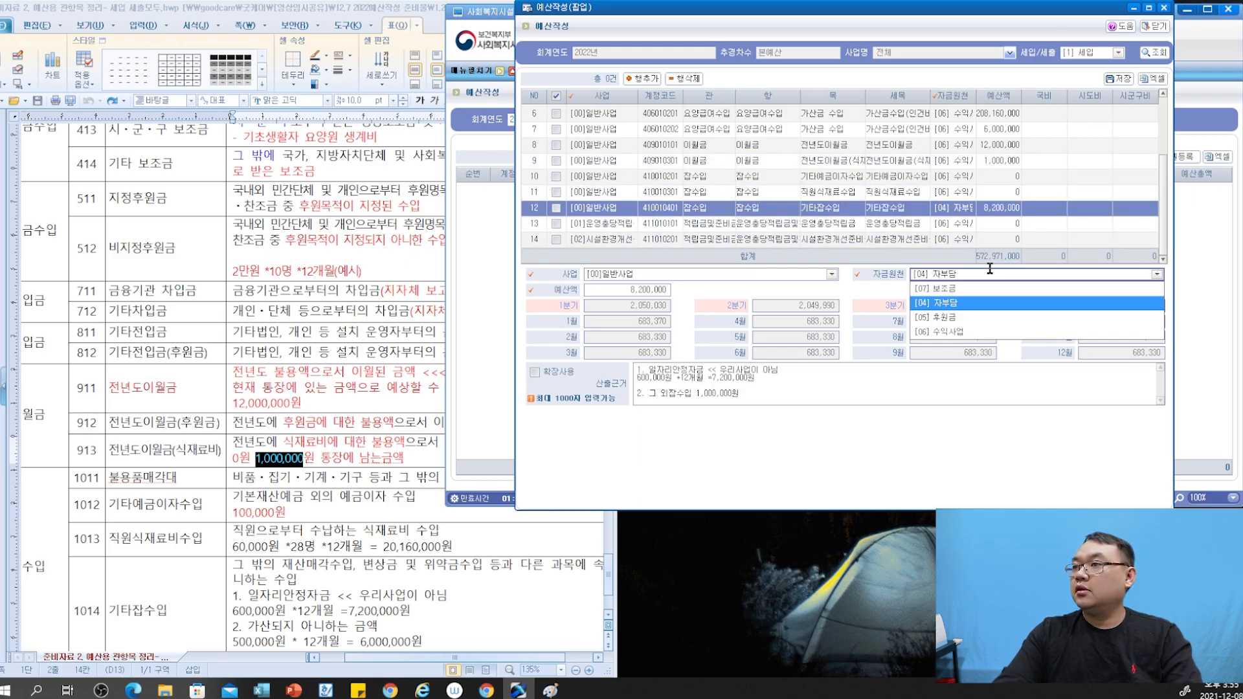
left_click(960, 335)
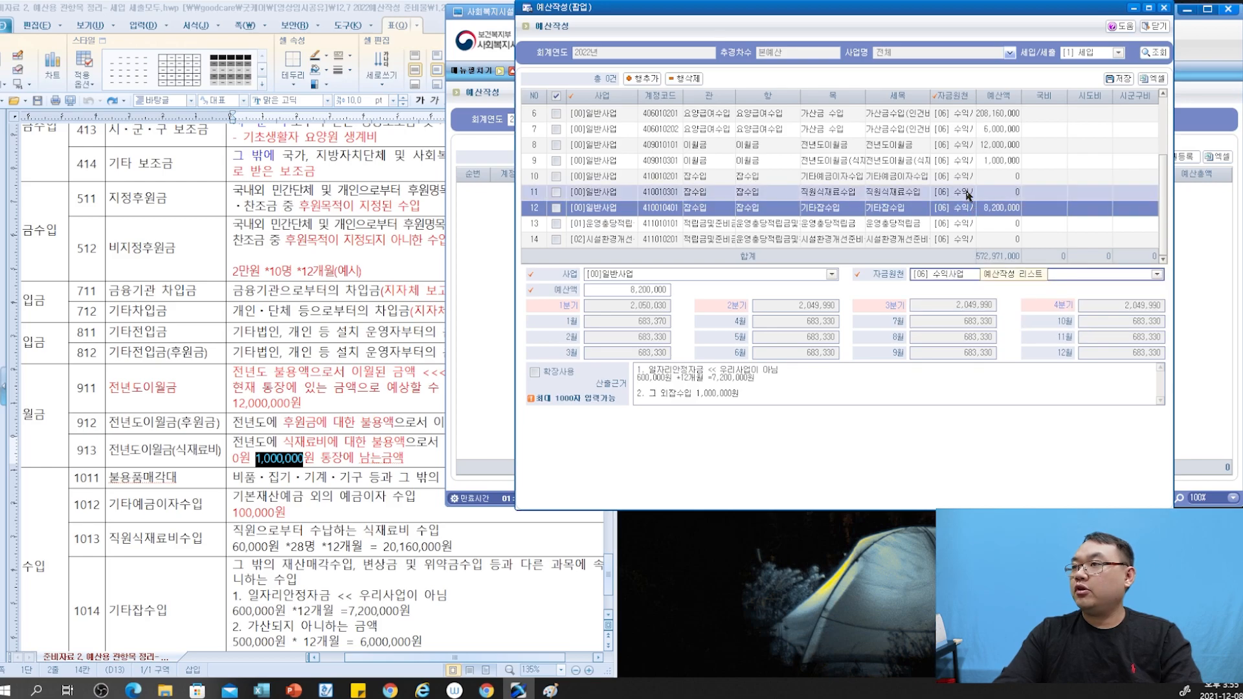
scroll(977, 191, "up", 2)
left_click(954, 162)
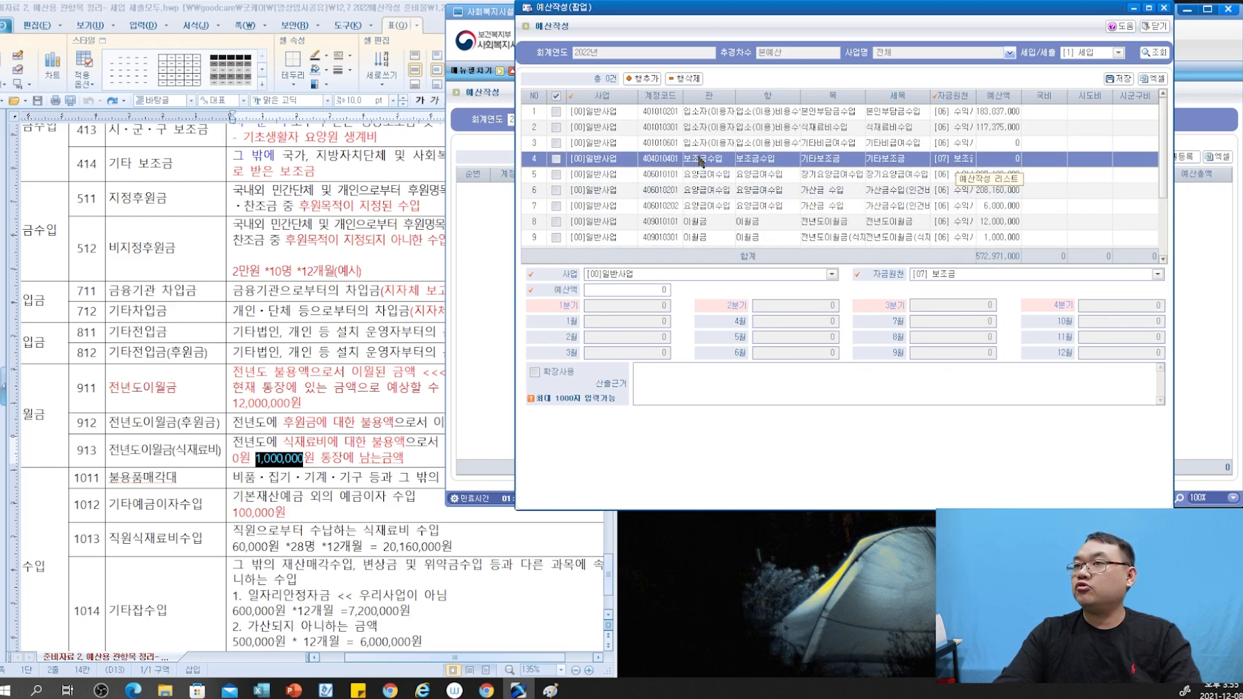
scroll(819, 190, "down", 2)
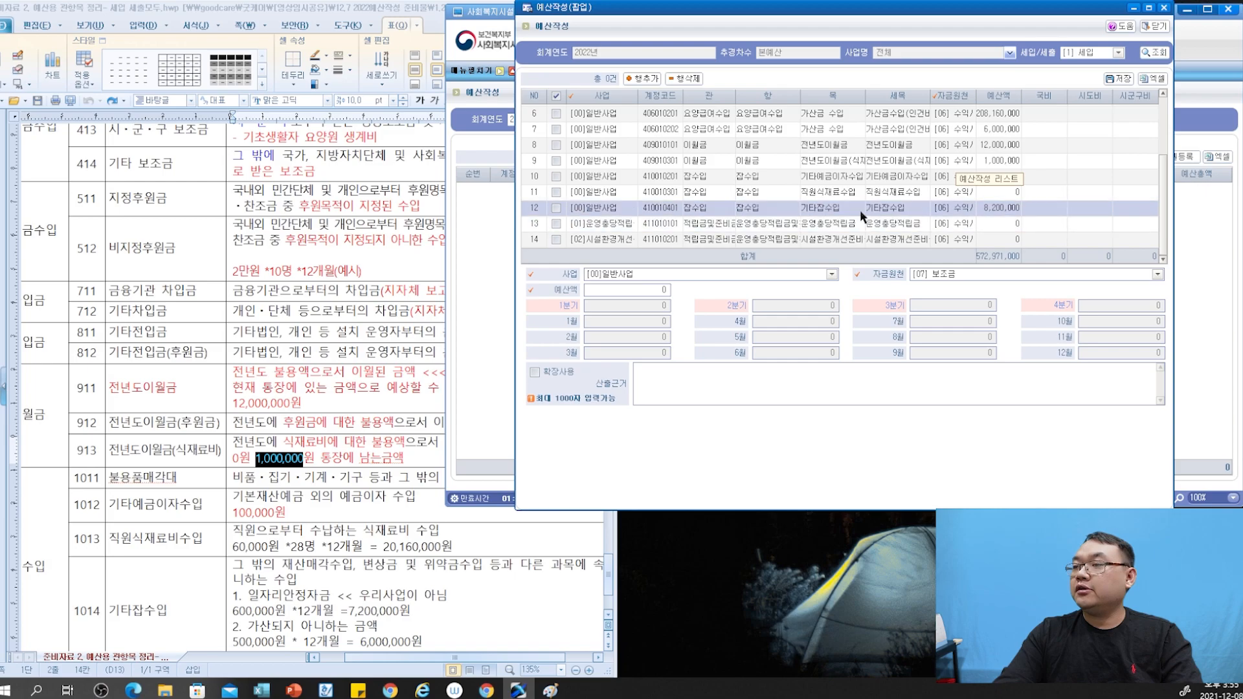
Enter item 1012's amount 100,000 as the 예산액 of the 기타예금이자수입 row 410010201
left_click(902, 197)
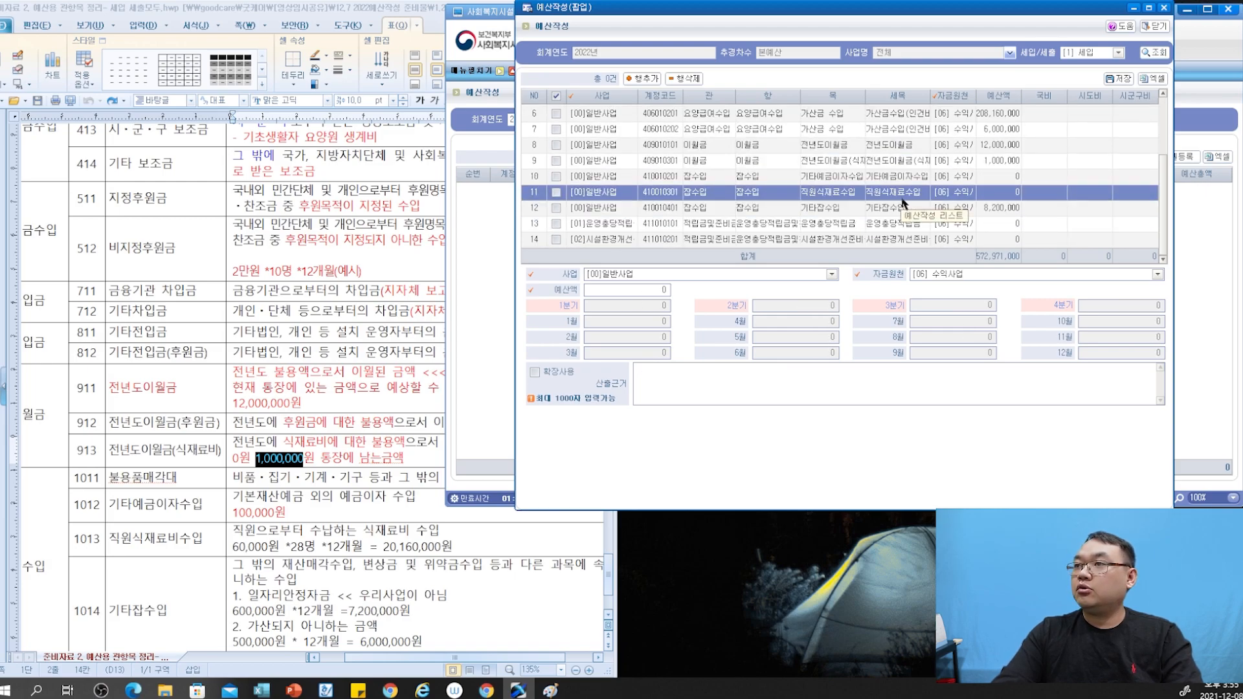
left_click(888, 178)
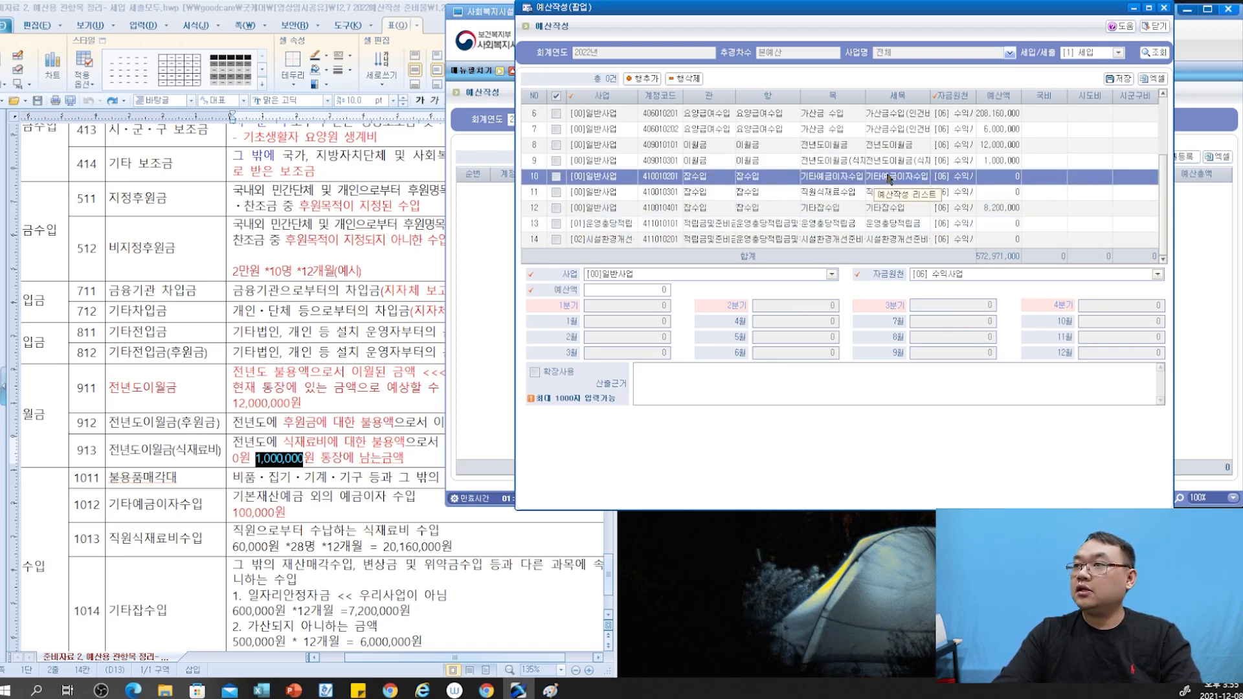
left_click(892, 161)
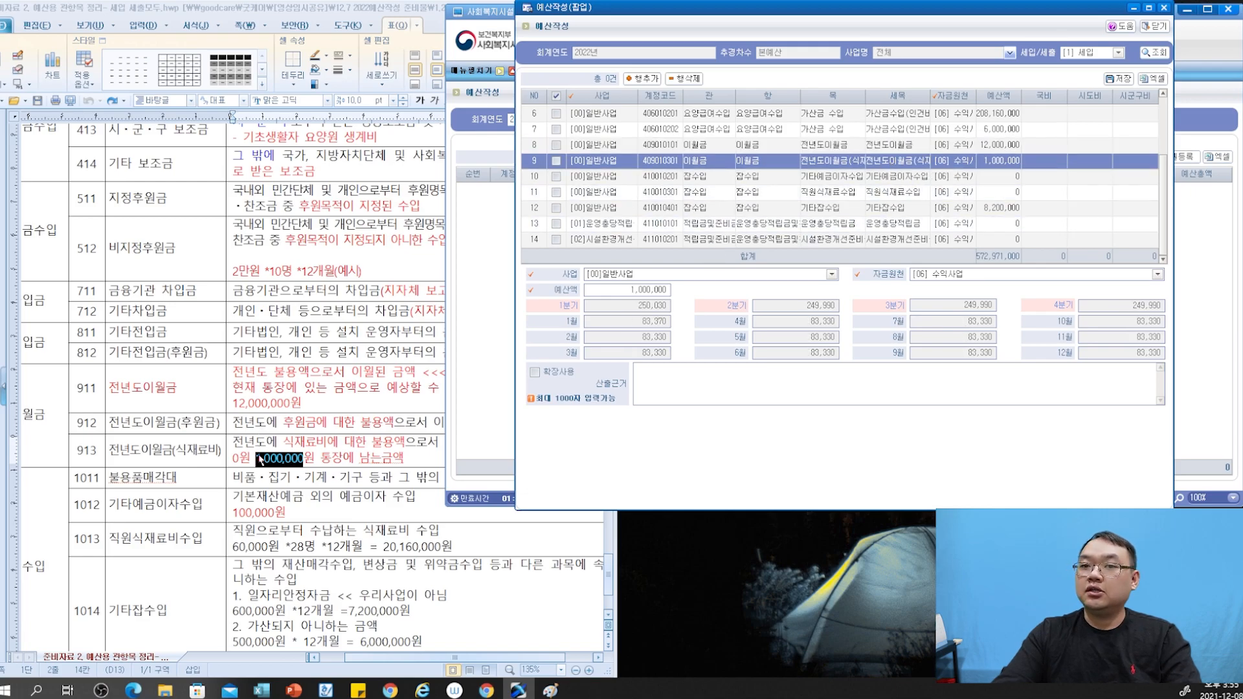
left_click(322, 519)
scroll(343, 493, "down", 1)
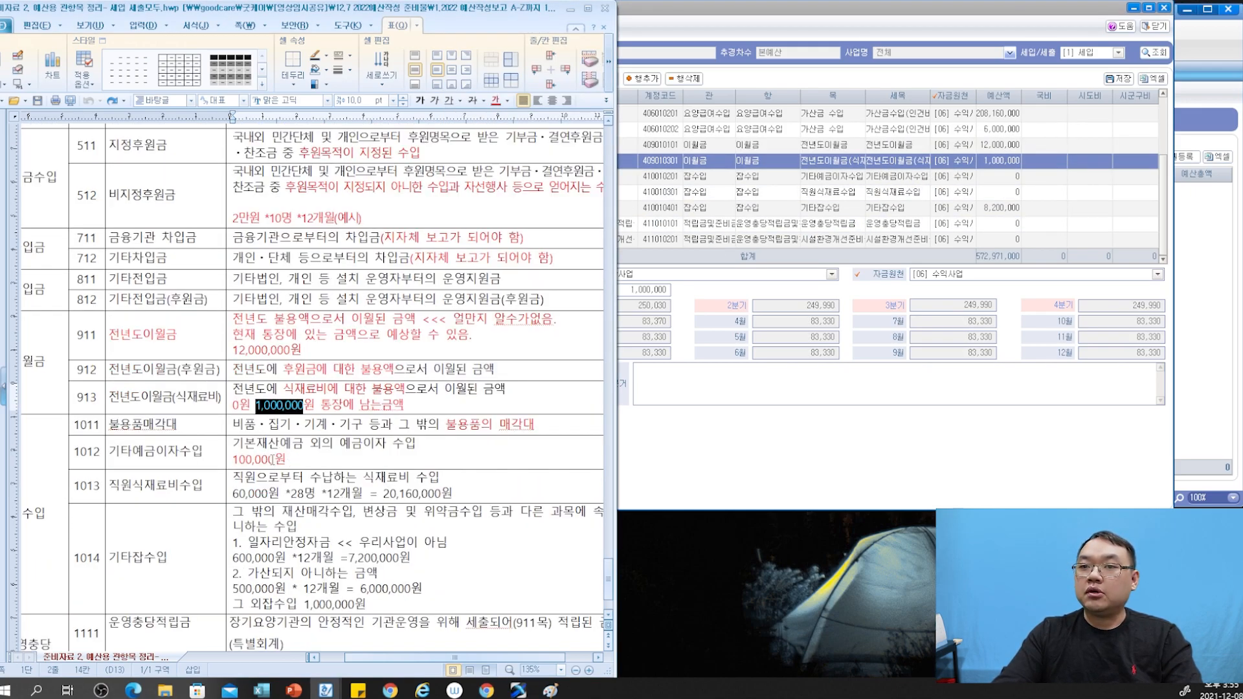
left_click_drag(279, 459, 234, 461)
key("ctrl+c")
left_click(833, 178)
left_click(640, 289)
key("ctrl+v")
Fill the 직원식재료수입 row 410010301 with item 1013's 예산액 20,160,000 and the 산출근거 60,000원 *28명 *12개월 = 20,160,000원
left_click(256, 493)
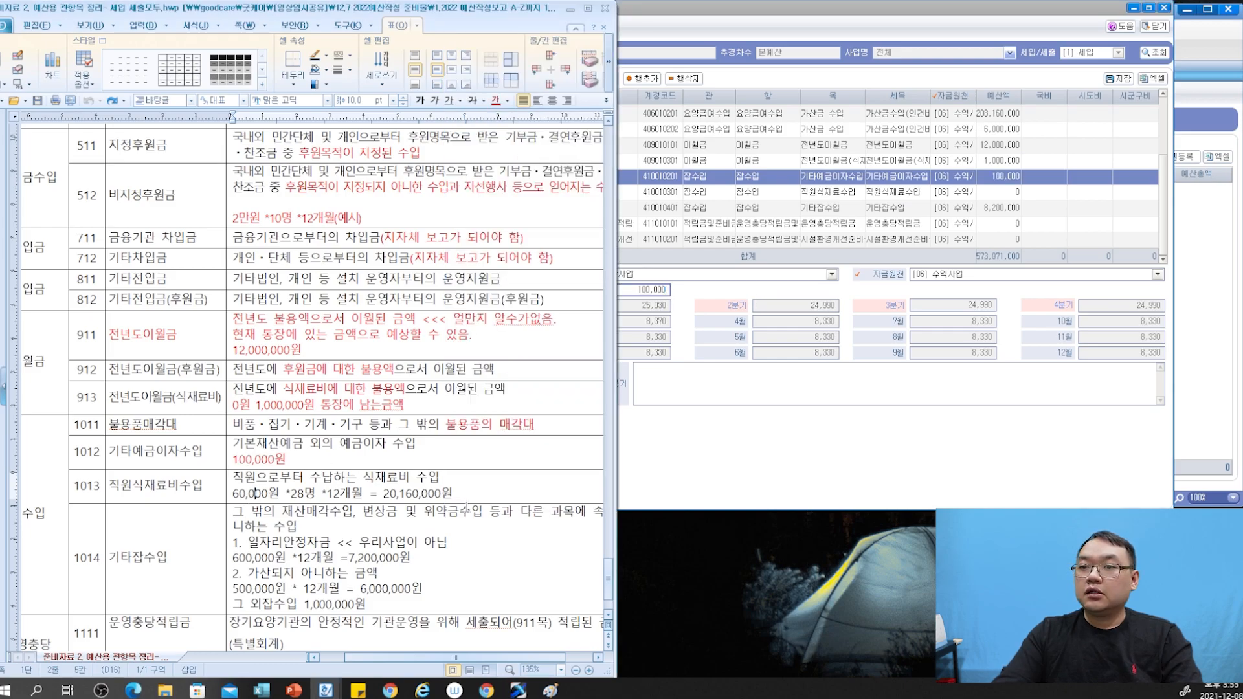
left_click_drag(445, 493, 388, 493)
left_click(793, 191)
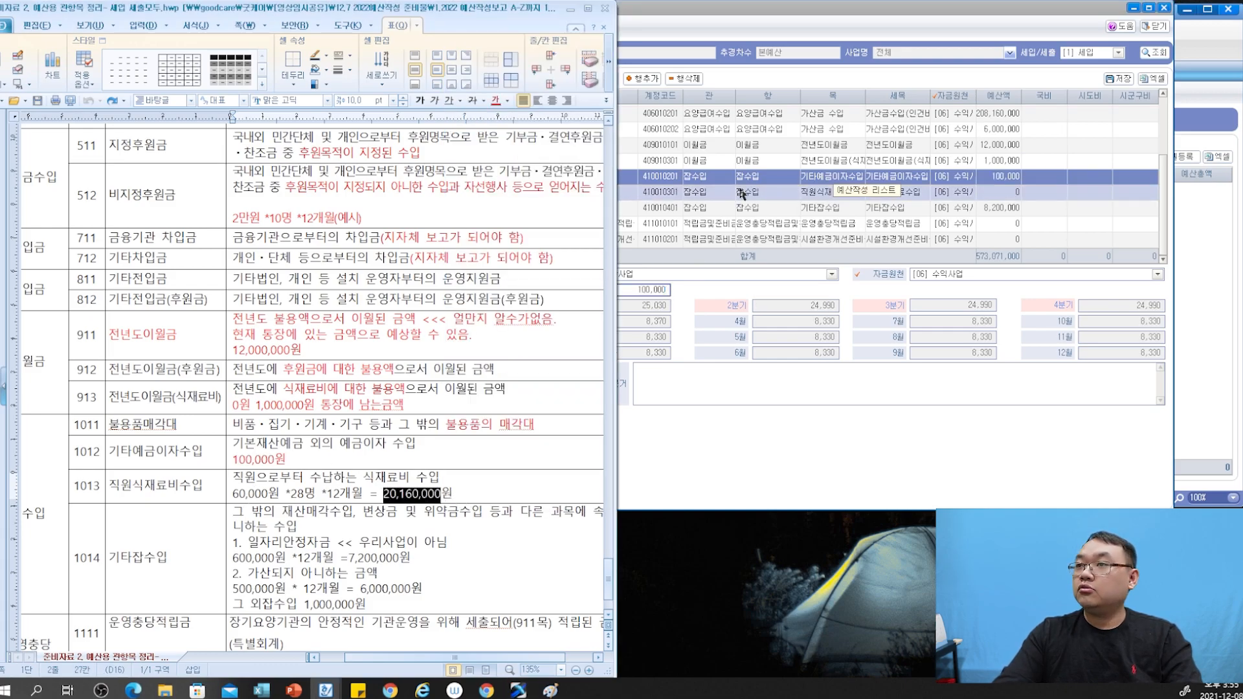
left_click(628, 289)
type("20,160,000")
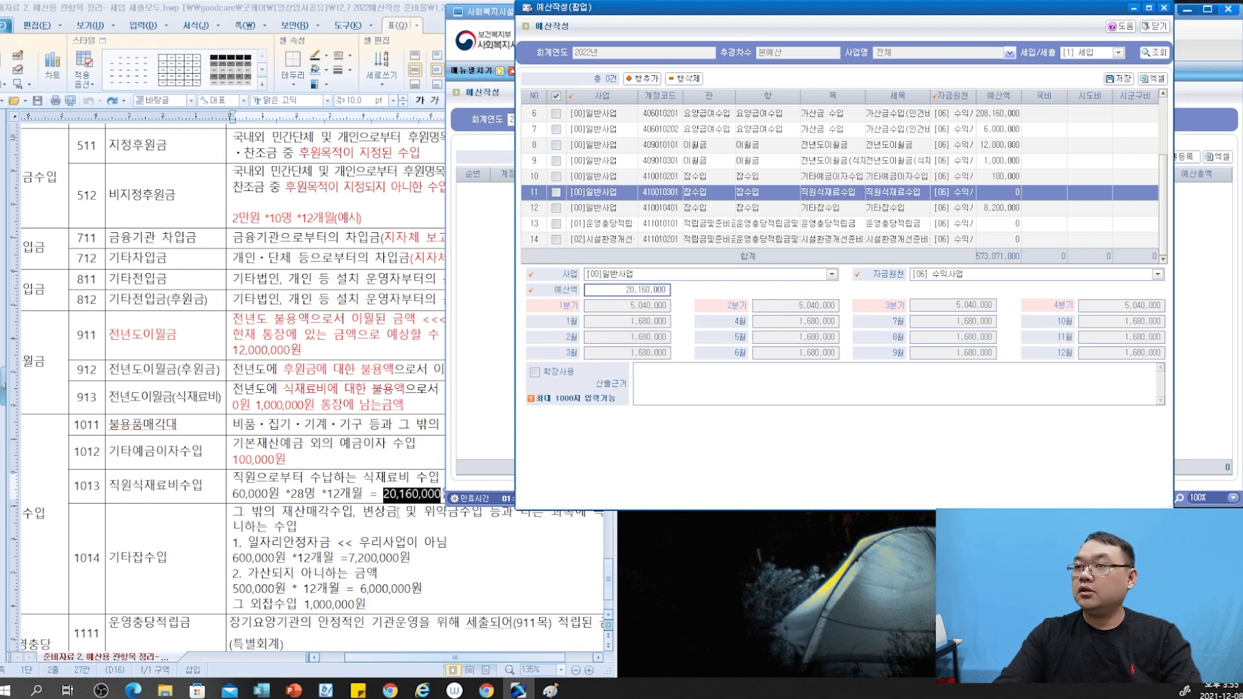
left_click(404, 511)
left_click_drag(451, 494, 238, 494)
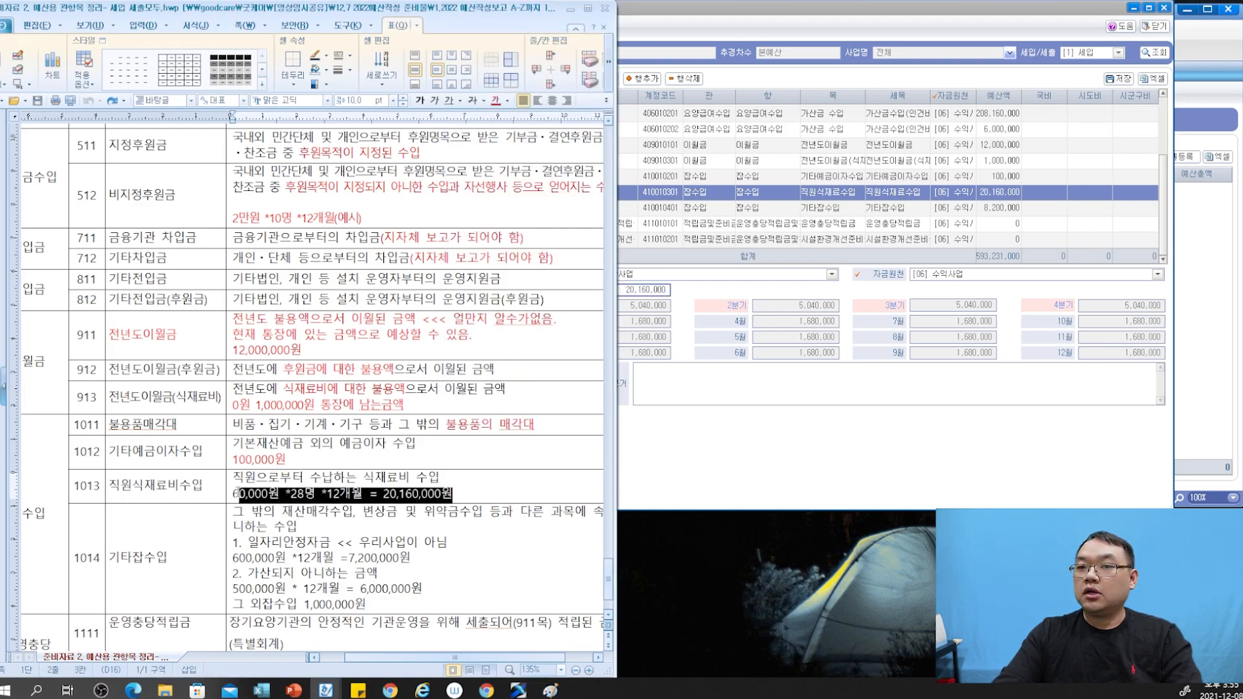
left_click(913, 368)
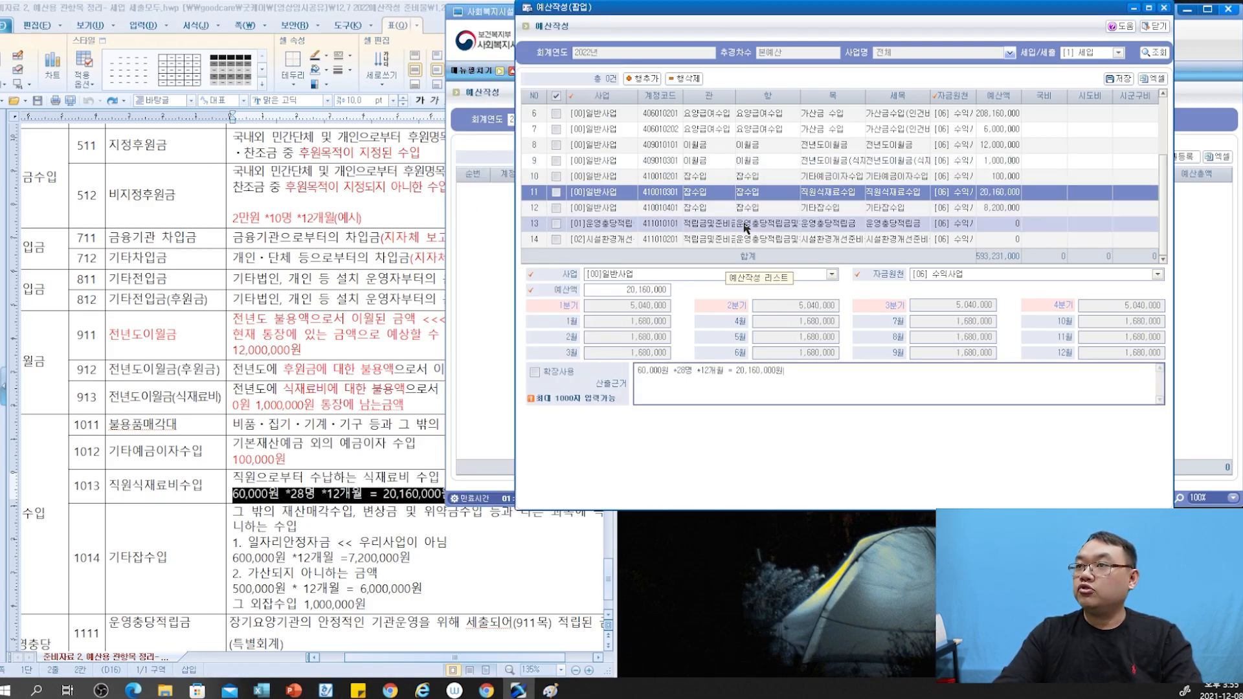
Fill the 운영충당적립금 row 411010101 with 예산액 12,000,000 and the 산출근거 1,000,000원 * 12개월 = 12,000,000원
left_click(768, 213)
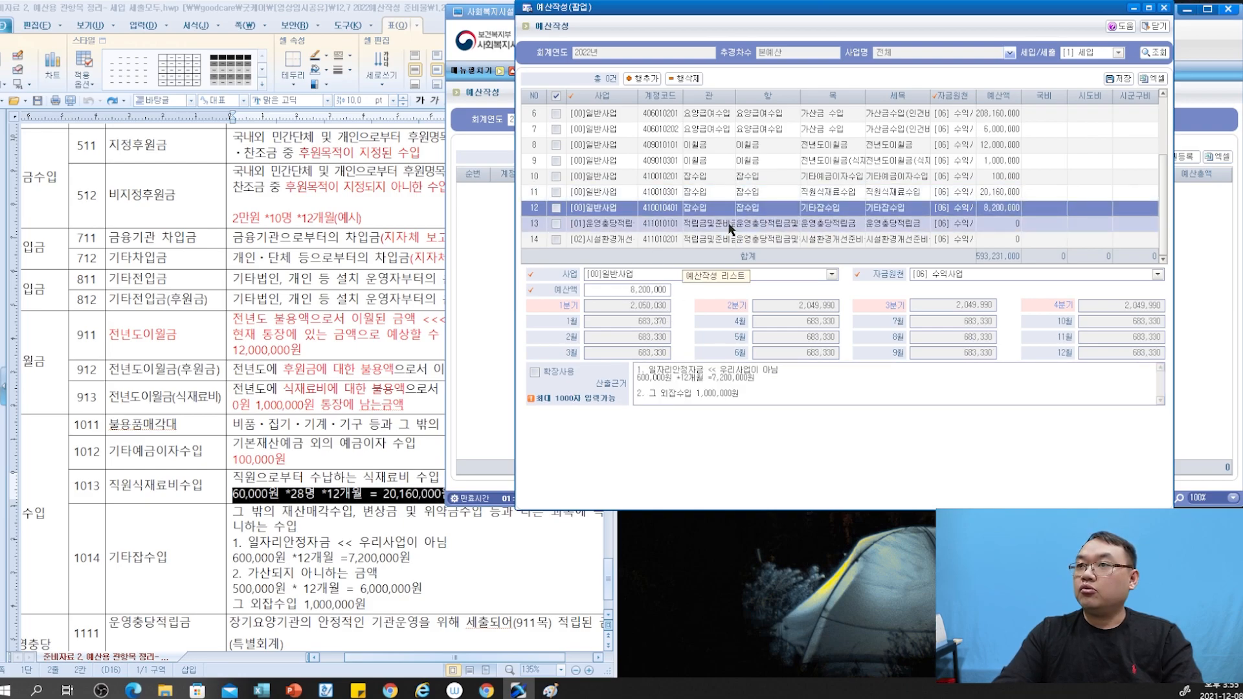
left_click(324, 541)
scroll(397, 544, "down", 2)
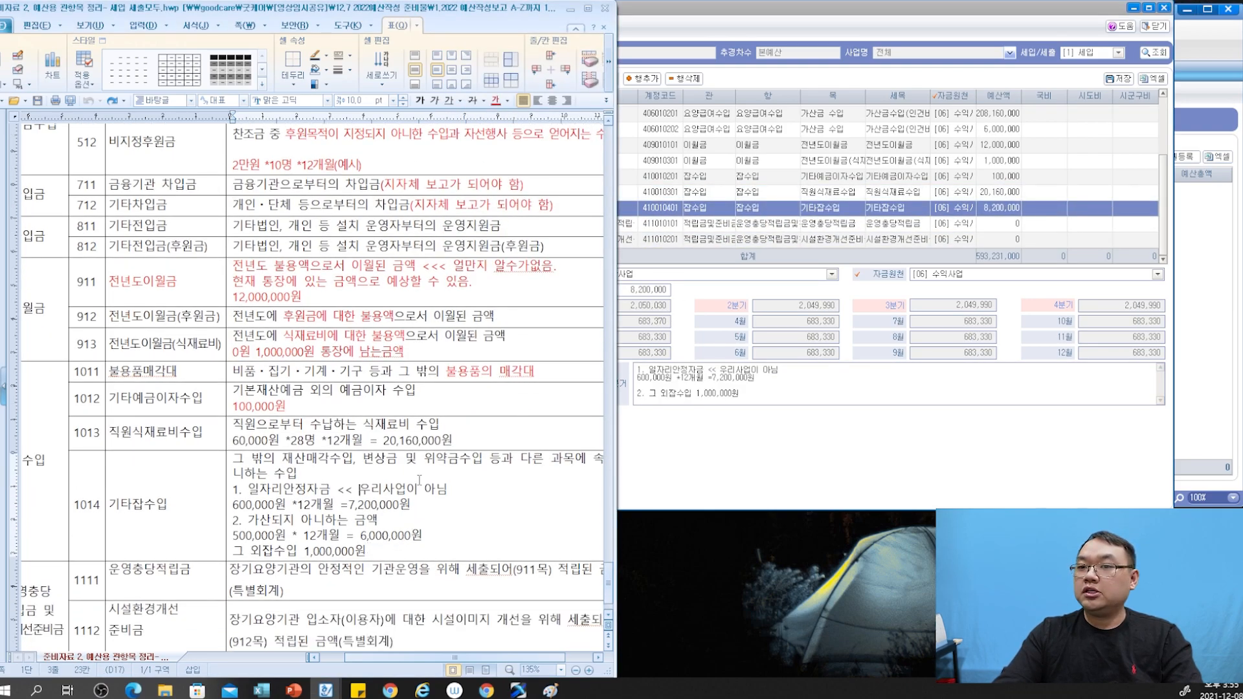
left_click(724, 223)
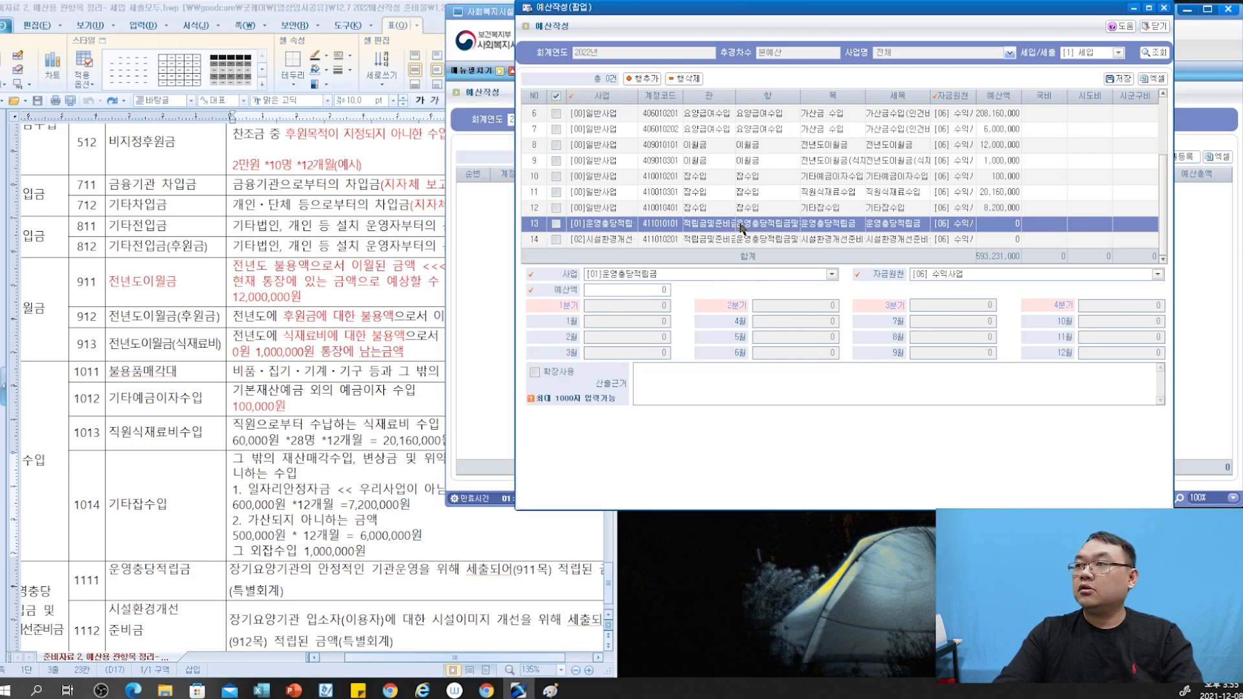
left_click(648, 290)
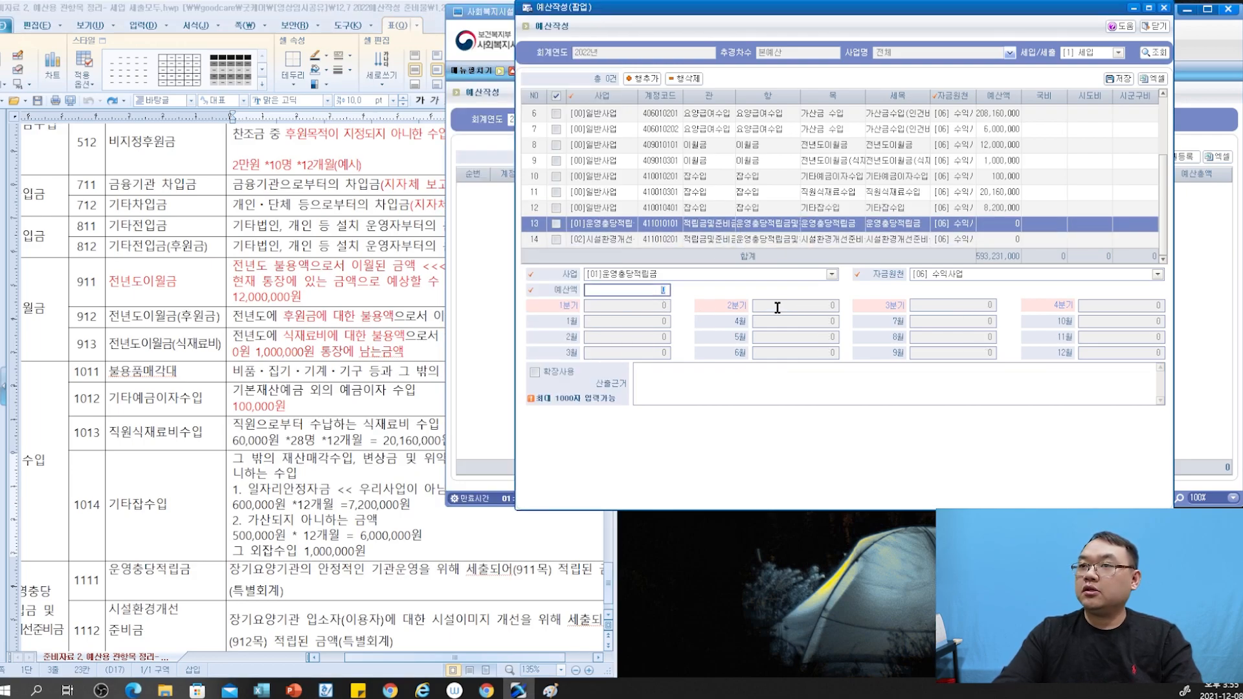
type("12,000,000")
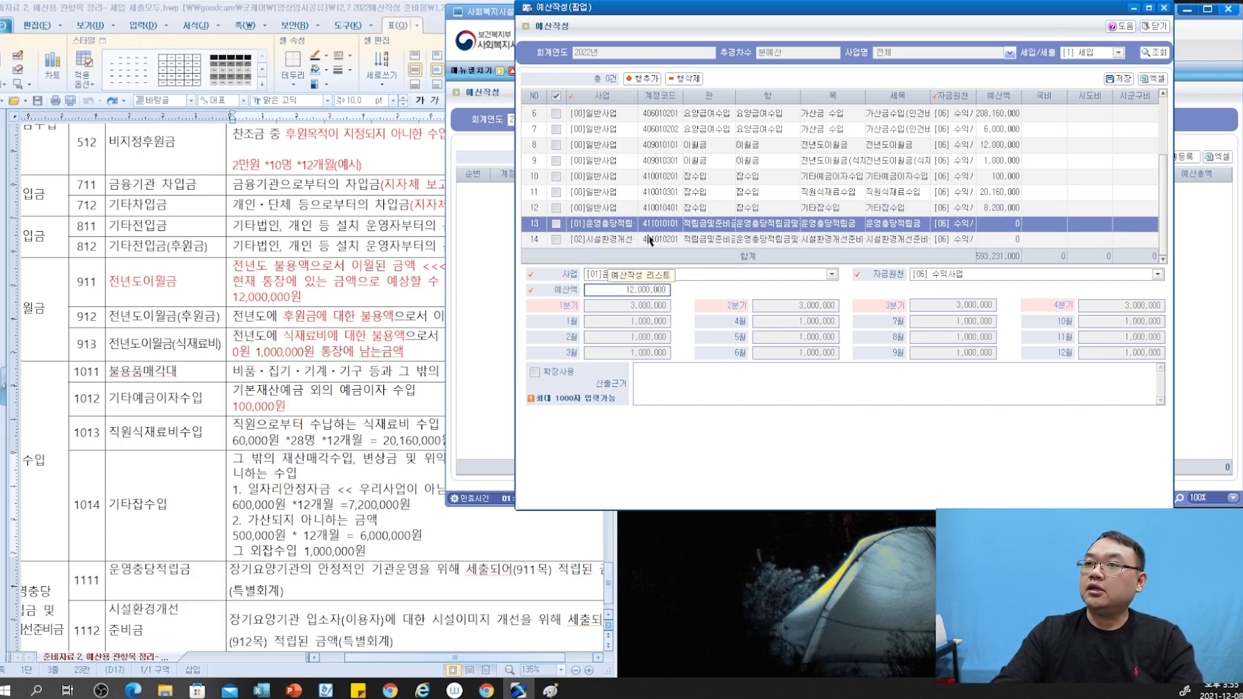
left_click(605, 290)
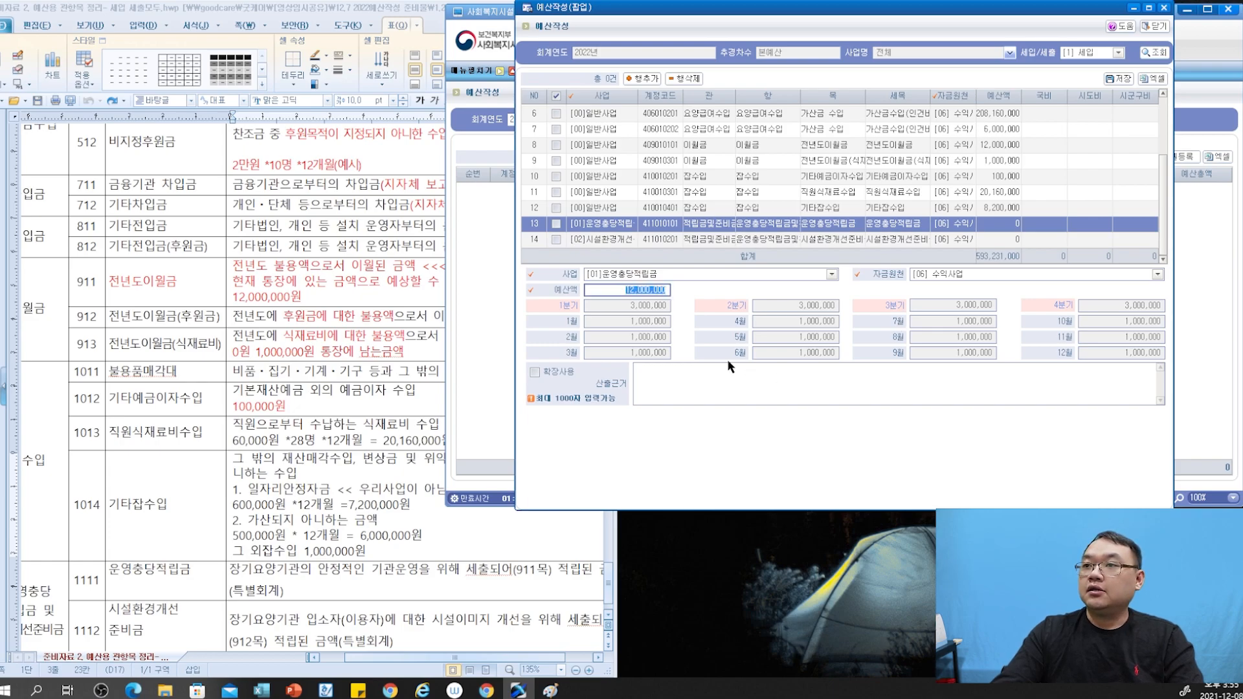
left_click(711, 393)
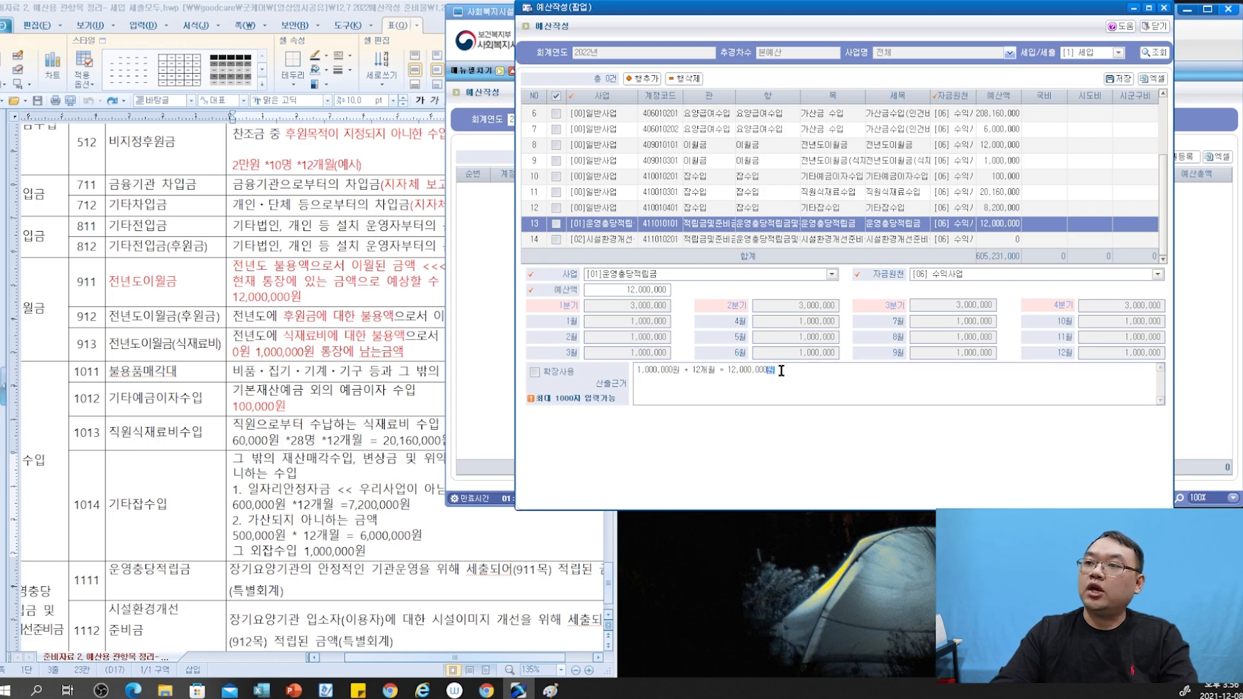
Give the 시설환경개선준비금 row 411010201 the 예산액 12,000,000 and the same 산출근거, 1,000,000원 * 12개월 = 12,000,000원
left_click_drag(788, 370, 521, 372)
left_click(689, 242)
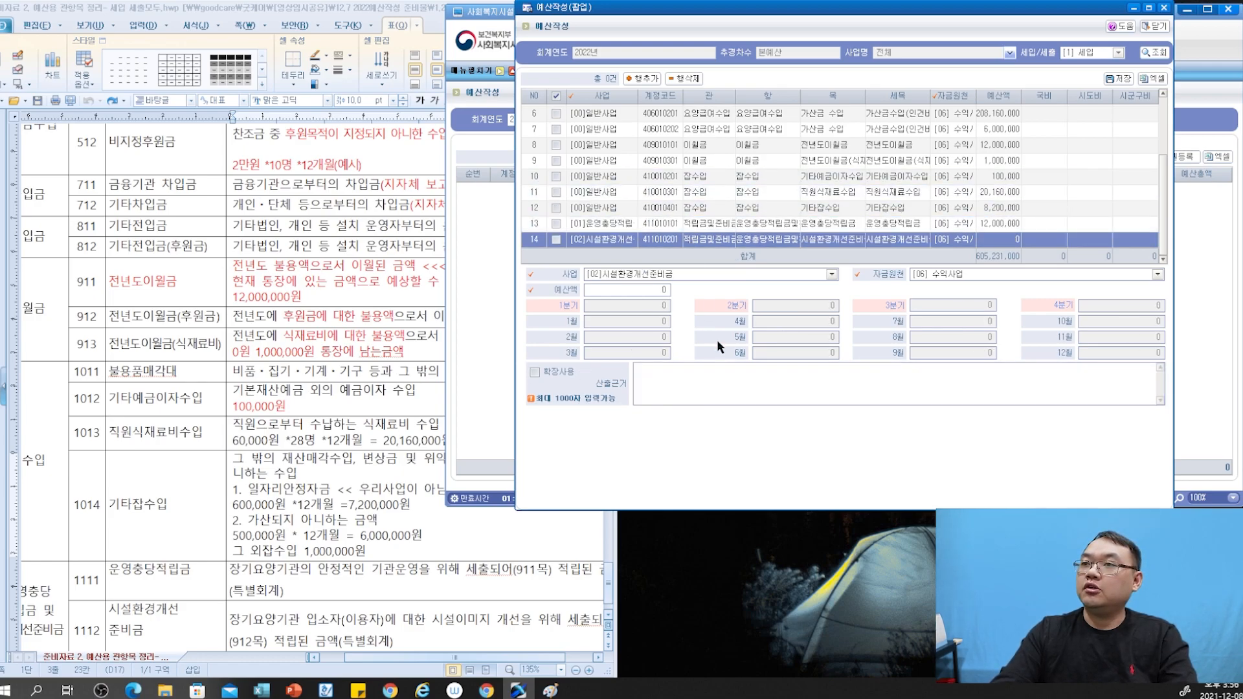
type("12,000,000원")
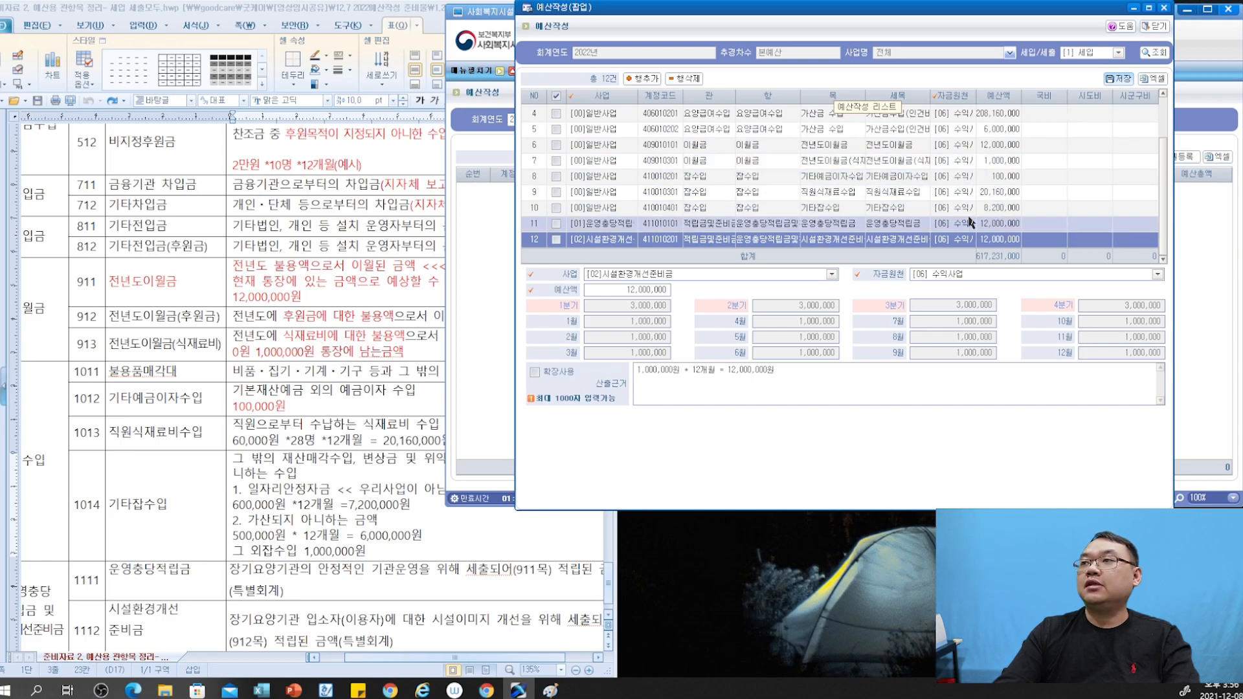
Save the revenue budget and switch 세입/세출 to [2] 세출
scroll(782, 141, "up", 1)
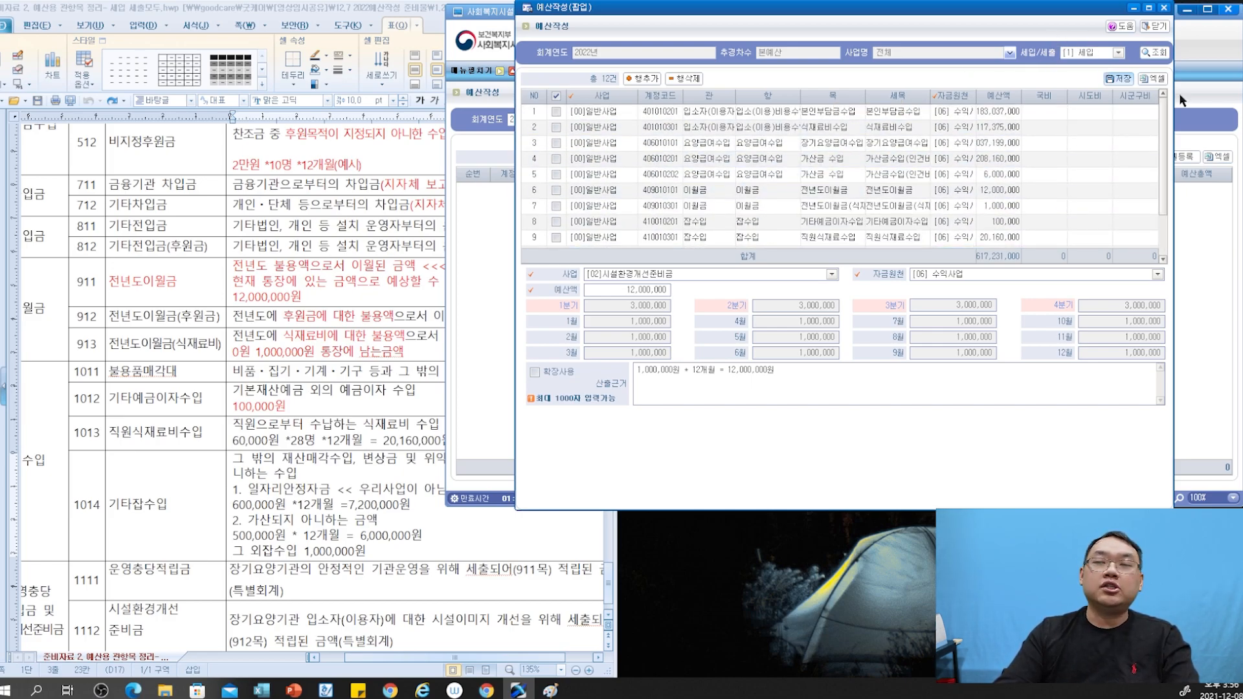
left_click(1118, 80)
left_click(844, 293)
left_click(1106, 52)
left_click(1094, 82)
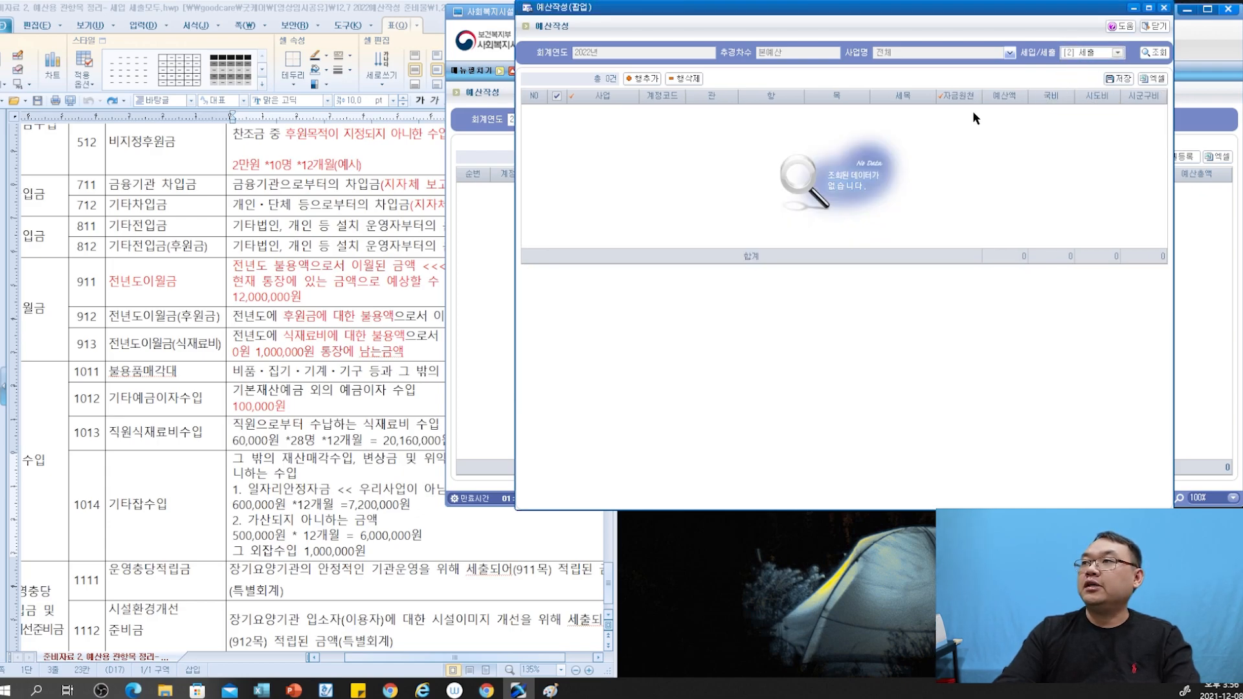
Add budget rows for all expenditure account codes in the 계정코드목록
left_click(642, 79)
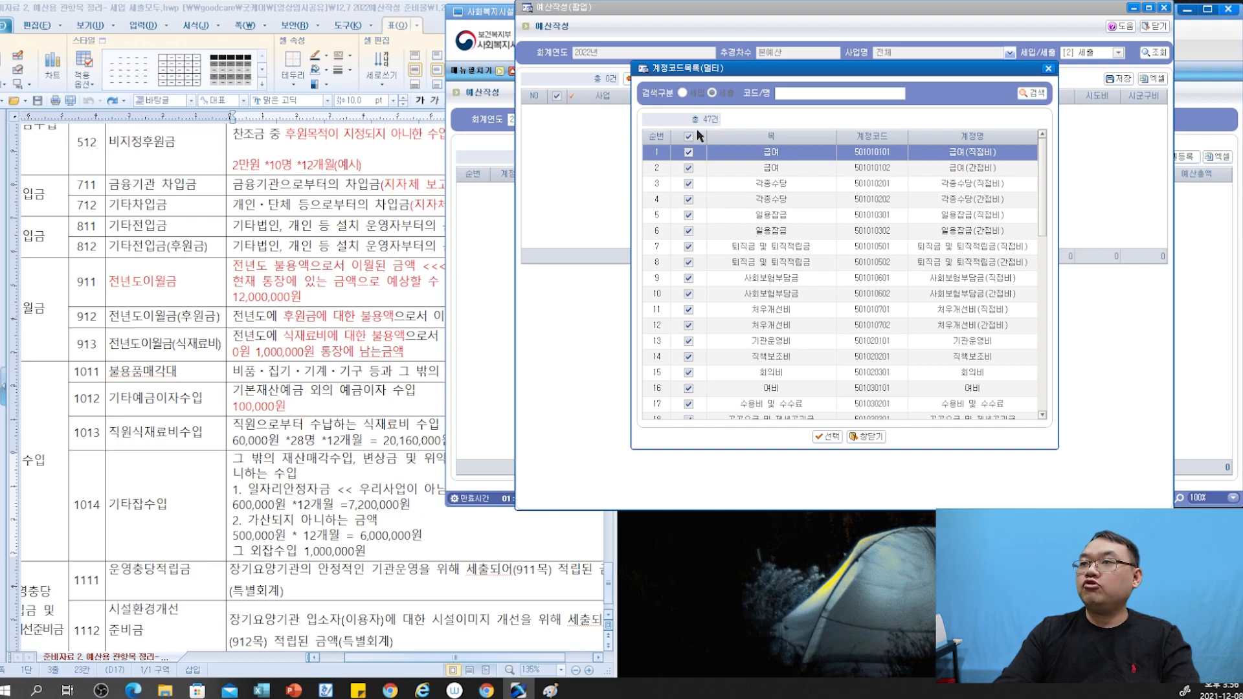
scroll(779, 173, "down", 10)
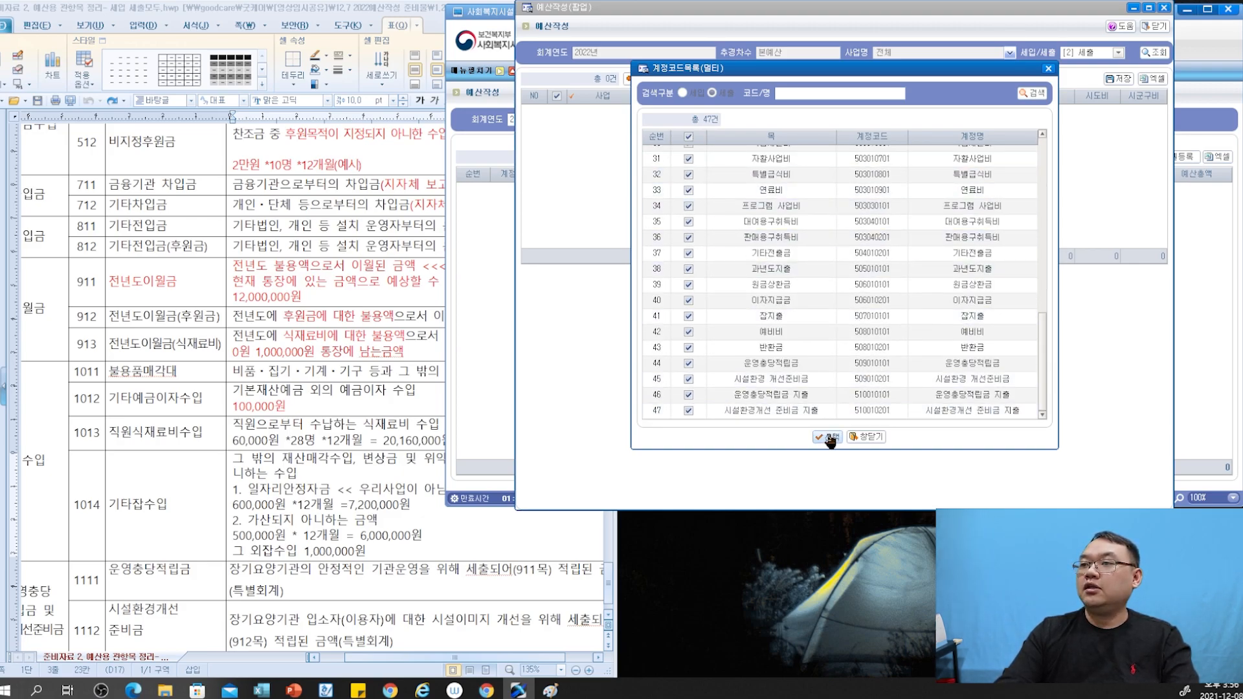
left_click(830, 437)
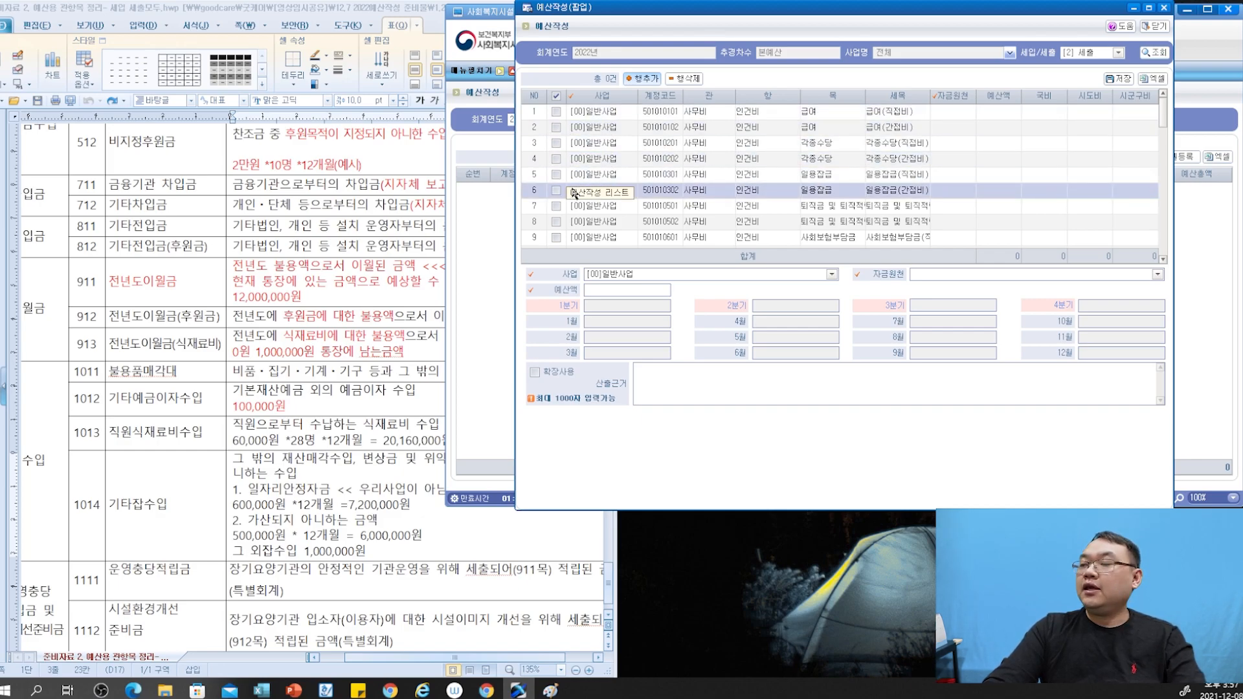
Enter the total 538,200,000 of the document's item 111 급여 - 직접비 as the 예산액 of the 급여(직접비) row 501010101
left_click(384, 465)
scroll(384, 465, "down", 10)
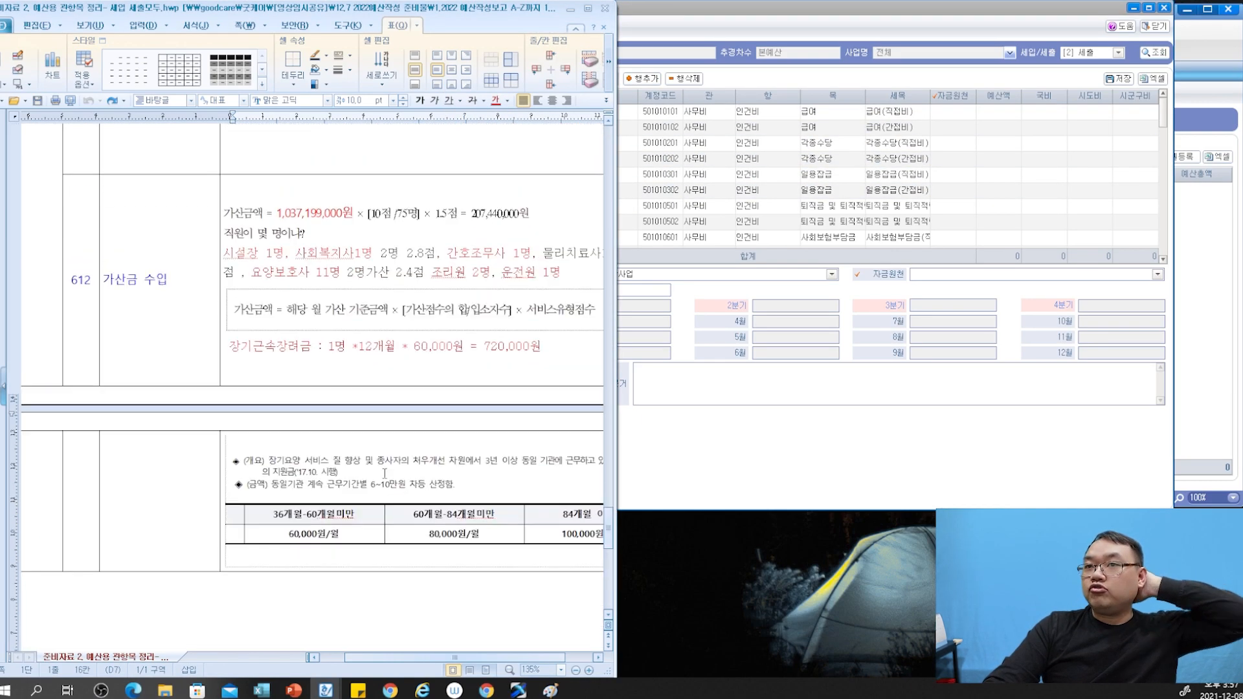
scroll(384, 465, "down", 20)
scroll(437, 303, "up", 15)
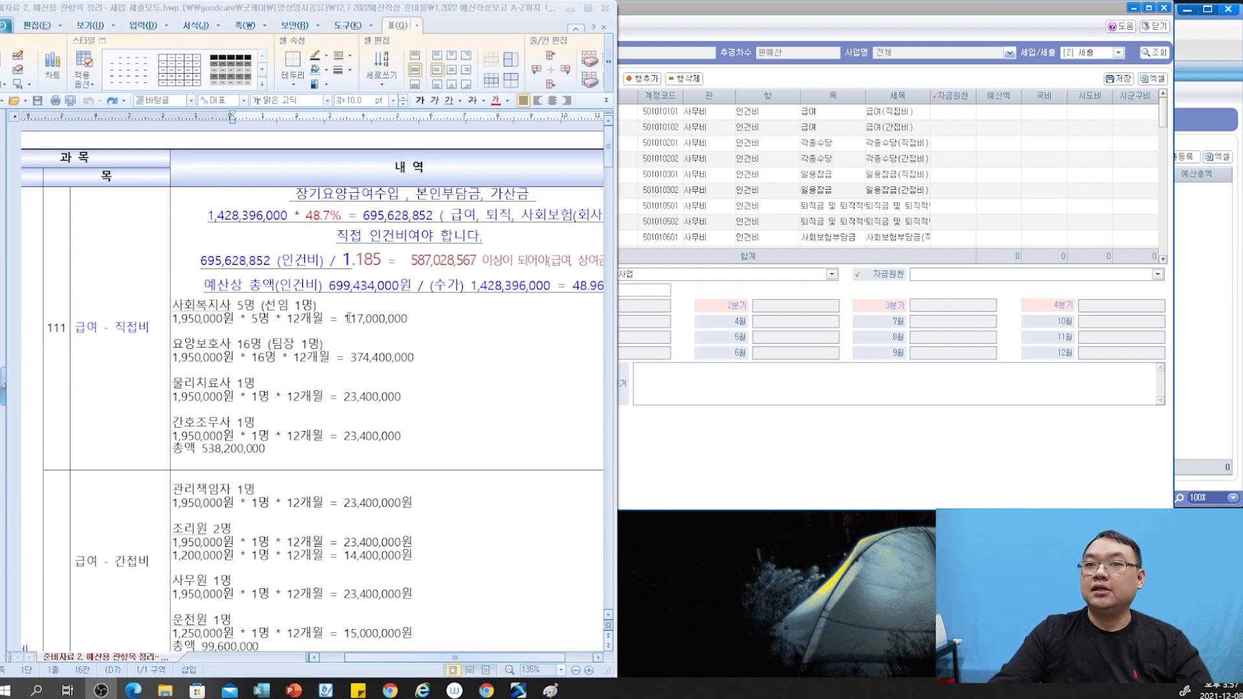
left_click(415, 357)
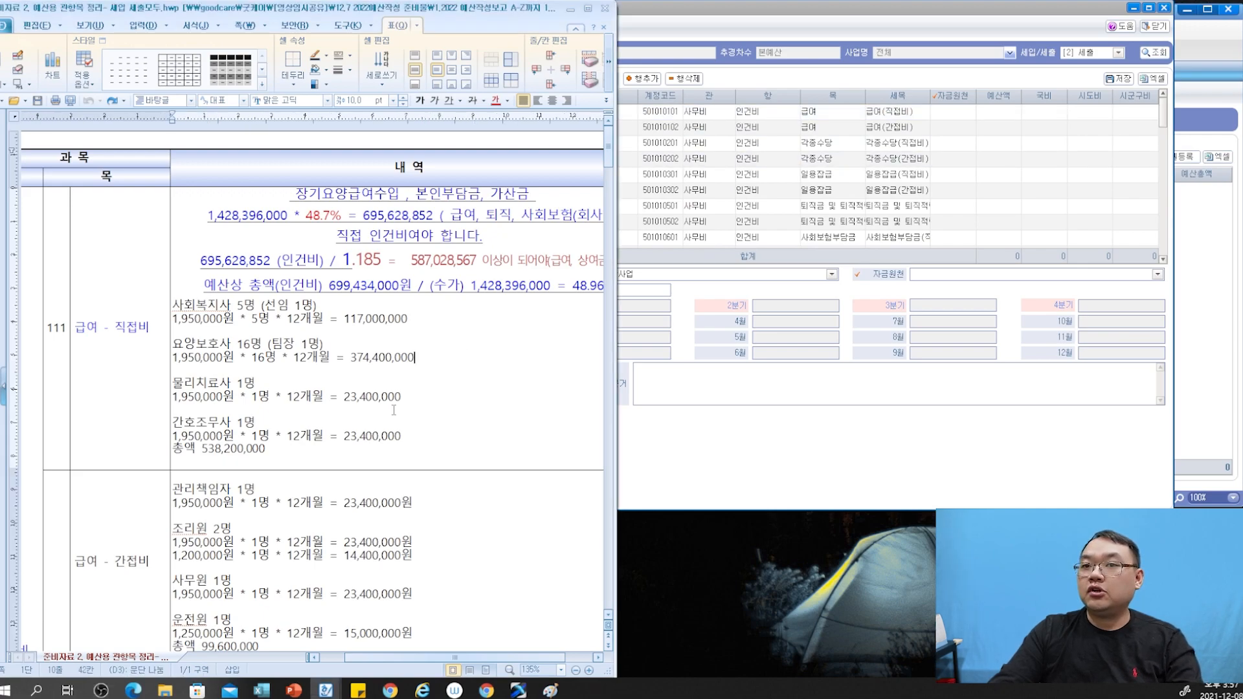
left_click_drag(265, 457, 184, 451)
left_click(244, 442)
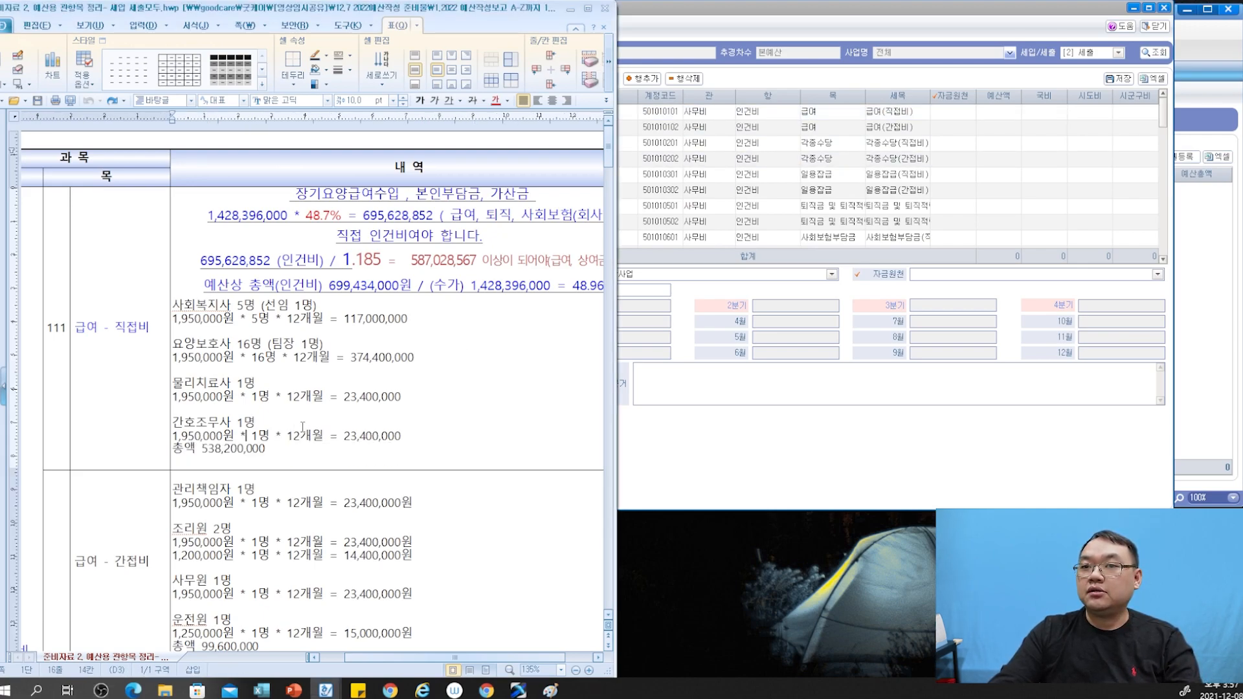
left_click(790, 114)
left_click(214, 456)
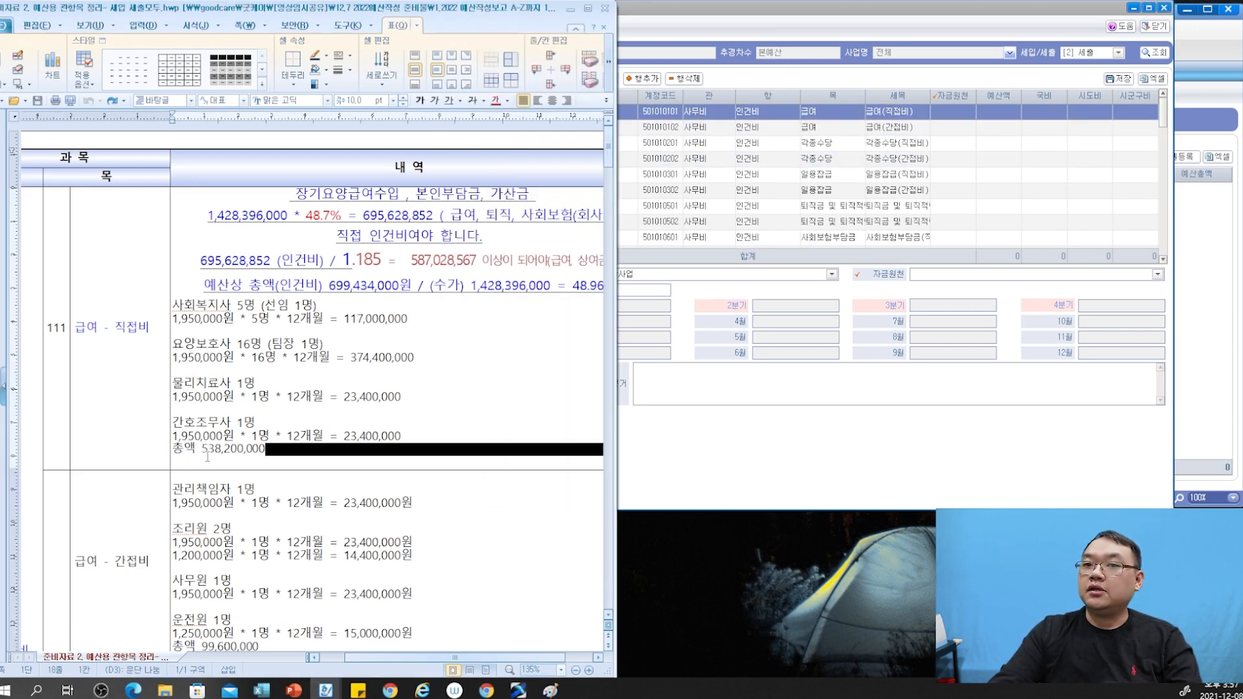
double_click(214, 449)
key("ctrl+c")
left_click(666, 289)
key("ctrl+v")
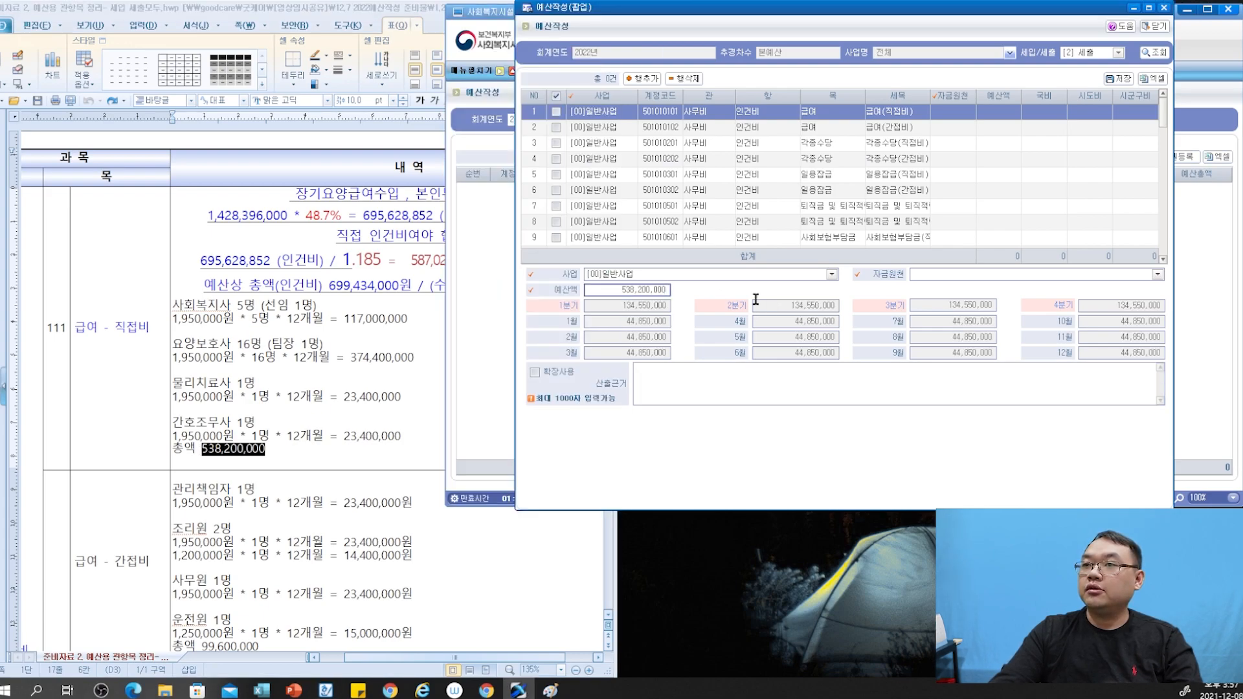
Sort the rows by 계정코드 and delete the 운영충당적립금 지출 row 510010101 and the 시설환경개선 준비금 지출 row 510010201
left_click(614, 127)
left_click(649, 97)
scroll(707, 223, "down", 5)
scroll(707, 223, "down", 8)
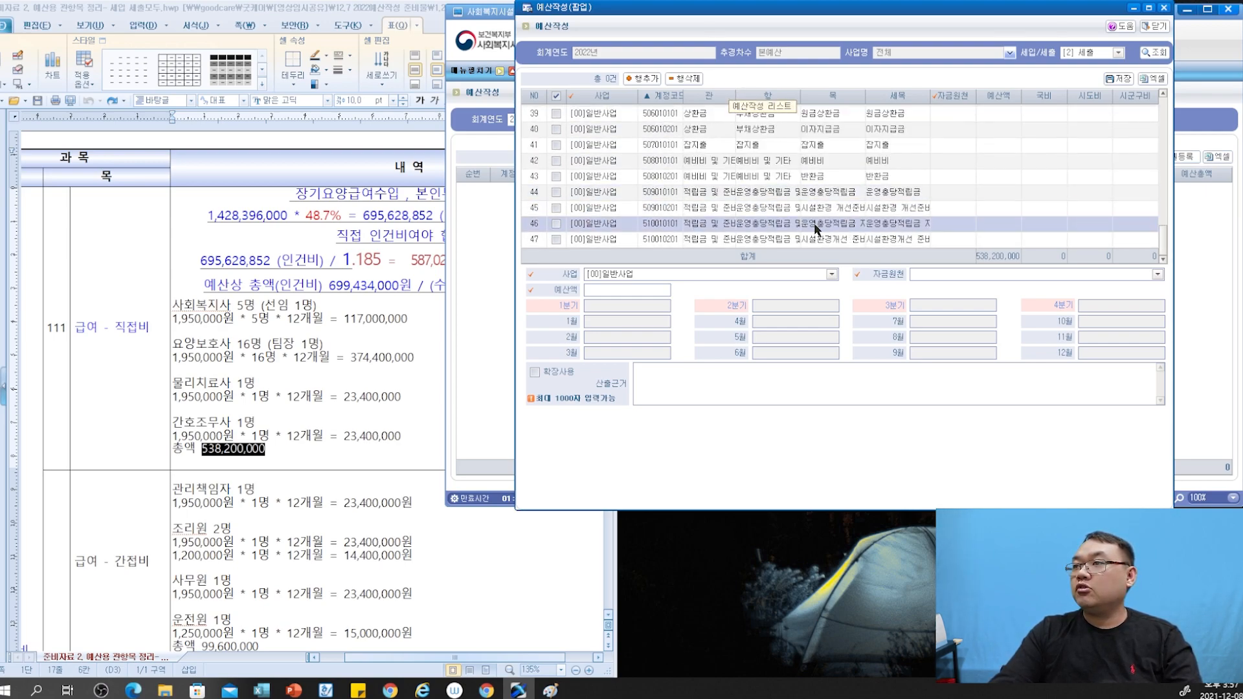
left_click(555, 223)
left_click(556, 240)
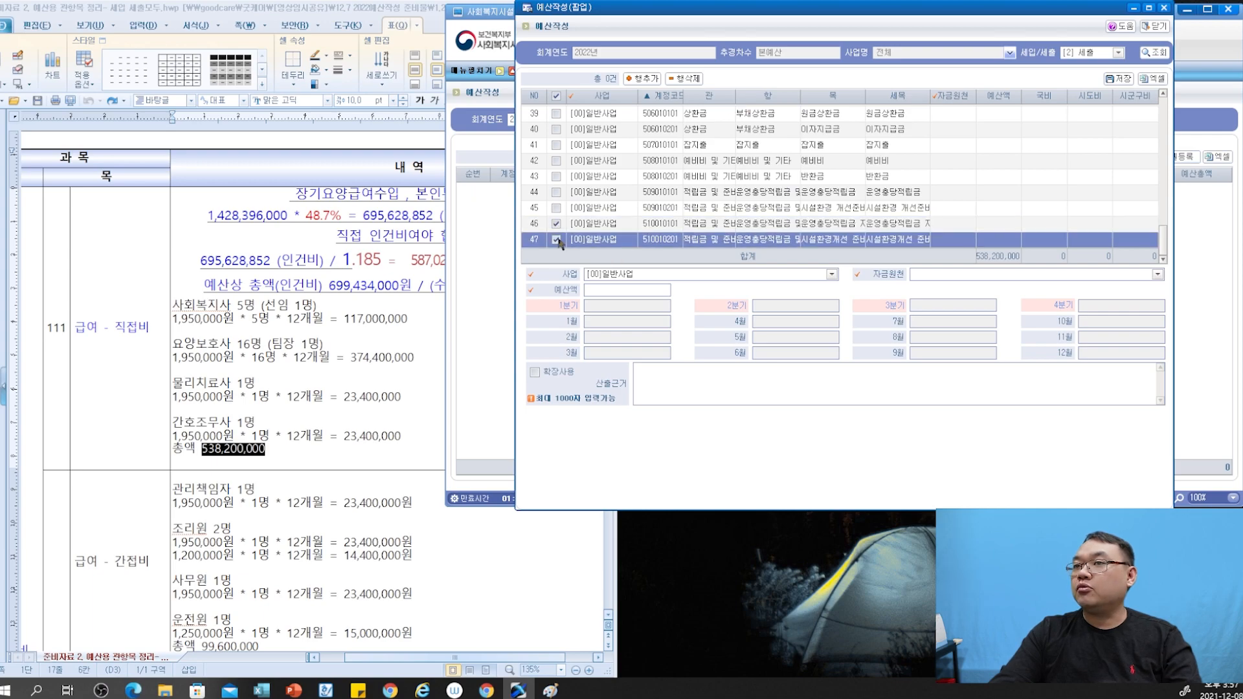
left_click(678, 79)
left_click(827, 289)
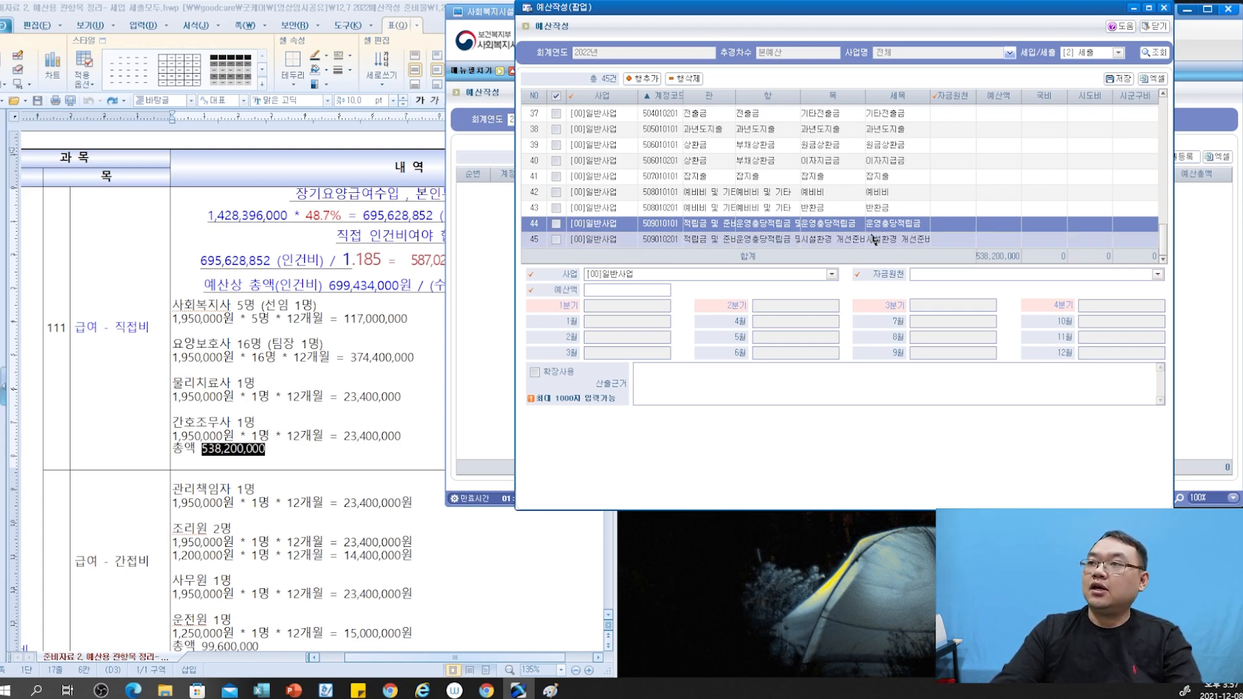
Copy item 111's salary calculations from 사회복지사 5명 to 간호조무사 1명 into the 산출근거 of the 급여(직접비) row 501010101
scroll(909, 239, "up", 12)
left_click(661, 114)
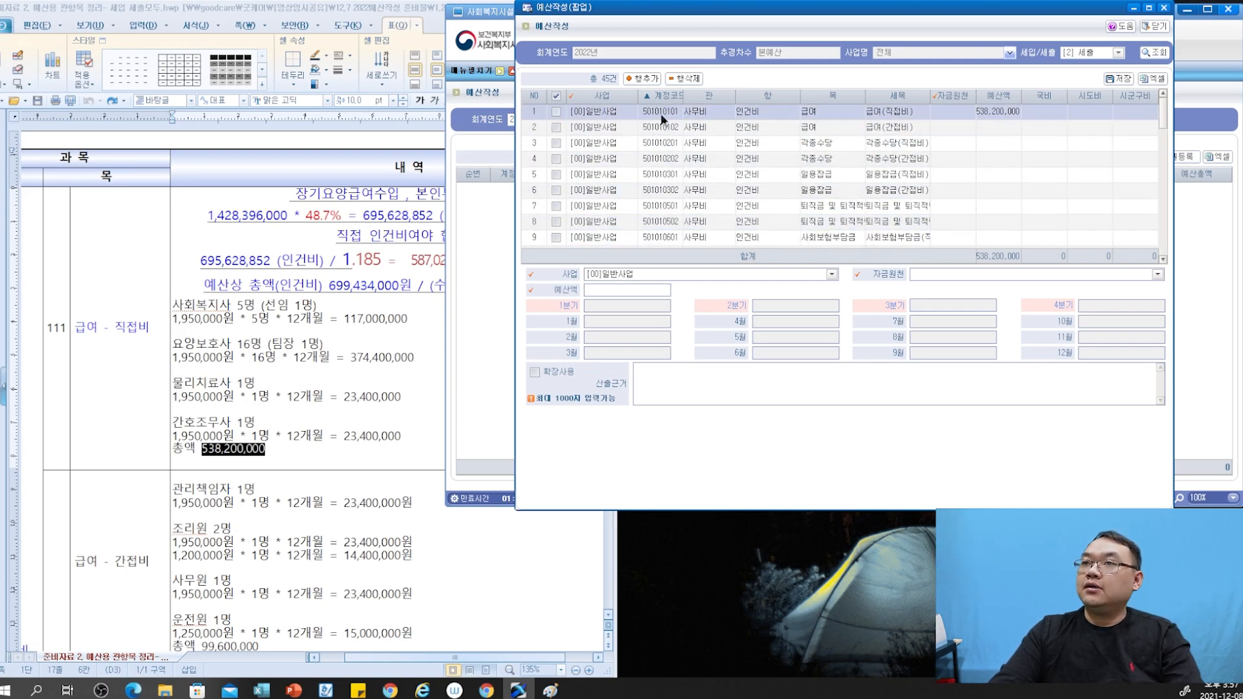
left_click(269, 445)
left_click_drag(414, 441, 176, 309)
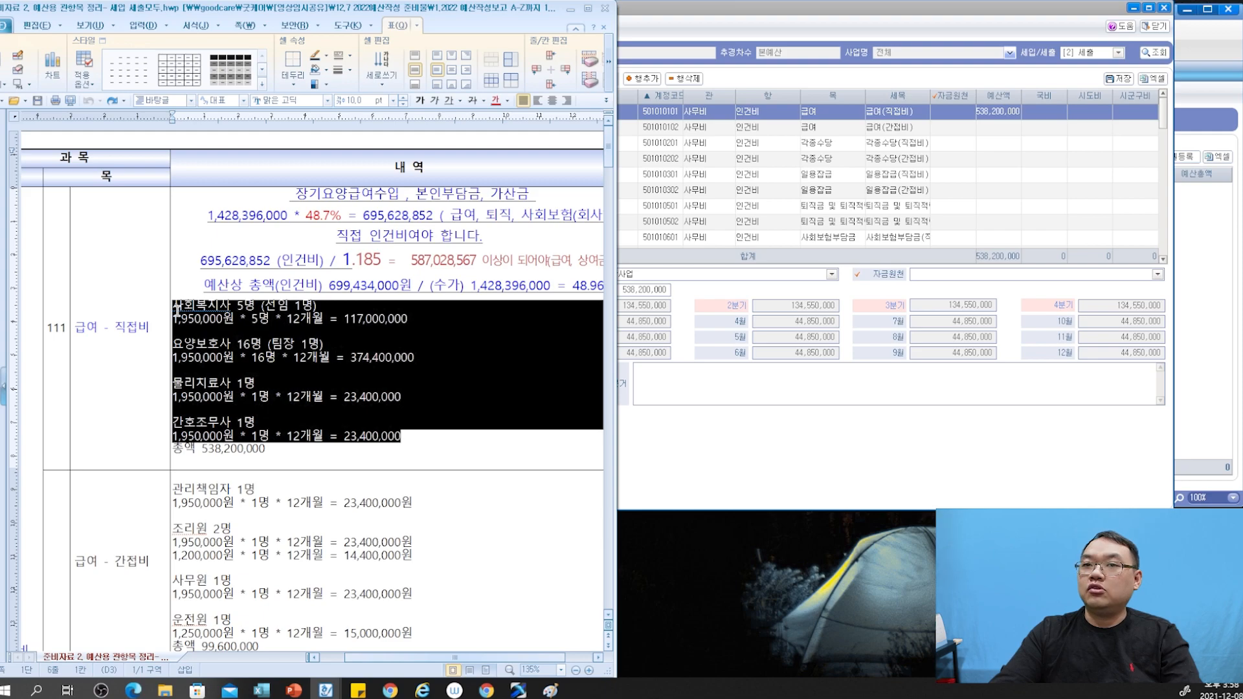
left_click(695, 398)
key("ctrl+v")
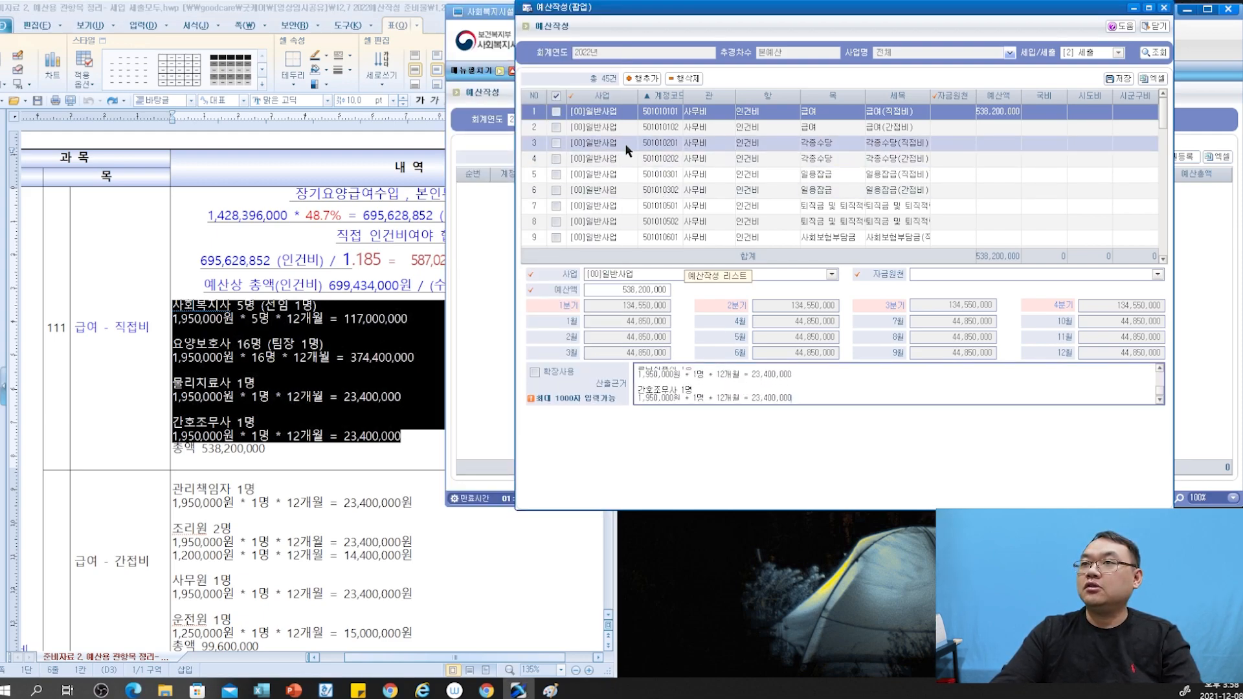
Enter the document's 급여 - 간접비 total 99,600,000 as the 예산액 of the 급여(간접비) row 501010102
left_click(632, 132)
left_click(326, 491)
scroll(325, 491, "down", 3)
scroll(326, 490, "down", 1)
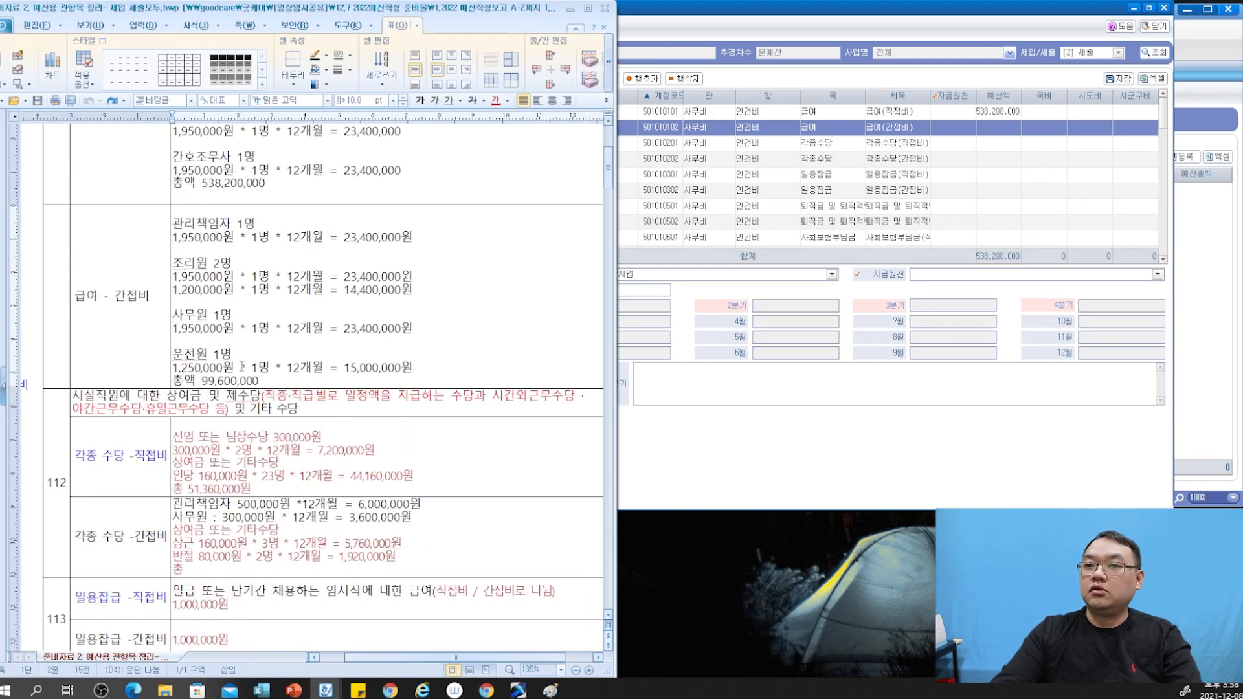
mouse_move(268, 383)
left_mouse_down()
mouse_move(203, 382)
mouse_move(275, 381)
left_mouse_up()
left_click(204, 382)
key("ctrl+c")
left_click(648, 289)
key("ctrl+v")
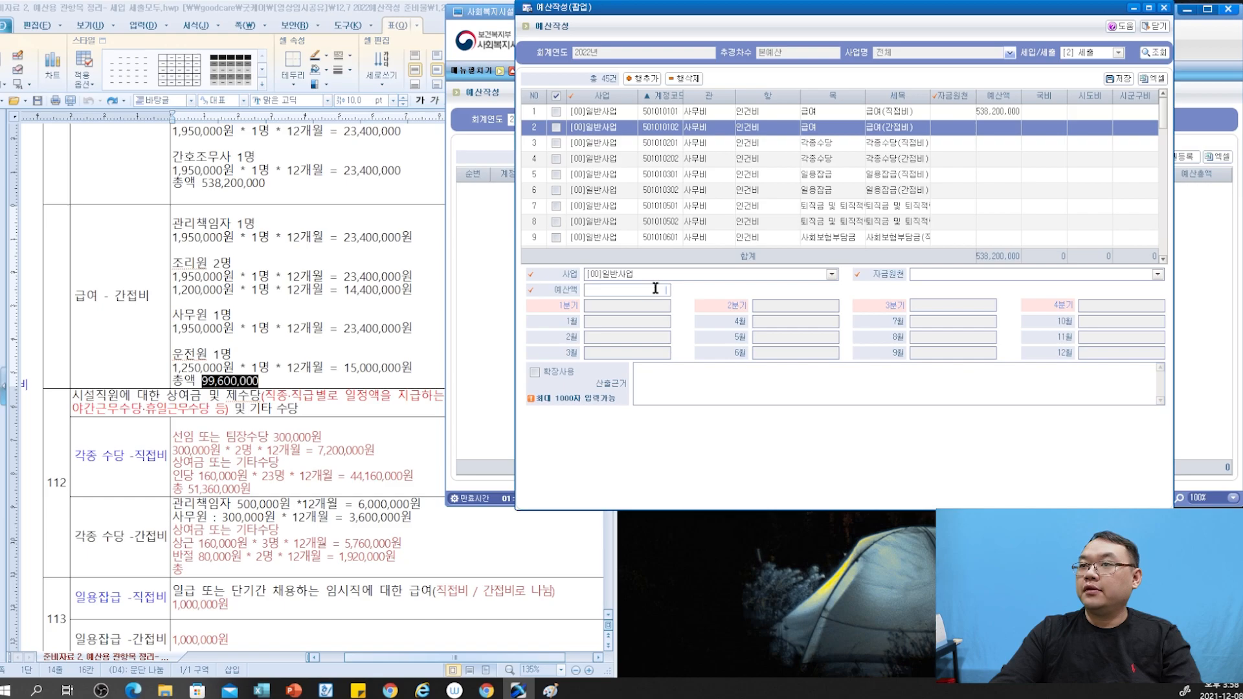
Copy the 급여 - 간접비 calculations from 관리책임자 1명 to 운전원 1명 into the 산출근거 of row 501010102
left_click(424, 365)
left_click_drag(424, 366, 174, 225)
left_click(768, 424)
Enter the document's item 112 각종 수당 - 직접비 total 51,360,000 as the 예산액 of the 각종수당(직접비) row 501010201
left_click(744, 143)
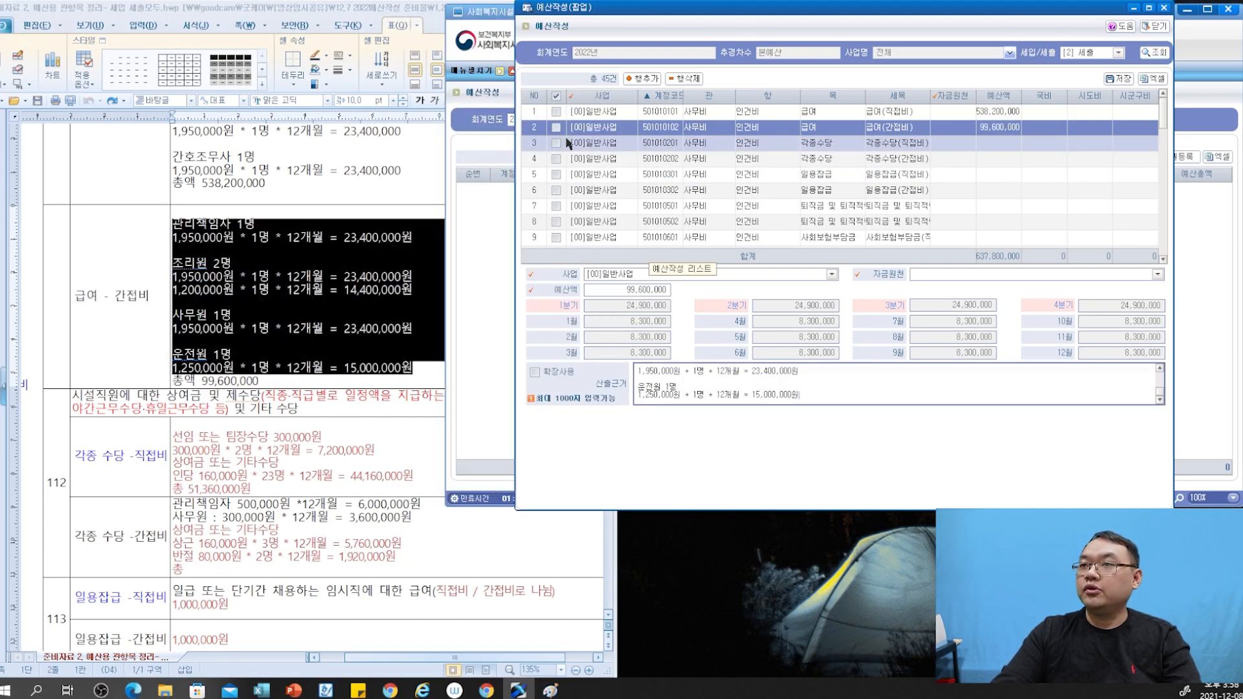
left_click(300, 491)
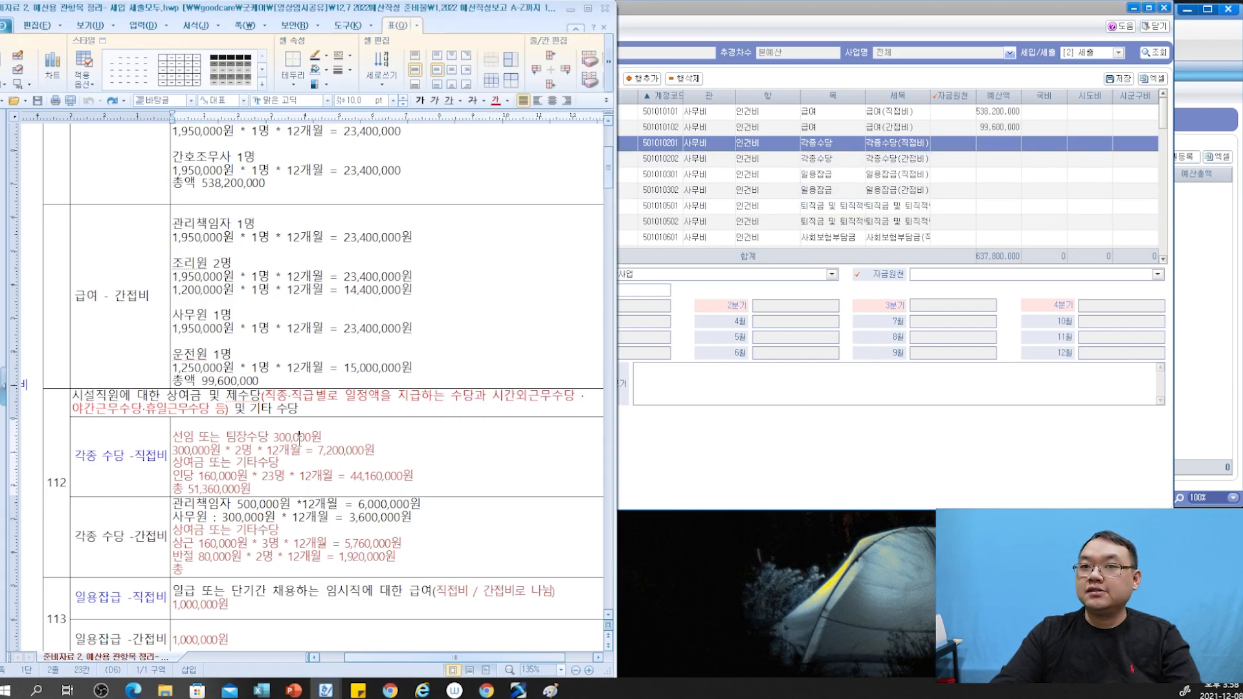
scroll(261, 397, "down", 3)
left_click_drag(246, 382, 197, 384)
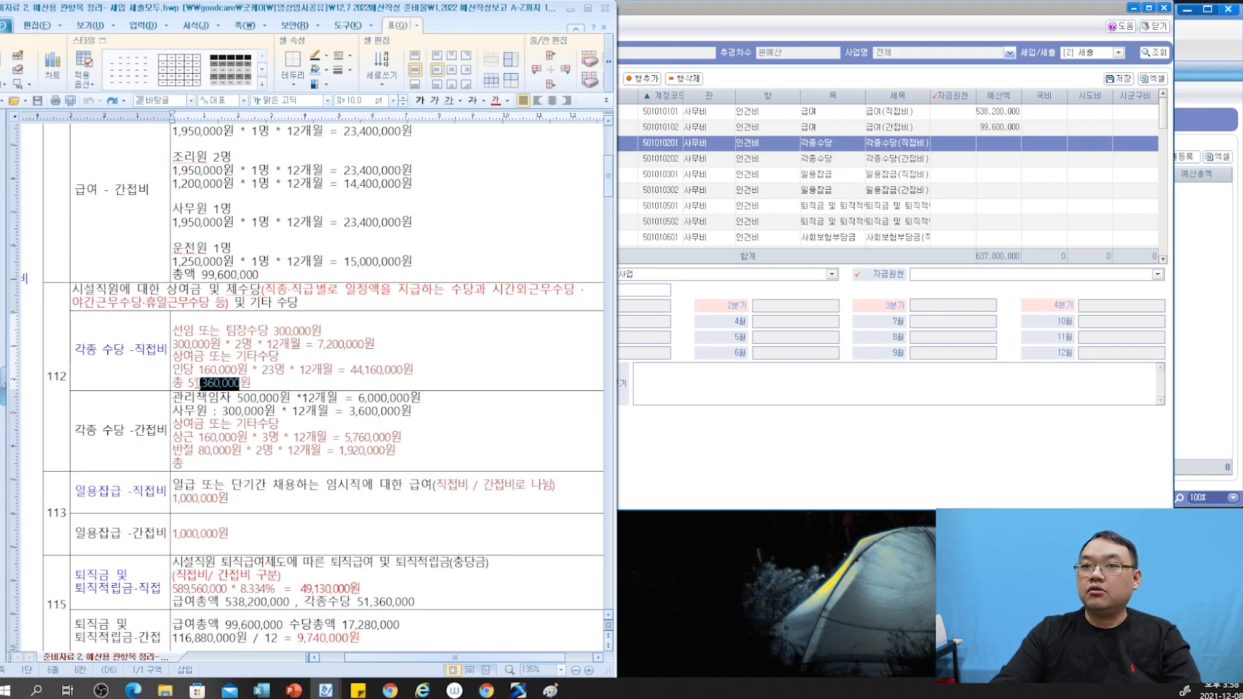
key("ctrl+c")
left_click(649, 289)
key("ctrl+v")
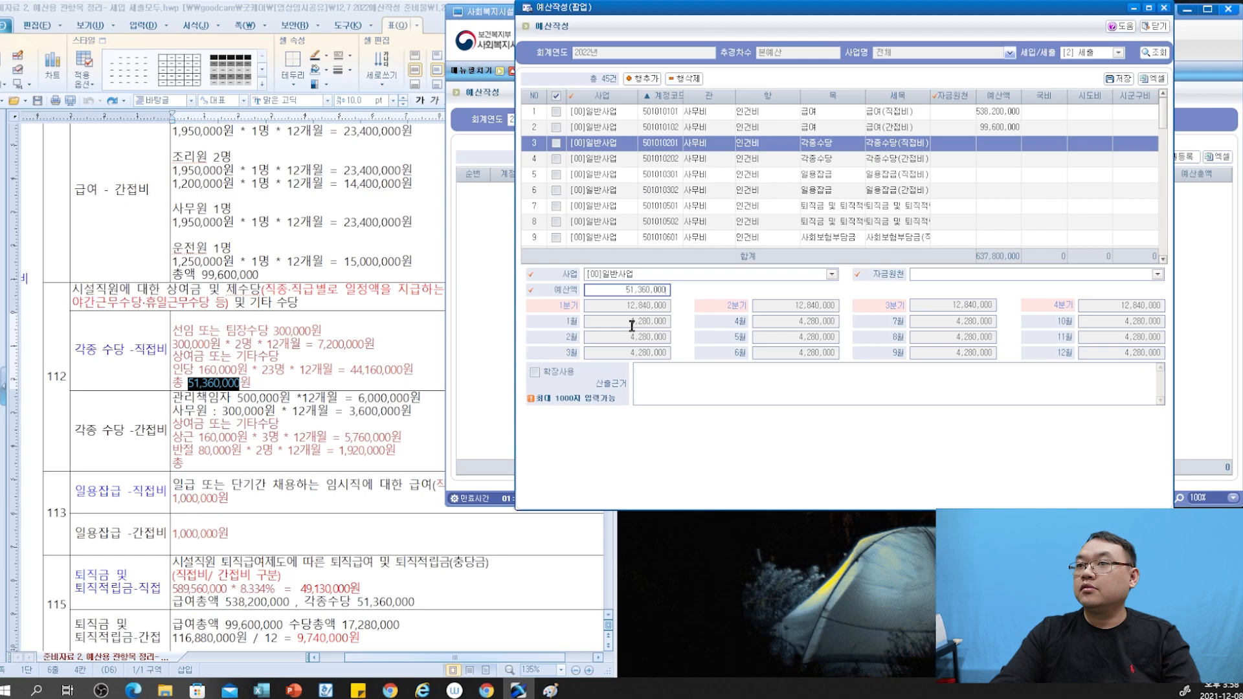
Copy the 각종 수당 - 직접비 calculations, from 선임 또는 팀장수당 to 44,160,000원, into the 산출근거 of row 501010201
left_click(270, 373)
left_click_drag(431, 374, 179, 337)
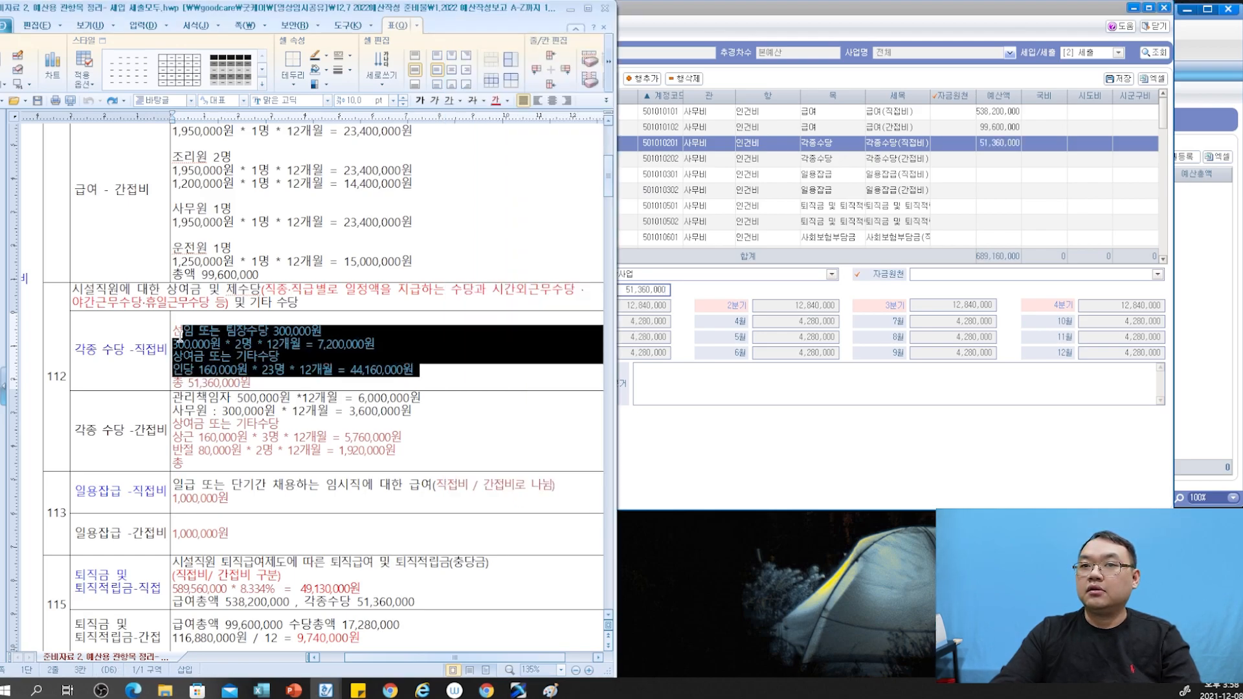
key("ctrl+c")
left_click(795, 379)
key("ctrl+v")
Copy the 각종 수당 - 간접비 calculations, from 관리책임자 to 1,920,000원, into the 산출근거 of the 각종수당(간접비) row 501010202
left_click(717, 158)
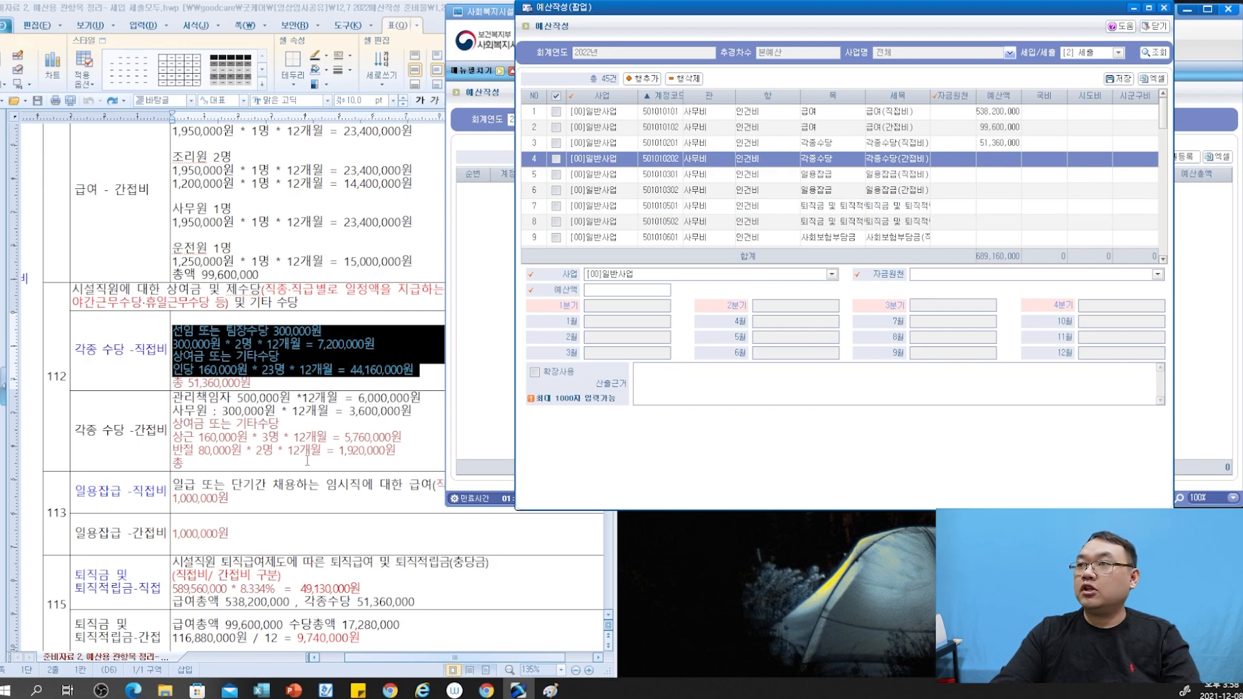
left_click(300, 451)
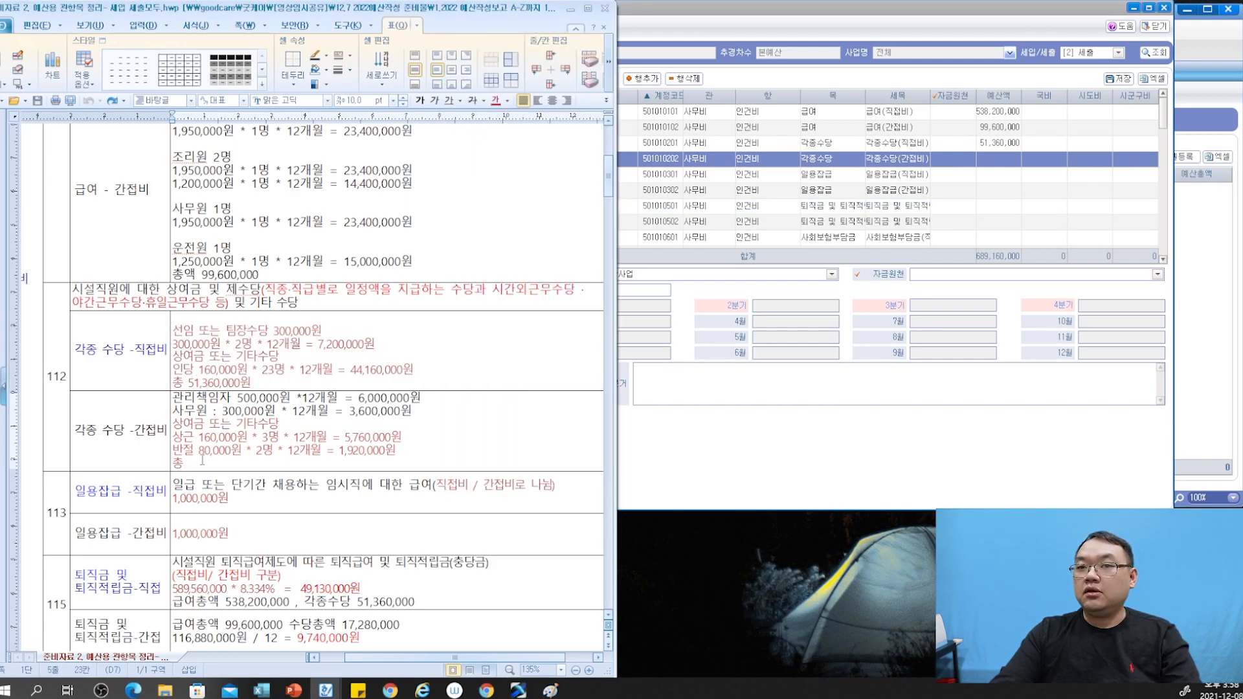
left_click_drag(406, 453, 174, 401)
left_click(708, 369)
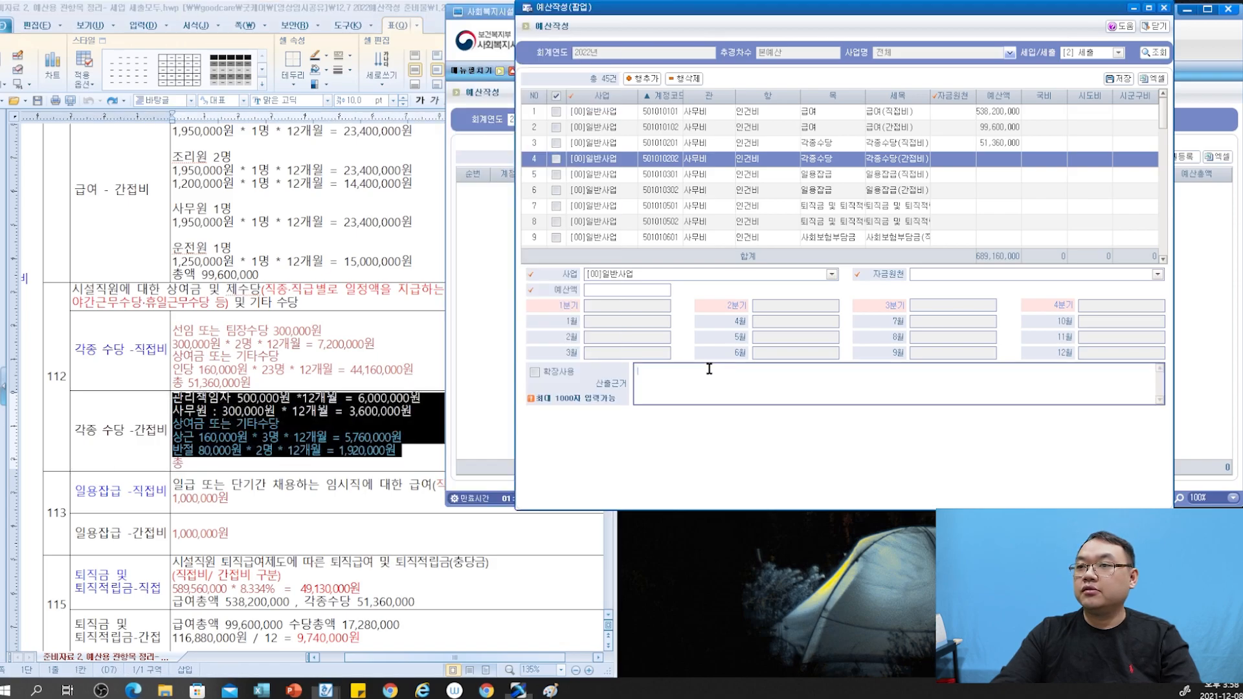
key("ctrl+v")
Open the Windows calculator (계산기) and add up the 각종 수당 - 간접비 amounts 6000000 + 3600000 + 5760000 + 1920000
left_click(443, 448)
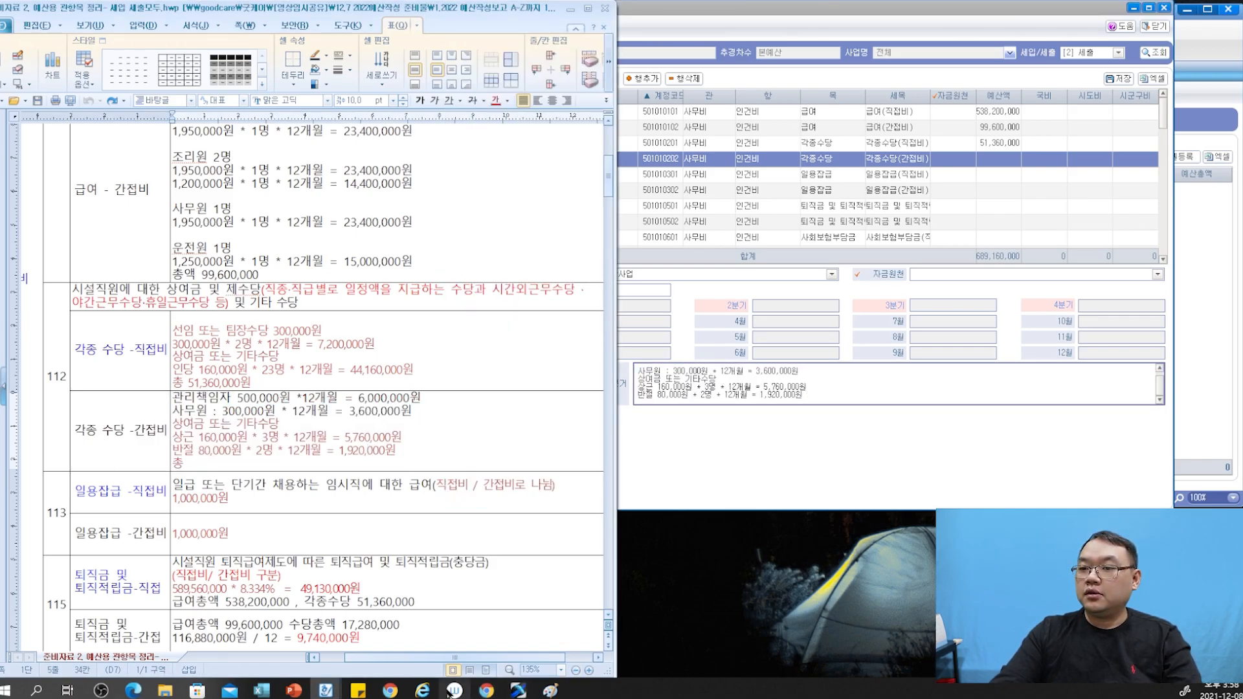
left_click(64, 691)
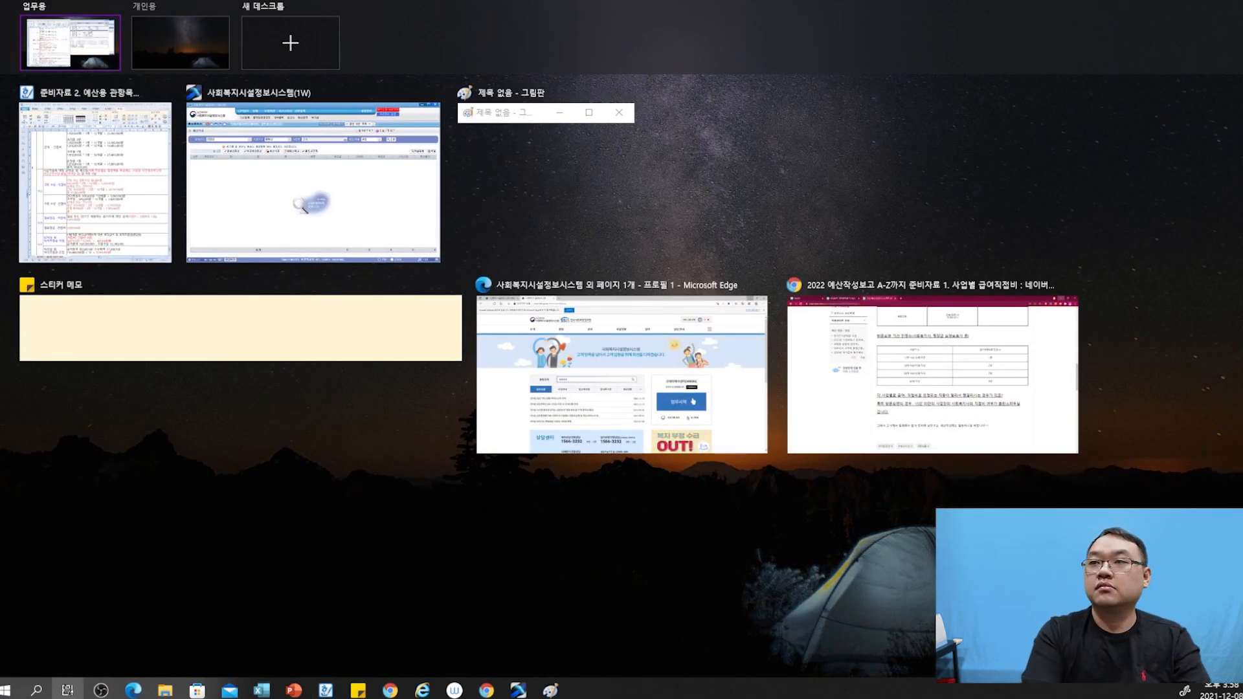
left_click(257, 183)
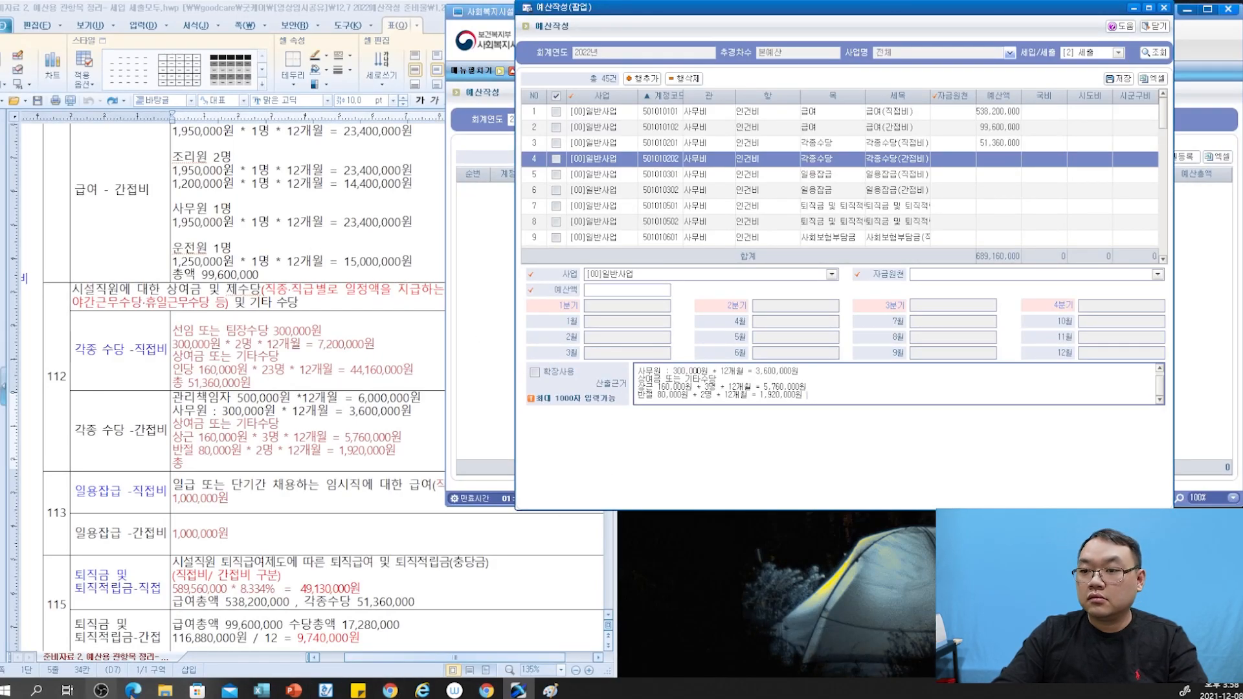
left_click(36, 691)
type("ㄱ계산기")
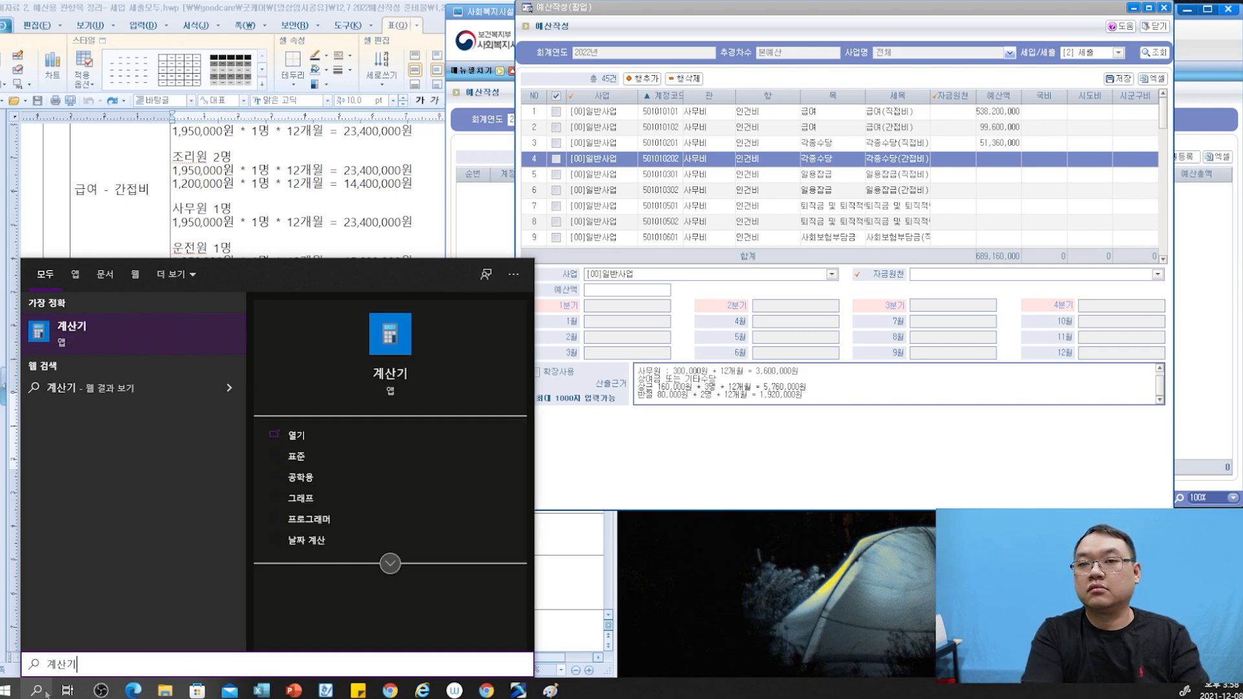
key("Return")
left_click_drag(919, 10, 974, 77)
type("6000000 + 3600000 + ")
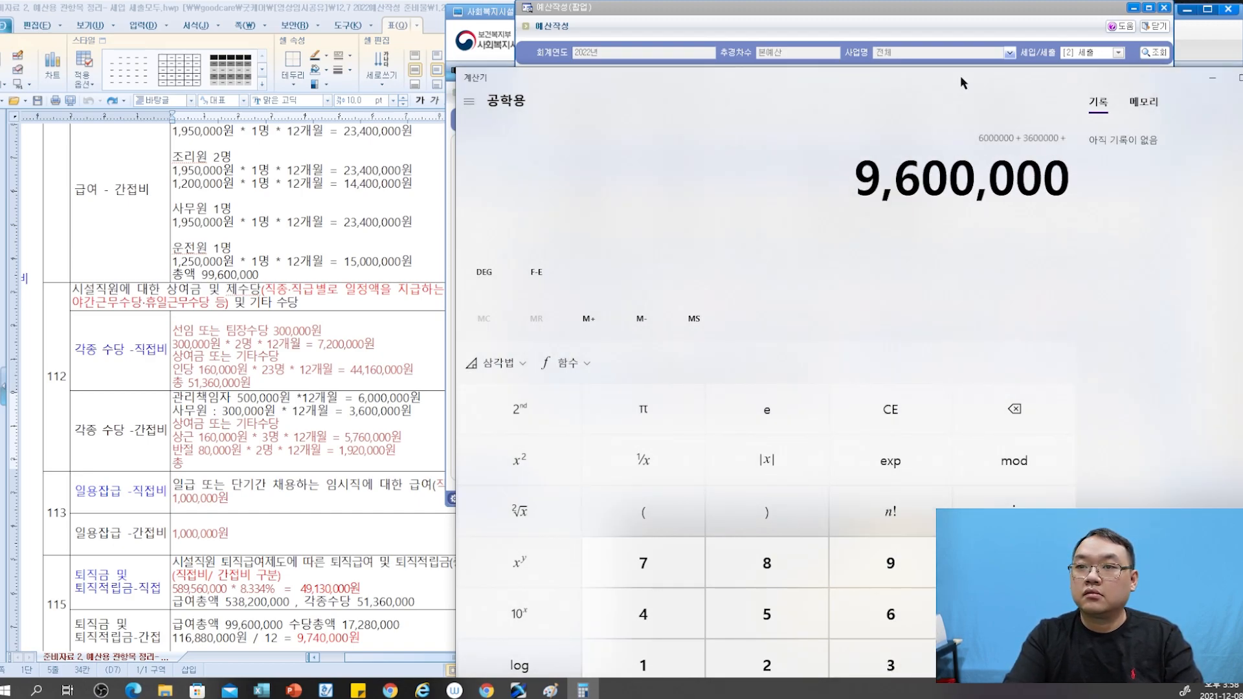
type("5760000 + 1920000")
key("Return")
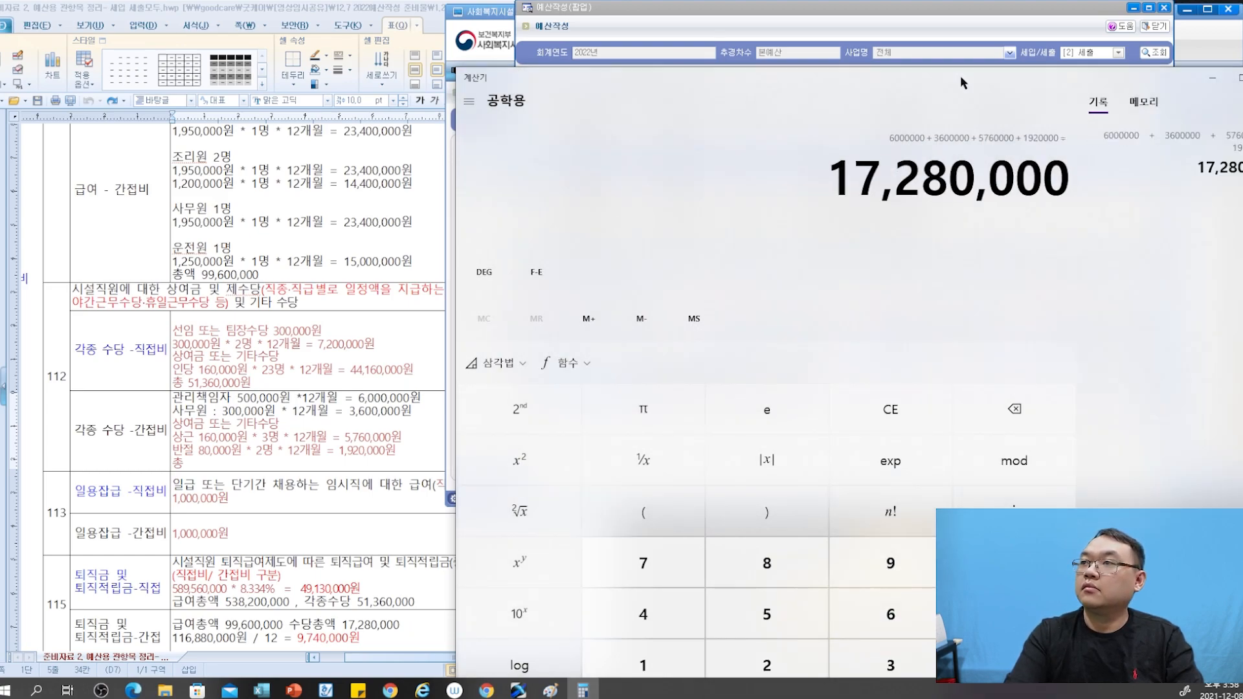
Copy the calculated sum 17,280,000 after 총 in the document's 각종 수당 - 간접비 cell and into the 예산액 of row 501010202
left_click_drag(833, 180, 1059, 193)
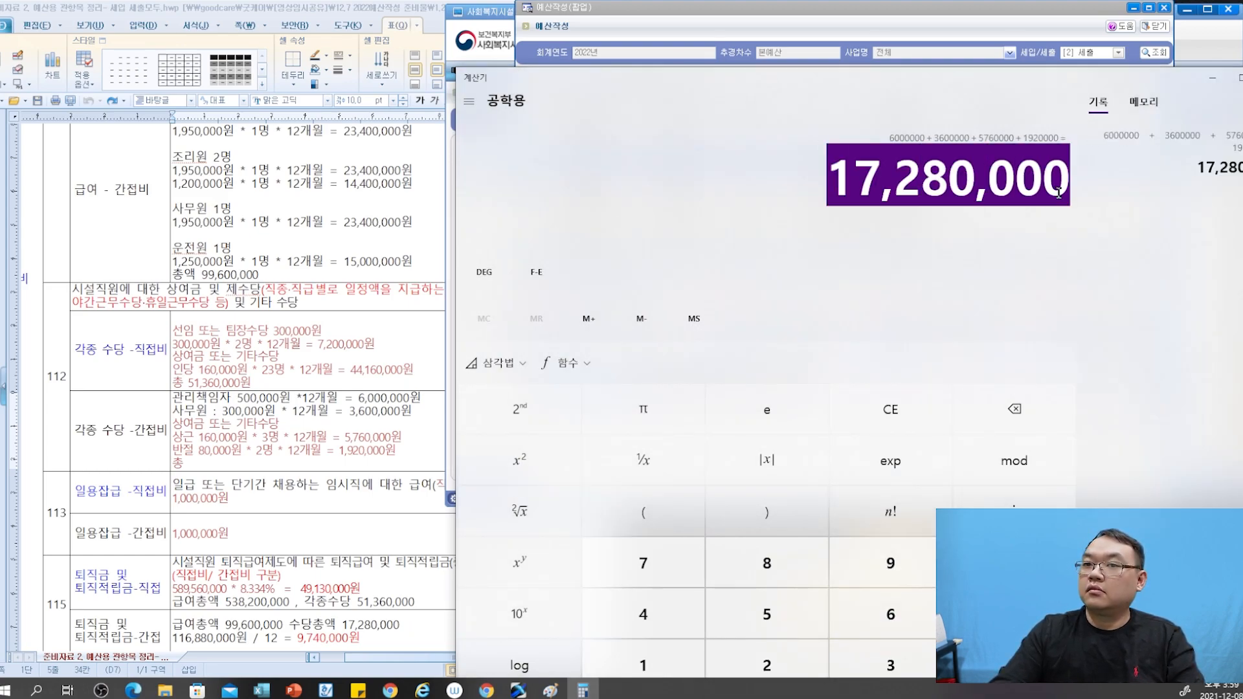
left_click(186, 463)
key("ctrl+v")
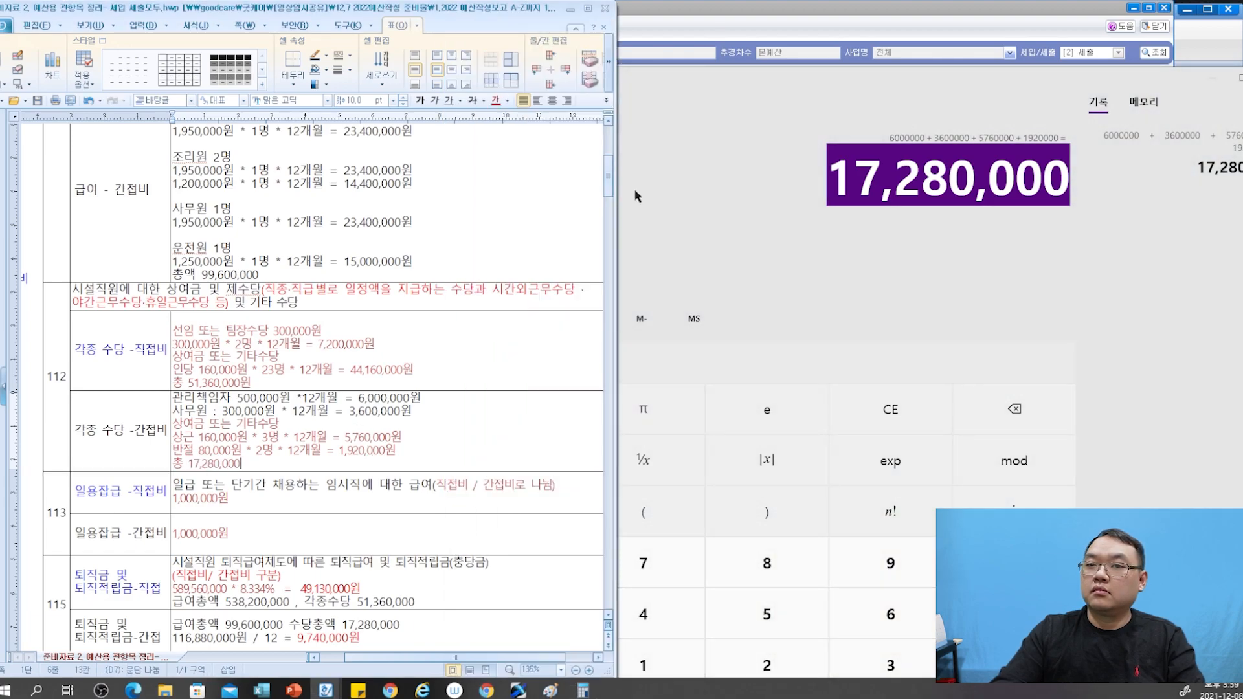
left_click(859, 11)
left_click(620, 289)
key("ctrl+v")
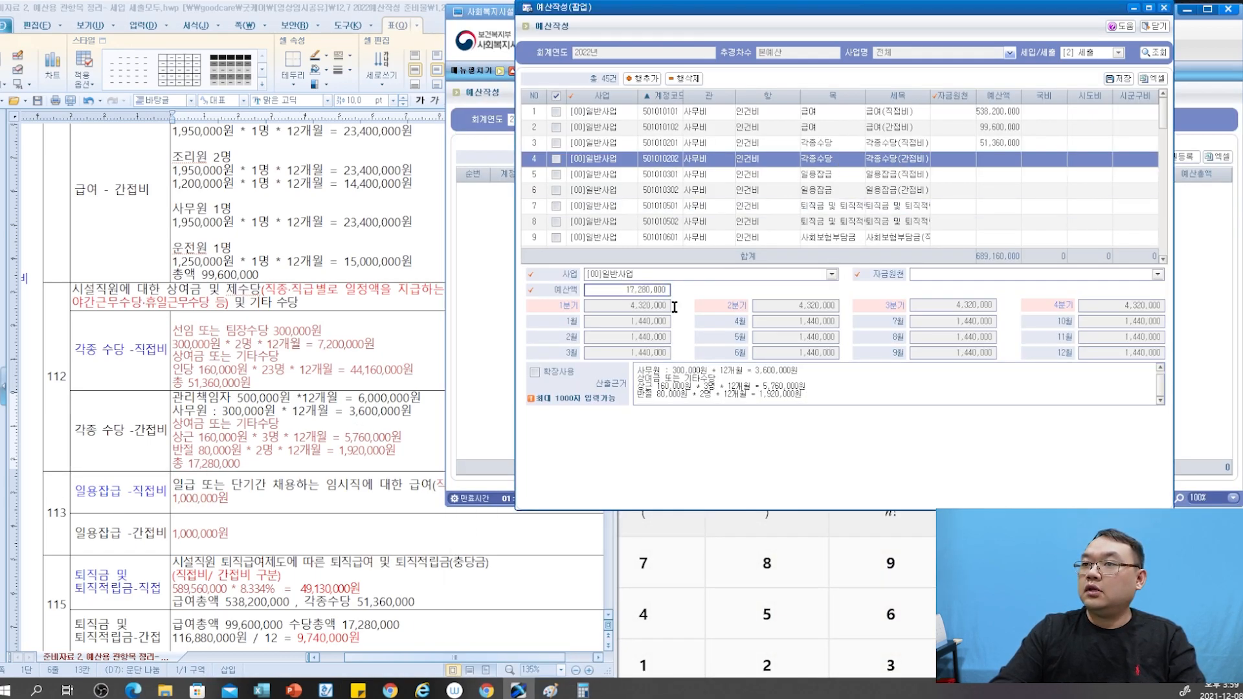
Enter 1,000,000 from item 113 as the 예산액 of both 일용잡급 rows, 직접비 501010301 and 간접비 501010302
left_click(759, 173)
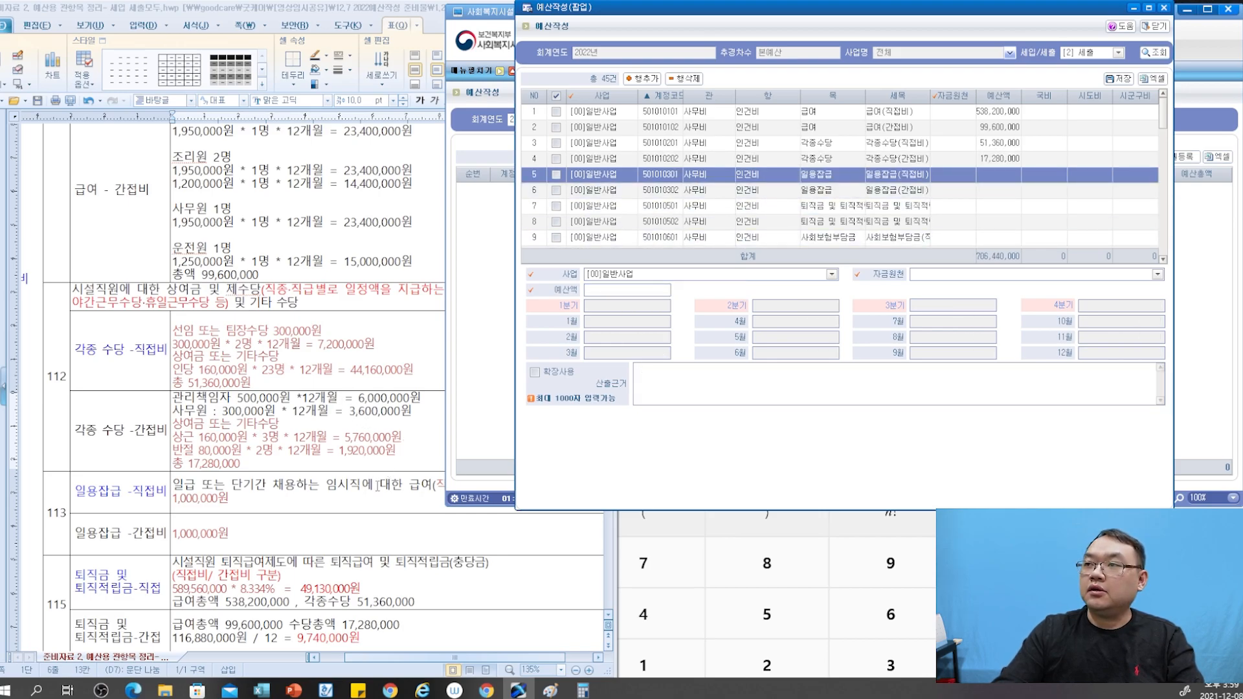
left_click(324, 488)
scroll(213, 450, "down", 1)
left_click_drag(213, 449, 172, 447)
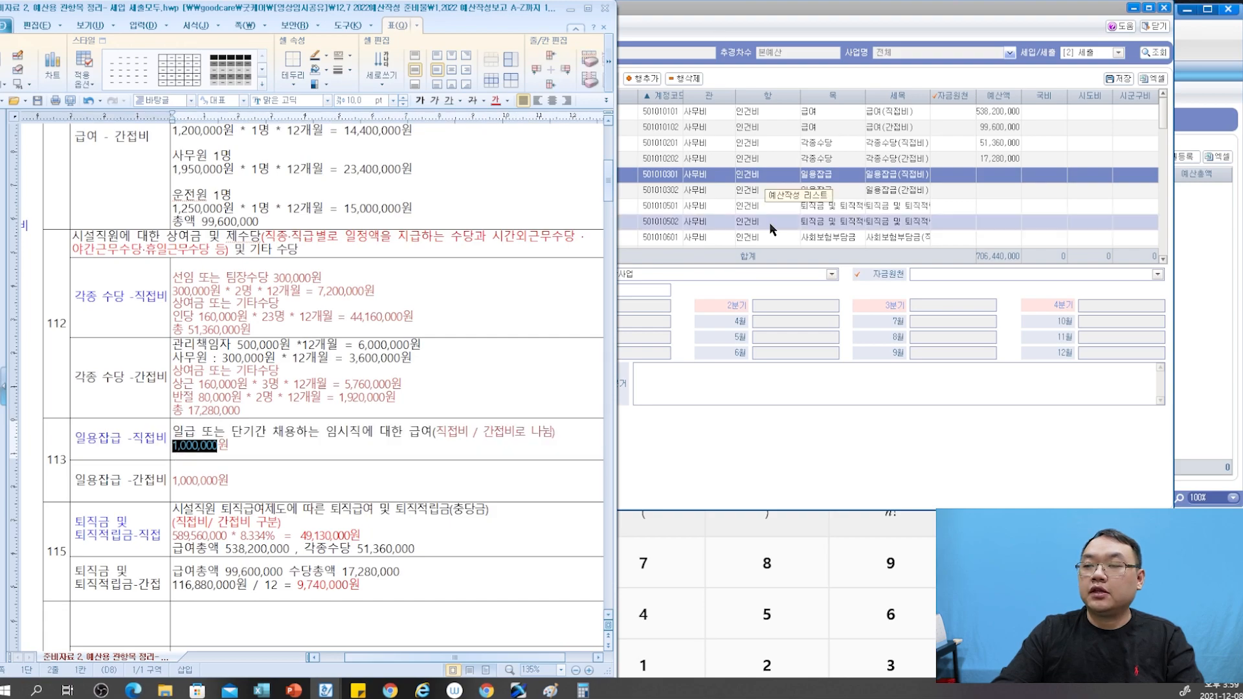
left_click(654, 289)
key("ctrl+v")
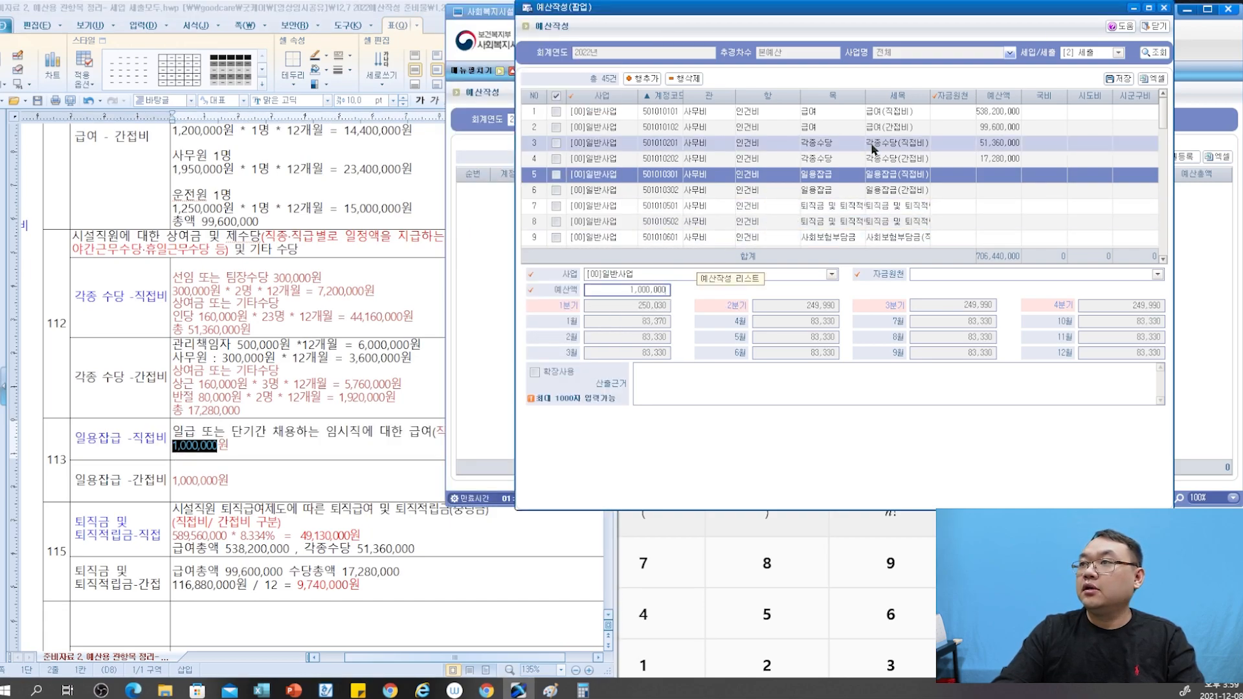
left_click(860, 193)
key("ctrl+v")
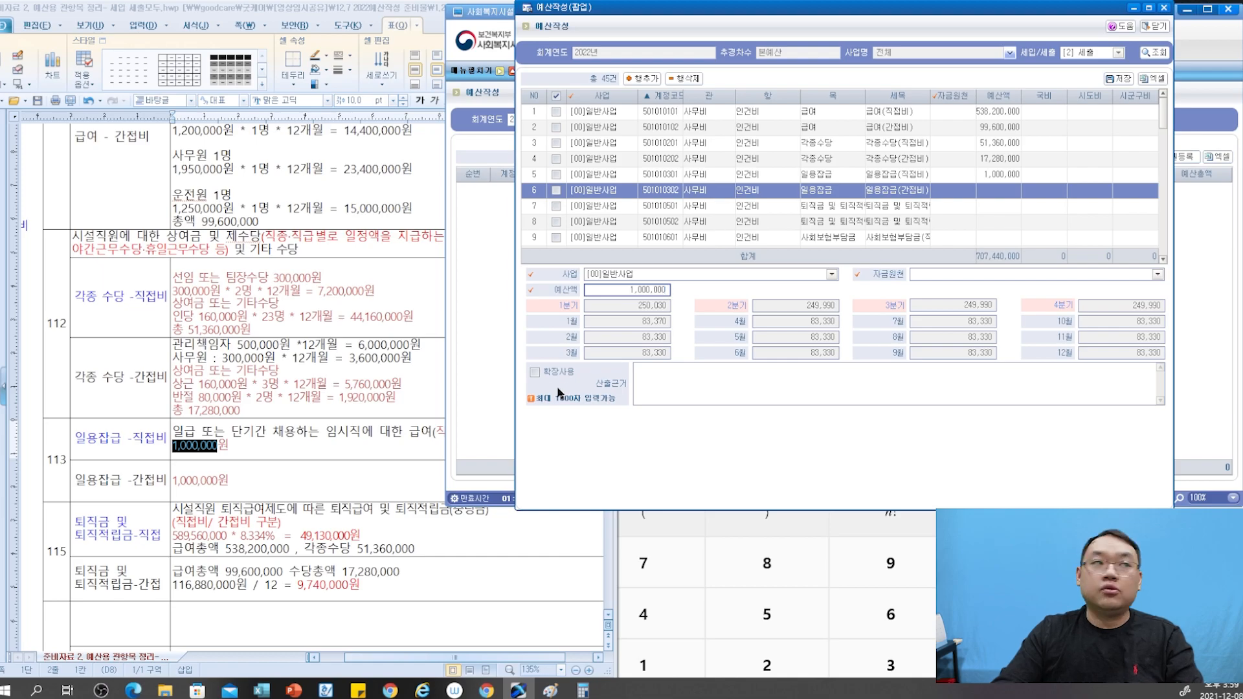
Enter the document's item 115 퇴직금 및 퇴직적립금-직접 amount 49,130,000 as the 예산액 of row 501010501
left_click(394, 463)
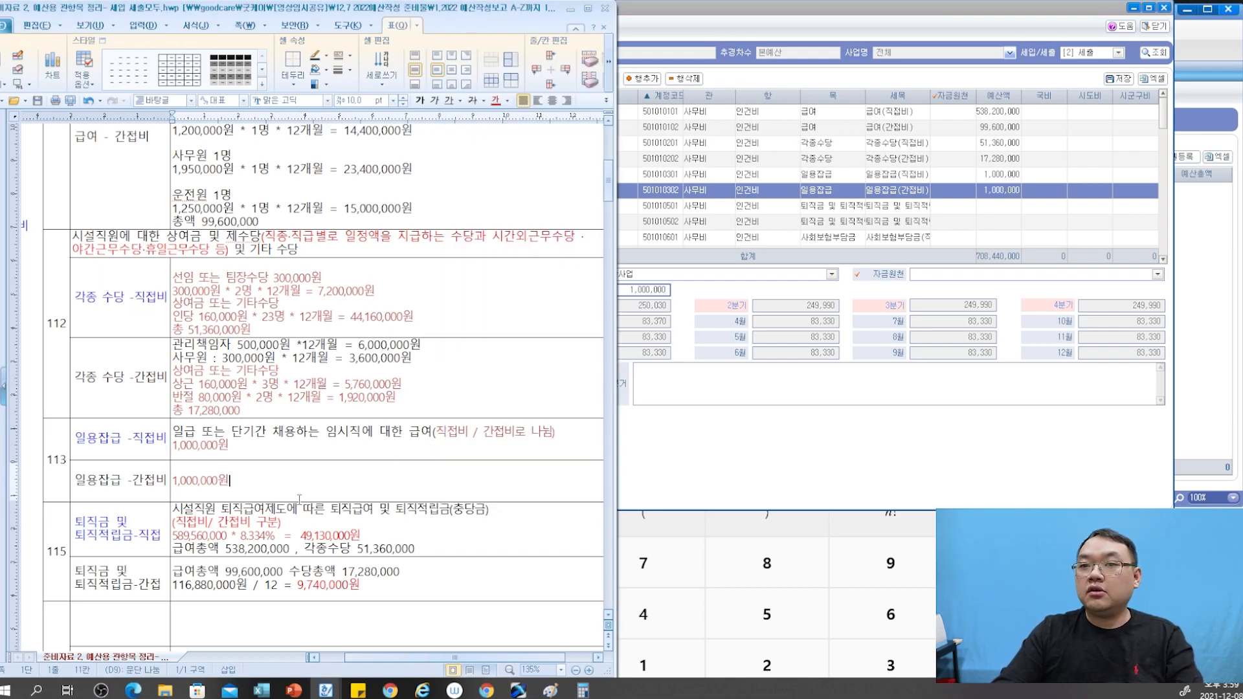
scroll(363, 440, "down", 3)
left_click(321, 418)
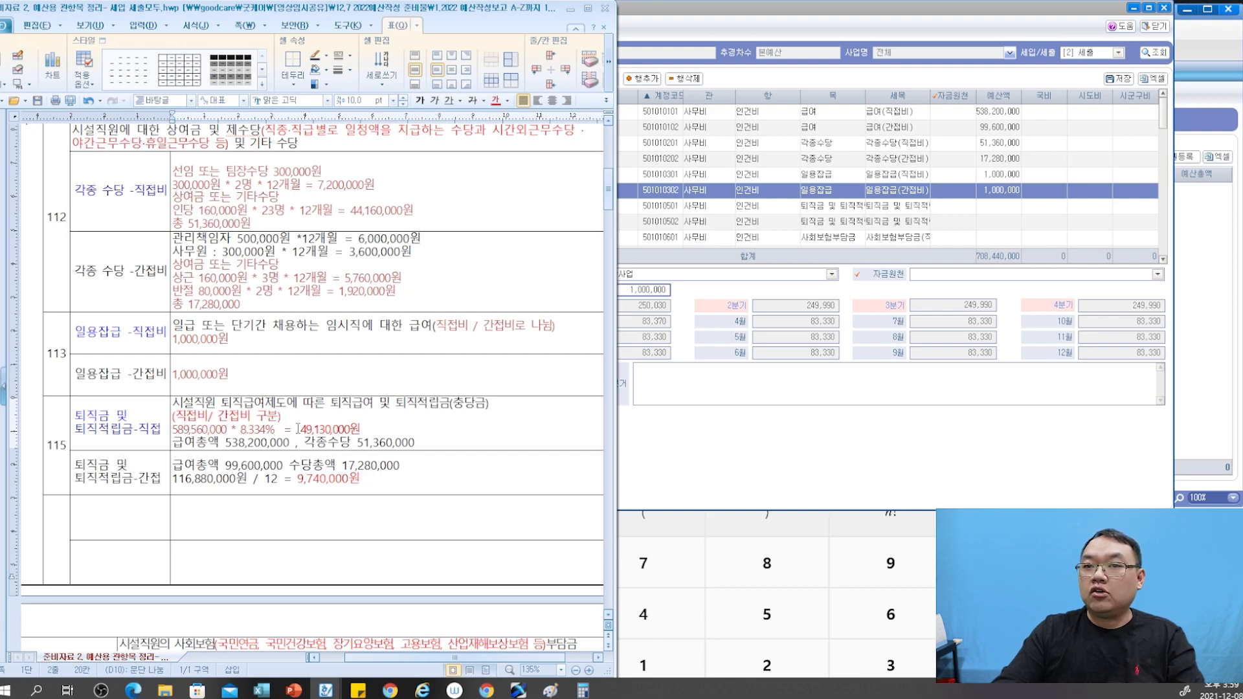
left_click_drag(350, 429, 295, 430)
key("ctrl+c")
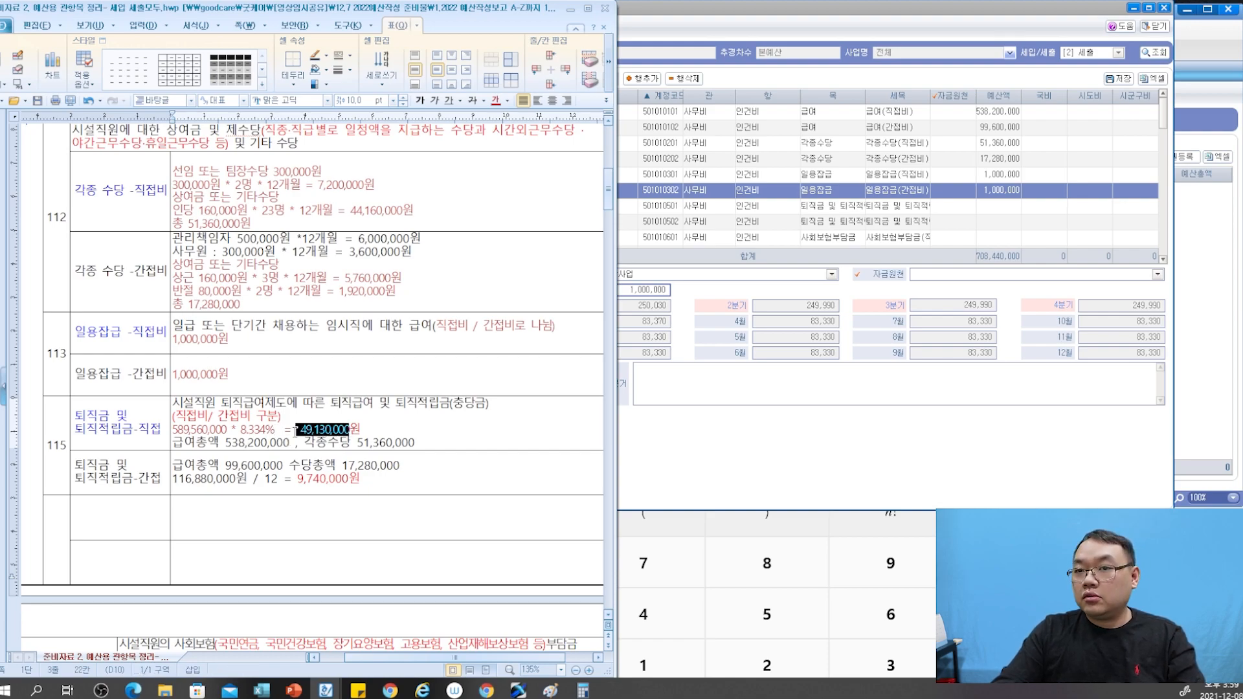
left_click(754, 206)
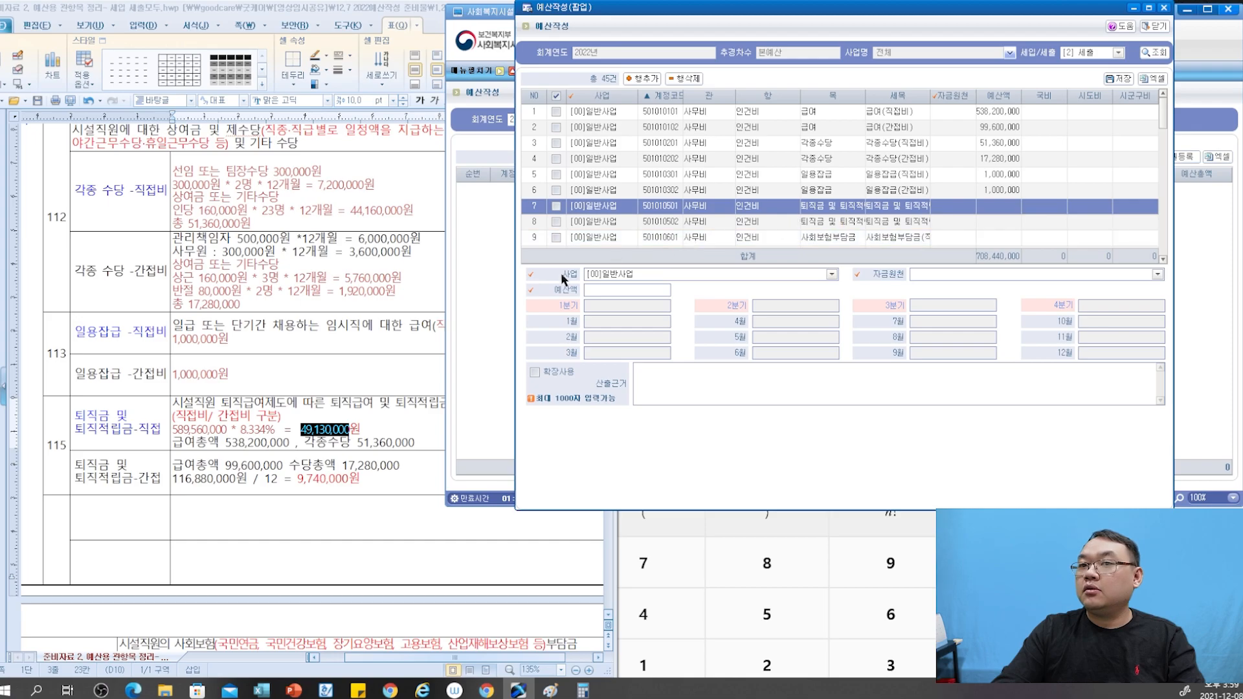
left_click(628, 291)
key("ctrl+v")
Copy the calculation 589,560,000 * 8.334% = 49,130,000원 from the document into the 산출근거 of row 501010501
left_click(322, 448)
left_click_drag(361, 430, 173, 431)
type("ㅊ")
key("BackSpace")
key("ctrl+z")
left_click_drag(373, 433, 179, 430)
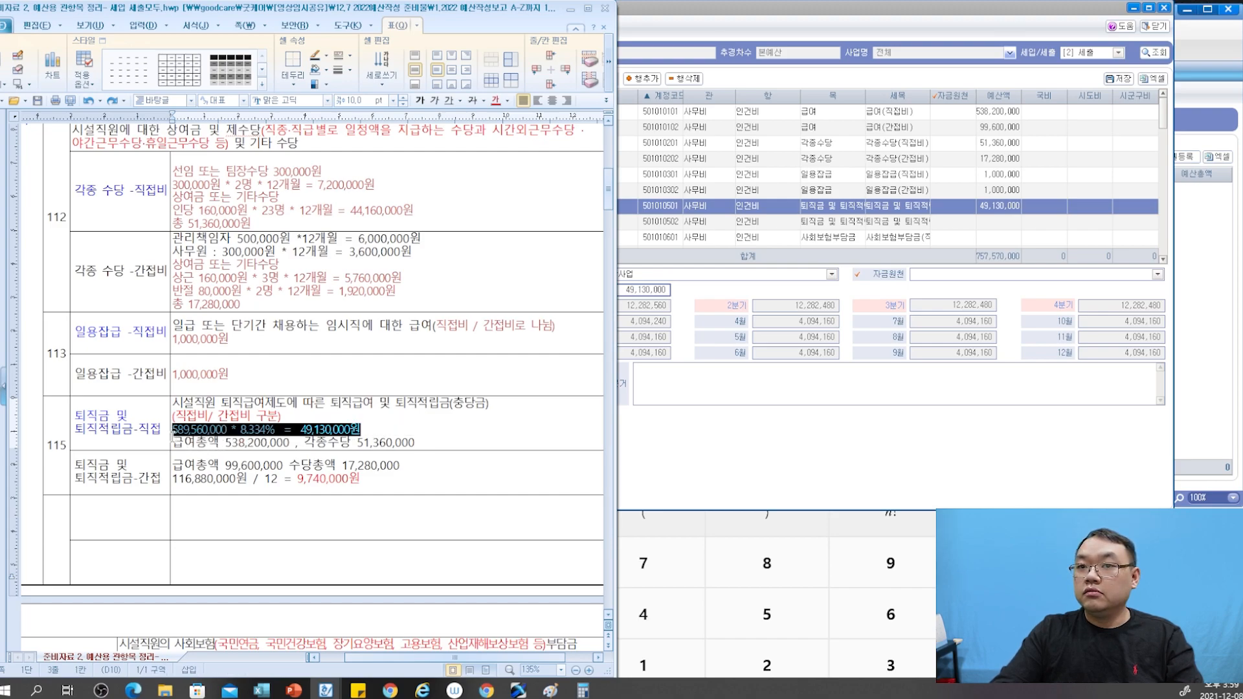
key("ctrl+c")
left_click(708, 380)
key("ctrl+v")
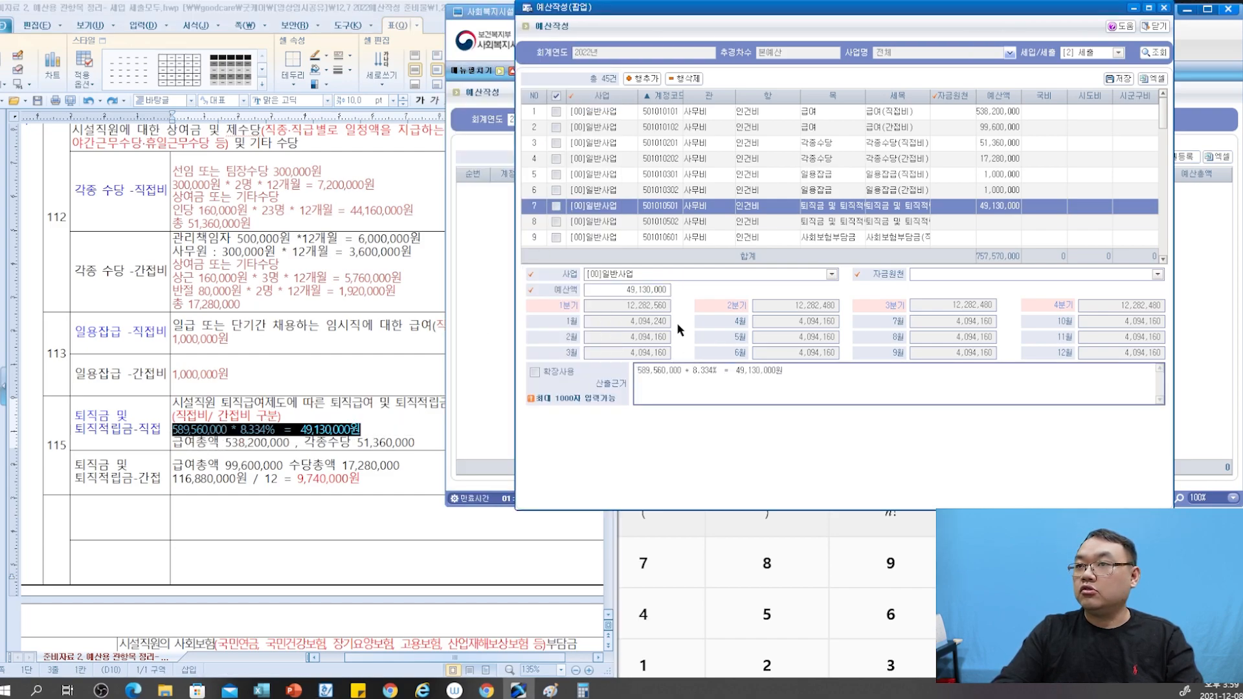
Copy the 퇴직적립금-간접 calculation 116,880,000원 / 12 = 9,740,000원 into the 산출근거 of row 501010502
left_click(746, 222)
left_click(238, 479)
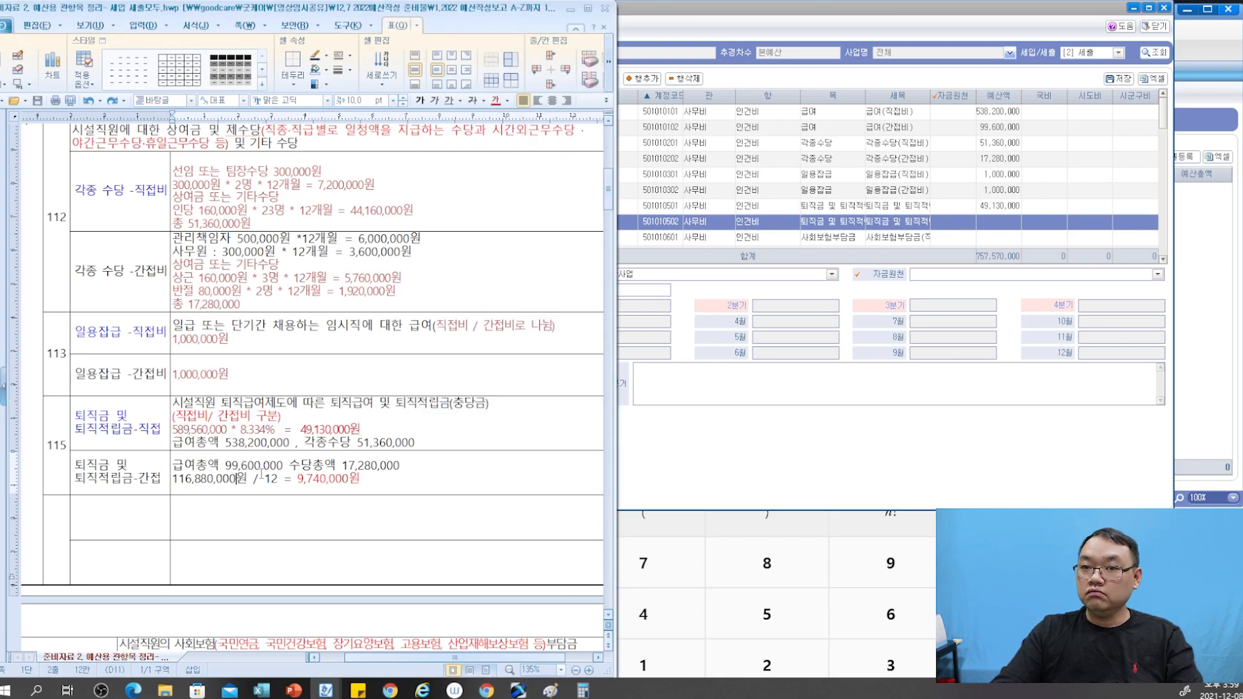
left_click_drag(366, 479, 173, 479)
left_click(742, 388)
key("ctrl+v")
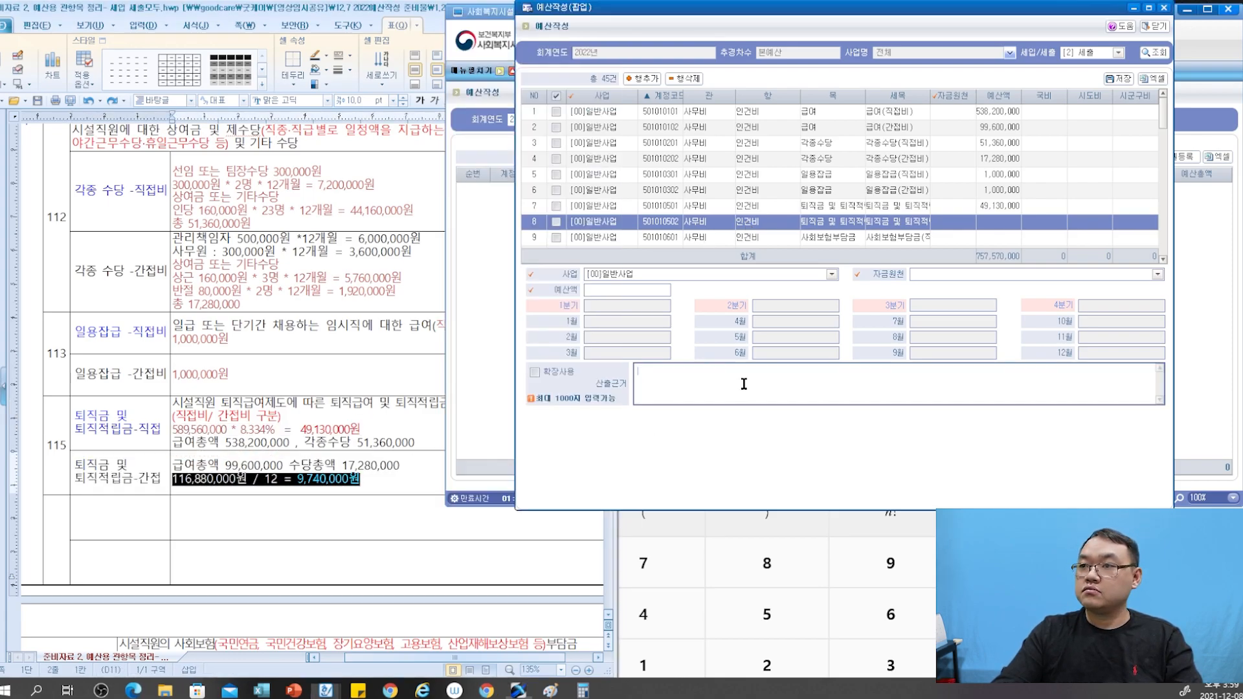
Copy the amount 9,740,000 from the 산출근거 of row 501010502 into its 예산액
left_click_drag(758, 370, 693, 376)
key("ctrl+c")
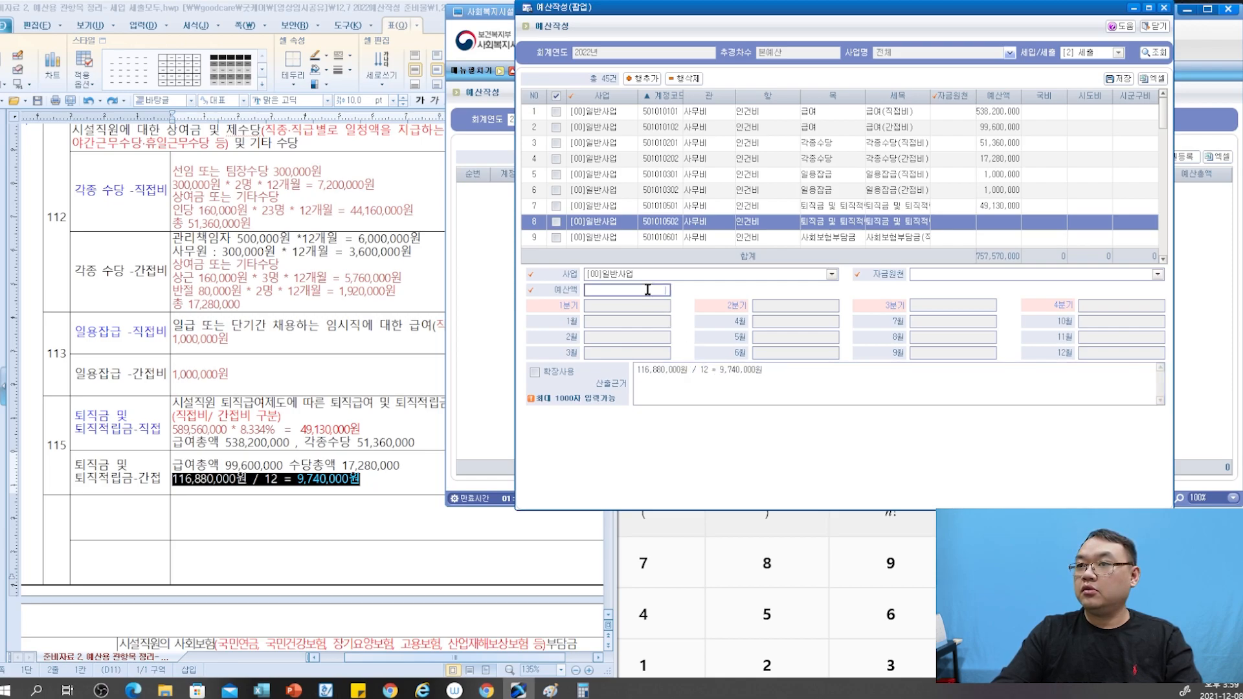
left_click(645, 290)
key("ctrl+v")
Copy the document's five item 116 사회보험부담금-직접비 calculation lines, based on 589,560,000, into the 산출근거 of row 501010601
scroll(848, 220, "down", 1)
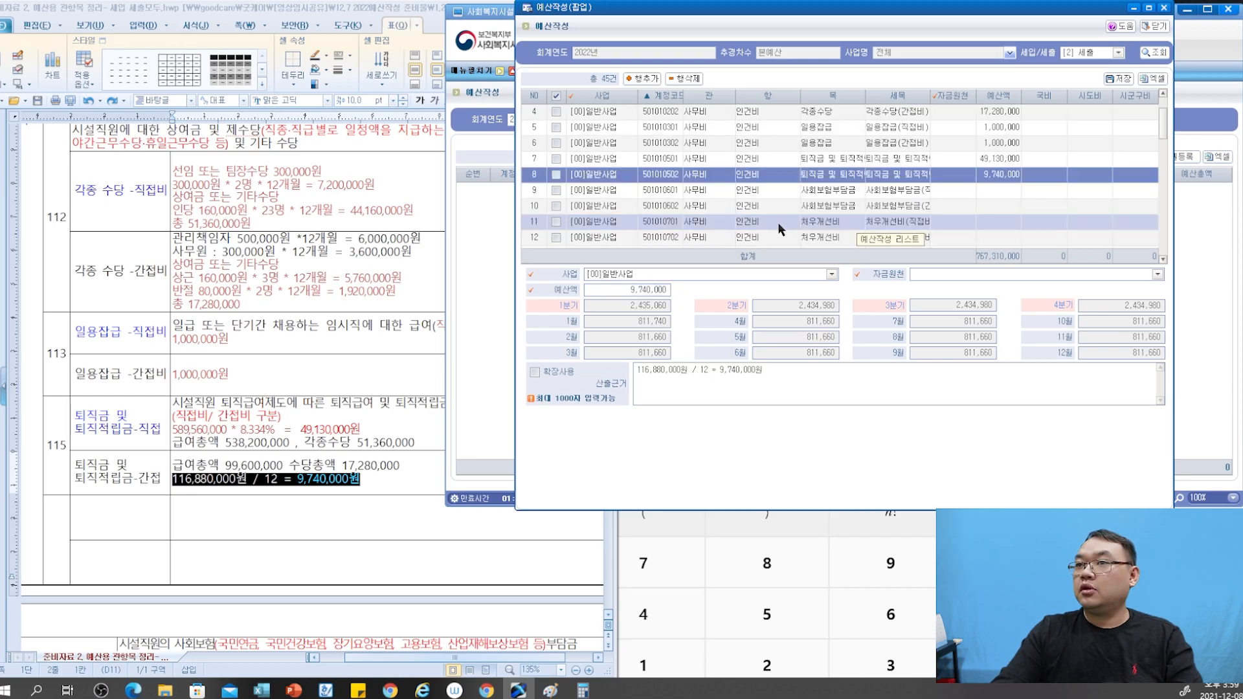
left_click(830, 198)
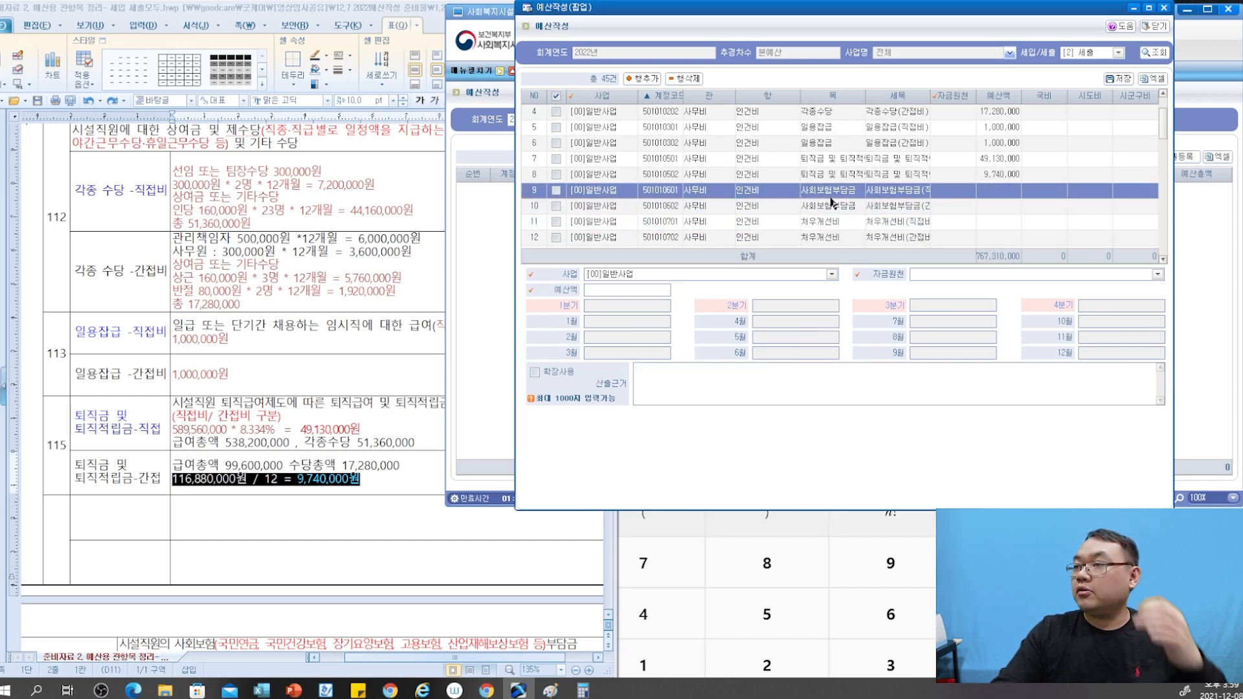
left_click(773, 206)
scroll(767, 220, "down", 2)
left_click(801, 143)
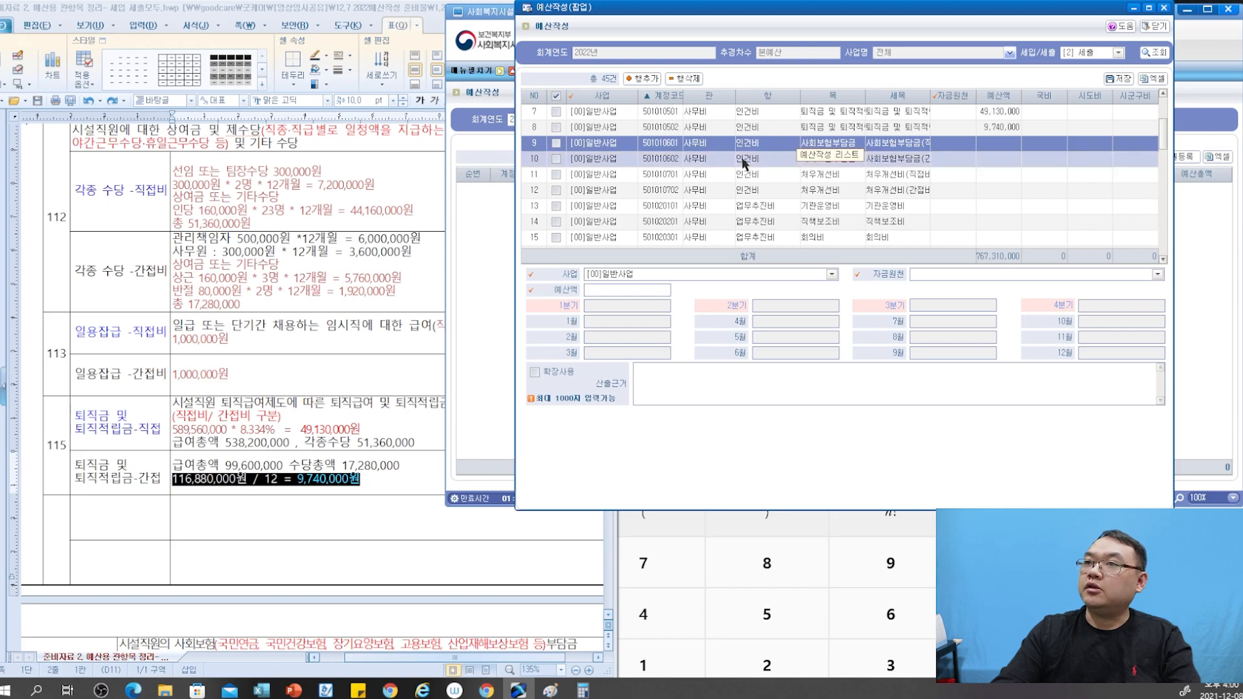
scroll(316, 433, "down", 5)
scroll(317, 436, "down", 2)
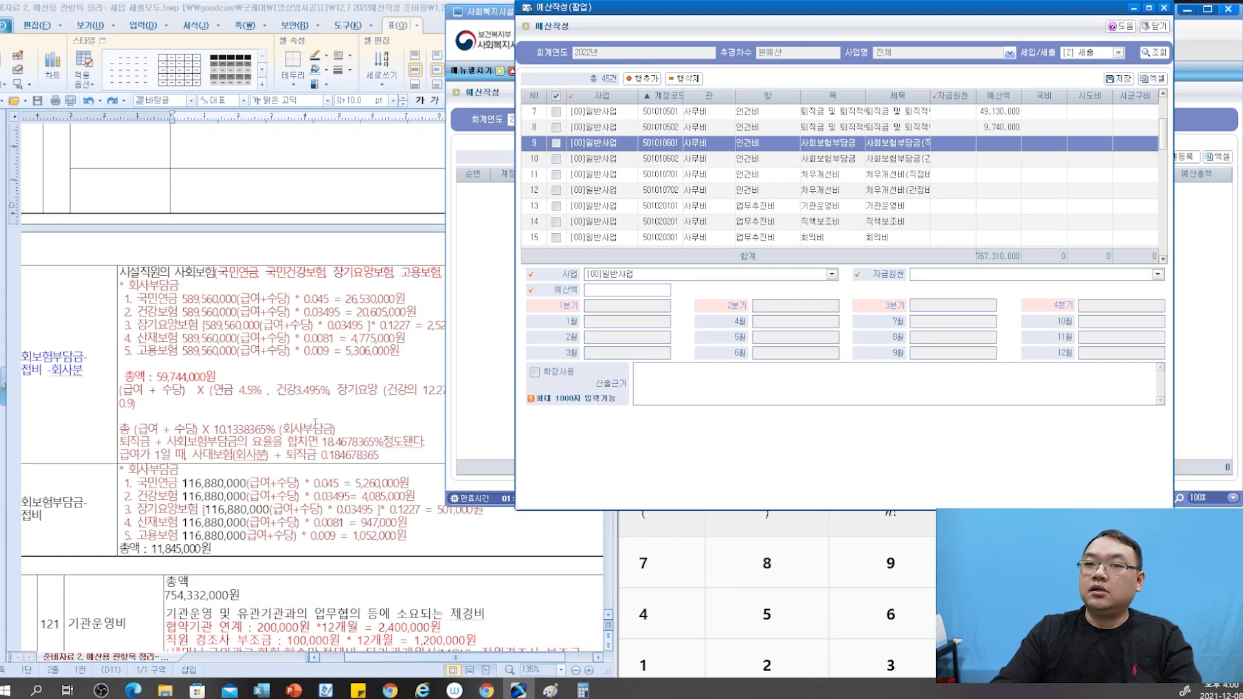
scroll(275, 421, "up", 1)
left_click(251, 425)
scroll(251, 425, "down", 2)
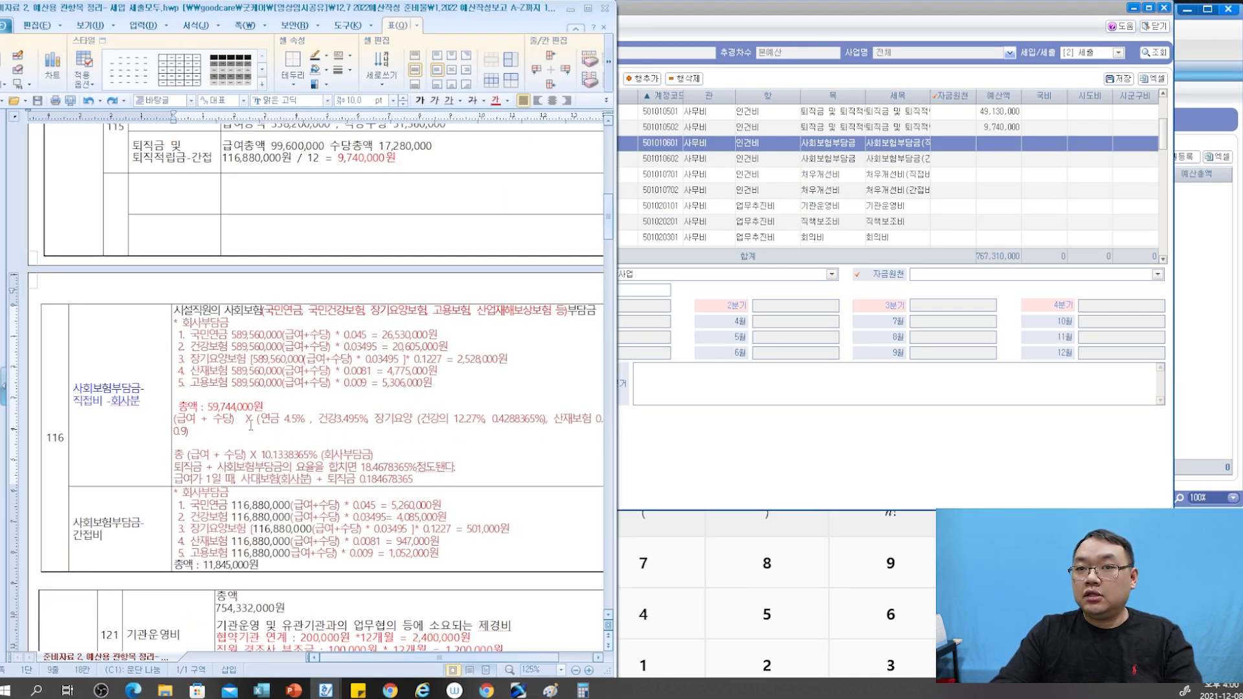
scroll(264, 427, "down", 1)
left_click(314, 418)
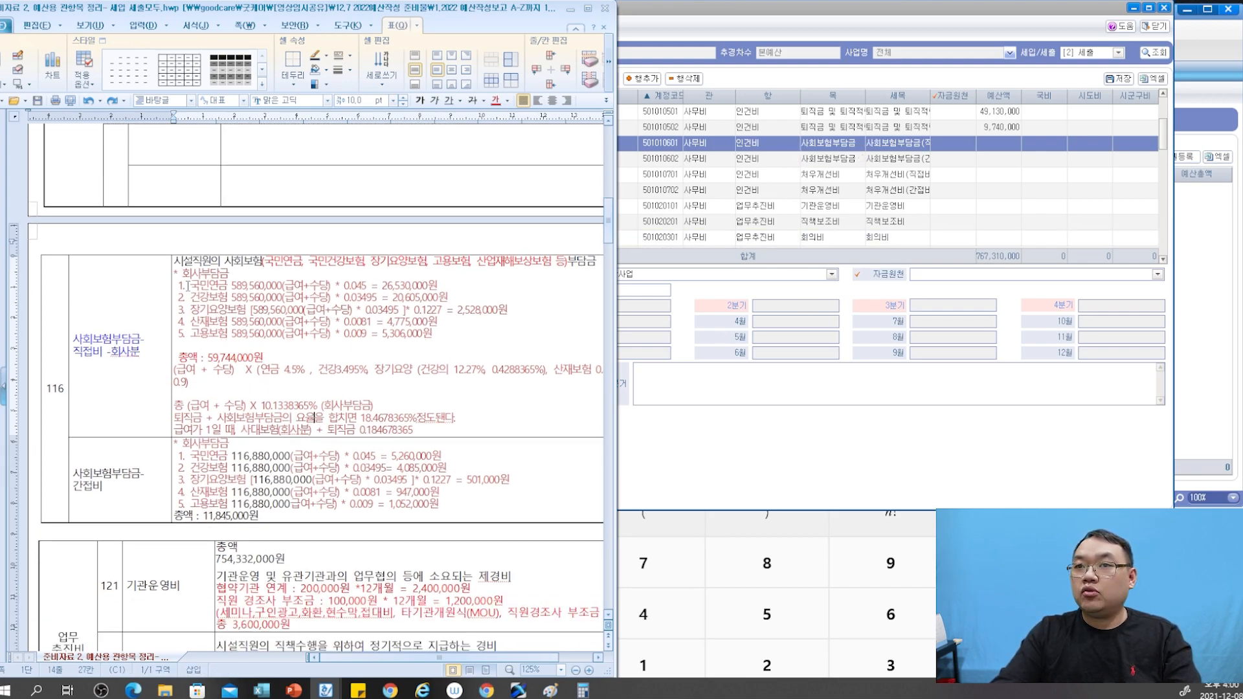
left_click_drag(176, 275, 424, 343)
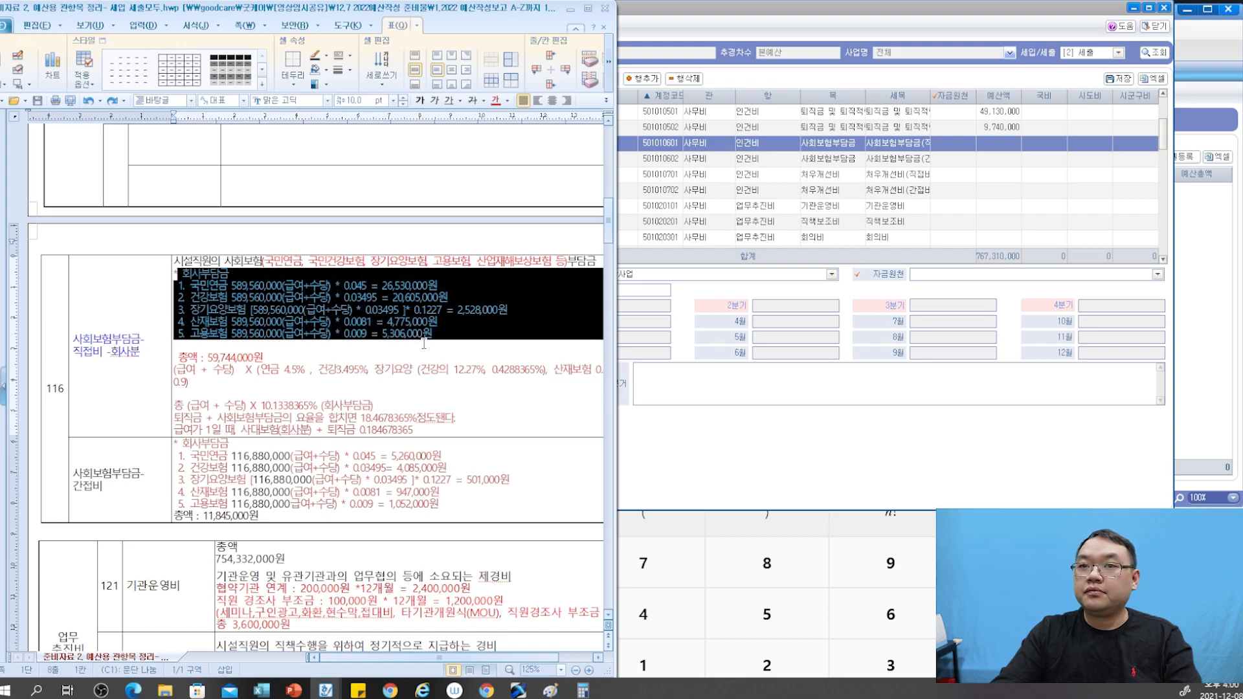
left_click(714, 385)
key("ctrl+v")
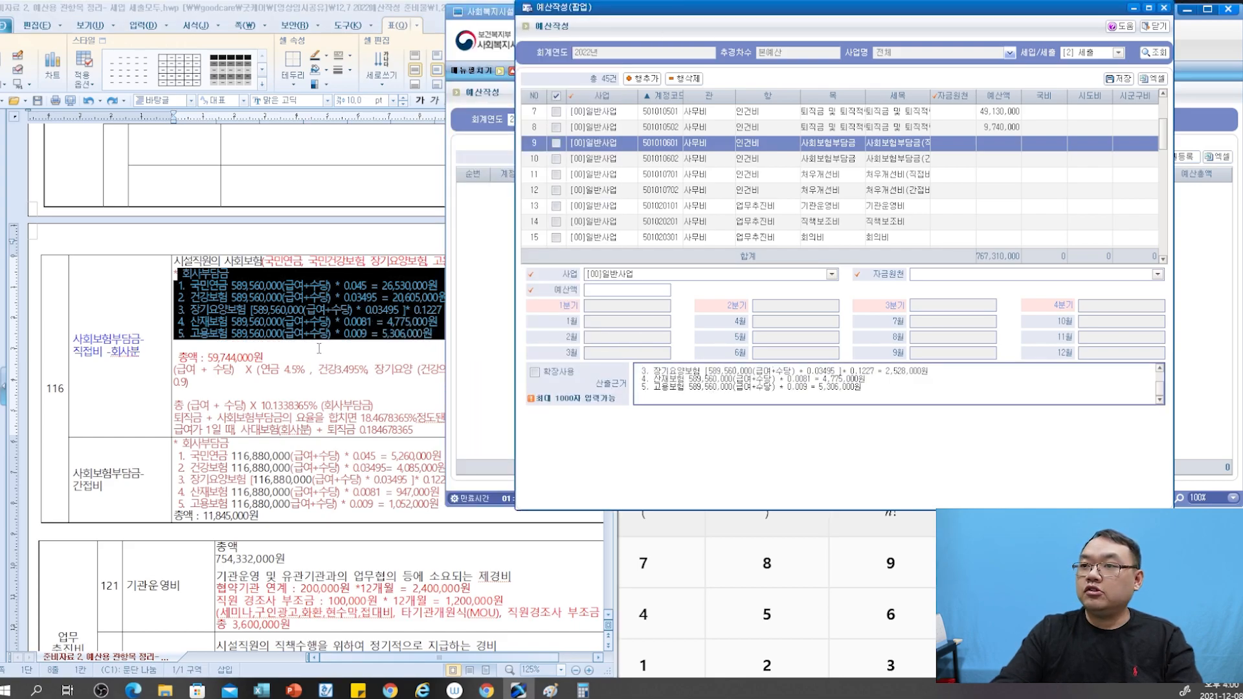
Copy the document's 사회보험부담금-직접비 amount 59,744,000 into the 예산액 of row 501010601
left_click(319, 337)
left_click_drag(253, 355, 209, 356)
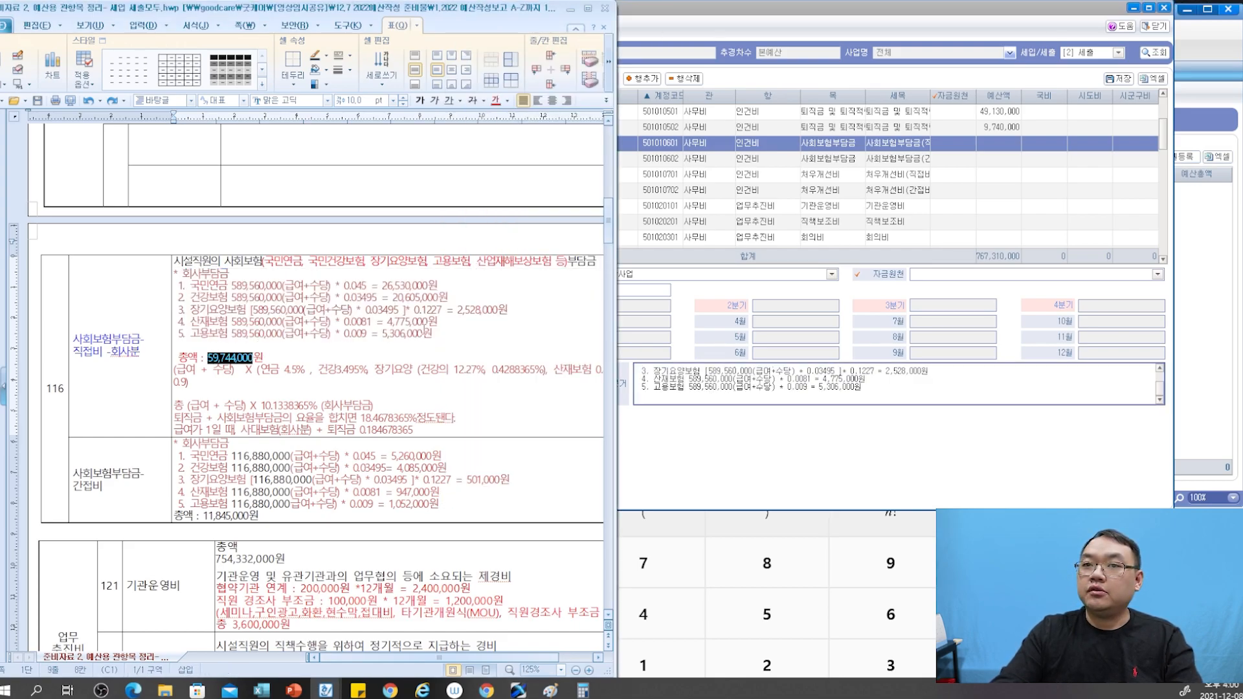
key("ctrl+c")
left_click(660, 289)
key("ctrl+v")
Copy the five 사회보험부담금-간접비 calculation lines, based on 116,880,000, from the document into the 산출근거 of row 501010602
left_click(262, 444)
left_click_drag(178, 456, 494, 502)
key("ctrl+c")
left_click(745, 158)
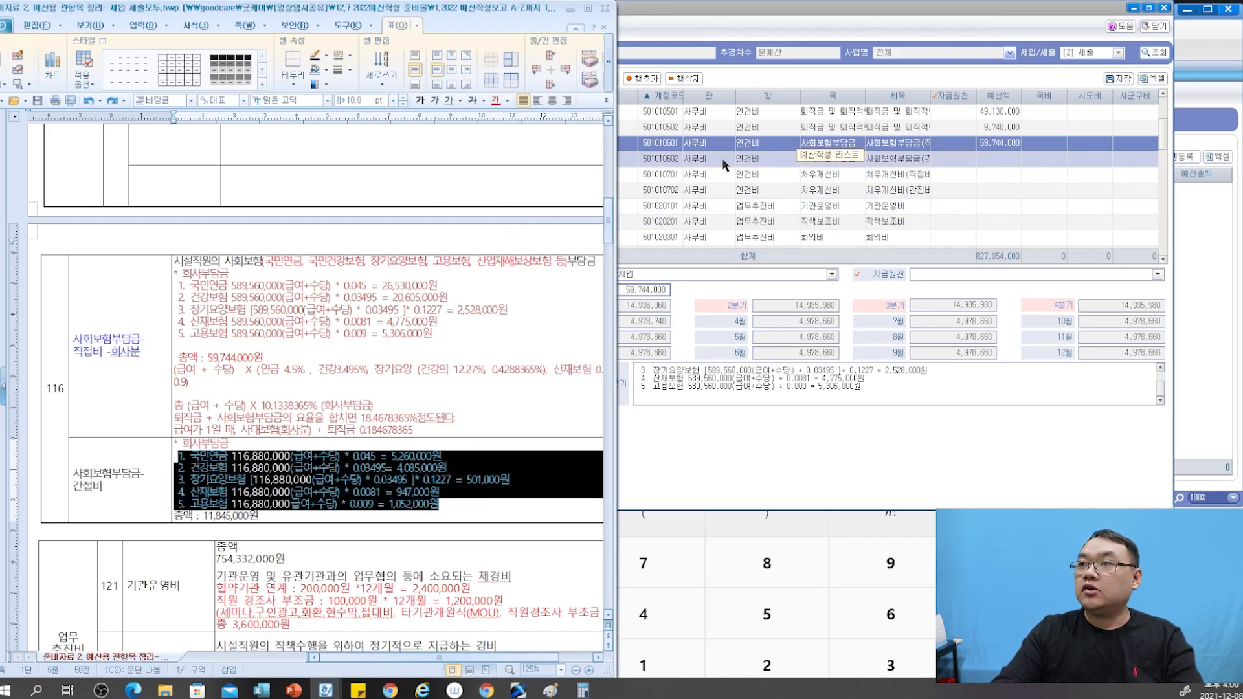
left_click(689, 395)
key("ctrl+v")
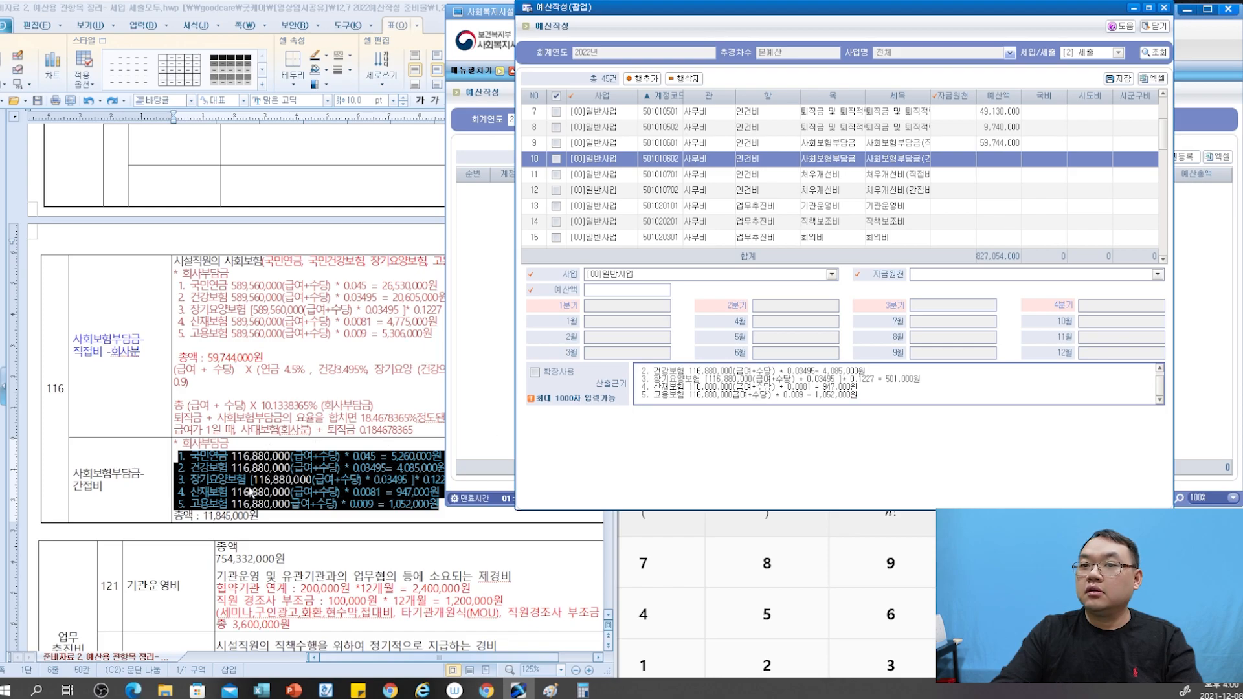
Copy the document's 사회보험부담금-간접비 amount 11,845,000 into the 예산액 of row 501010602
left_click(251, 492)
scroll(230, 474, "down", 3)
left_click_drag(201, 417, 250, 417)
key("ctrl+c")
left_click(751, 292)
left_click(660, 290)
key("ctrl+v")
Enter the document's item 121 기관운영비 amount 3,600,000 as the 예산액 of row 501020101, leaving the 처우개선비 rows empty
left_click(803, 177)
left_click(388, 407)
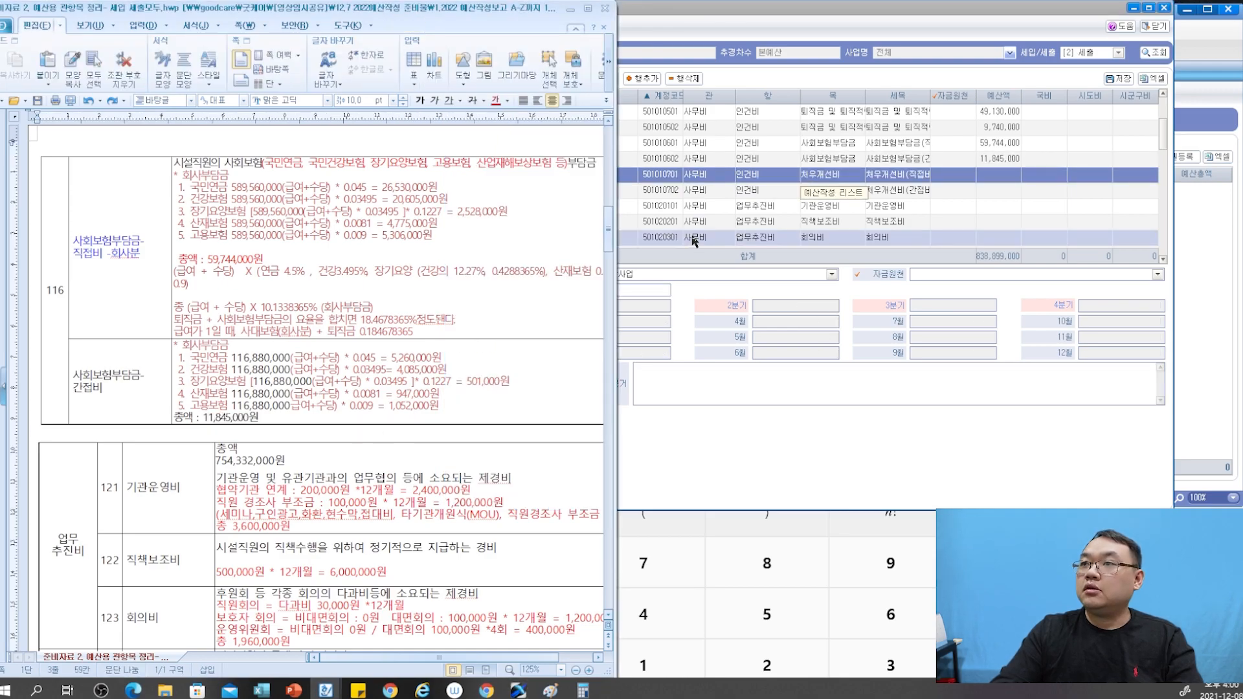
scroll(386, 415, "down", 2)
scroll(386, 414, "down", 3)
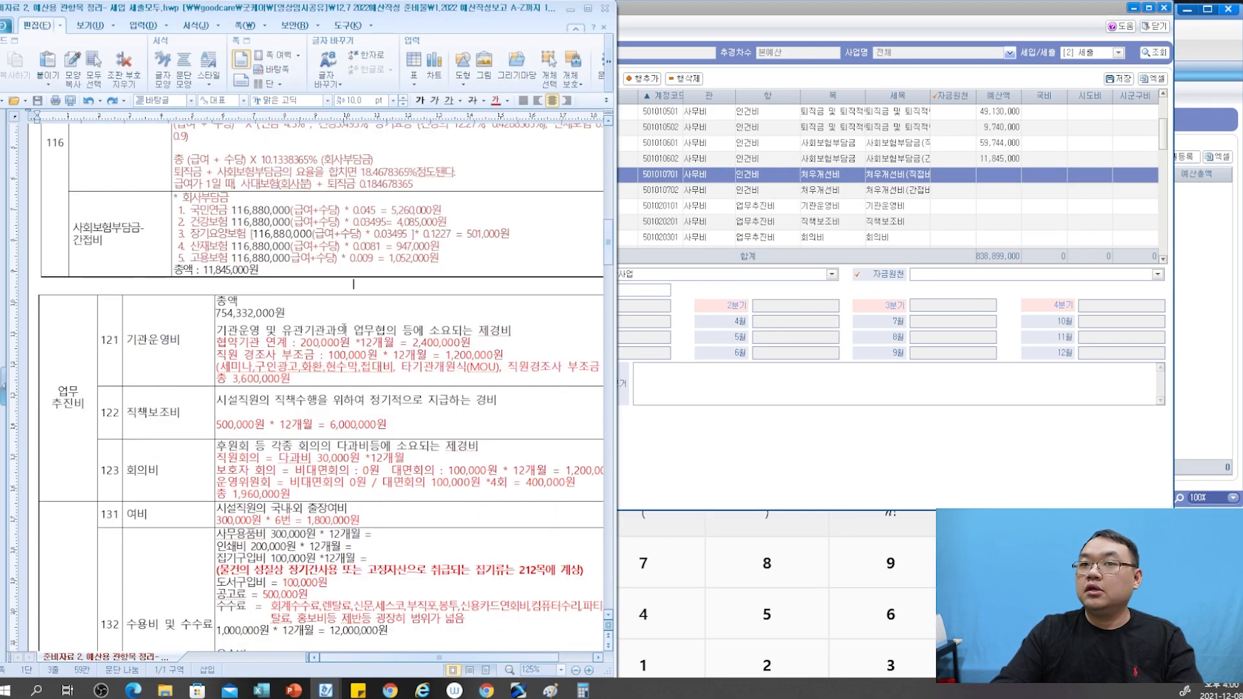
left_click(281, 329)
left_click(784, 206)
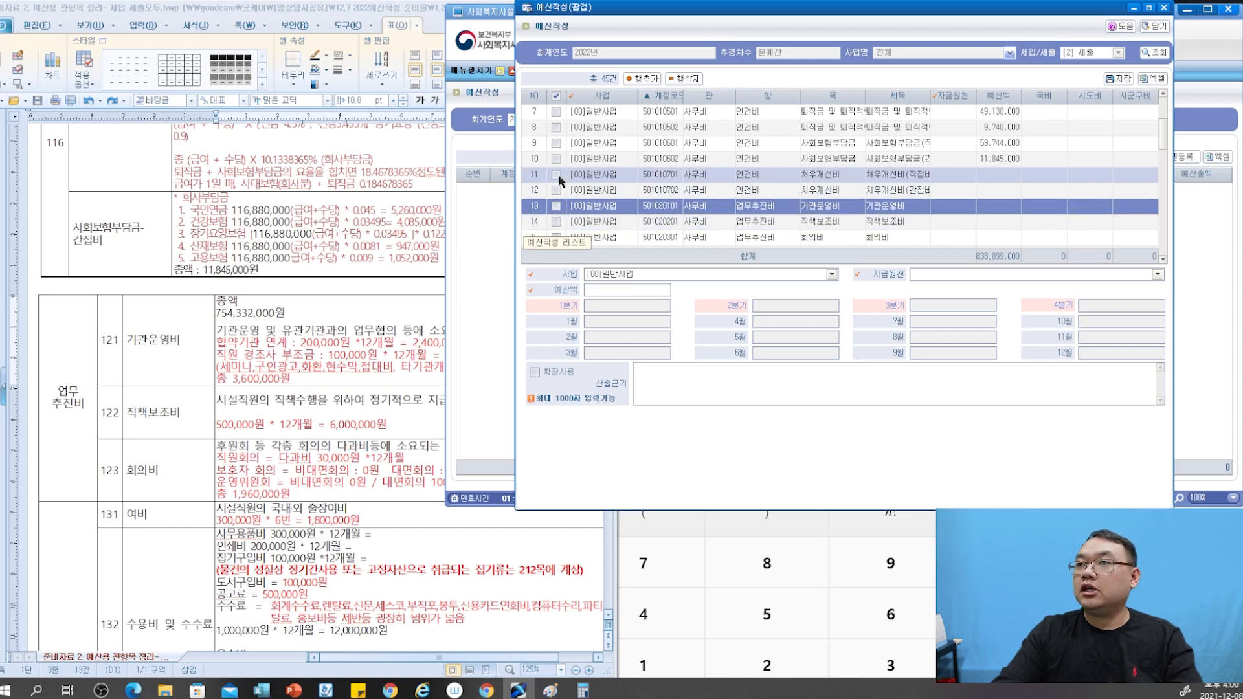
left_click(251, 315)
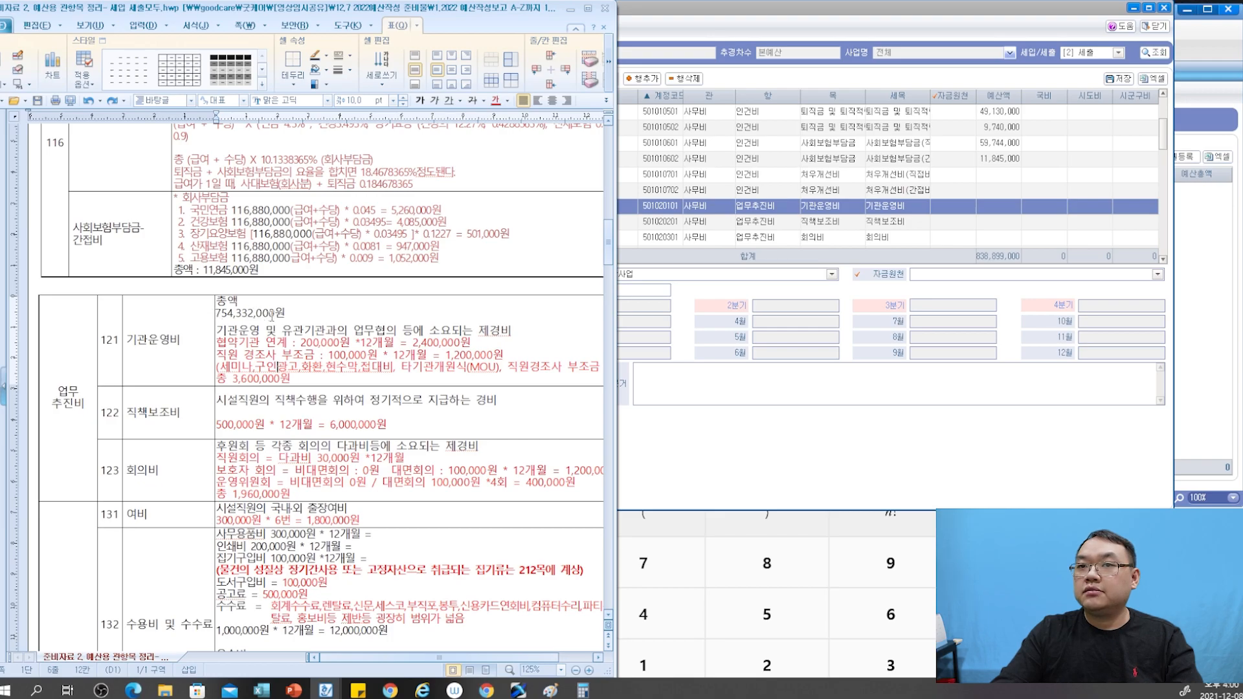
left_click_drag(279, 379, 236, 381)
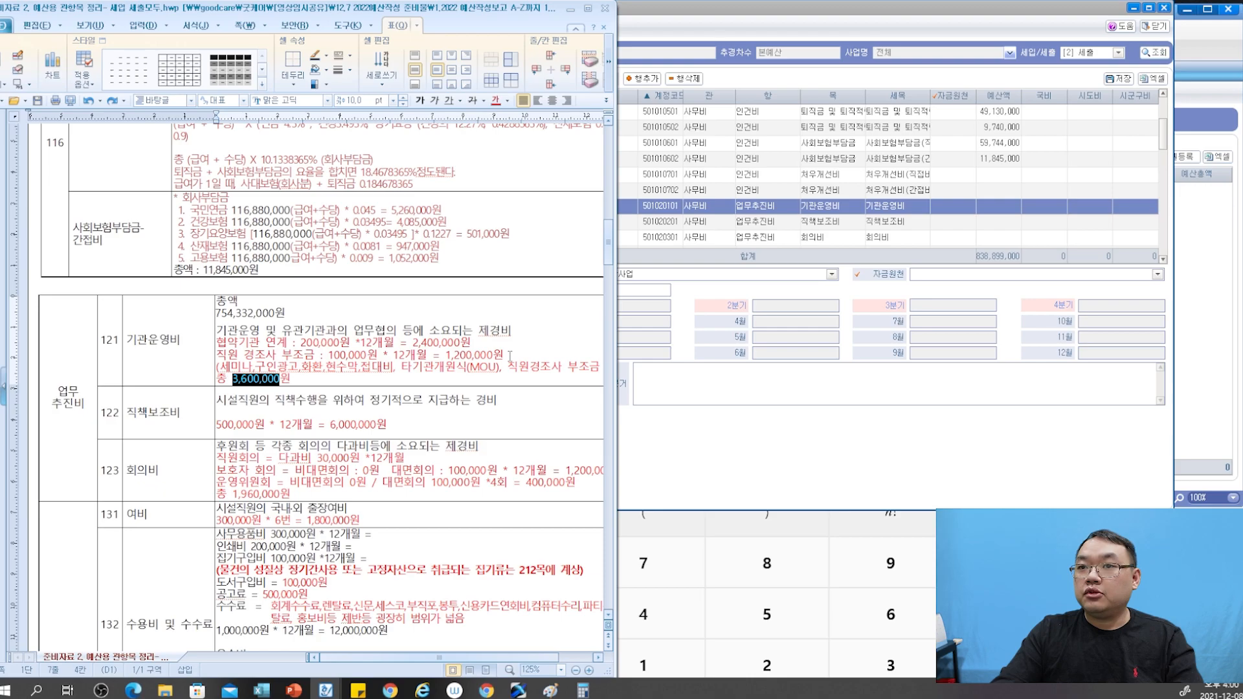
left_click(620, 293)
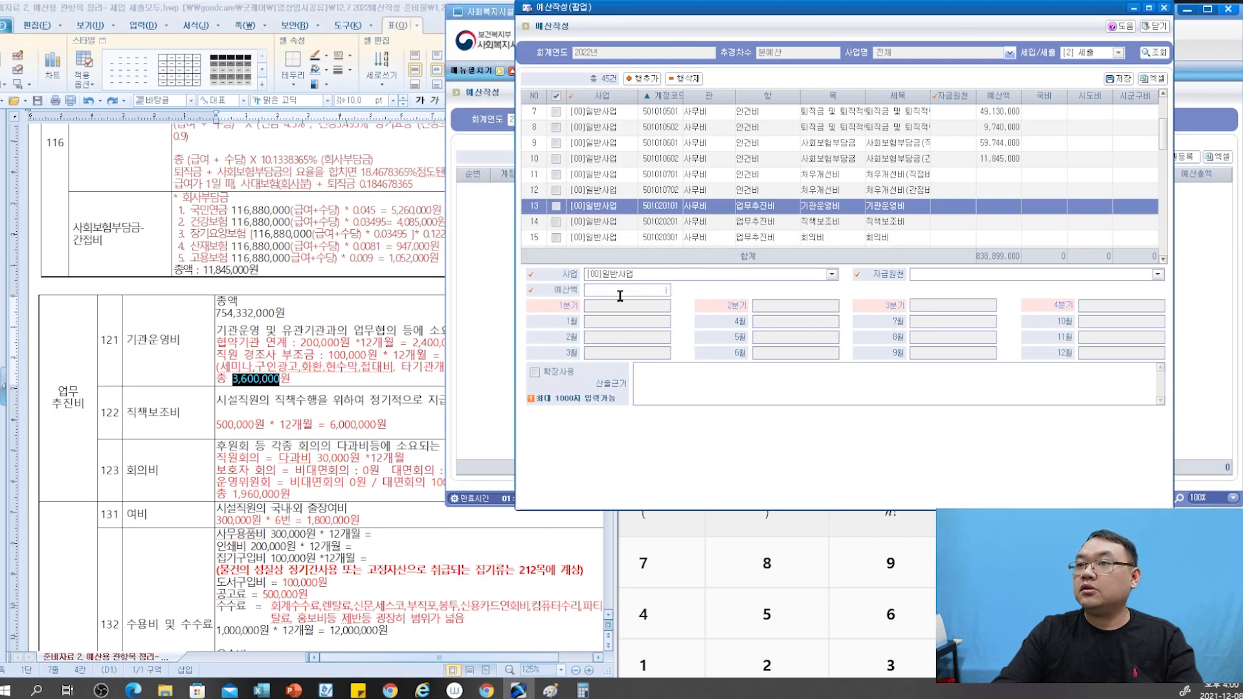
key("ctrl+v")
Copy the 협약기관 연계 and 직원 경조사 부조금 calculation lines from the document for the 산출근거 of row 501020101
left_click(277, 367)
left_click_drag(216, 338, 537, 356)
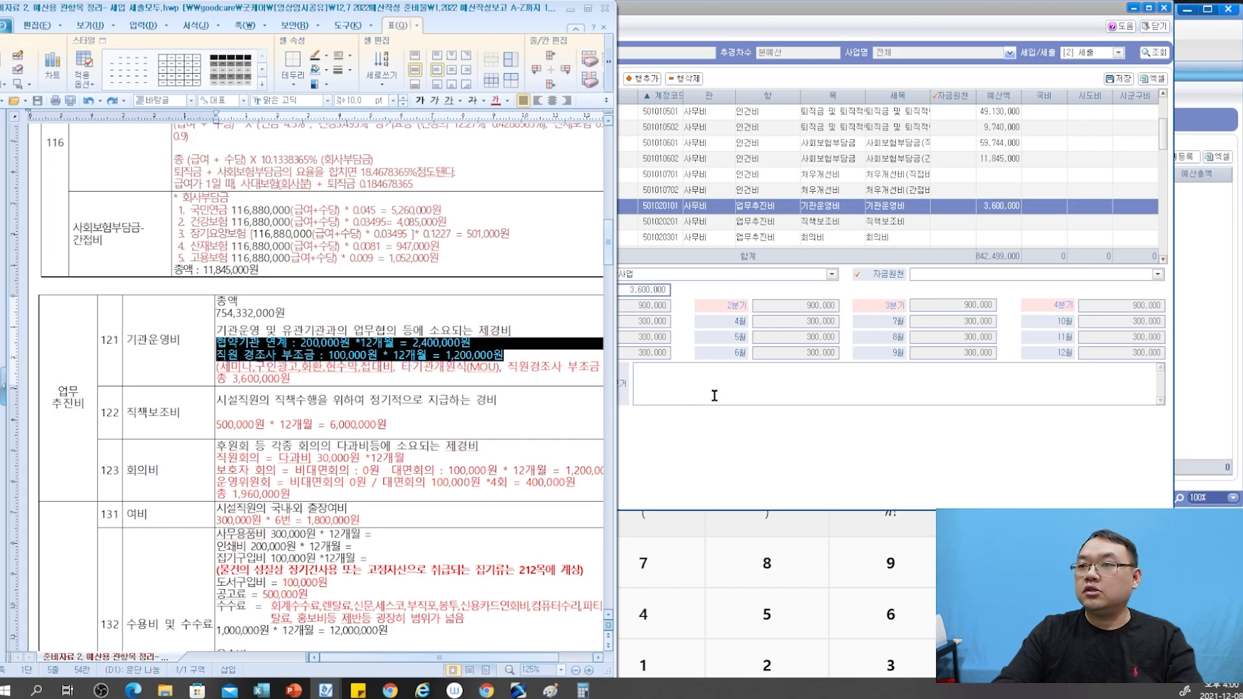
Copy the 직책보조비 basis "500,000원 * 12개월 = 6,000,000원" from the document into its budget row's 산출근거 and set 예산액 to 6,000,000
left_click(714, 396)
left_click(708, 221)
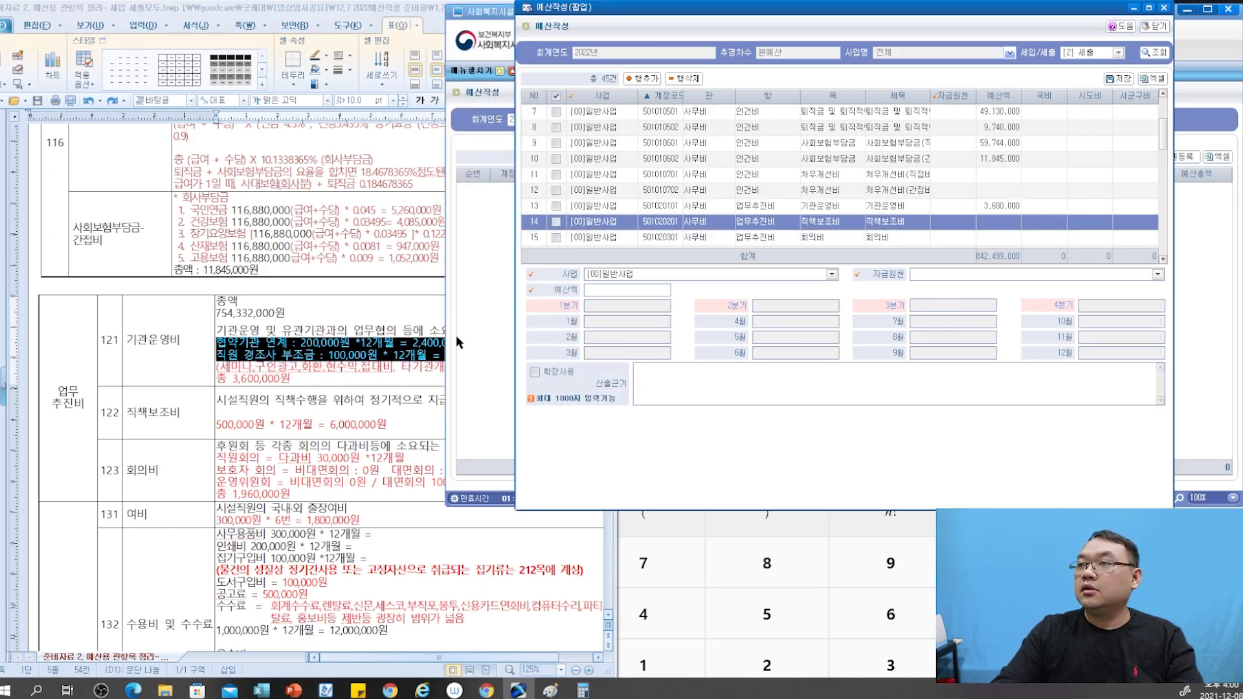
scroll(307, 387, "down", 1)
left_click(246, 375)
triple_click(252, 375)
key("ctrl+c")
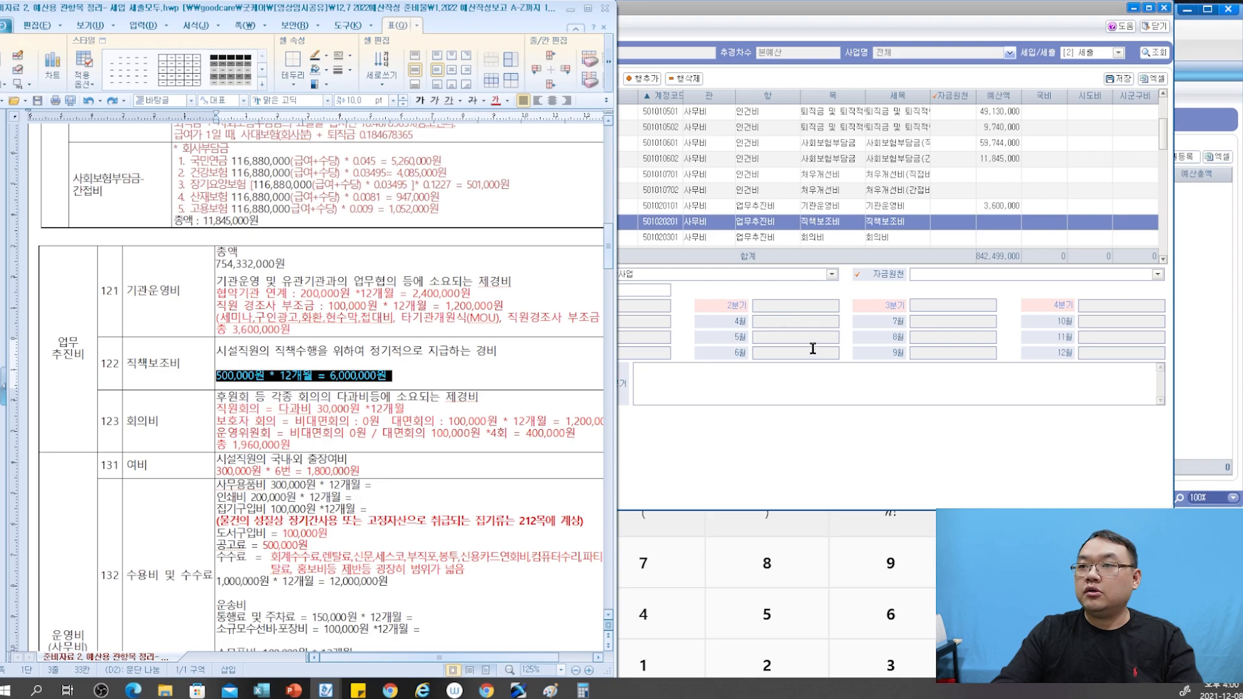
left_click(781, 375)
key("ctrl+v")
left_click(627, 305)
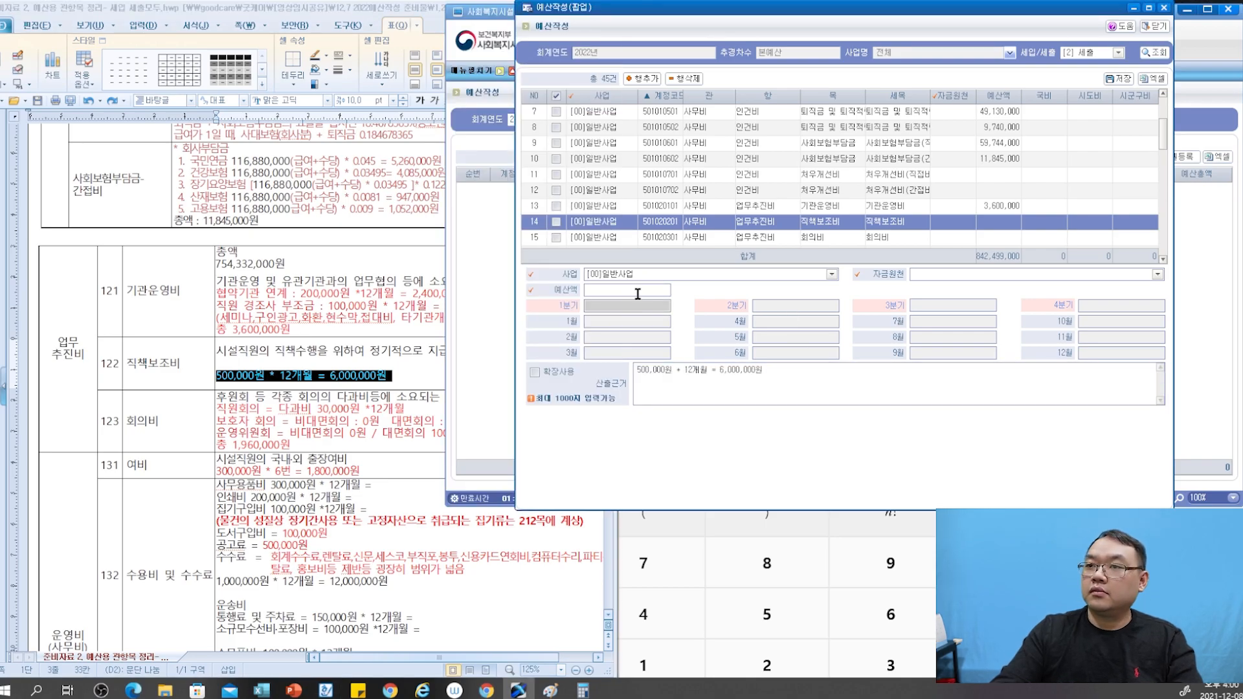
left_click(637, 291)
type("6000000")
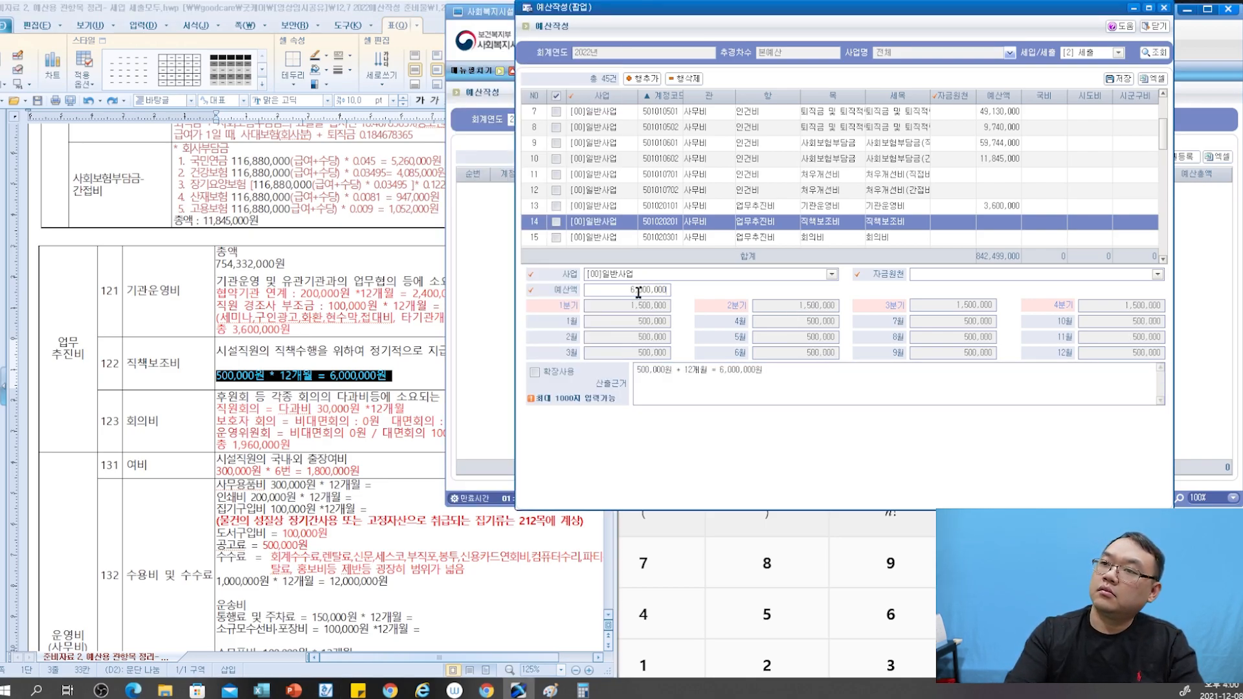
Copy the 회의비 basis lines, 직원회의 through 총 1,960,000원, into the 회의비 row's 산출근거 and set 예산액 to 1,960,000
left_click(259, 357)
scroll(259, 357, "down", 3)
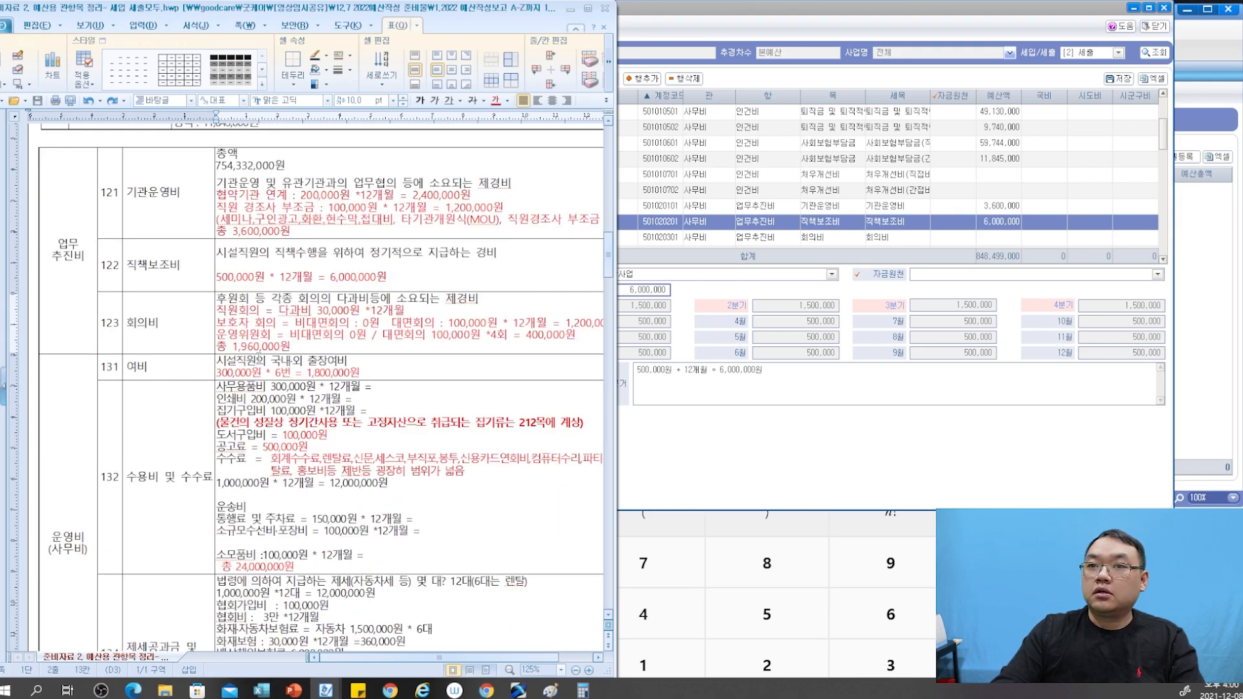
left_click_drag(291, 348, 219, 311)
key("ctrl+c")
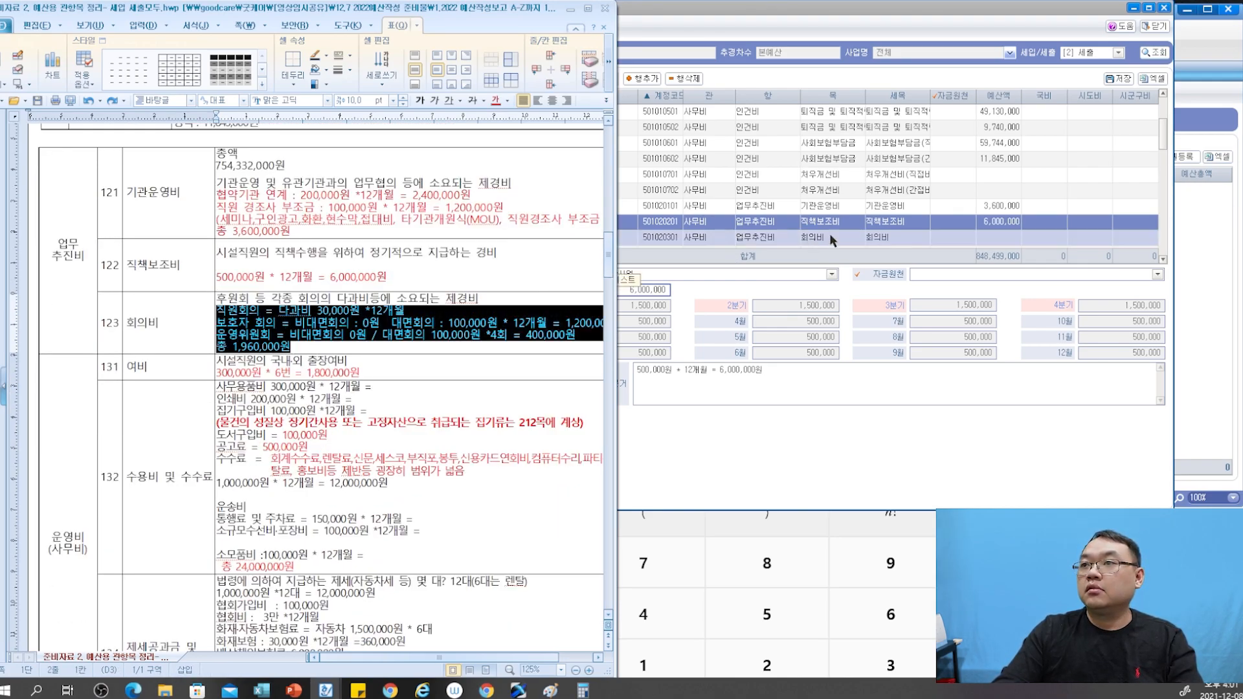
left_click(826, 237)
left_click(699, 396)
key("ctrl+v")
left_click(606, 292)
type("1960000")
key("Return")
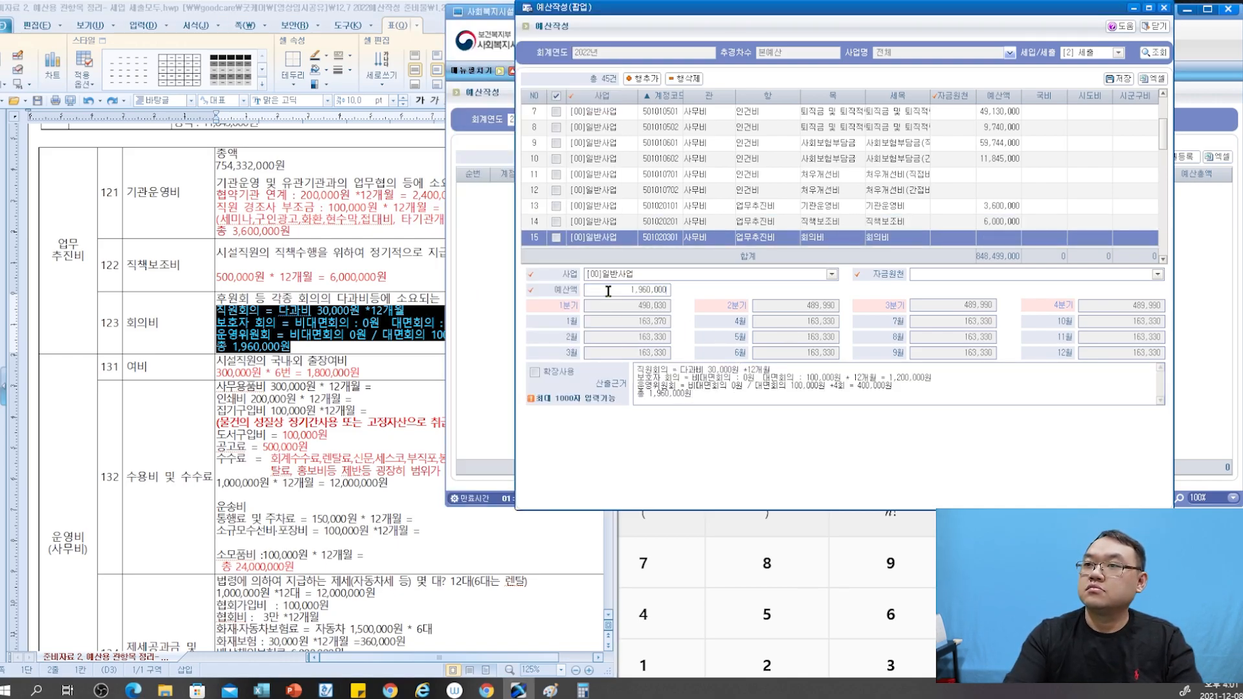
Copy the 수용비 및 수수료 lines from 사무용품비 through 소모품비 :100,000원 into the 산출근거 of budget row 501030201
left_click(338, 445)
scroll(325, 417, "down", 2)
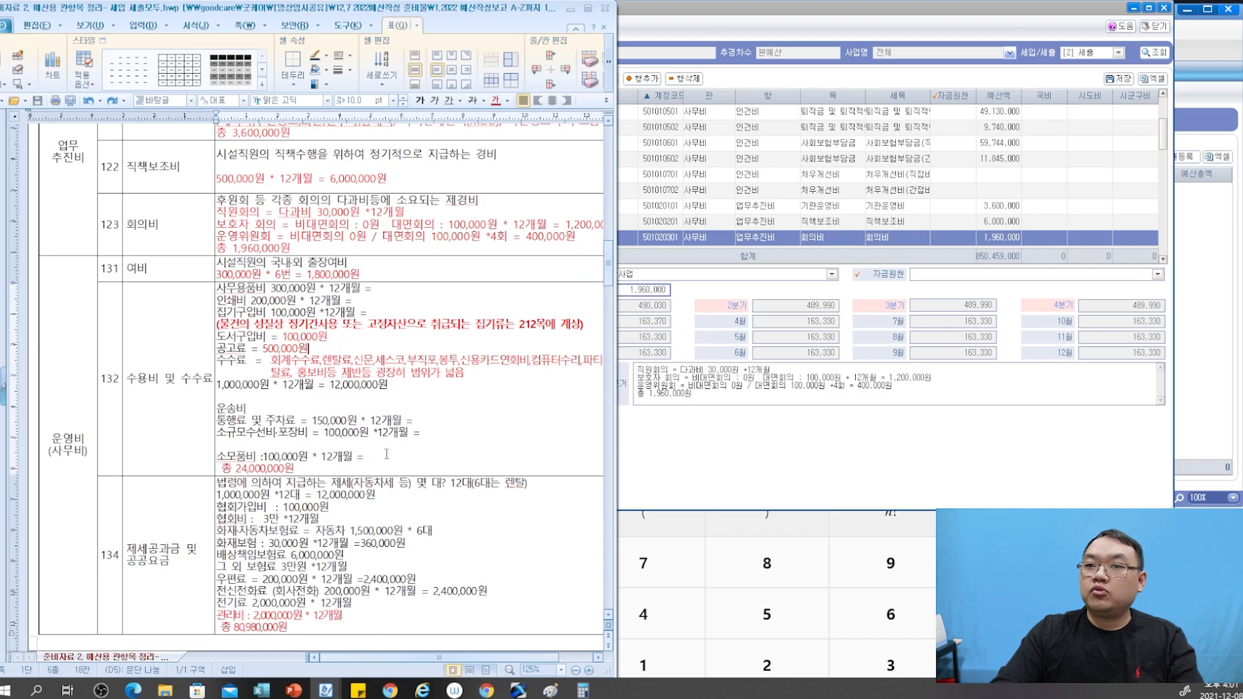
left_click_drag(311, 456, 223, 291)
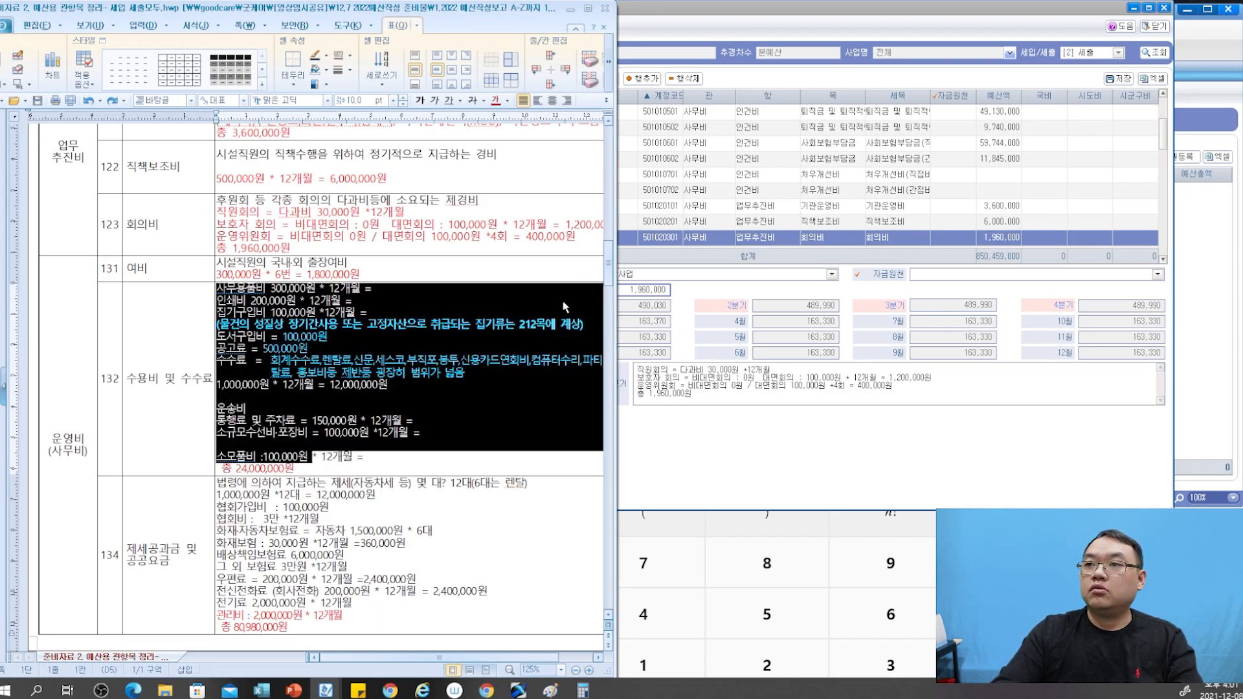
left_click(832, 235)
scroll(833, 234, "down", 1)
left_click(820, 222)
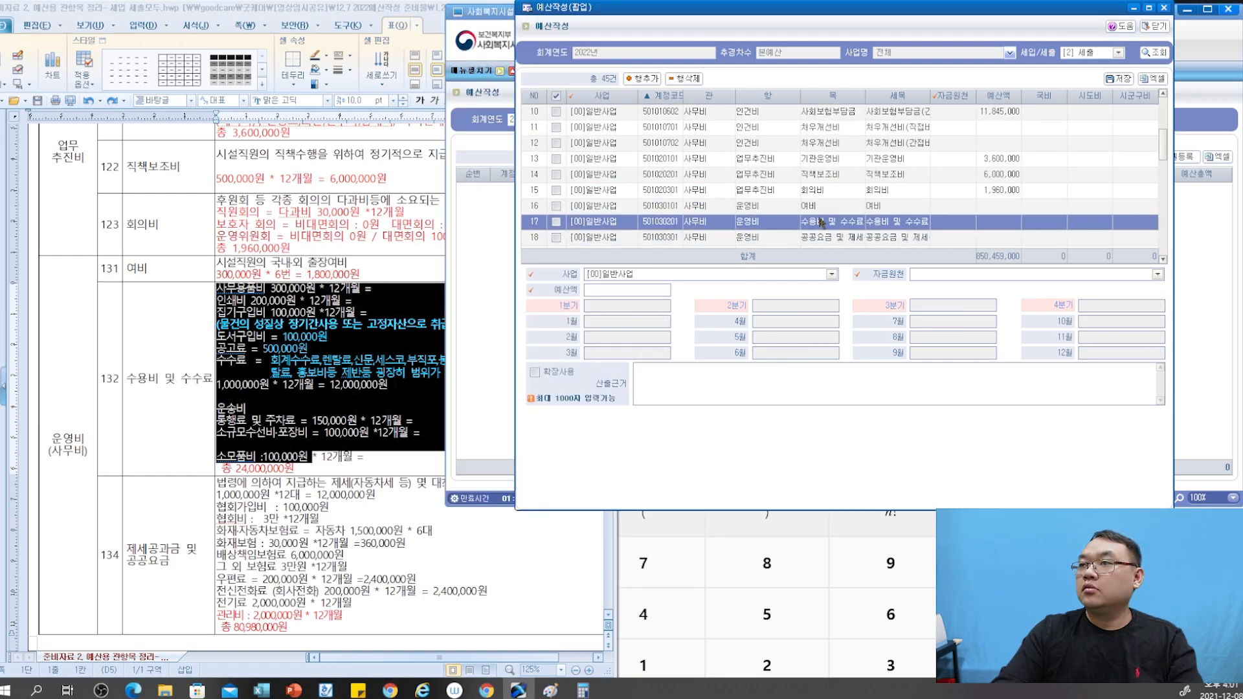
key("ctrl+v")
Copy the 수용비 및 수수료 total from the document and set that row's 예산액 to 24,000,000
left_click(313, 470)
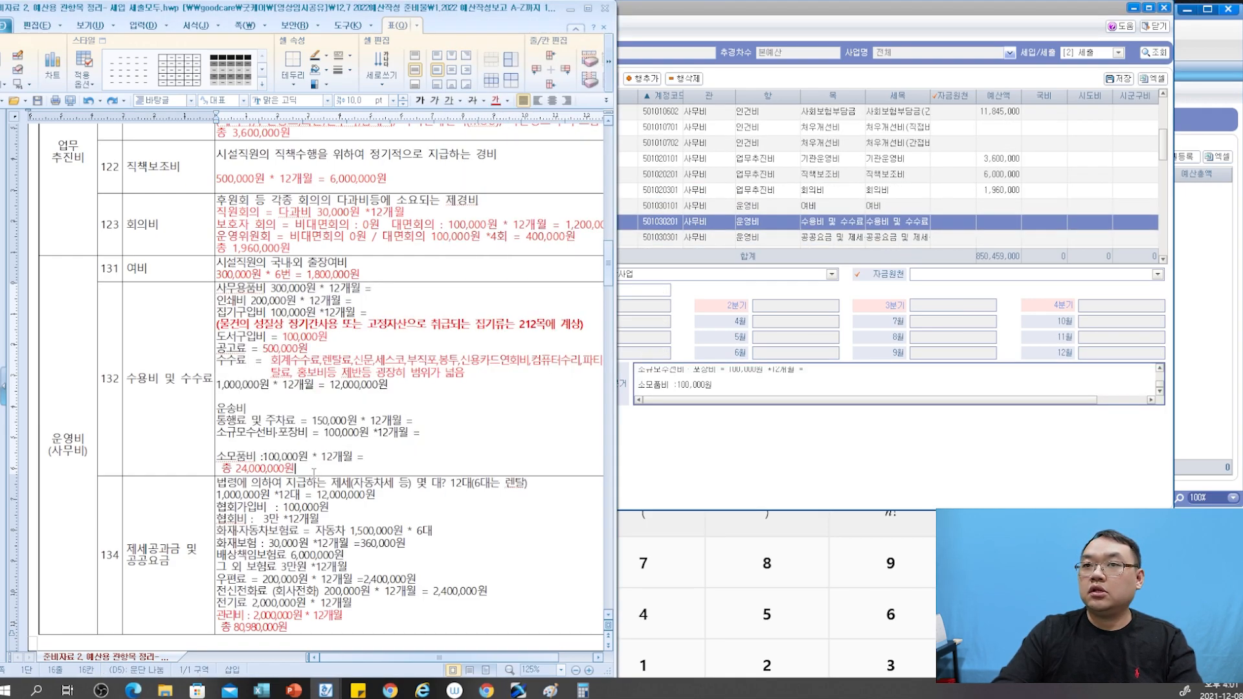
left_click_drag(309, 471, 283, 470)
left_click(231, 470)
key("ctrl+c")
left_click(652, 290)
key("ctrl+v")
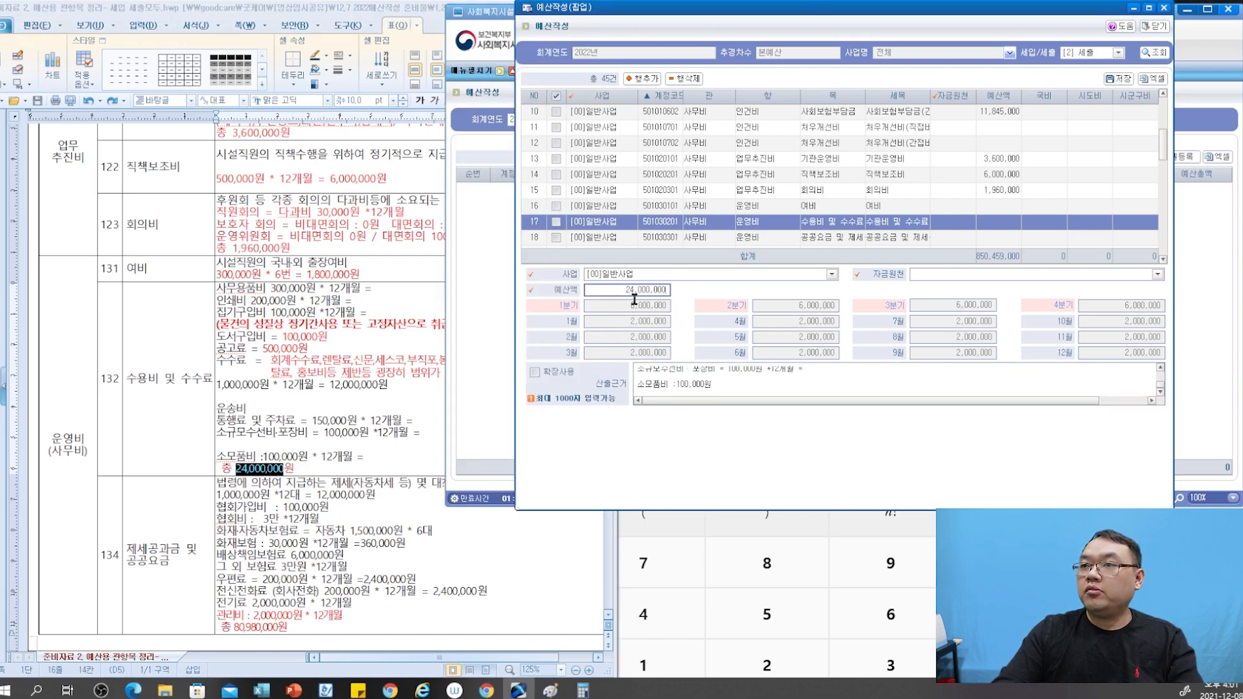
Copy the 여비 total from the document and set the 여비 row's 예산액 to 1,800,000
left_click(265, 432)
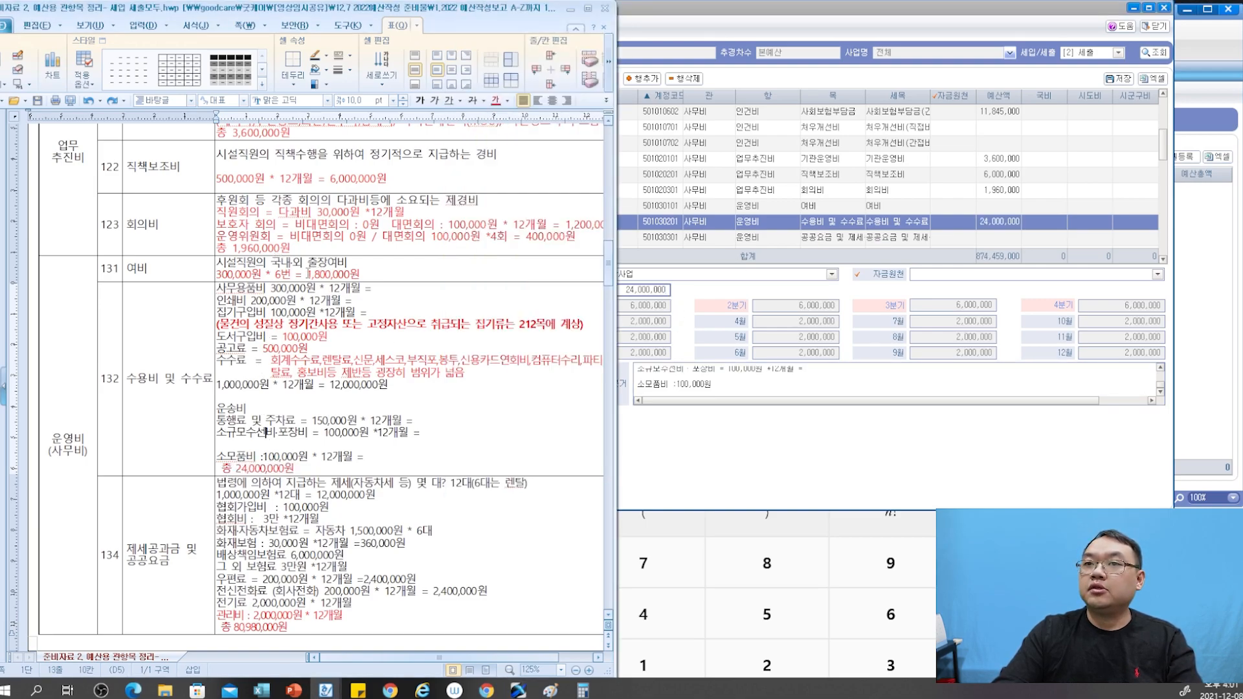
left_click_drag(308, 274, 346, 274)
key("ctrl+c")
left_click(764, 205)
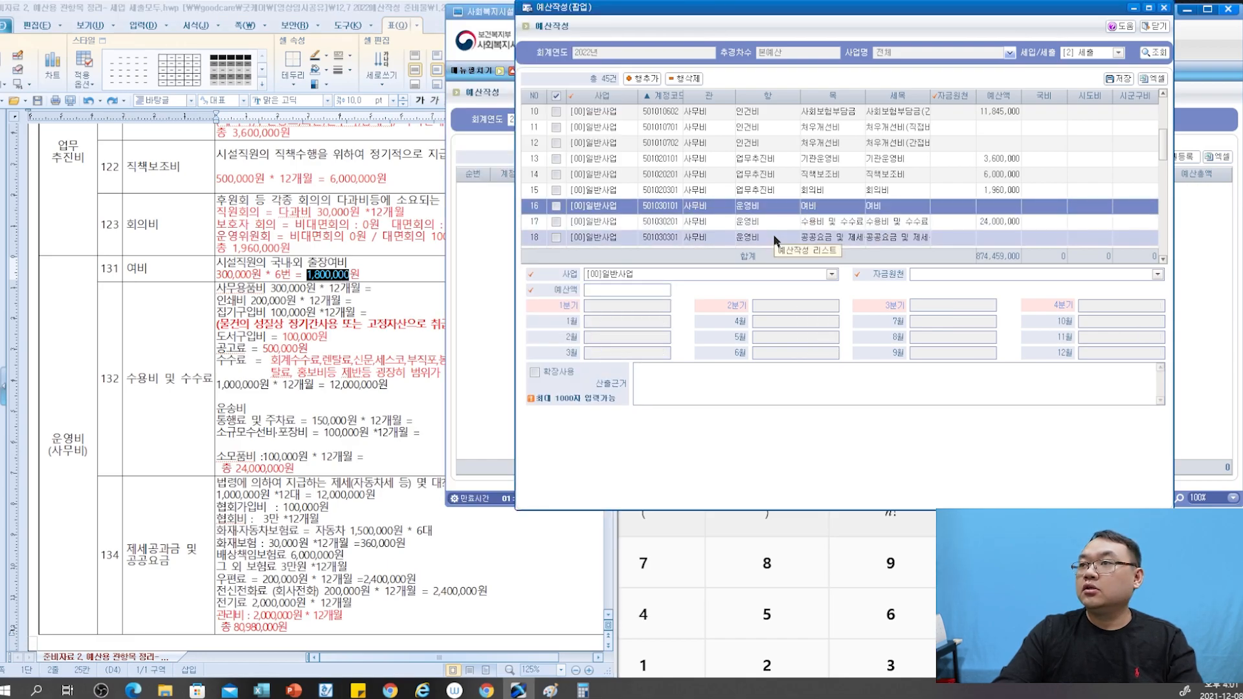
left_click(651, 289)
key("ctrl+v")
Copy "300,000원 * 6번 = 1,800,000원" from the document into the 여비 row's 산출근거
left_click(328, 277)
left_click_drag(374, 275, 217, 275)
key("ctrl+c")
left_click(707, 385)
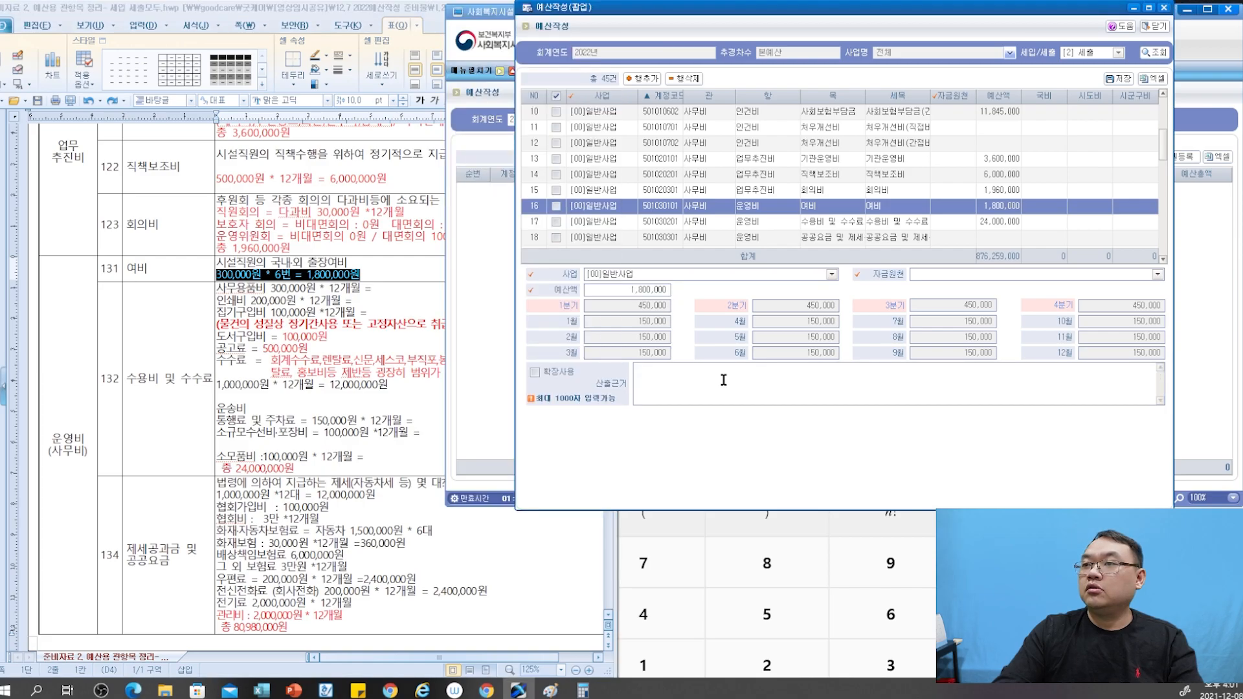
key("ctrl+v")
Copy the 제세공과금 및 공공요금 lines from 1,000,000원 *12대 through 관리비 into the 산출근거 of budget row 501030301
left_click(838, 240)
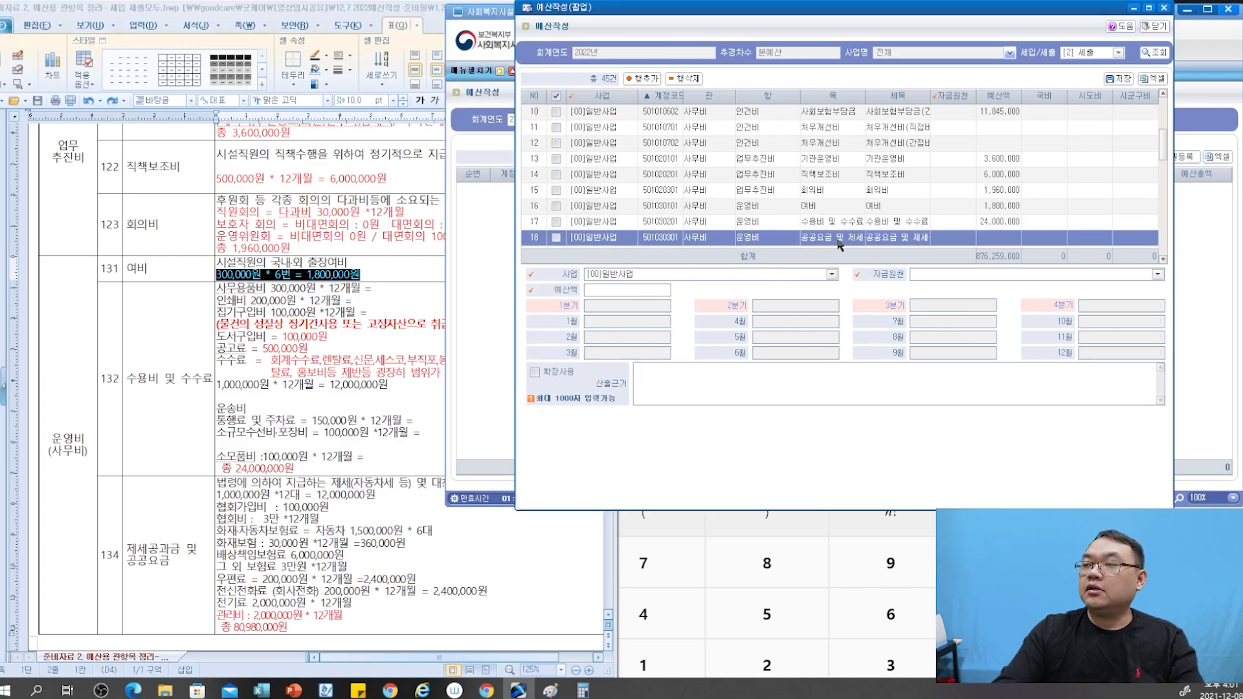
scroll(840, 245, "down", 1)
left_click(336, 466)
scroll(335, 466, "down", 1)
scroll(336, 466, "down", 2)
left_click_drag(357, 469, 217, 346)
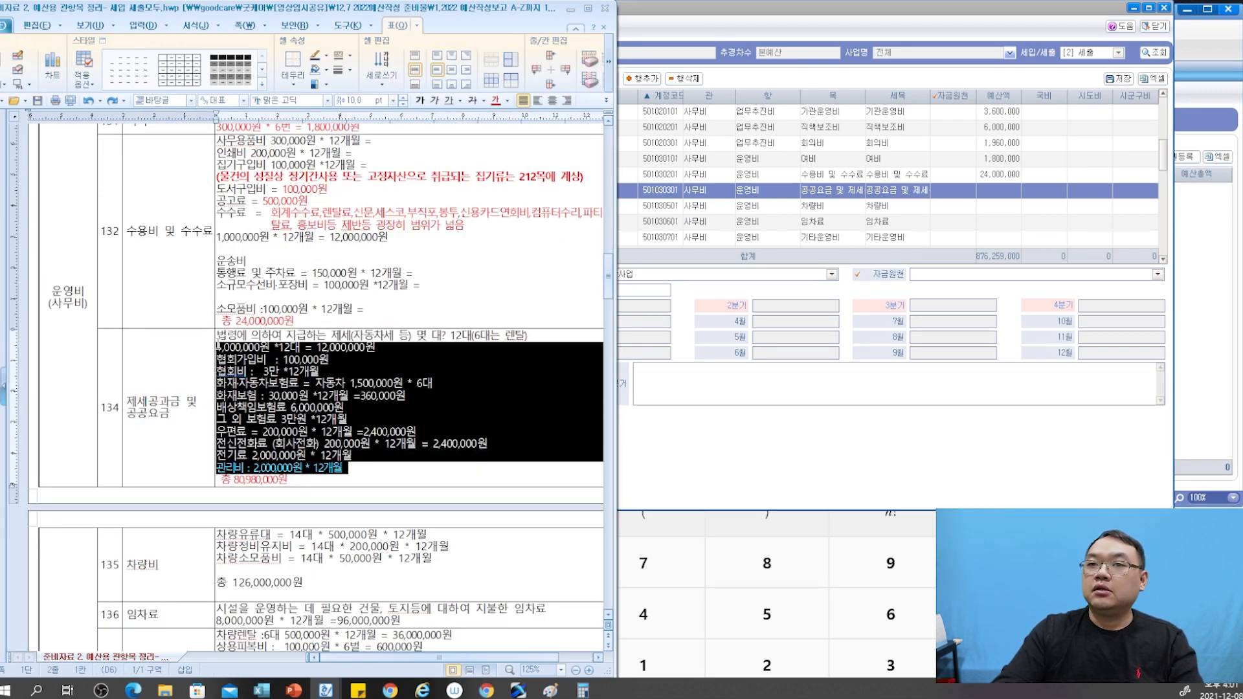
left_click(840, 394)
key("ctrl+v")
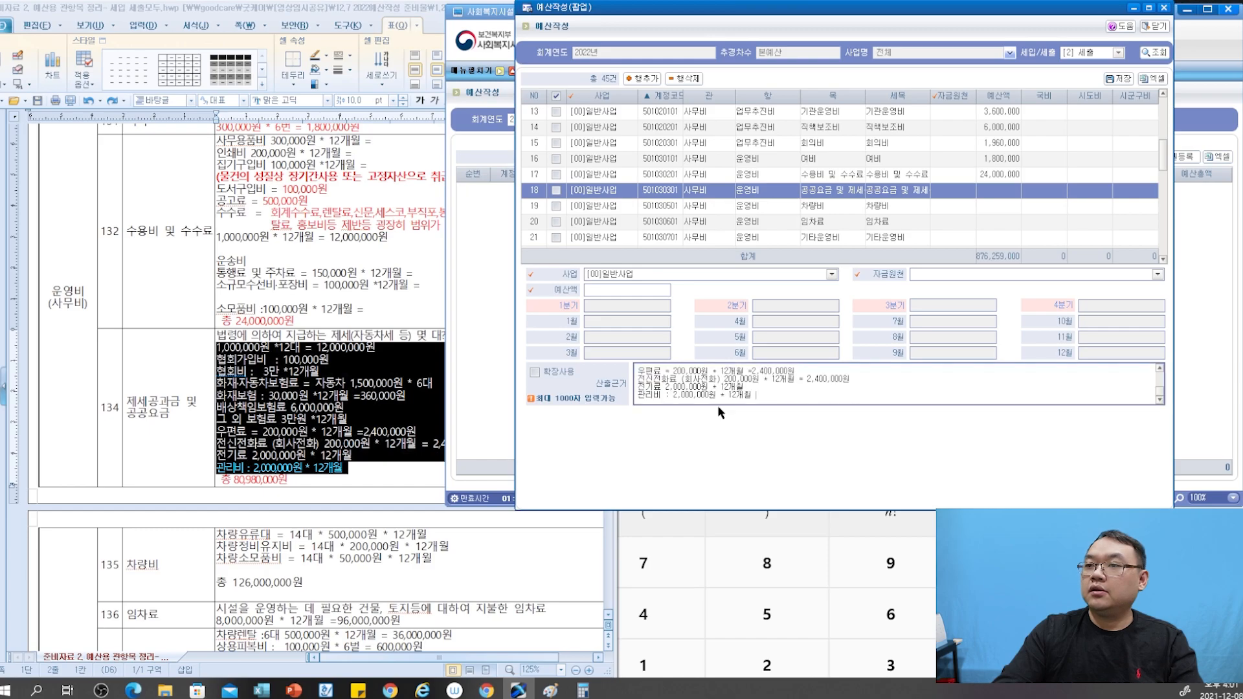
Copy the 제세공과금 및 공공요금 total and set that budget row's 예산액 to 80,980,000
left_click_drag(288, 480, 243, 481)
left_click(651, 290)
key("ctrl+v")
Select the 차량비 budget row and set its 예산액 to 126,000,000 using the total in the document
left_click(853, 207)
scroll(320, 452, "down", 3)
scroll(320, 452, "down", 3)
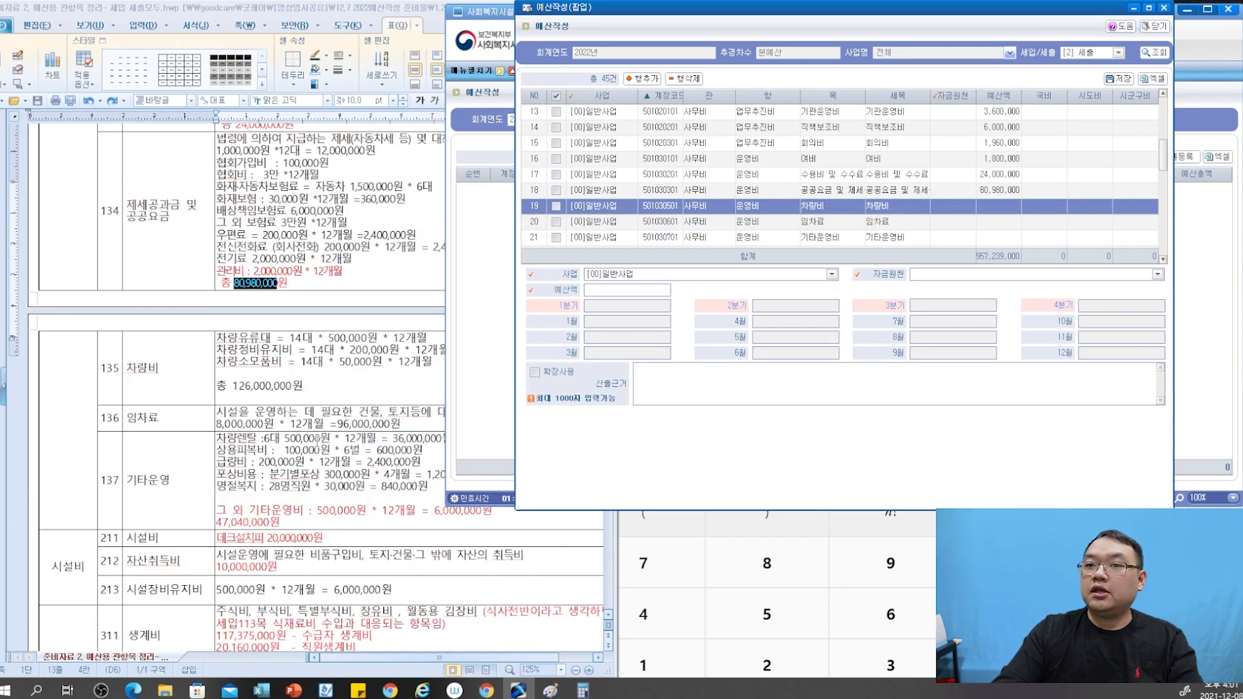
left_click_drag(292, 385, 233, 388)
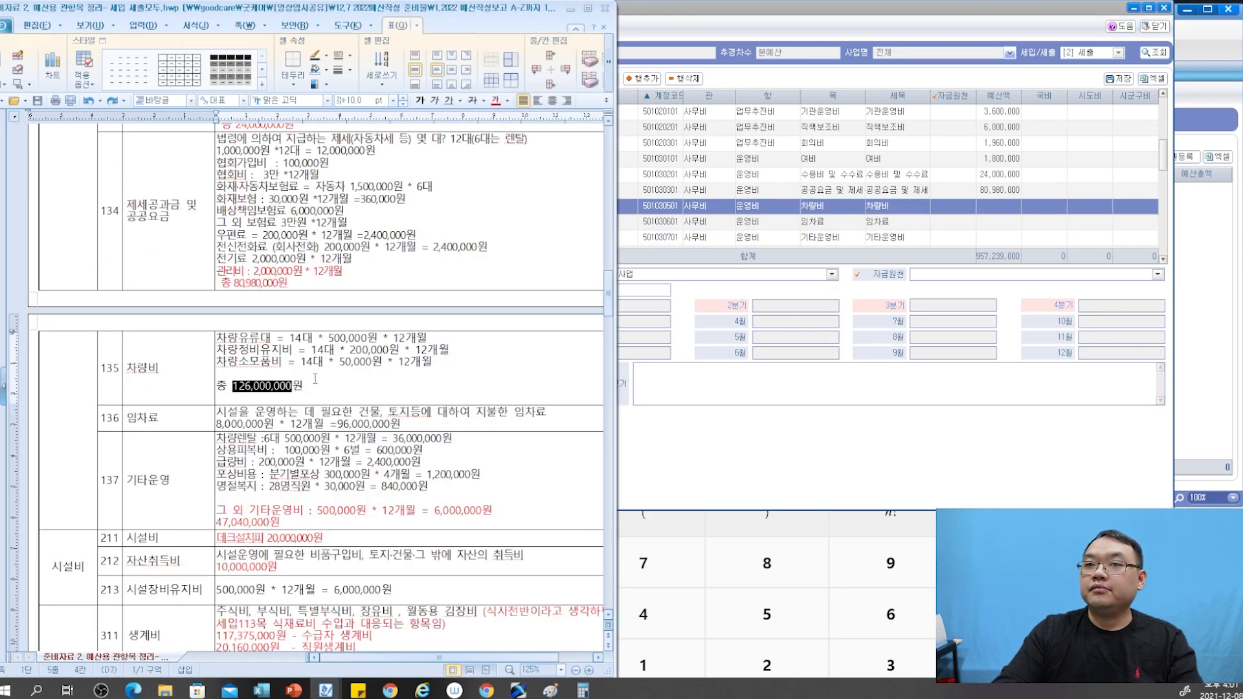
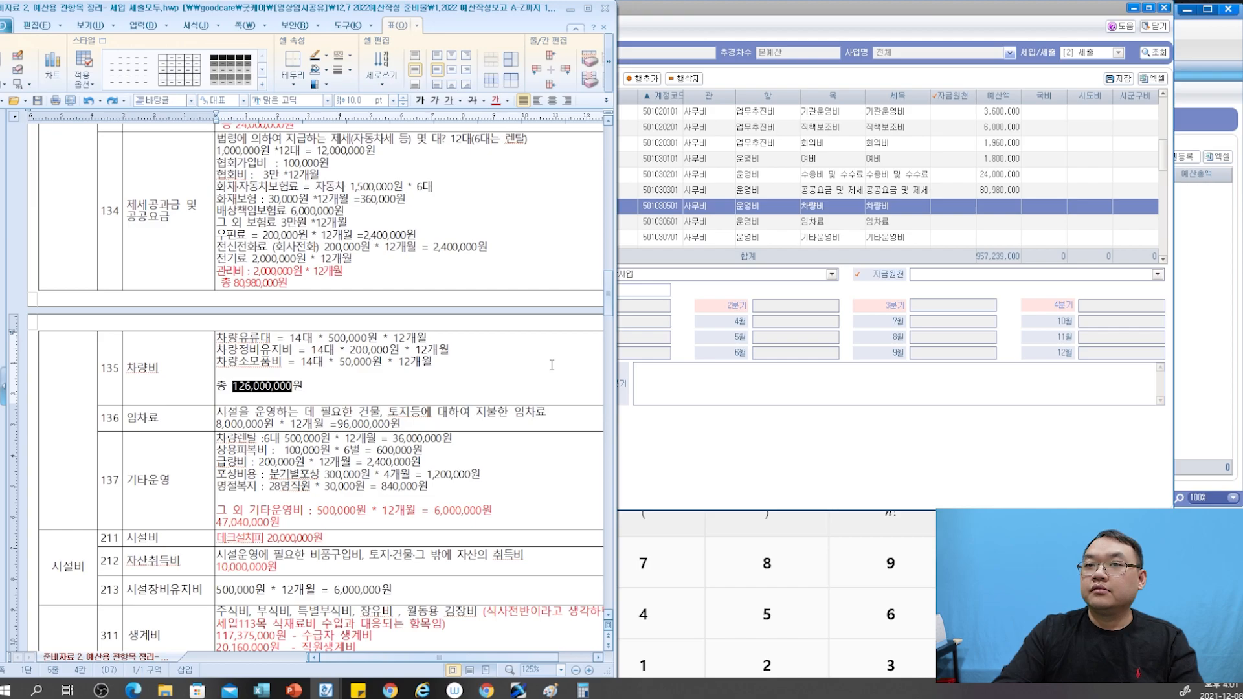
left_click(743, 310)
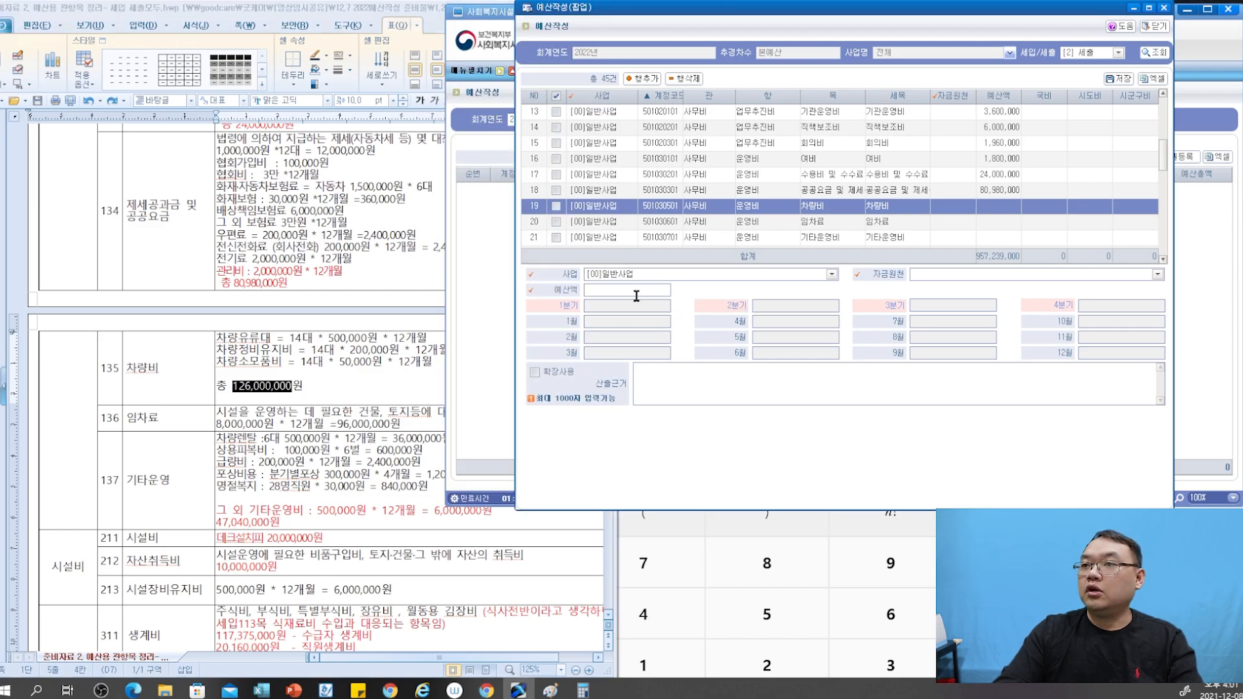
type("126,000,000")
Copy the 차량유류대, 차량정비유지비 and 차량소모품비 lines from the document into the 차량비 row's 산출근거
left_click_drag(466, 361, 227, 344)
key("ctrl+c")
left_click(729, 377)
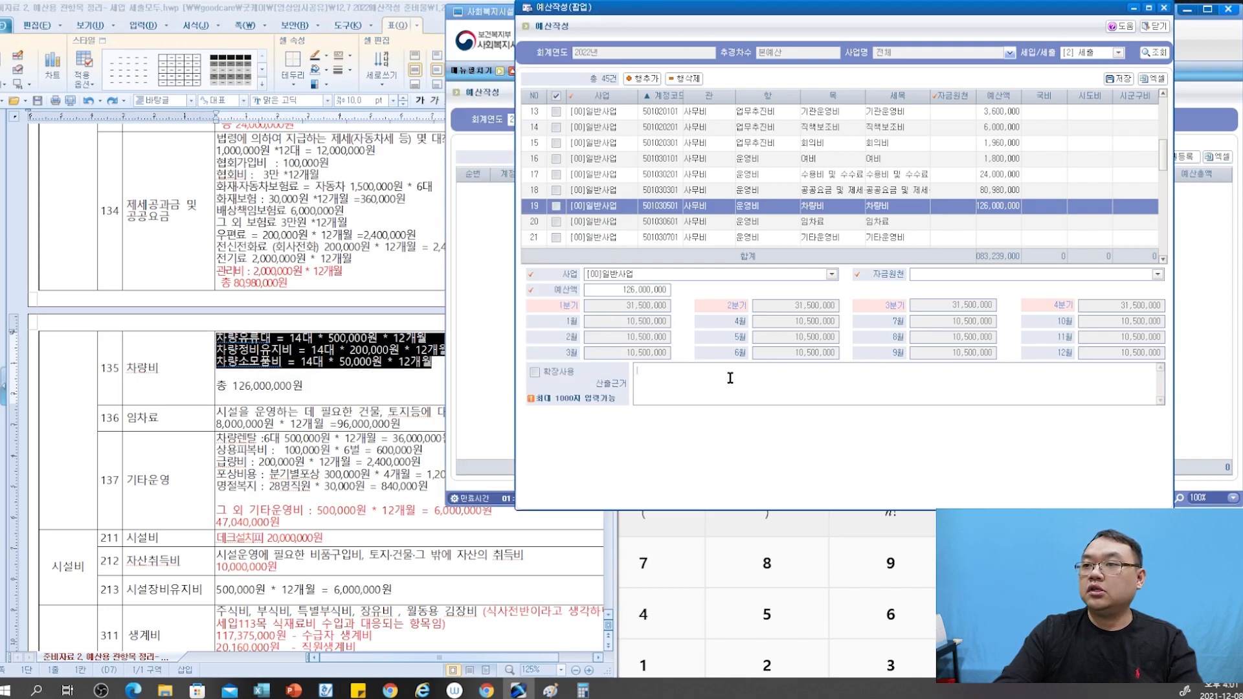
key("ctrl+v")
Copy "8,000,000원 * 12개월 =96,000,000원" from the document into the 임차료 row's 산출근거
left_click(329, 450)
scroll(365, 424, "down", 1)
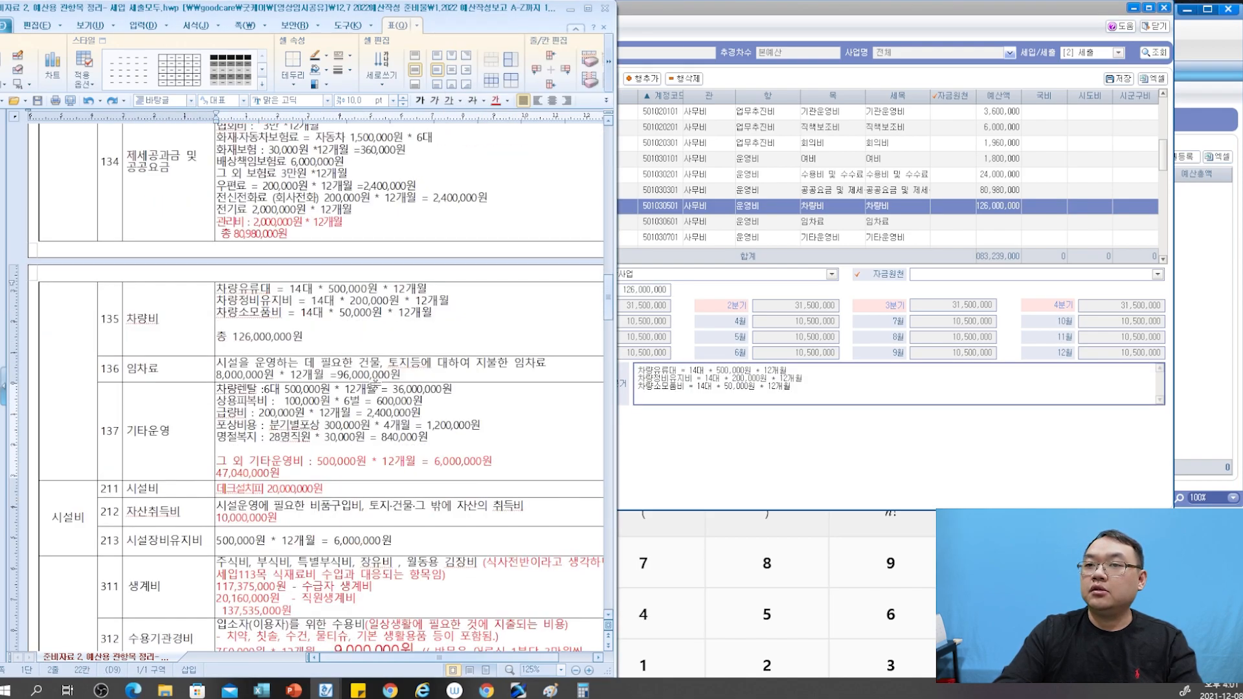
left_click(795, 221)
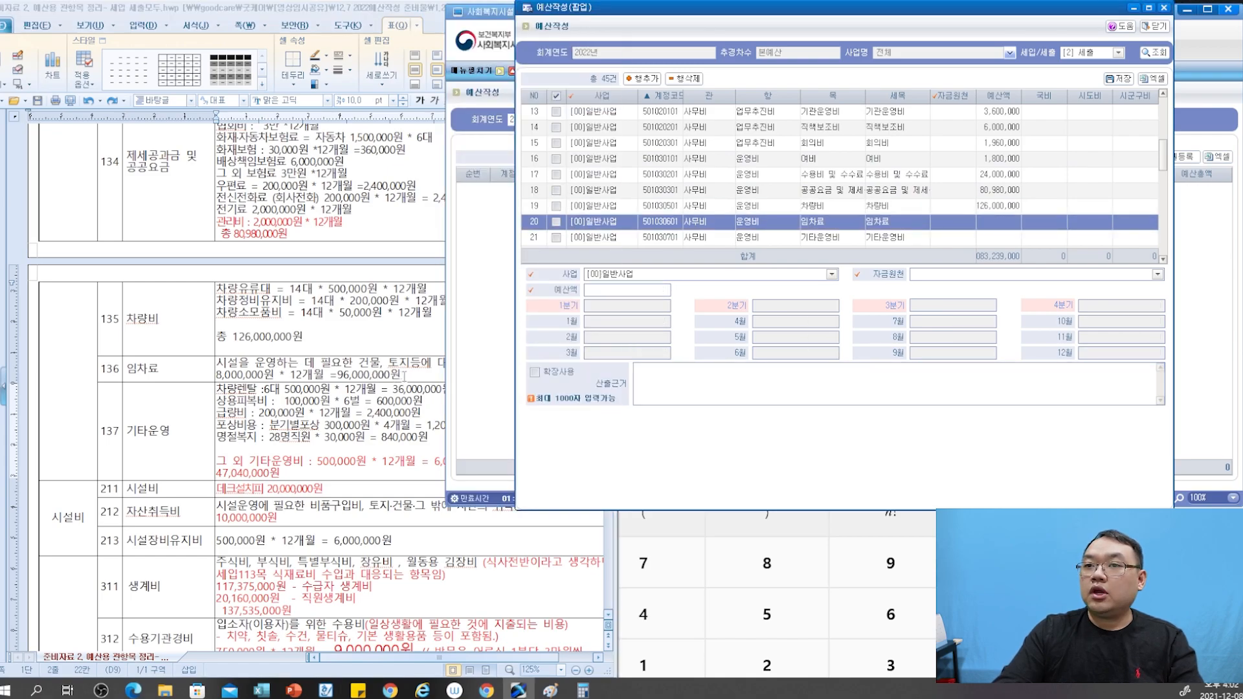
left_click_drag(404, 376, 217, 375)
left_click(738, 377)
key("ctrl+v")
Copy the total out of the 임차료 basis text and set the row's 예산액 to 96,000,000
left_click_drag(763, 372, 726, 373)
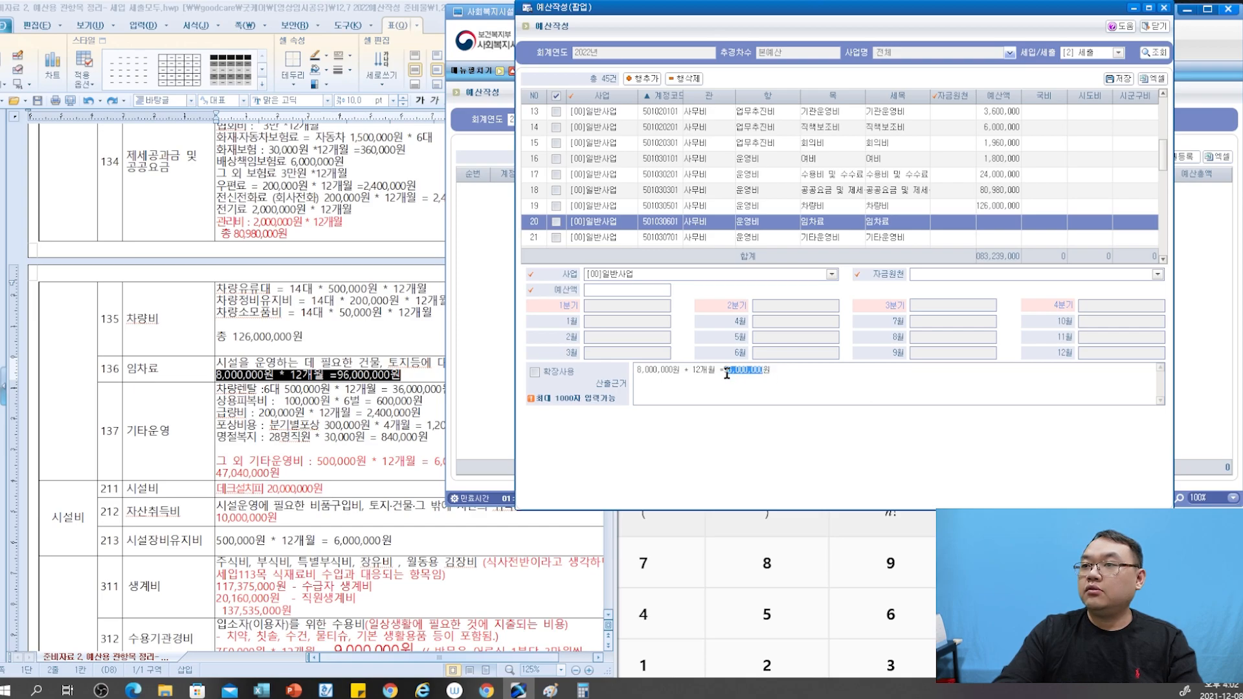
left_click(633, 293)
key("ctrl+v")
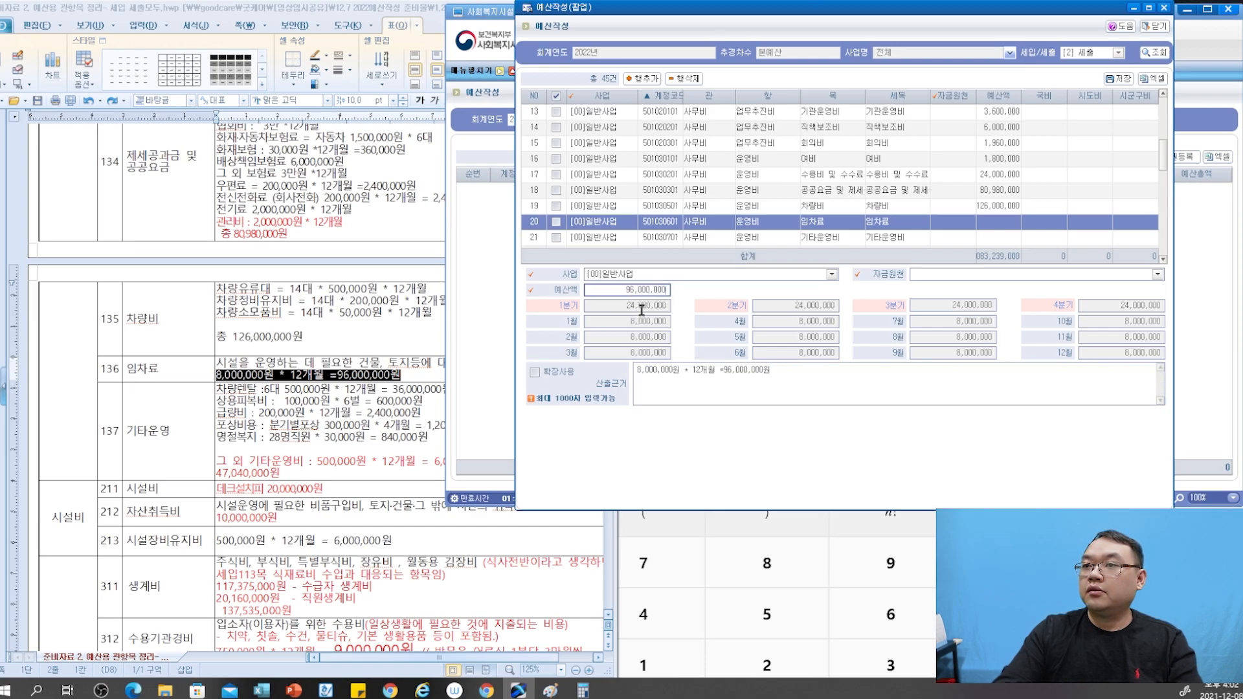
Copy the 기타운영 lines from 차량렌탈 through 그 외 기타운영비 into the 기타운영비 row's 산출근거
scroll(777, 211, "down", 1)
left_click(778, 195)
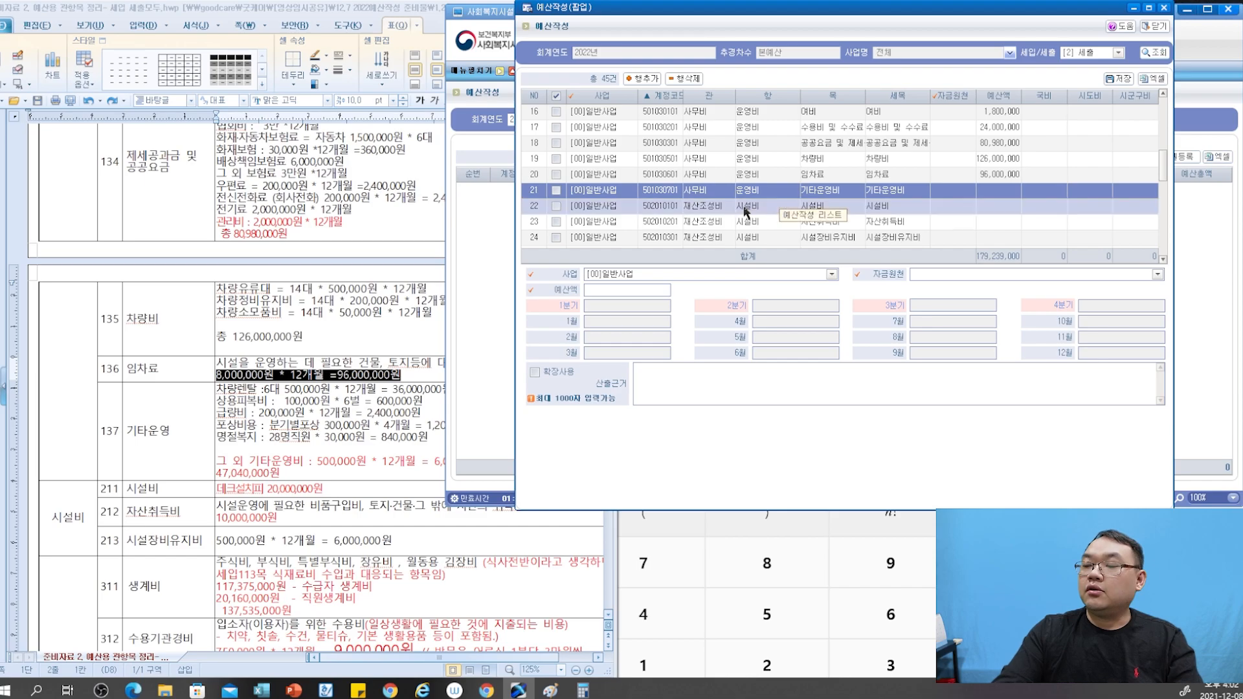
left_click(345, 442)
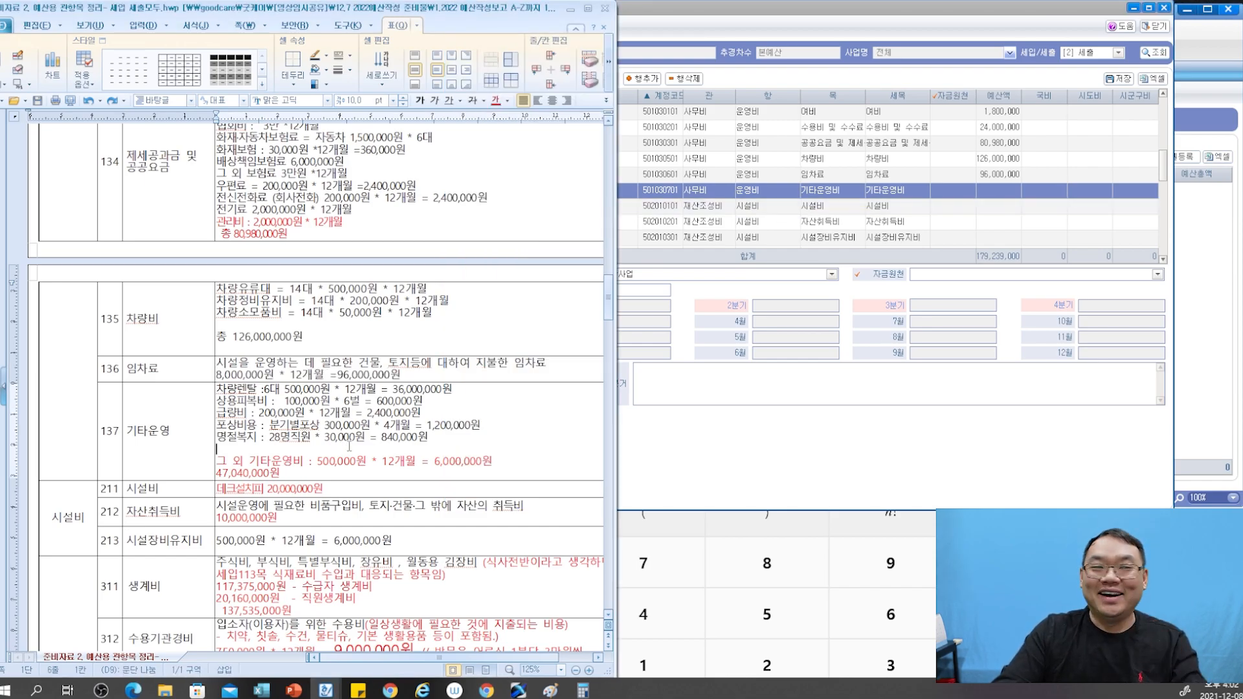
left_click_drag(493, 462, 220, 391)
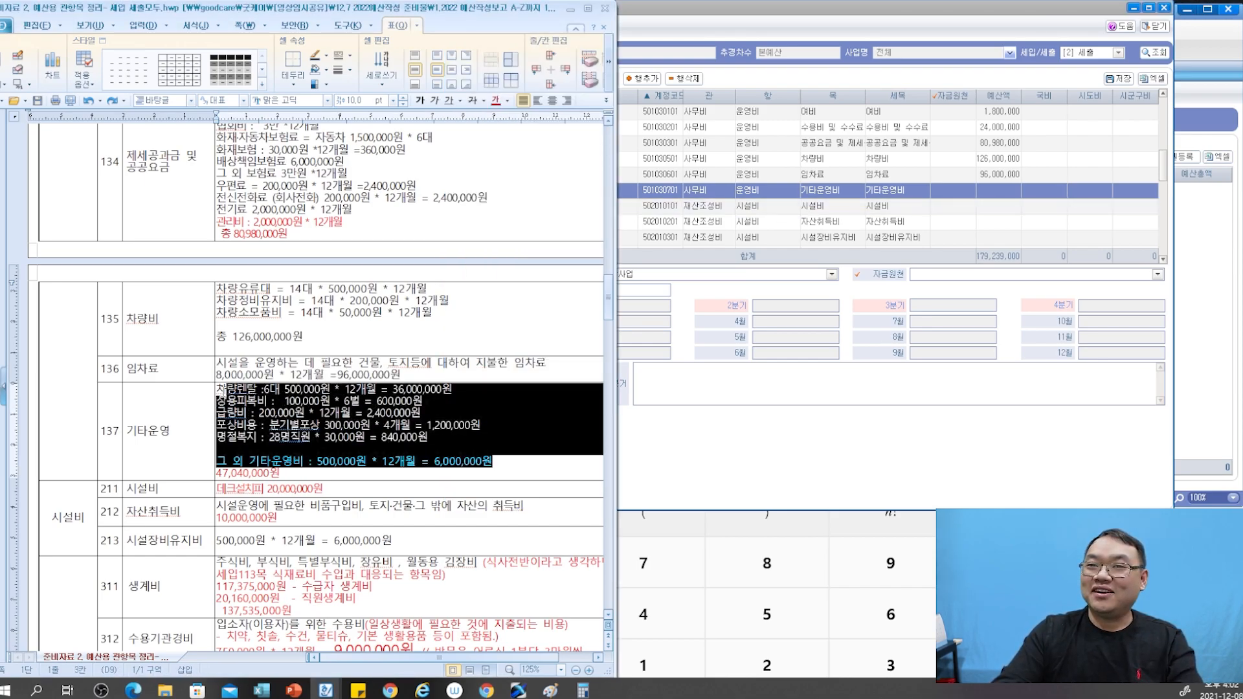
key("ctrl+c")
left_click(701, 372)
key("ctrl+v")
Copy the 기타운영 total from the document and set the 기타운영비 row's 예산액 to 47,040,000
left_click(265, 478)
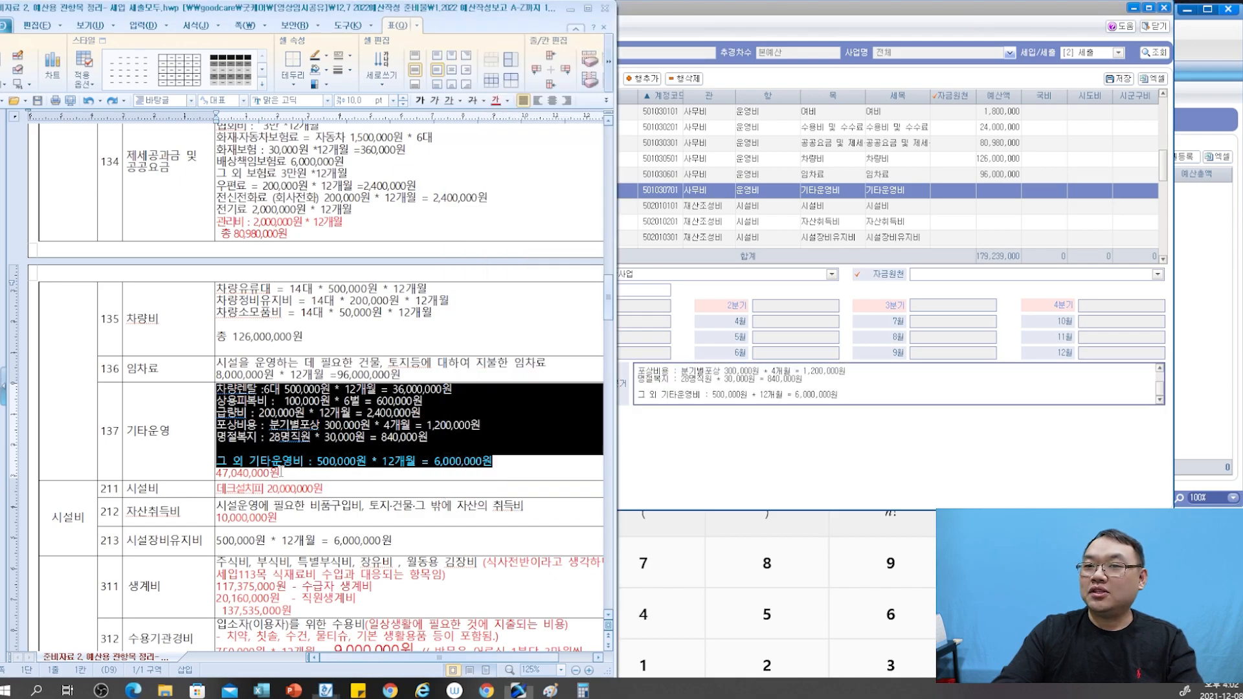
left_click_drag(268, 473, 231, 473)
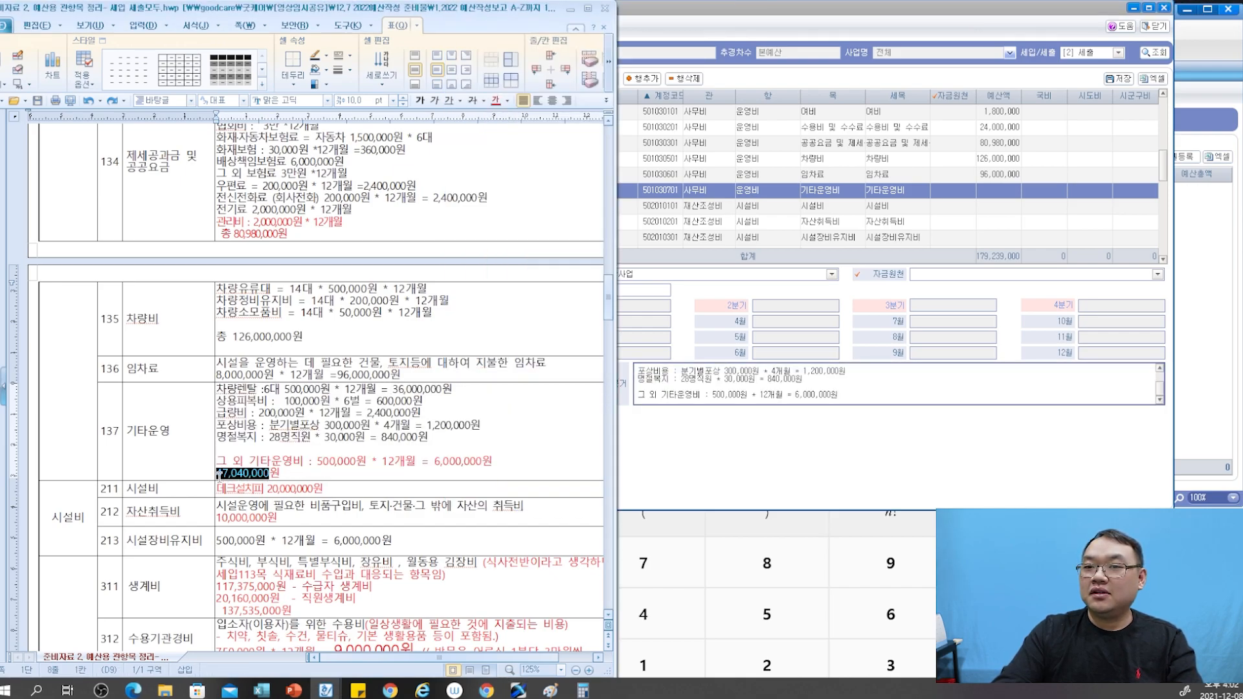
key("ctrl+c")
left_click(701, 290)
left_click(642, 291)
key("ctrl+v")
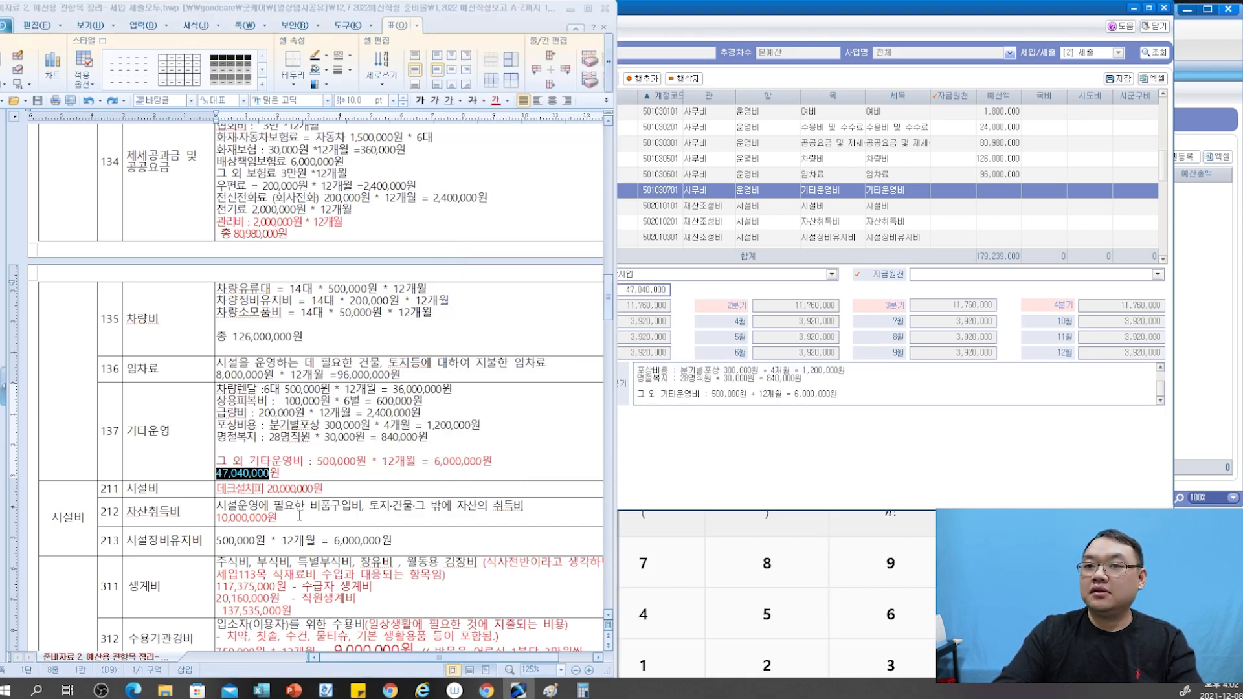
Copy "데크설치피 20,000,000원" into the 산출근거 of the 시설비 row (502010101) and set its 예산액 to 20,000,000
left_click_drag(325, 489, 217, 489)
left_click(781, 209)
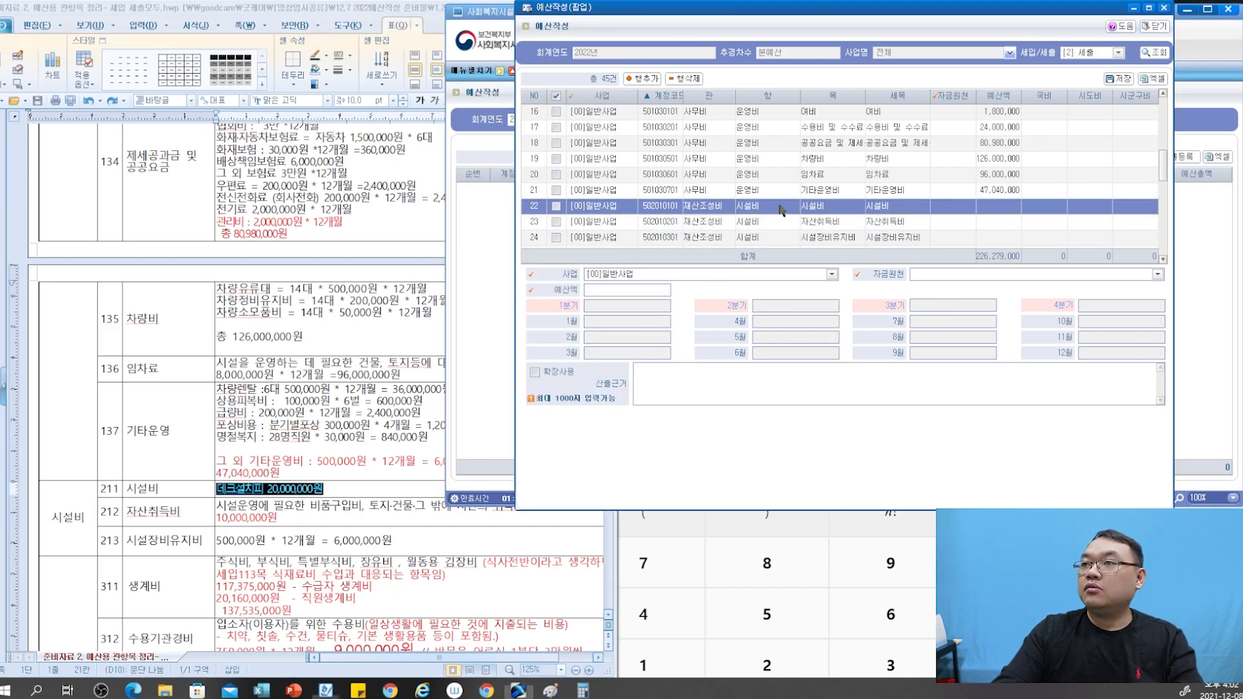
left_click(694, 373)
key("ctrl+v")
left_click(639, 291)
type("20,000,000")
left_click(302, 542)
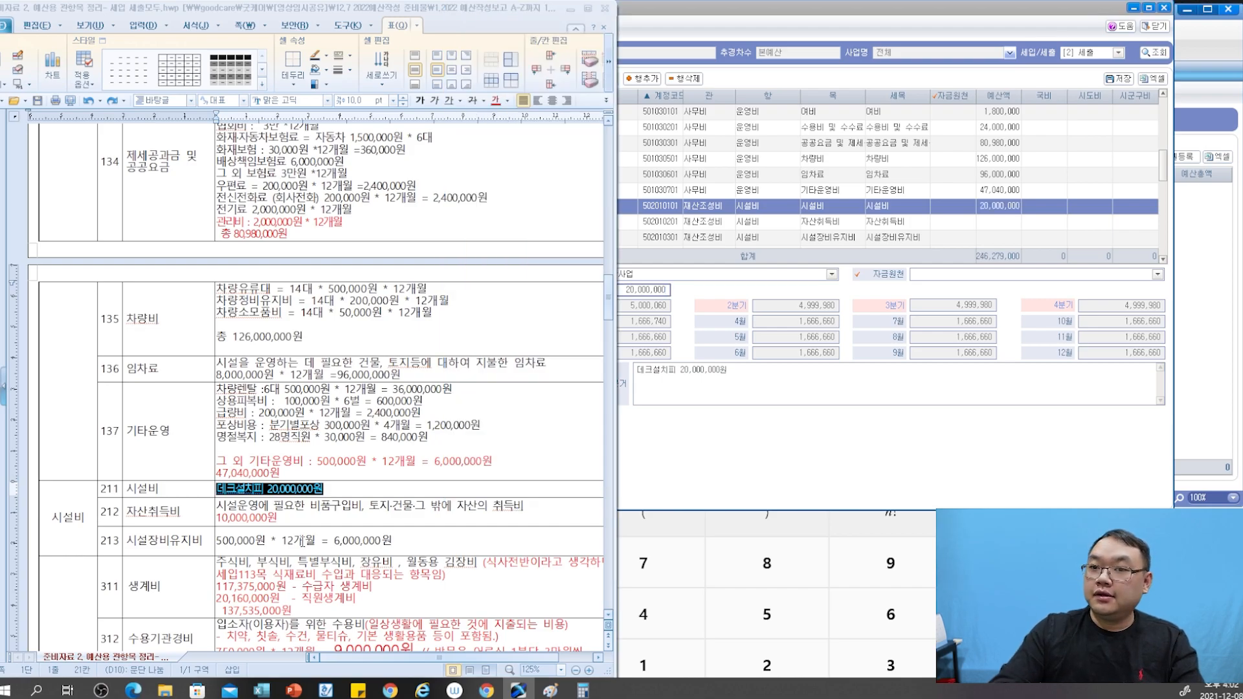
Copy "10,000,000원" from the document into the 산출근거 of the 자산취득비 row (502010201) and set its 예산액 to 10,000,000
scroll(318, 444, "down", 3)
left_click_drag(287, 424, 217, 420)
left_click(829, 221)
left_click(683, 379)
key("ctrl+v")
left_click(652, 289)
type("10,000,000")
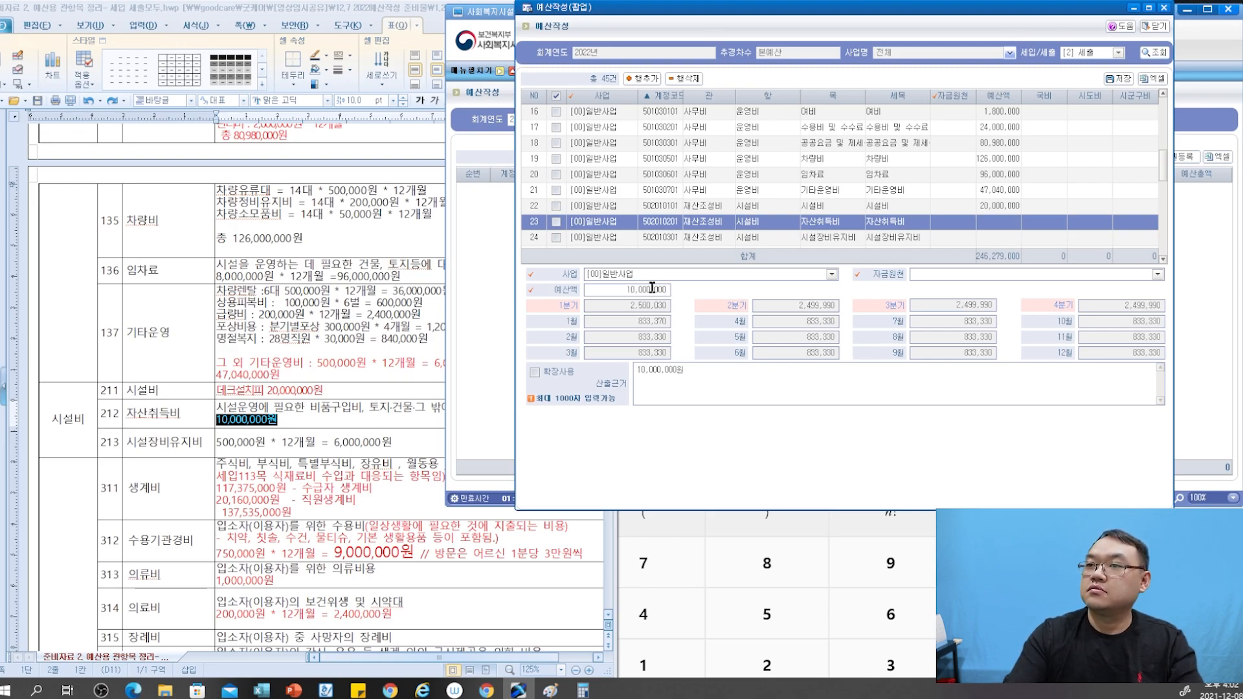
Copy "500,000원 * 12개월 = 6,000,000원" into the 시설장비유지비 row's 산출근거 and set its 예산액 to 6,000,000
left_click(314, 433)
left_click_drag(391, 441, 215, 443)
left_click(813, 238)
left_click(701, 367)
key("ctrl+v")
left_click(636, 290)
type("6000000")
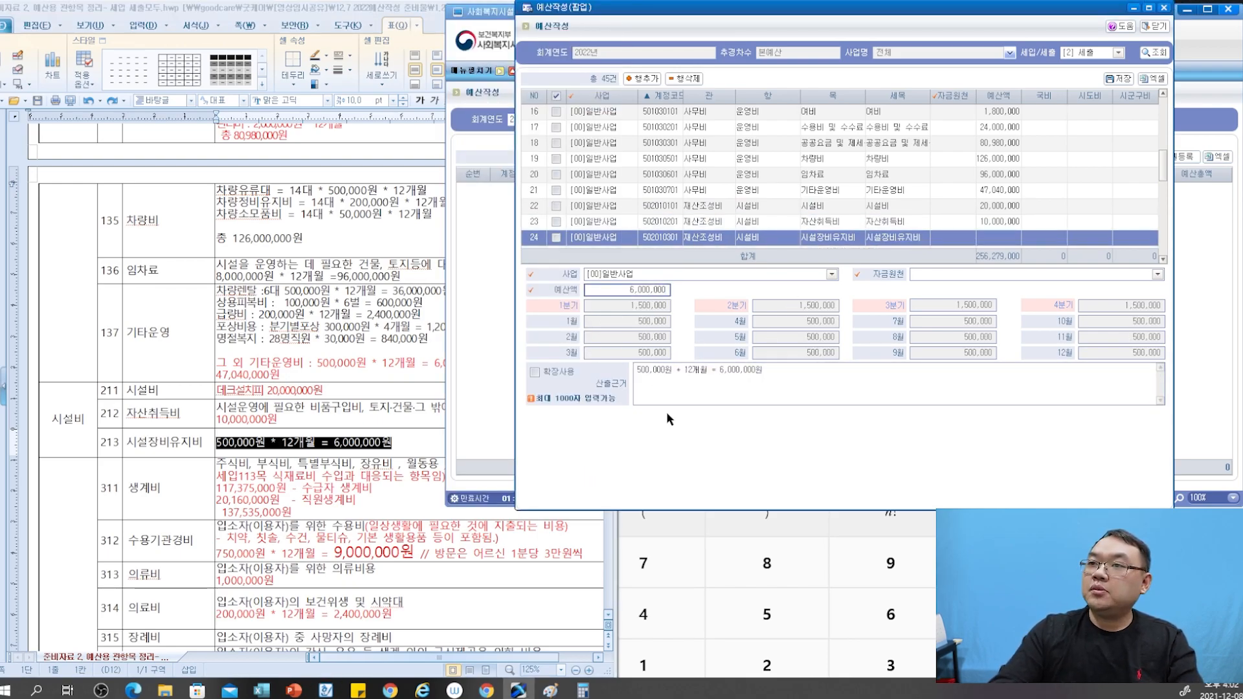
Copy the 수급자 생계비 and 직원생계비 lines from the document into the 산출근거 of the 생계비 row (503010101)
left_click(305, 480)
scroll(304, 475, "down", 3)
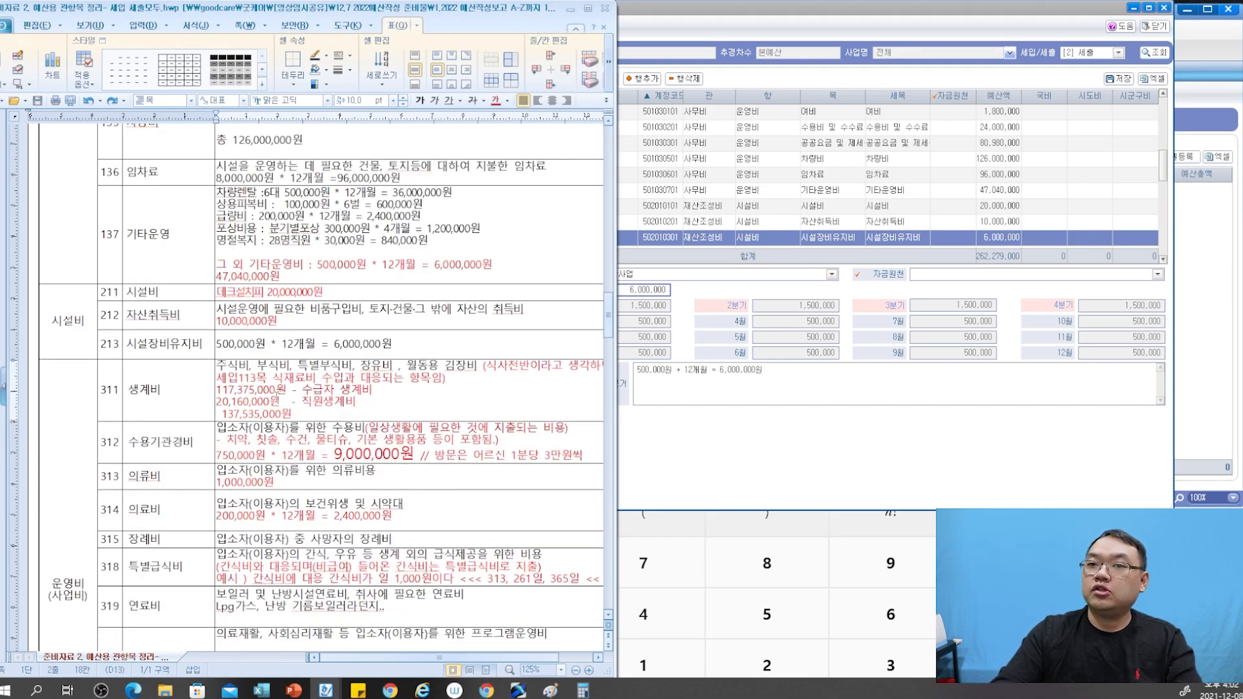
left_click_drag(352, 390, 245, 390)
left_click_drag(375, 400, 217, 391)
left_click(757, 249)
scroll(768, 238, "down", 1)
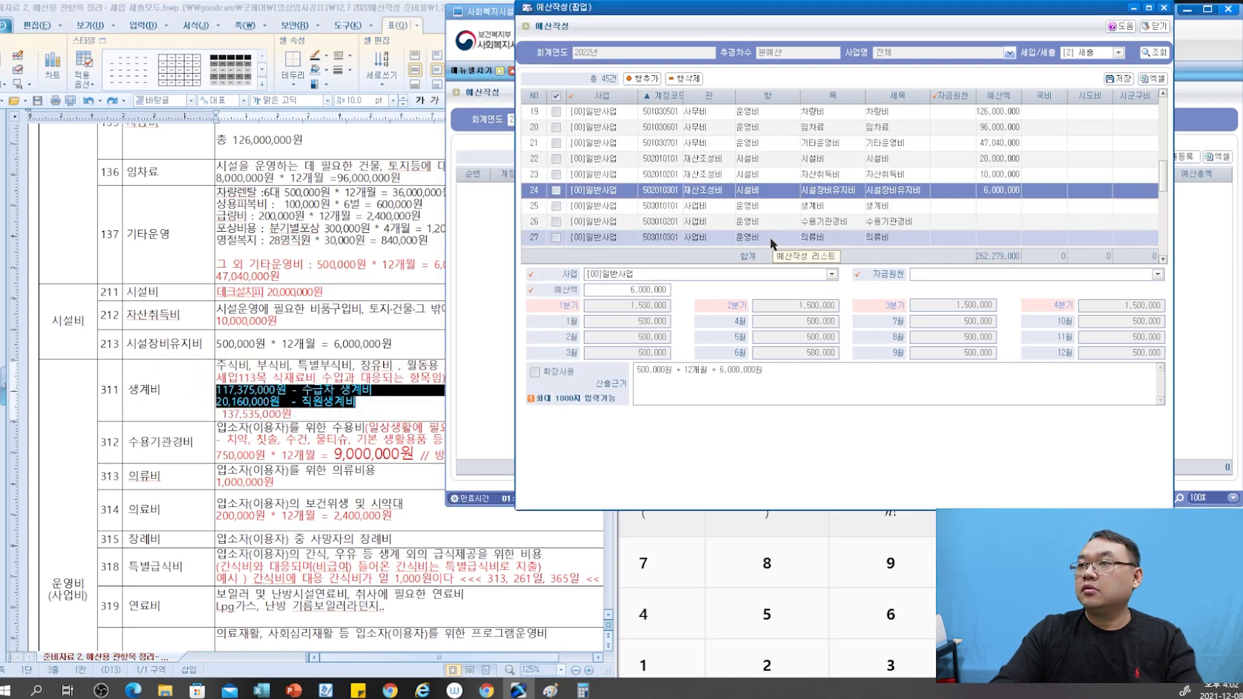
left_click(767, 211)
left_click(715, 394)
key("ctrl+v")
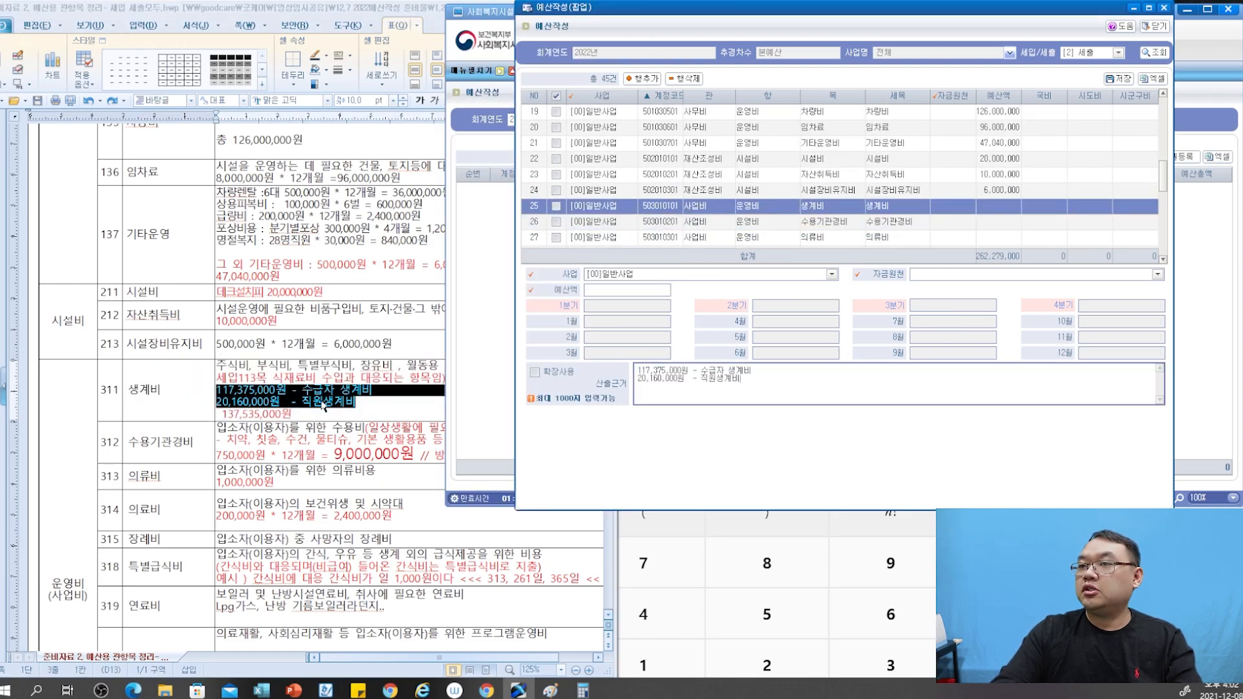
Copy the 생계비 total from the document and set the 생계비 row's 예산액 to 137,535,000
left_click_drag(282, 414, 220, 419)
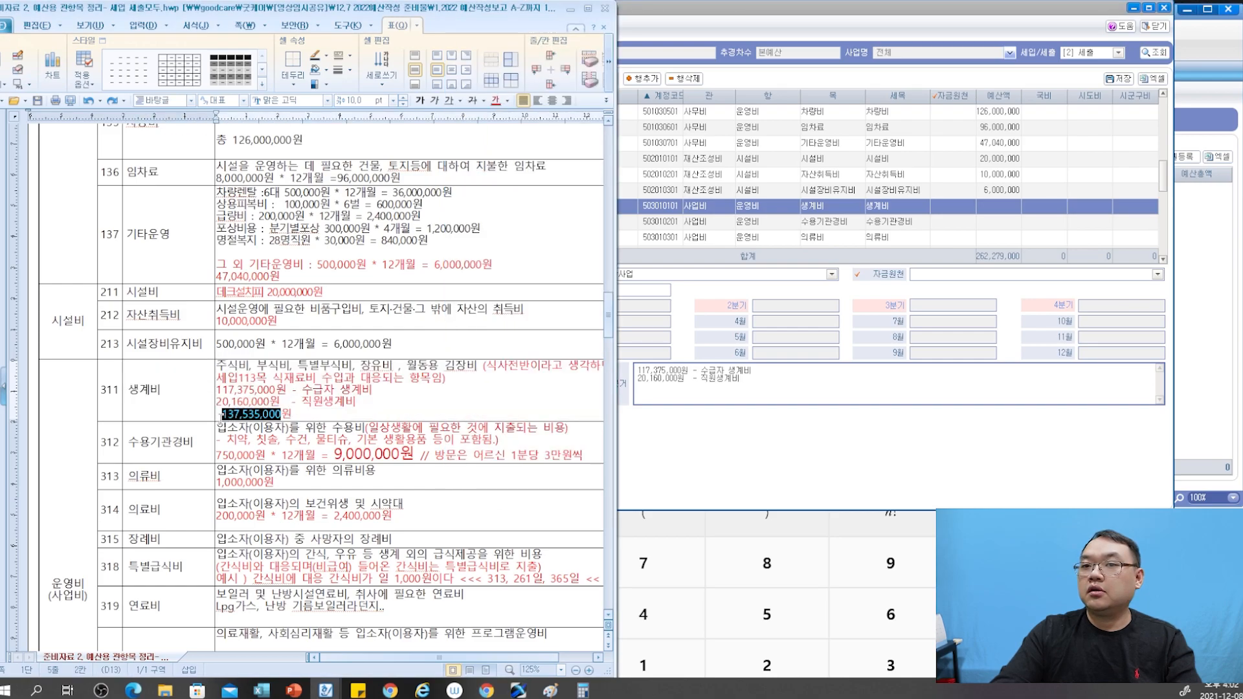
left_click(664, 289)
key("ctrl+v")
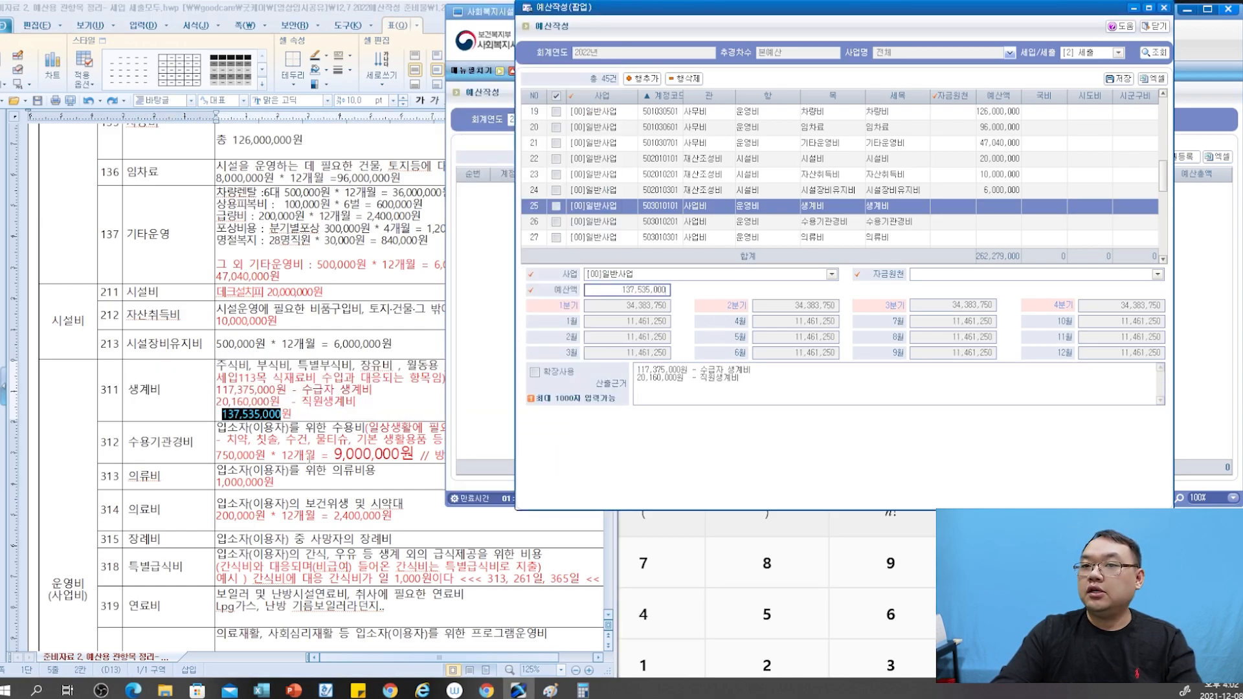
Copy the 수용기관경비 total from the document and set the 예산액 of the 수용기관경비 row (503010201) to 9,000,000
left_click(429, 409)
scroll(429, 409, "down", 1)
mouse_move(401, 405)
left_mouse_down()
mouse_move(325, 408)
mouse_move(384, 405)
left_mouse_up()
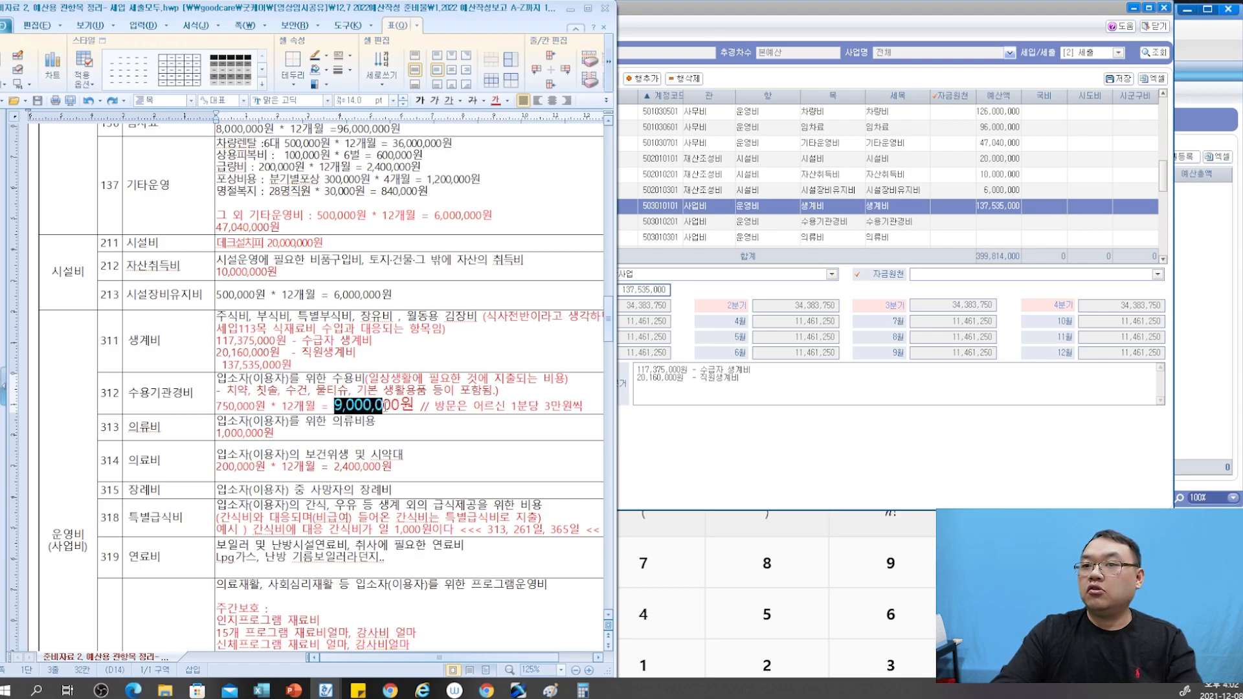
left_click(814, 259)
left_click(769, 224)
left_click(637, 289)
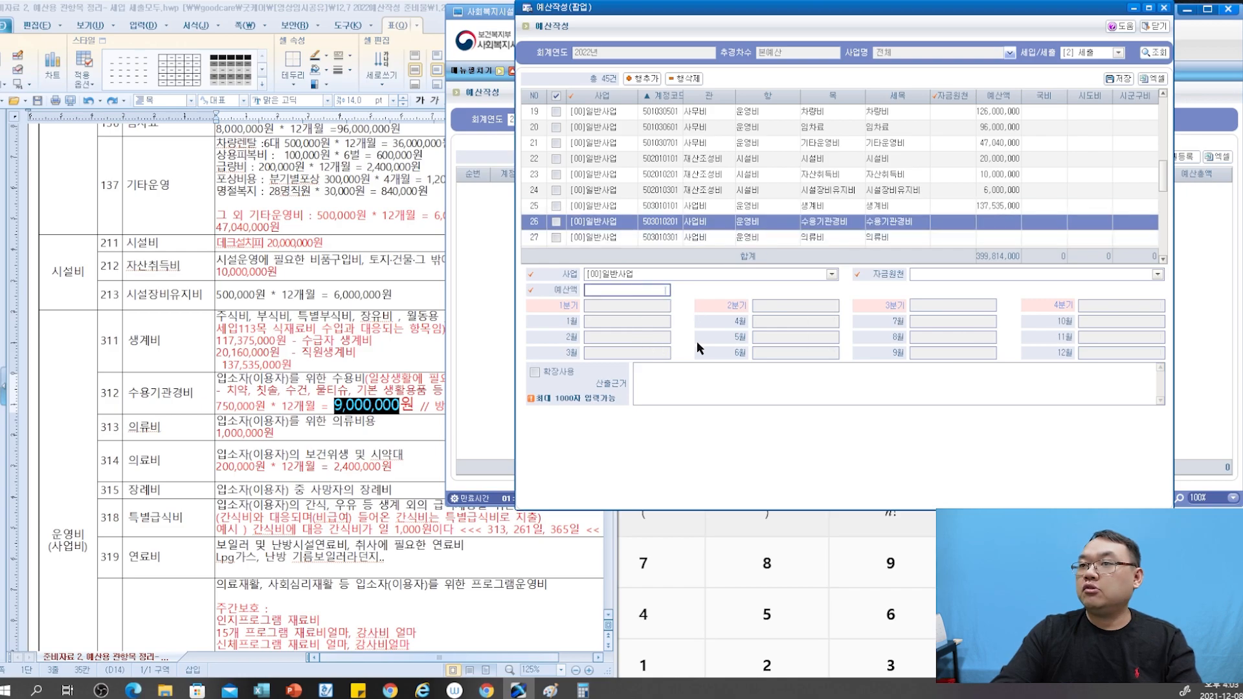
key("ctrl+v")
Copy "750,000원 * 12개월 = 9,000,000원" from the document into the 수용기관경비 row's 산출근거
left_click(276, 407)
left_click_drag(216, 407, 415, 405)
key("ctrl+c")
left_click(765, 395)
key("ctrl+v")
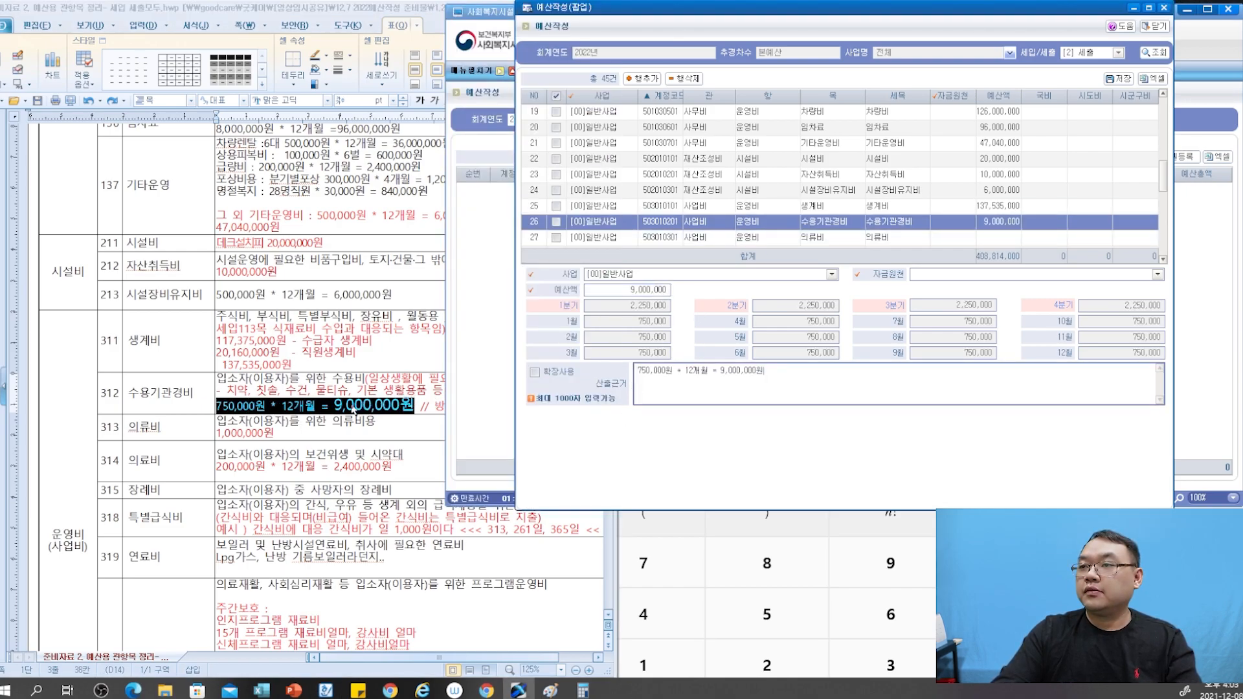
Copy the 의류비 amount from the document and set the 예산액 of the 의류비 row (503010301) to 1,000,000
left_click(809, 240)
scroll(258, 481, "down", 1)
left_click_drag(394, 419, 221, 385)
key("ctrl+c")
left_click(663, 291)
key("ctrl+v")
left_click(811, 238)
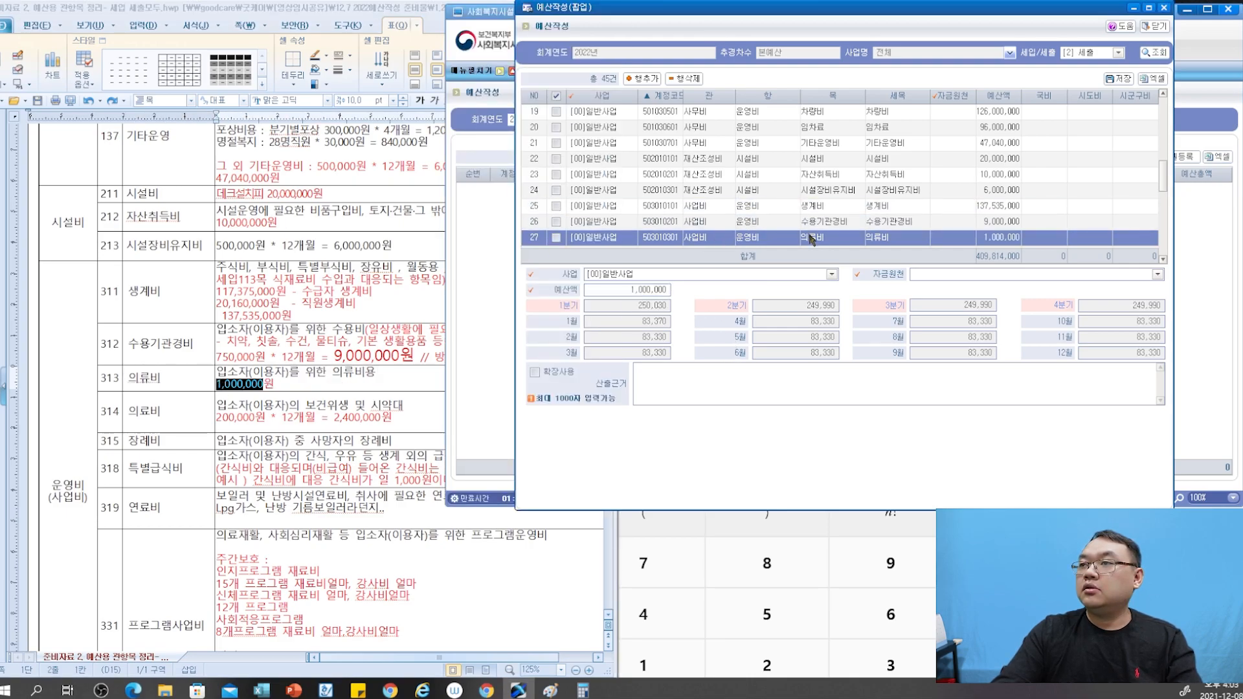
Copy the 보건위생 및 시약대 description and its calculation into the 의료비 row's 산출근거 and set its 예산액 to 2,400,000
scroll(811, 238, "down", 1)
left_click(803, 207)
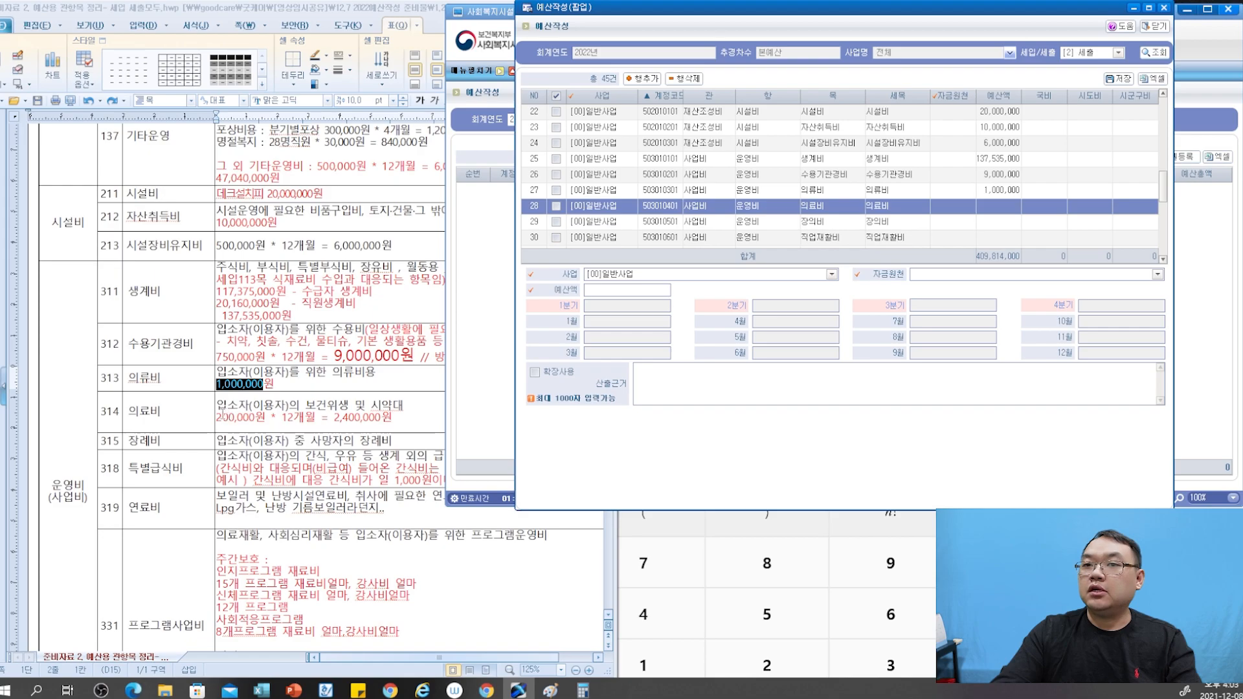
left_click_drag(395, 419, 217, 417)
key("ctrl+c")
left_click(832, 380)
key("ctrl+v")
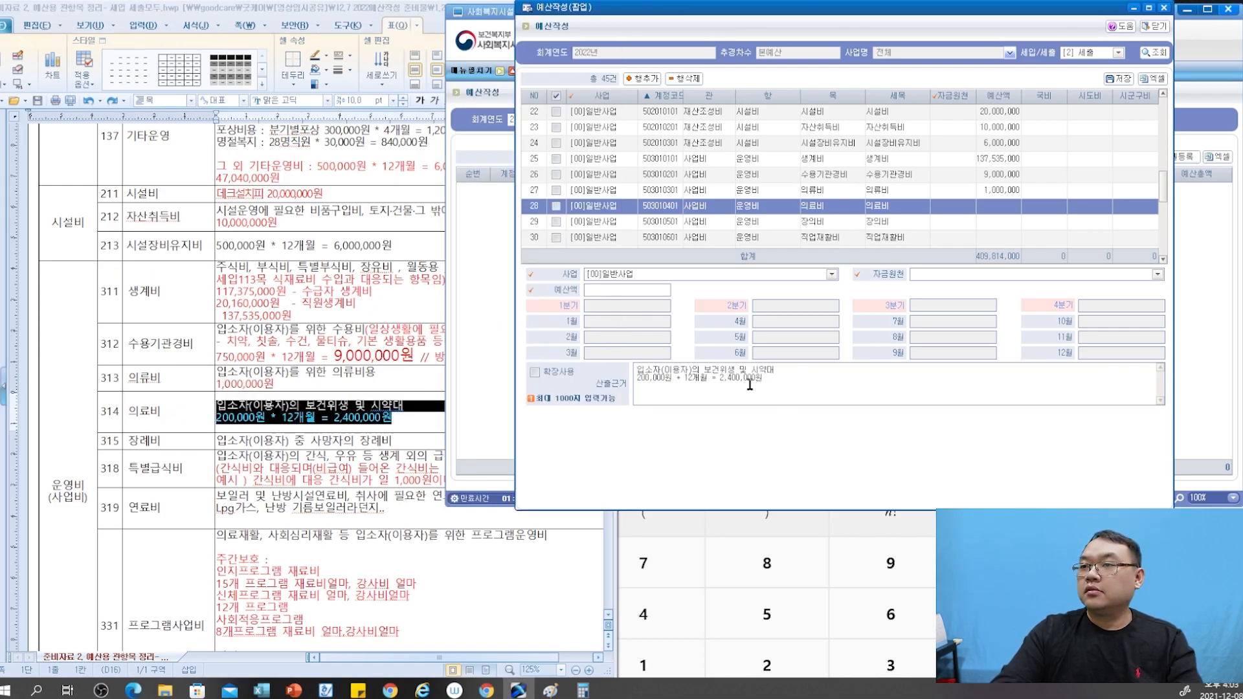
left_click(660, 293)
type("2400000")
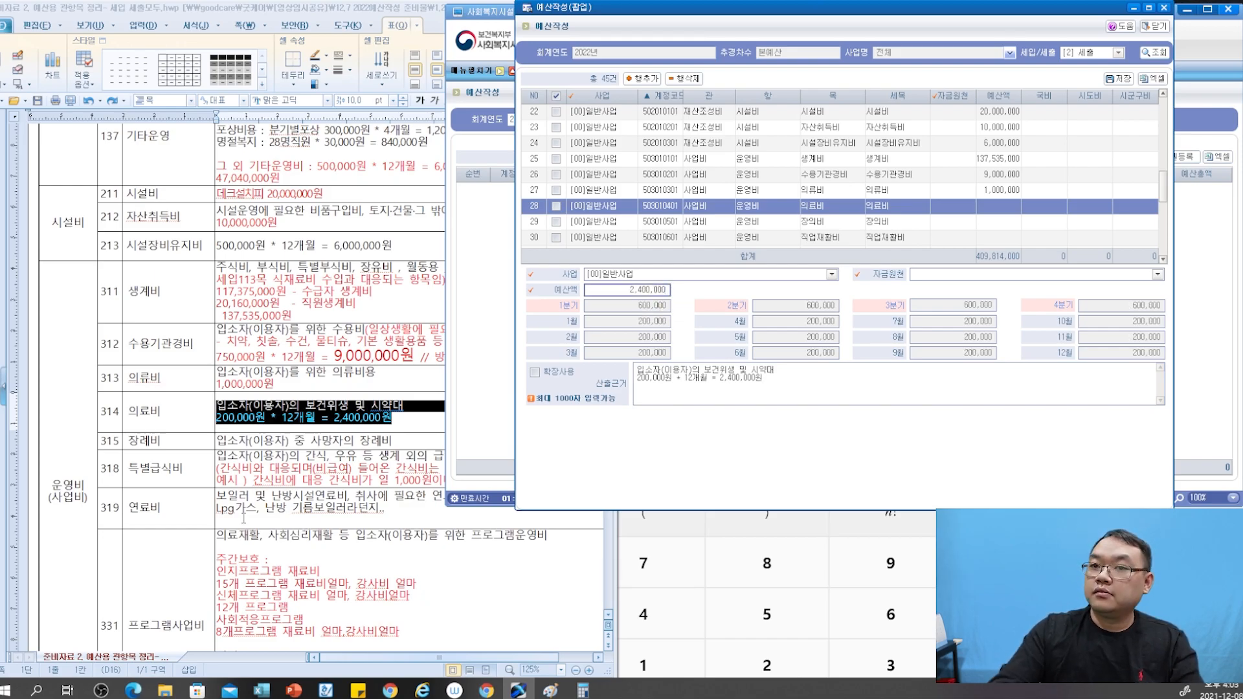
Copy the 프로그램사업비 lines from 주간보호 through 4,700,000원 into the 산출근거 of the 프로그램 사업비 row (503030101)
left_click(266, 459)
scroll(267, 457, "down", 2)
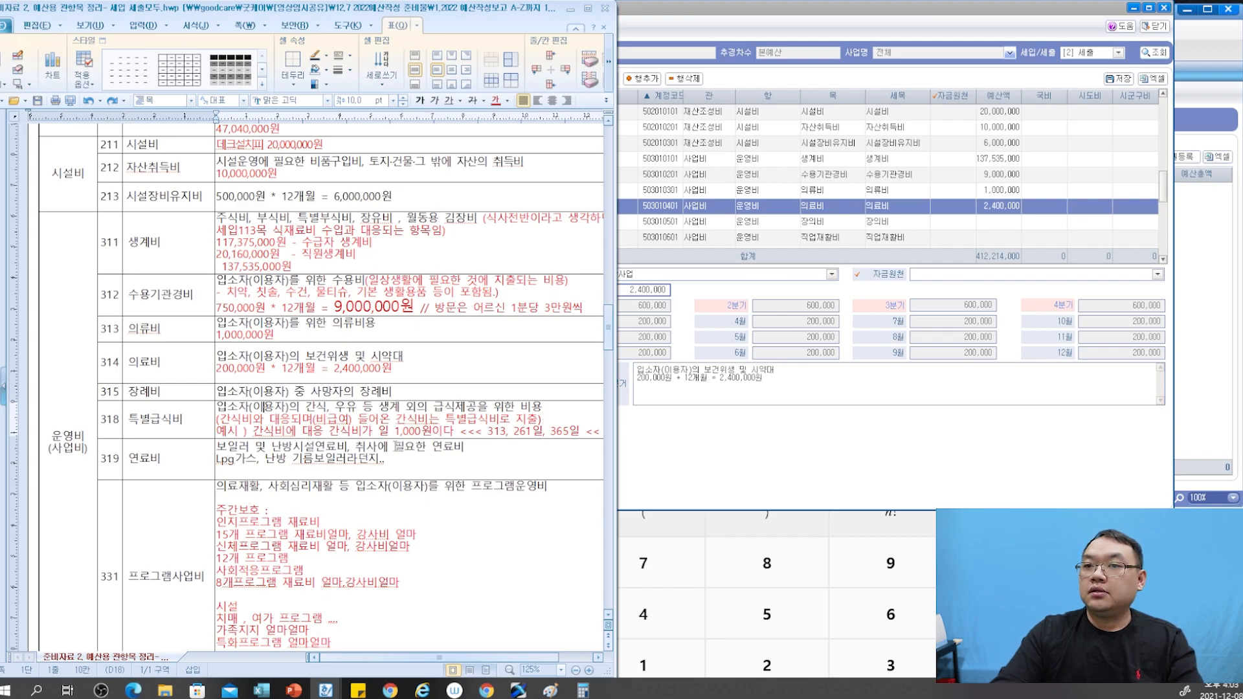
scroll(295, 458, "down", 6)
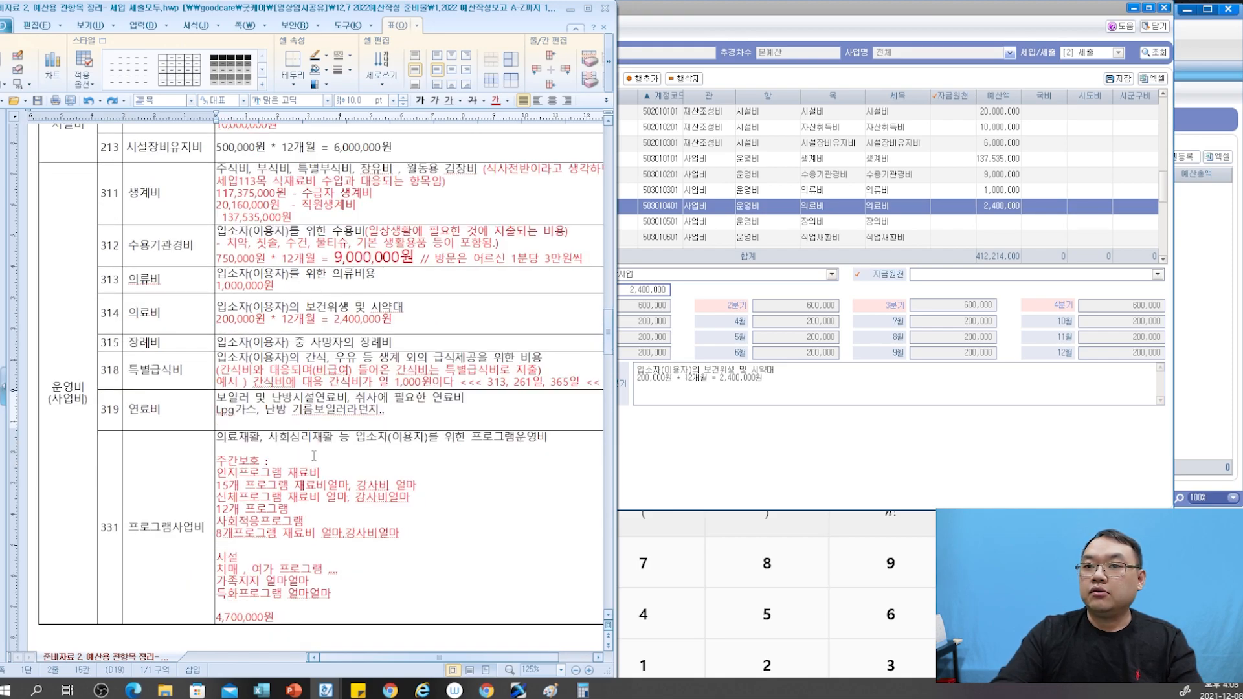
scroll(311, 490, "down", 2)
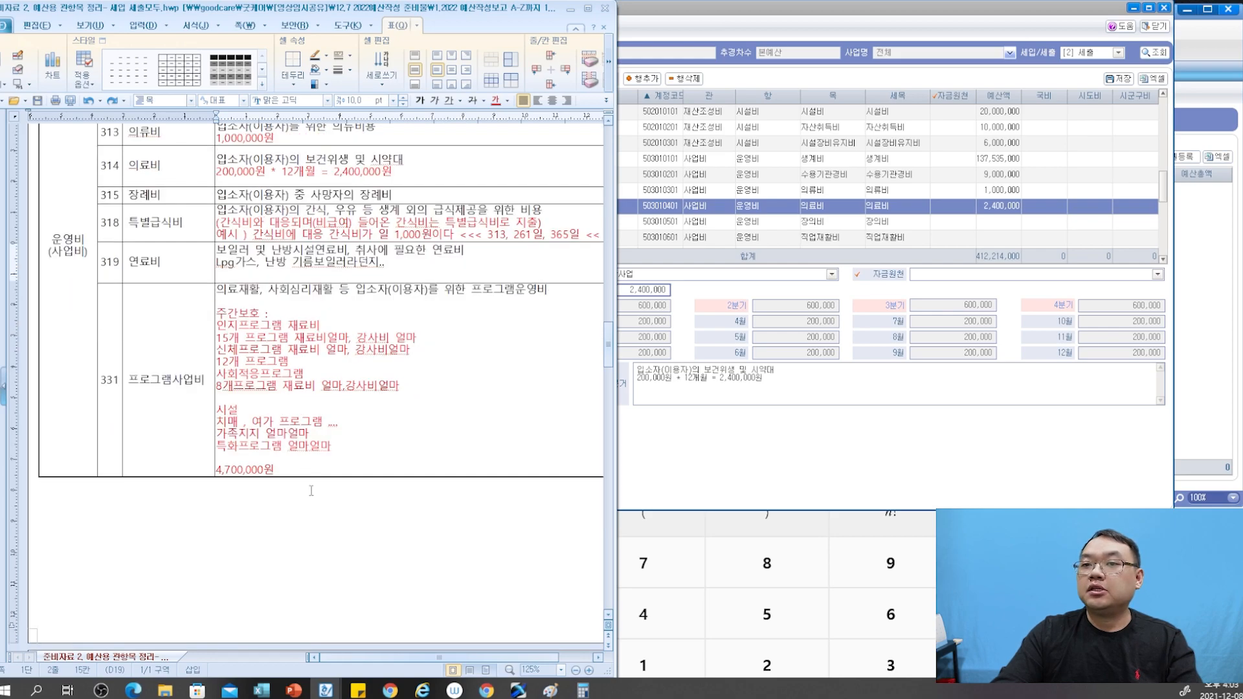
left_click_drag(291, 466, 218, 314)
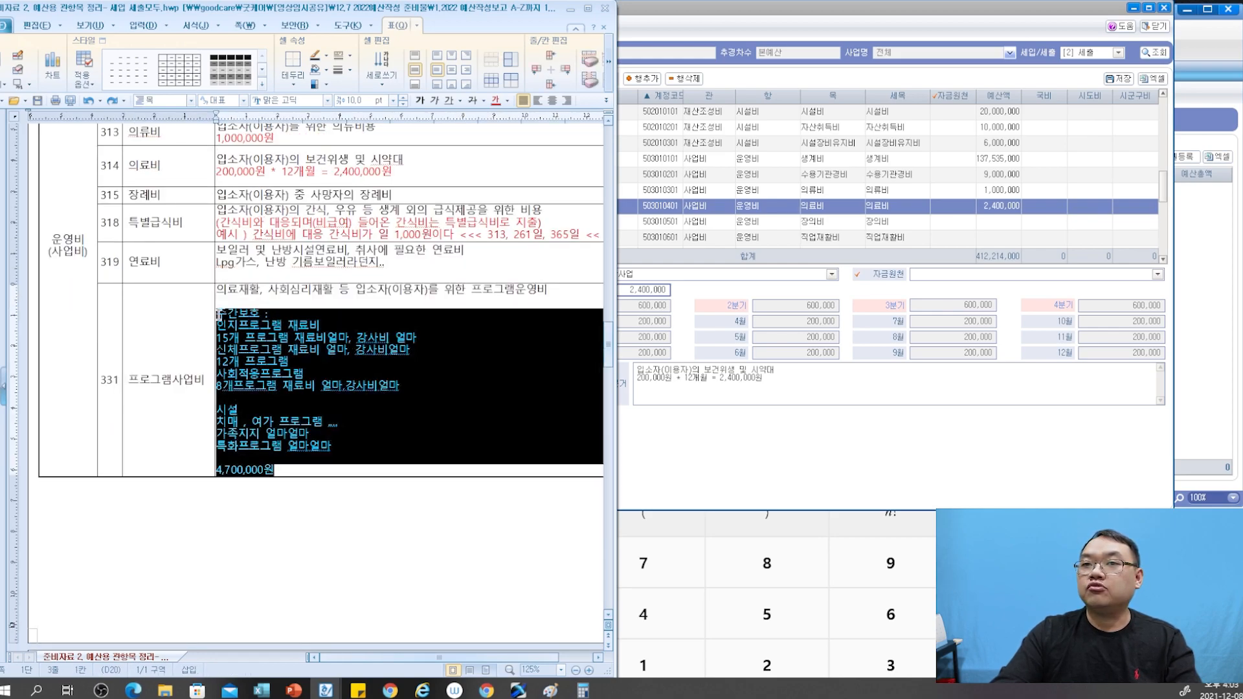
left_click(766, 237)
scroll(766, 237, "down", 1)
scroll(767, 230, "down", 1)
left_click(778, 206)
left_click(688, 385)
key("ctrl+v")
Copy the total out of the 프로그램 사업비 basis text and set the row's 예산액 to 4,700,000
left_click_drag(657, 397, 616, 402)
left_click(624, 291)
key("ctrl+v")
Copy the 기타전출금 amount from the document, set the 기타전출금 row's 예산액 to 131,317,000 and enter "잉여금" as its 산출근거
left_click(318, 456)
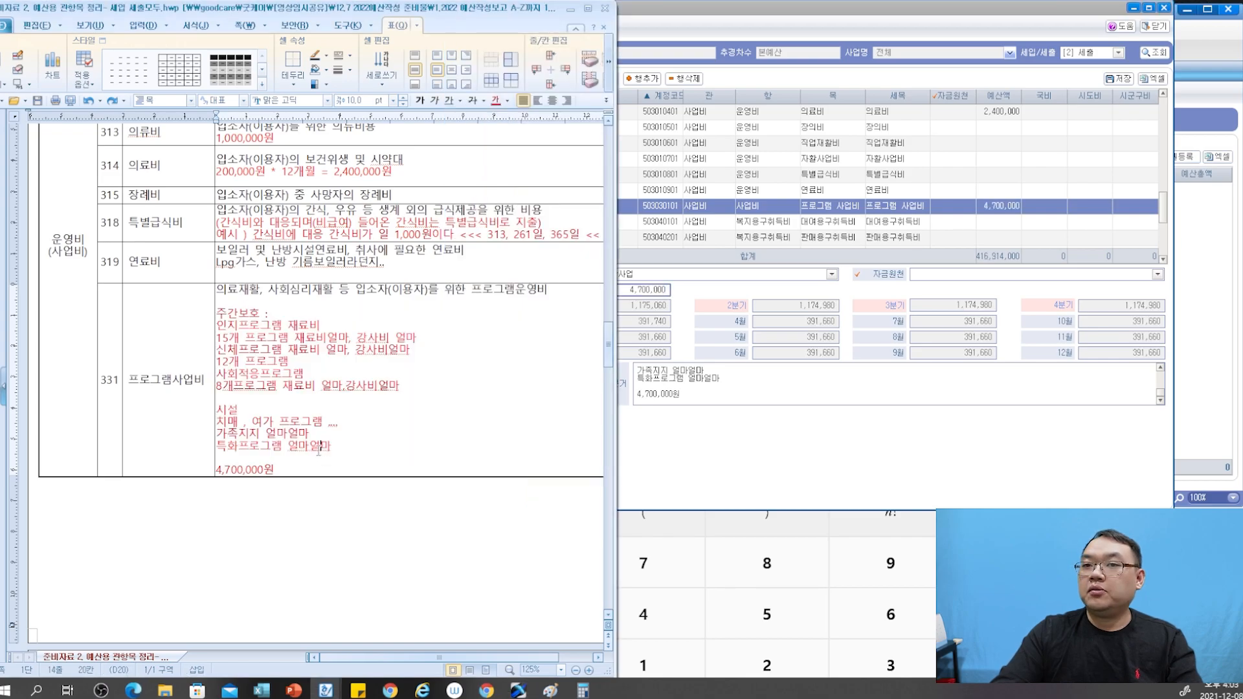
scroll(318, 456, "down", 6)
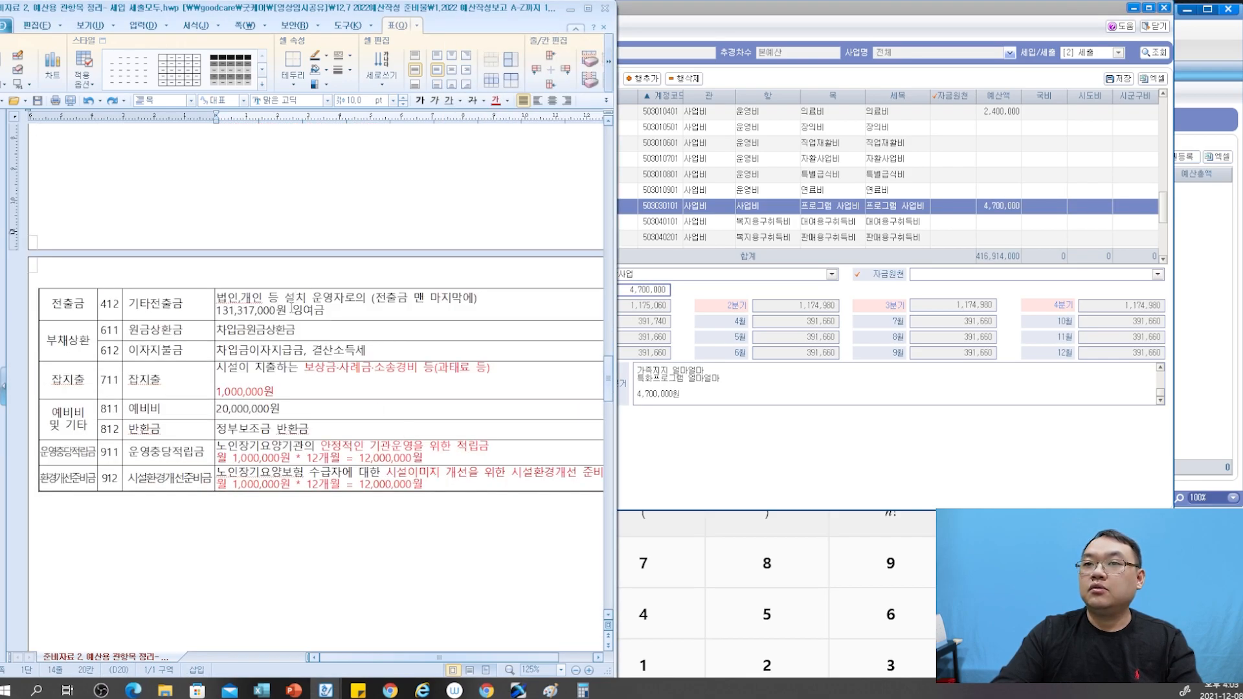
left_click(275, 310)
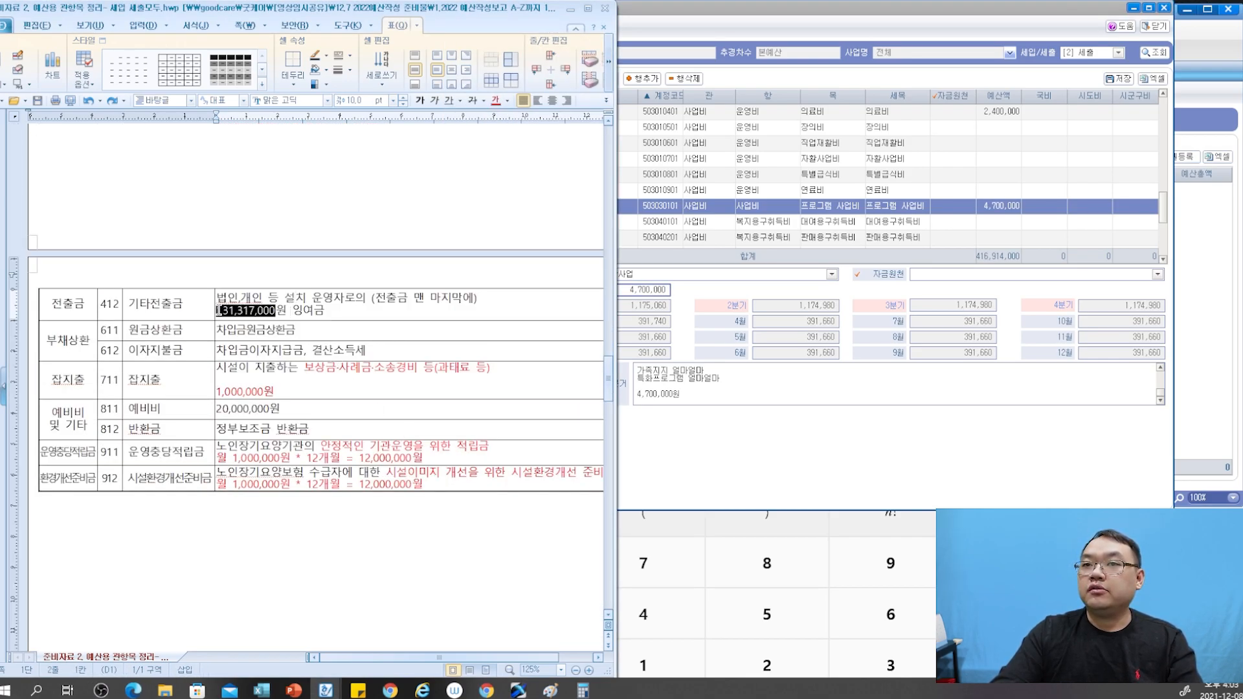
left_click(847, 209)
scroll(774, 187, "down", 3)
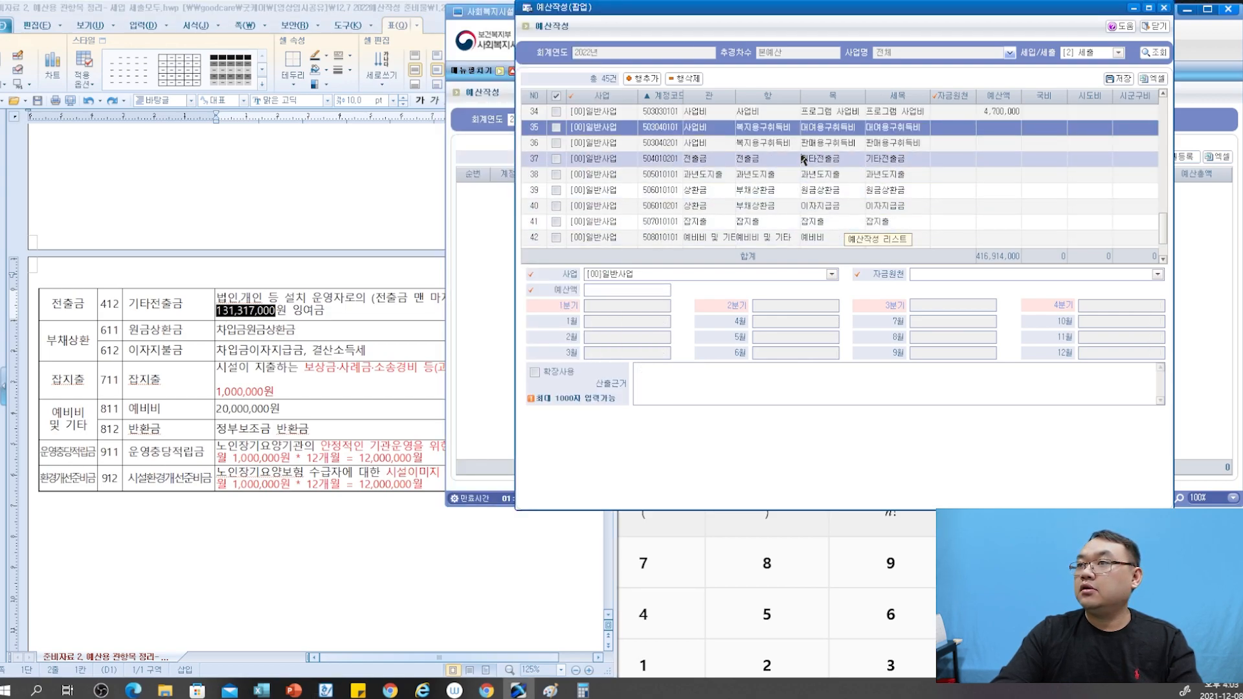
key("ctrl+v")
left_click(704, 378)
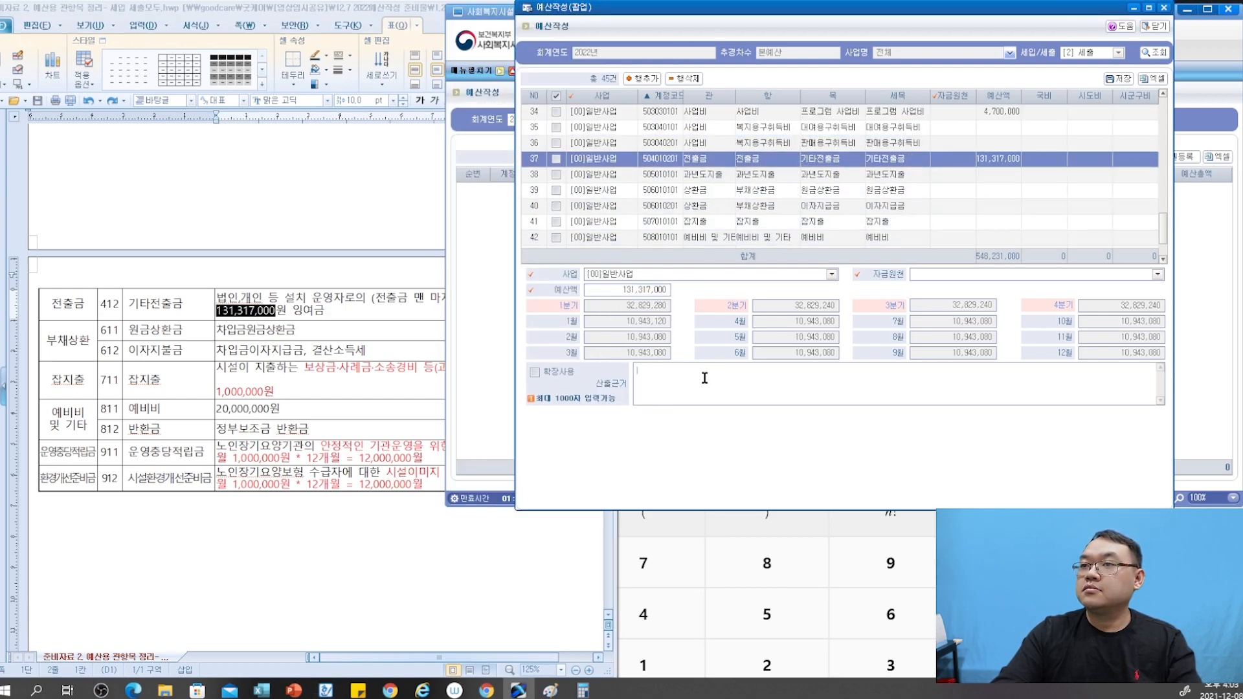
type("잉여금")
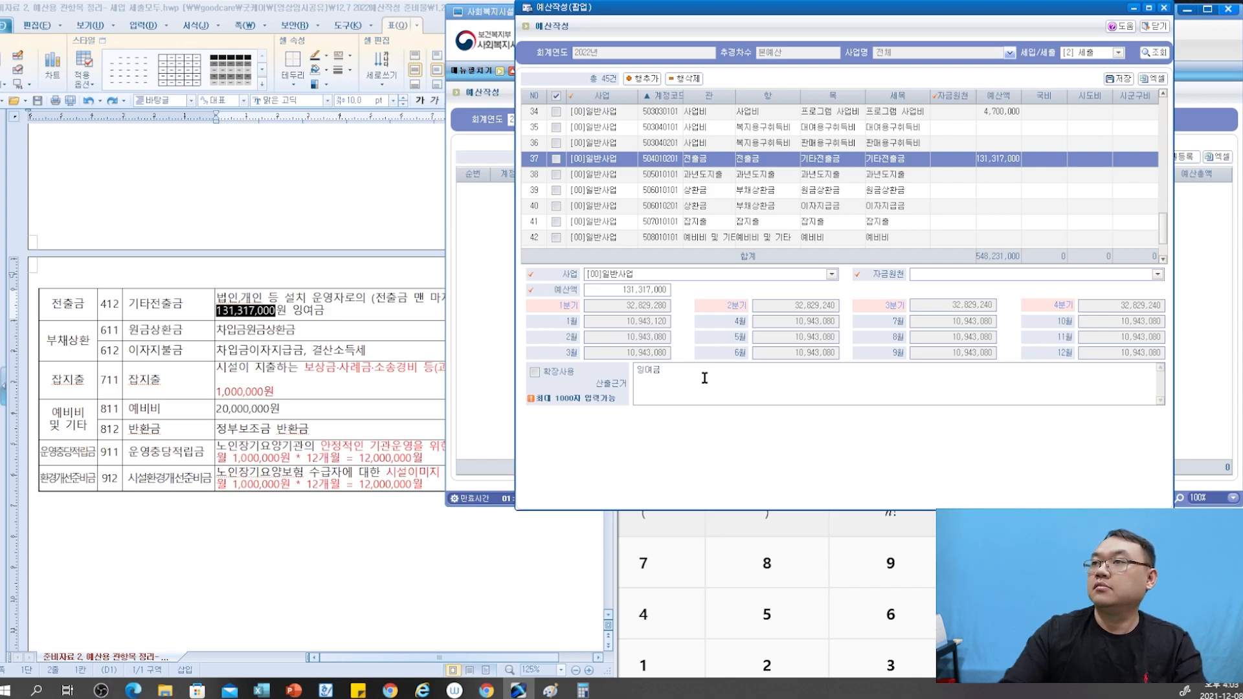
Copy the 잡지출 description with its 1,000,000원 line into the 잡지출 row's 산출근거 and set its 예산액 to 1,000,000
left_click(310, 371)
left_click(258, 331)
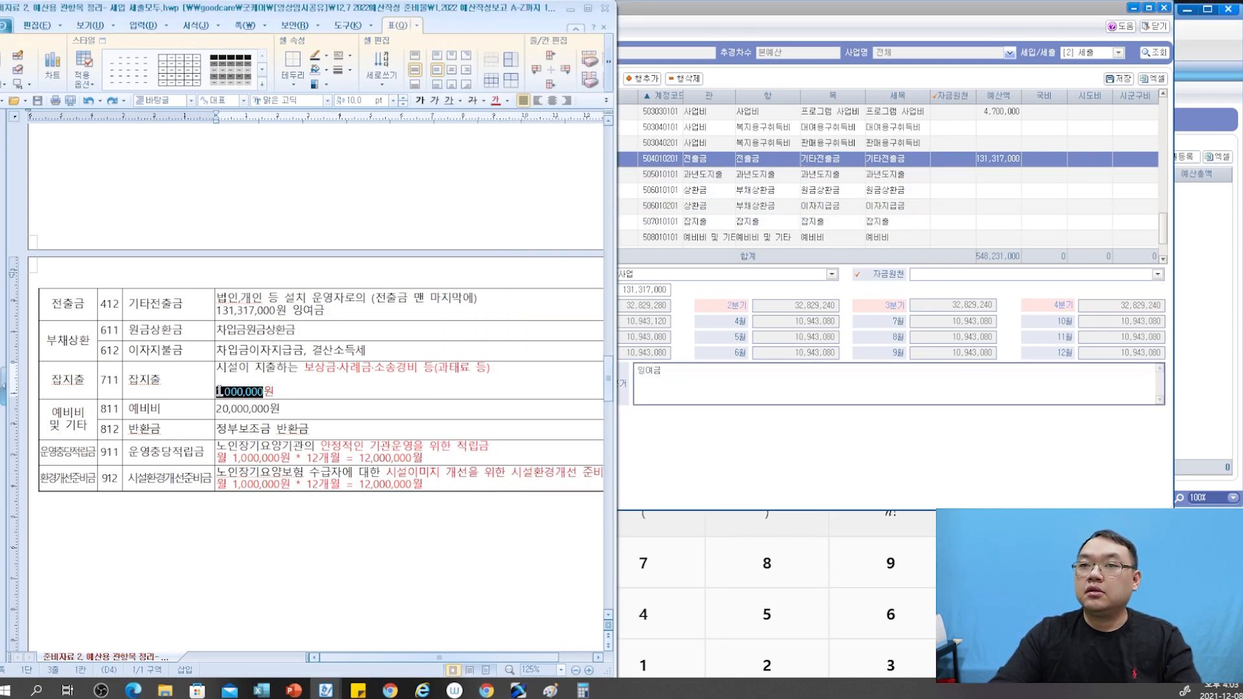
key("ctrl+c")
left_click(747, 221)
left_click(674, 372)
key("ctrl+v")
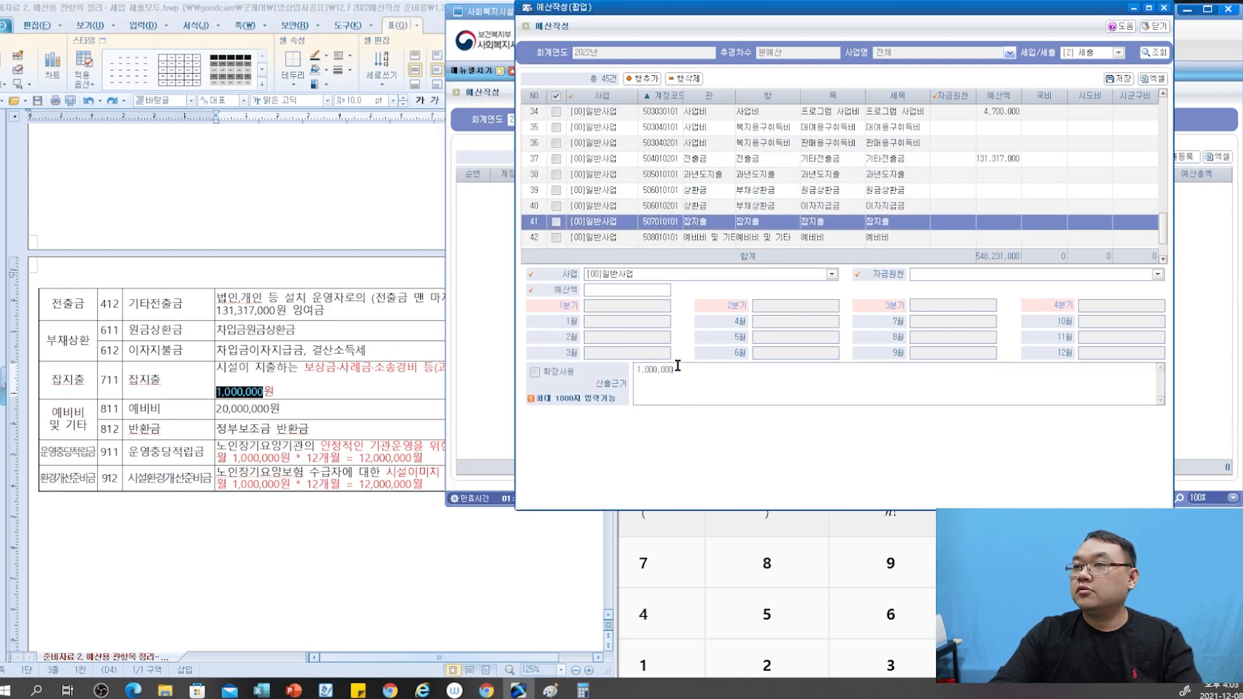
left_click_drag(326, 397, 219, 364)
key("ctrl+c")
left_click(712, 372)
key("ctrl+a")
key("ctrl+v")
left_click(628, 292)
type("10,000,000")
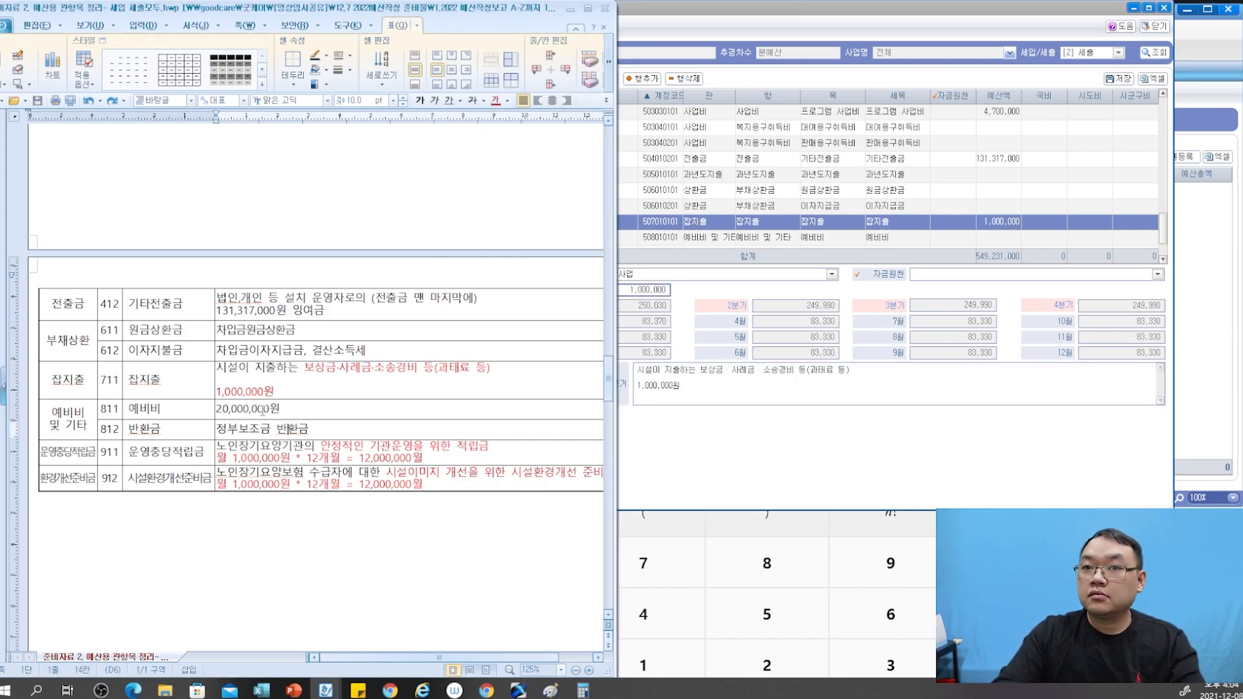
Copy "20,000,000원" from the document into the 산출근거 of the 예비비 row (508010101) and set its 예산액 to 20,000,000
left_click_drag(324, 415, 217, 409)
left_click(832, 244)
left_click(653, 383)
key("ctrl+v")
left_click(643, 289)
type("2,000,000")
Set the 예산액 of the 반환금 row to 0
left_click(303, 444)
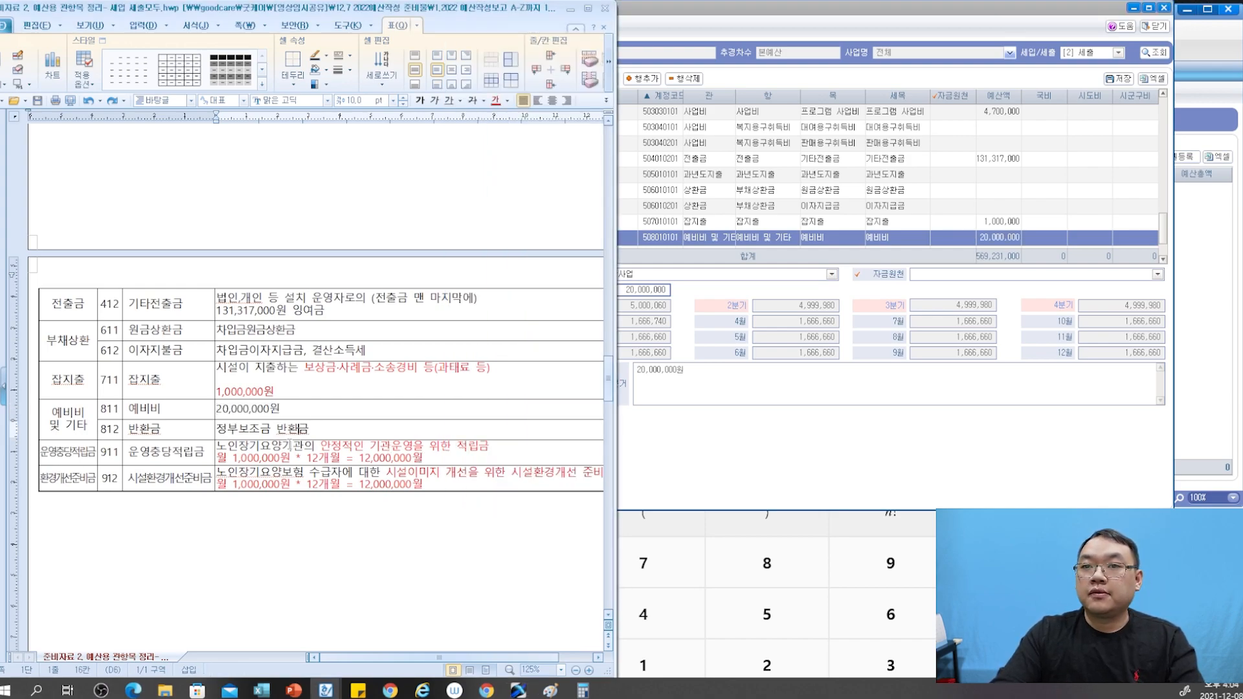
scroll(737, 248, "down", 1)
left_click(796, 209)
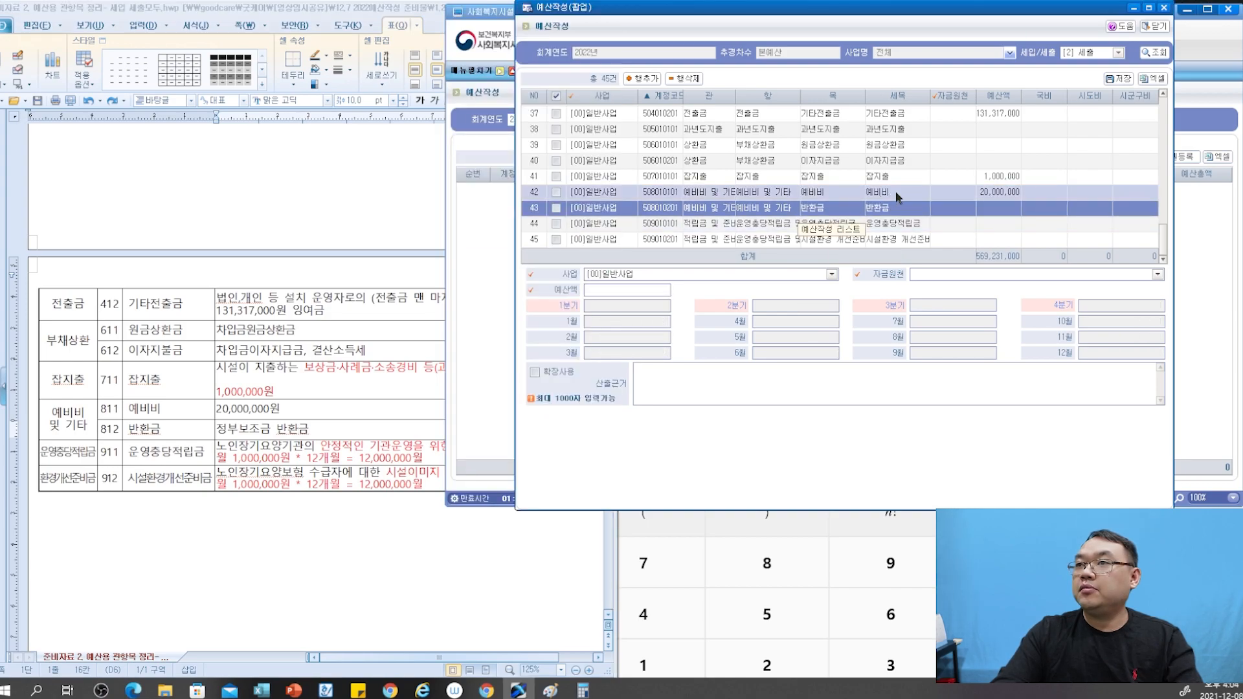
key("Down")
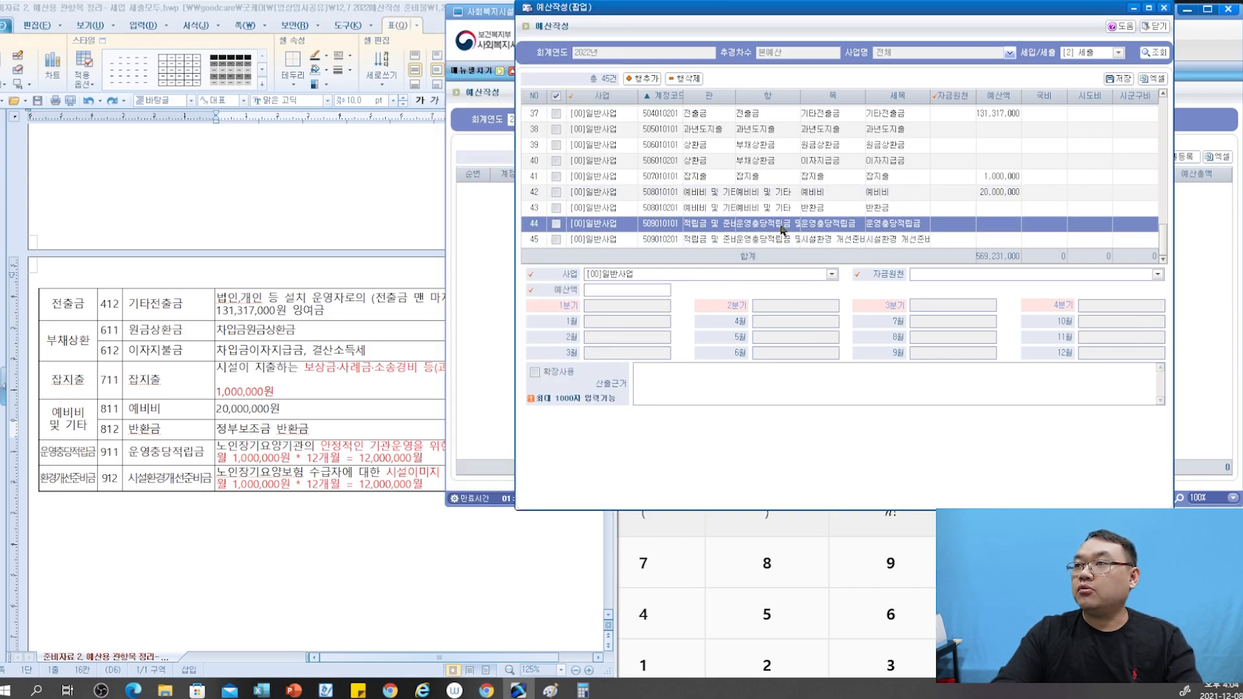
left_click(994, 209)
left_click(656, 289)
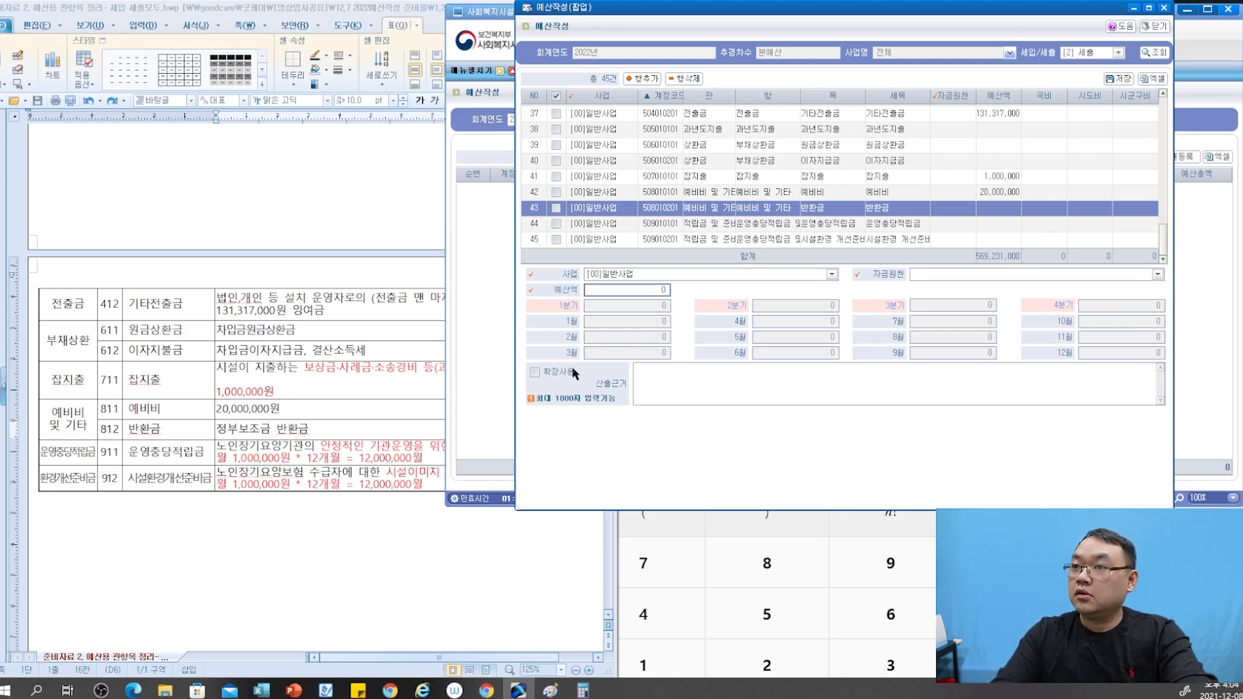
Copy "월 1,000,000원 * 12개월 = 12,000,000원" into the 운영충당적립금 row's 산출근거 and set its 예산액 to 12,000,000
left_click(424, 458)
left_click_drag(424, 458, 219, 461)
left_click(799, 223)
left_click(749, 379)
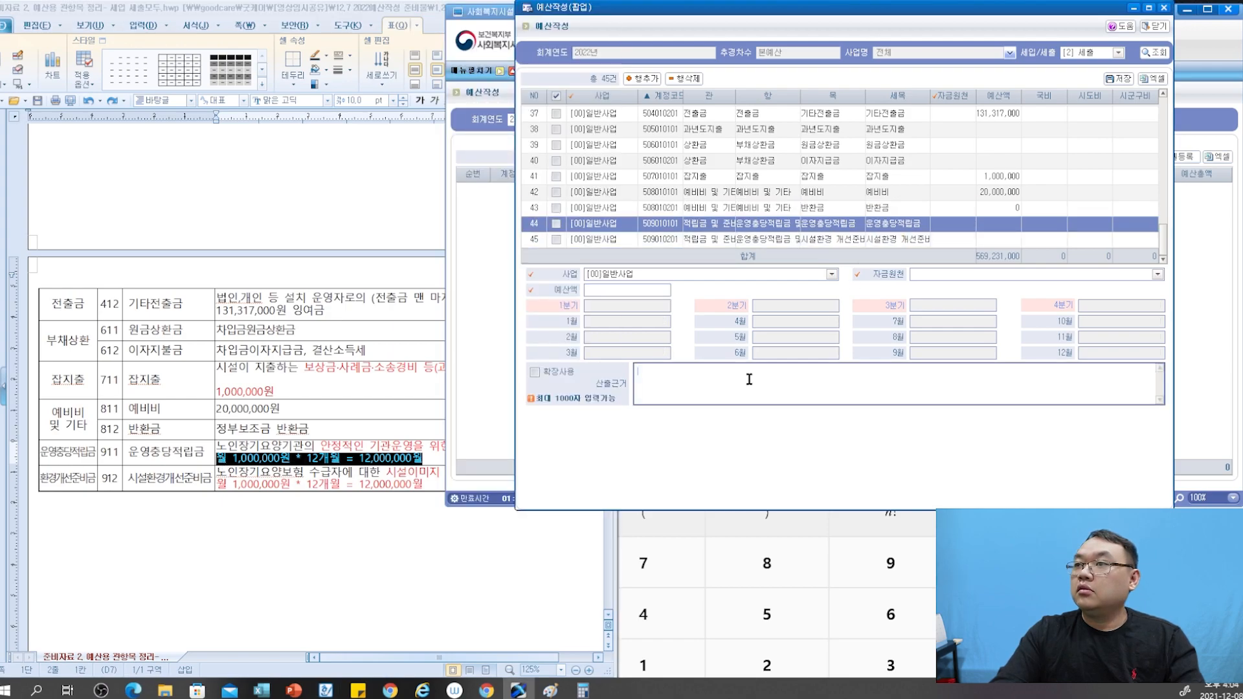
left_click(656, 289)
type("12,000,000")
Paste the same monthly 1,000,000원 calculation into the 산출근거 of the 시설환경 개선준비금 row (509010201) and set its 예산액 to 12,000,000
left_click(817, 239)
key("ctrl+v")
left_click(657, 291)
type("120,000")
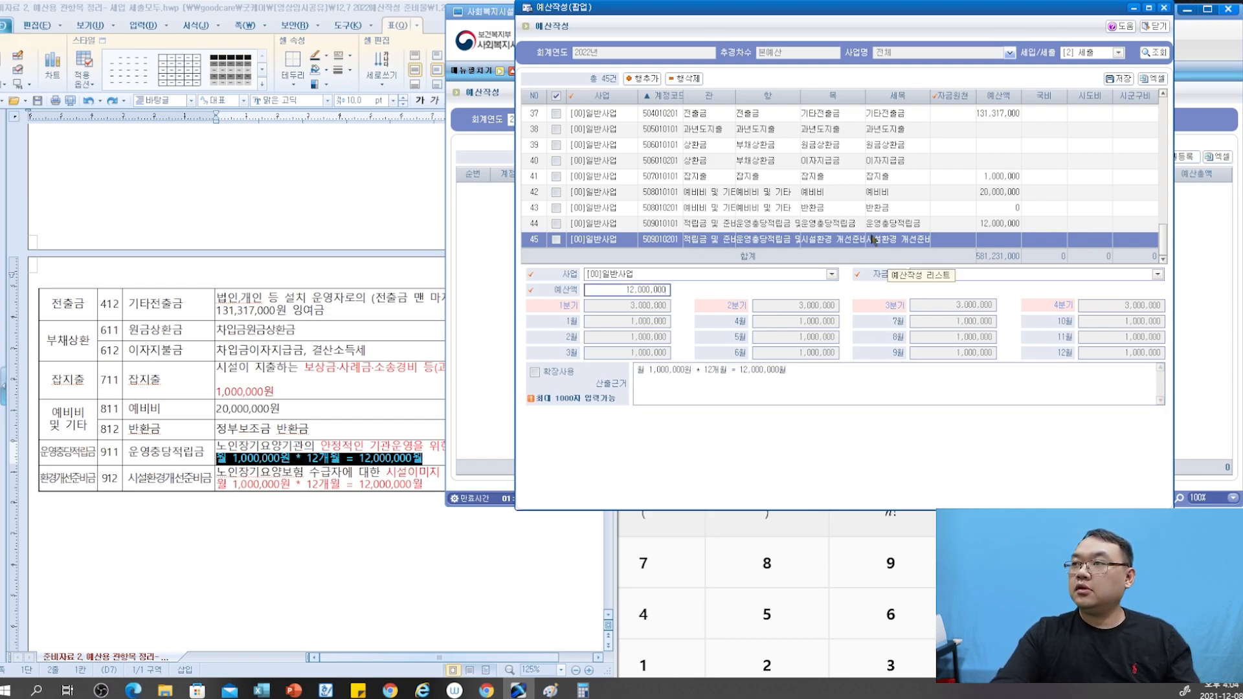
Set the 자금원천 of the 급여(직접비) row (501010101) to the [06] 수익 option
scroll(938, 181, "up", 12)
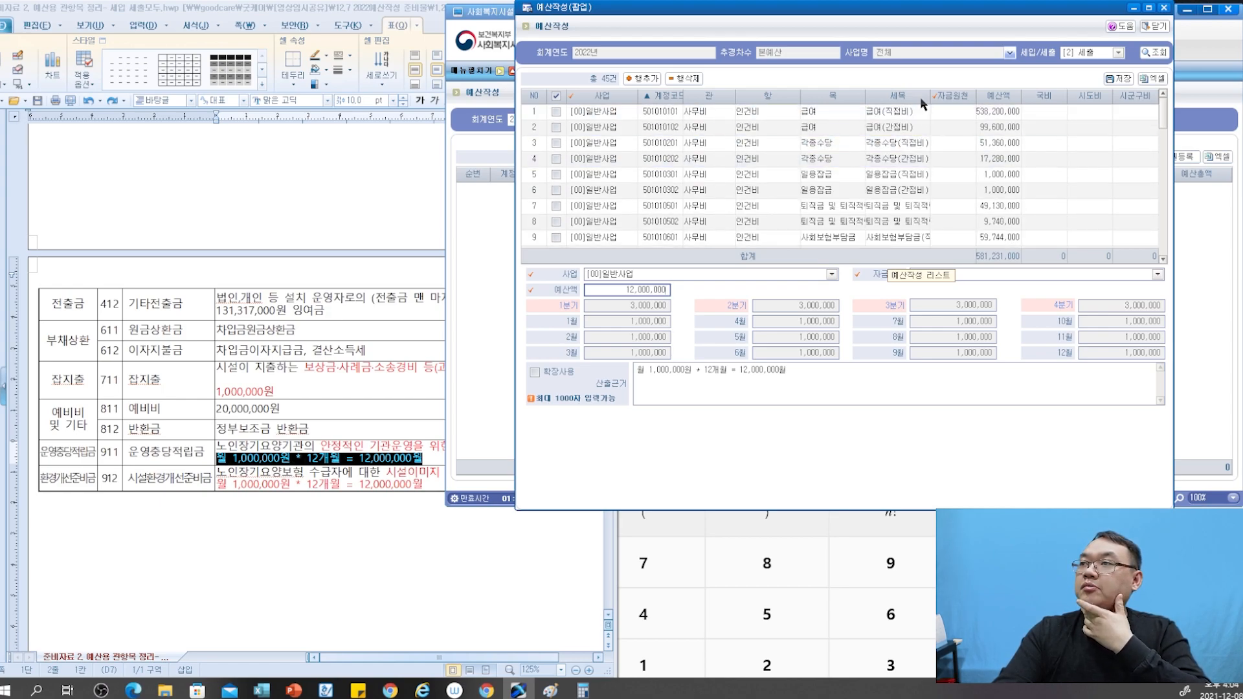
left_click(945, 111)
left_click(978, 273)
left_click(977, 325)
left_click(957, 128)
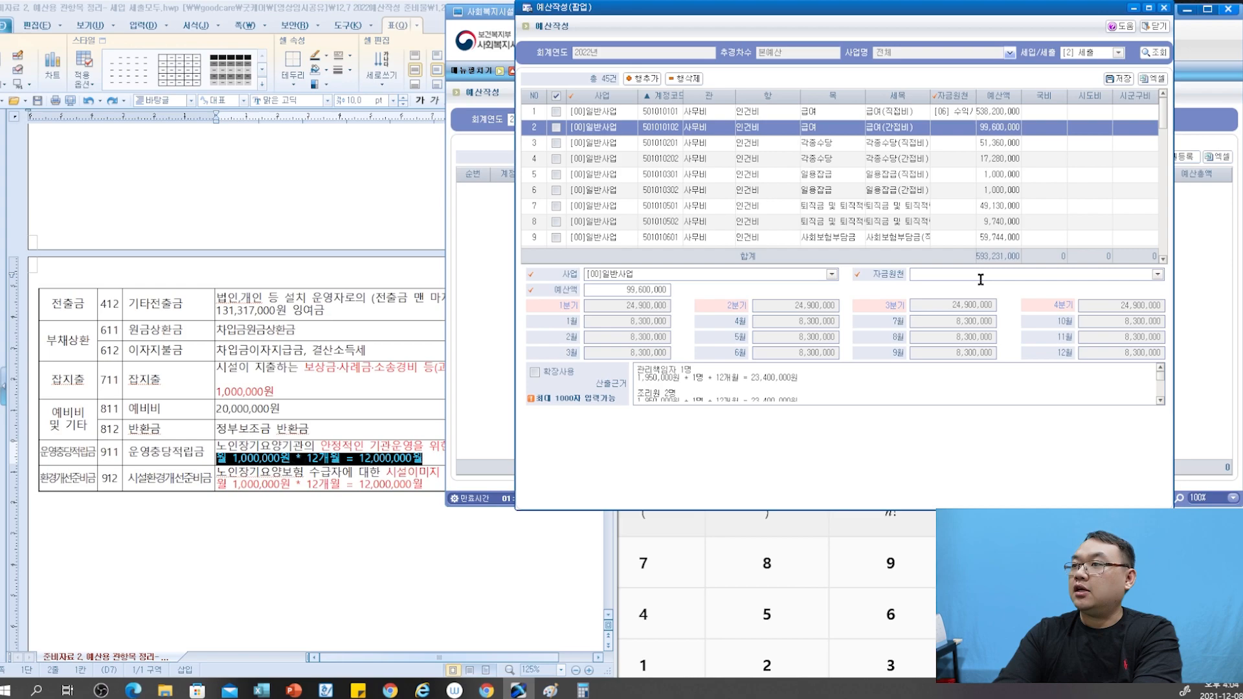
Set the 자금원천 of the 급여(간접비), 각종수당(직접비) and 각종수당(간접비) rows to [06] 수익사업
left_click(984, 275)
left_click(971, 329)
left_click(962, 145)
left_click(969, 143)
left_click(961, 203)
left_click(952, 158)
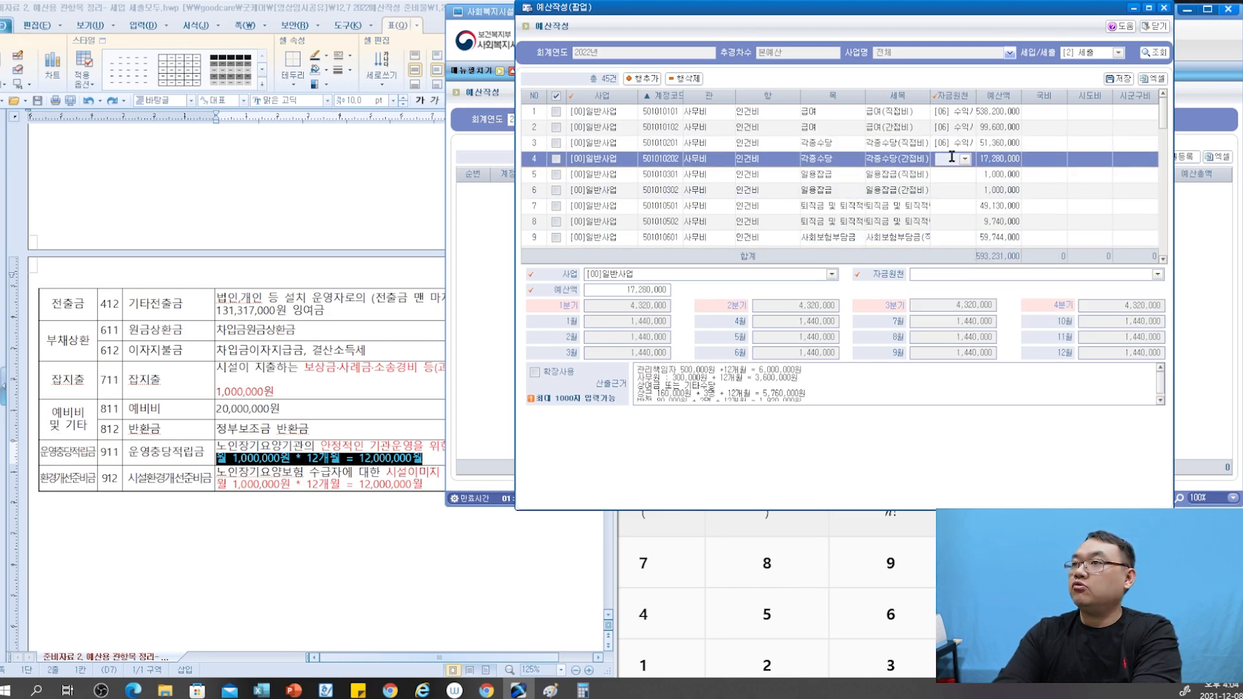
left_click(963, 159)
left_click(960, 218)
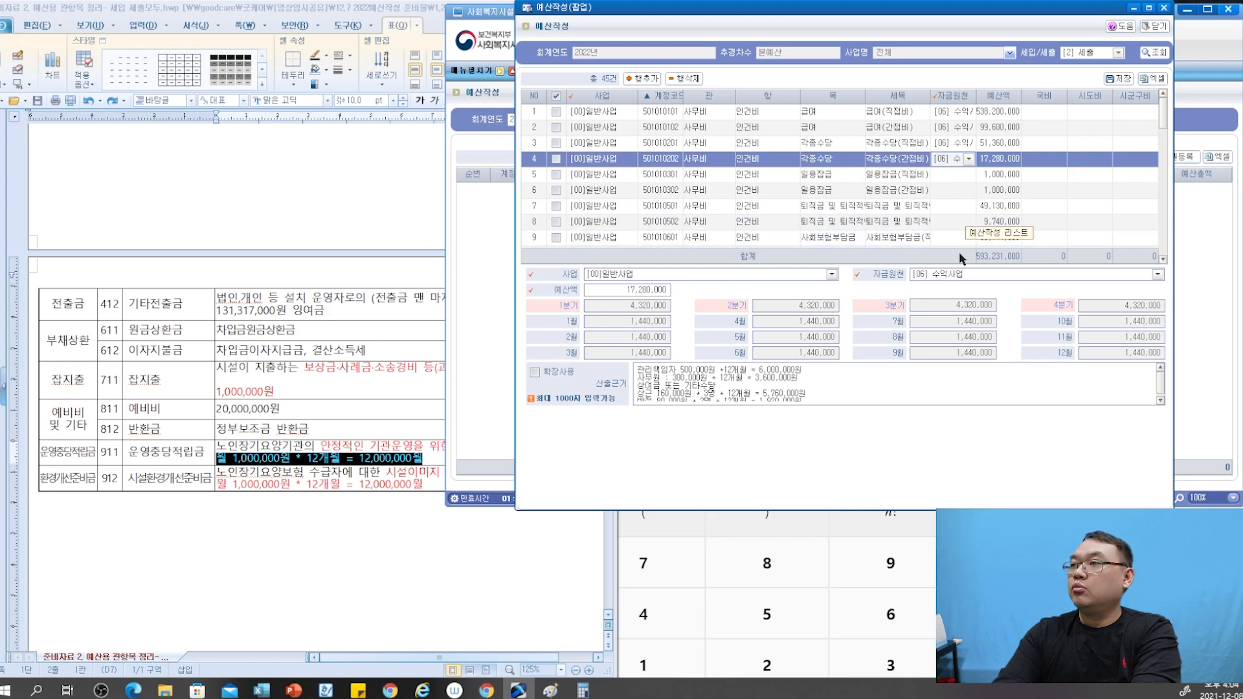
Assign [06] 수익사업 as the 자금원천 of the 일용잡급(직접비) and 일용잡급(간접비) rows
left_click(954, 173)
left_click(963, 175)
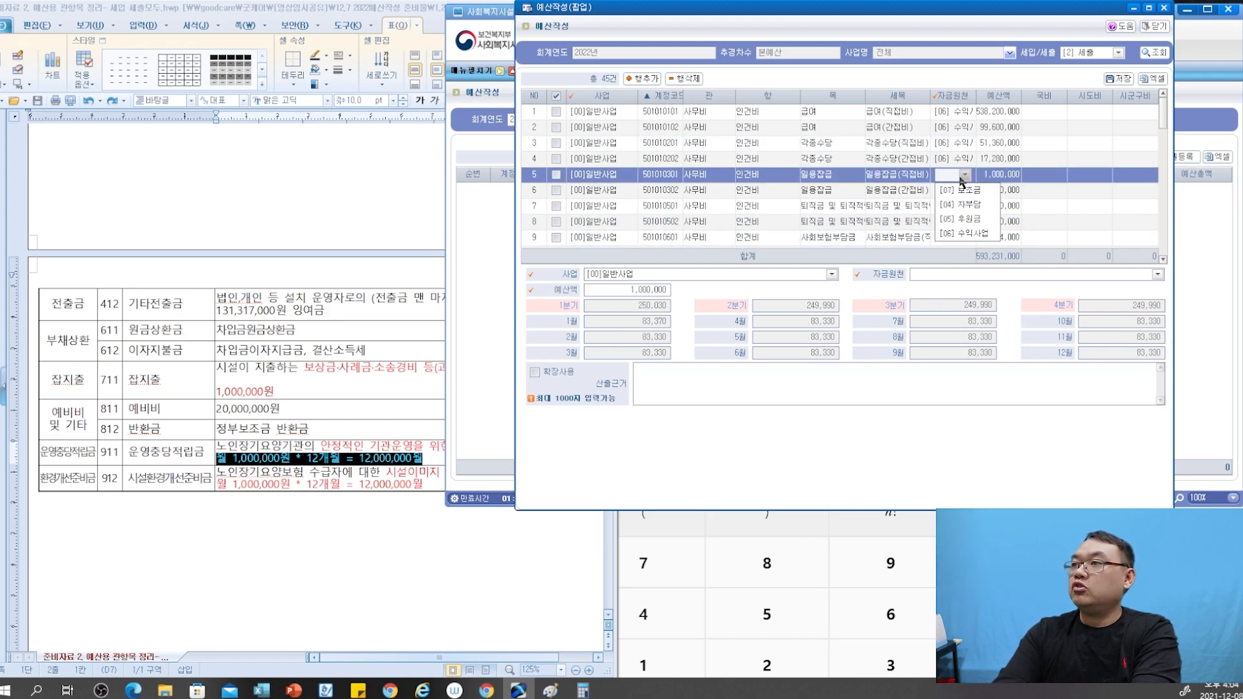
left_click(965, 233)
left_click(954, 189)
left_click(965, 191)
left_click(968, 249)
Set the 자금원천 of both 퇴직금 및 퇴직적립금 rows (501010501 and 501010502) to [06] 수익사업
left_click(954, 205)
left_click(966, 206)
left_click(963, 264)
left_click(954, 221)
left_click(965, 222)
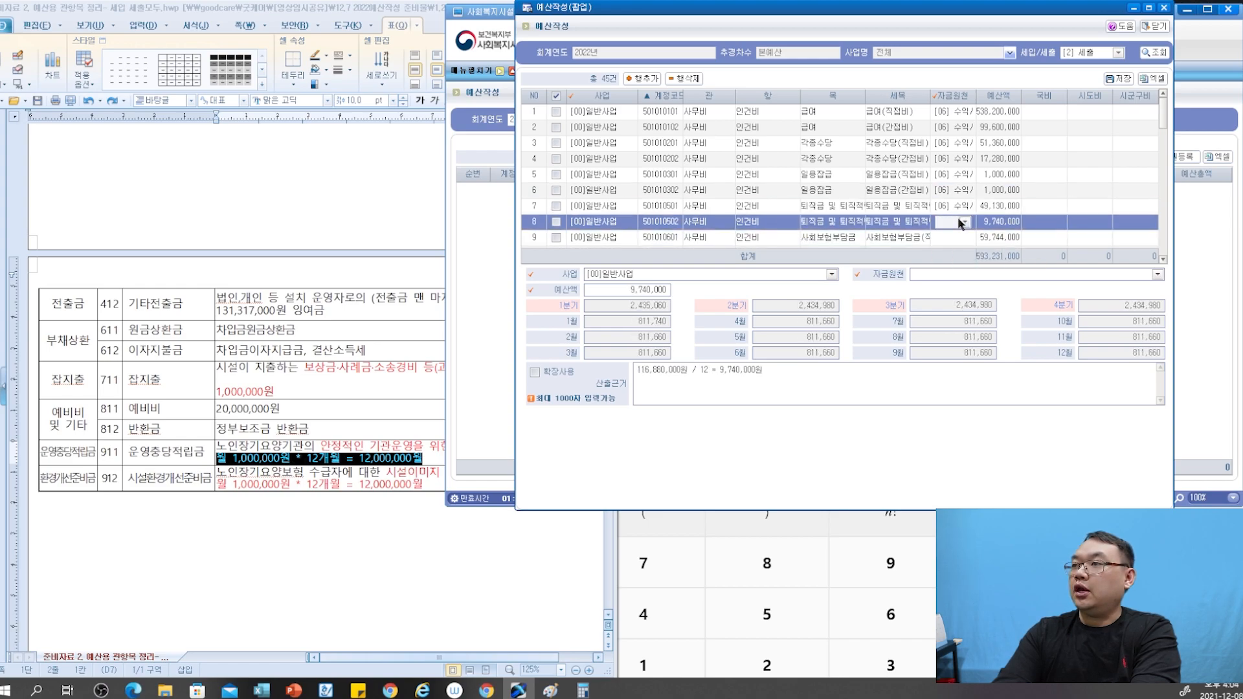
left_click(967, 279)
scroll(977, 228, "down", 2)
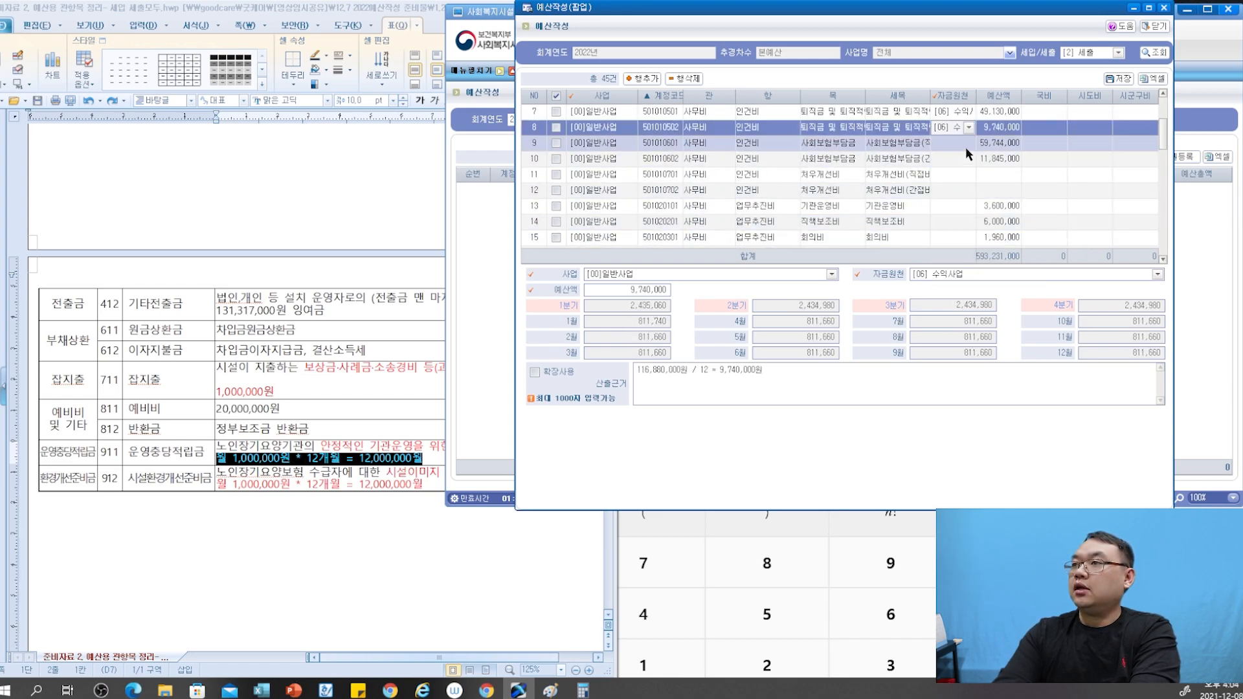
Set the 자금원천 of both 사회보험부담금 rows (501010601 and 501010602) to [06] 수익사업
left_click(965, 145)
left_click(964, 142)
left_click(967, 200)
left_click(954, 158)
left_click(968, 158)
left_click(968, 216)
Set the 자금원천 of the 처우개선비 rows, direct and indirect (501010701 and 501010702), to [06] 수익사업
left_click(961, 174)
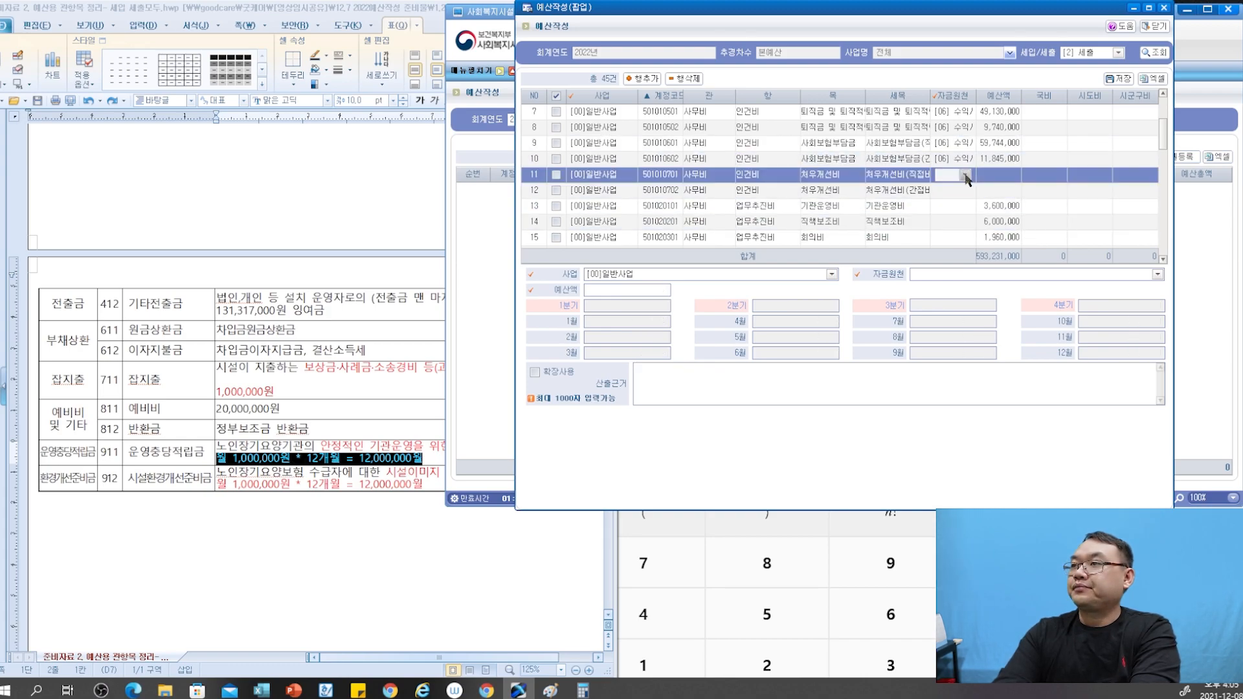
left_click(964, 174)
left_click(967, 224)
left_click(969, 192)
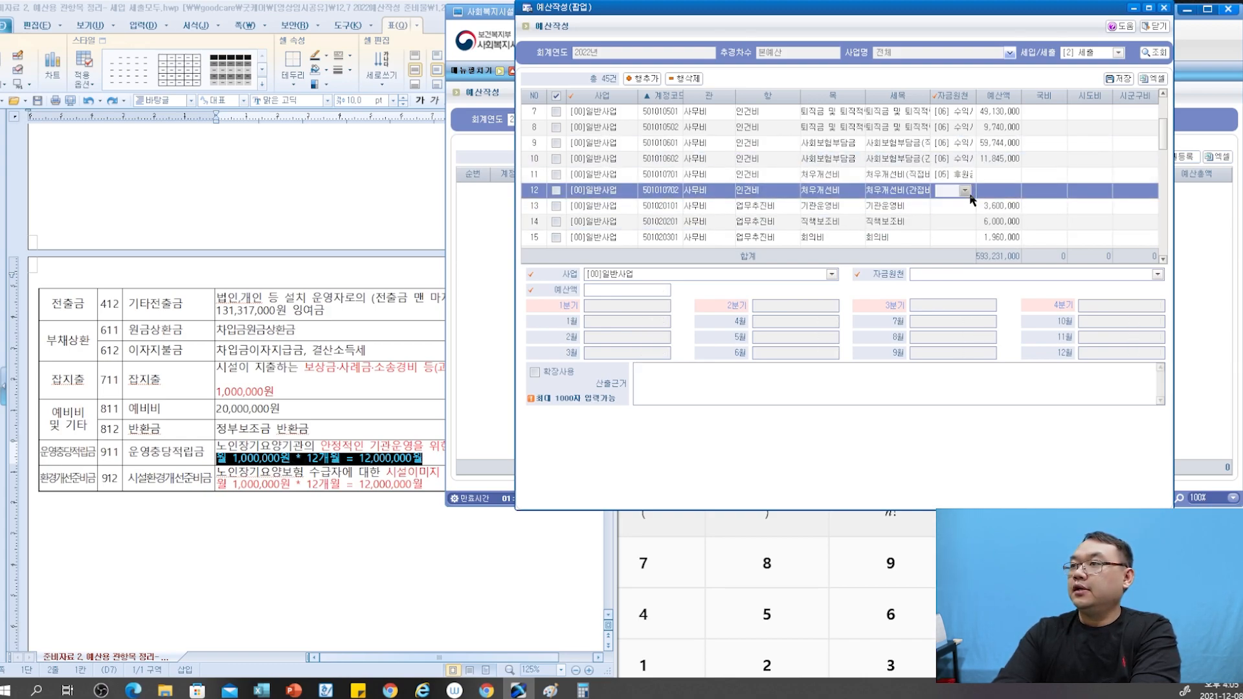
left_click(967, 176)
left_click(967, 237)
left_click(969, 192)
left_click(967, 249)
Set the 자금원천 of the 업무추진비 rows 기관운영비, 직책보조비 and 회의비 to [06] 수익사업
left_click(967, 204)
left_click(965, 206)
left_click(969, 265)
left_click(967, 221)
left_click(968, 221)
left_click(970, 279)
left_click(967, 237)
left_click(965, 238)
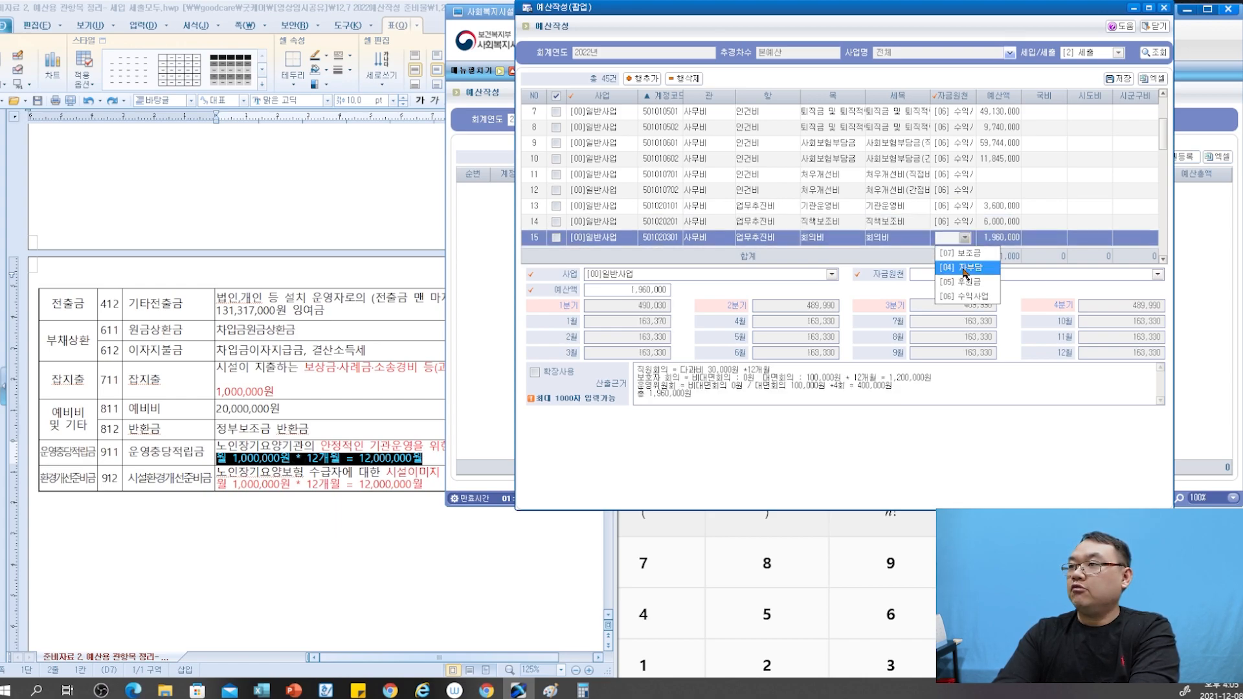
left_click(970, 297)
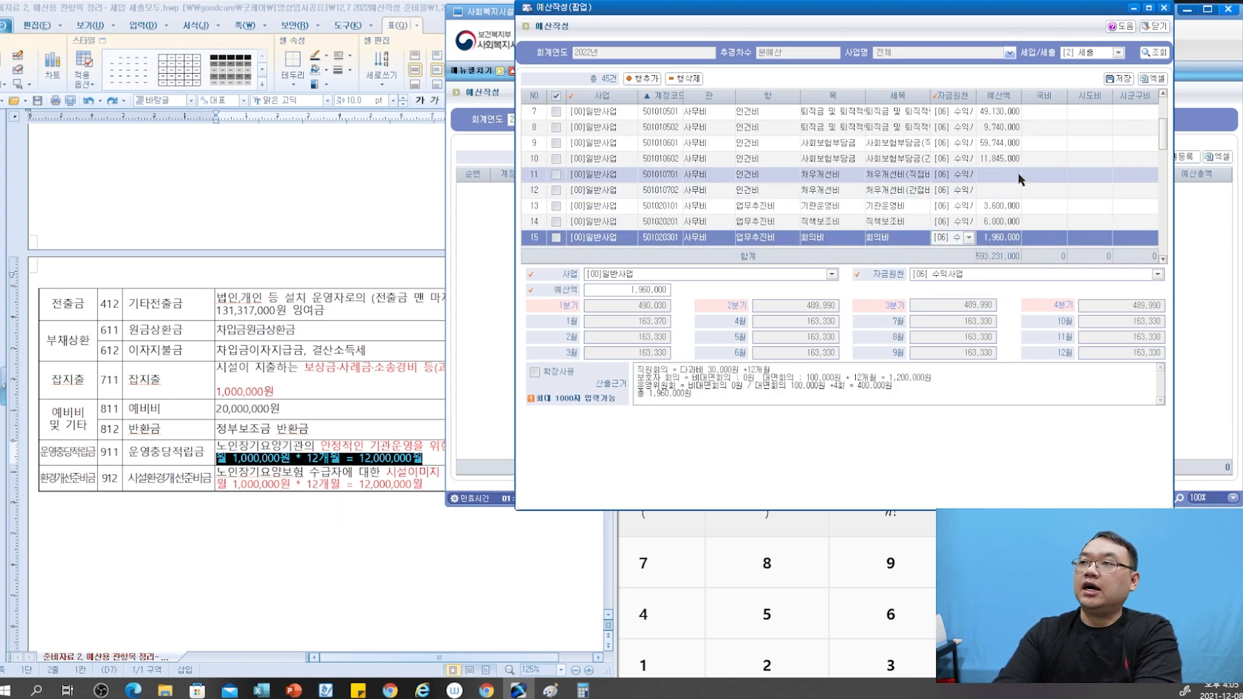
Set the 예산액 of both 처우개선비 rows (501010701 and 501010702) to 0
left_click(1018, 174)
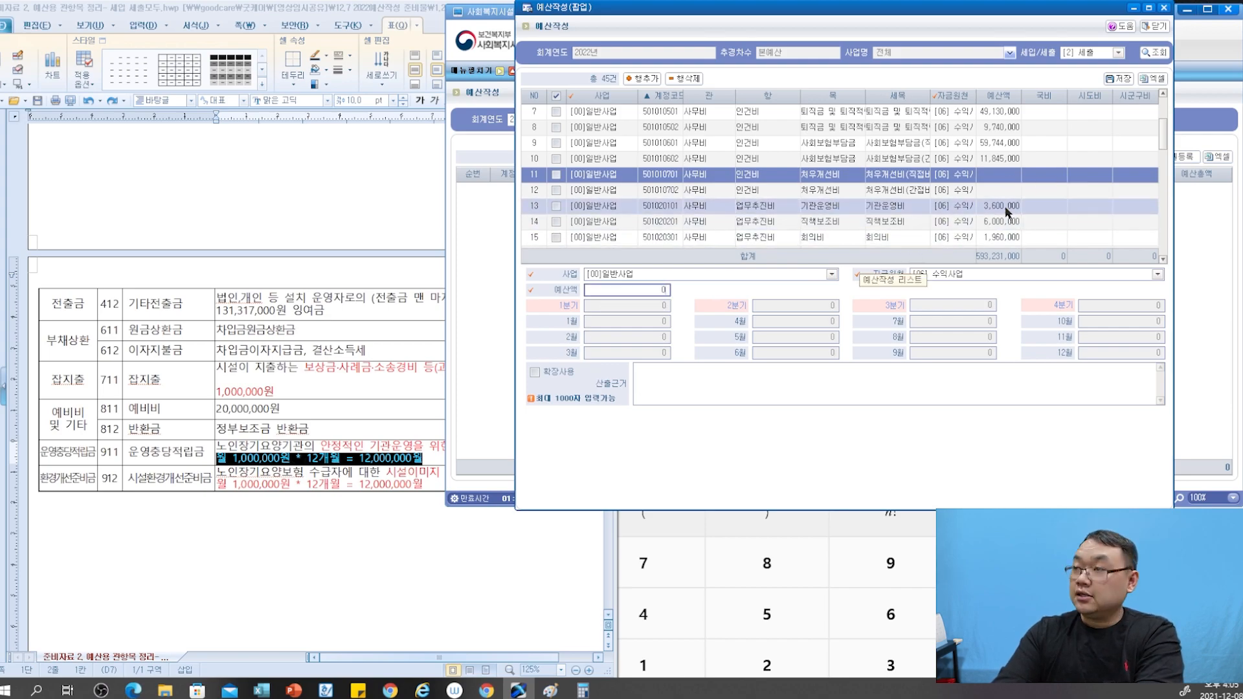
left_click(1002, 191)
left_click(651, 290)
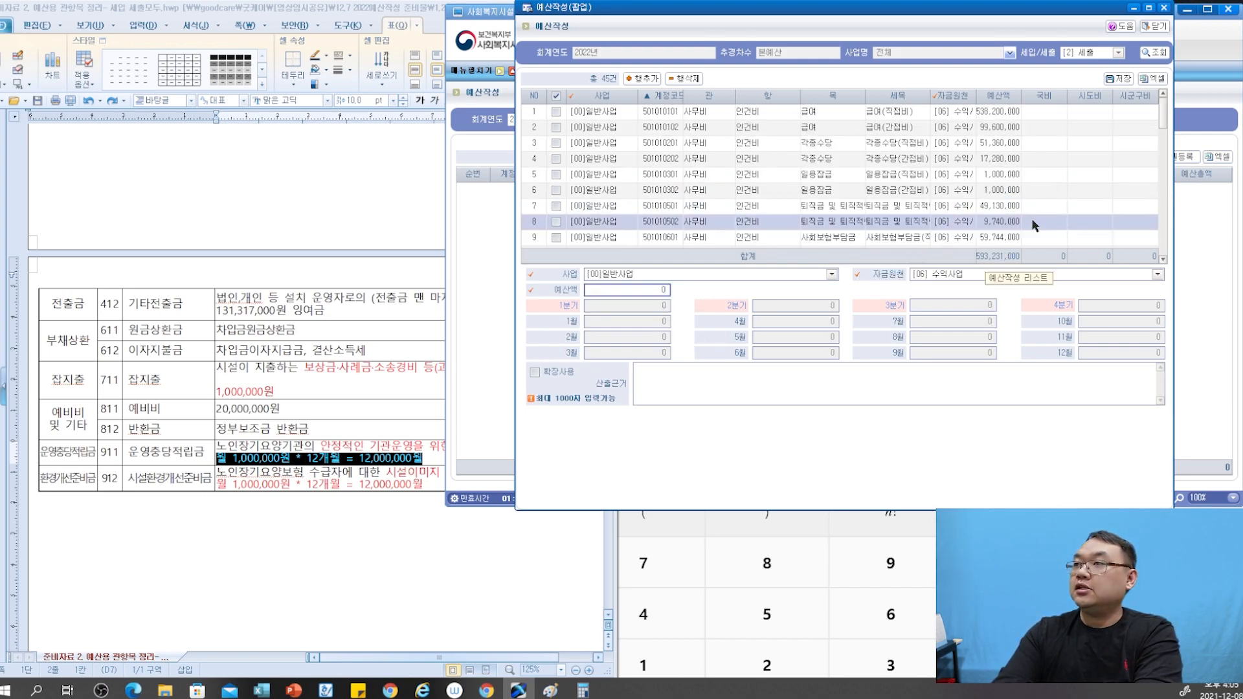
Delete the rows 장의비, 직업재활비, 자활사업비, 특별급식비, 연료비, 대여용구취득비, 판매용구취득비, 과년도지출, 원금상환금, 이자지급금 and 반환금, and try to save the budget
scroll(1011, 176, "down", 7)
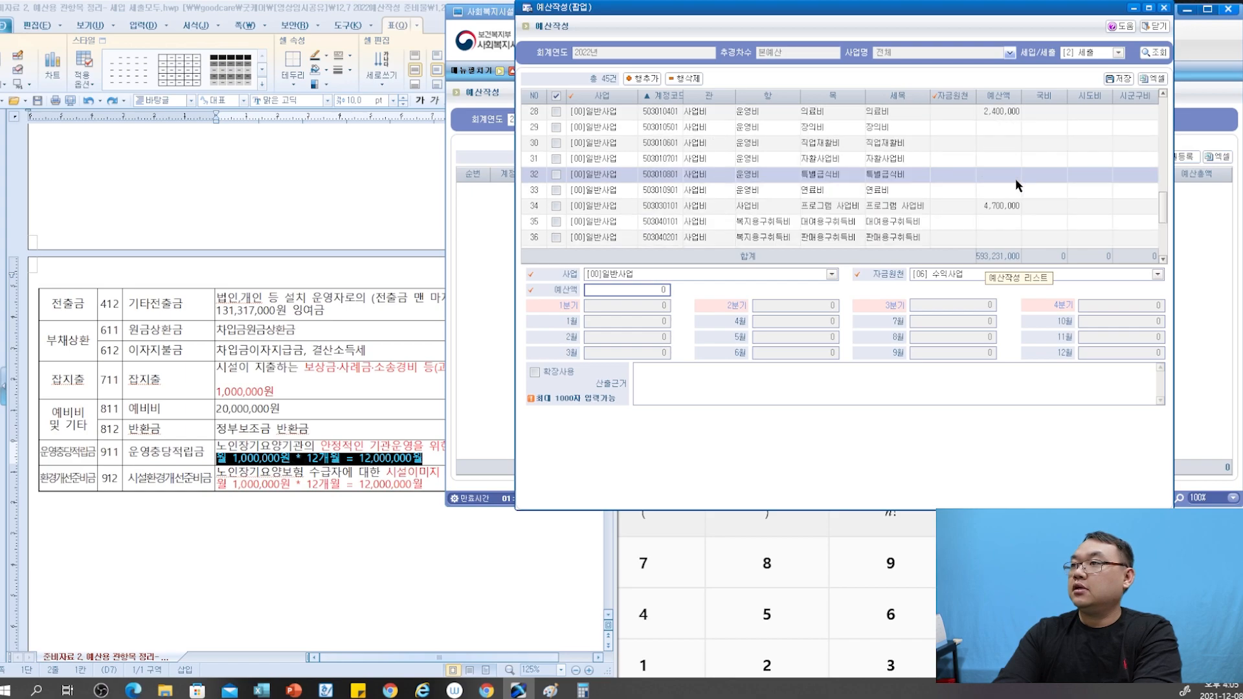
left_click(993, 130)
left_click(555, 127)
left_click(555, 142)
left_click(555, 158)
left_click(555, 174)
left_click(556, 189)
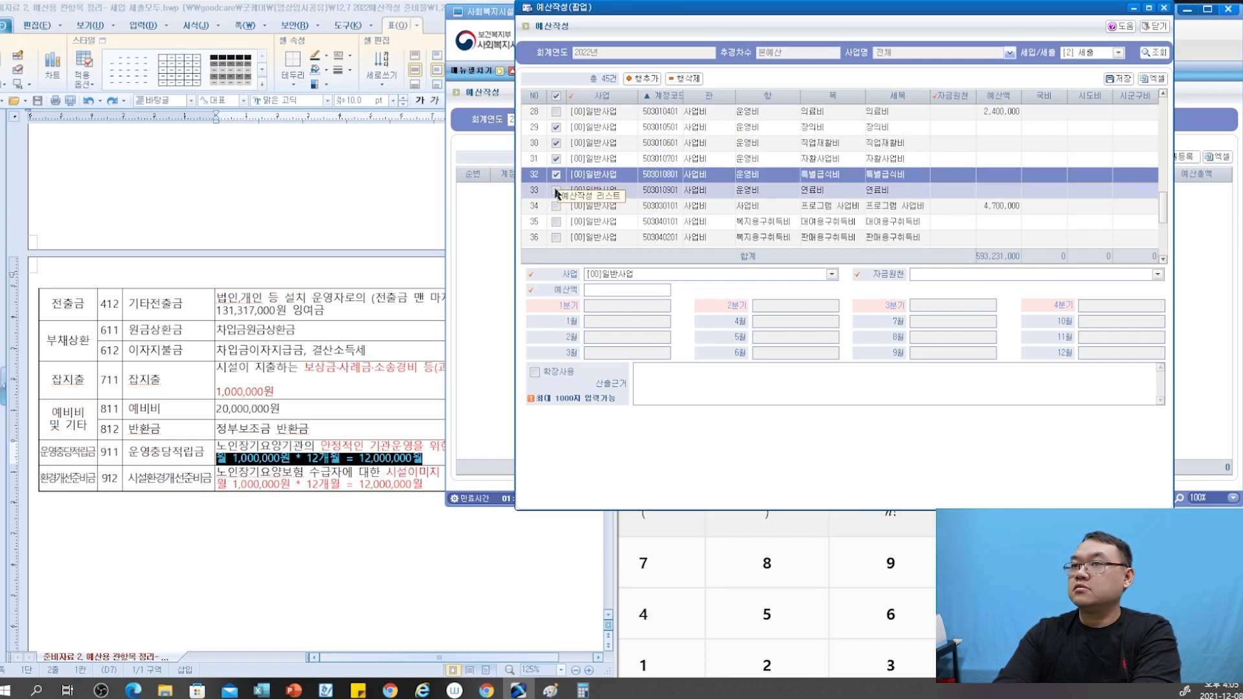
scroll(565, 202, "down", 1)
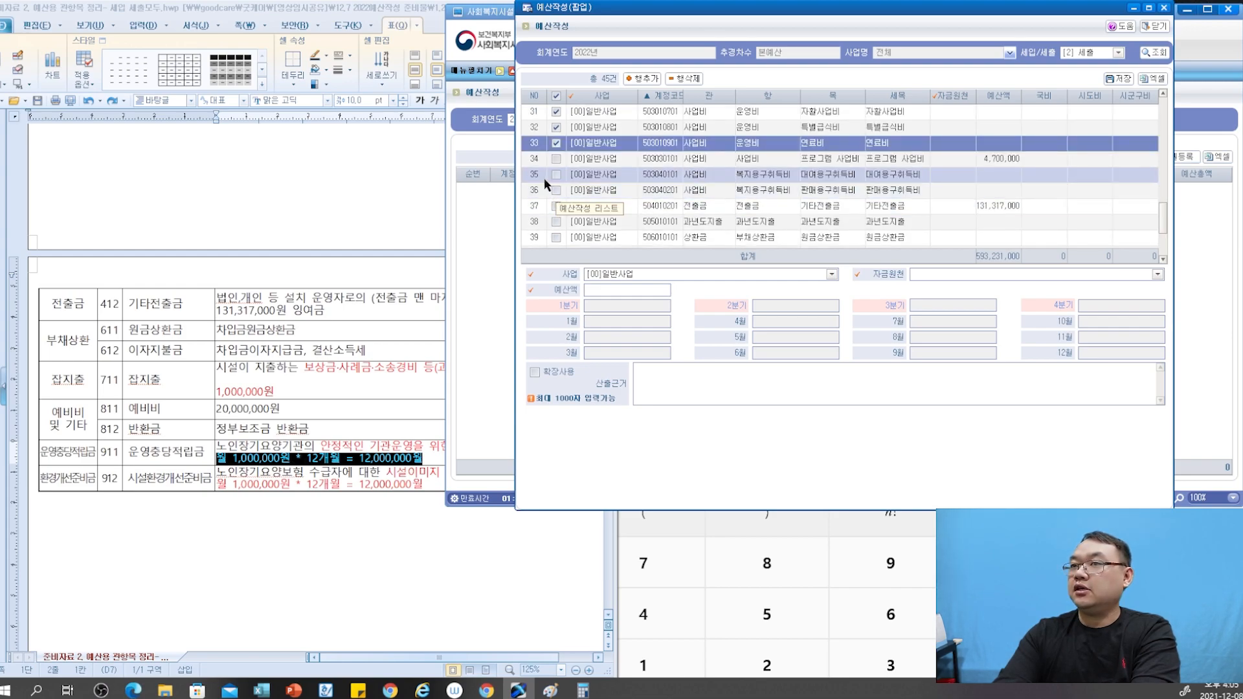
left_click(555, 174)
left_click(565, 192)
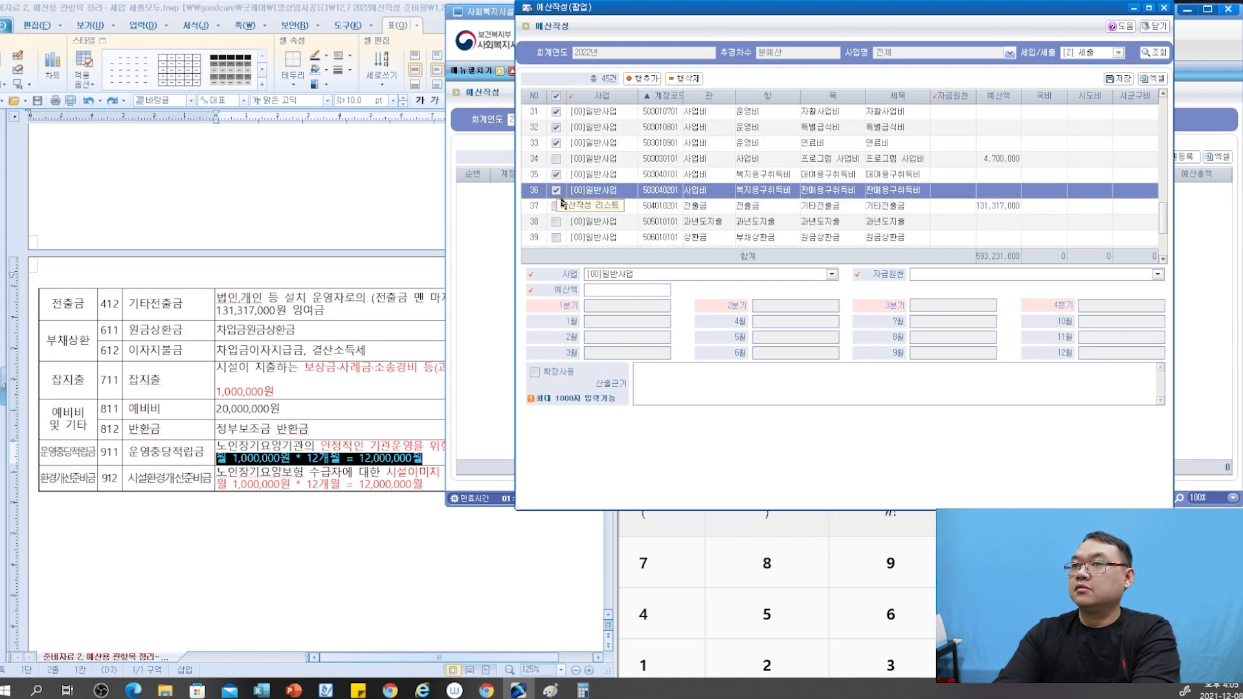
scroll(560, 197, "down", 1)
left_click(554, 175)
left_click(557, 191)
left_click(556, 206)
scroll(560, 209, "down", 1)
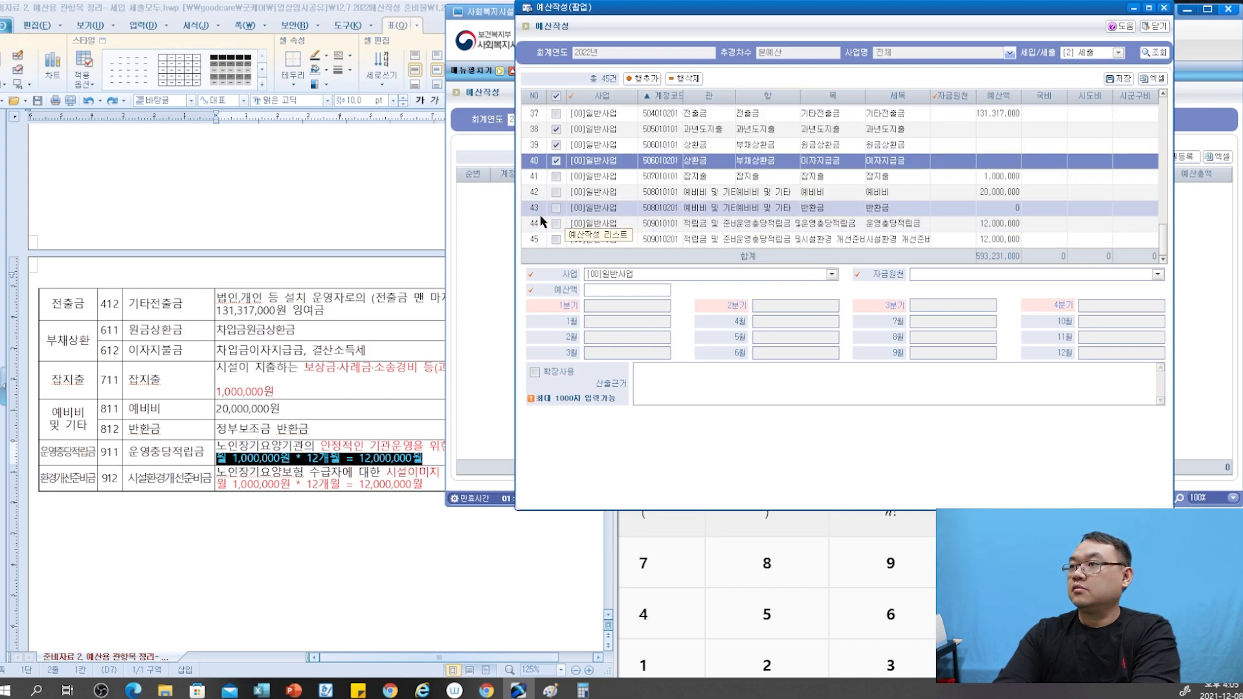
left_click(555, 207)
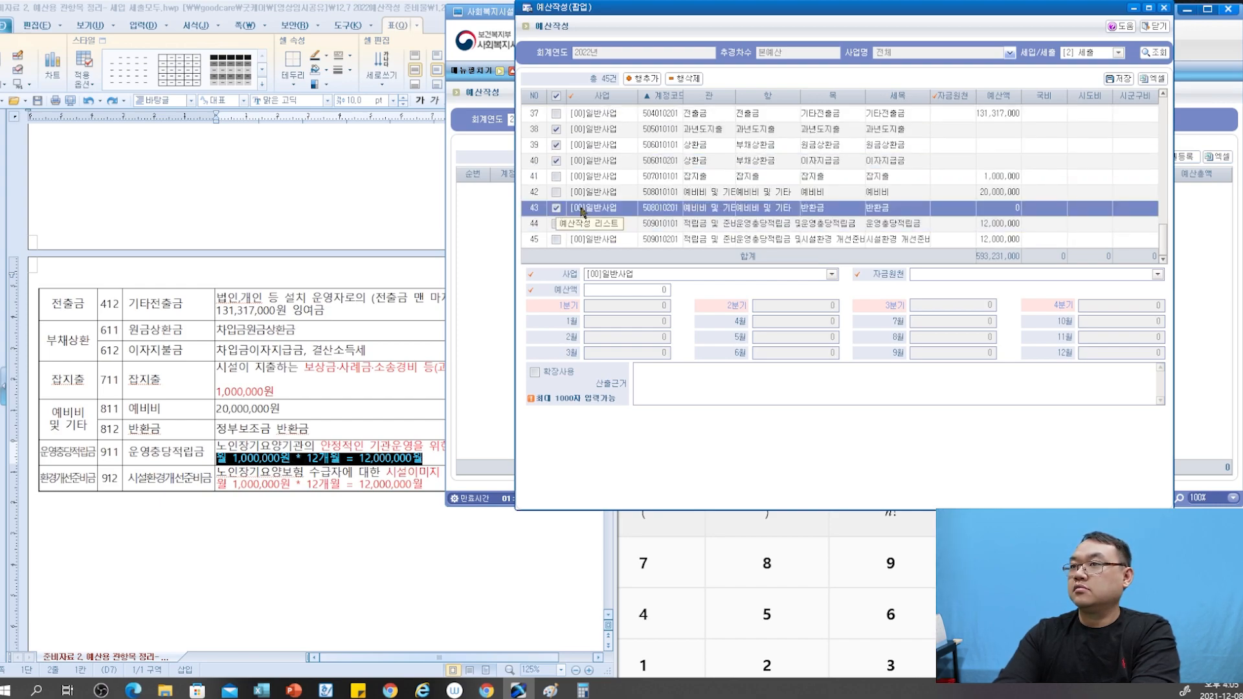
left_click(673, 81)
left_click(818, 289)
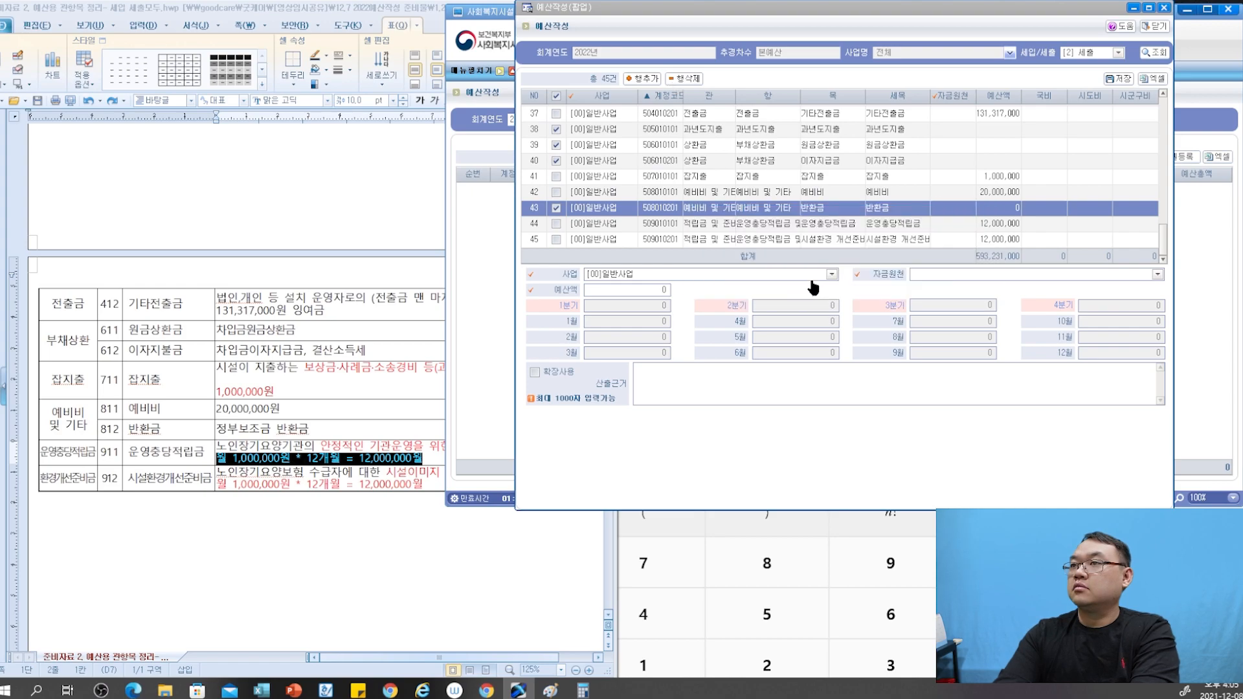
left_click(1122, 83)
left_click(846, 279)
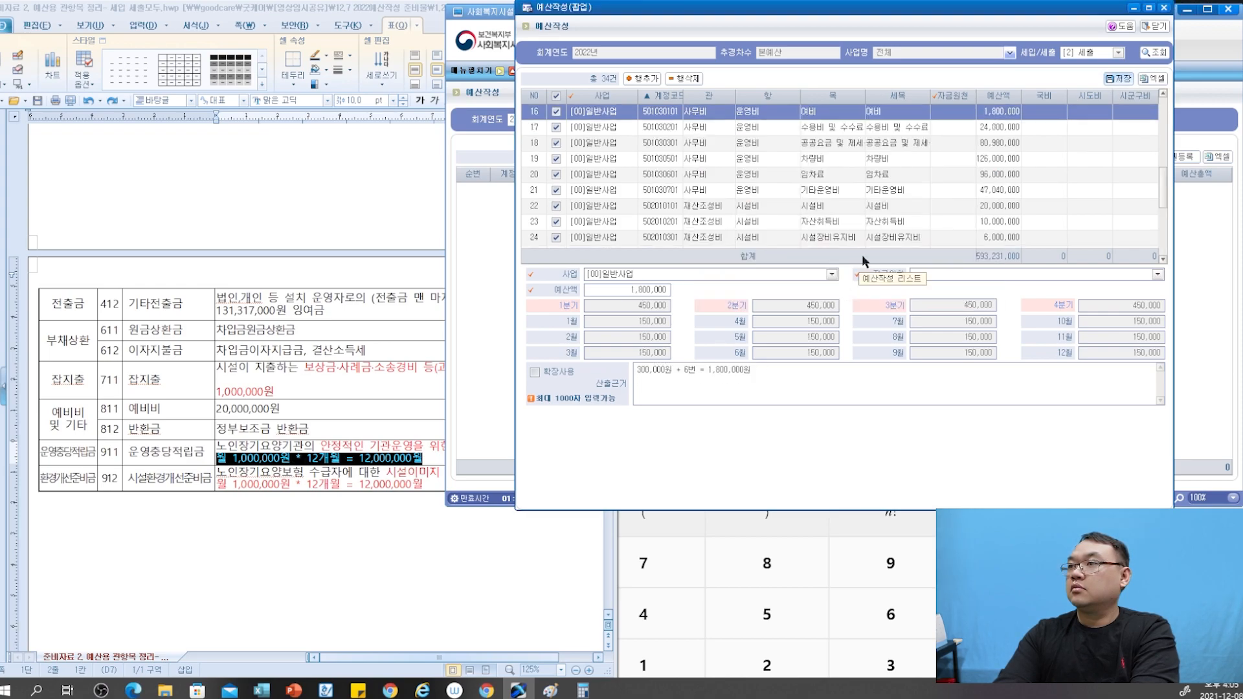
Set the 자금원천 of the 운영비 rows 여비, 수용비 및 수수료 and 공공요금 및 제세공과금 to [06] 수익사업
left_click(949, 206)
left_click(968, 206)
left_click(969, 236)
left_click(962, 222)
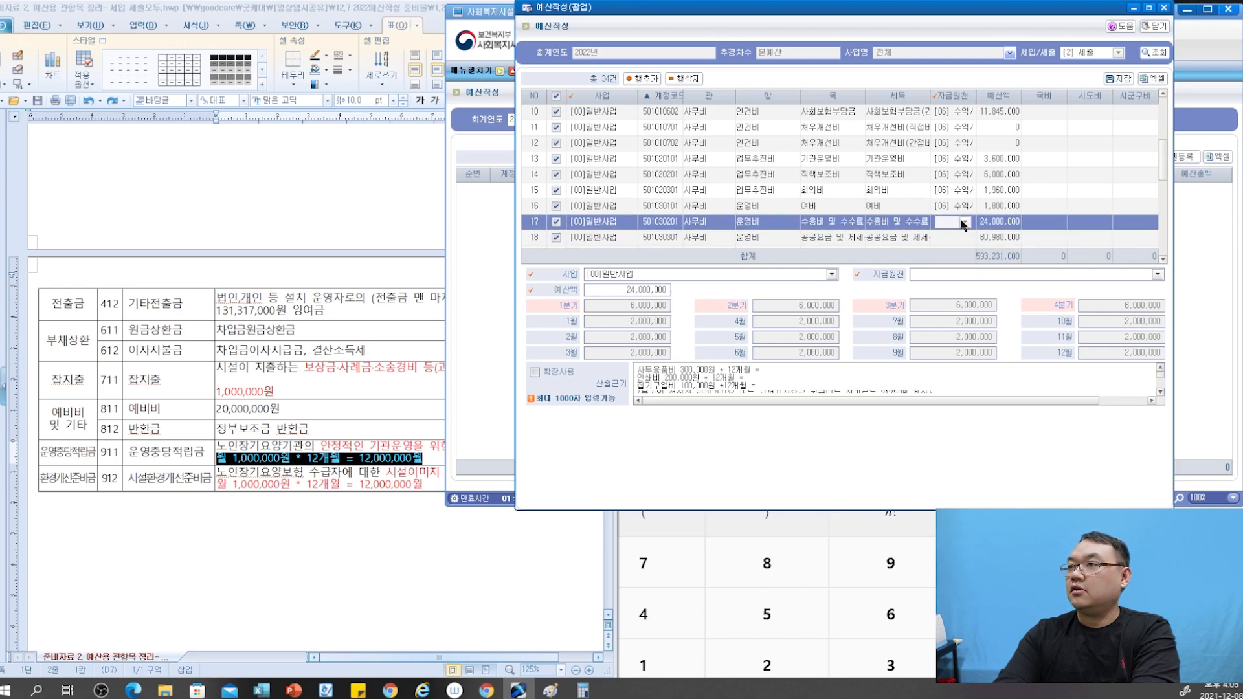
left_click(969, 221)
left_click(961, 244)
left_click(960, 240)
left_click(968, 237)
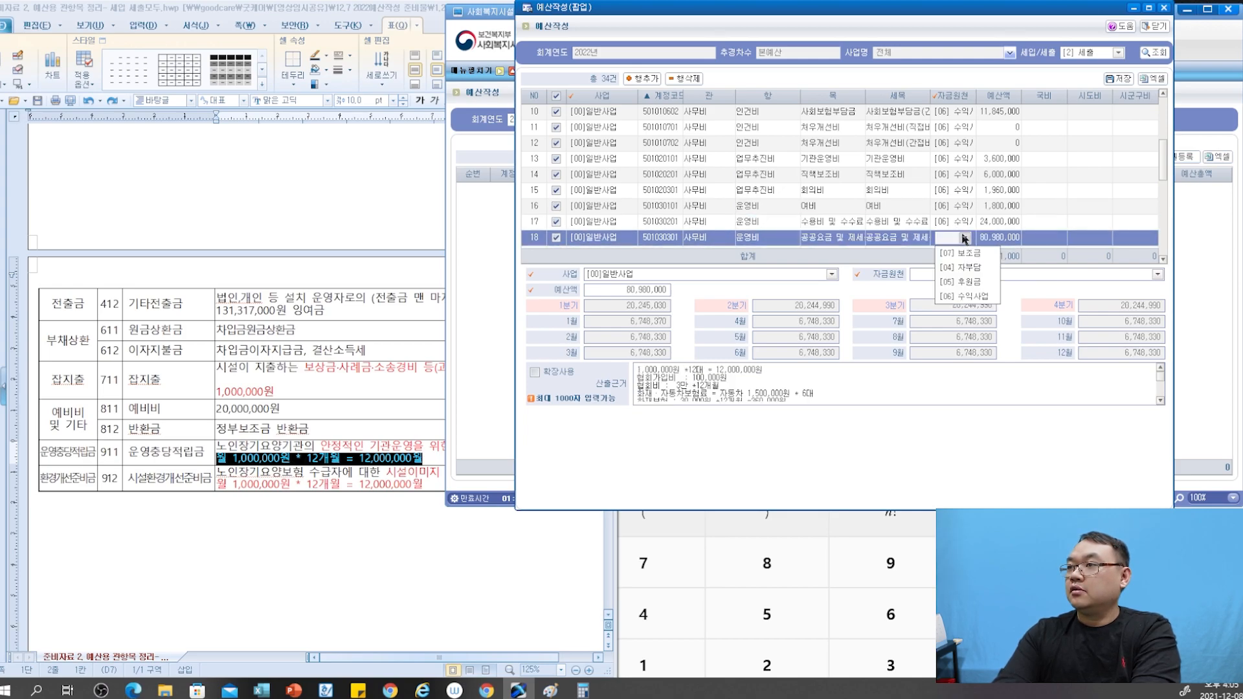
left_click(976, 284)
Set the 자금원천 of the 차량비, 임차료 and 기타운영비 rows to [06] 수익사업
scroll(997, 189, "down", 3)
scroll(996, 189, "up", 3)
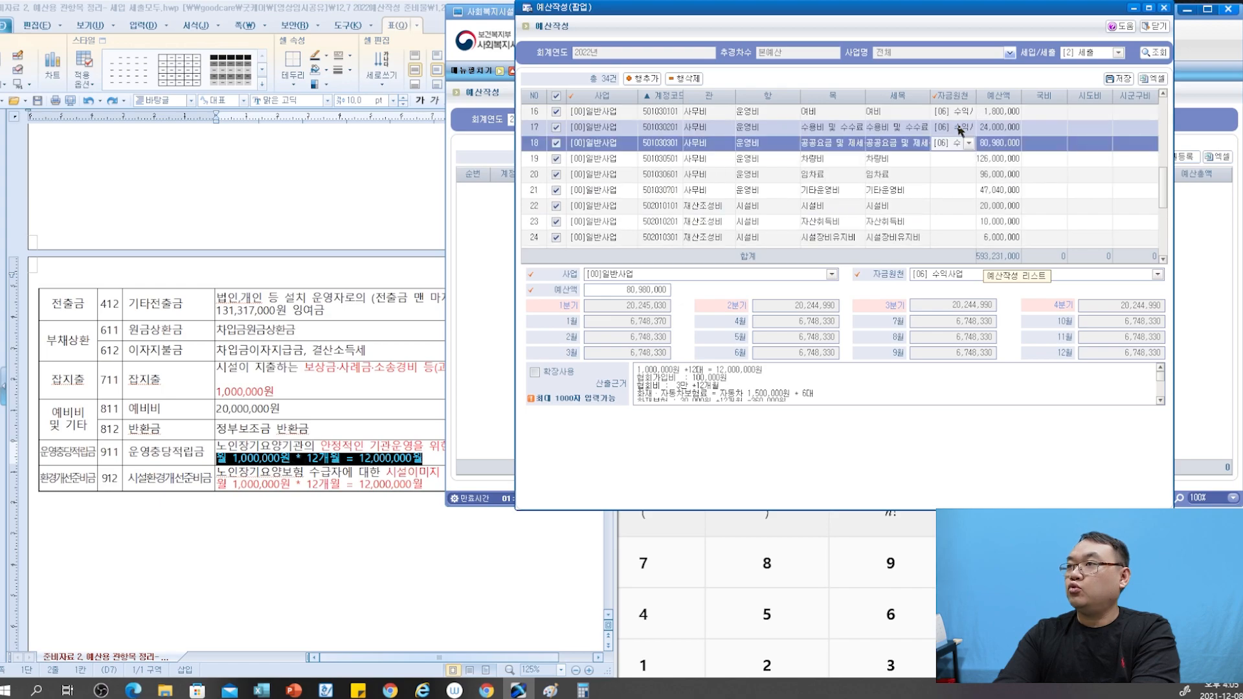
left_click(961, 158)
left_click(968, 159)
left_click(970, 224)
left_click(961, 175)
left_click(968, 174)
left_click(971, 222)
left_click(961, 191)
left_click(968, 190)
left_click(969, 249)
Set the 자금원천 of the 재산조성비 rows 시설비, 자산취득비 and 시설장비유지비 to [06] 수익사업
left_click(961, 206)
left_click(964, 206)
left_click(971, 265)
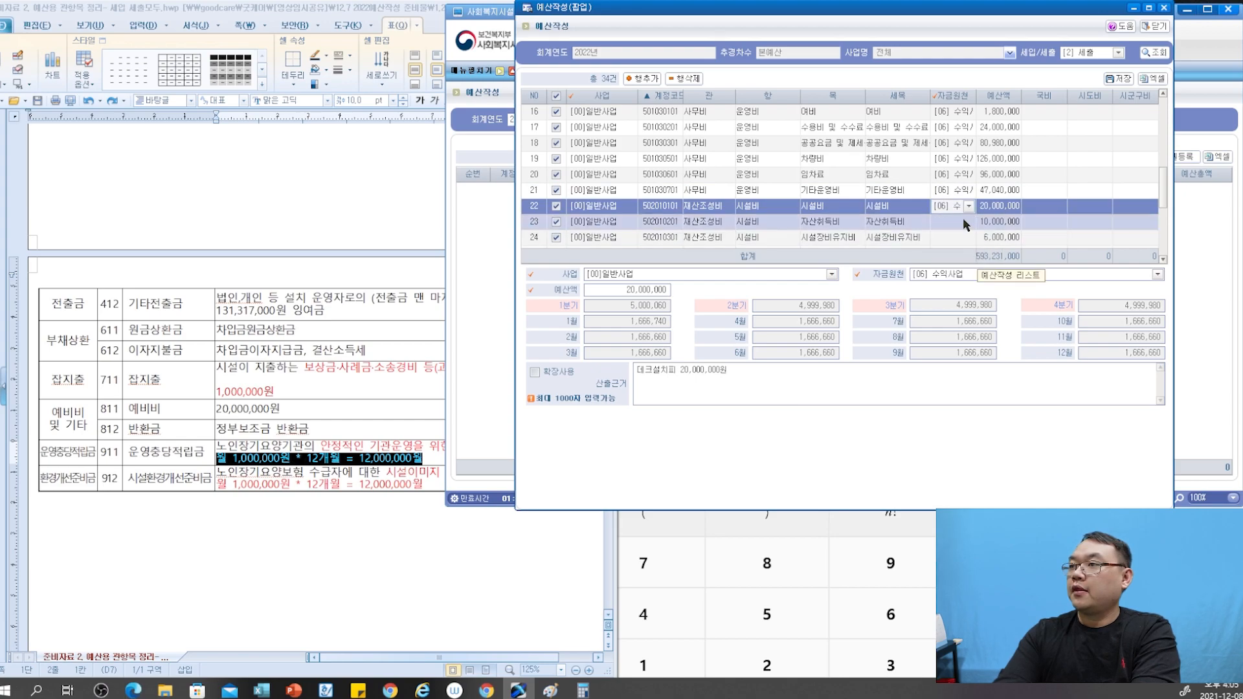
left_click(961, 222)
left_click(968, 222)
left_click(971, 281)
left_click(963, 237)
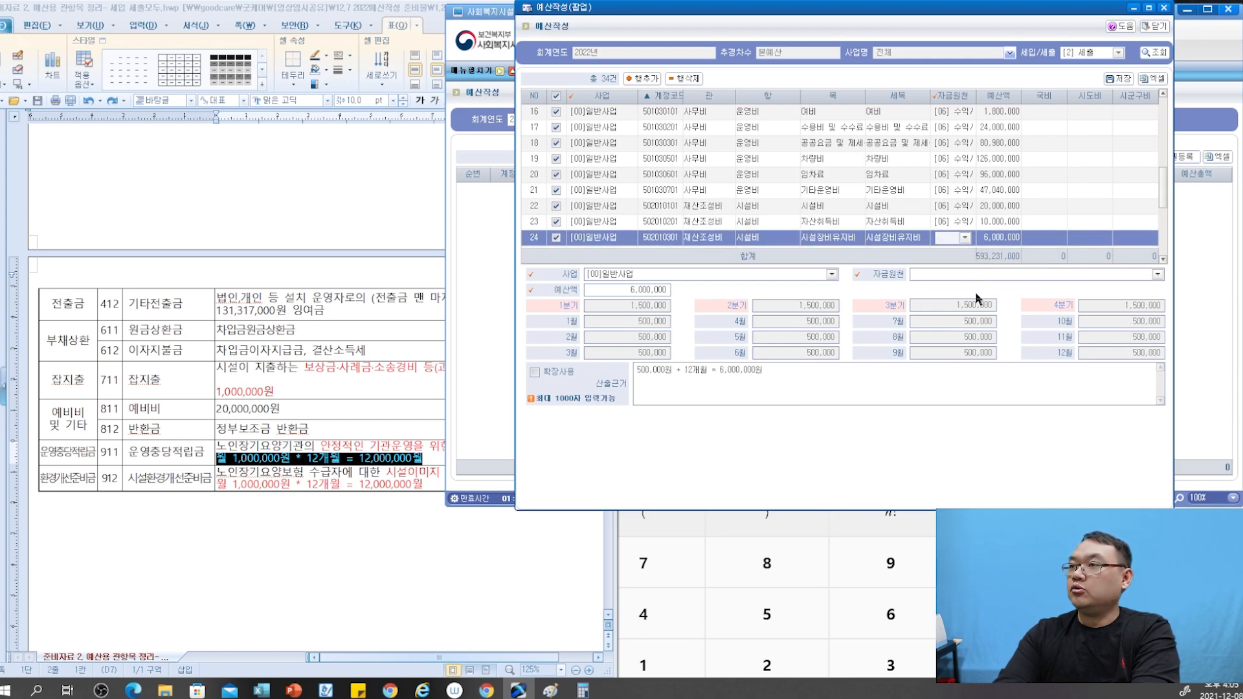
left_click(964, 238)
left_click(970, 297)
Set the 자금원천 of the 생계비 and 수용기관경비 rows under 사업비 to [06] 수익사업
scroll(965, 194, "down", 2)
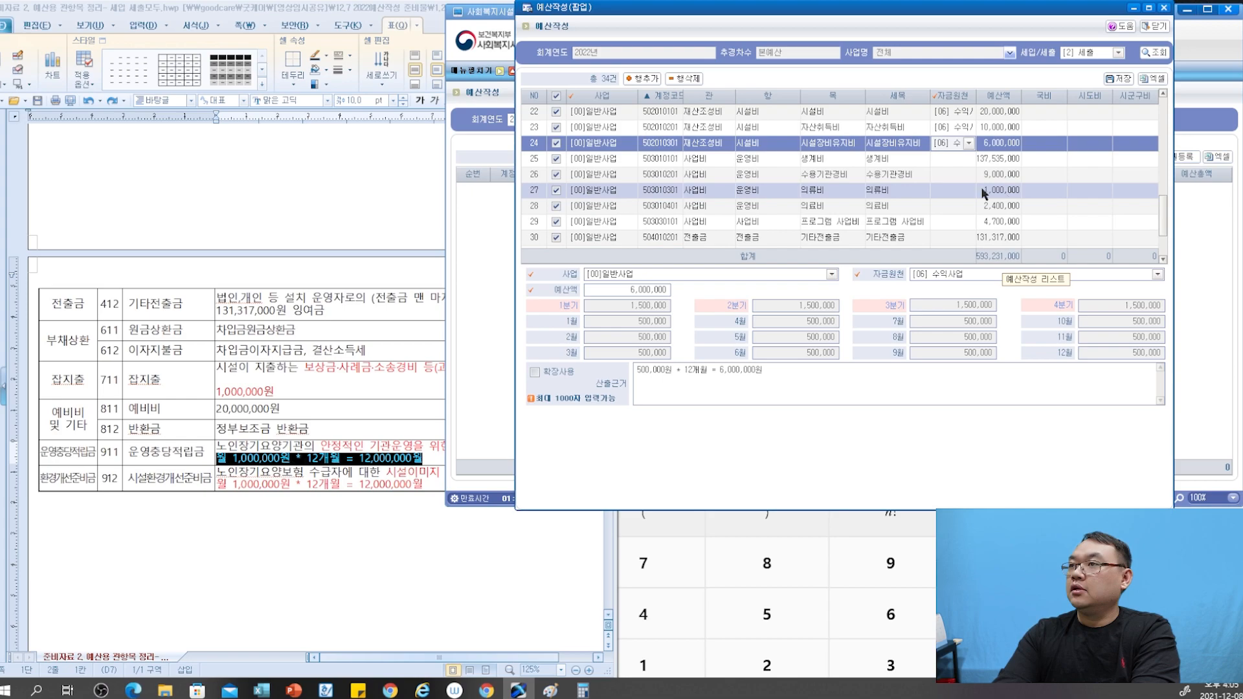
left_click(963, 159)
left_click(965, 158)
left_click(971, 218)
left_click(963, 174)
left_click(964, 174)
left_click(971, 233)
Set the 자금원천 of the 의류비 (503010301) and 의료비 (503010401) rows to [06] 수익사업
left_click(963, 190)
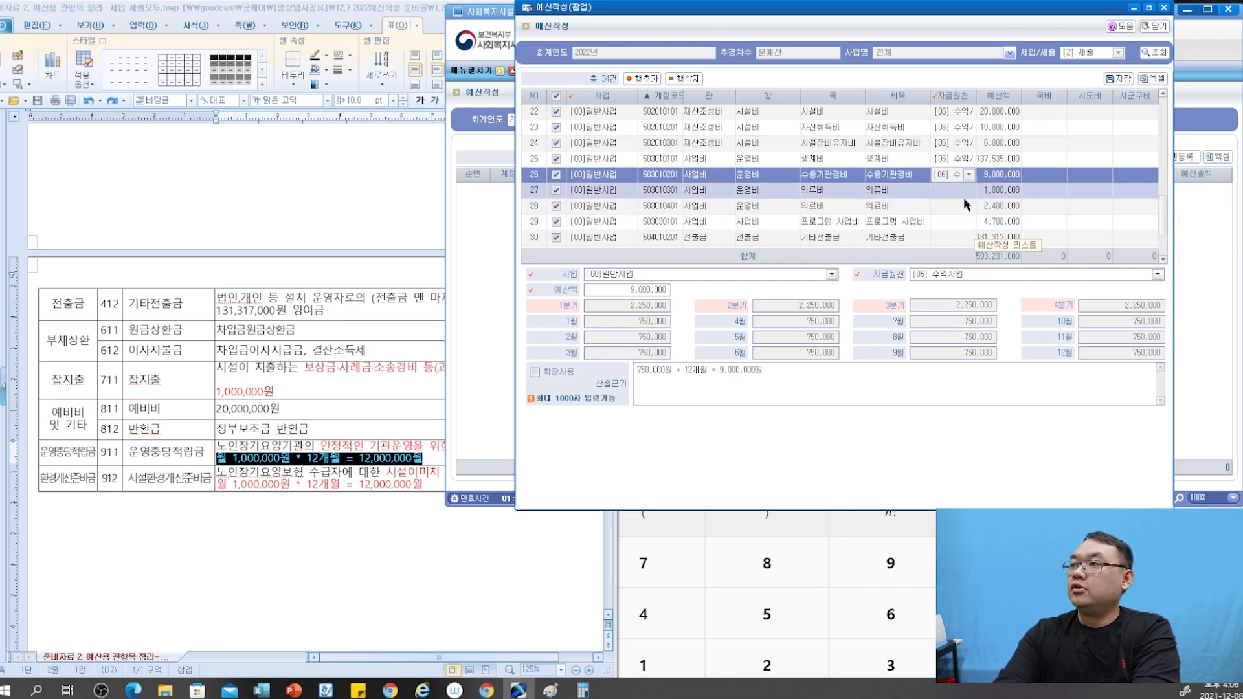
left_click(965, 190)
left_click(970, 248)
left_click(963, 205)
left_click(964, 206)
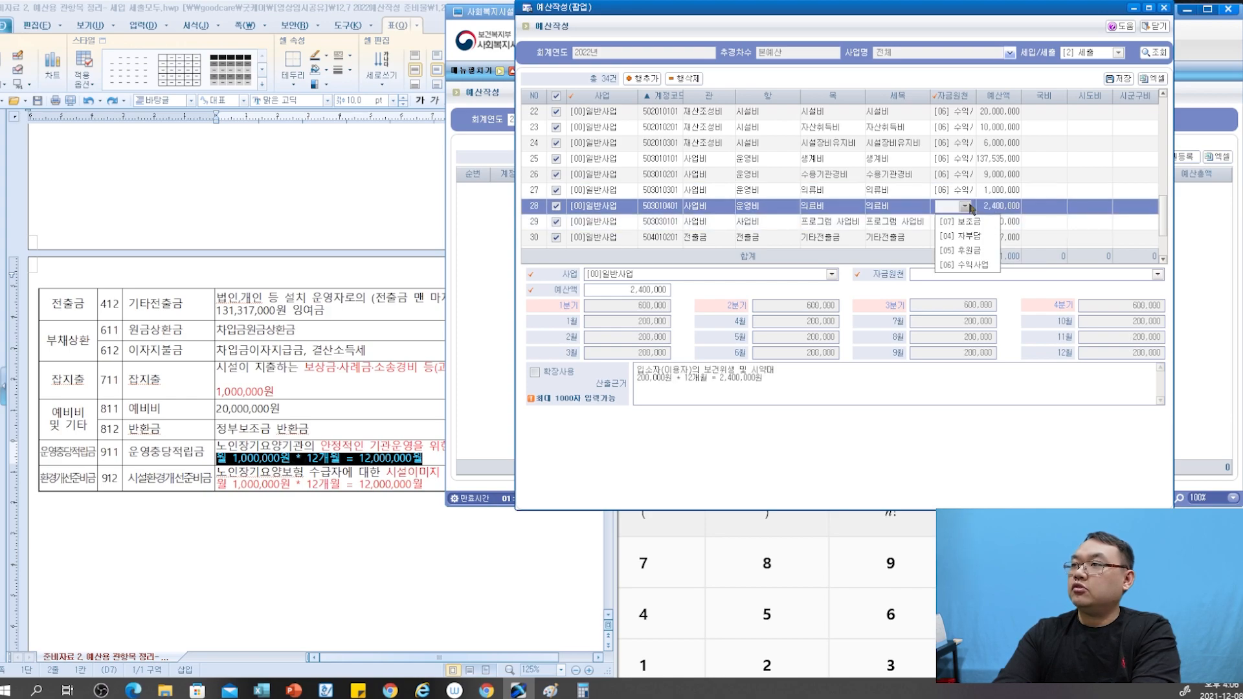
left_click(977, 264)
Set the 자금원천 of the 프로그램 사업비 and 기타전출금 rows to [06] 수익사업
left_click(963, 222)
left_click(964, 222)
left_click(970, 281)
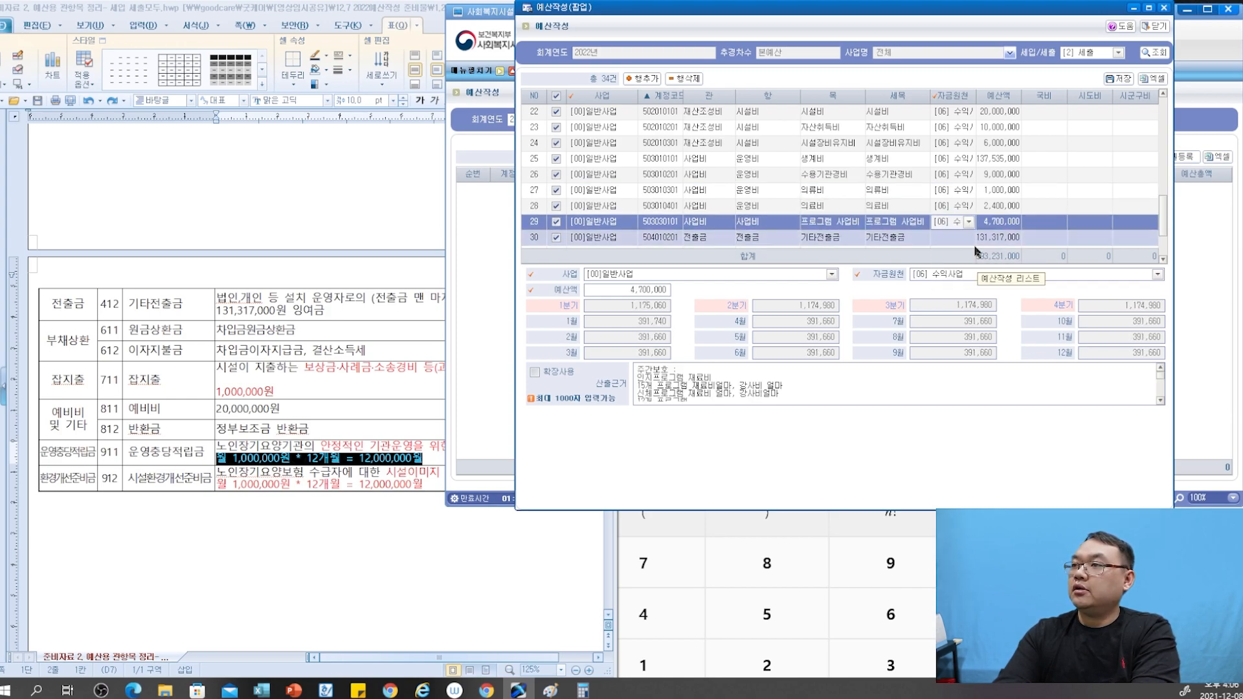
left_click(965, 238)
left_click(966, 239)
left_click(971, 282)
Set the 자금원천 of the 잡지출 and 예비비 rows to [06] 수익사업
scroll(1003, 214, "down", 2)
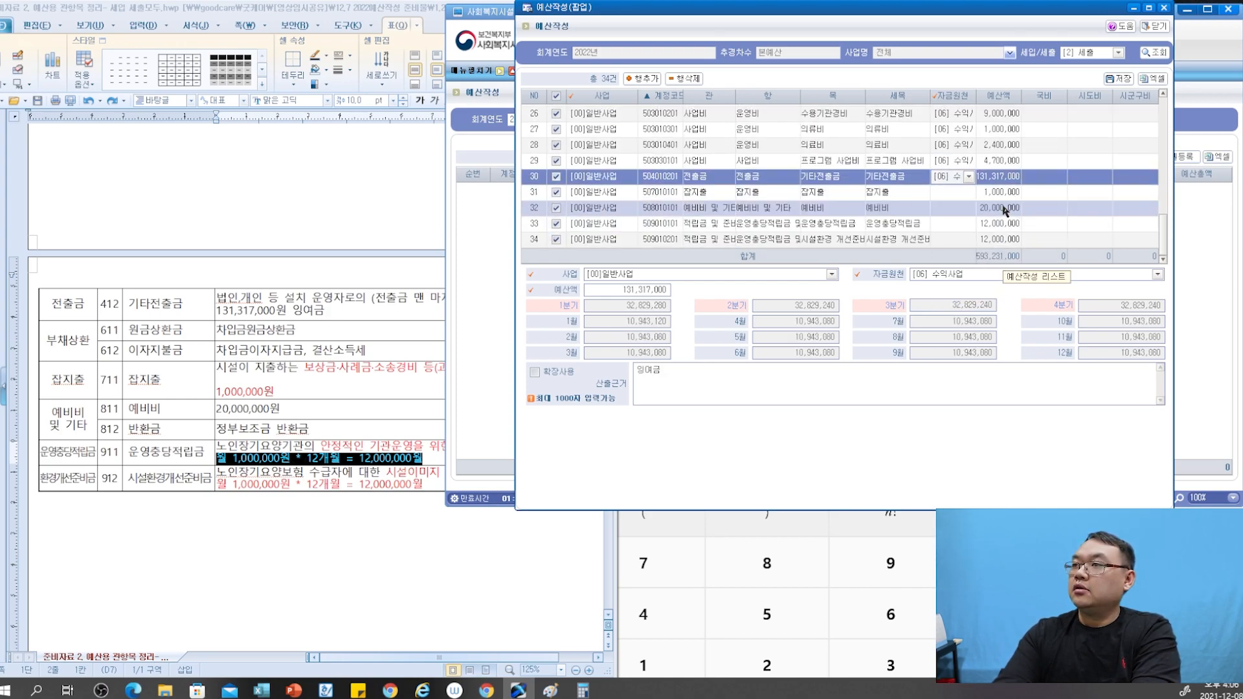
left_click(971, 193)
left_click(964, 192)
left_click(971, 252)
left_click(970, 208)
left_click(964, 208)
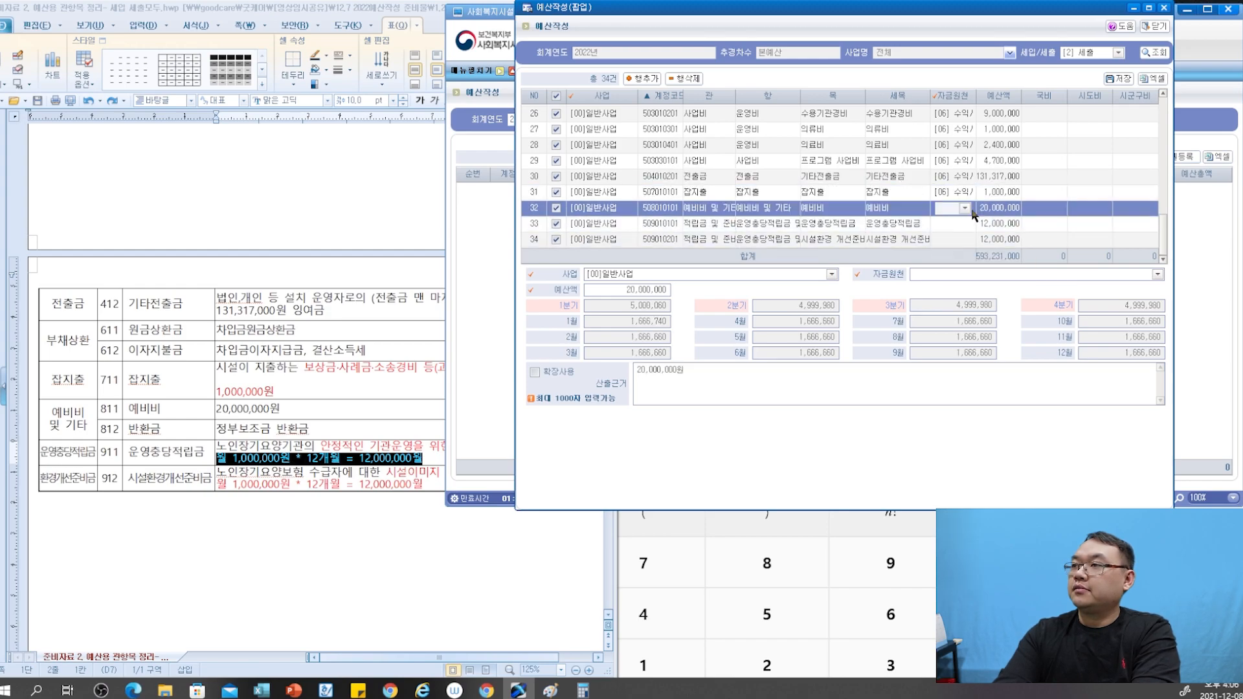
left_click(971, 266)
Set the 자금원천 of the 운영충당적립금 and 시설환경 개선준비금 rows to [06] 수익사업
left_click(970, 224)
left_click(964, 223)
left_click(971, 282)
left_click(971, 238)
left_click(965, 239)
left_click(971, 297)
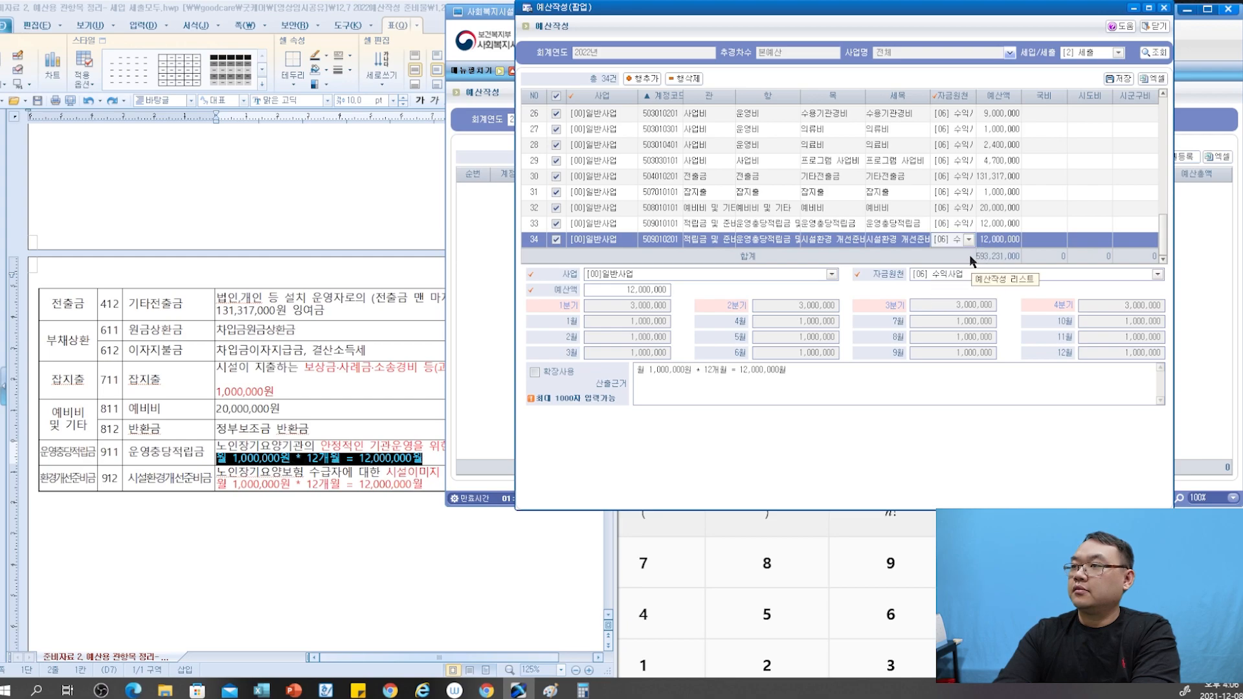
Save the completed 2022 expenditure budget and close the 예산작성 popup
left_click(1116, 78)
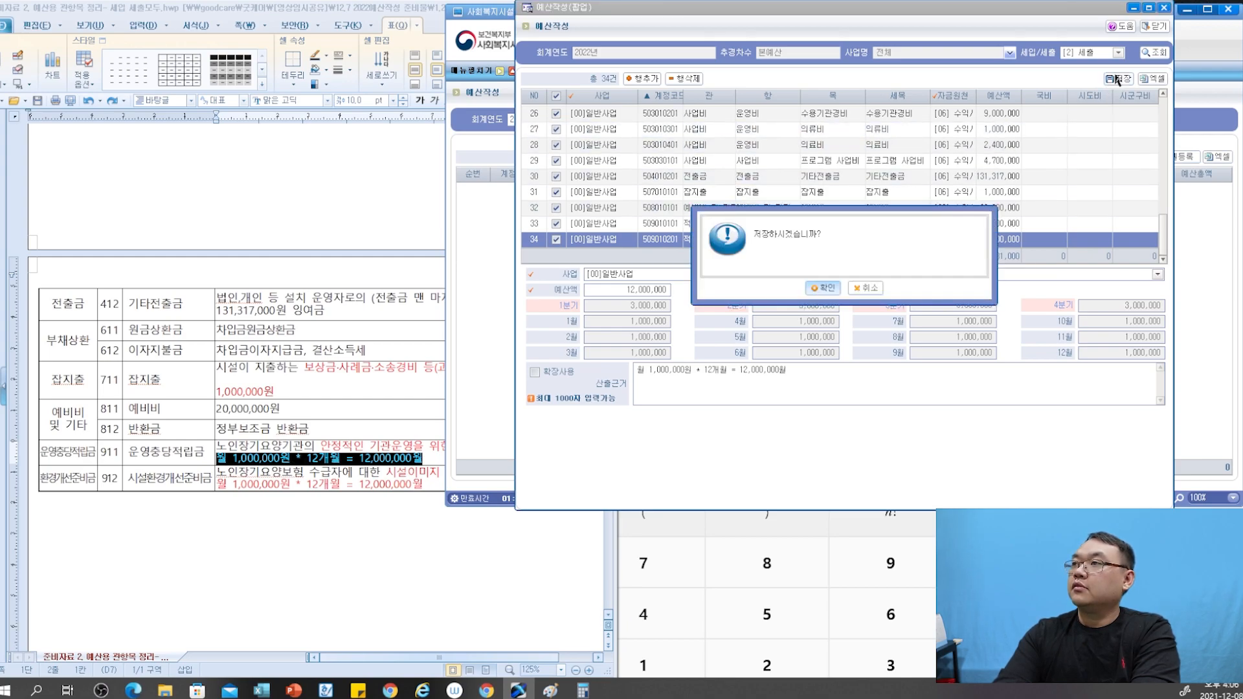
left_click(823, 290)
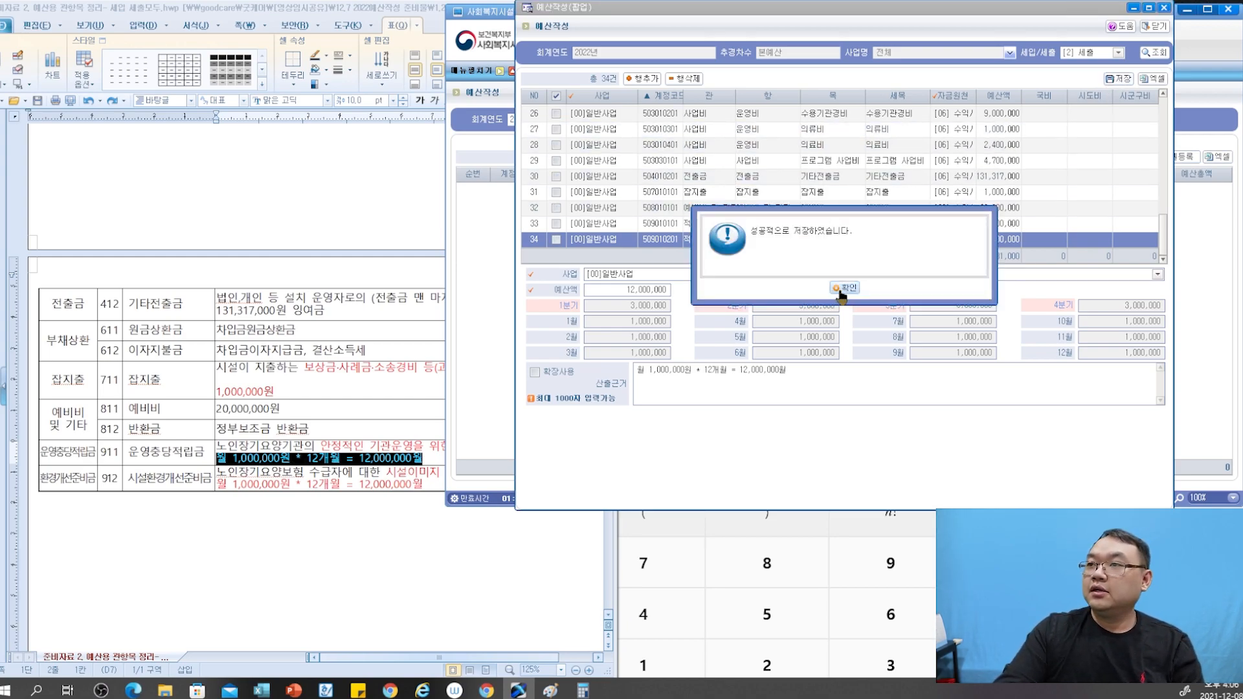
left_click(841, 288)
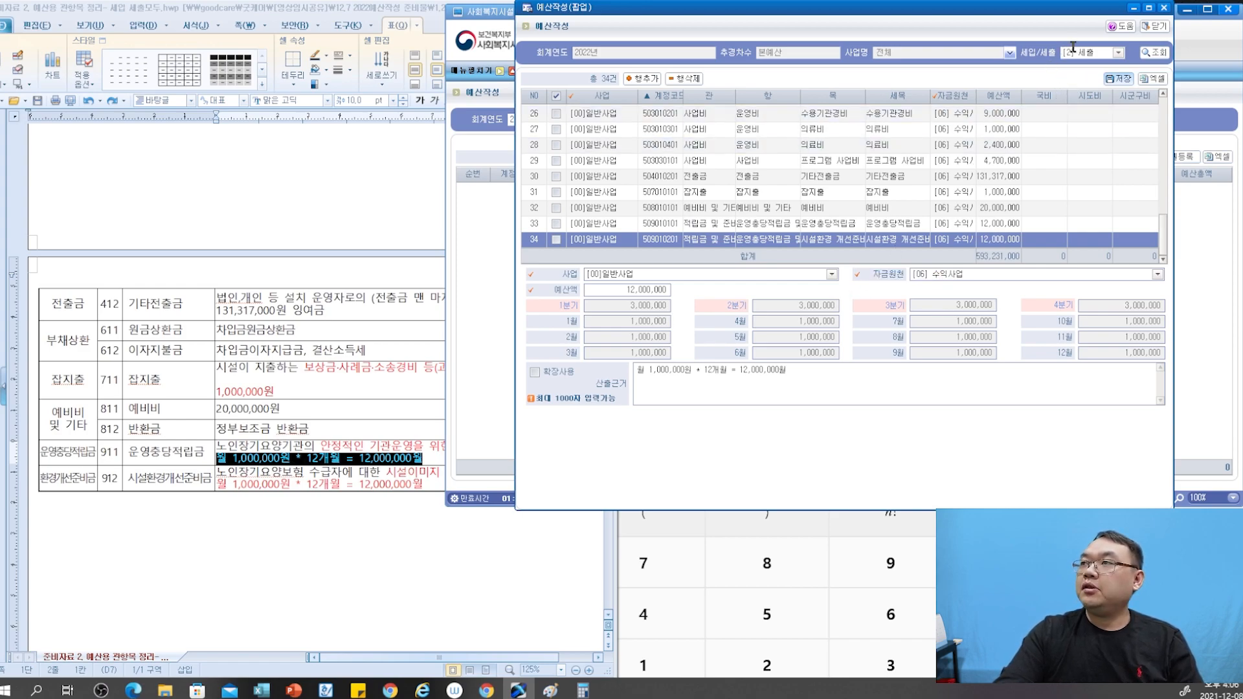
left_click(1155, 28)
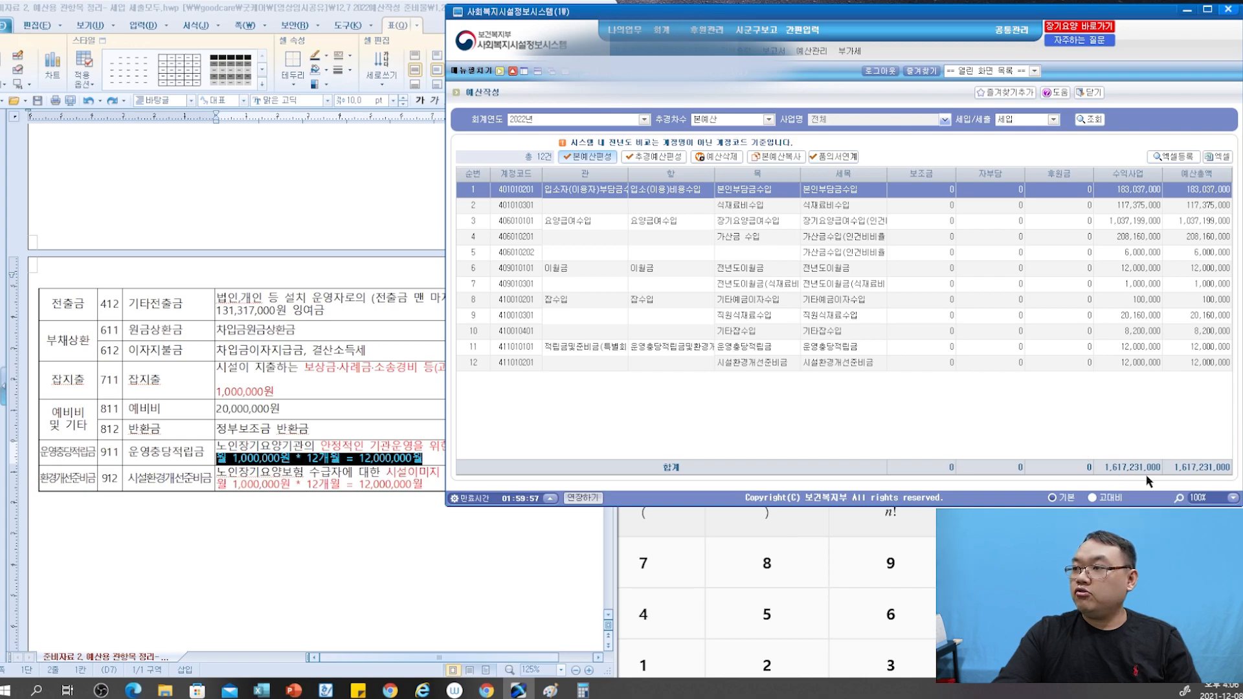
Retrieve the 2022 본예산 for 세출 across all 사업 and review its account rows and amounts
left_click(1016, 120)
left_click(1014, 142)
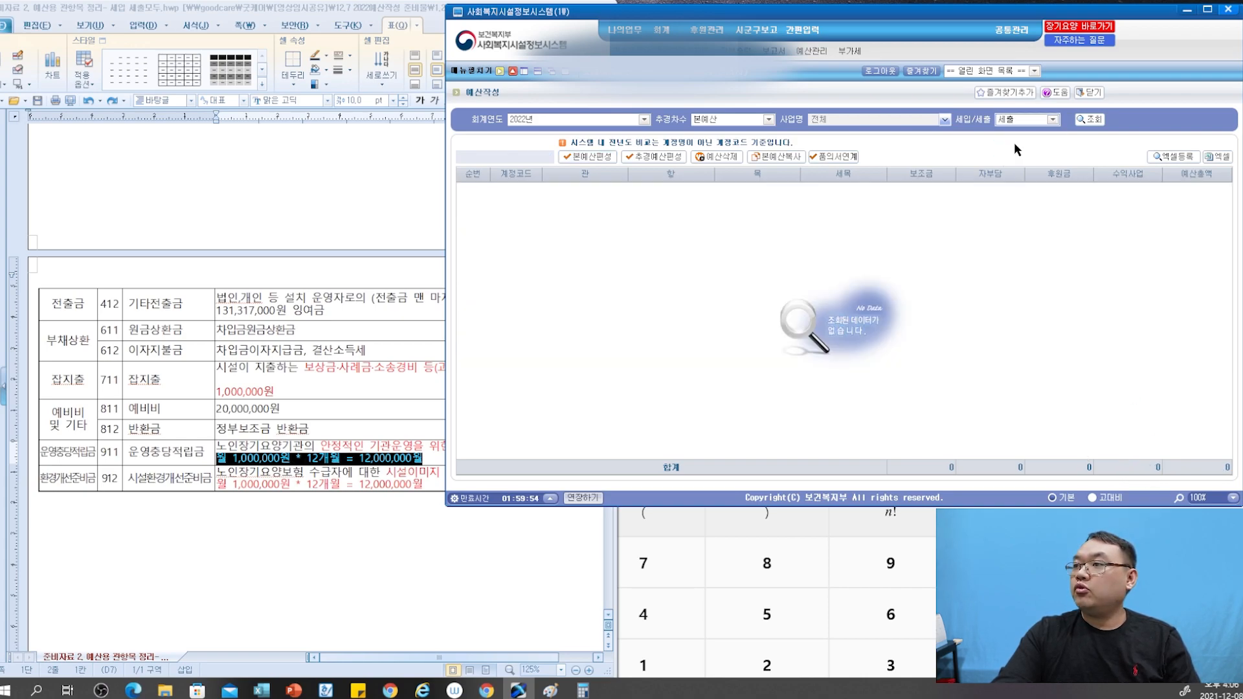
left_click(1099, 119)
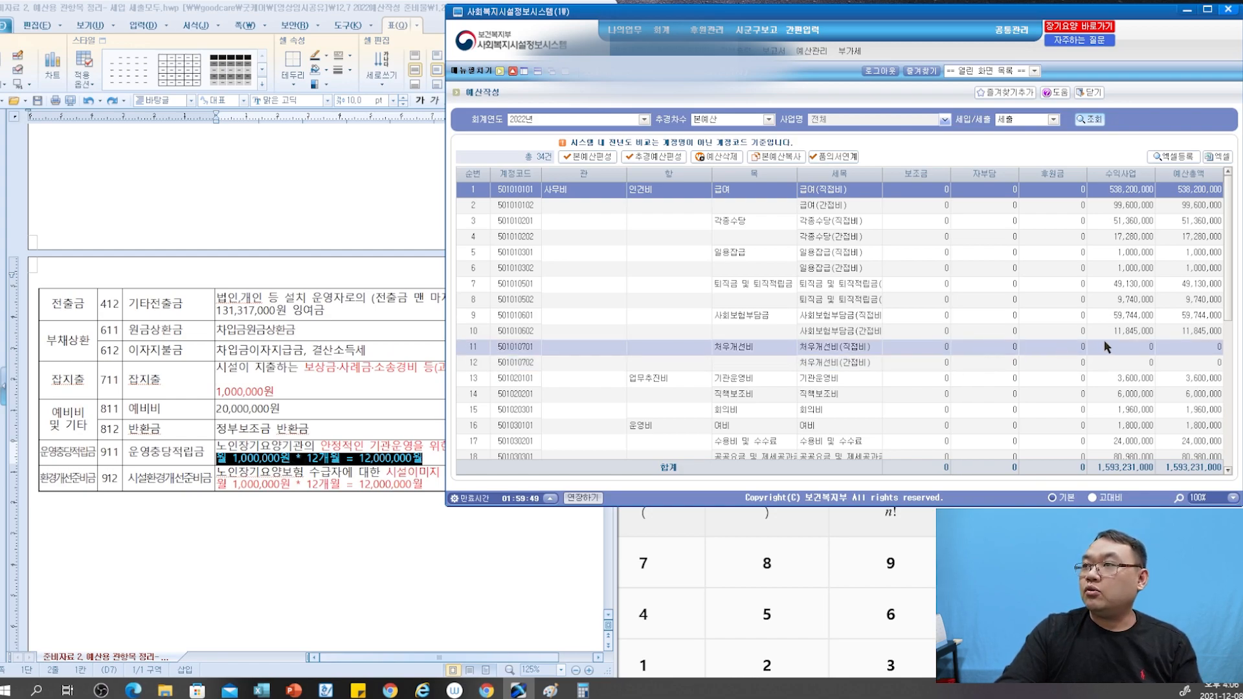
scroll(1104, 339, "down", 6)
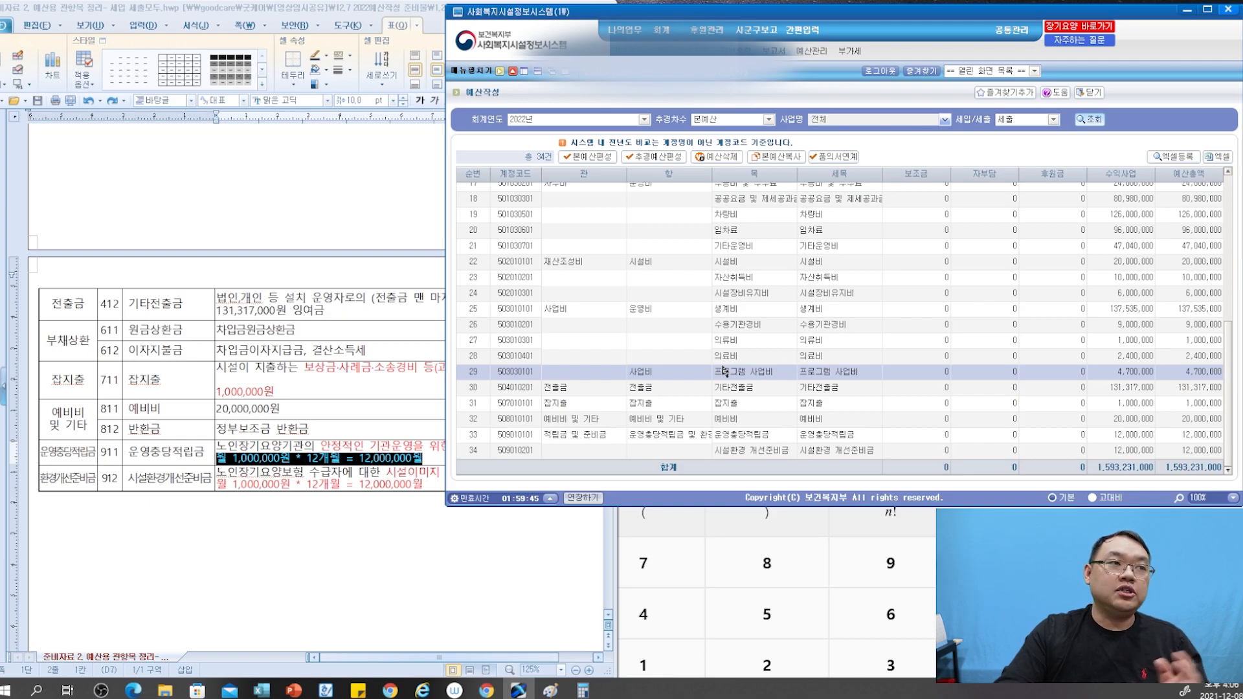
scroll(492, 324, "up", 1)
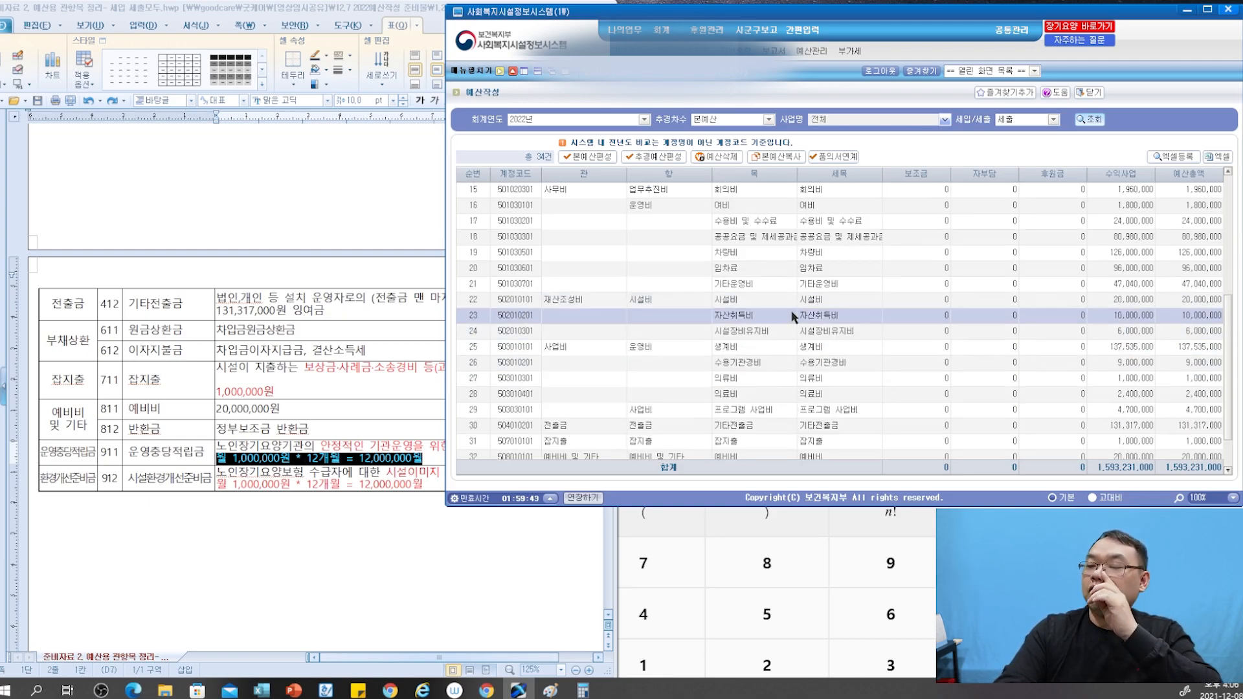
Compare the 세출 rows with the expenditure notes in the Hangul document, from 시설비 through 프로그램사업비 to the reserve items
left_click(334, 334)
scroll(334, 333, "up", 15)
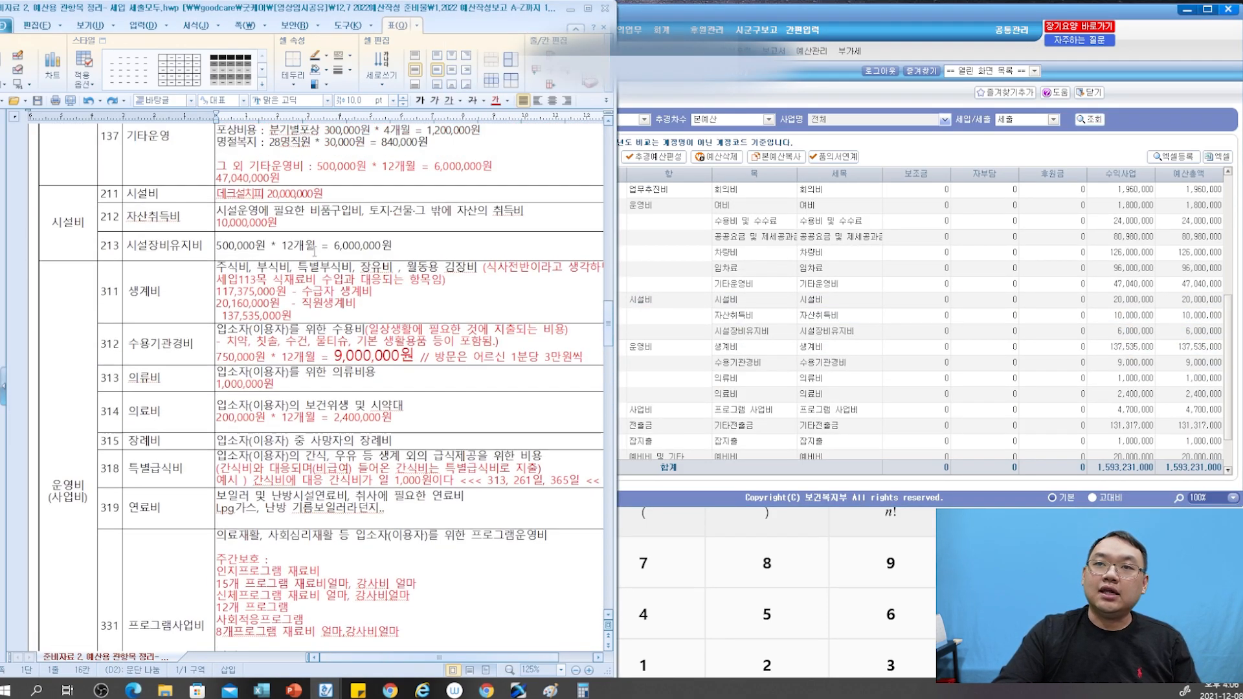
scroll(337, 218, "down", 10)
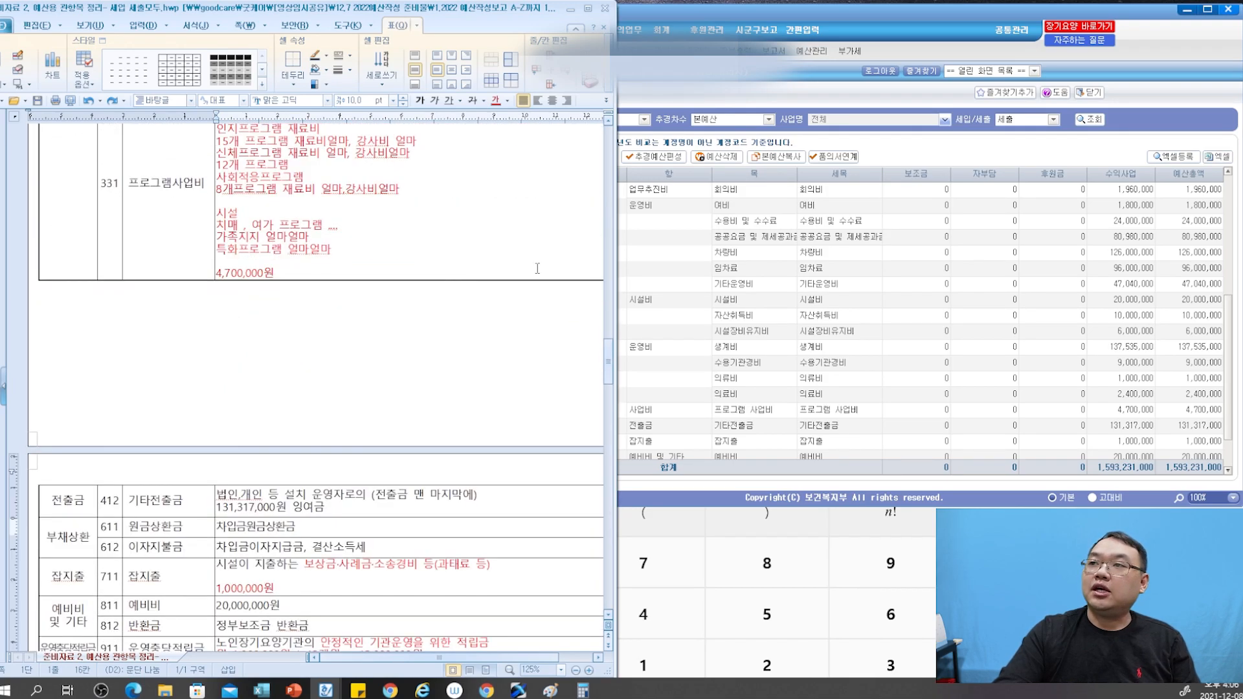
left_click(1062, 223)
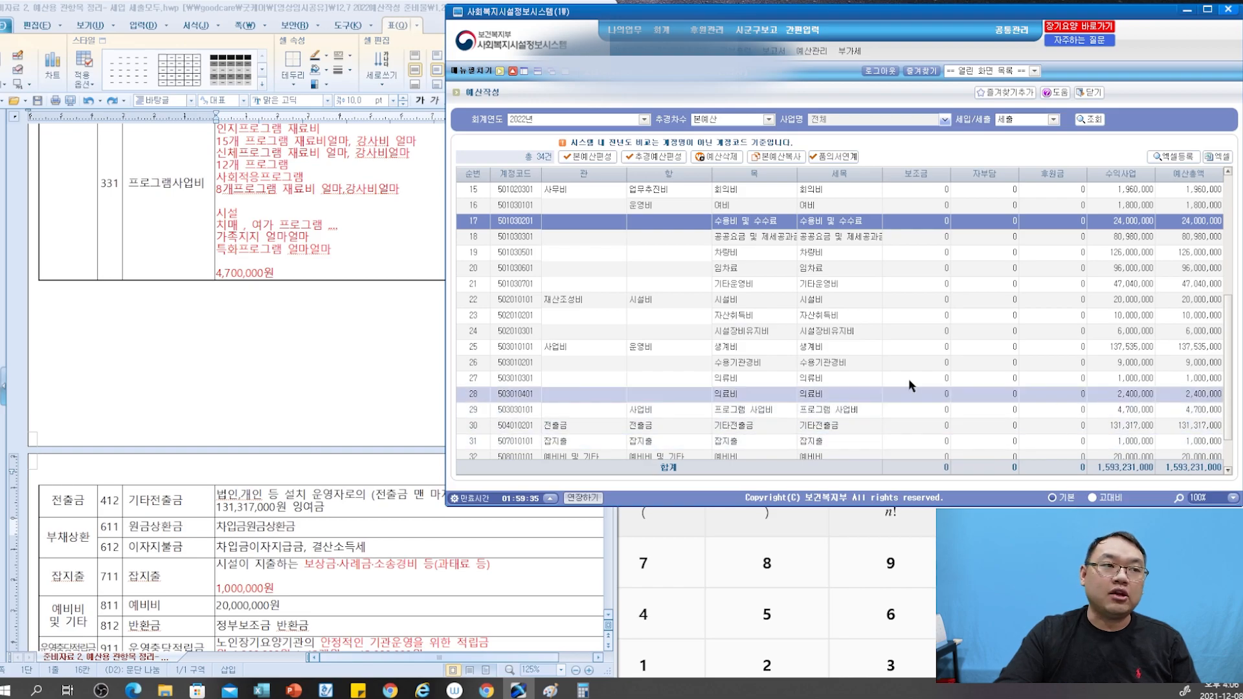
left_click(261, 249)
scroll(260, 249, "up", 5)
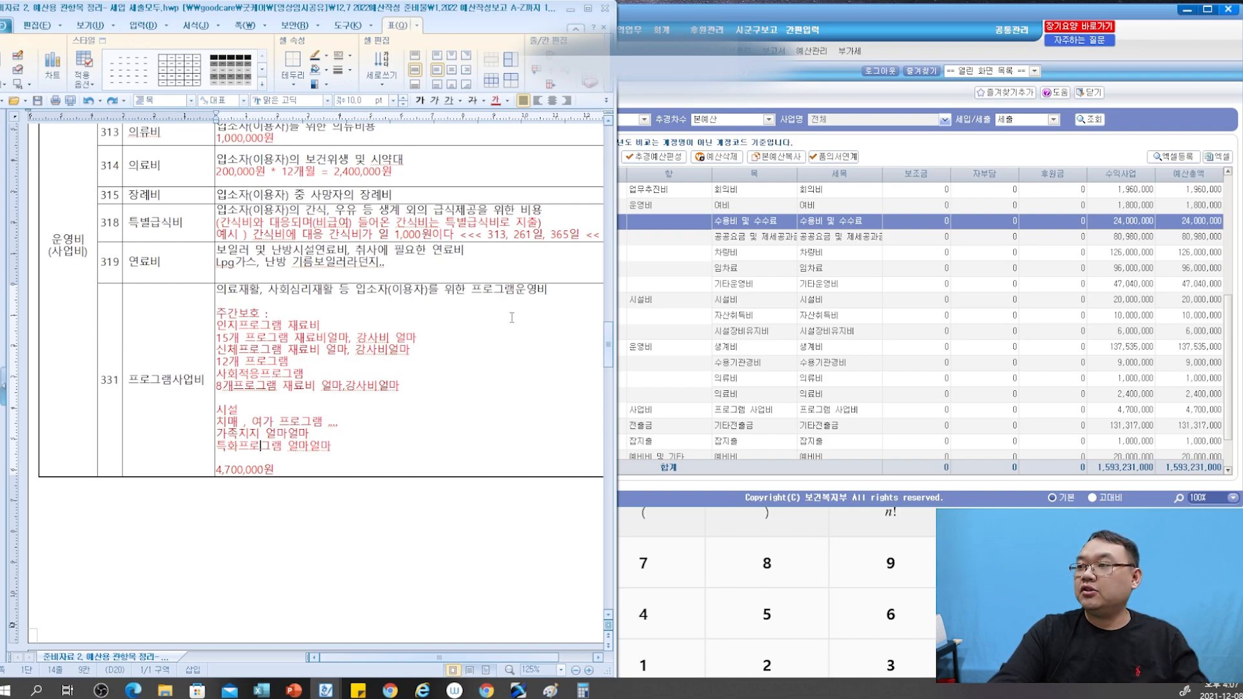
left_click(1006, 316)
scroll(997, 343, "down", 1)
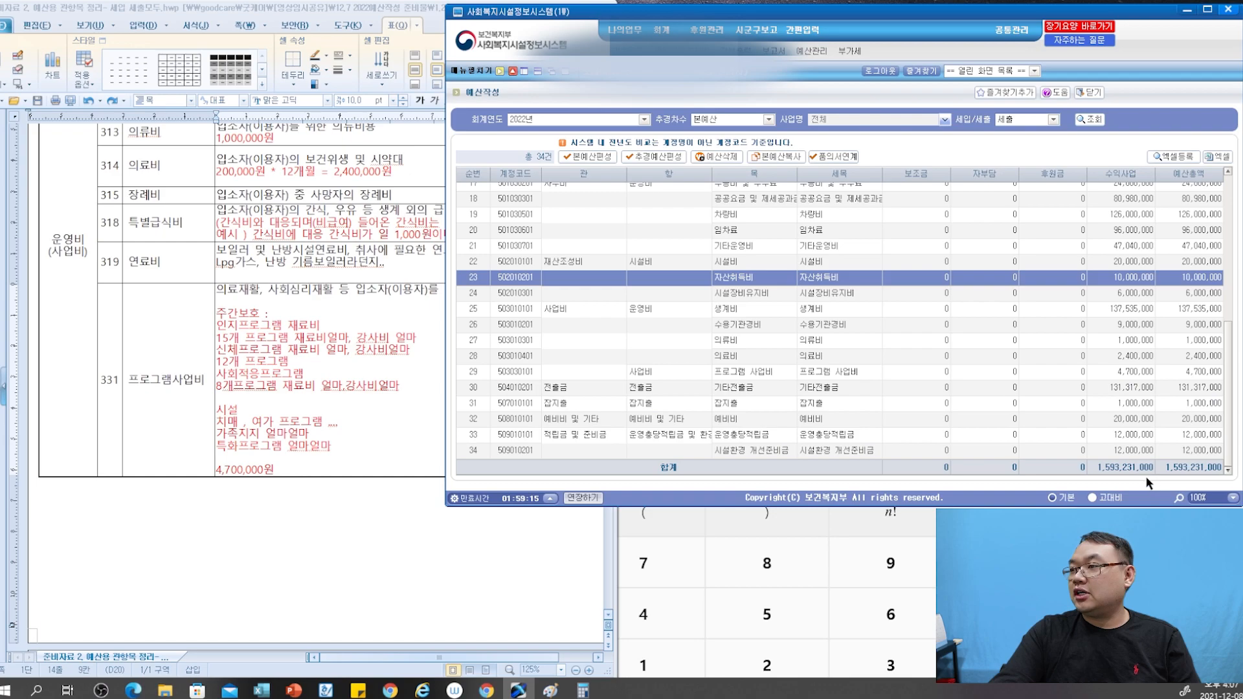
left_click(1124, 388)
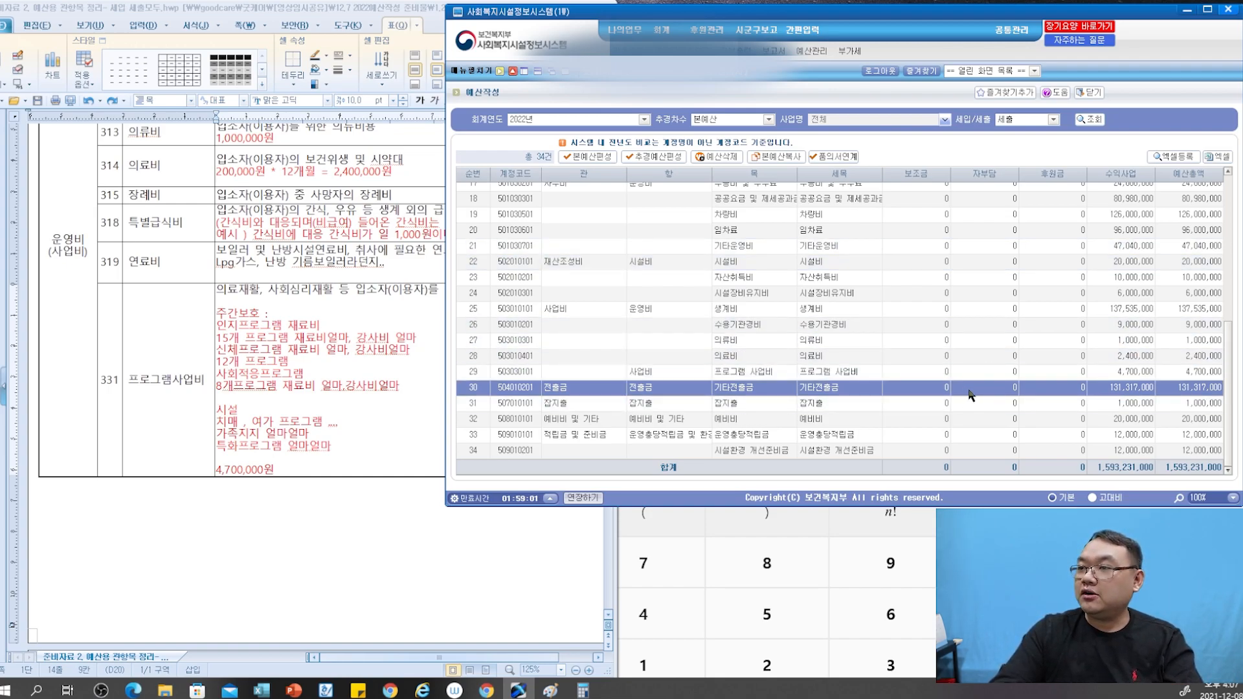
Retrieve the 세입 budget for all 사업, and again with 운영충당적립금 and 시설환경개선준비금 excluded so only 일반사업 is queried
left_click(1053, 119)
left_click(1026, 134)
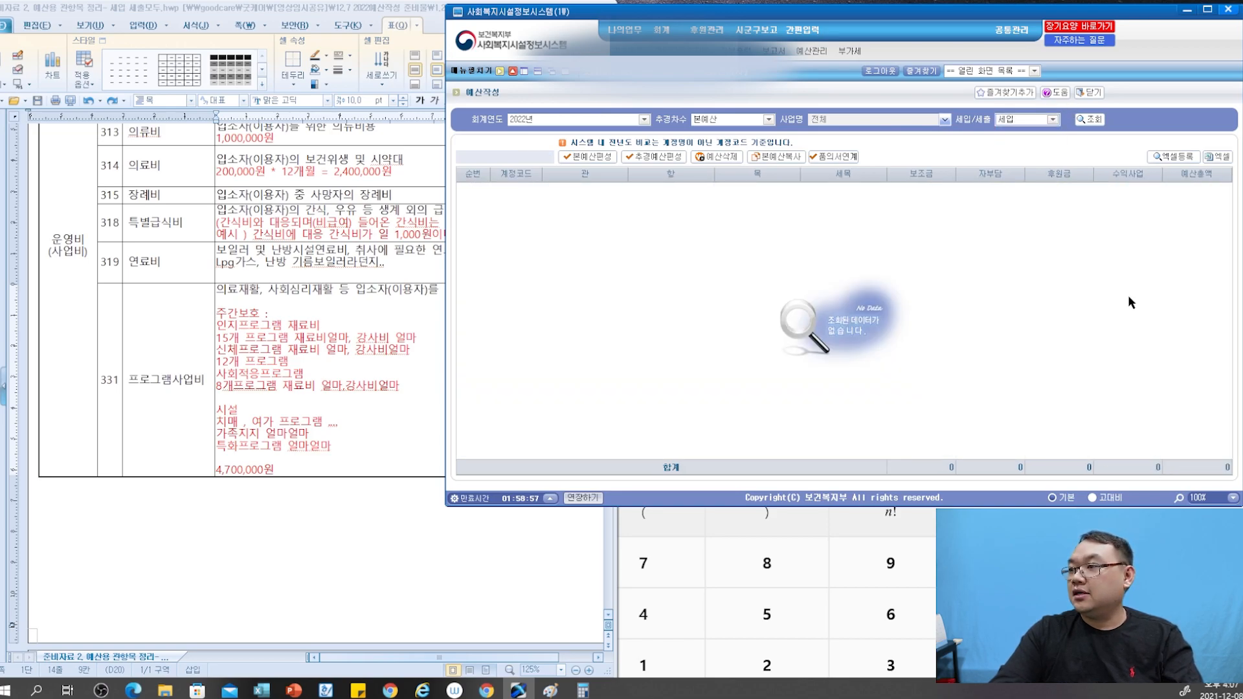
left_click(1091, 120)
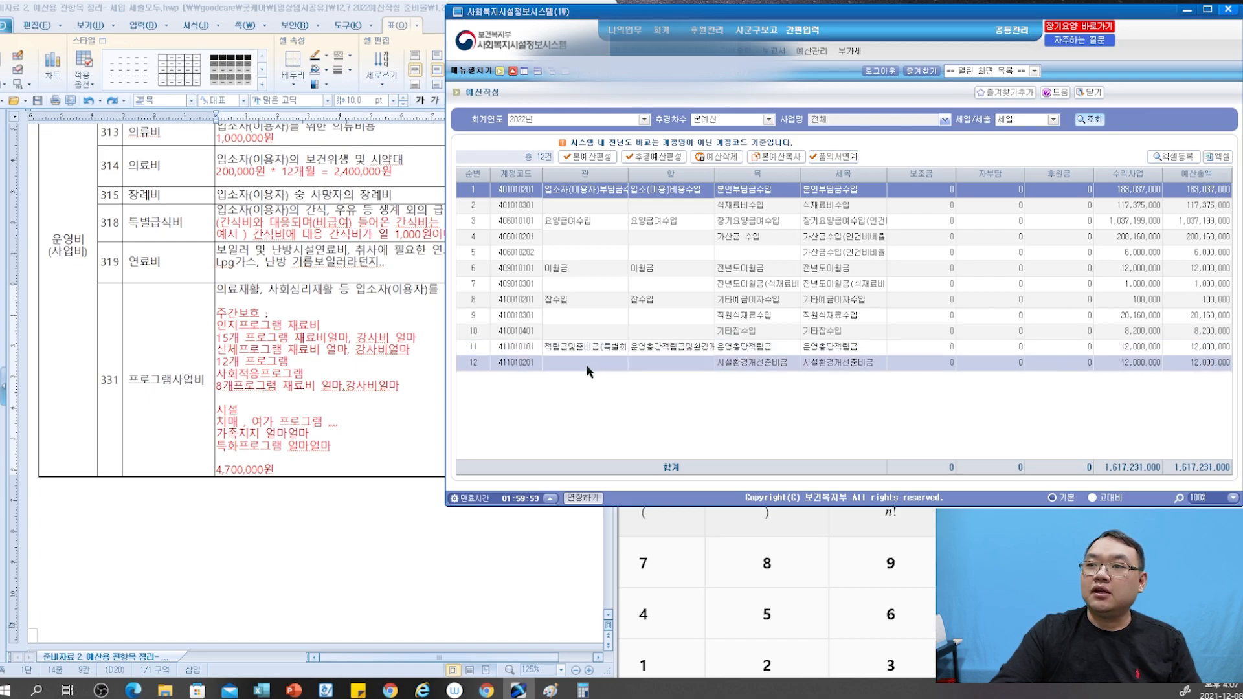
left_click(945, 120)
left_click(856, 183)
left_click(856, 198)
left_click(898, 321)
left_click(1092, 120)
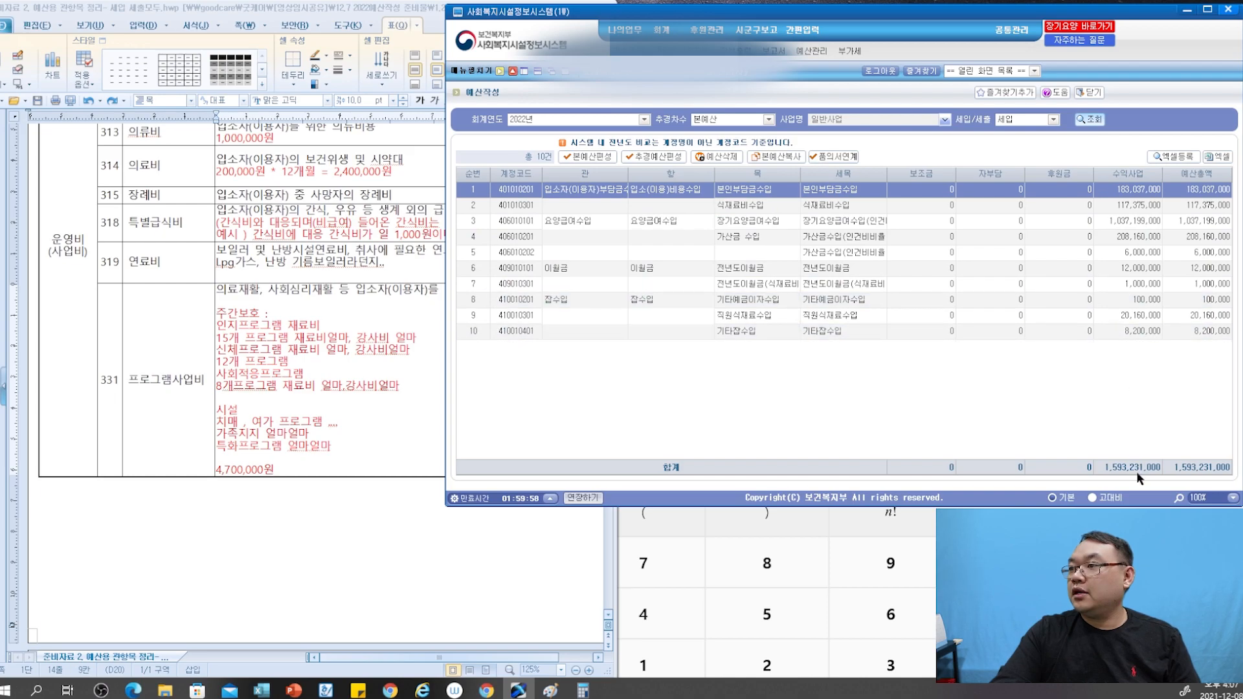
Retrieve the 세출 budget for 일반사업 to check its total against the 세입 total
left_click(1053, 119)
left_click(1023, 148)
left_click(1089, 119)
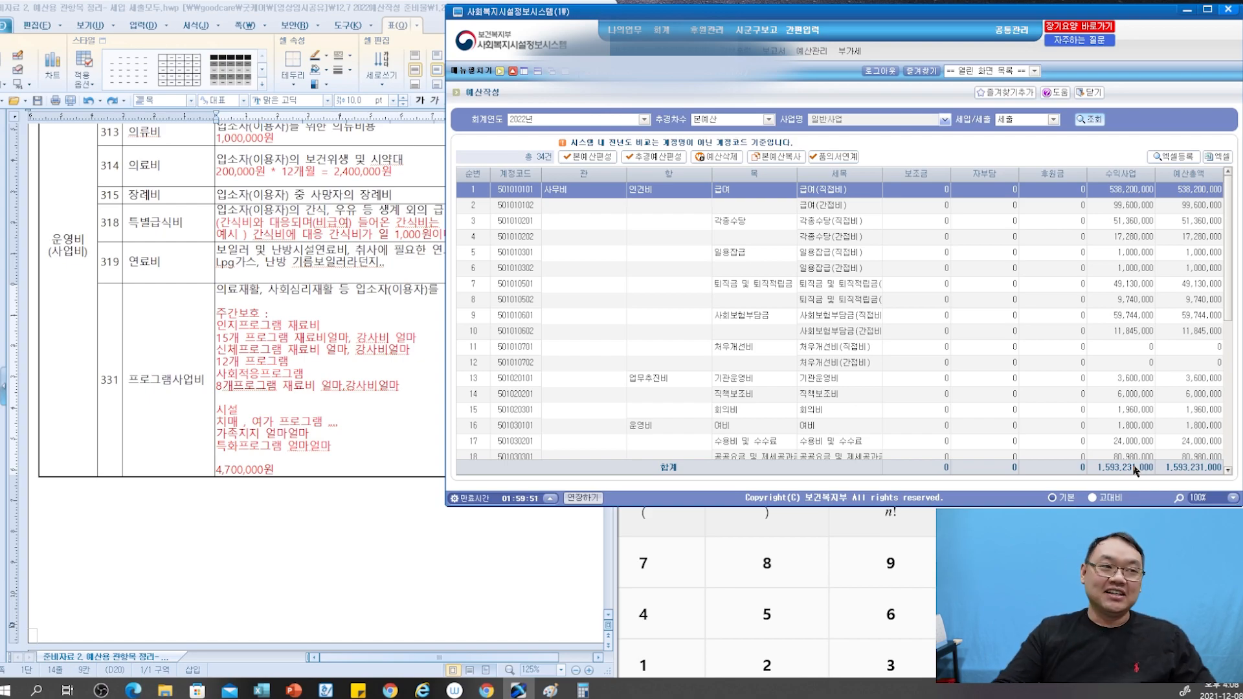
Change the 사업명 filter to 운영충당적립금 only and retrieve its 세입 budget
left_click(1028, 121)
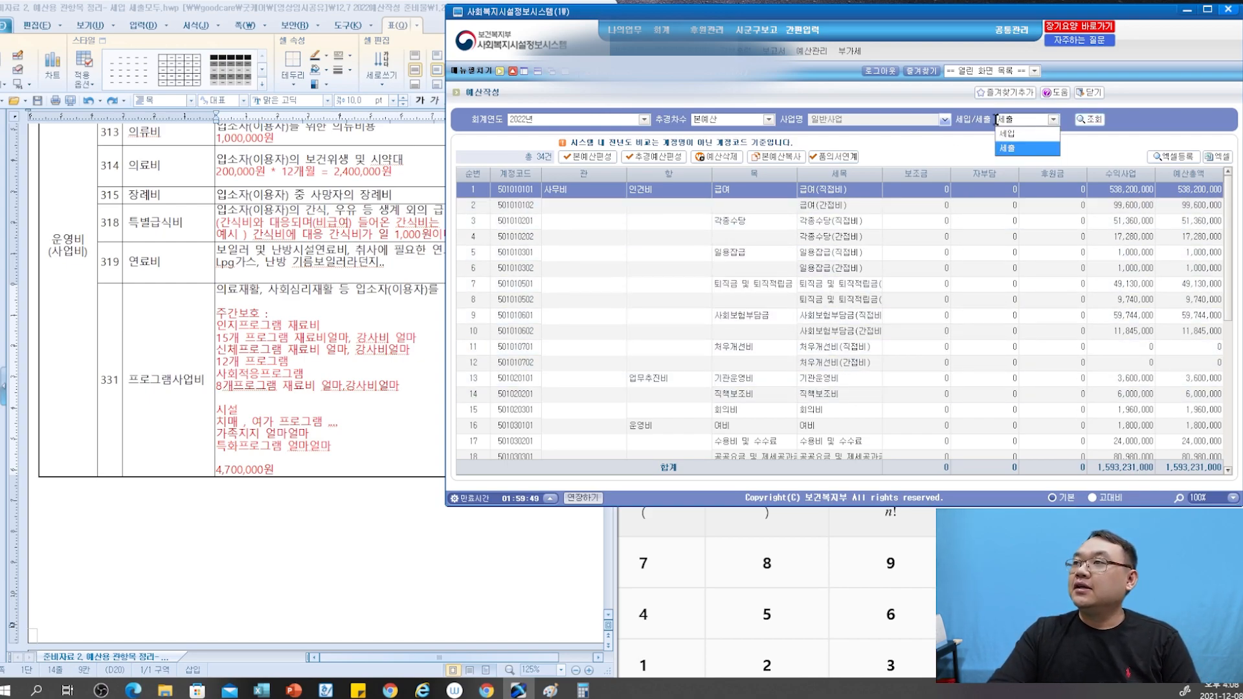
left_click(945, 122)
left_click(945, 122)
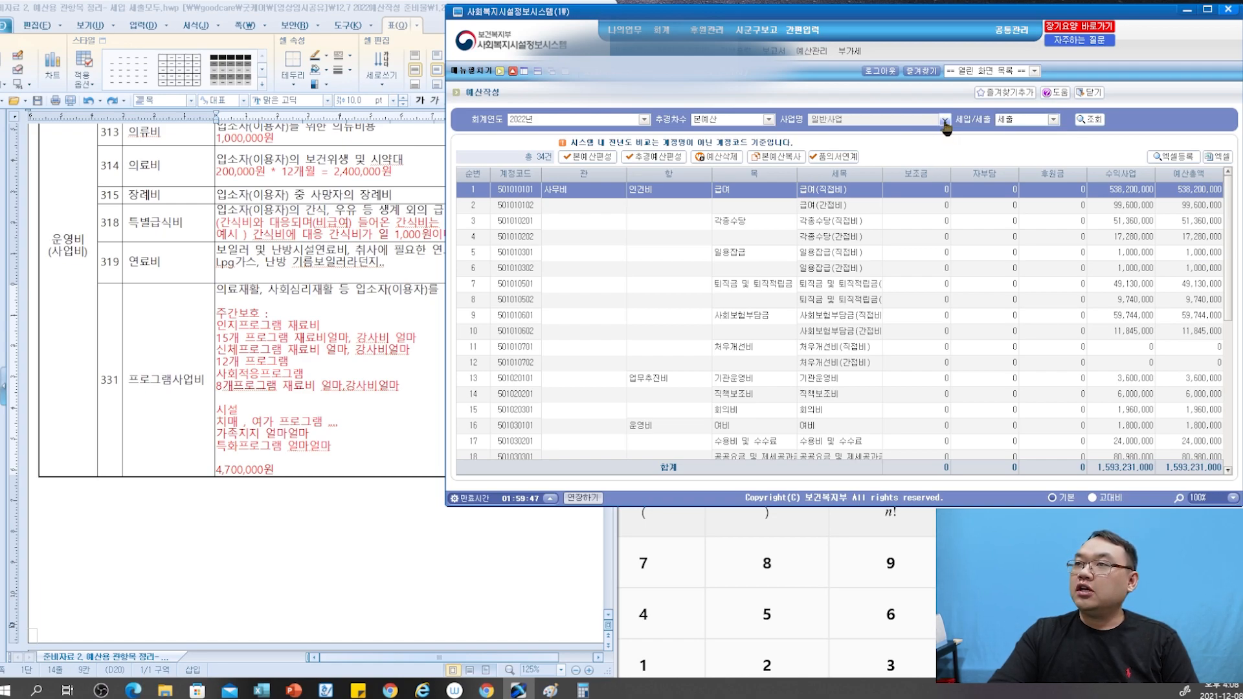
left_click(945, 121)
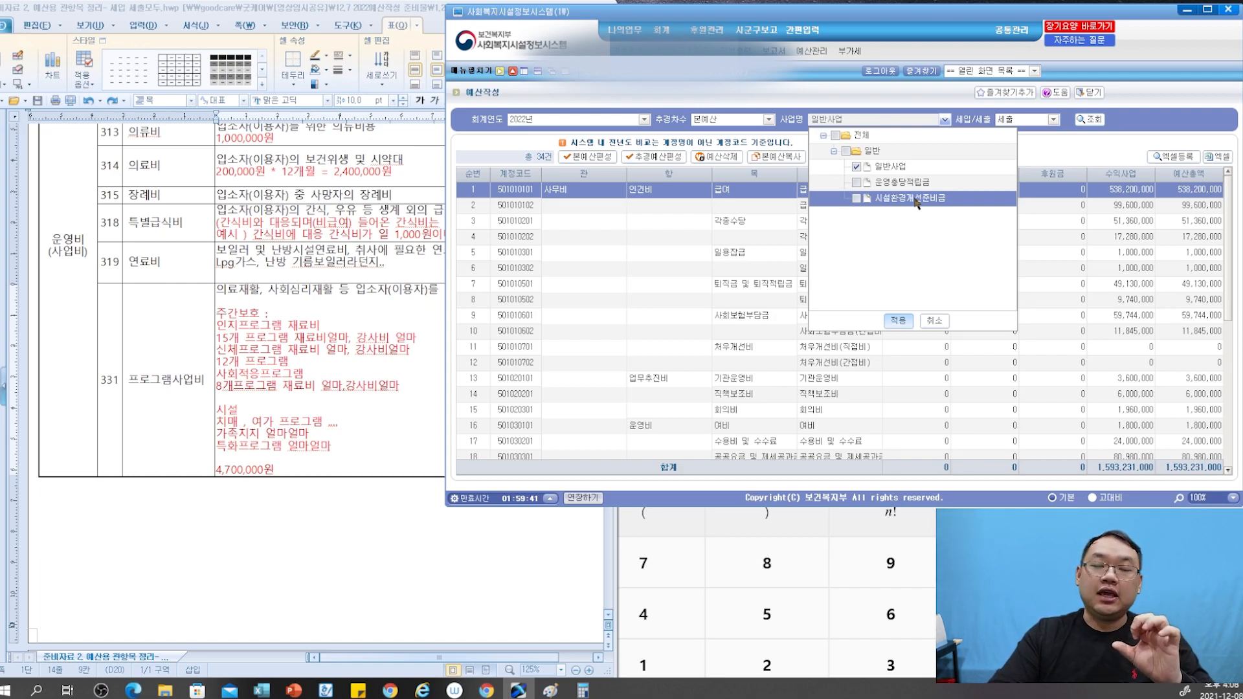
left_click(856, 166)
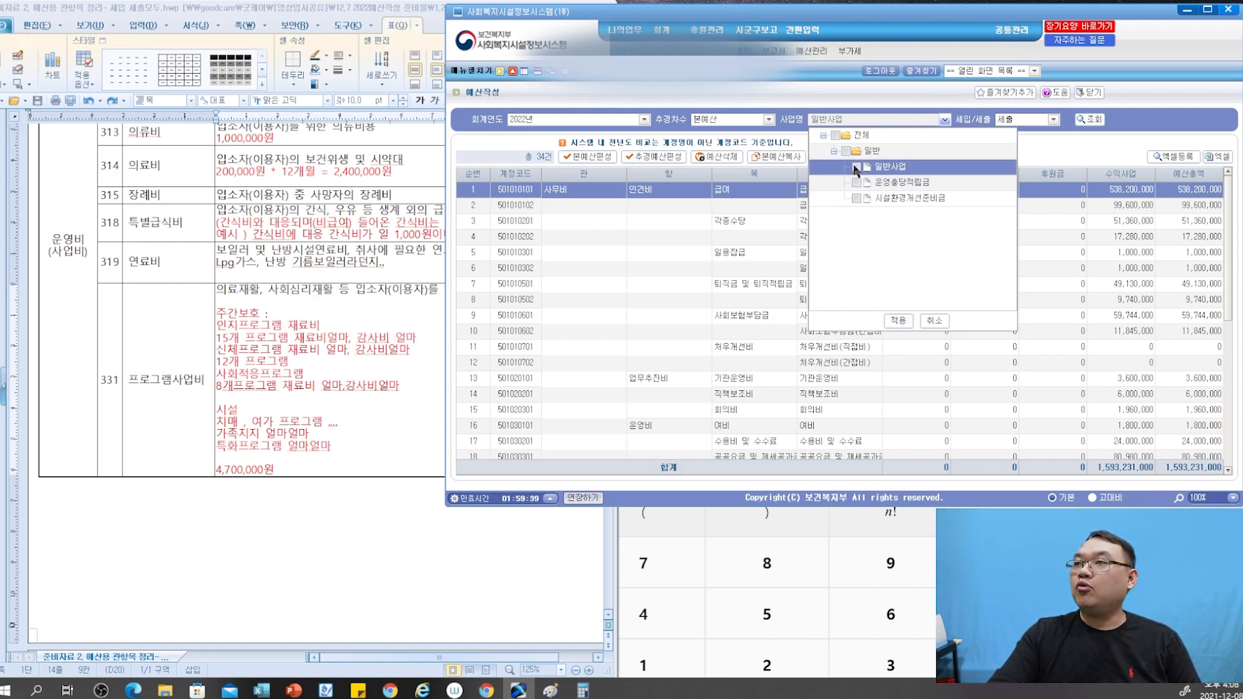
left_click(857, 182)
left_click(898, 320)
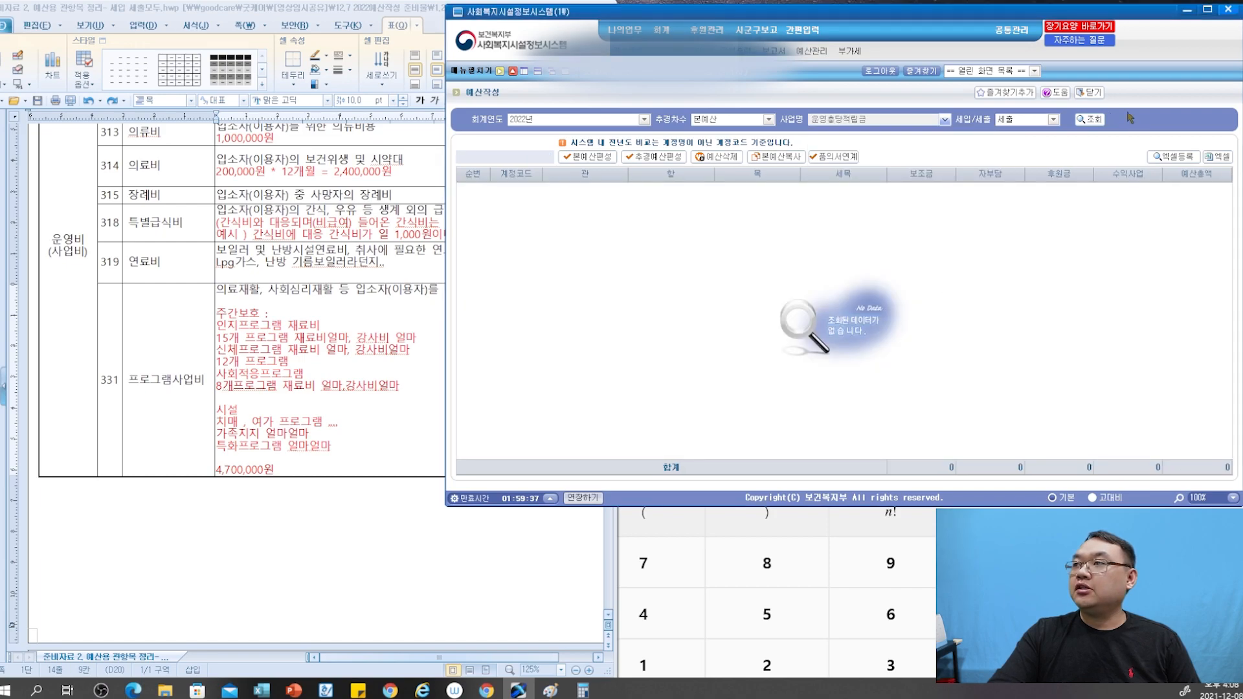
left_click(1039, 121)
left_click(1036, 133)
left_click(1090, 119)
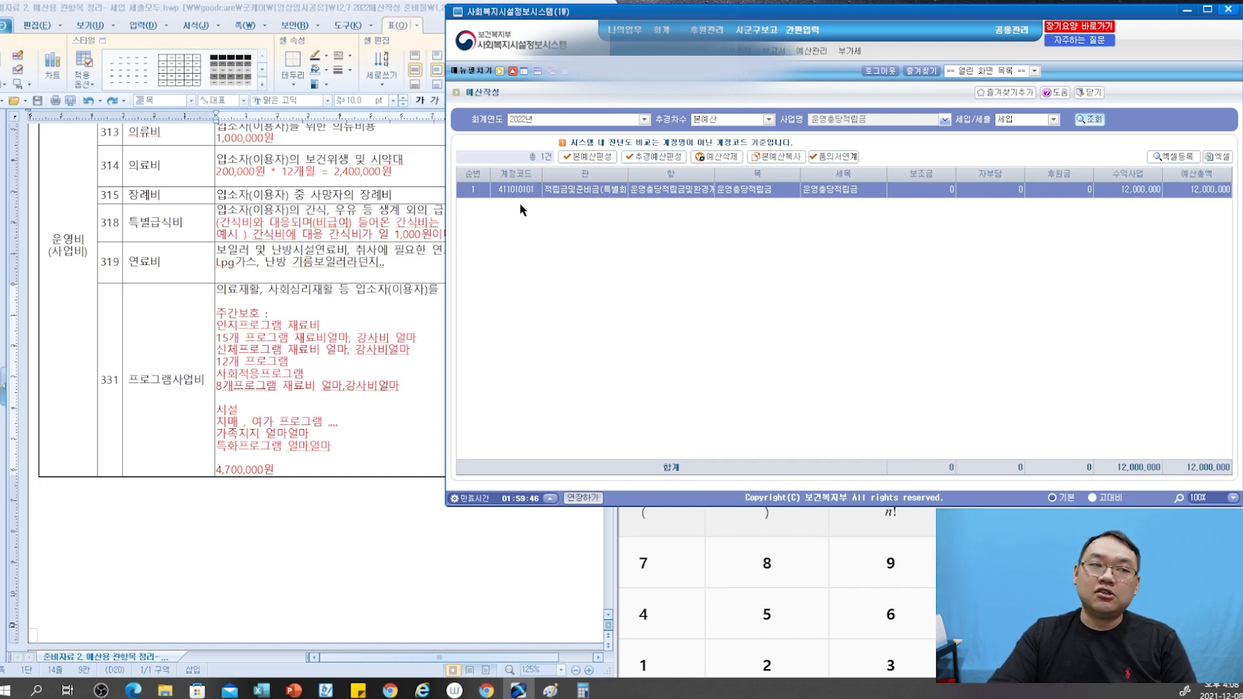
Set the 사업명 filter back to 일반사업 and retrieve its 세입 budget followed by its 세출 budget
left_click(944, 121)
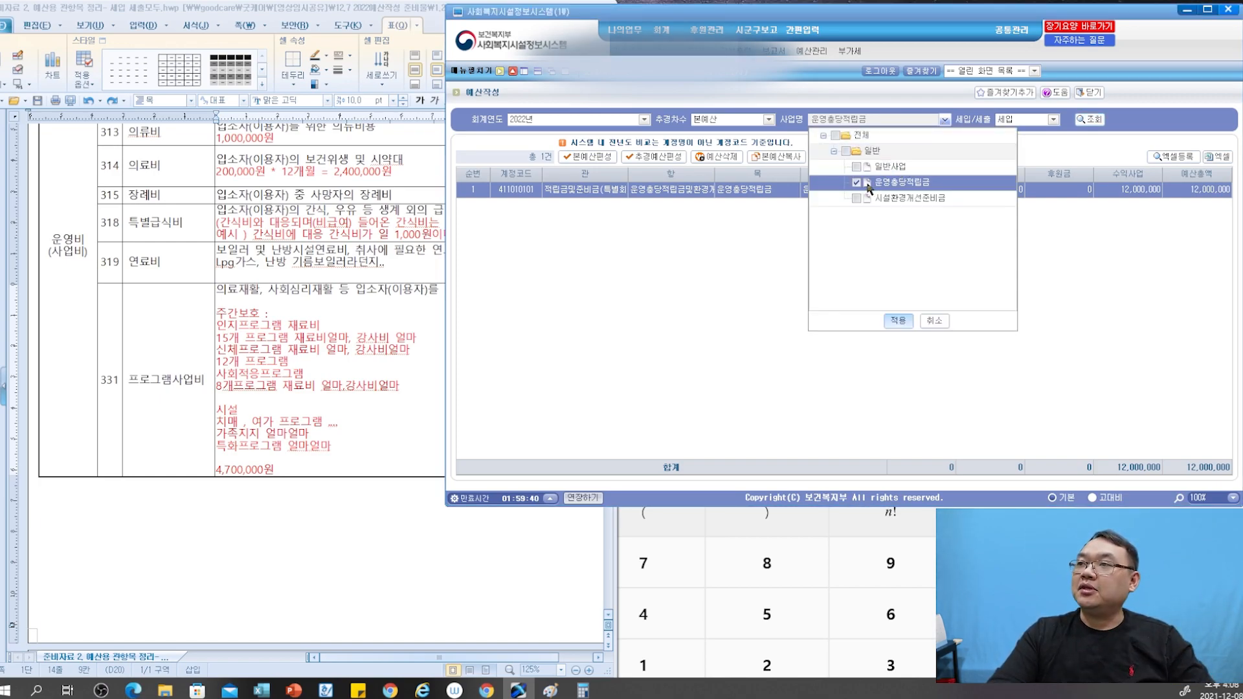
left_click(855, 167)
left_click(898, 321)
left_click(1089, 119)
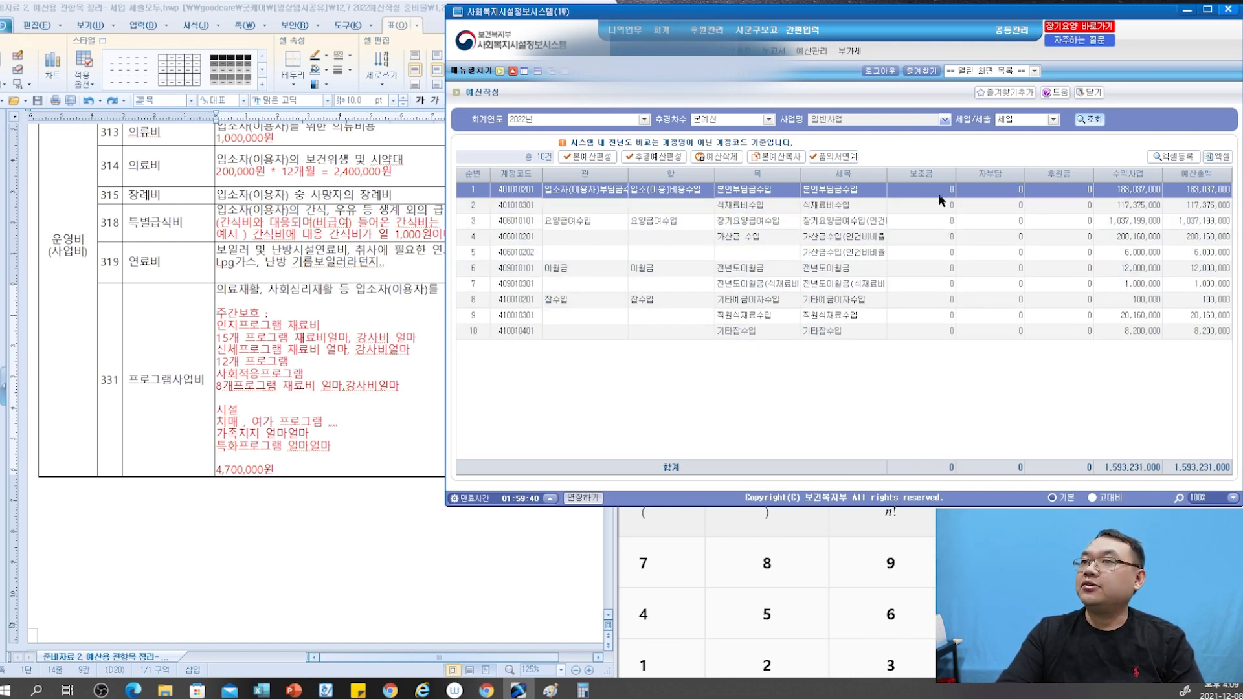
left_click(1053, 119)
left_click(1026, 147)
left_click(1094, 120)
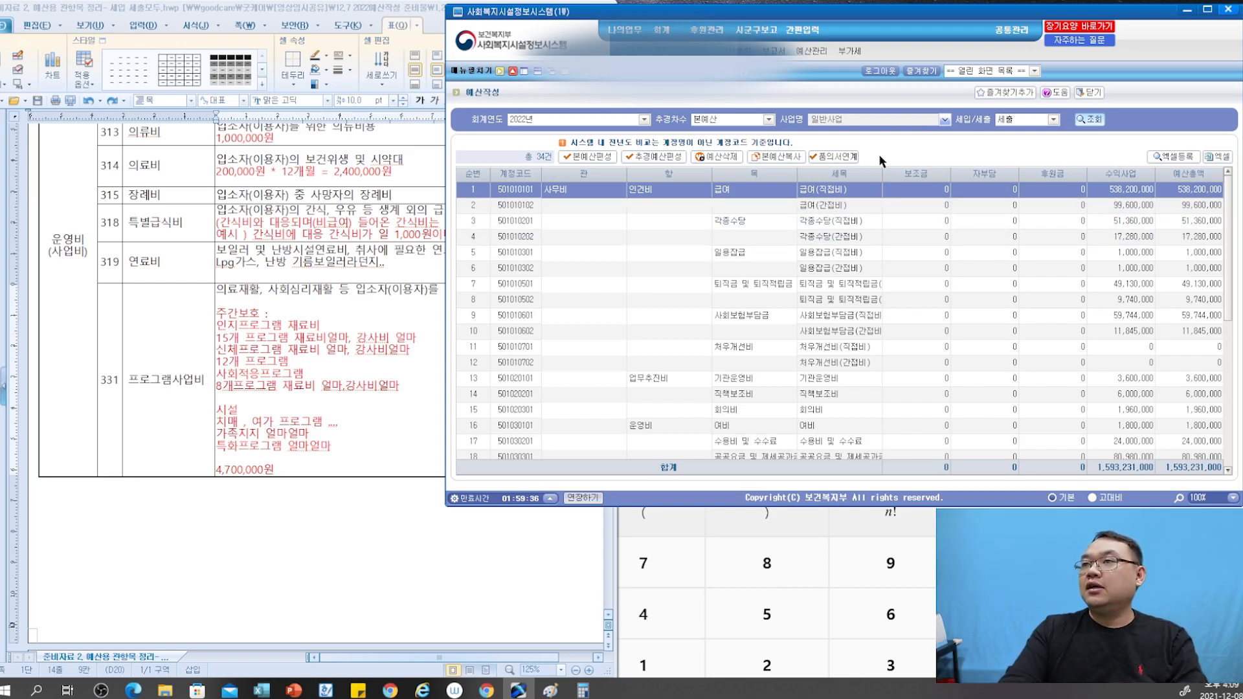
Open the 임직원보수일람표 등록 screen for the 2022 본예산 and view it enlarged before restoring the window size
left_click(794, 35)
left_click(514, 145)
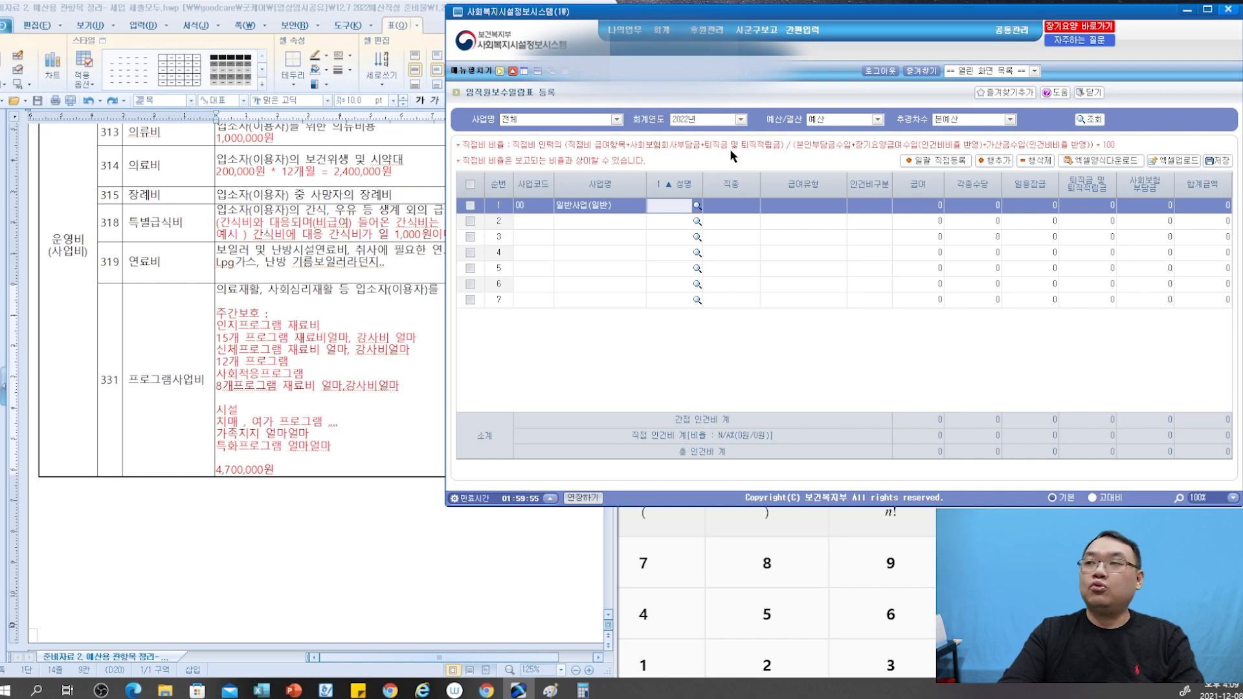
left_click(1207, 10)
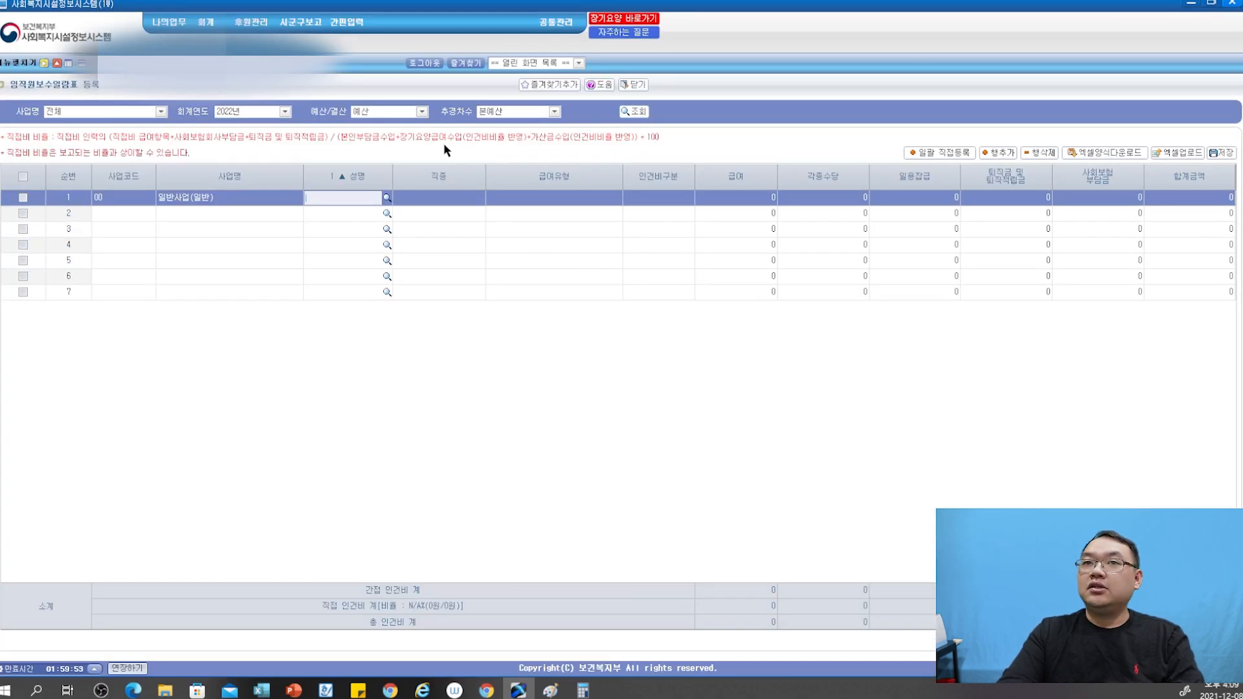
left_click(105, 199)
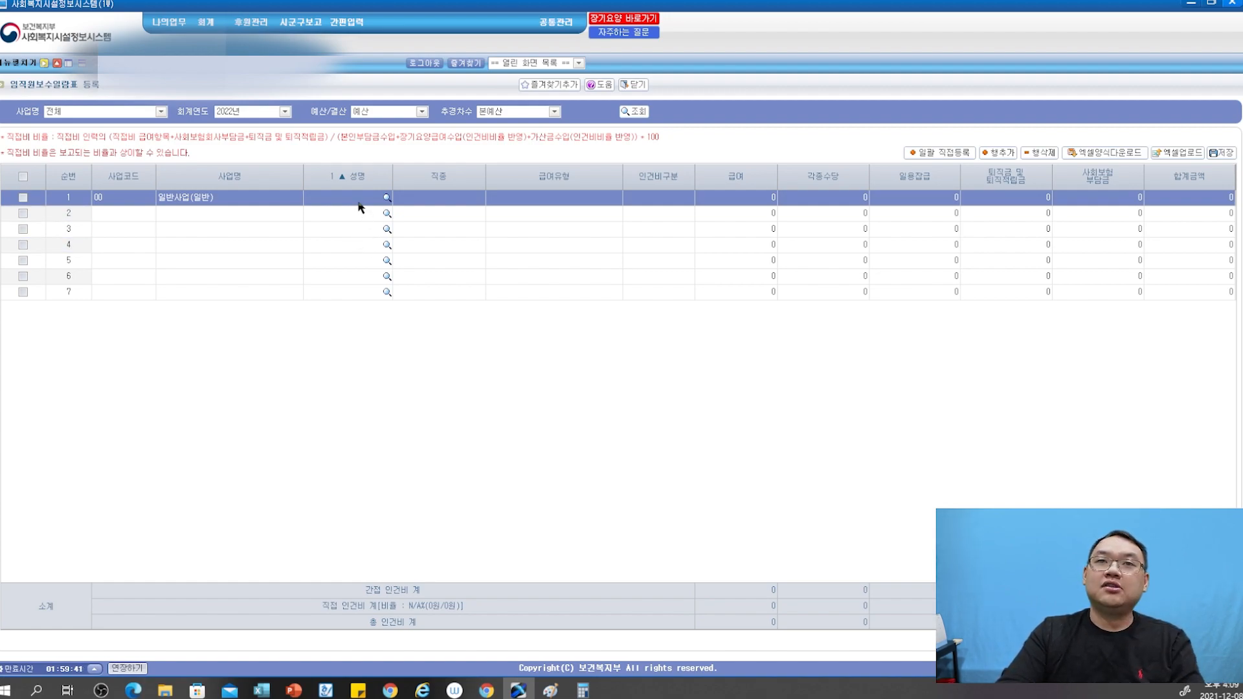
left_click(1211, 3)
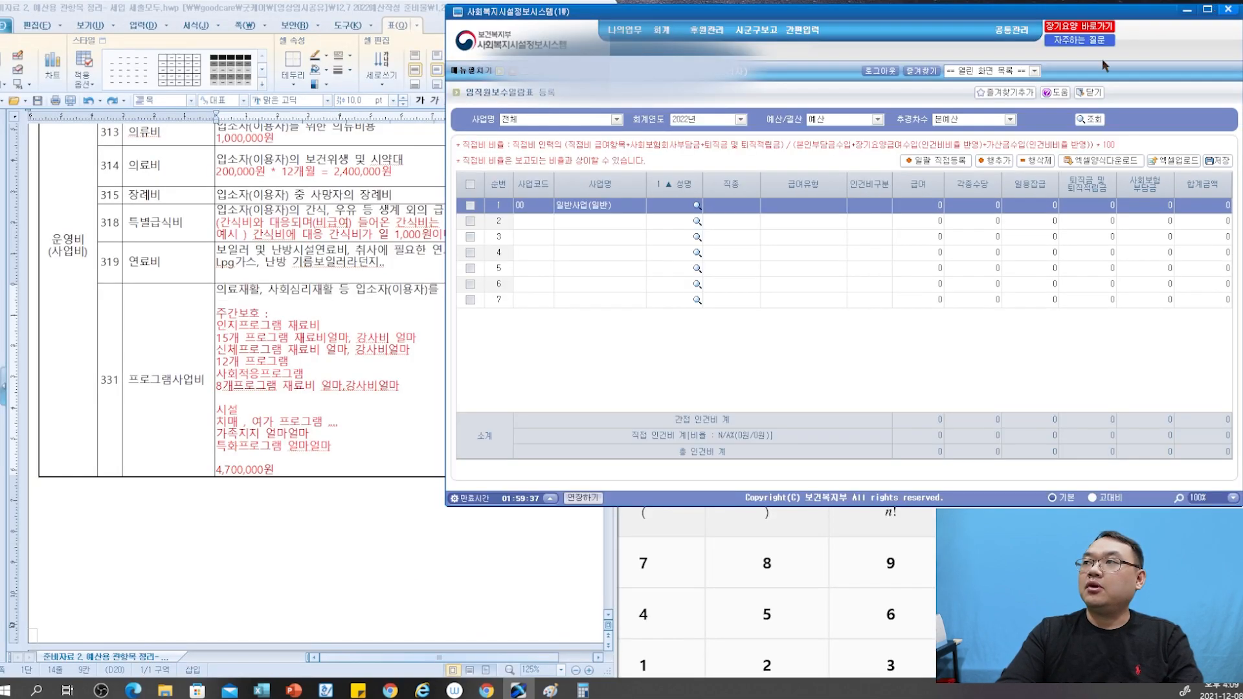
Review the 급여 직접비 and 간접비 staff counts and monthly pay at the start of the Hangul document's expenditure table
left_click(331, 317)
scroll(350, 311, "up", 15)
scroll(354, 310, "up", 15)
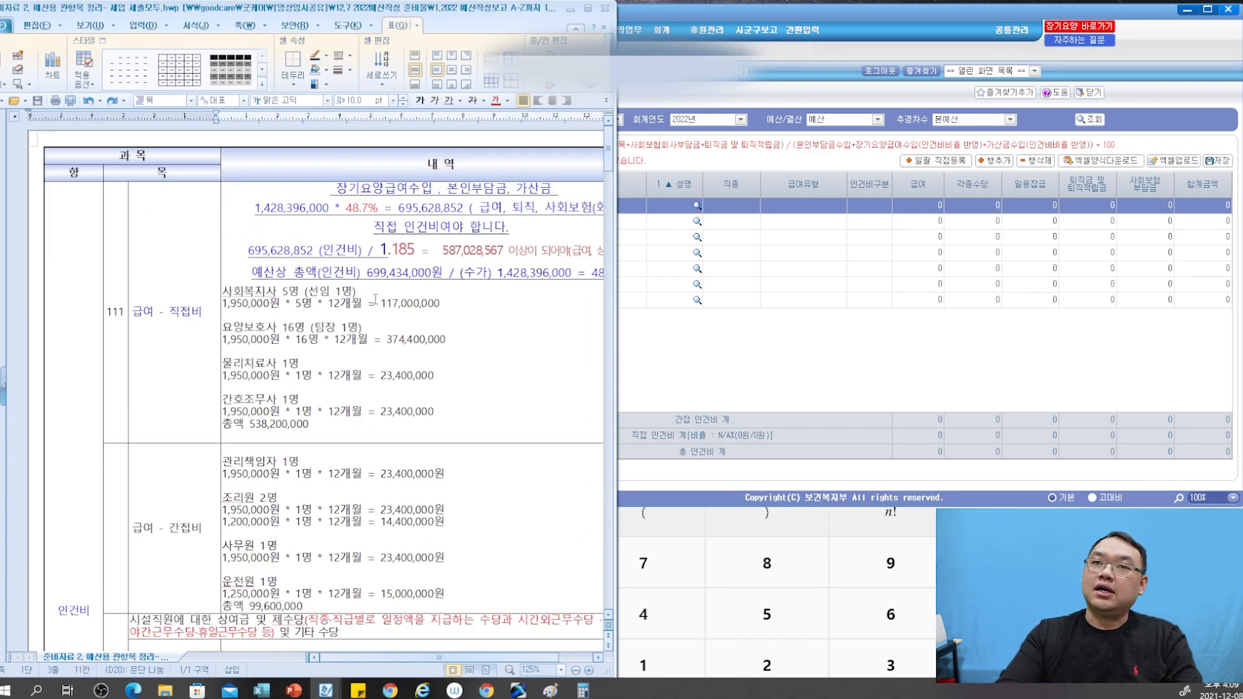
scroll(375, 299, "down", 1)
left_click(272, 254)
left_click(245, 279)
left_click(252, 324)
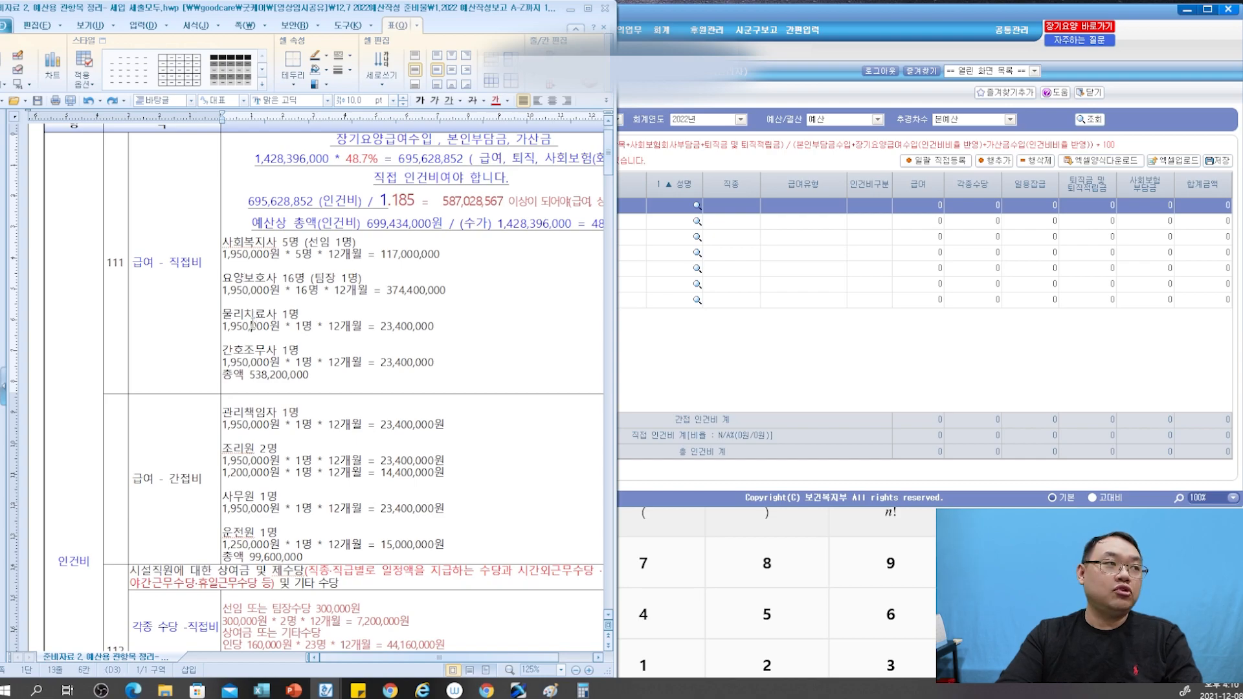
left_click(259, 426)
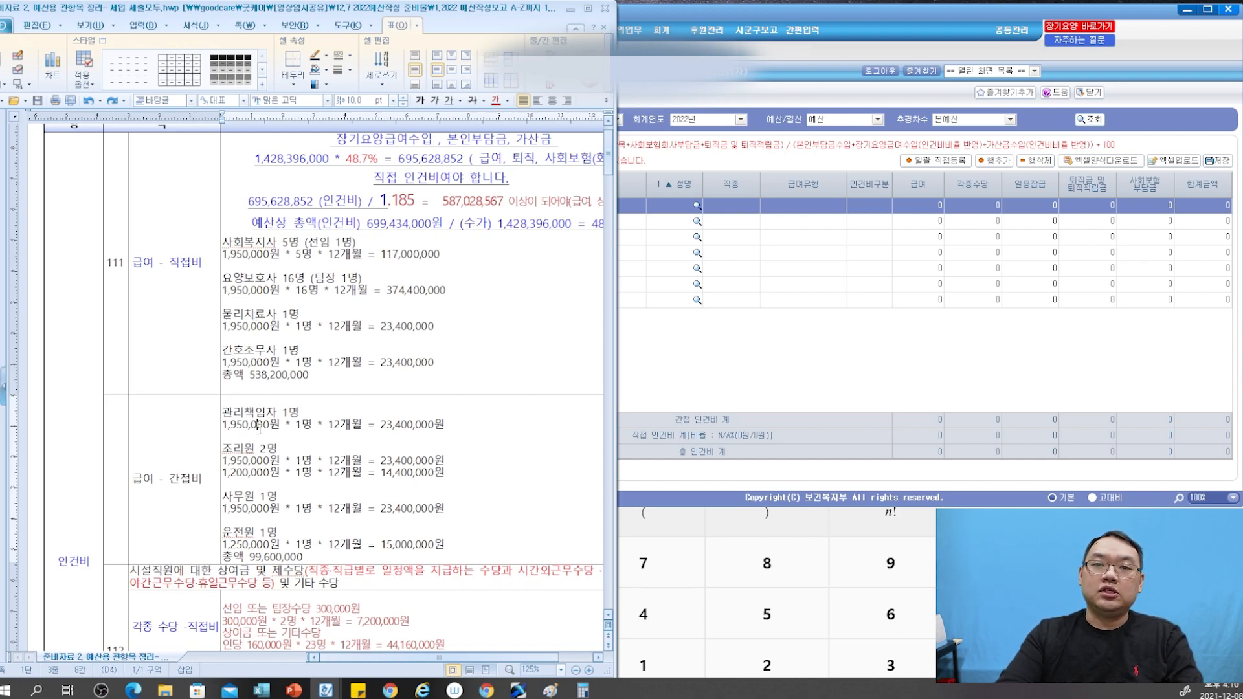
In the 임직원보수일람표, enter 사회복지사1 and 사회복지사2 as the 성명 of the first two rows
left_click(738, 217)
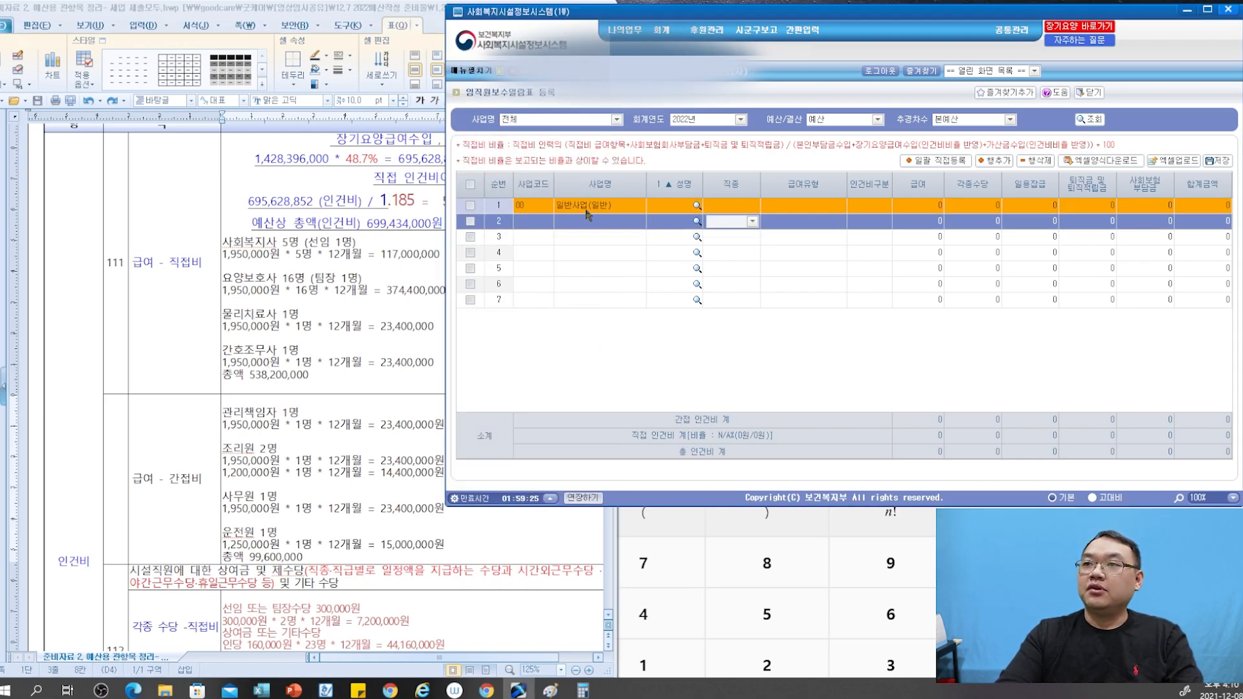
left_click(637, 207)
left_click(637, 206)
left_click(599, 221)
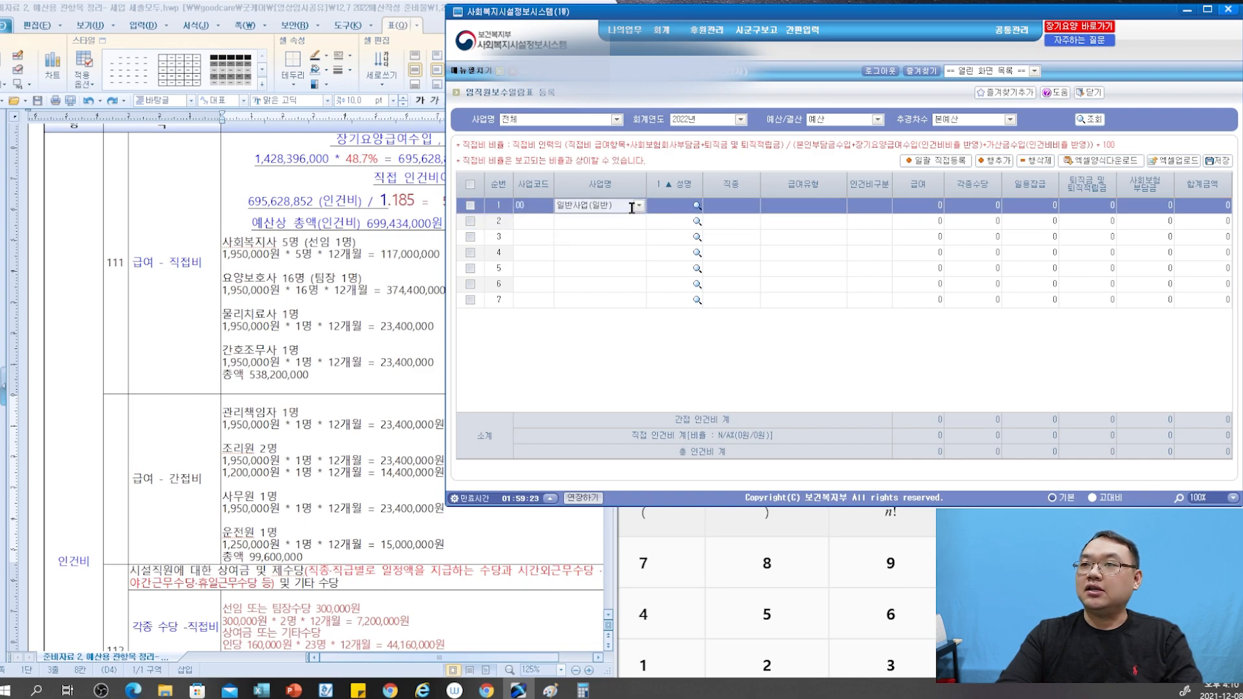
left_click(668, 206)
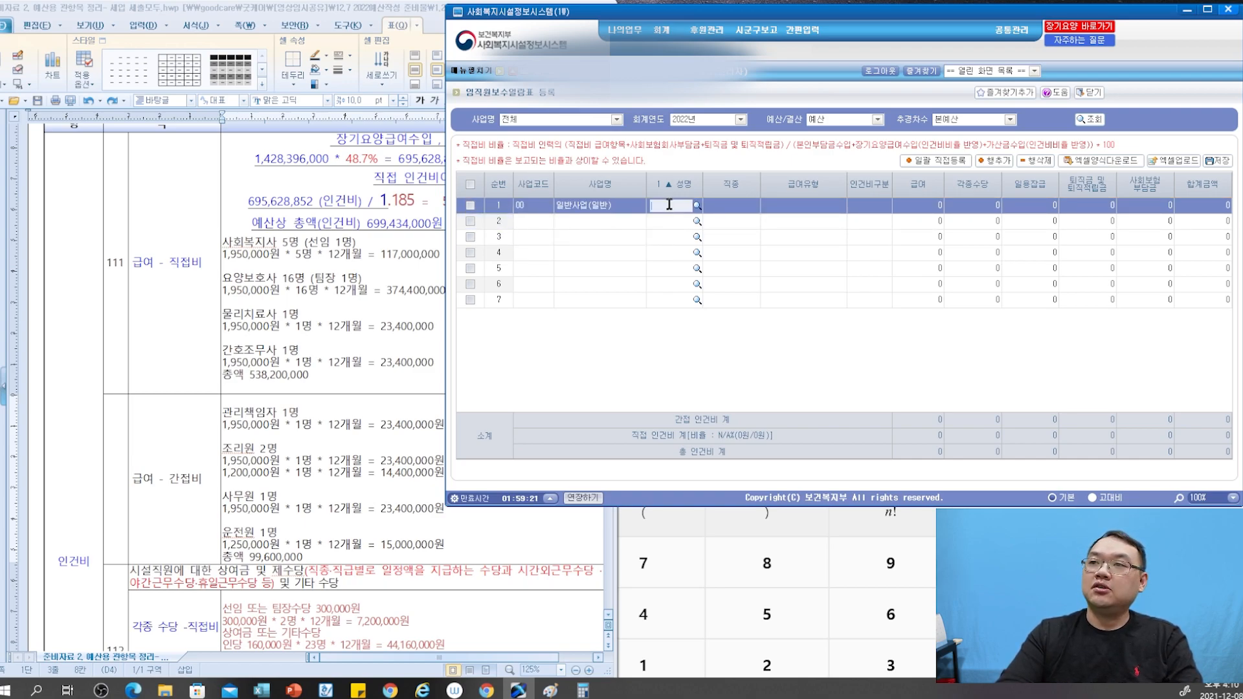
type("설")
type("회복지사1")
key("Return")
type("샇회복지사2")
key("Return")
In the 성명 column, enter 사회복지사3, 사회복지4 and 사회복지사 5 for rows 3 to 5
type("사회복지")
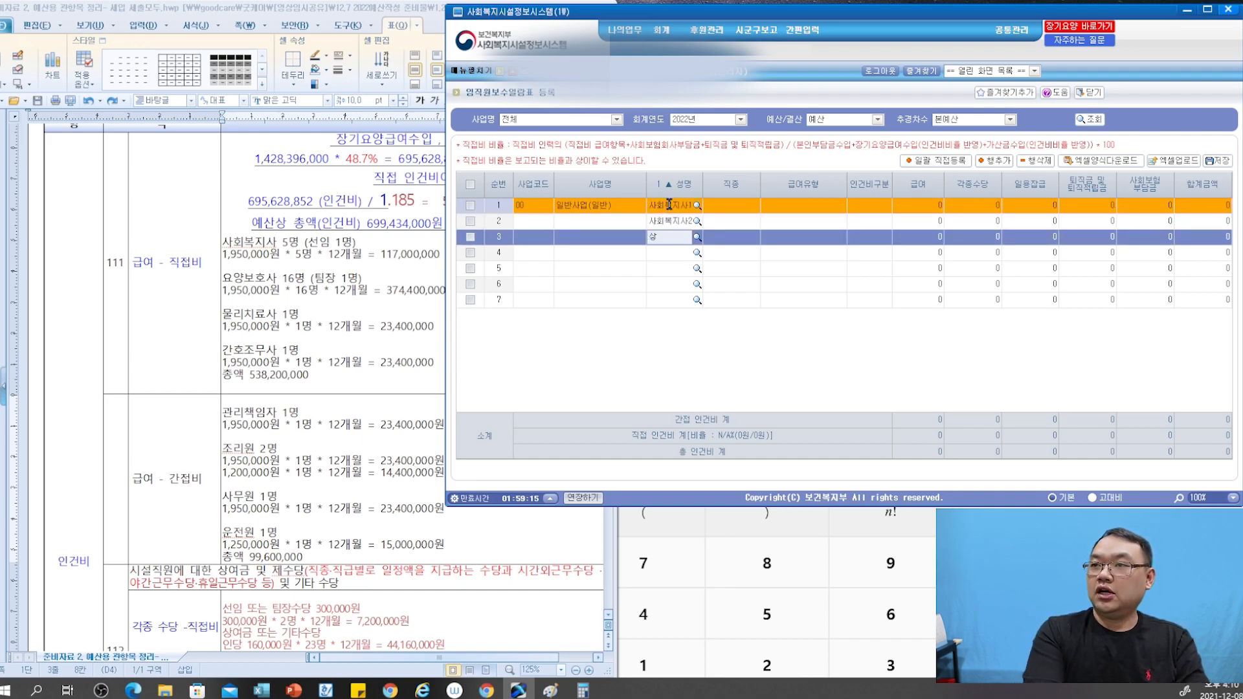
type("사3")
key("Return")
type("사")
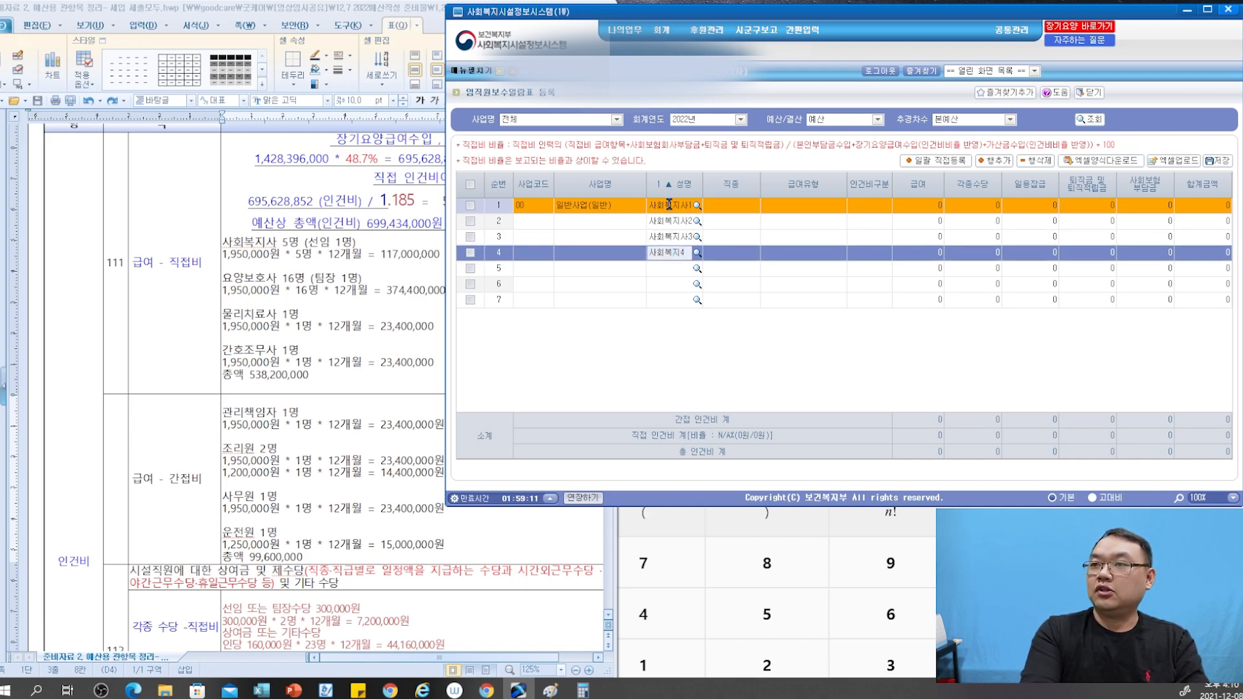
type("회복지4")
key("Return")
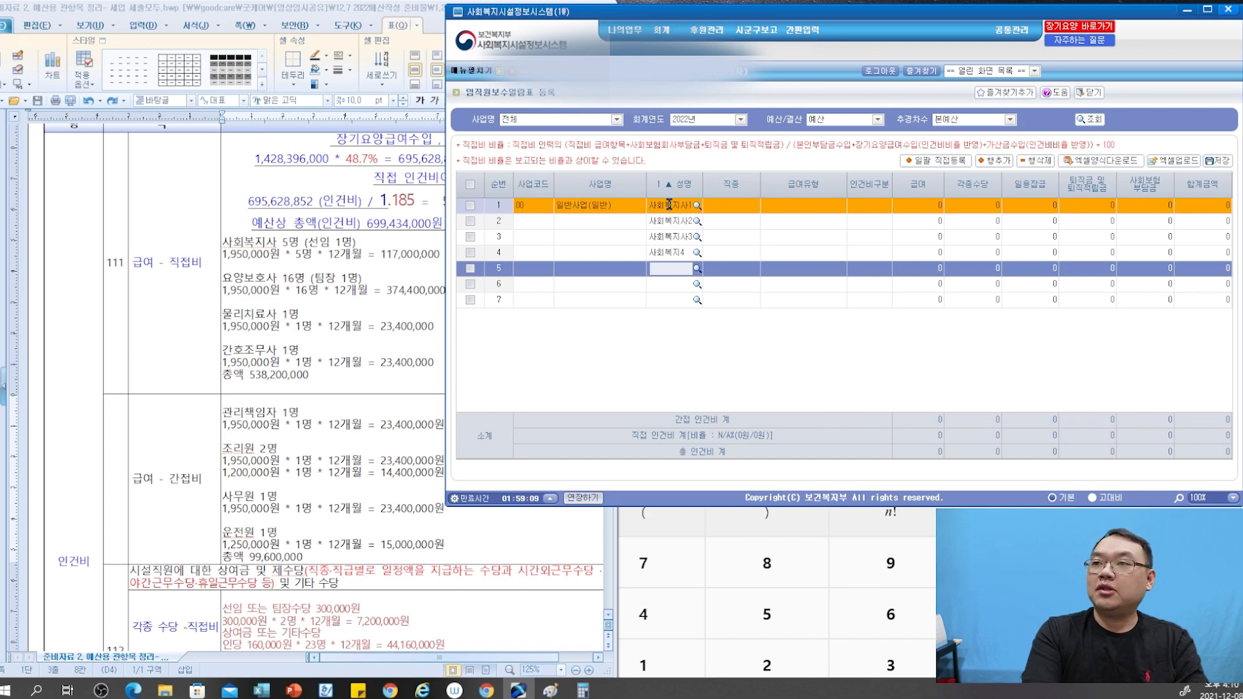
type("사회복지사 5")
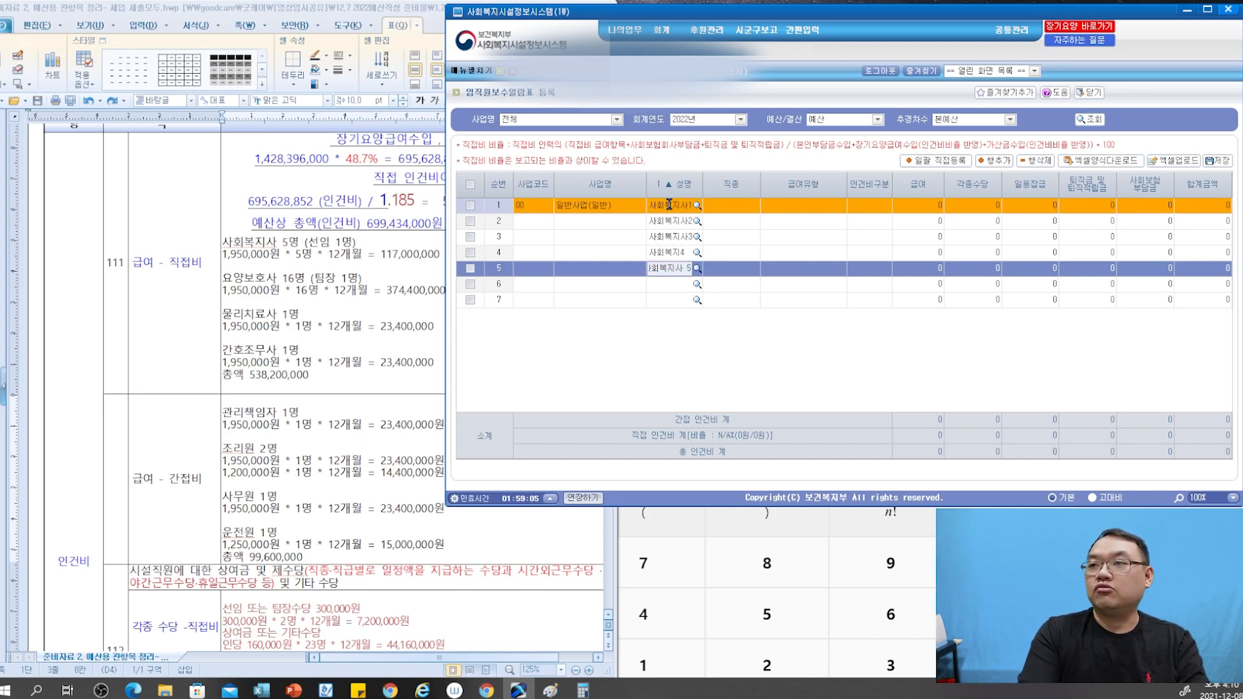
key("Return")
Enter 요양보호사 1 as the 성명 of row 6 and add three more blank rows to the table
type("요양보호사 1")
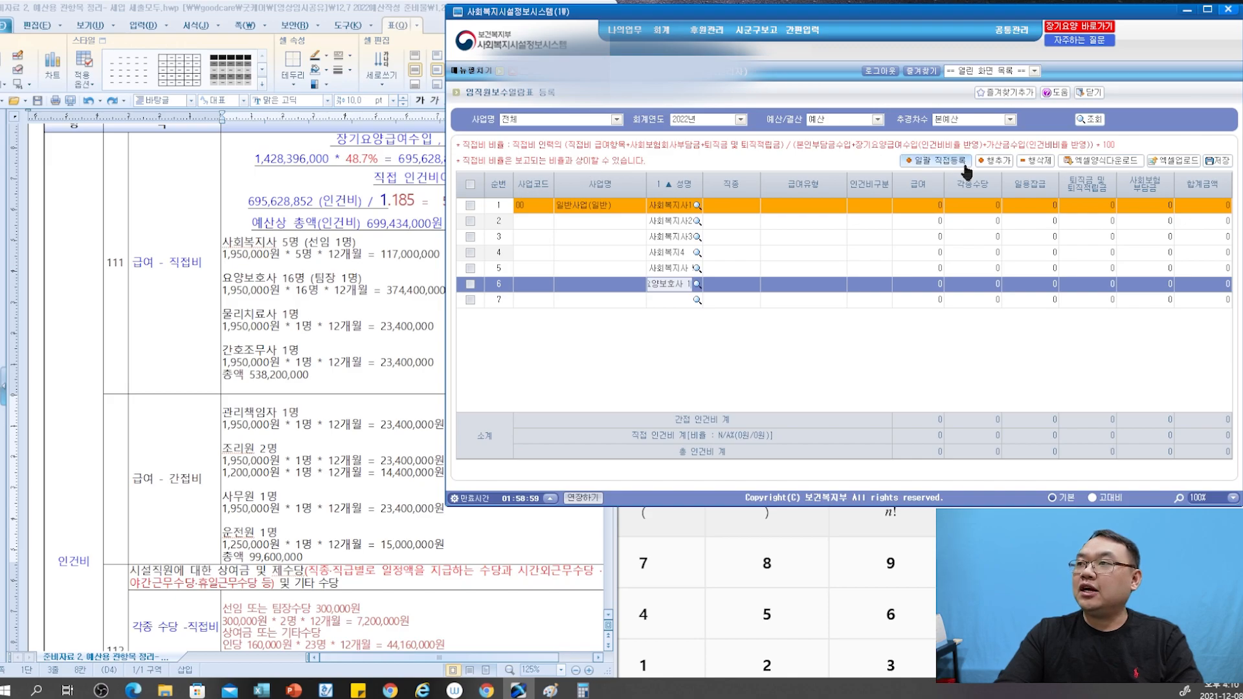
left_click(997, 161)
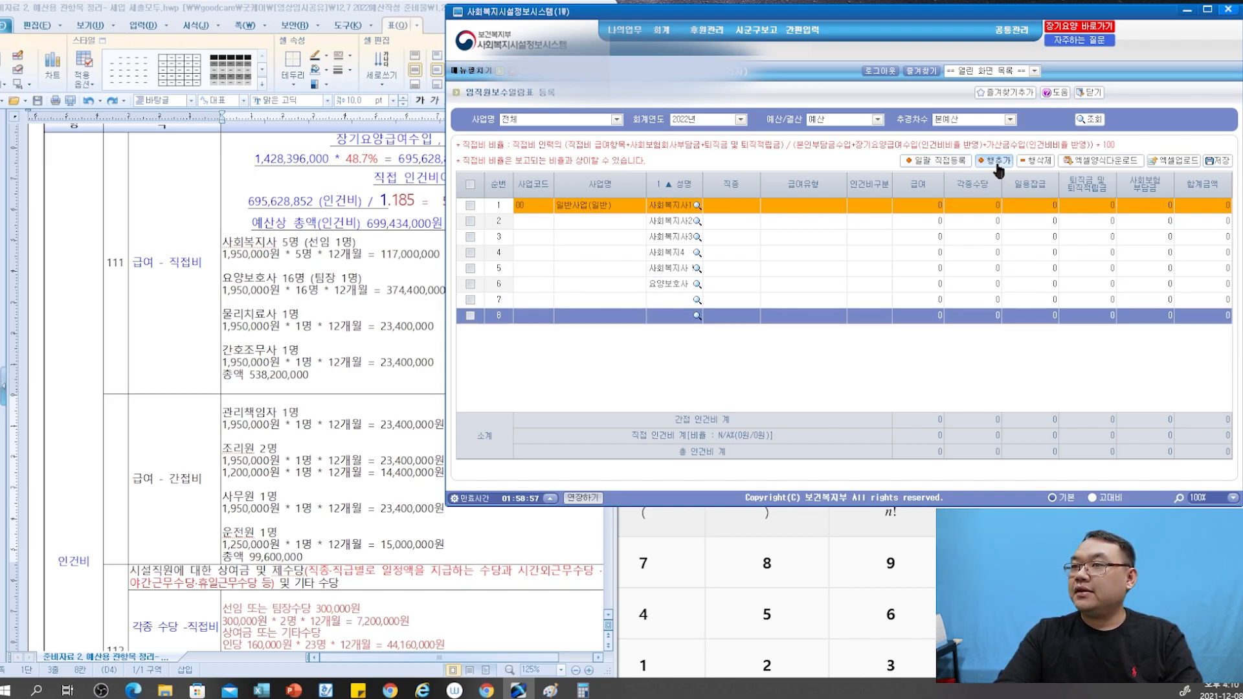
left_click(997, 162)
left_click(998, 161)
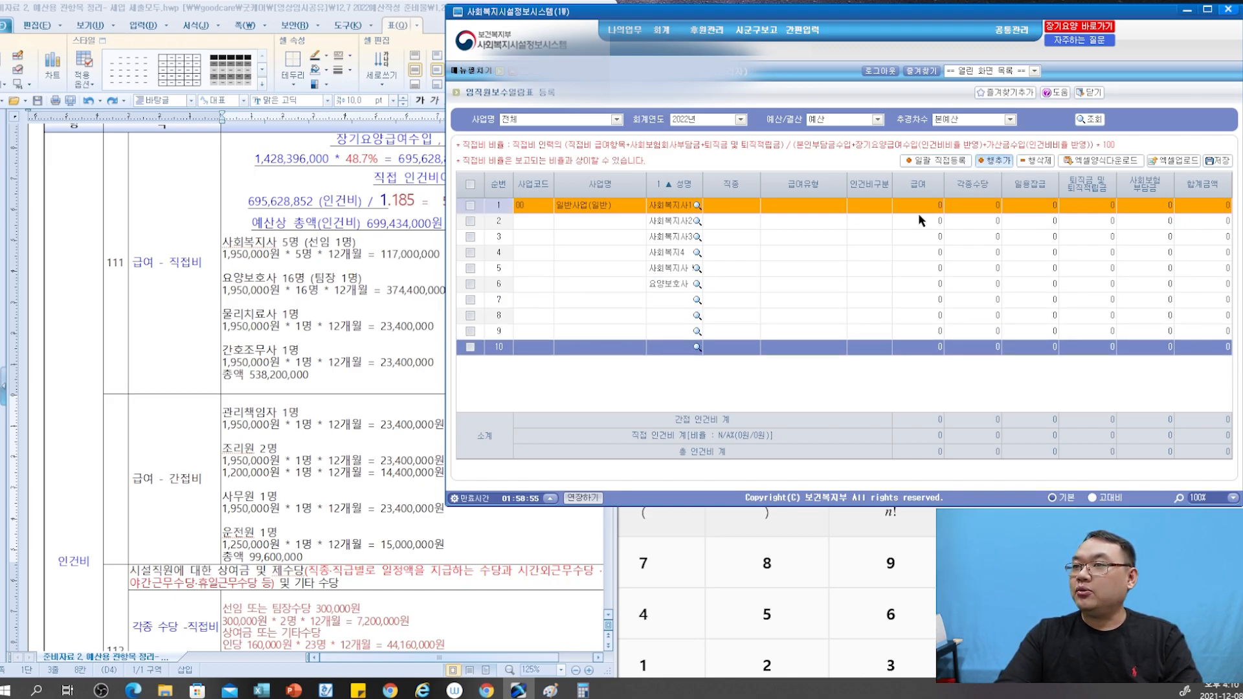
Enter 요양보호사2, 요양보호사 3, 조리원 and 운전원 as the 성명 of rows 7 to 10
left_click(682, 299)
type("물양보호사2")
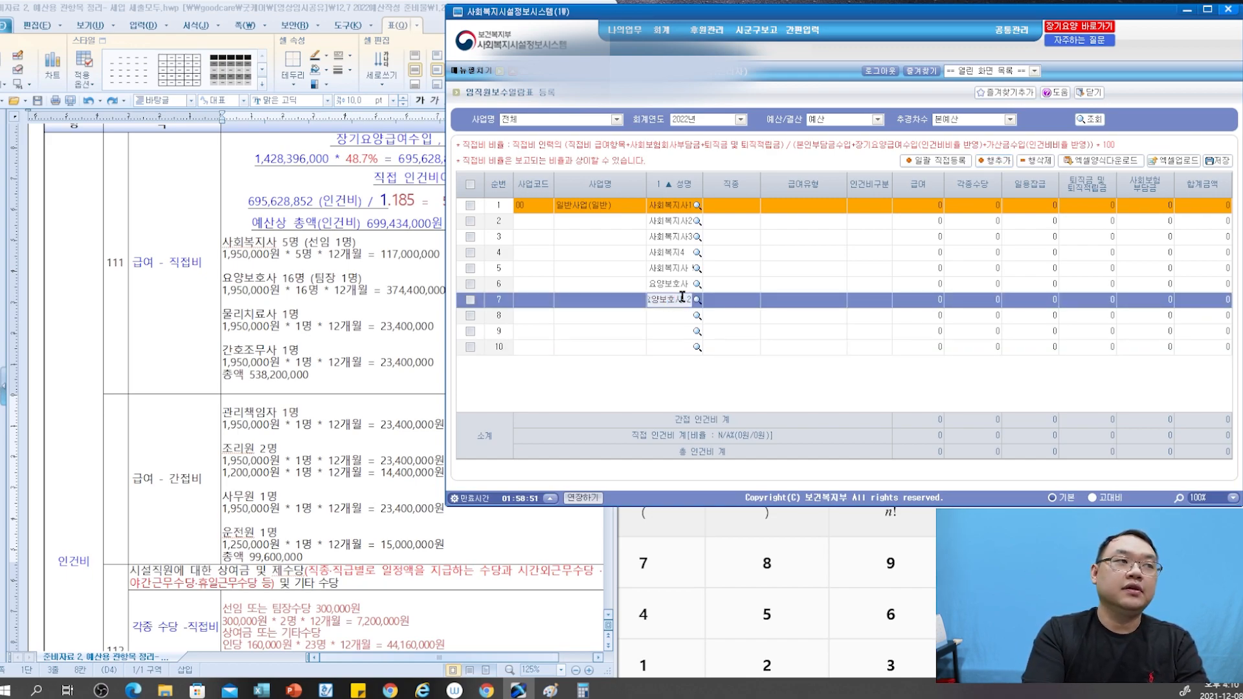
key("Return")
type("요양보호사 3")
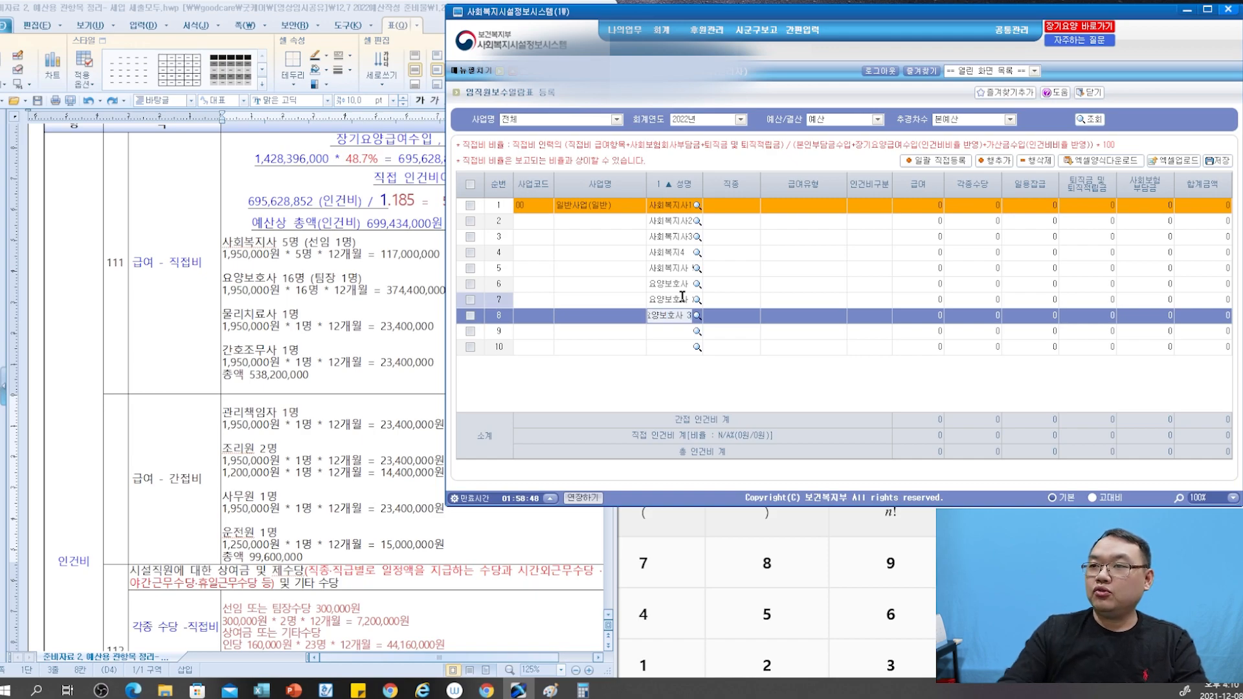
left_click(677, 336)
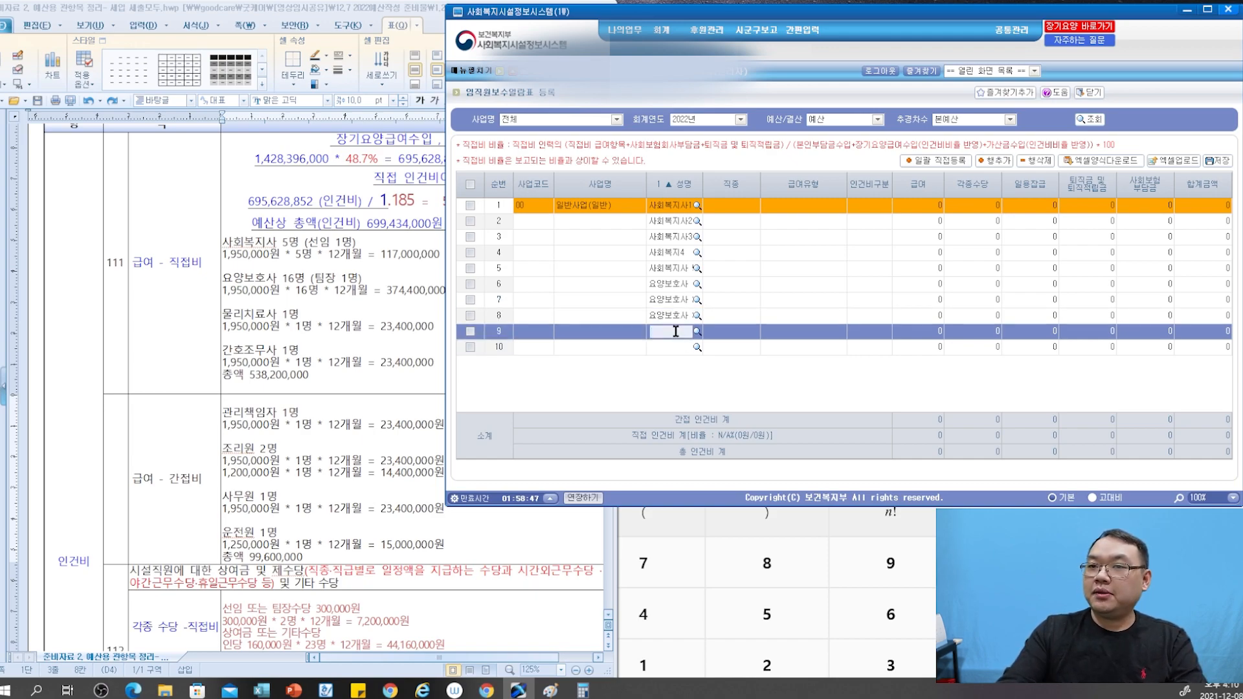
type("물")
key("Return")
type("ㅇ전으")
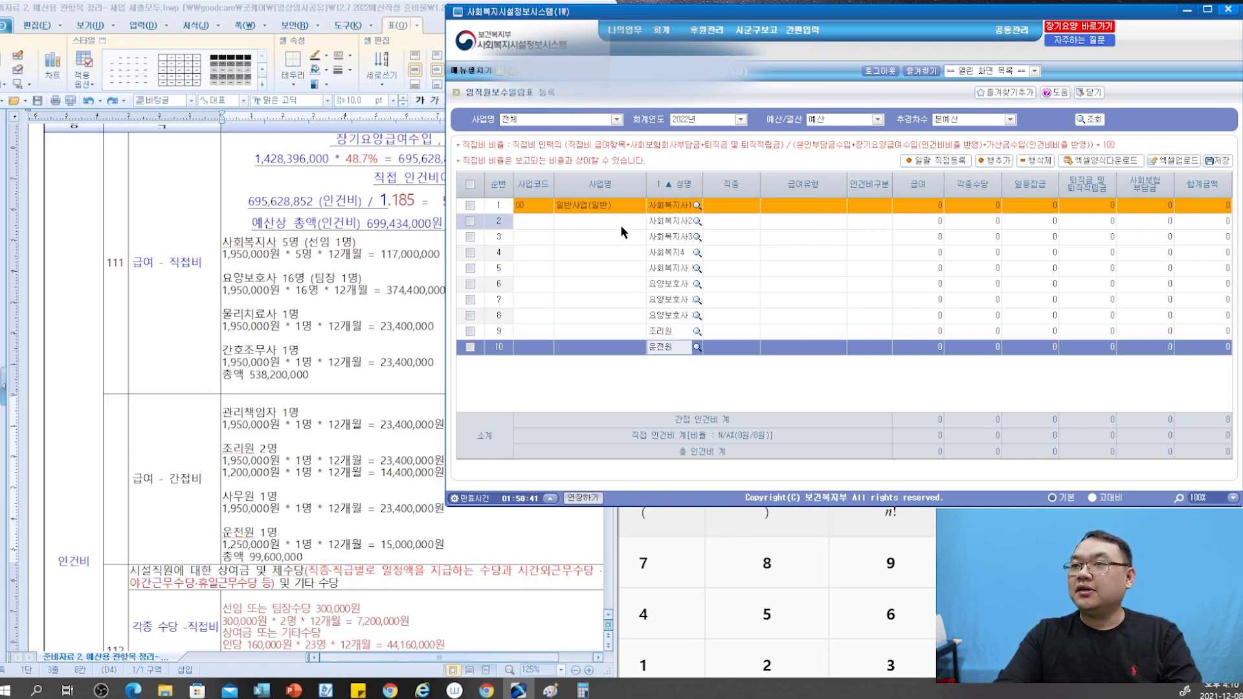
Set the 사업명 of rows 2 to 10 to 일반사업(일반)
left_click(602, 227)
left_click(604, 252)
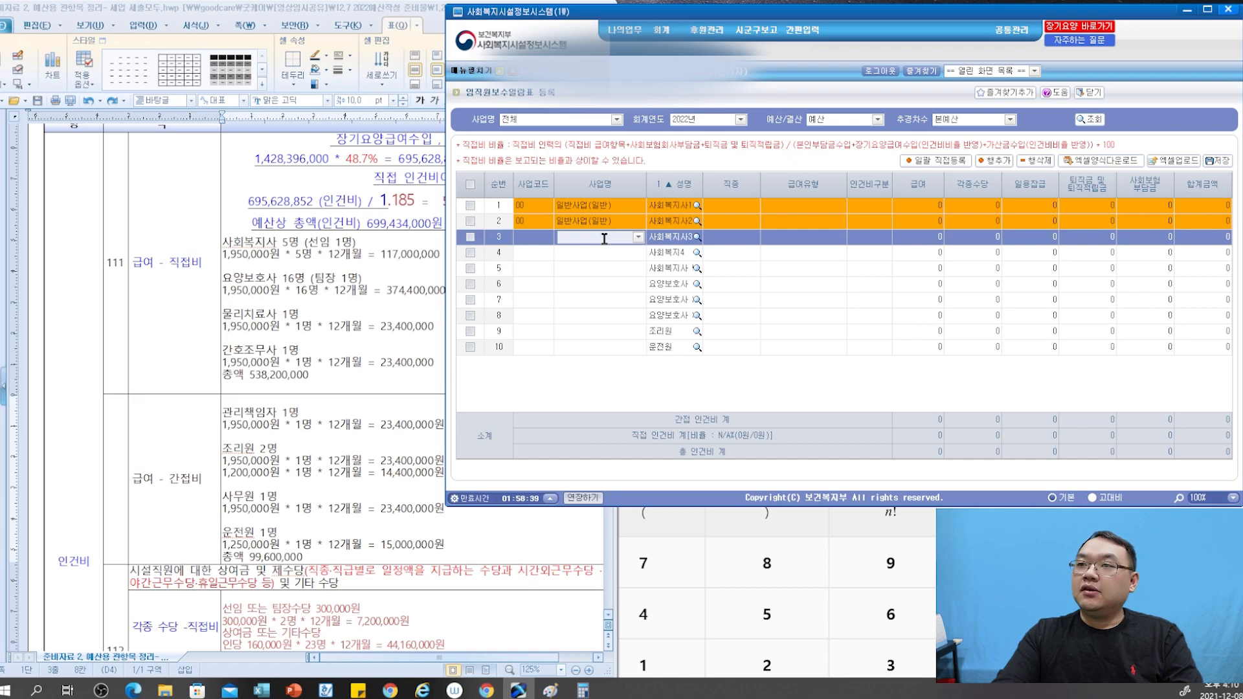
left_click(604, 254)
left_click(615, 277)
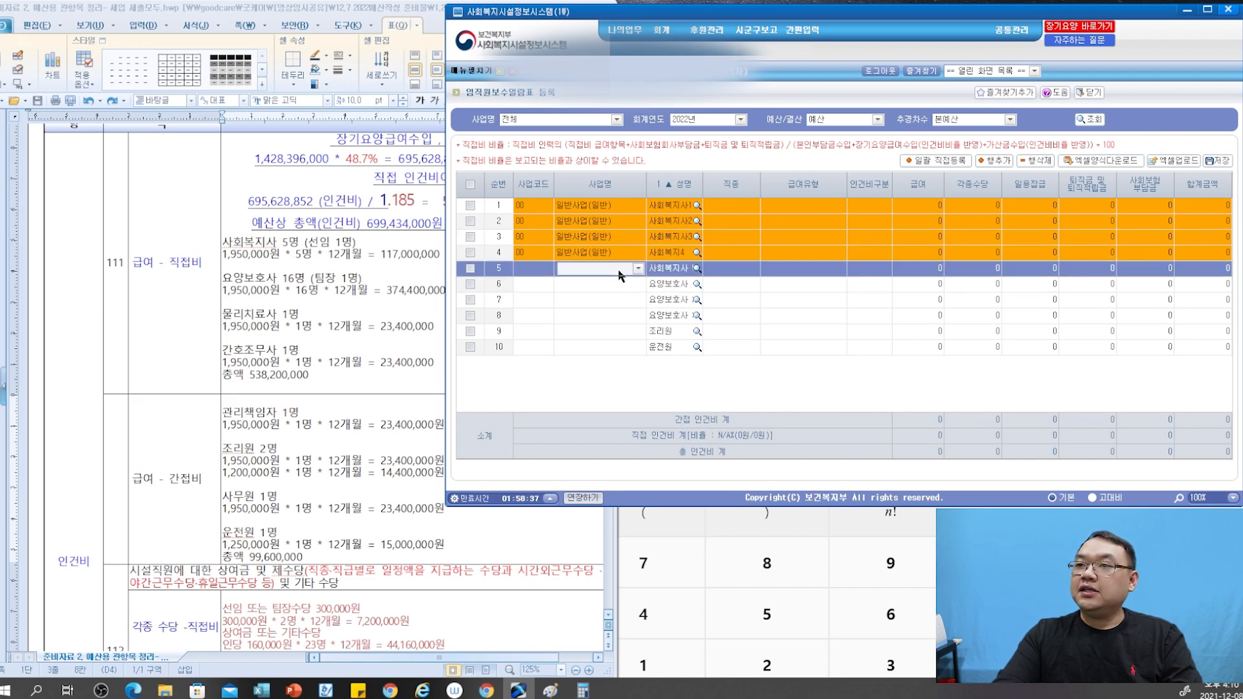
left_click(615, 268)
left_click(616, 284)
left_click(616, 283)
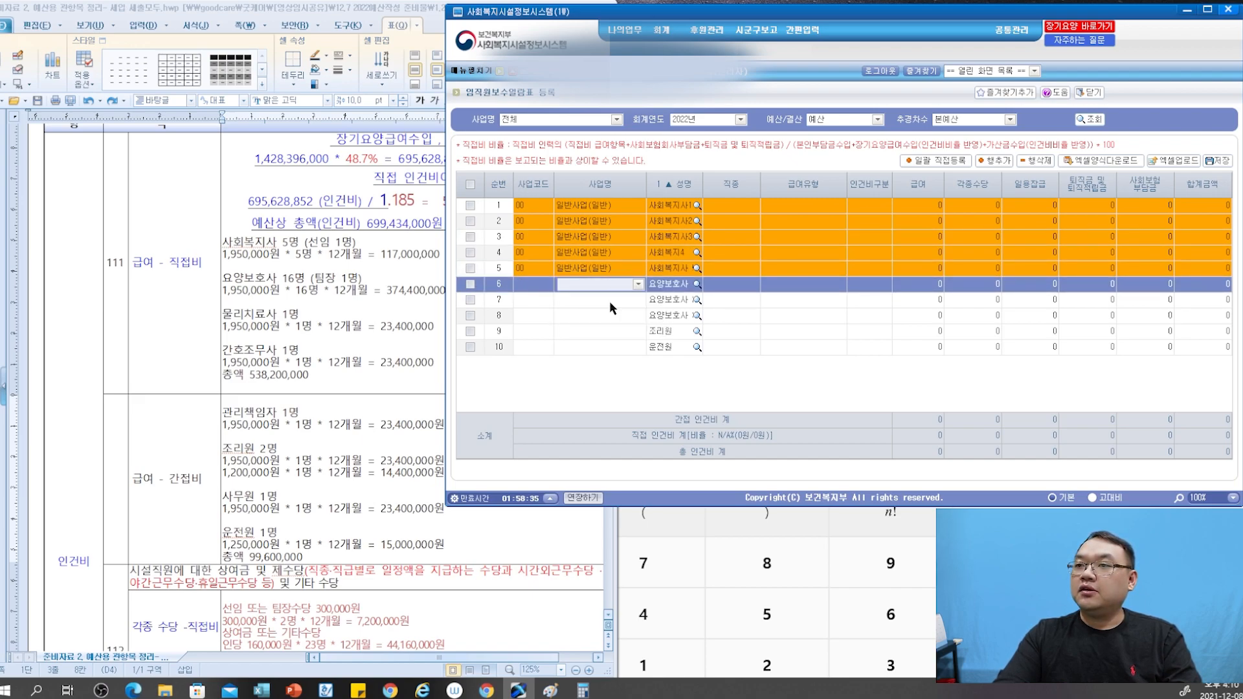
left_click(620, 301)
left_click(622, 301)
left_click(609, 305)
left_click(604, 304)
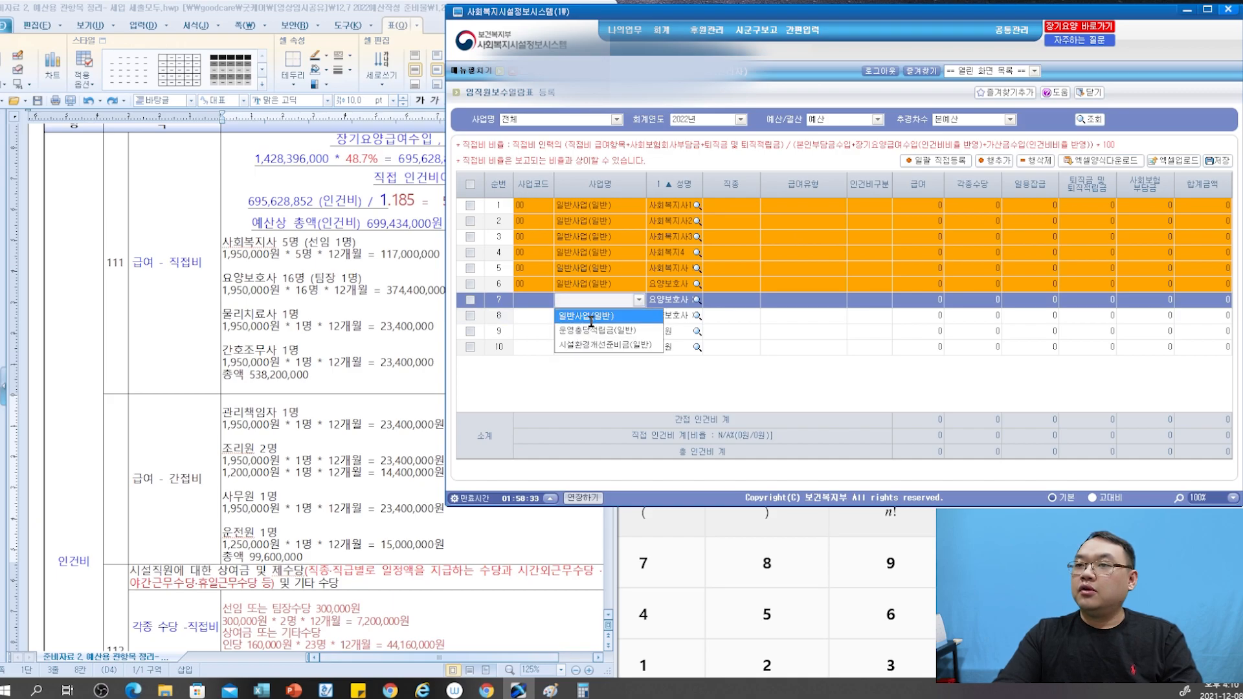
left_click(612, 322)
left_click(612, 317)
left_click(610, 332)
left_click(610, 331)
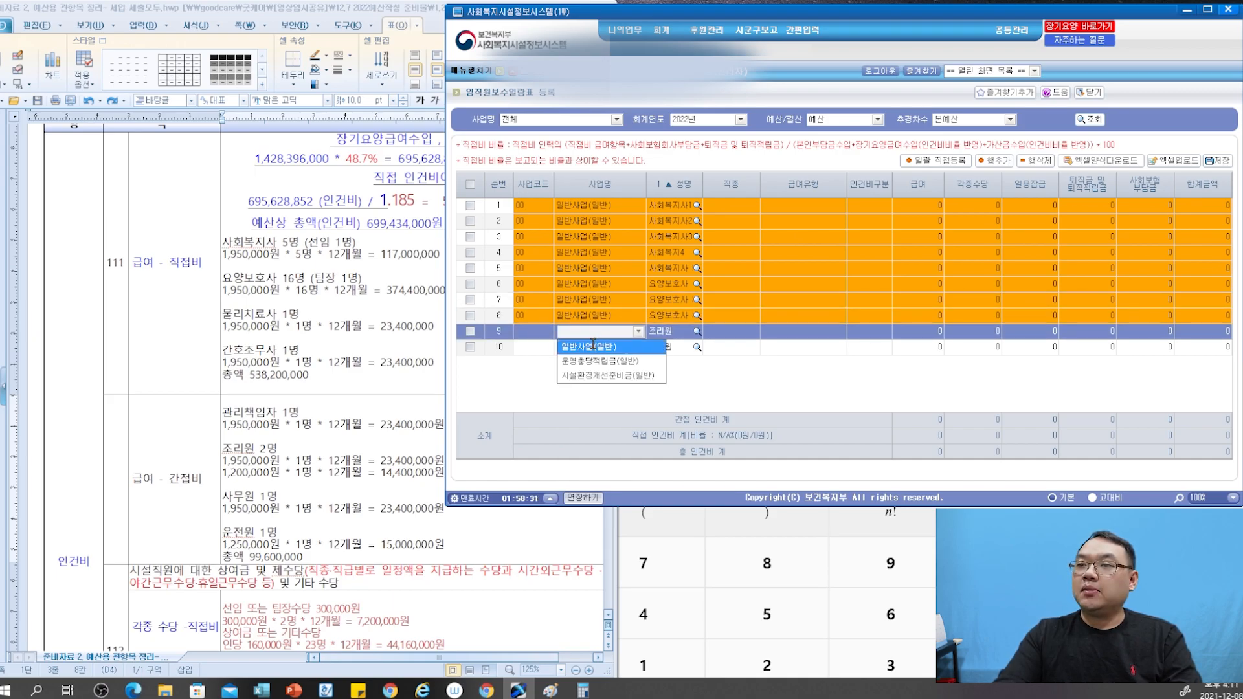
left_click(613, 348)
left_click(613, 347)
left_click(612, 362)
left_click(639, 349)
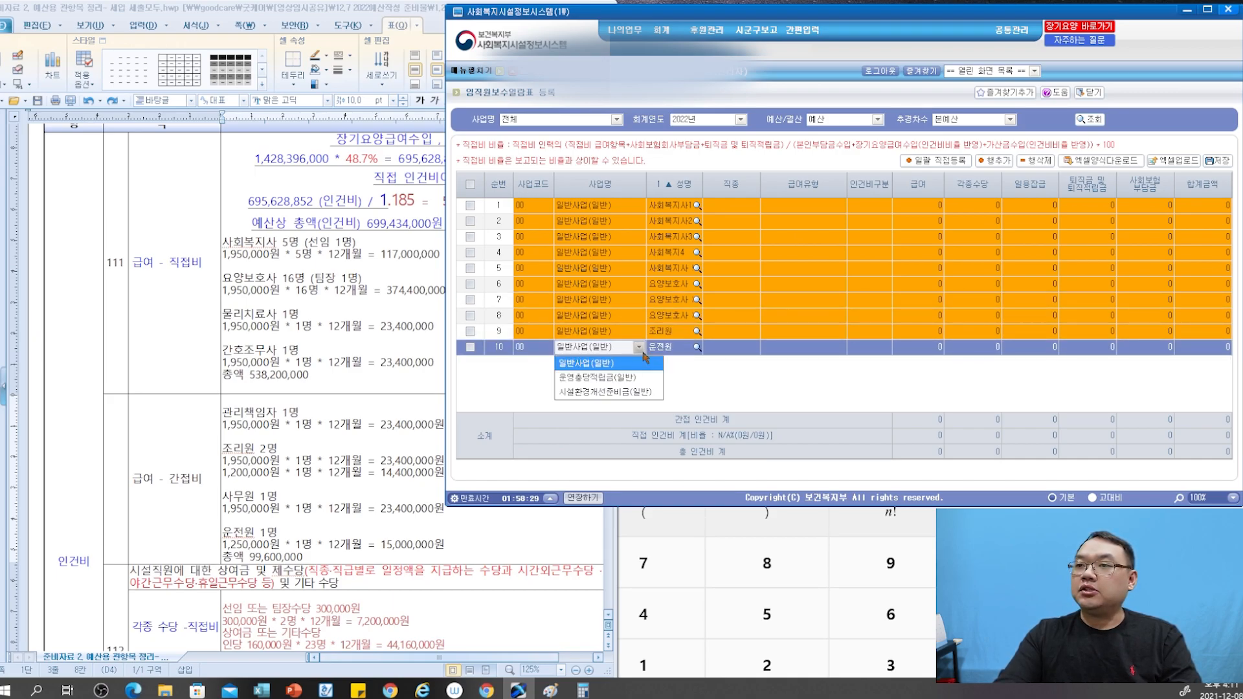
left_click(754, 383)
Set the 직종 of the first row, 사회복지사1, to 시설장(관리책임자)
left_click(745, 205)
left_click(744, 206)
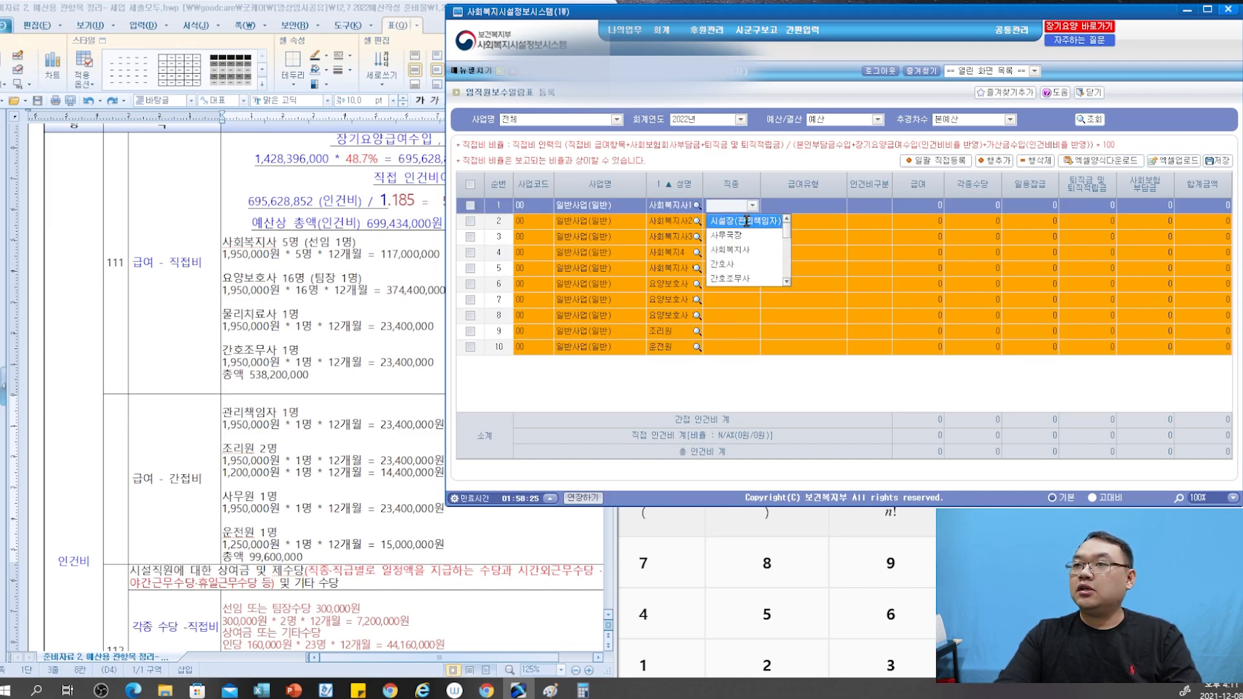
left_click(747, 221)
Set the 직종 of rows 2 to 5 to 사회복지사
left_click(745, 220)
left_click(749, 221)
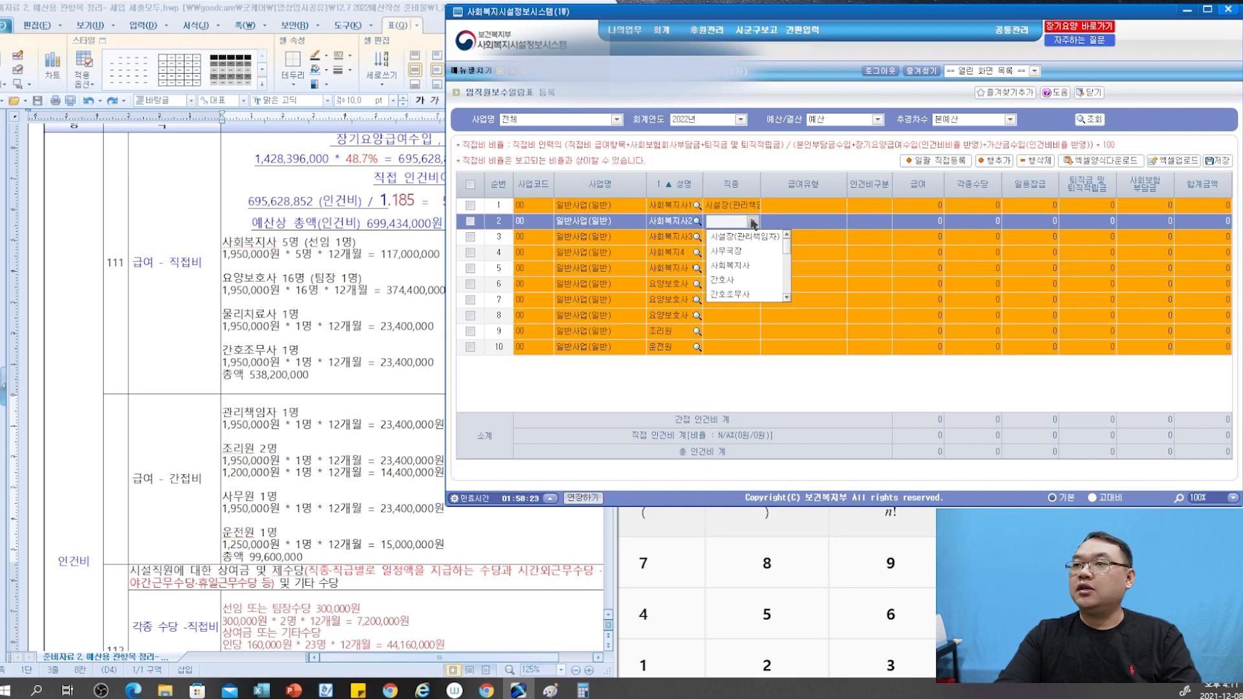
left_click(737, 269)
left_click(737, 236)
left_click(741, 237)
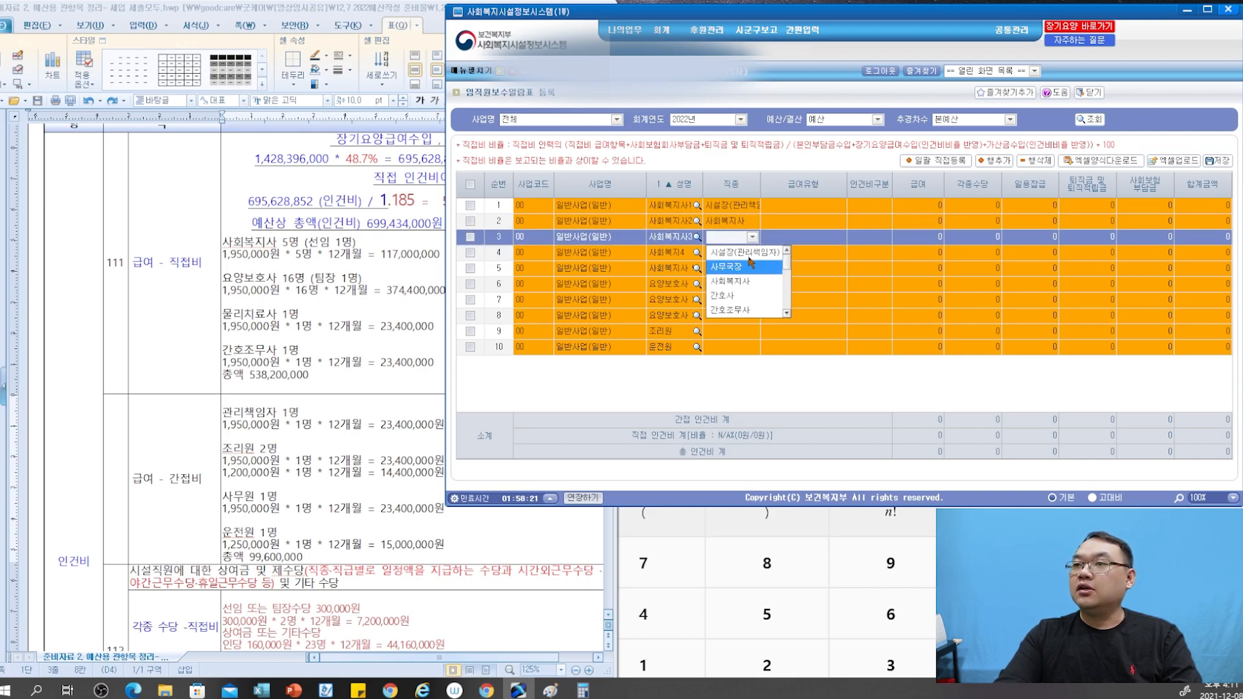
left_click(746, 285)
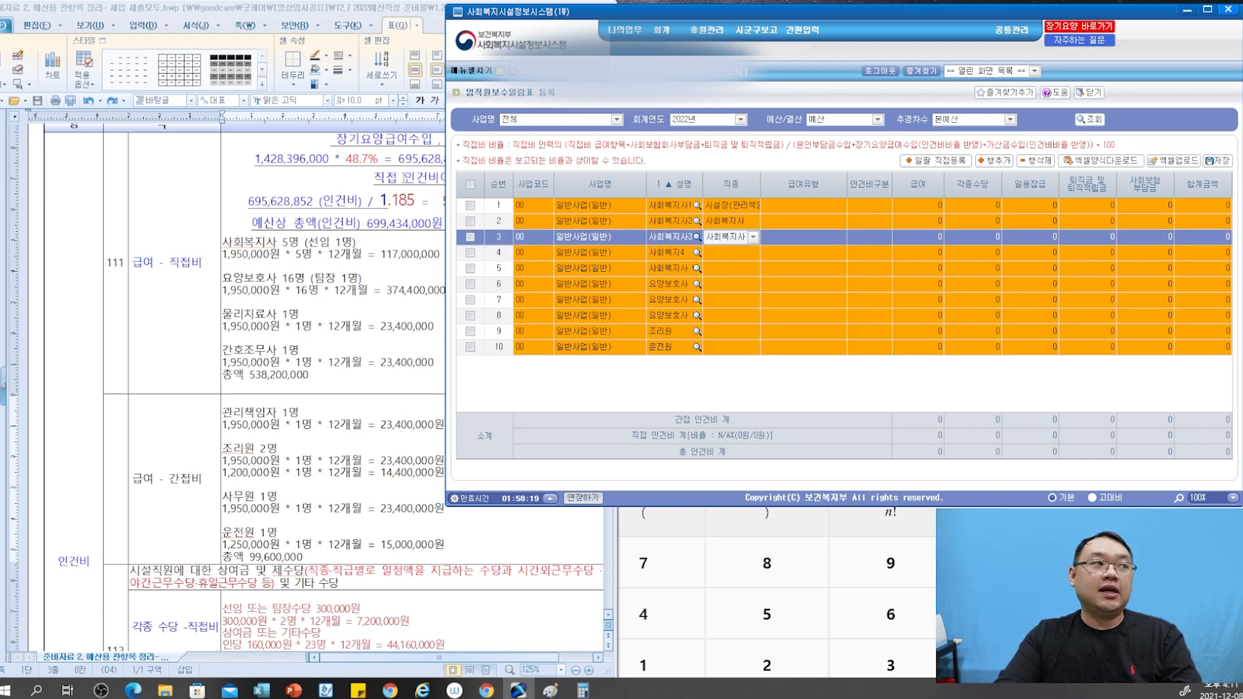
left_click(741, 252)
left_click(752, 252)
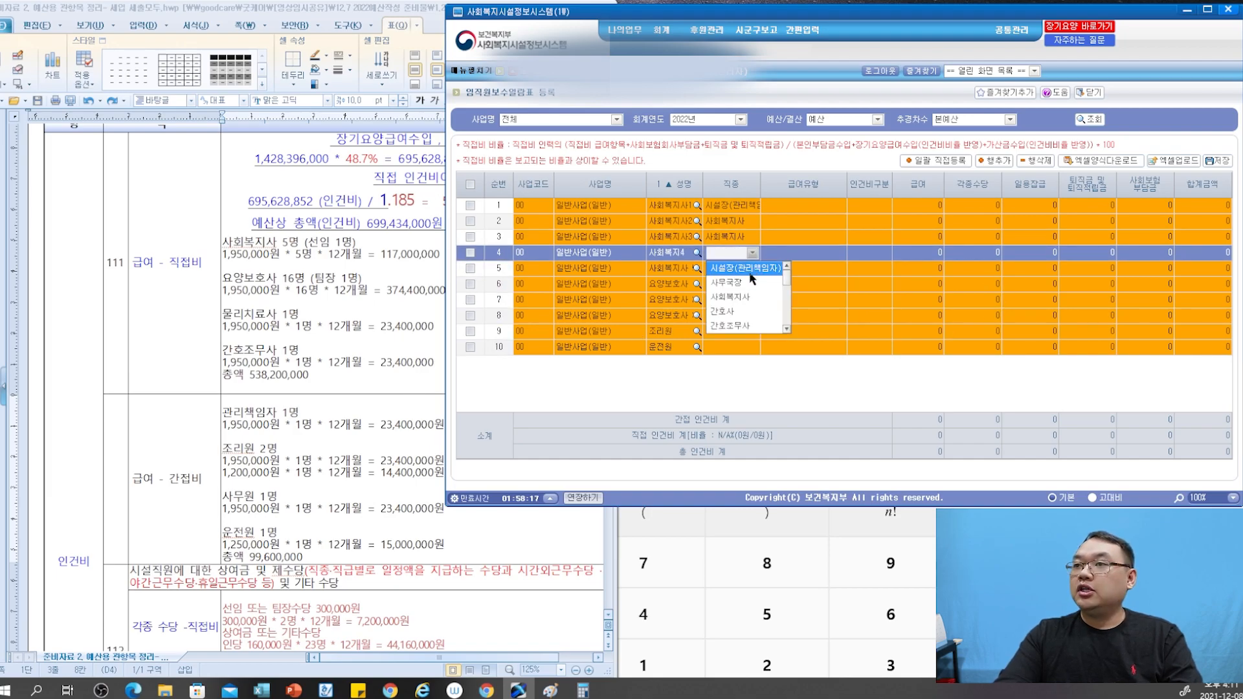
left_click(751, 296)
left_click(754, 268)
left_click(748, 267)
left_click(744, 311)
Set the 직종 of row 6, the first 요양보호사, to 요양보호사 1급, correcting any wrong selection
left_click(744, 283)
left_click(752, 284)
scroll(738, 336, "down", 5)
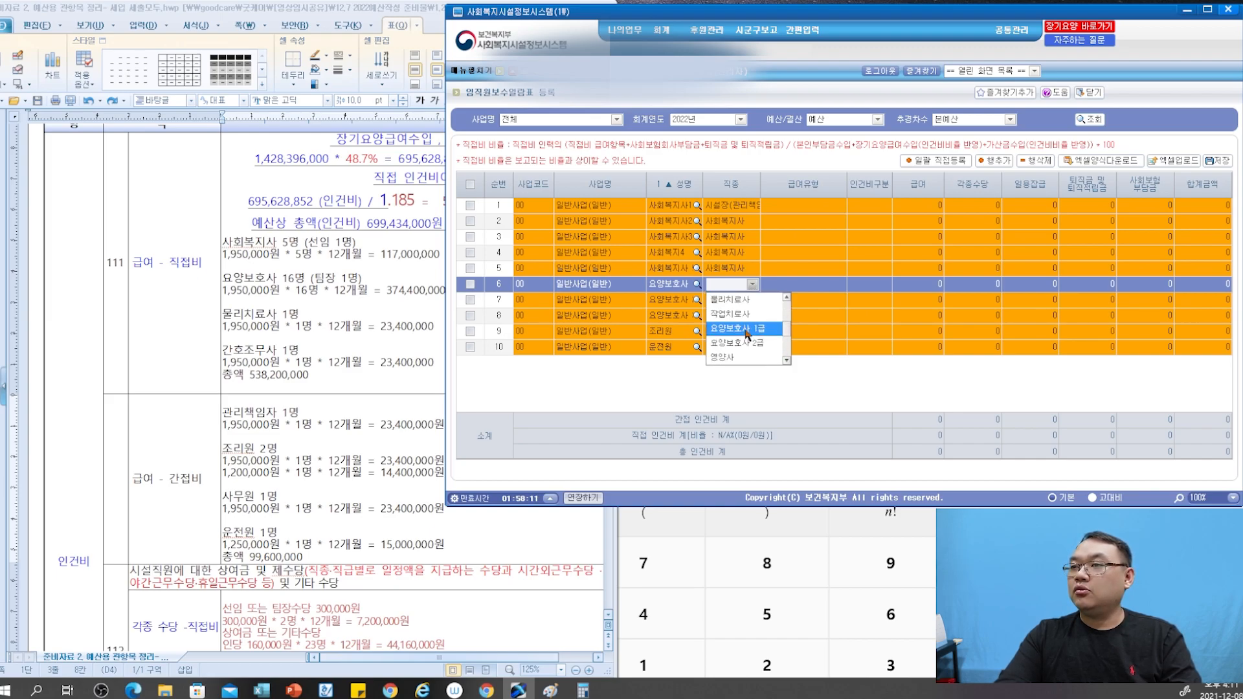
scroll(745, 330, "up", 1)
left_click(741, 328)
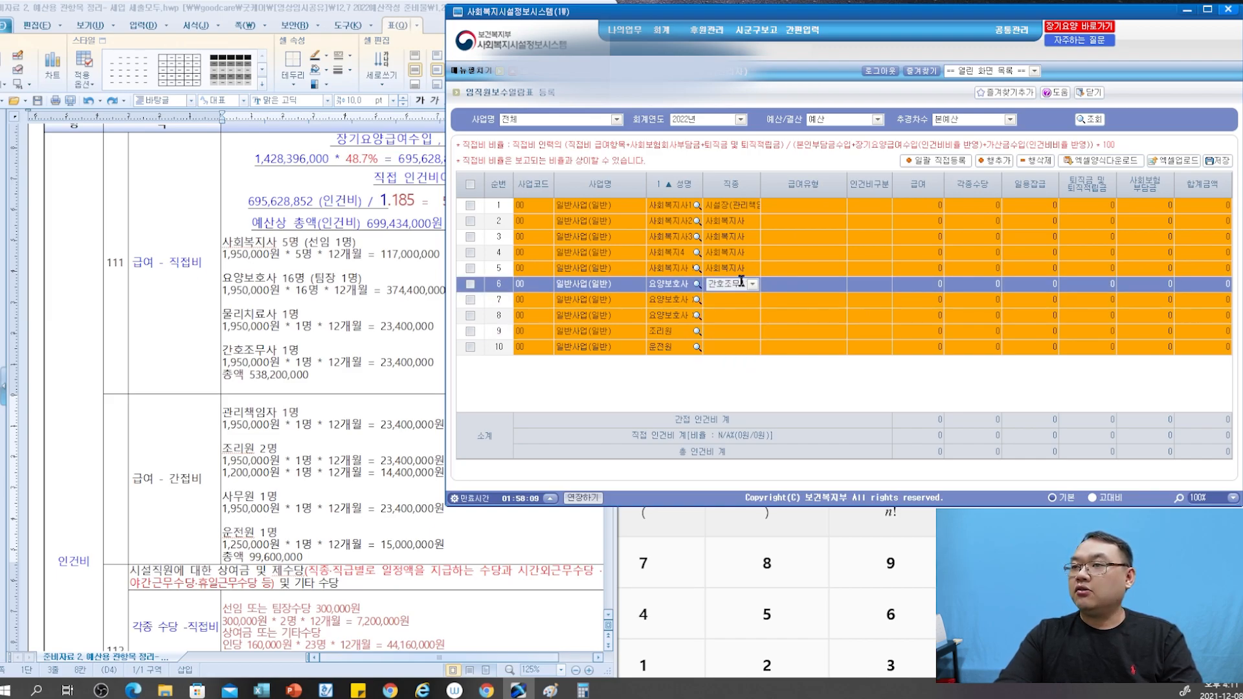
left_click(740, 284)
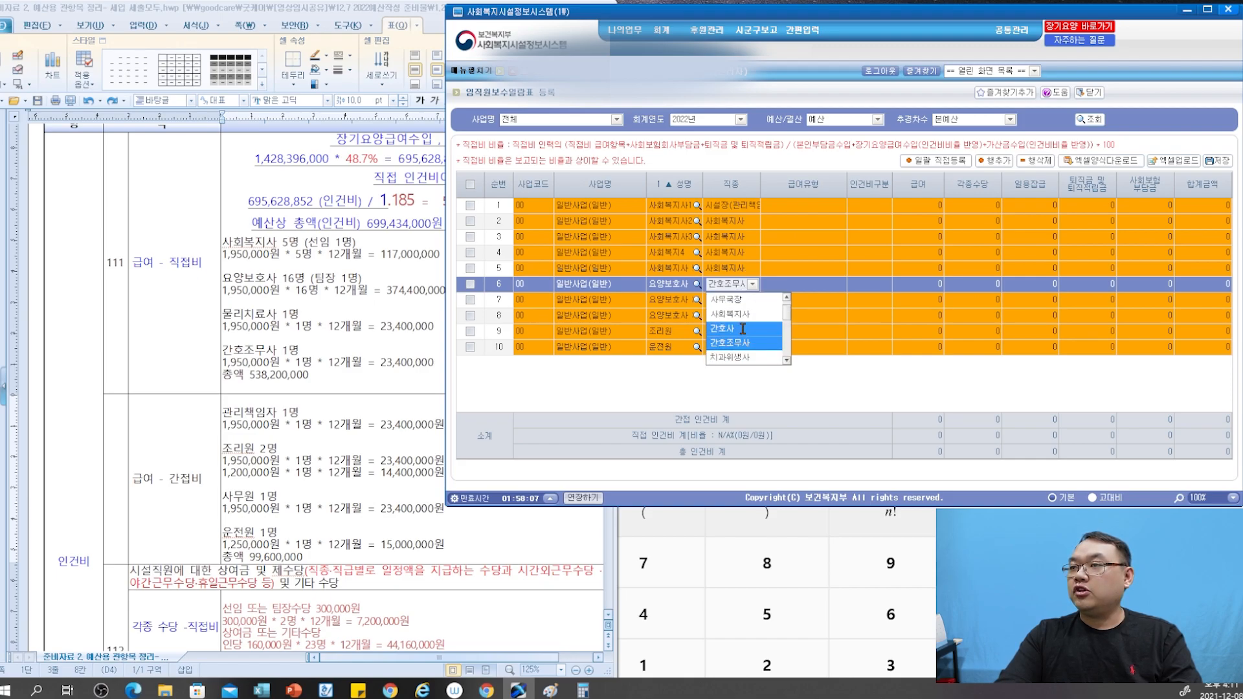
scroll(745, 334, "down", 3)
left_click(746, 342)
Set the 직종 of the remaining two 요양보호사 rows, 7 and 8, to 요양보호사 1급
left_click(740, 299)
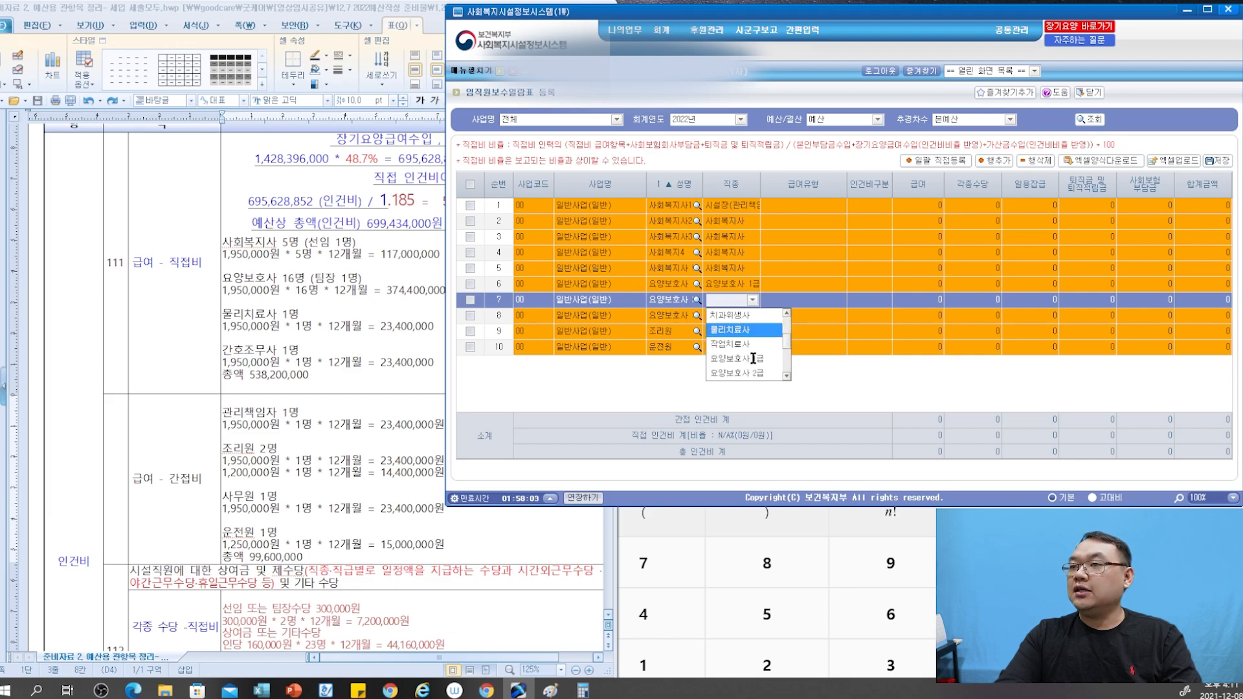
left_click(753, 358)
left_click(750, 315)
left_click(753, 317)
scroll(744, 356, "down", 2)
left_click(747, 364)
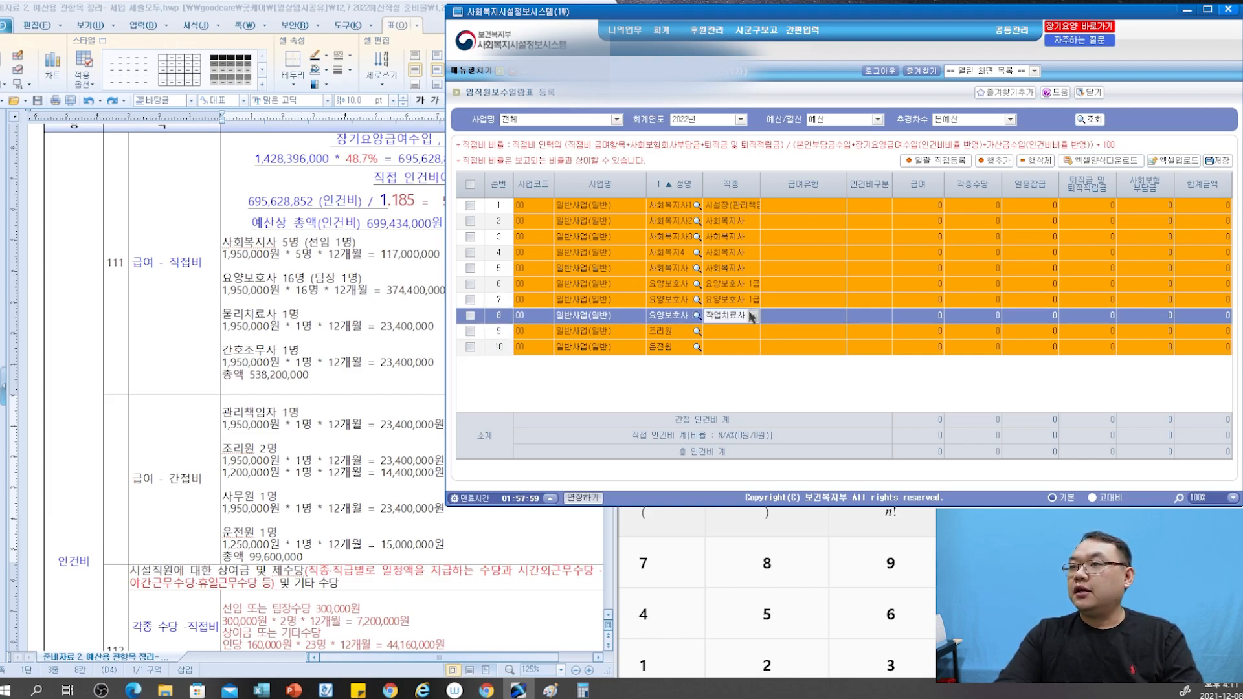
left_click(751, 315)
left_click(744, 379)
Set the 직종 of row 9 to 조리원 and of row 10 to 보조원 운전사
left_click(750, 331)
left_click(752, 332)
scroll(742, 380, "down", 1)
scroll(748, 377, "down", 2)
left_click(748, 391)
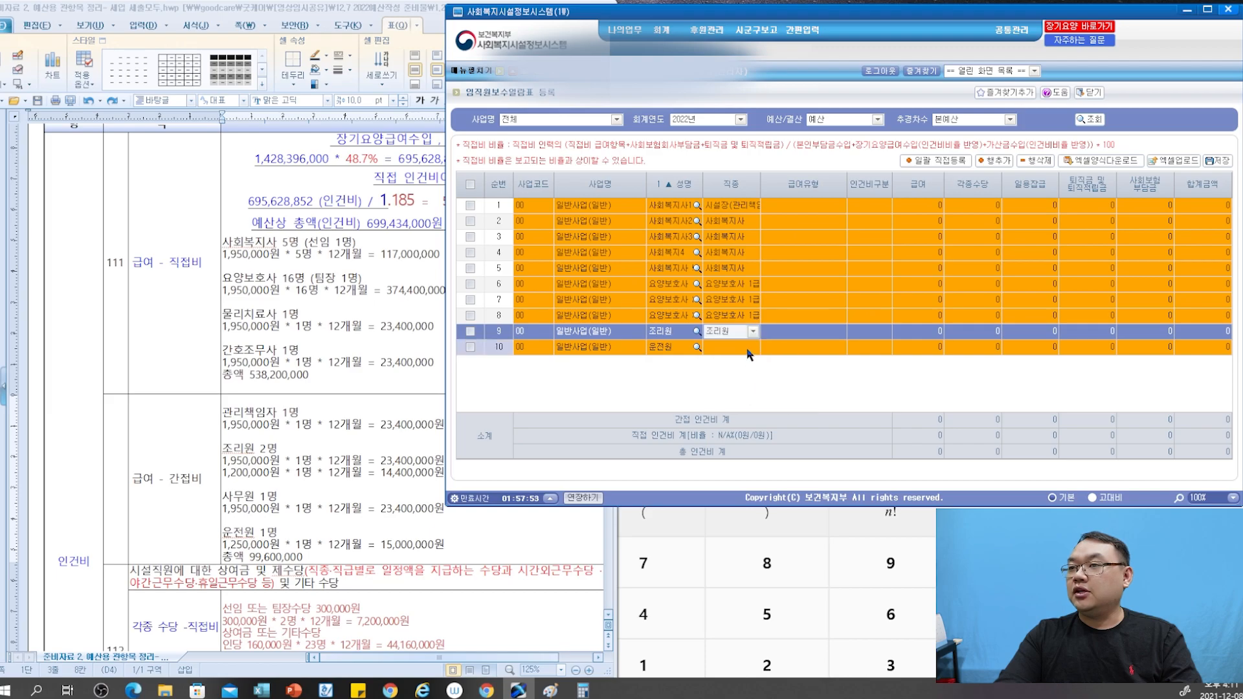
left_click(749, 348)
left_click(751, 348)
scroll(746, 385, "down", 4)
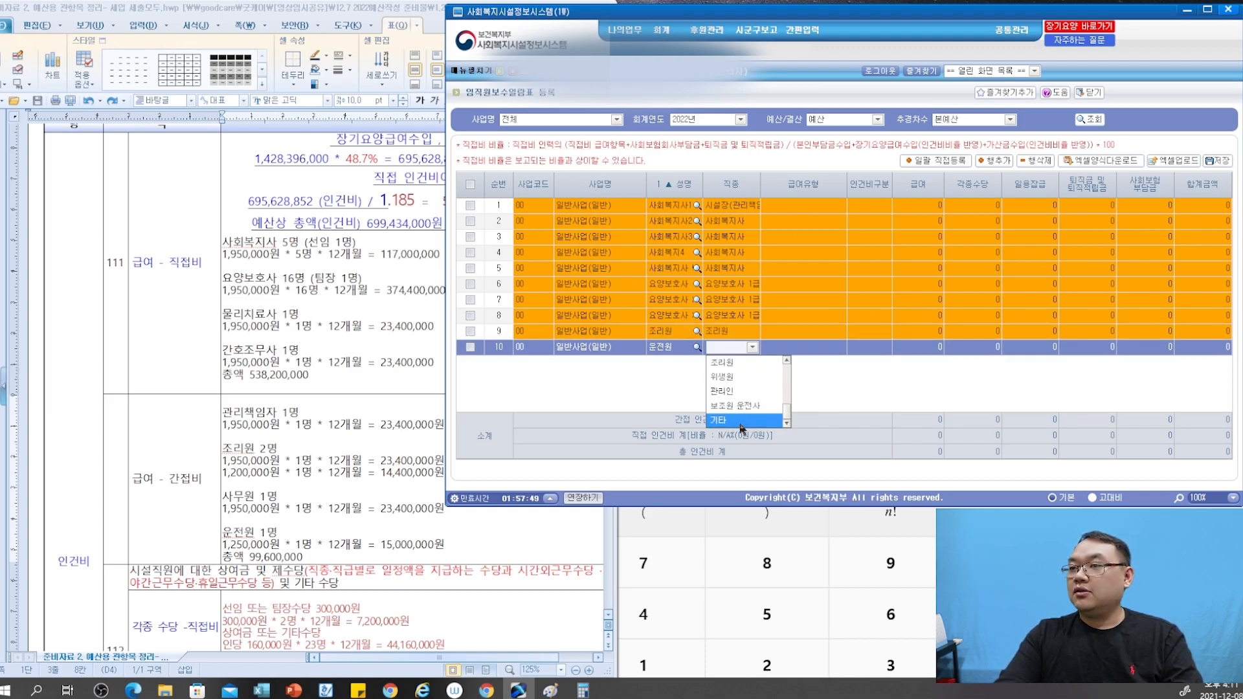
left_click(744, 420)
Set the 급여유형 of the five social worker rows, 1 to 5, to 재가장기요양기관 주야간보호
left_click(818, 205)
left_click(817, 204)
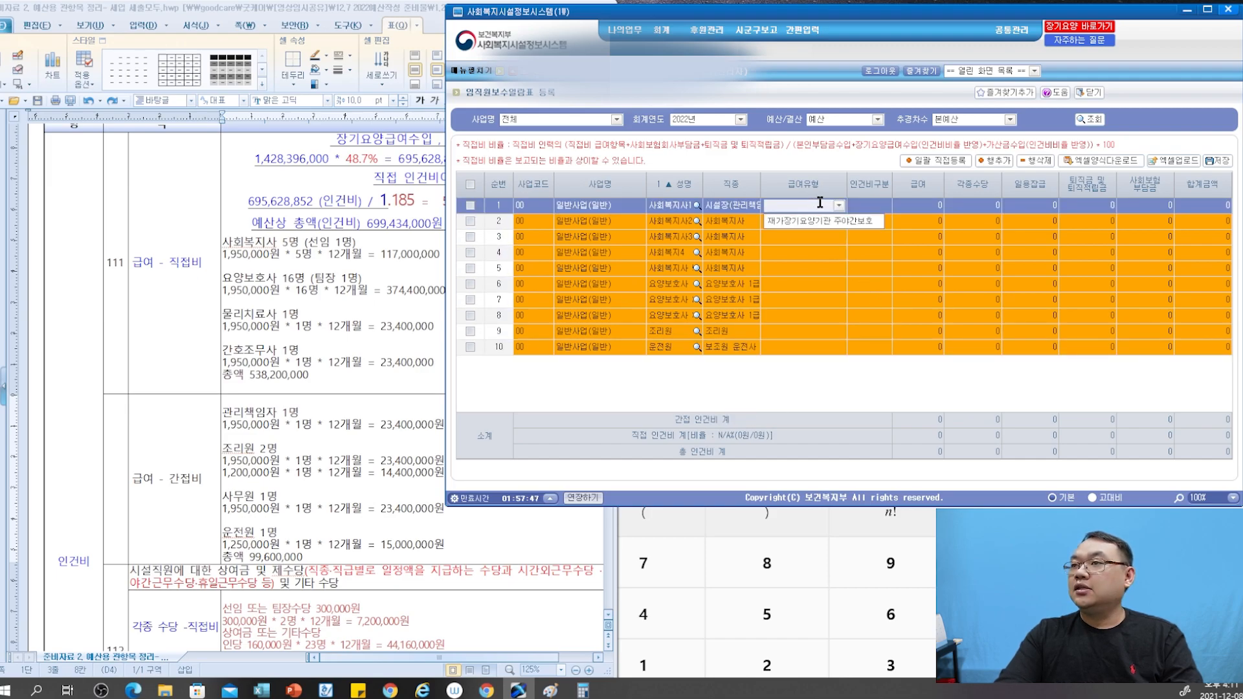
left_click(822, 219)
left_click(822, 220)
left_click(825, 223)
left_click(826, 234)
left_click(828, 237)
left_click(837, 254)
left_click(837, 254)
left_click(834, 270)
left_click(838, 269)
left_click(839, 268)
left_click(833, 284)
Set the 급여유형 of the three 요양보호사 rows, 6 to 8, to 재가장기요양기관 주야간보호
left_click(836, 284)
left_click(839, 284)
left_click(830, 300)
left_click(834, 300)
left_click(839, 300)
left_click(828, 315)
left_click(818, 302)
left_click(832, 316)
left_click(834, 302)
left_click(830, 316)
left_click(831, 316)
left_click(837, 315)
left_click(836, 331)
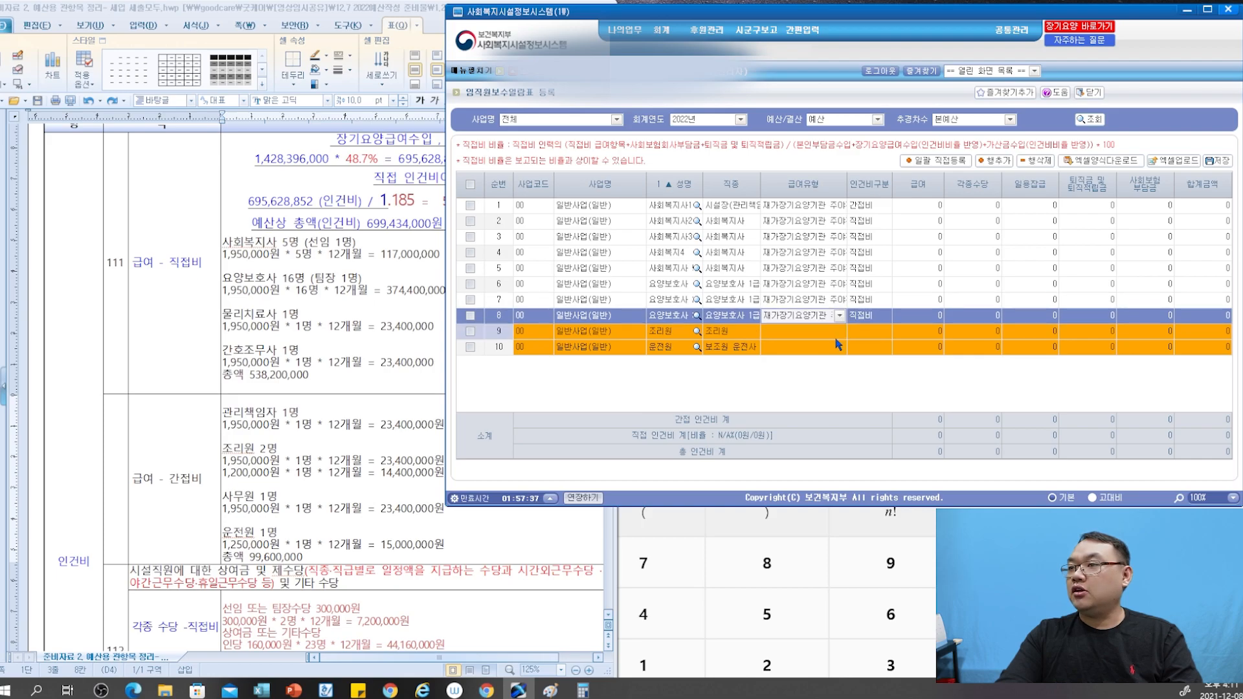
Set the 급여유형 of the 조리원 and 운전원 rows to 재가장기요양기관 주야간보호
left_click(836, 334)
left_click(840, 332)
left_click(840, 347)
left_click(840, 335)
left_click(837, 347)
left_click(839, 349)
left_click(840, 347)
left_click(838, 364)
Select all rows of the 임직원보수일람표 and save them
left_click(470, 184)
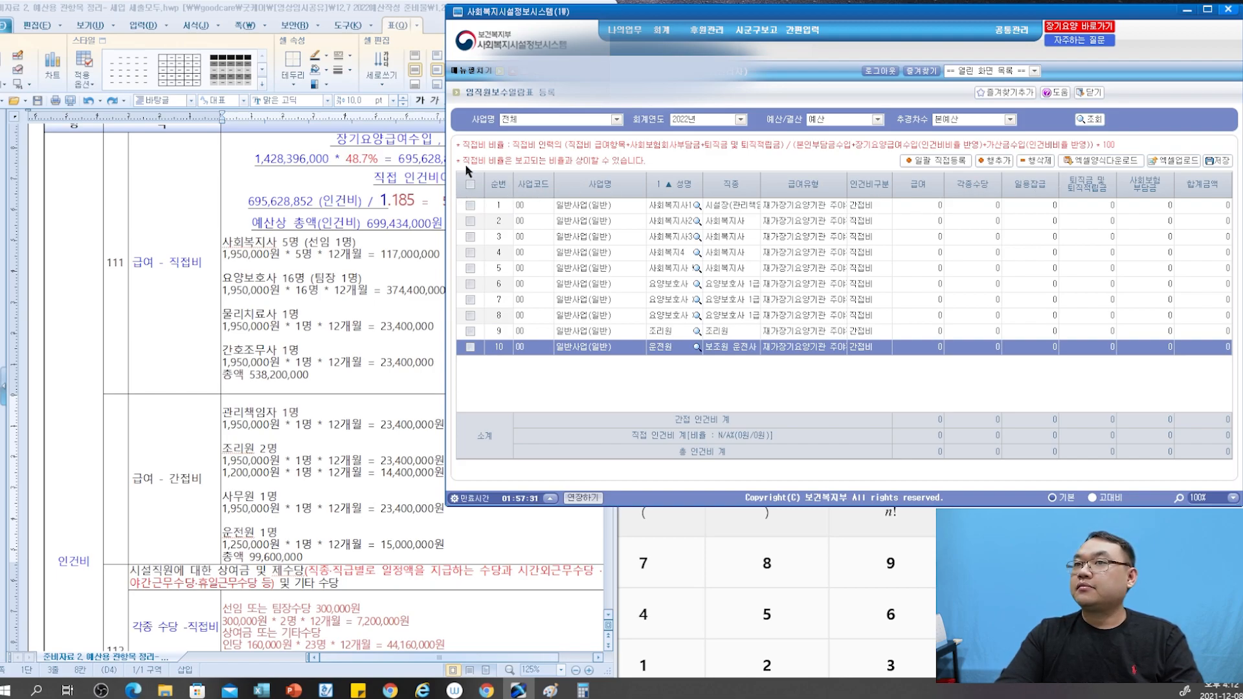
left_click(1216, 161)
left_click(820, 286)
left_click(845, 287)
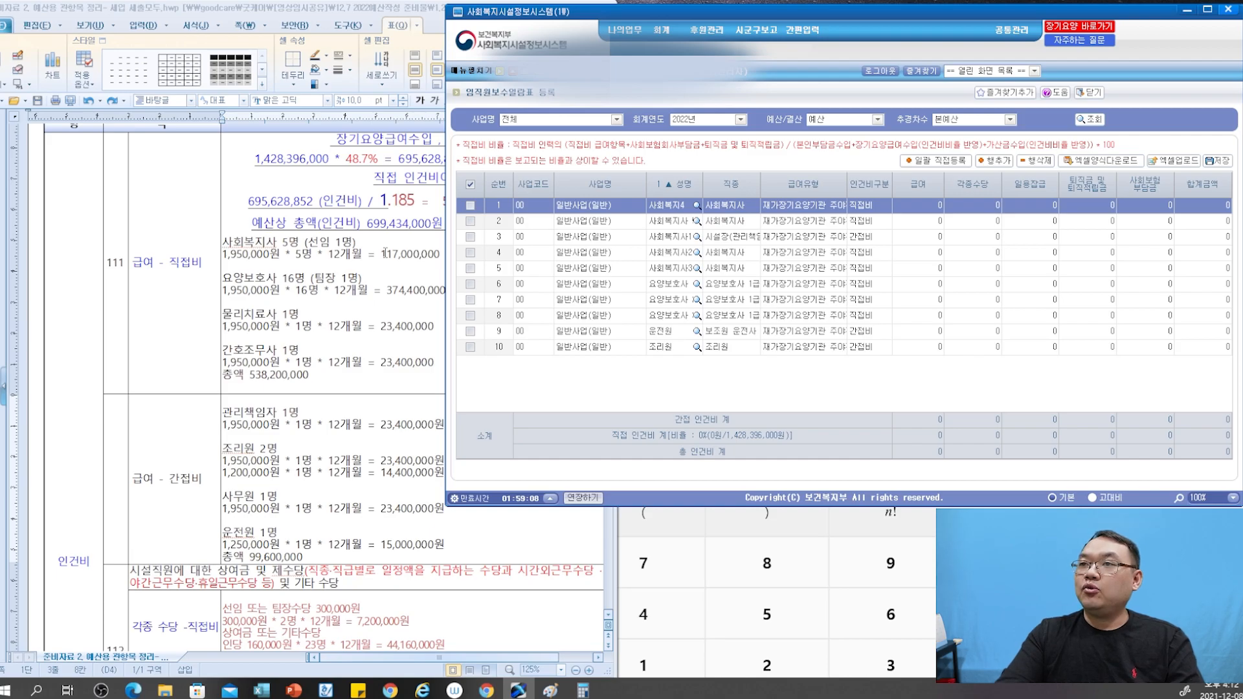
Copy the 사회복지사 annual pay of 117,000,000 from the Hangul document into the 급여 of the first row, 사회복지4
left_click(382, 253)
double_click(382, 254)
key("ctrl+c")
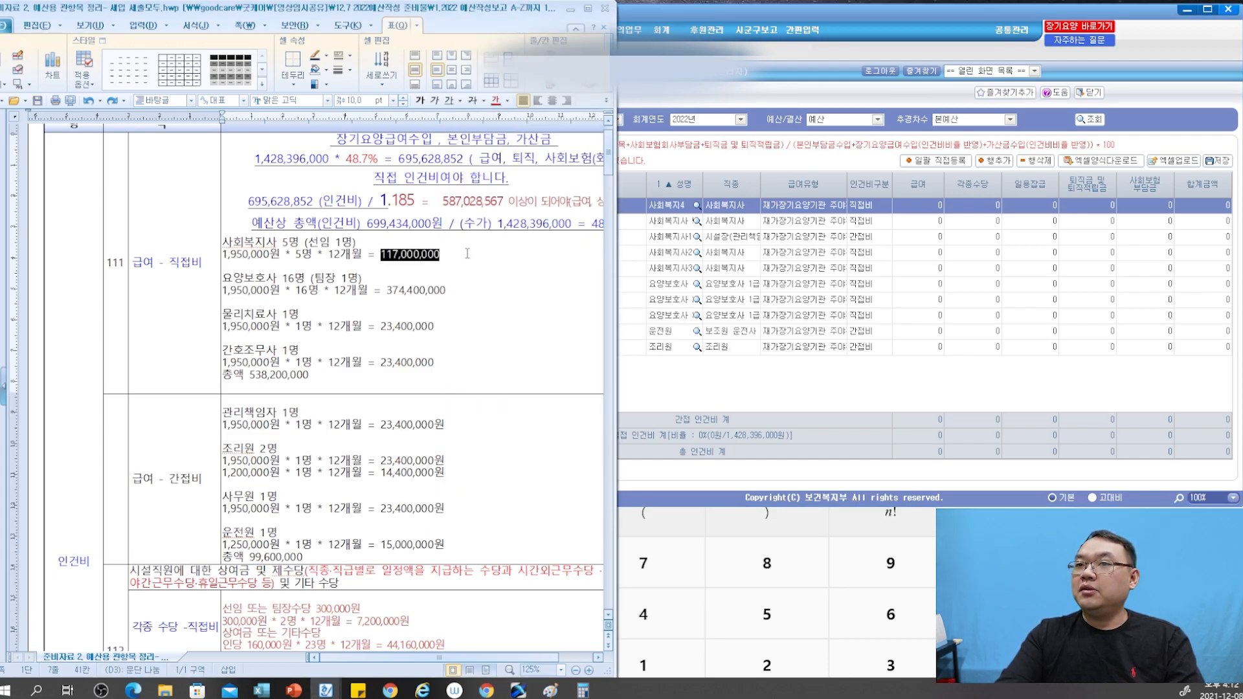
left_click(931, 206)
key("ctrl+v")
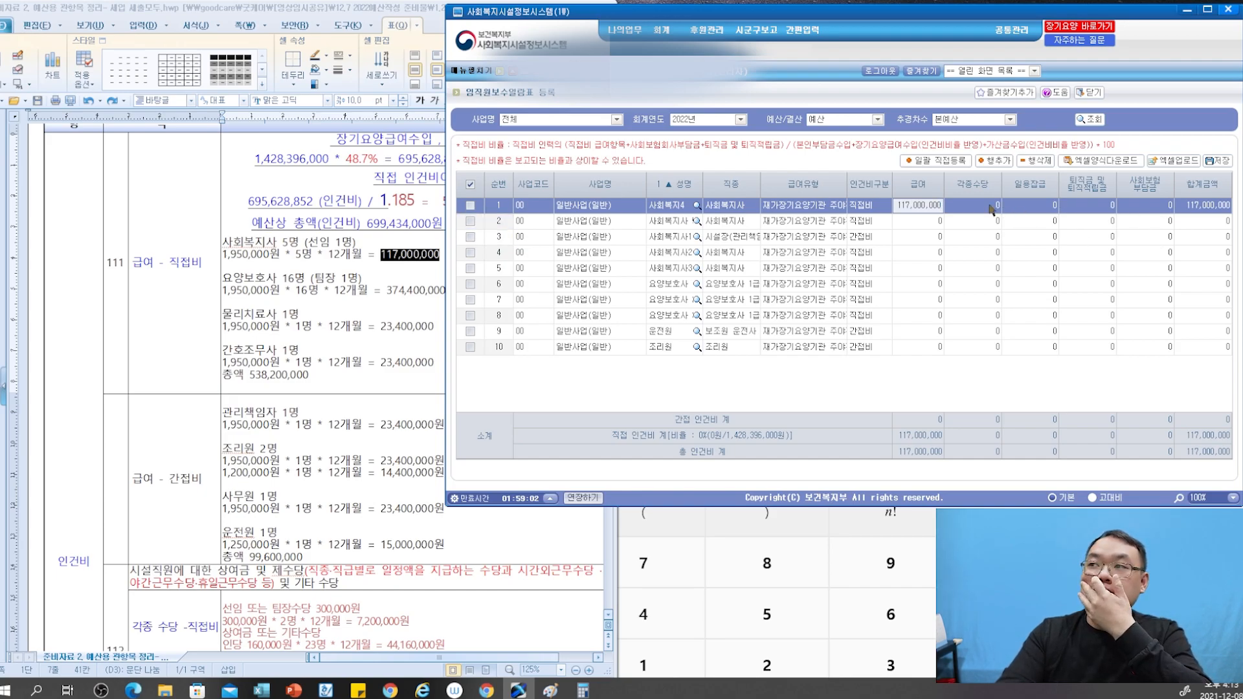
Select all rows of the 임직원보수일람표 and save the 급여 entered in the first row
key("Tab")
left_click(370, 416)
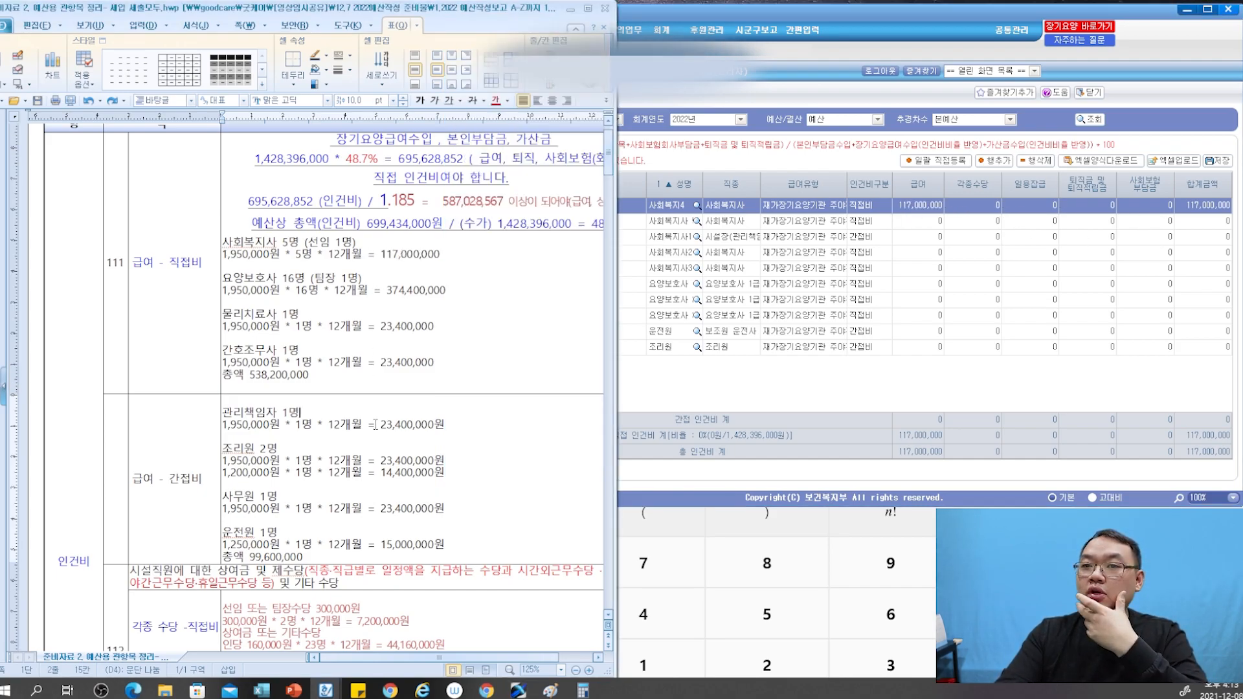
left_click(1055, 211)
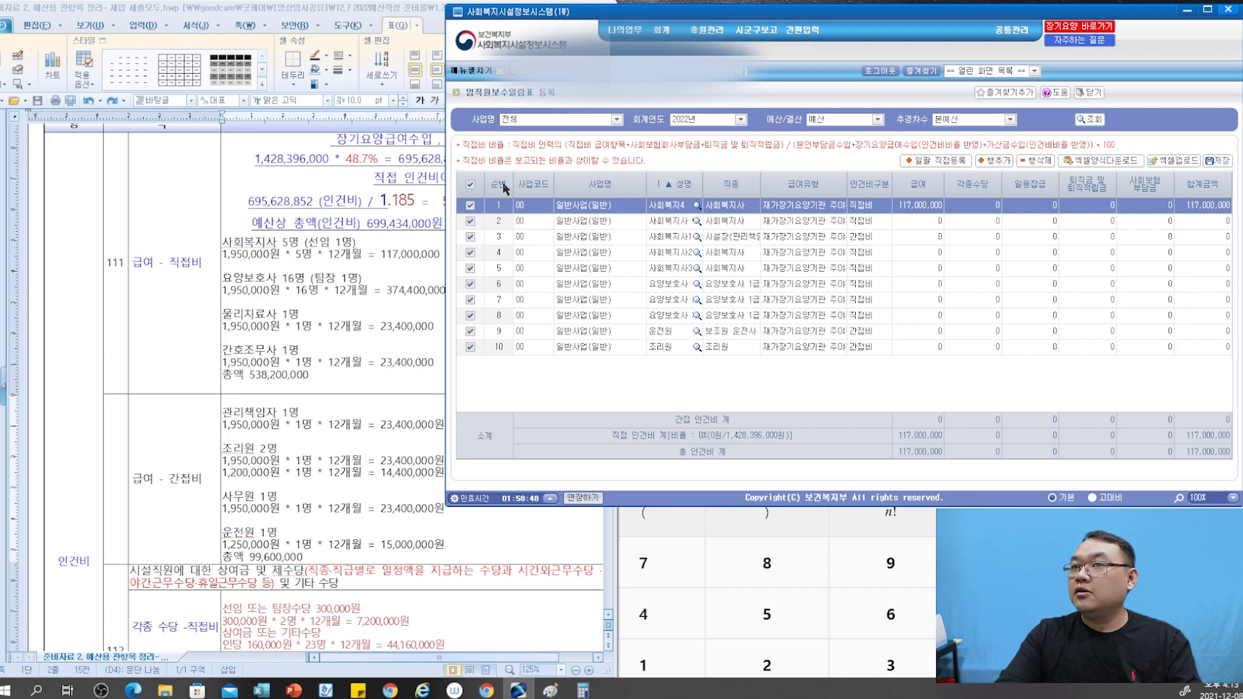
left_click(1218, 160)
left_click(817, 288)
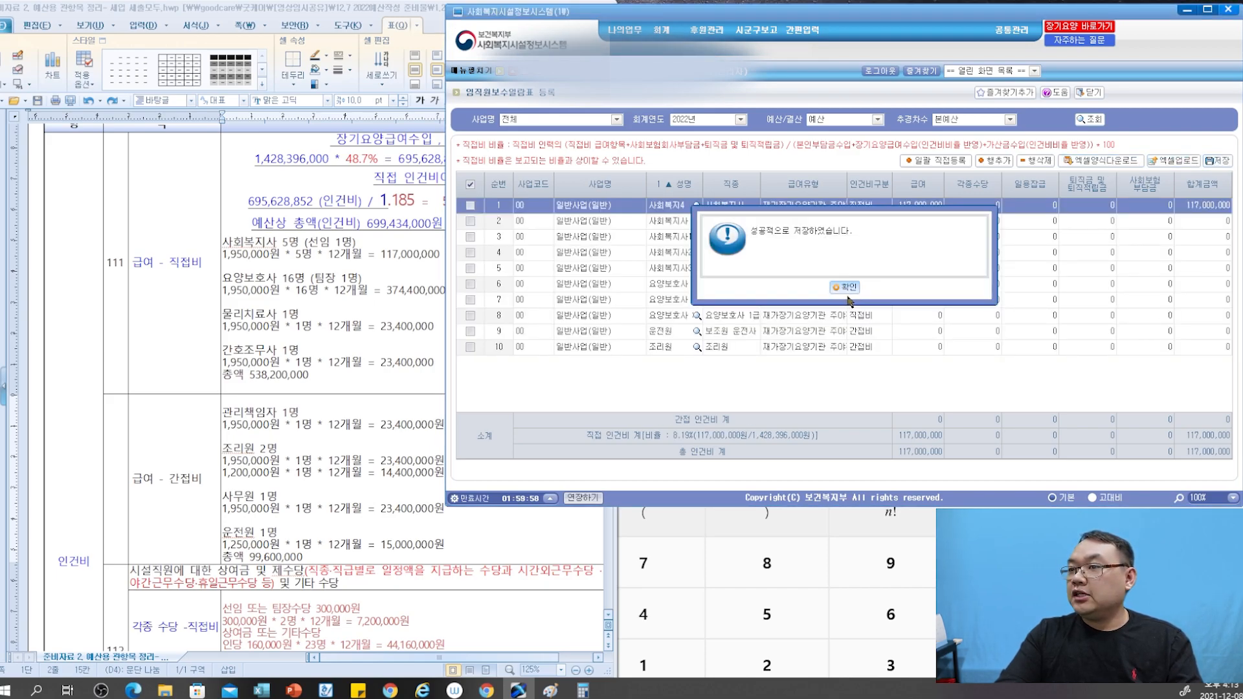
left_click(845, 289)
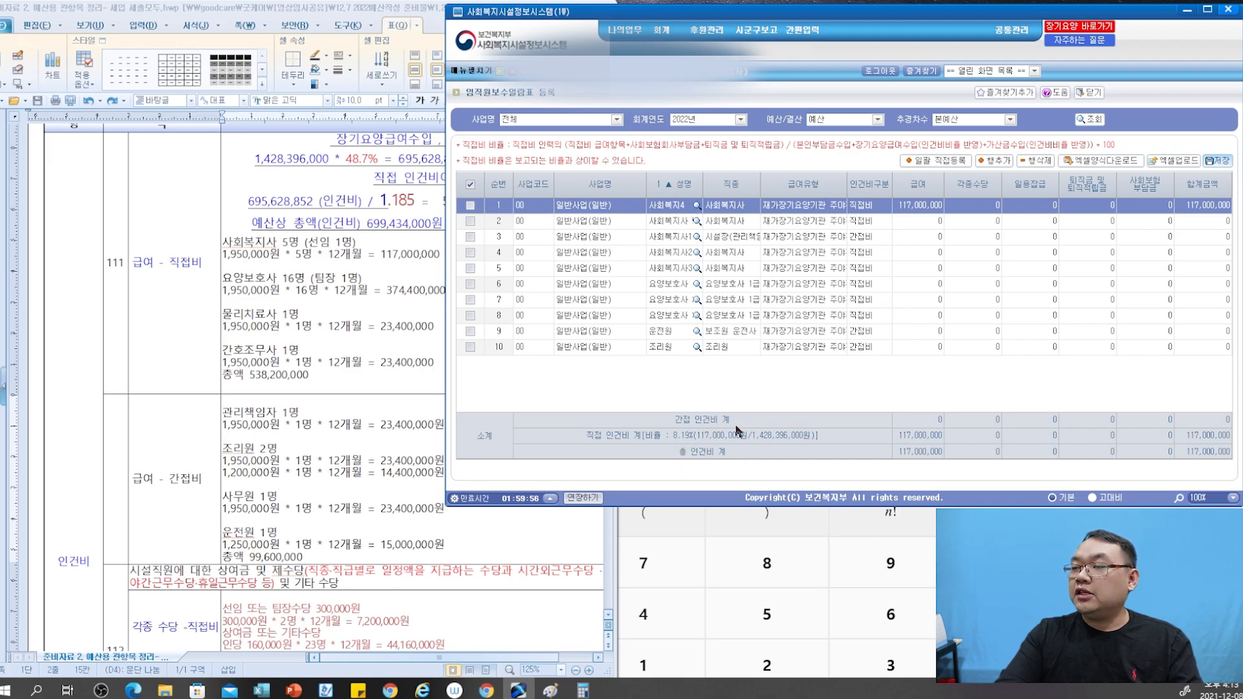
Set the 급여 of the first row, 사회복지4, to the direct-cost total of 538,200,000
left_click(931, 205)
type("53")
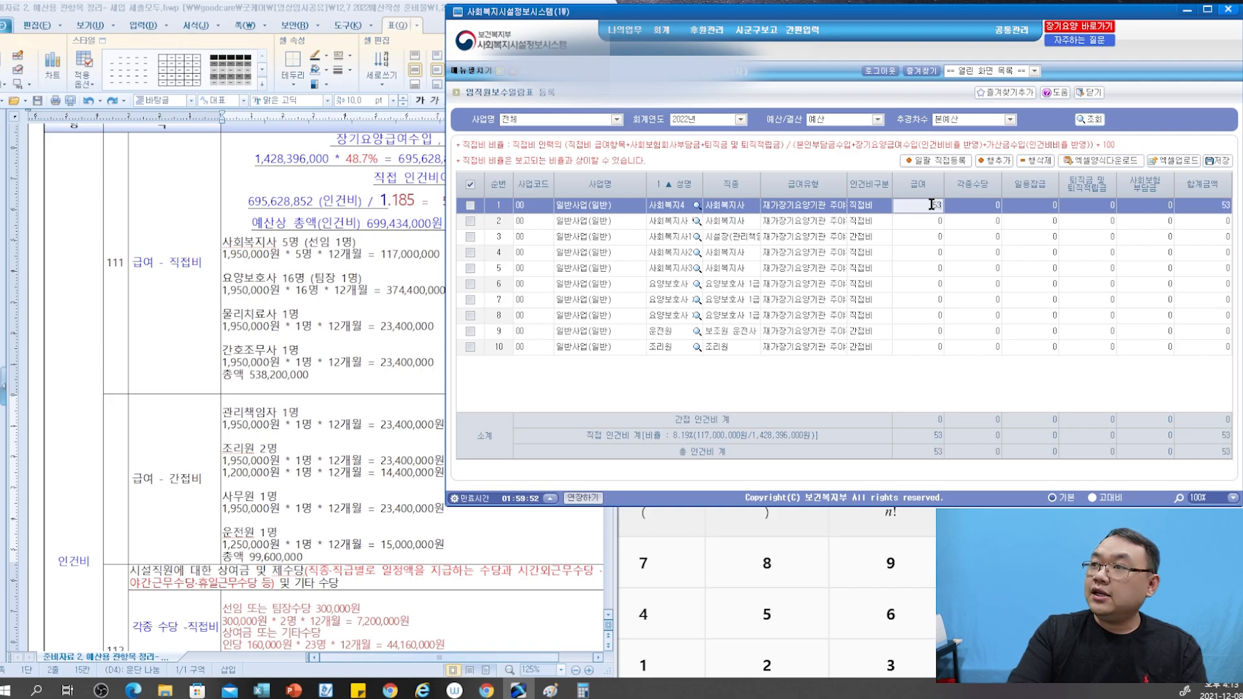
type("8,200,000")
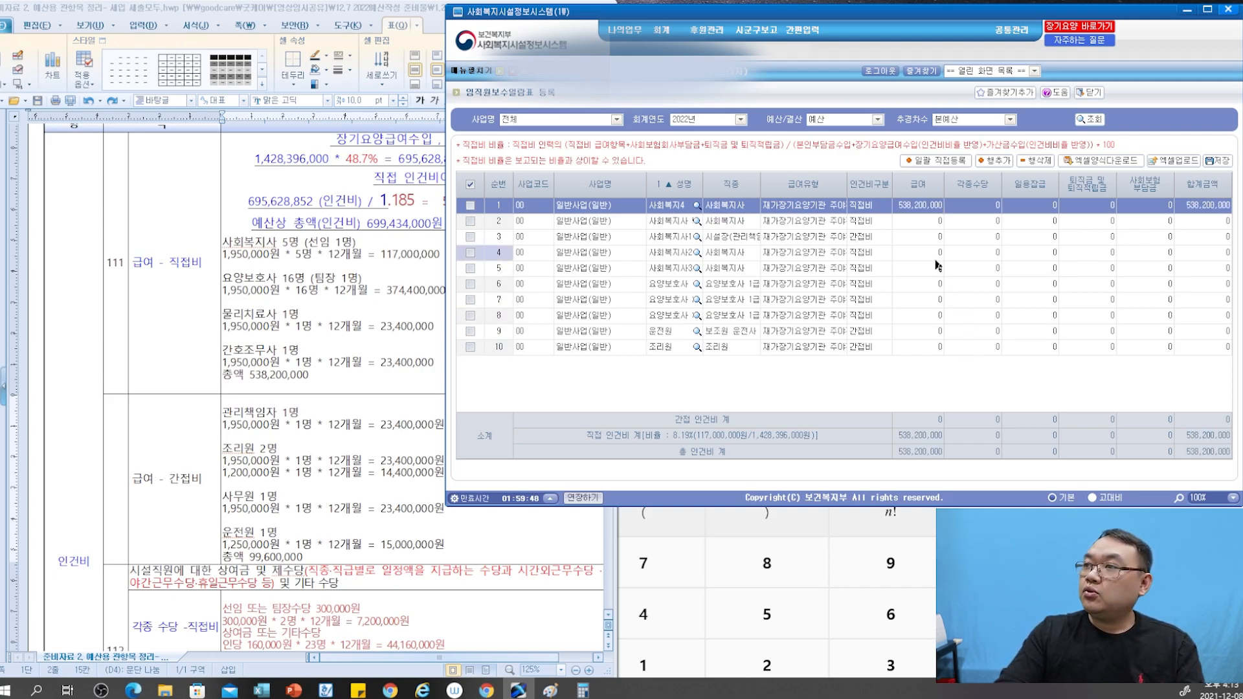
Enter the direct-cost total of 51,360,000 from the Hangul document as the first row's 각종수당 and 1,000,000 as its 일용잡급
left_click(976, 204)
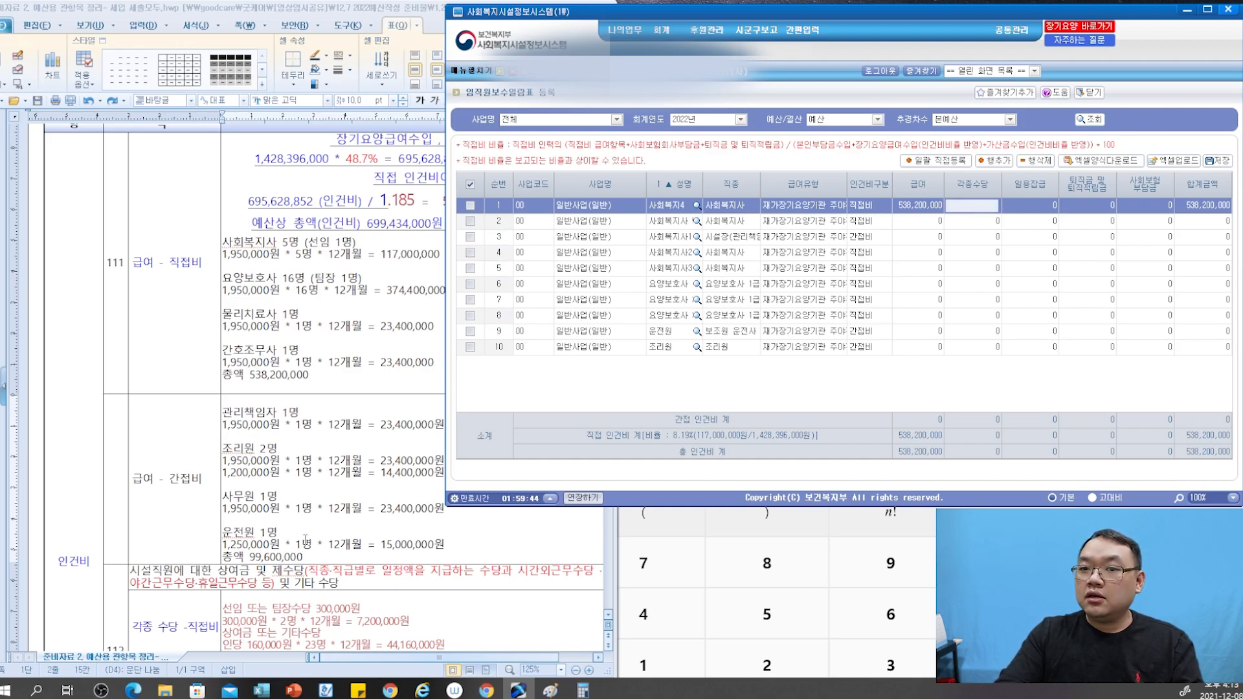
scroll(298, 612, "down", 2)
left_click(279, 609)
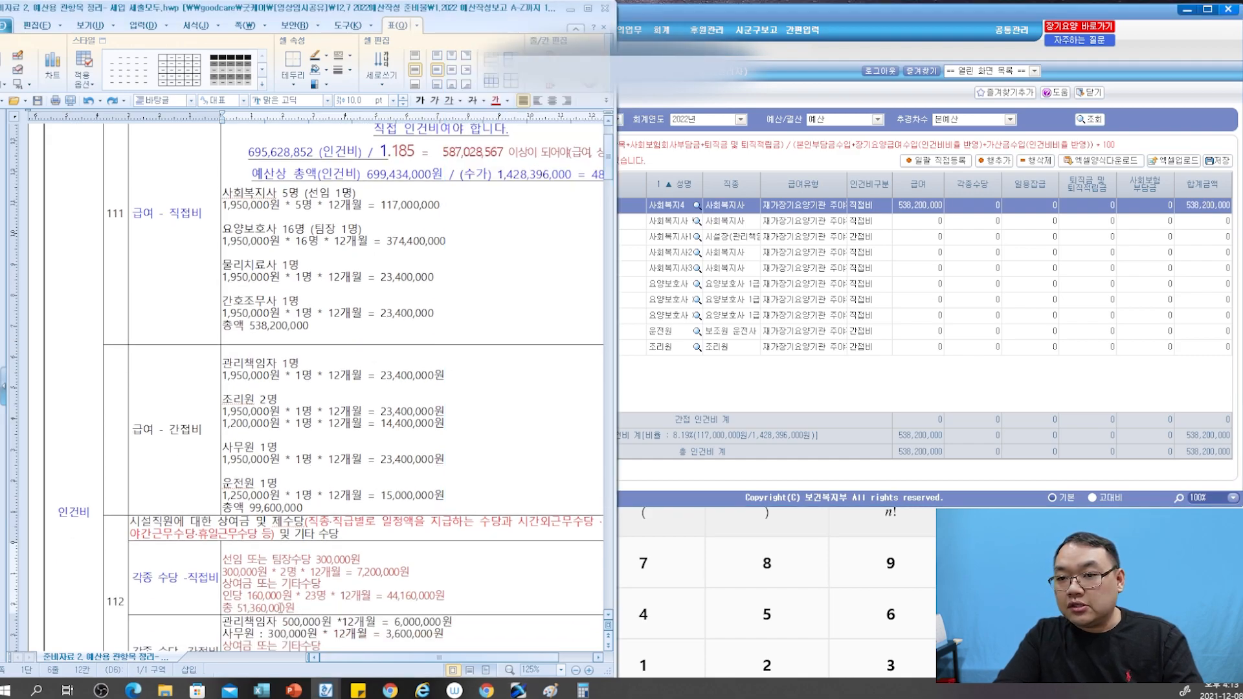
left_click_drag(282, 609, 239, 608)
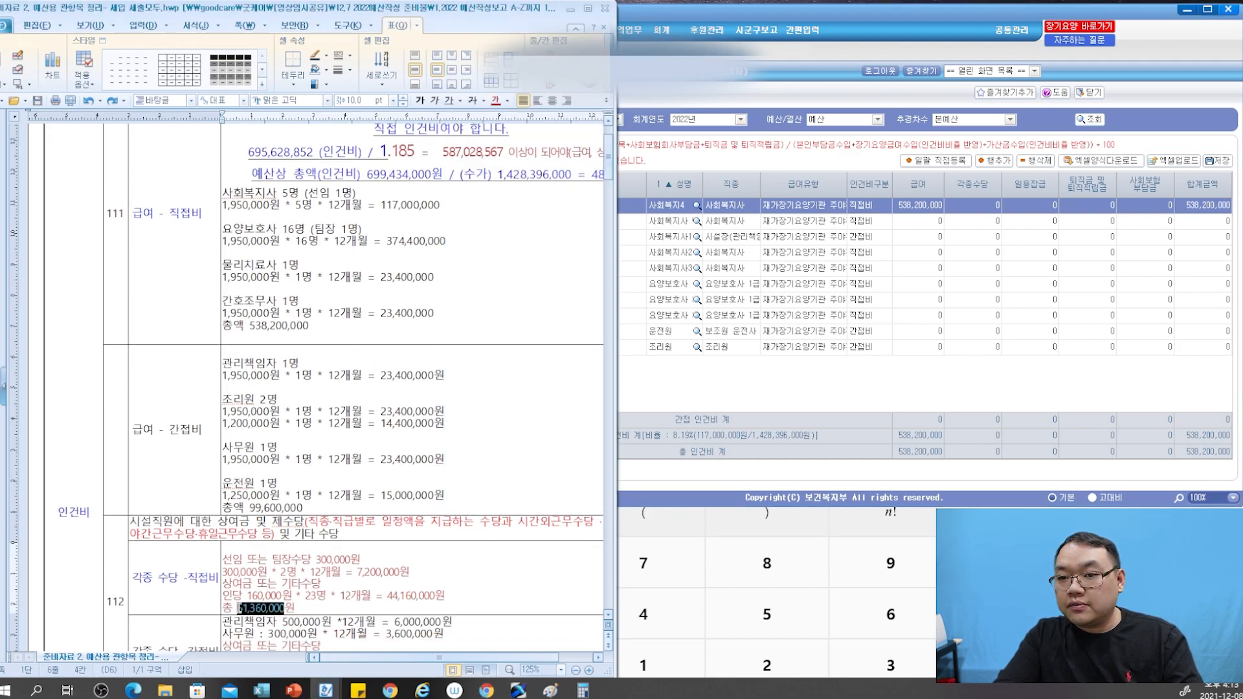
left_click(965, 212)
type("51,360,000")
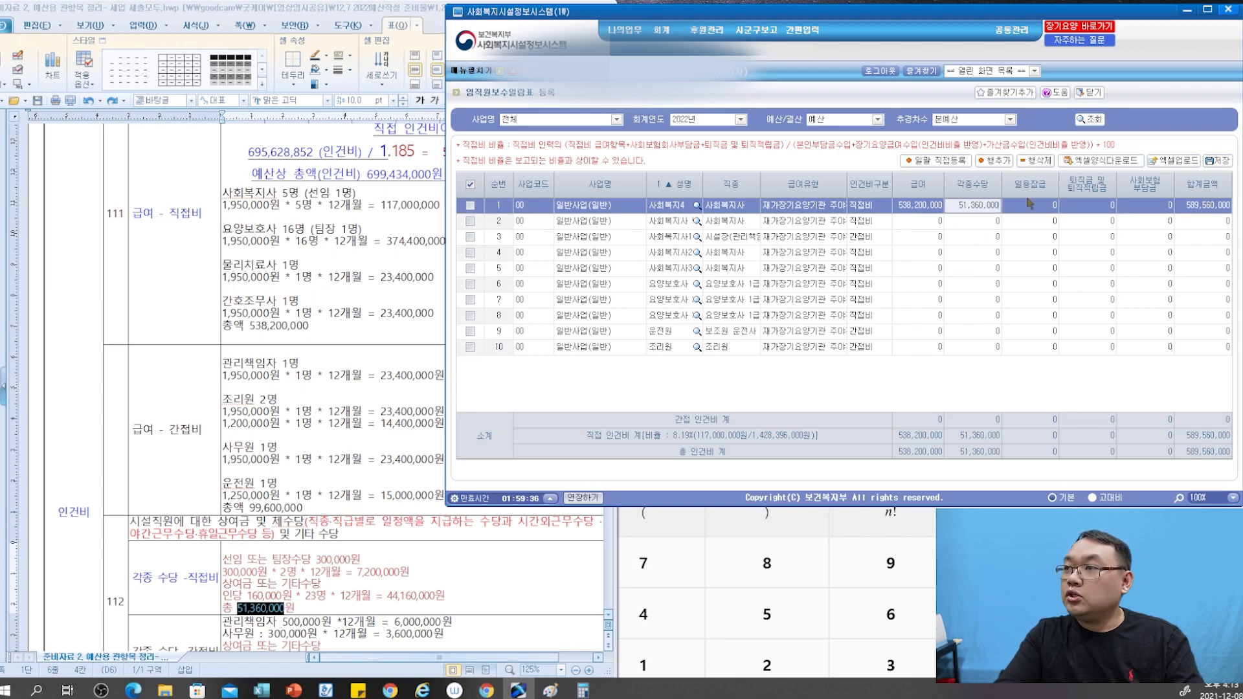
left_click(1032, 204)
type("1,000,000")
Copy the direct 퇴직적립금 amount of 49,130,000 from the Hangul document into the first row's 퇴직금 및 퇴직적립금
left_click(335, 570)
scroll(335, 570, "down", 3)
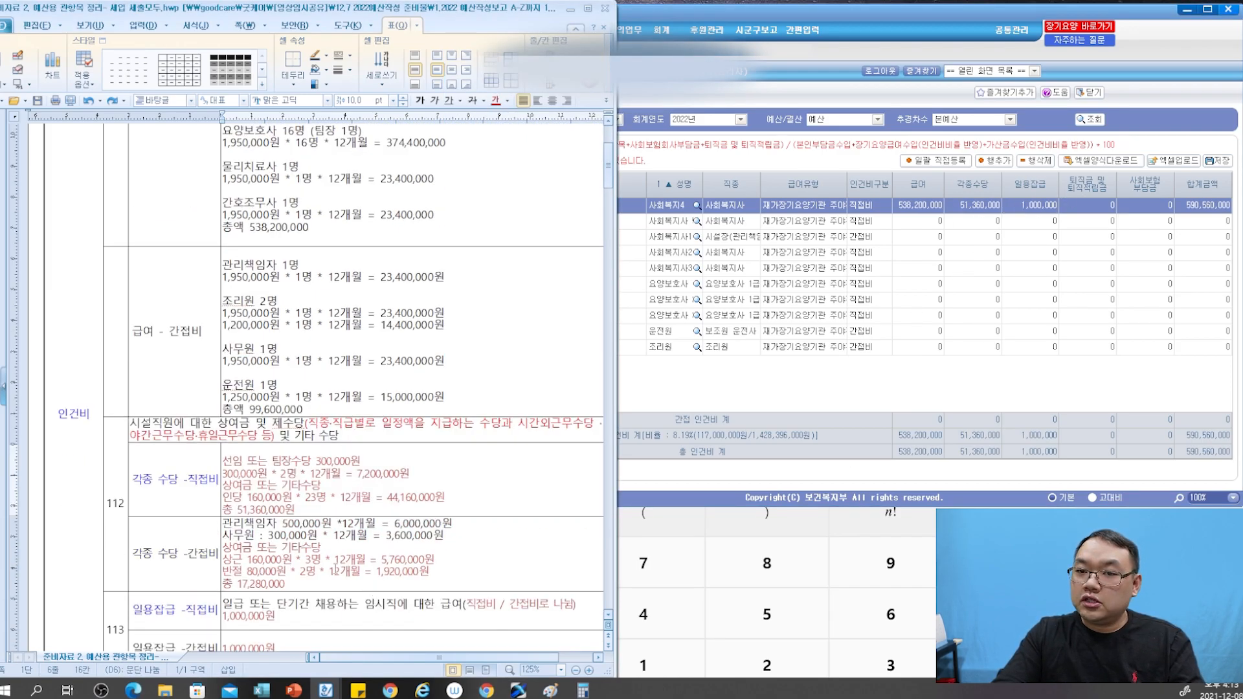
scroll(335, 570, "down", 3)
left_click(350, 601)
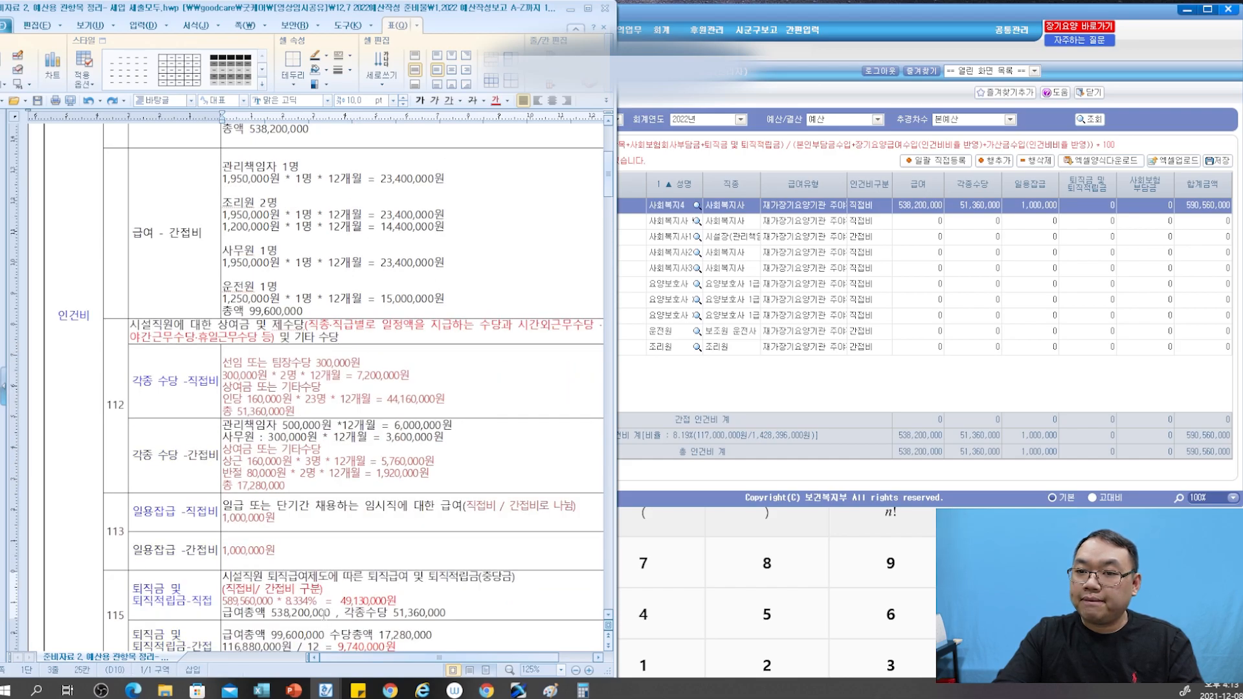
left_click_drag(385, 601, 342, 606)
key("ctrl+c")
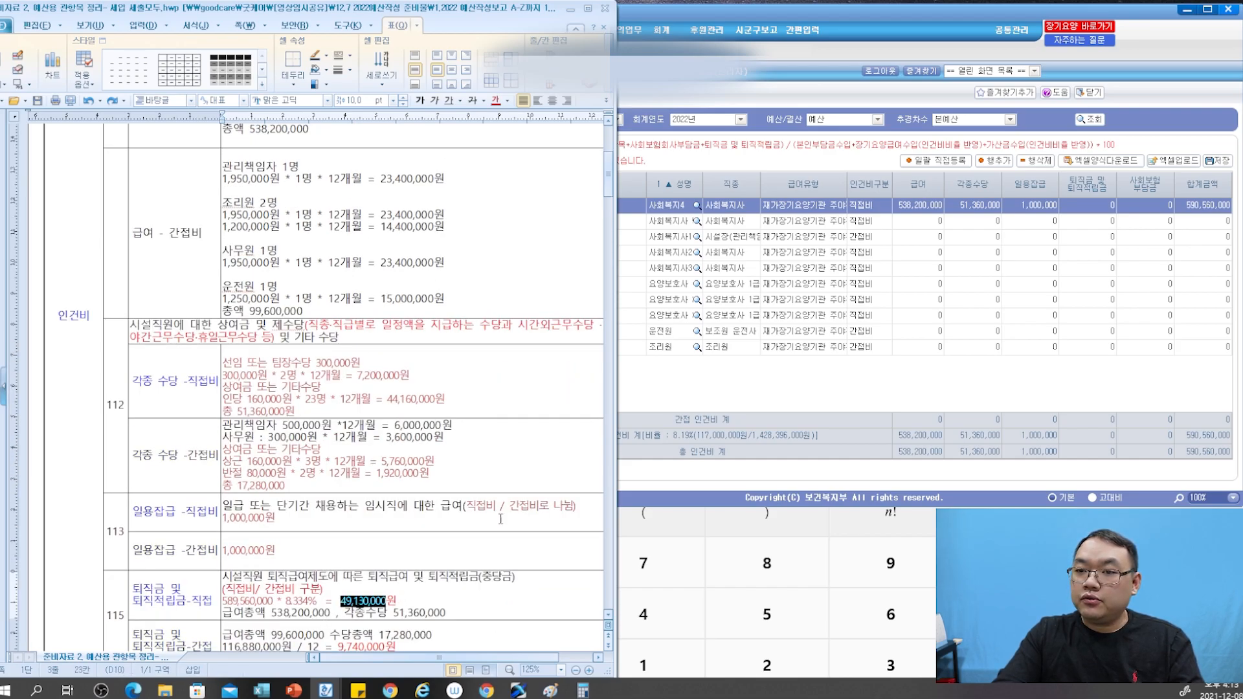
left_click(1107, 220)
left_click(1108, 205)
key("ctrl+v")
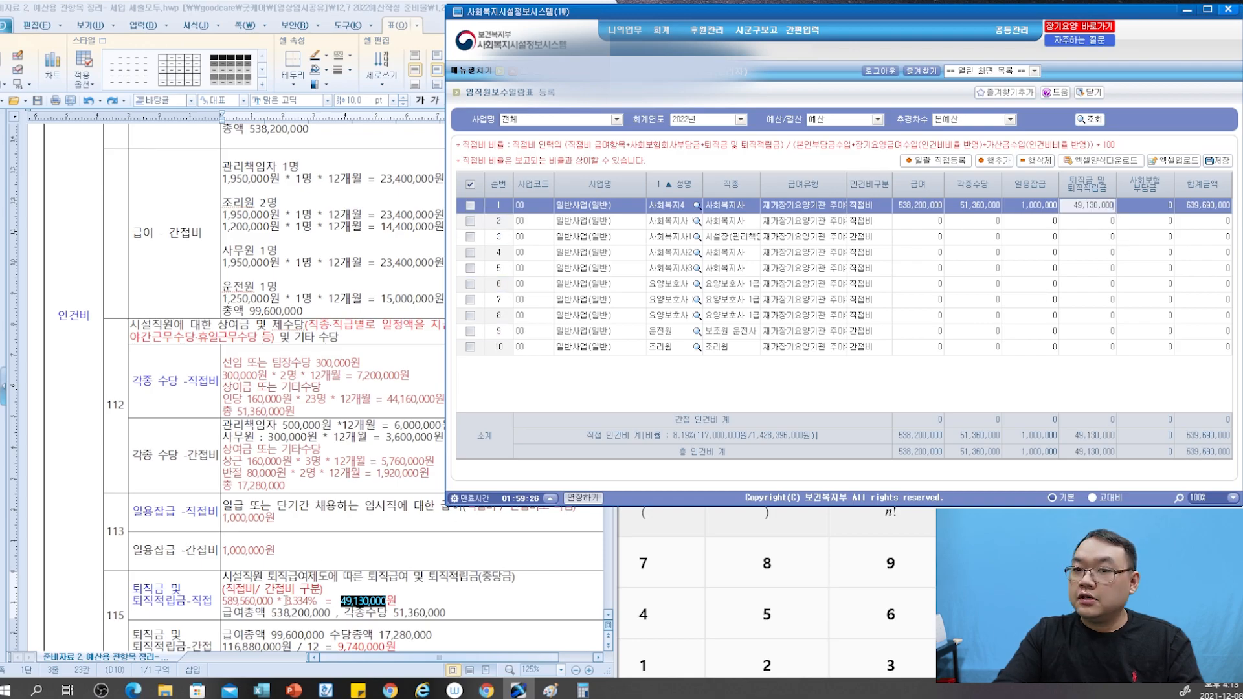
Copy the direct 사회보험부담금 total of 59,744,000 from the Hangul document into the first row's 사회보험부담금
left_click(324, 598)
scroll(323, 588, "down", 2)
scroll(323, 589, "down", 4)
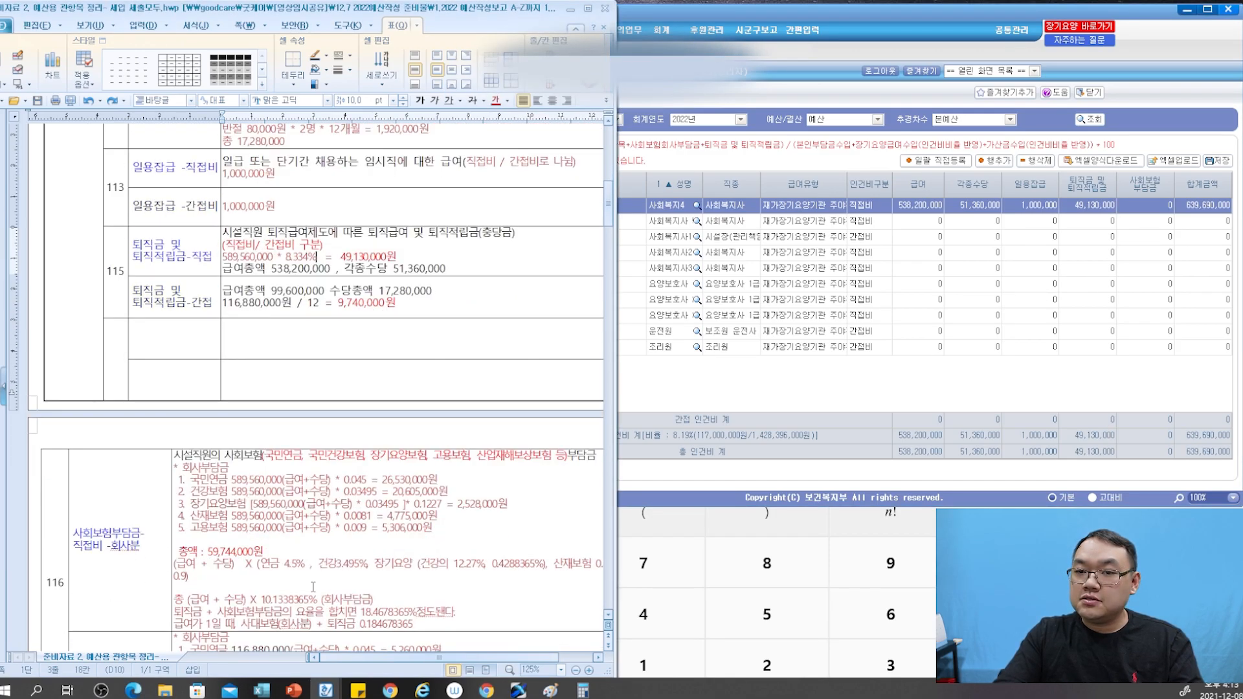
scroll(349, 578, "down", 3)
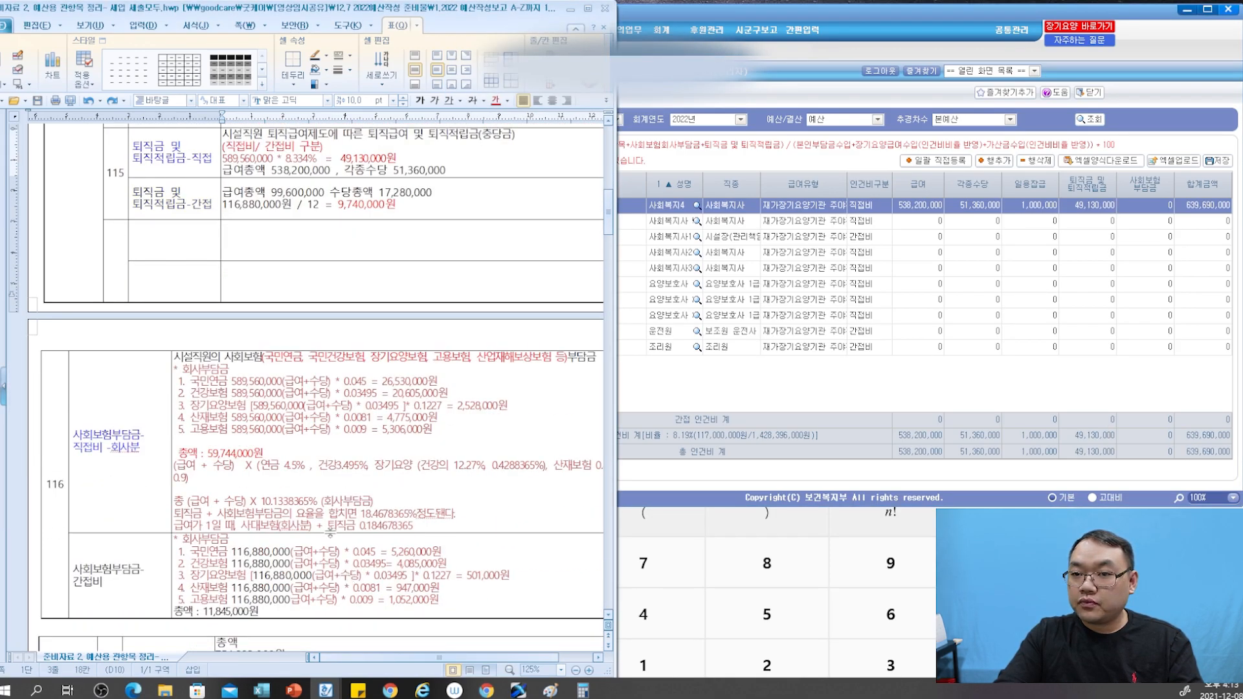
left_click_drag(253, 453, 209, 454)
key("ctrl+c")
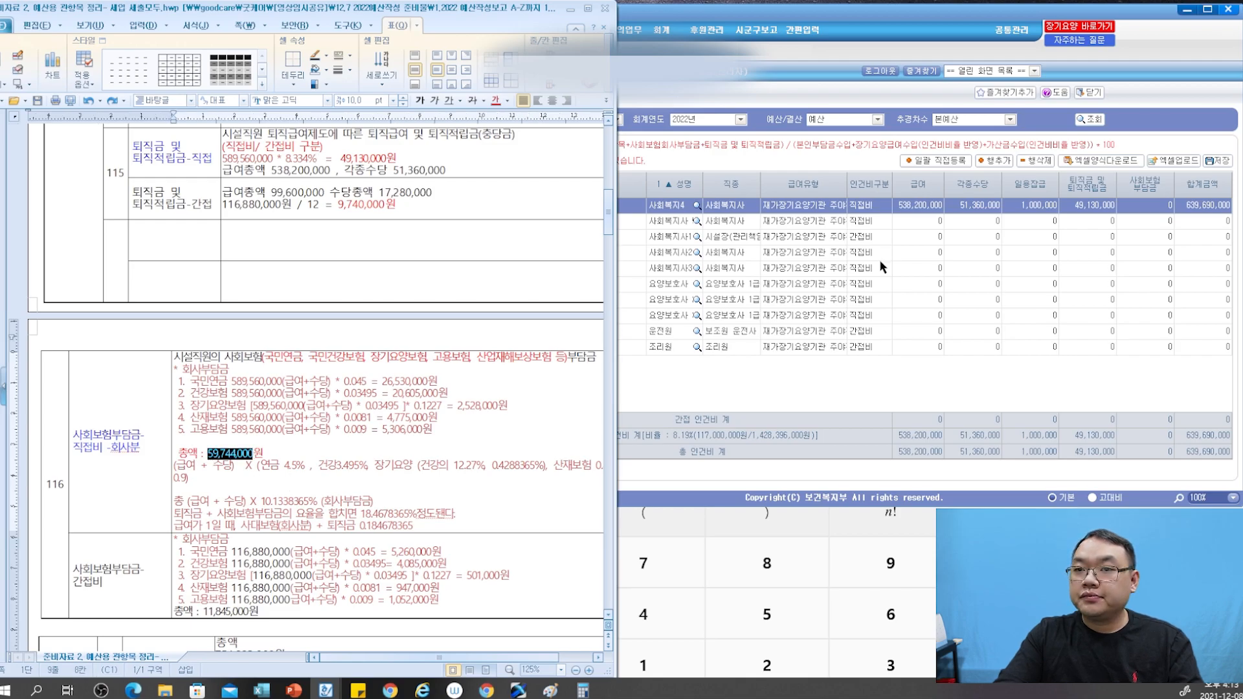
left_click(690, 316)
left_click(1147, 204)
key("ctrl+v")
Select all rows of the 임직원보수일람표 and save the first row's complete pay figures
left_click(1097, 383)
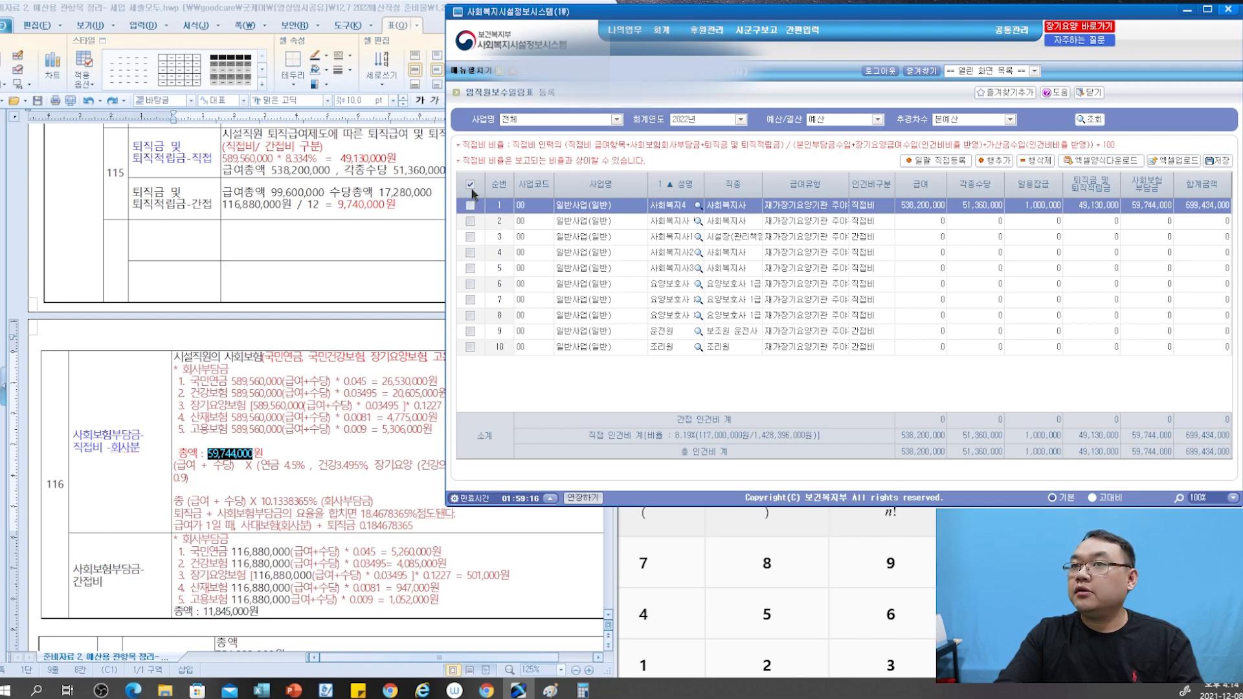
left_click(1208, 162)
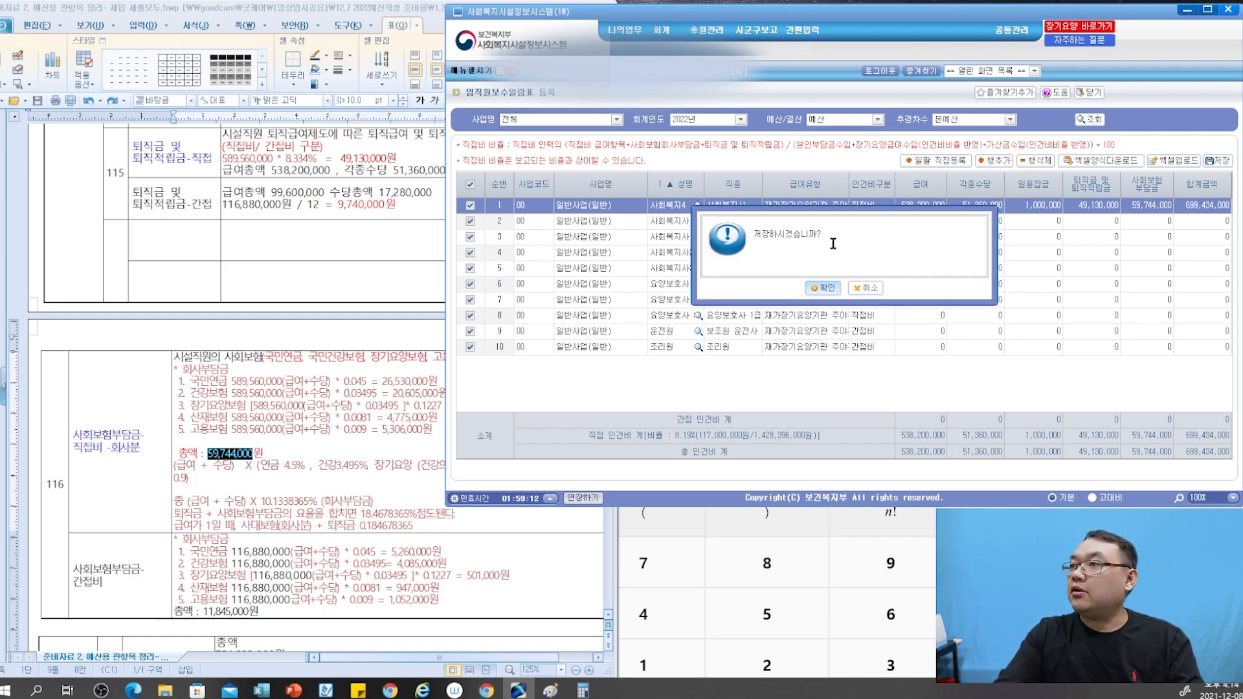
left_click(829, 296)
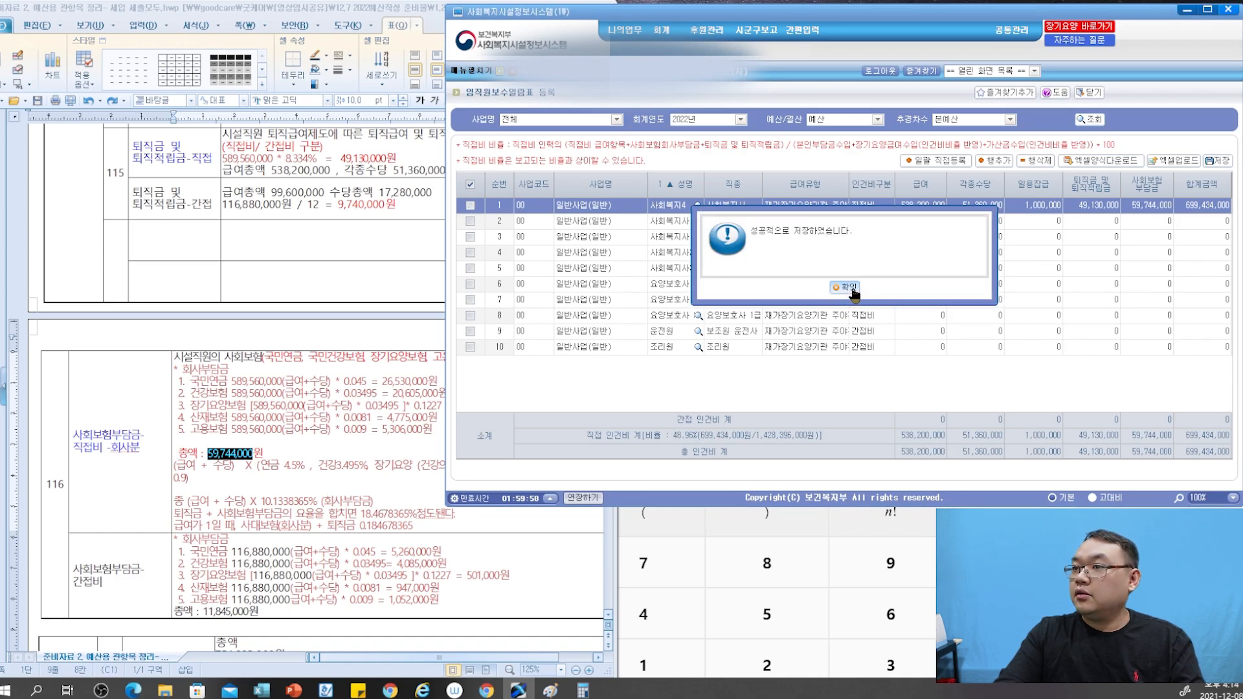
left_click(848, 293)
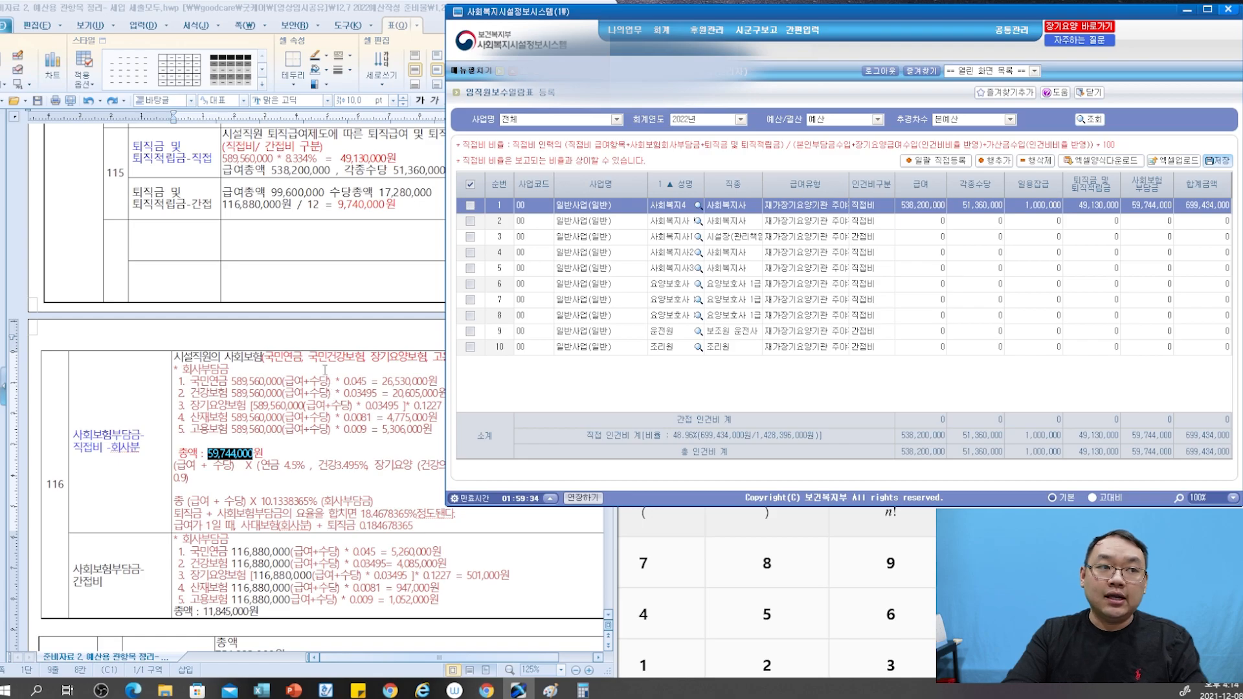
left_click(311, 393)
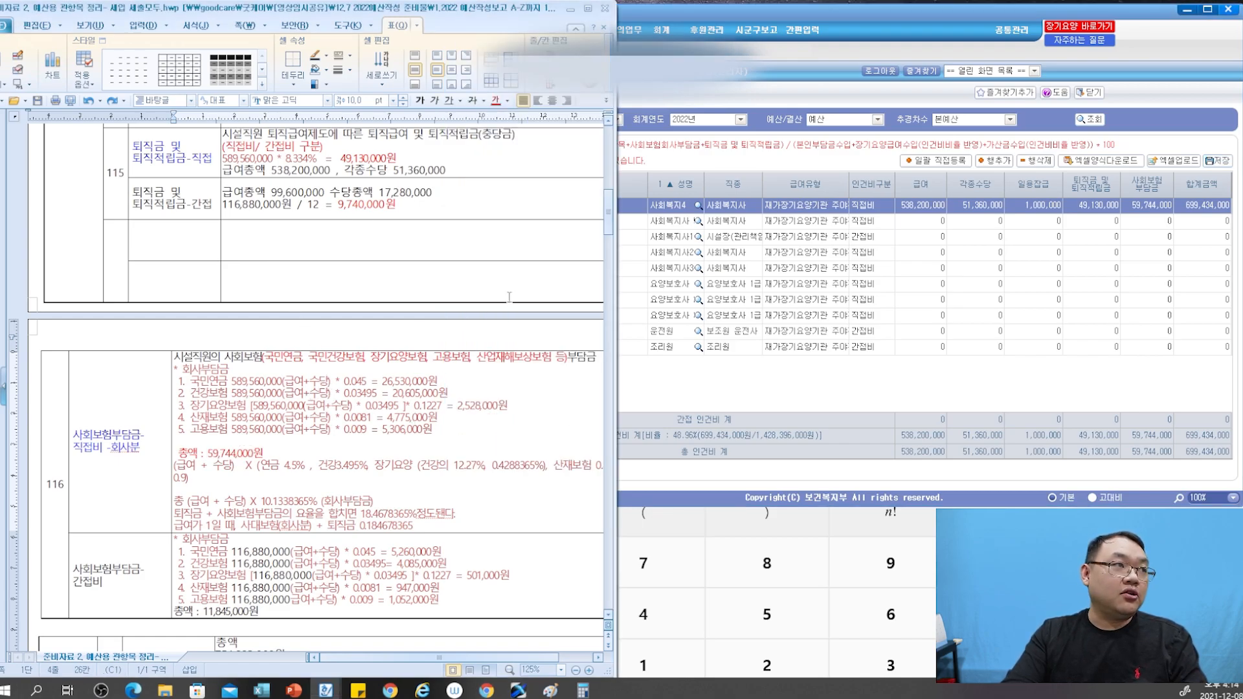
left_click(1024, 390)
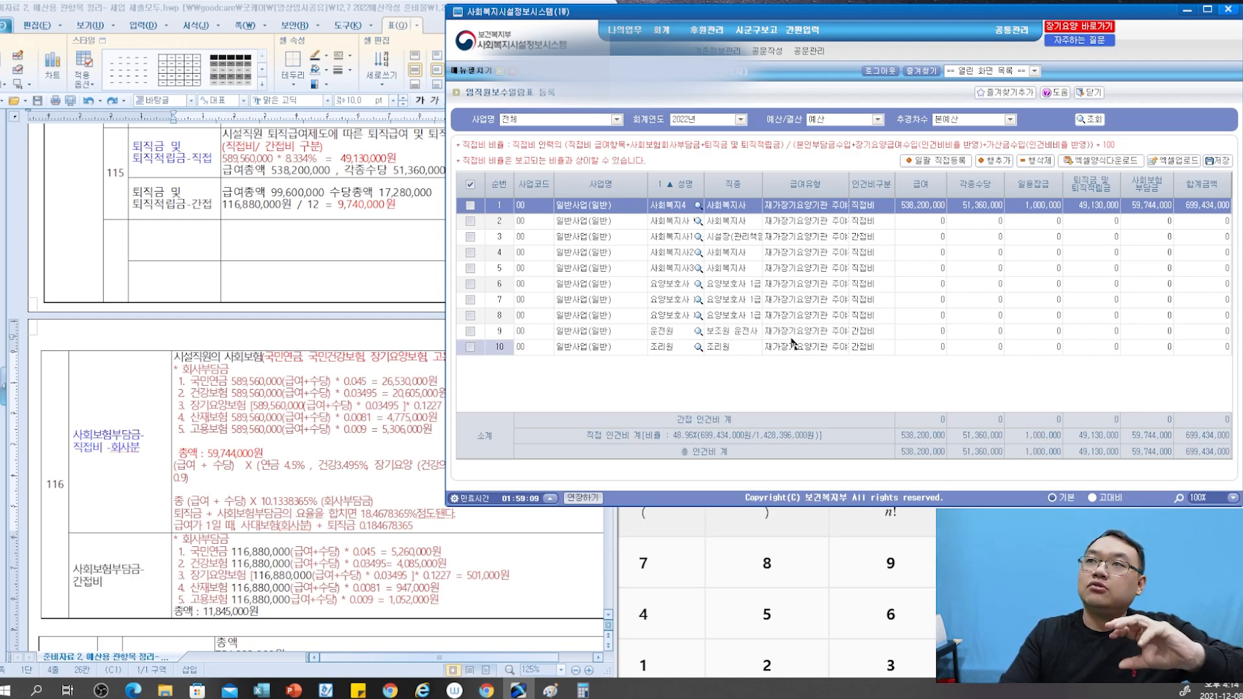
Create a new 예산보고서 in 예산서보고 조회 of the 시군구보고 공문작성 section and load the 유형별 템플릿 text into its body
mouse_move(667, 36)
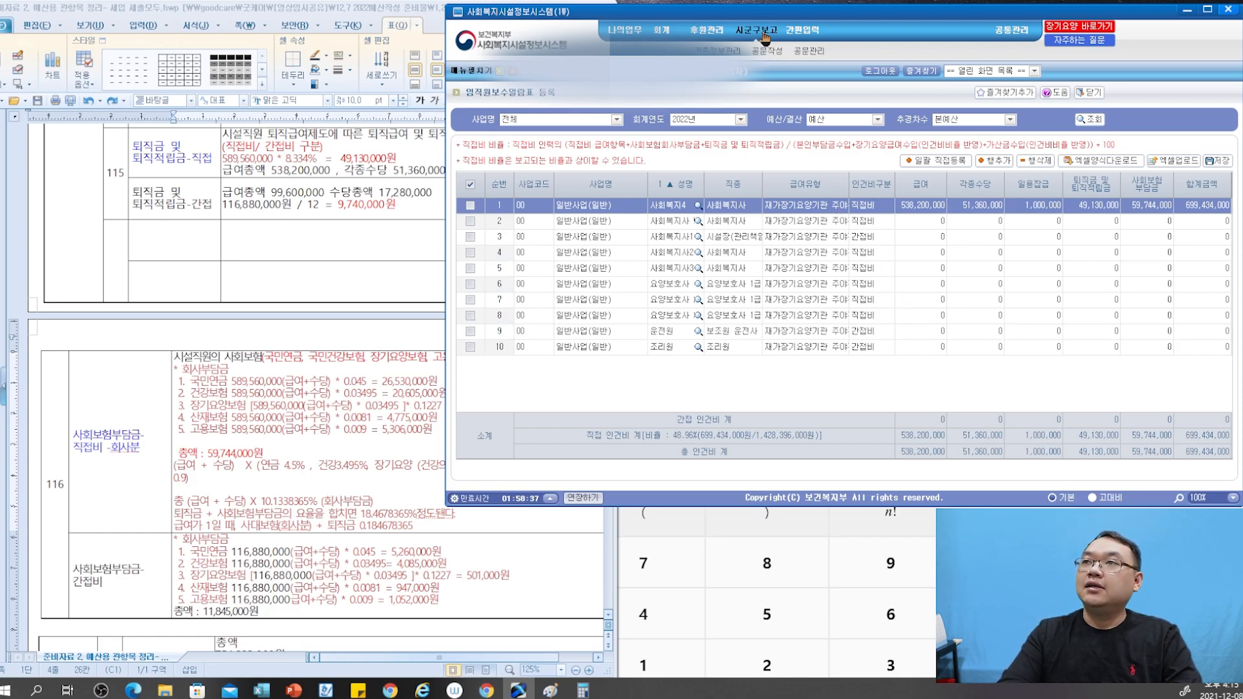
left_click(767, 51)
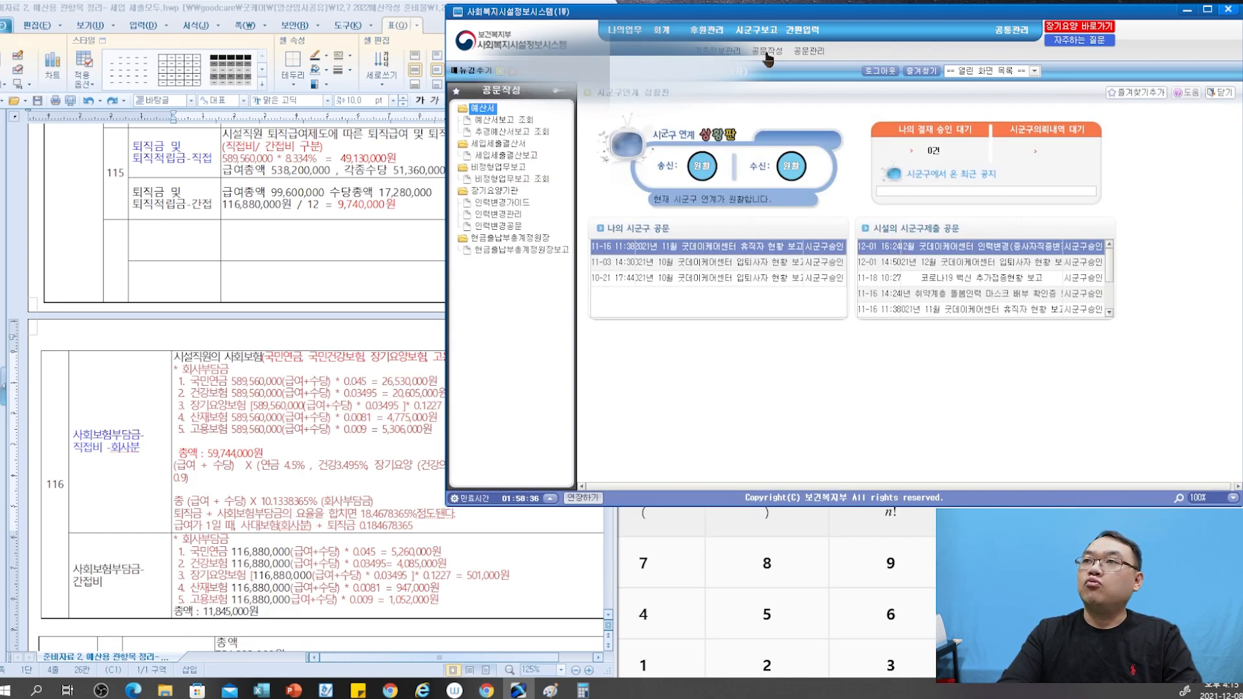
left_click(511, 123)
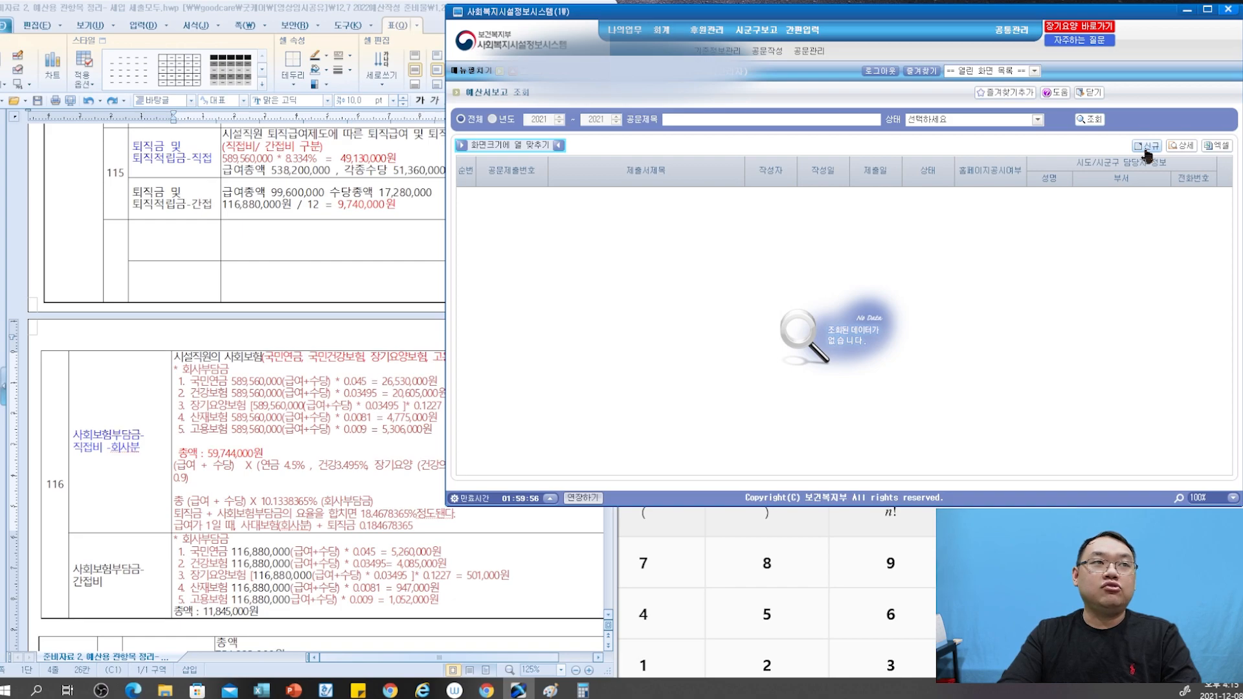
left_click(1148, 154)
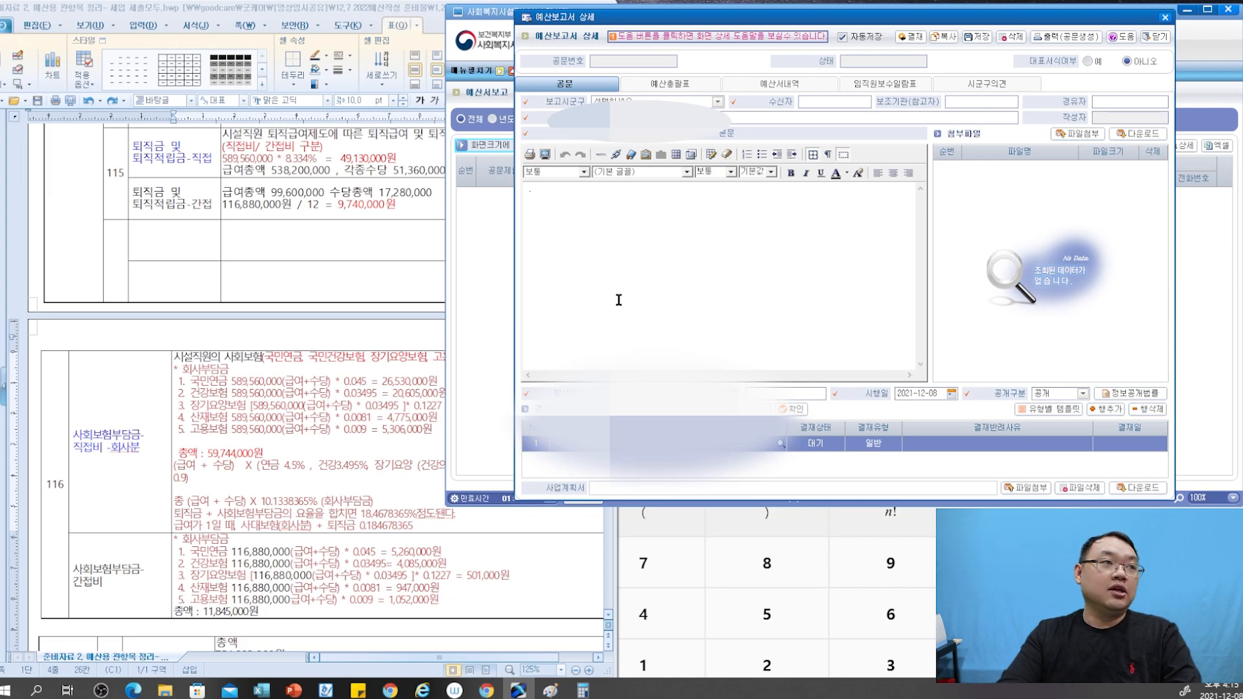
left_click(1070, 409)
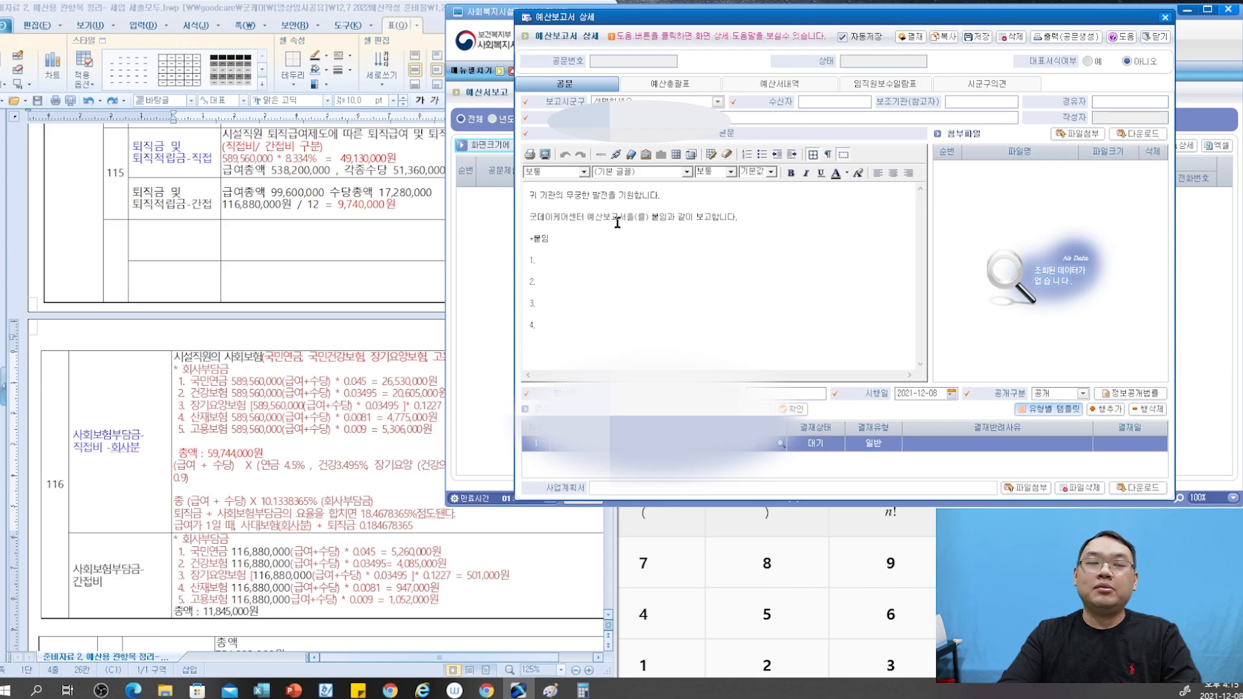
List 운영위원회 회의록 as attachment 1 in the report body and delete the empty attachment numbers 2 to 4
left_click(581, 266)
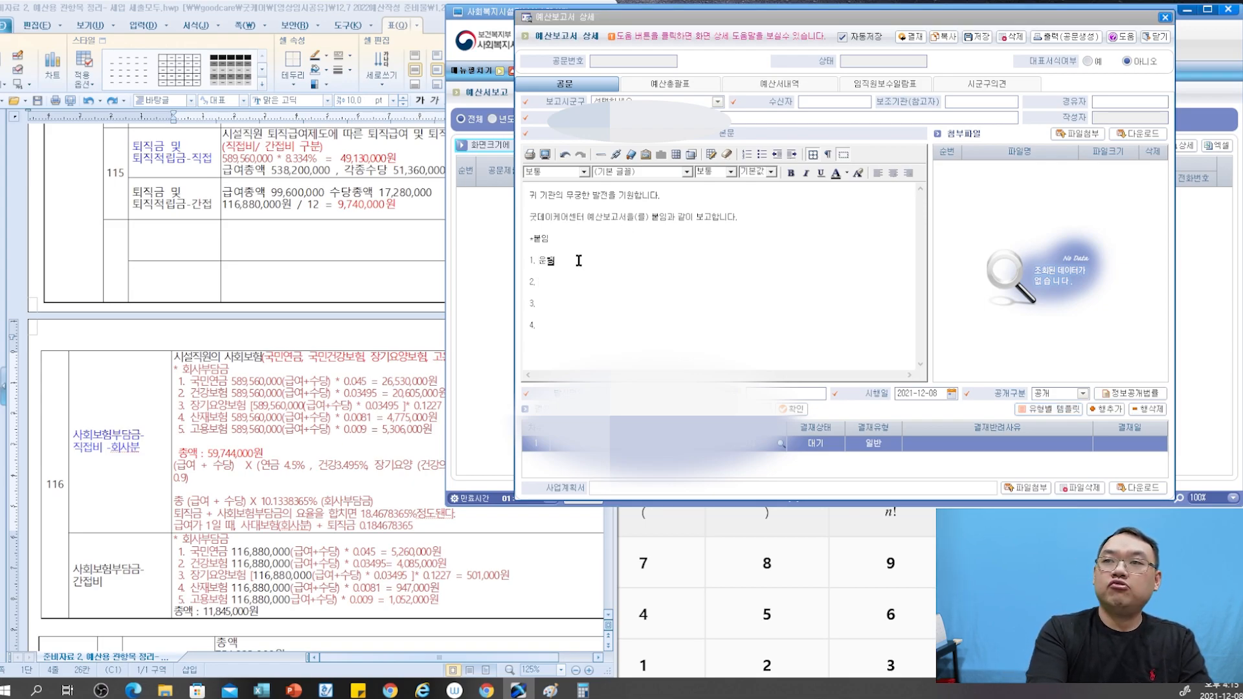
type("운영위원회 회의록")
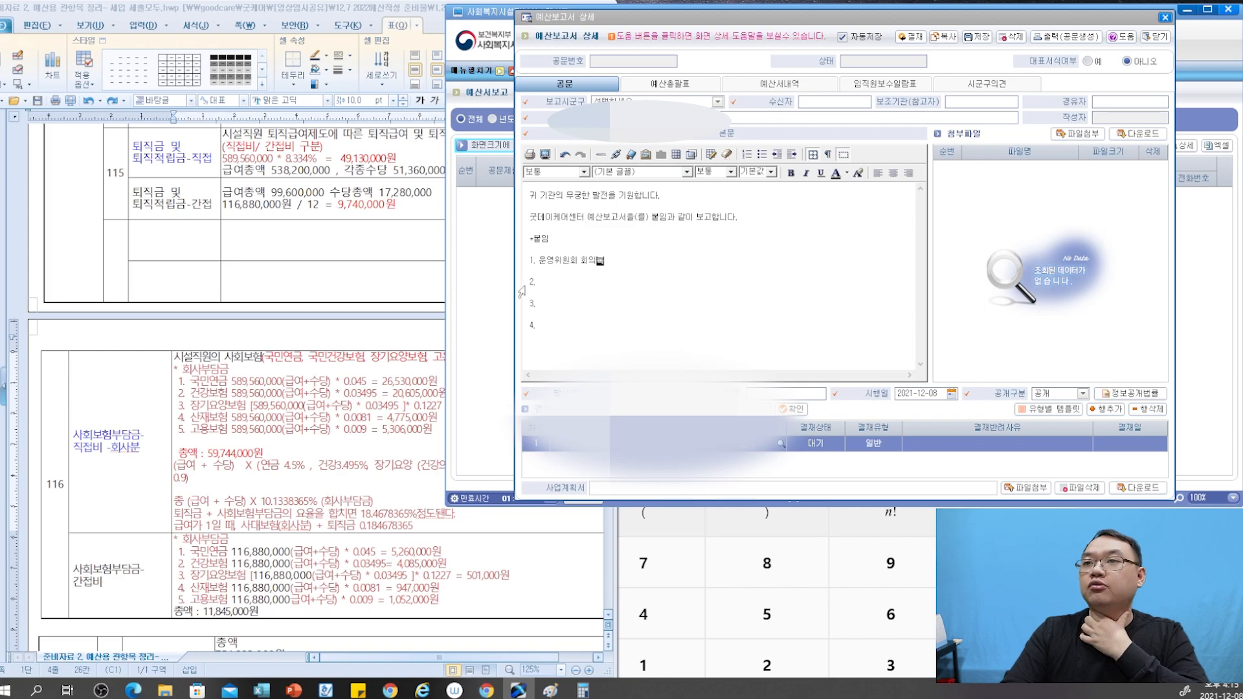
left_click_drag(525, 285, 575, 327)
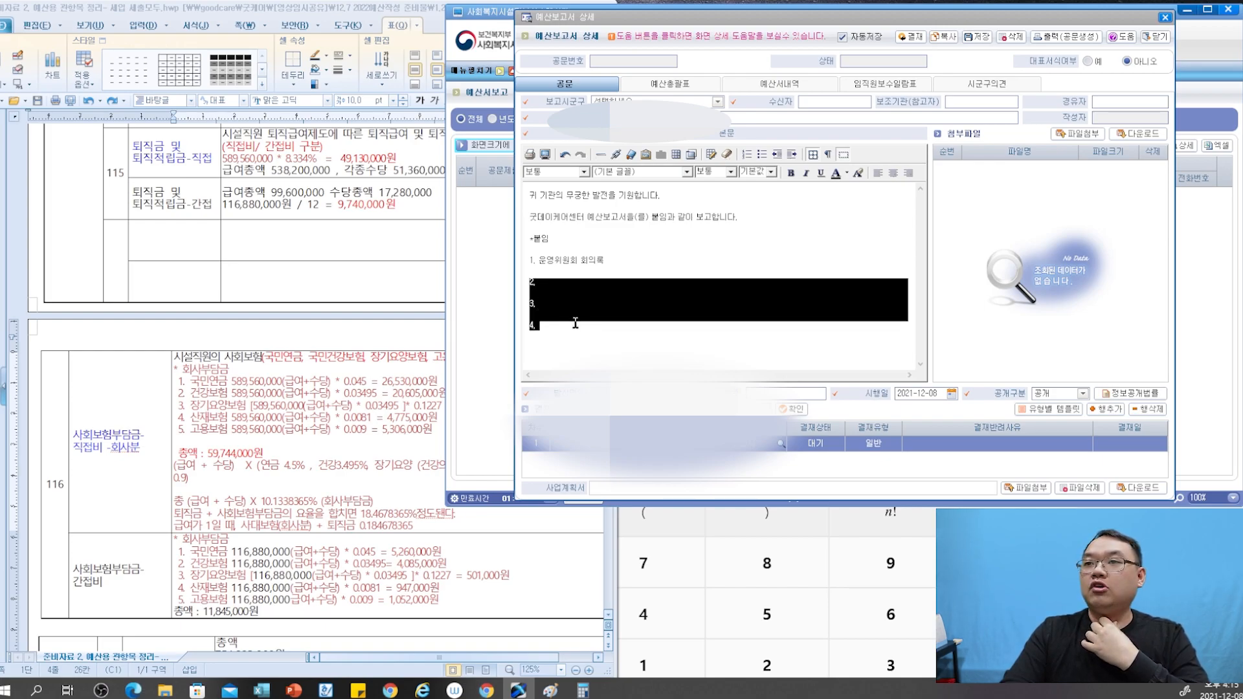
key("Delete")
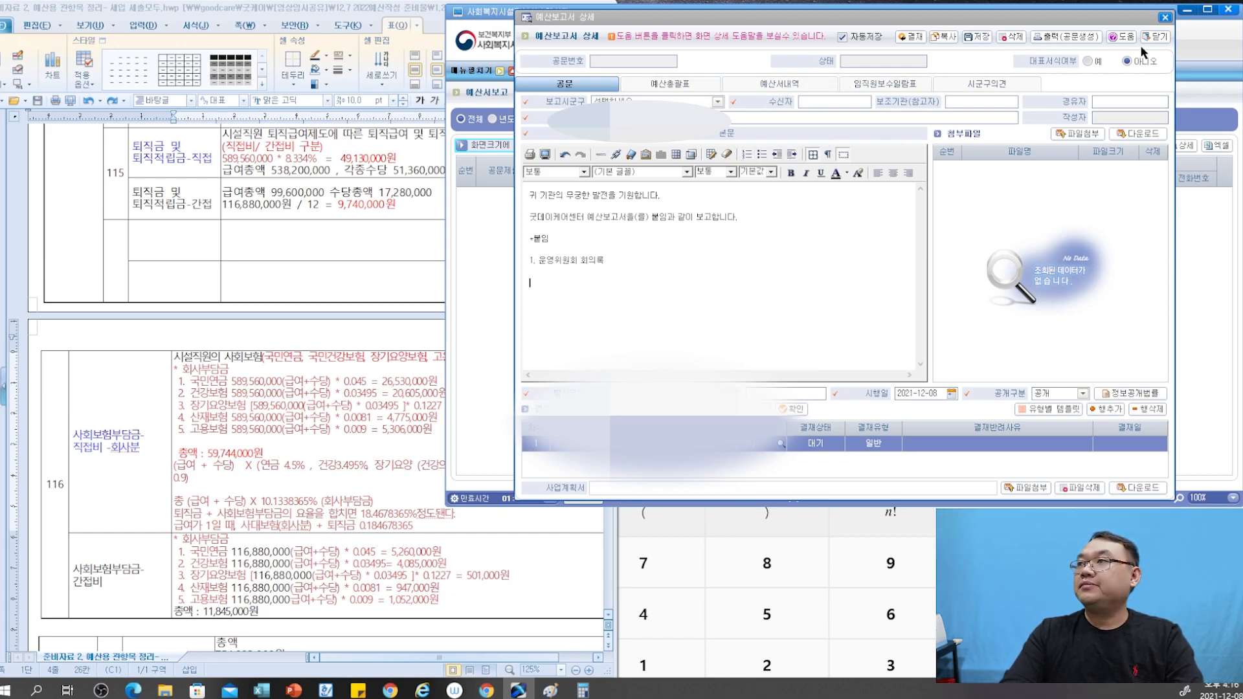
Select the 보고시군구 whose recipient is 중구청장 and try to save the report
left_click(978, 37)
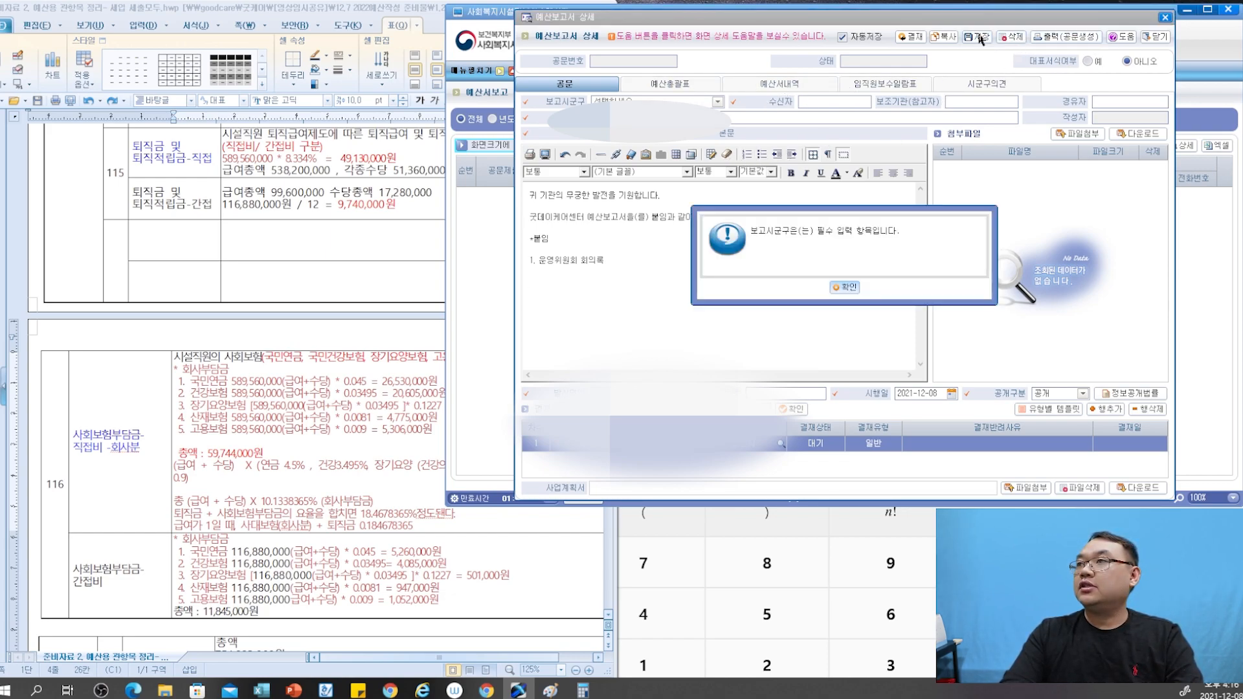
left_click(843, 287)
left_click(702, 102)
left_click(699, 114)
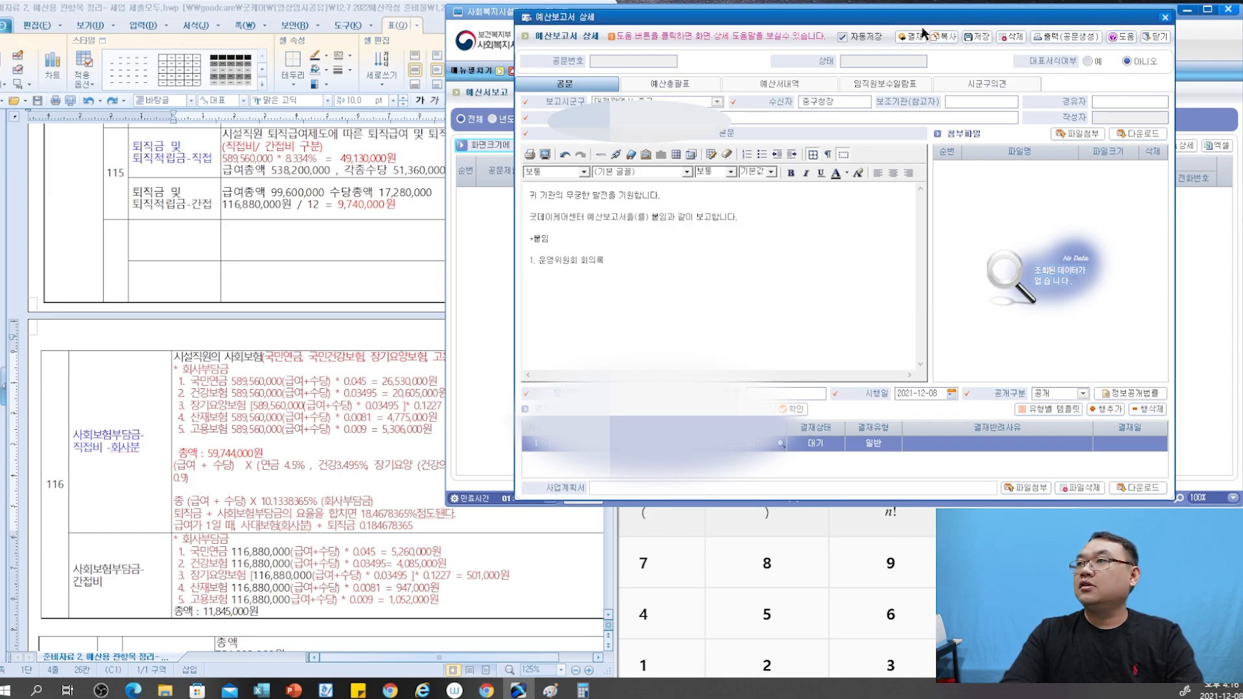
left_click(978, 36)
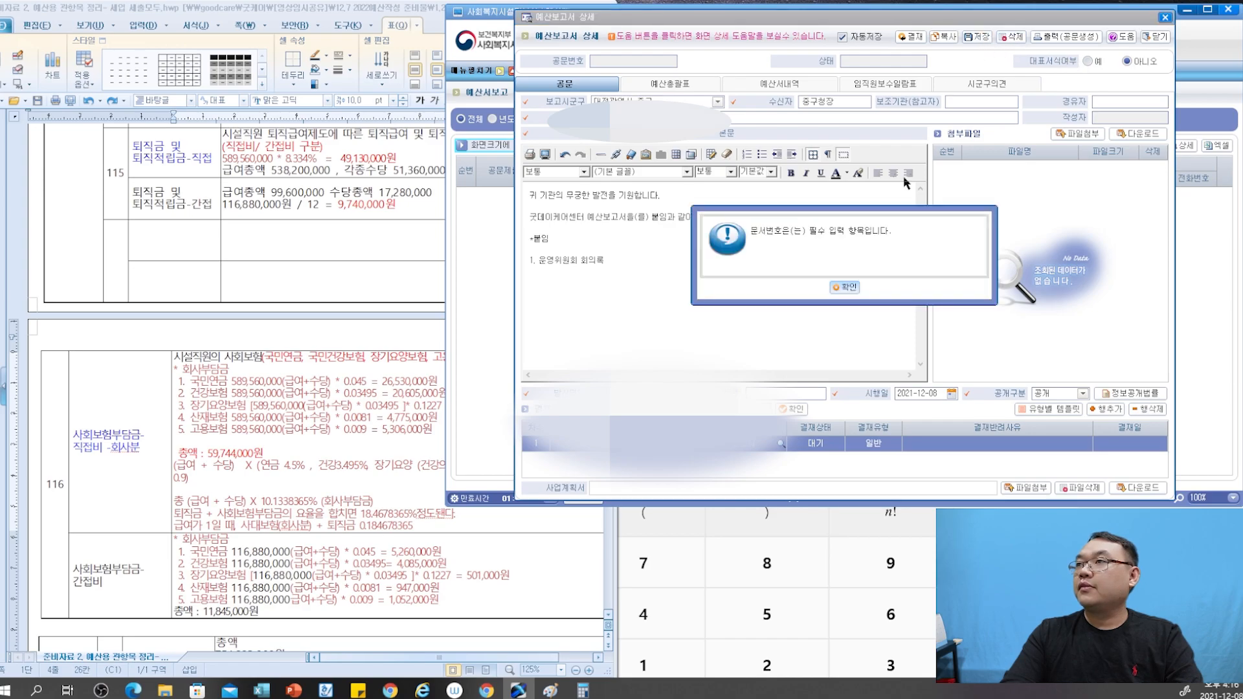
Fill in the required 문서번호 of the 예산보고서 and save the report
left_click(846, 287)
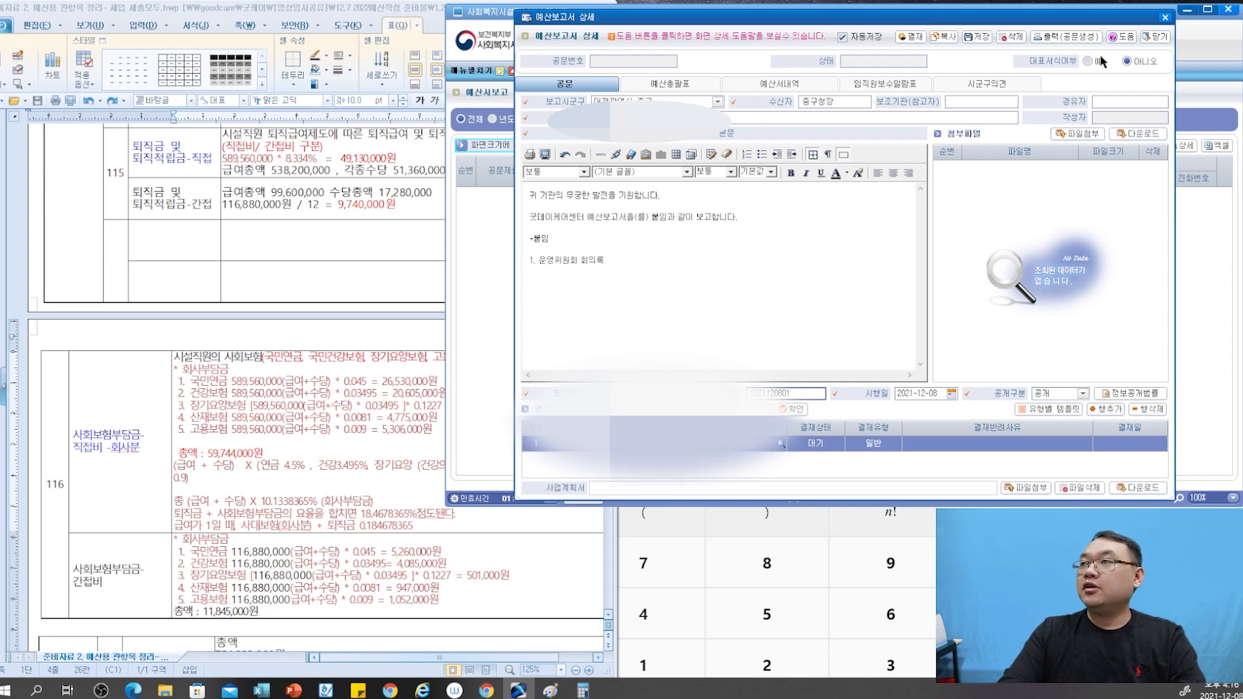
left_click(977, 37)
left_click(849, 291)
Generate the report's 예산총괄표 for 적용년도 2022 with 회계사업 전체
left_click(683, 87)
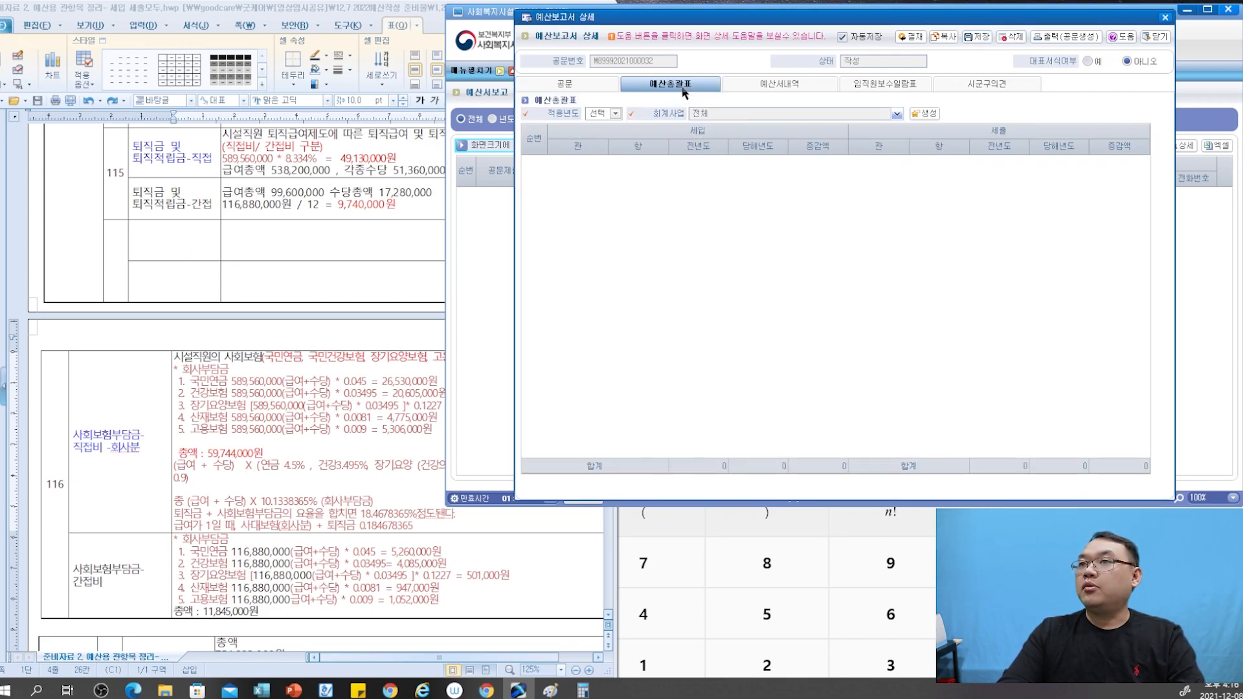
left_click(614, 113)
left_click(599, 133)
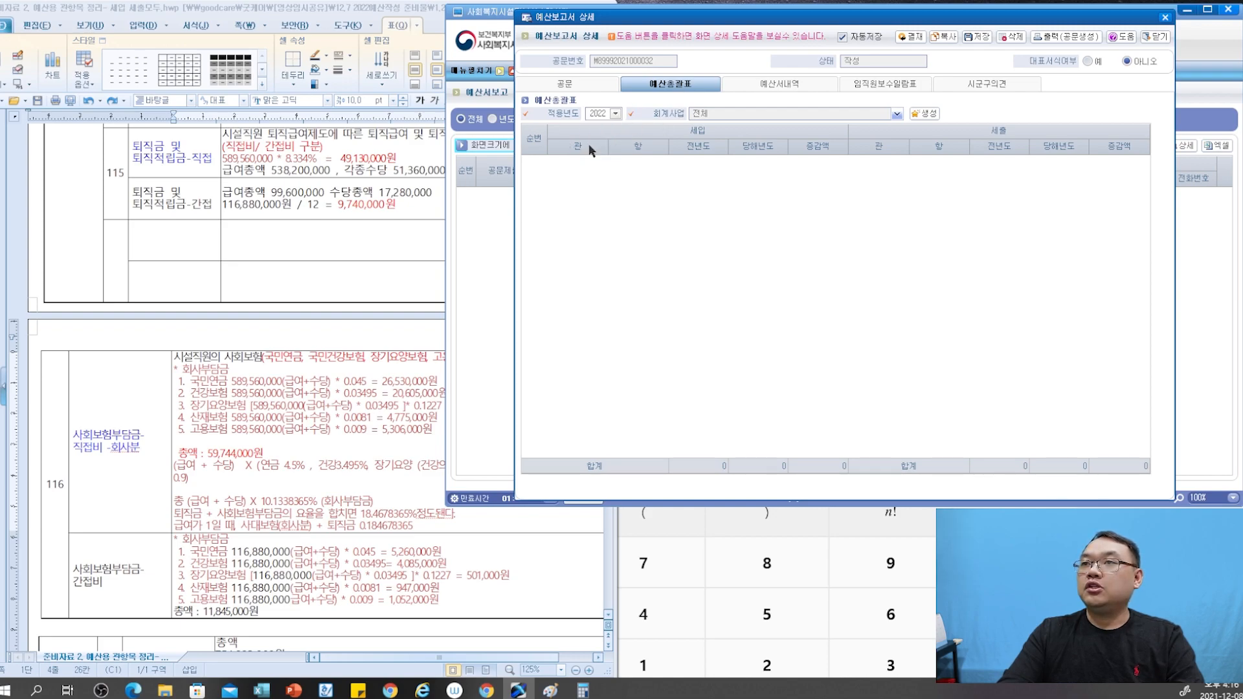
left_click(921, 115)
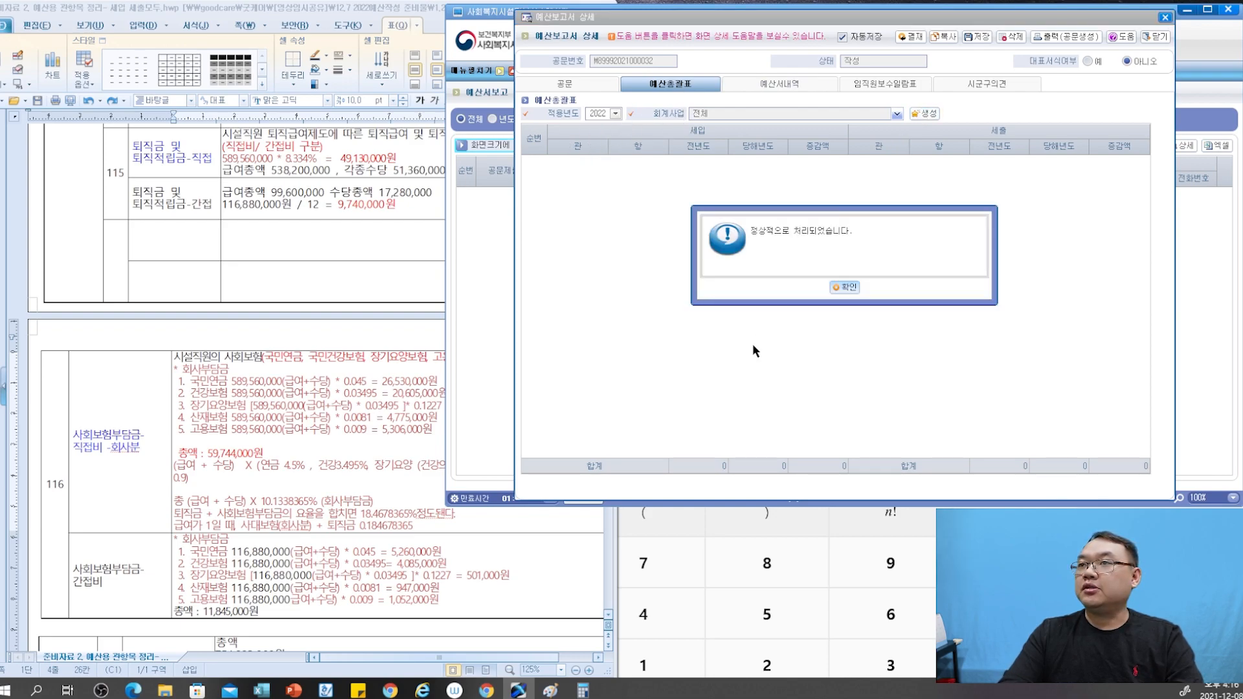
left_click(844, 289)
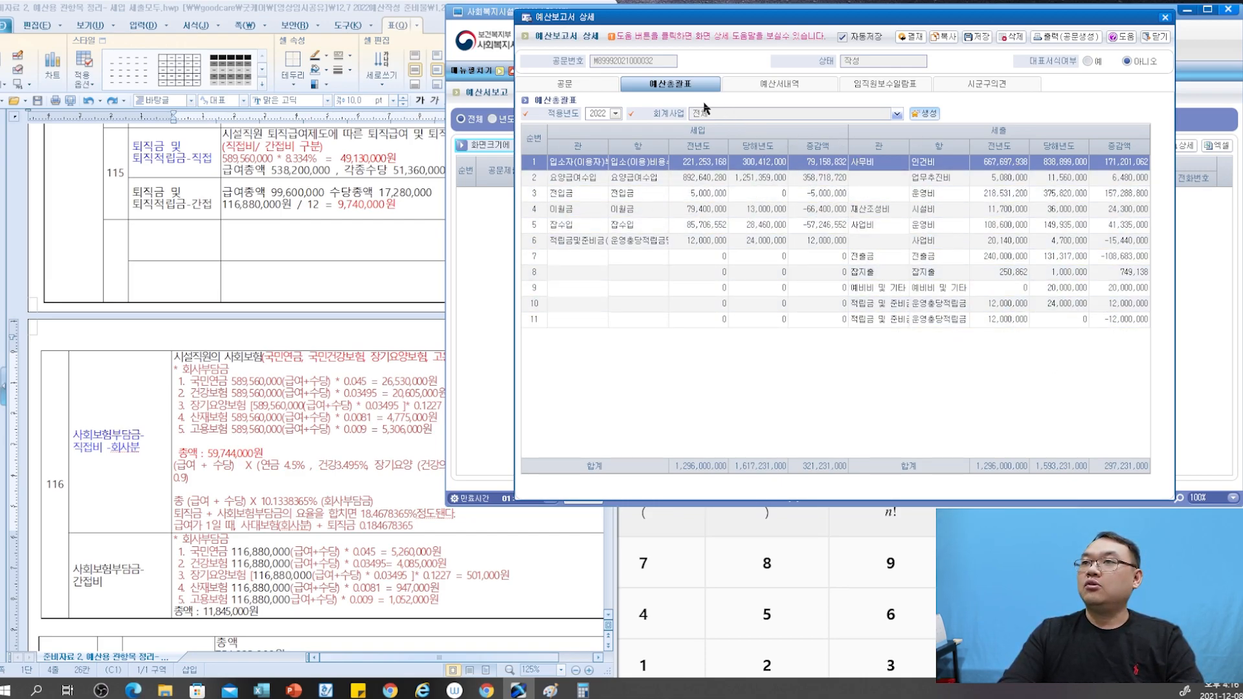
Review the report's 예산서내역 and 임직원보수일람표, and save the report again
left_click(759, 90)
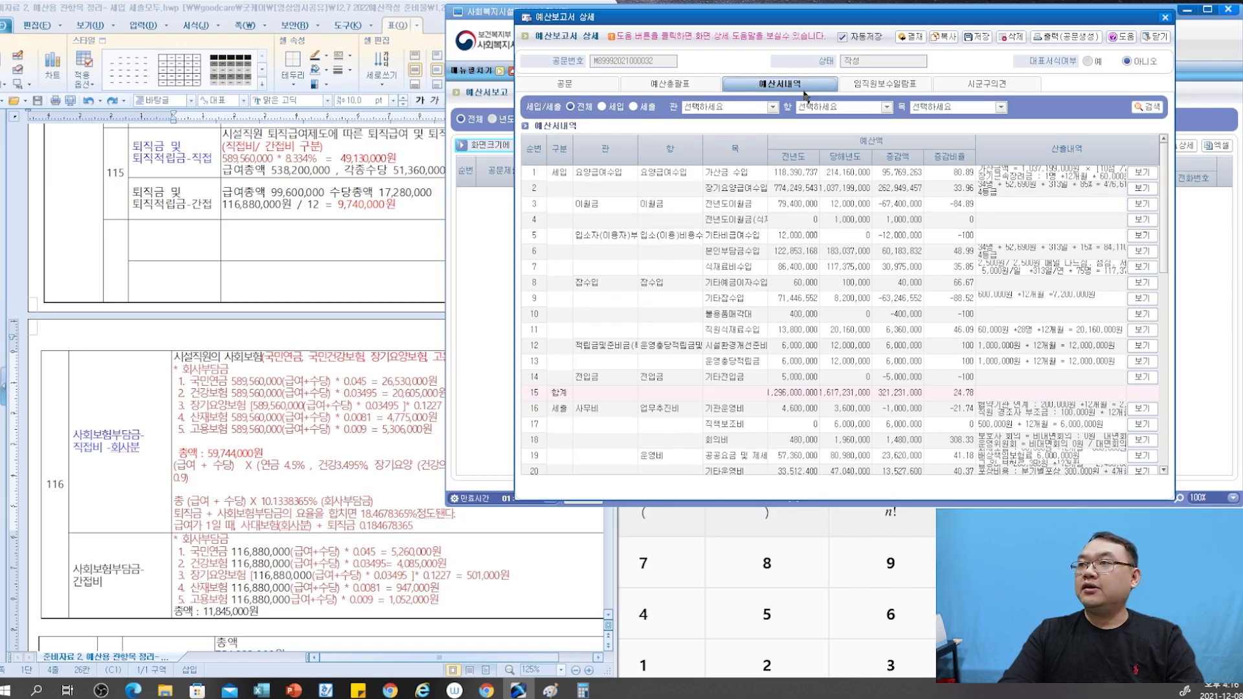
scroll(945, 239, "down", 9)
left_click(966, 309)
scroll(966, 311, "up", 9)
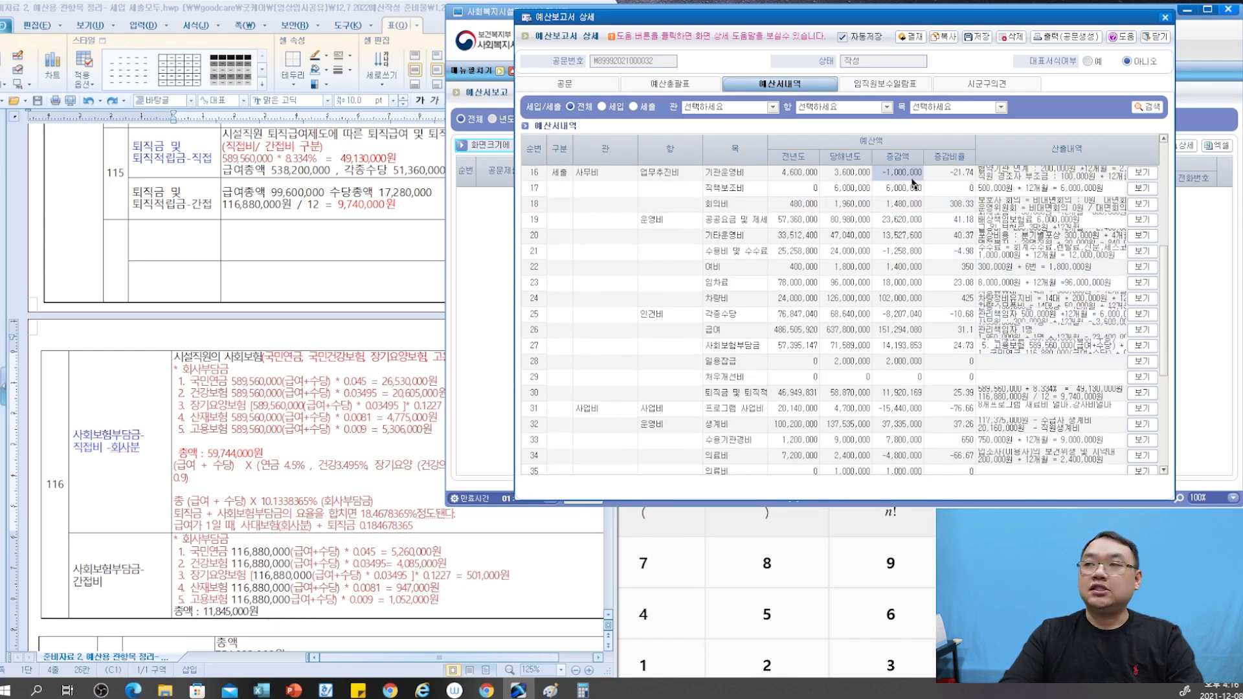
left_click(885, 83)
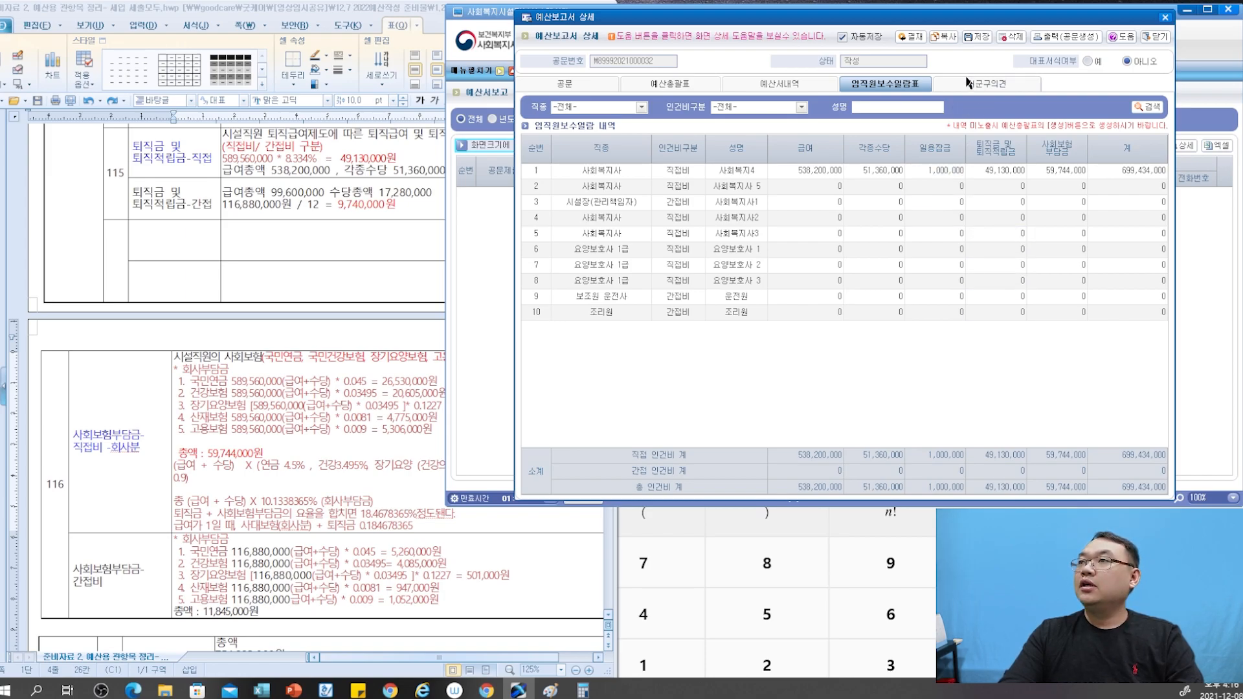
left_click(977, 36)
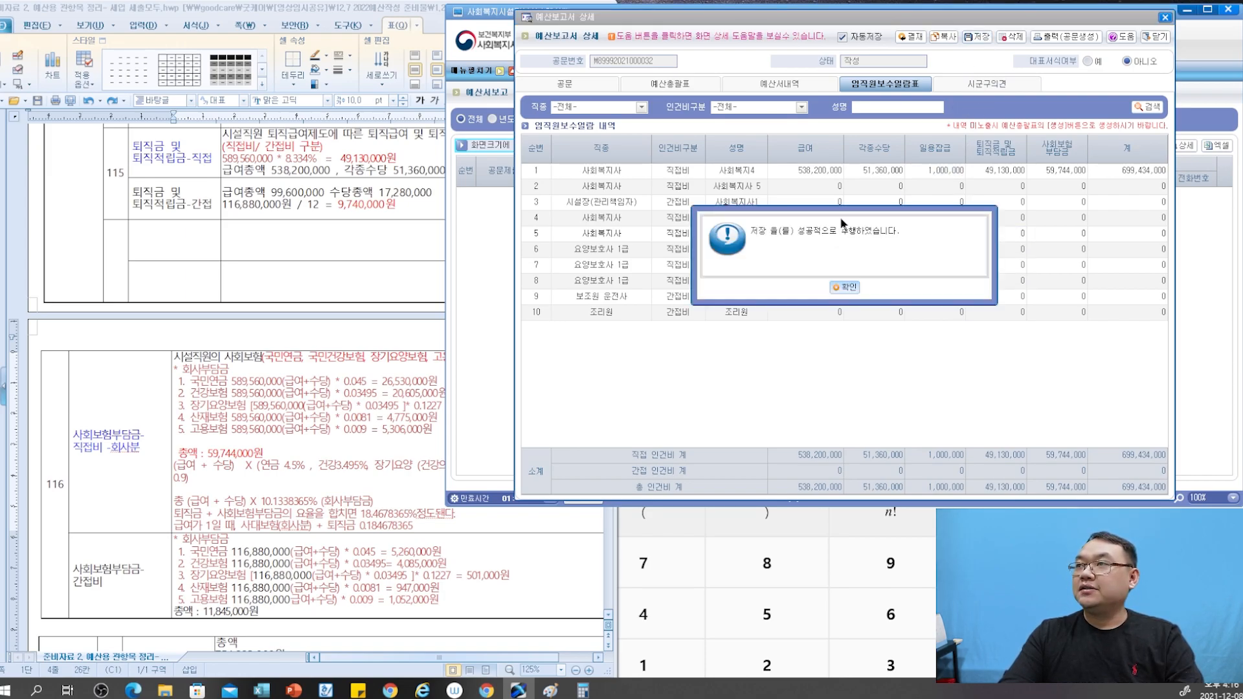
left_click(844, 287)
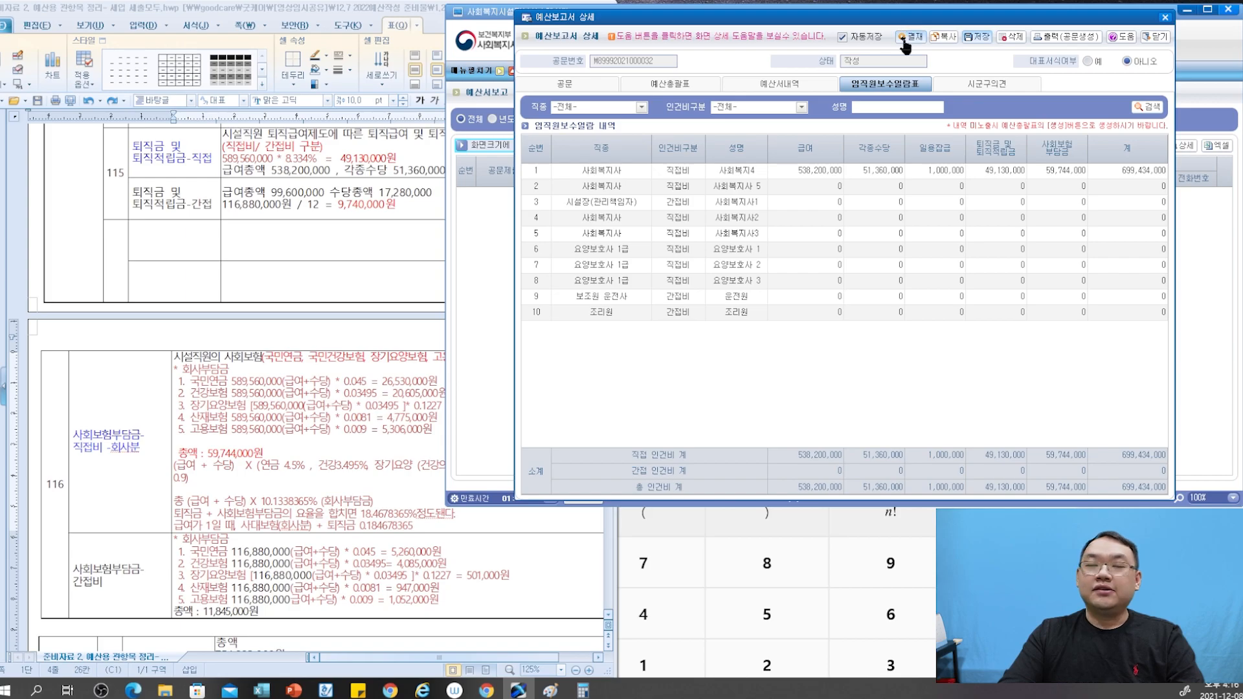